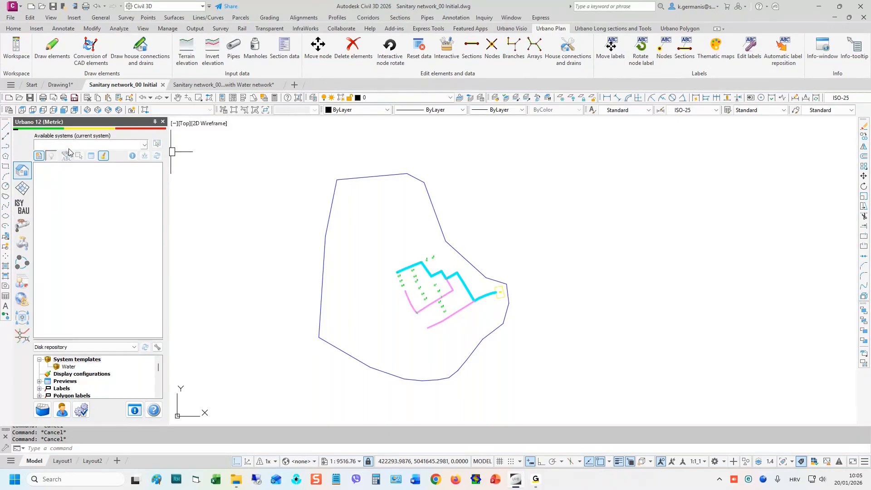
pyautogui.click(63, 28)
pyautogui.click(168, 28)
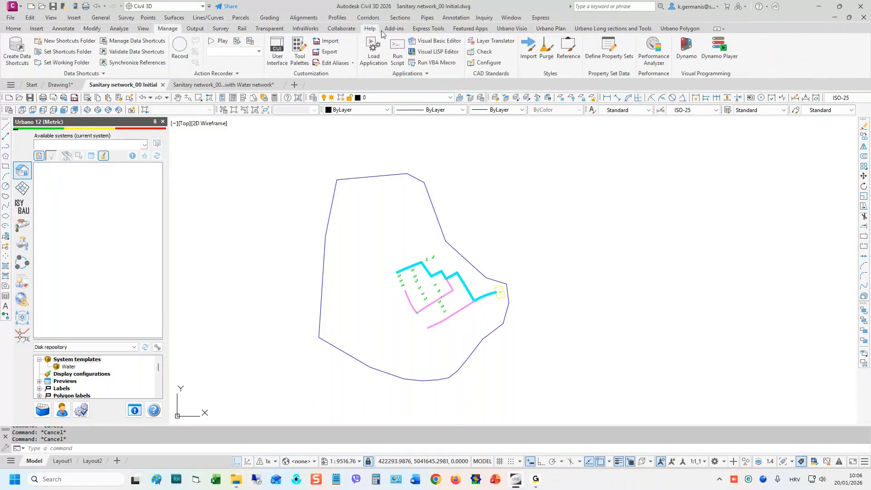
pyautogui.click(550, 28)
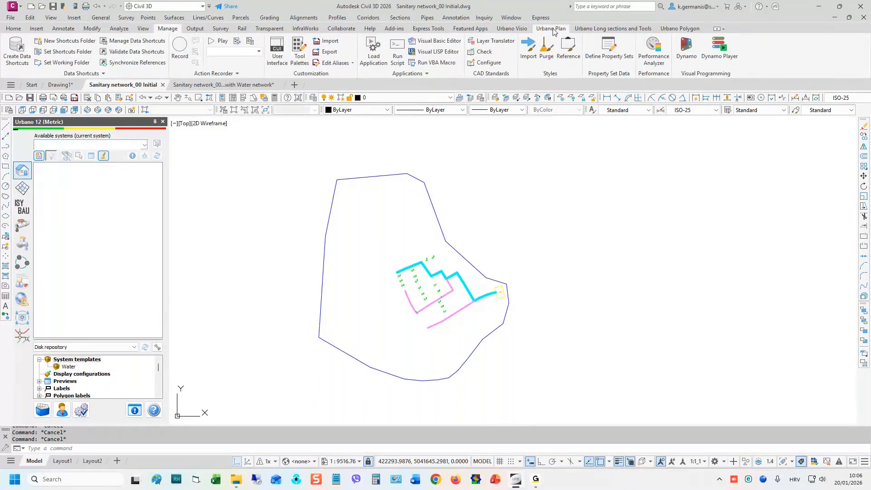
pyautogui.click(479, 181)
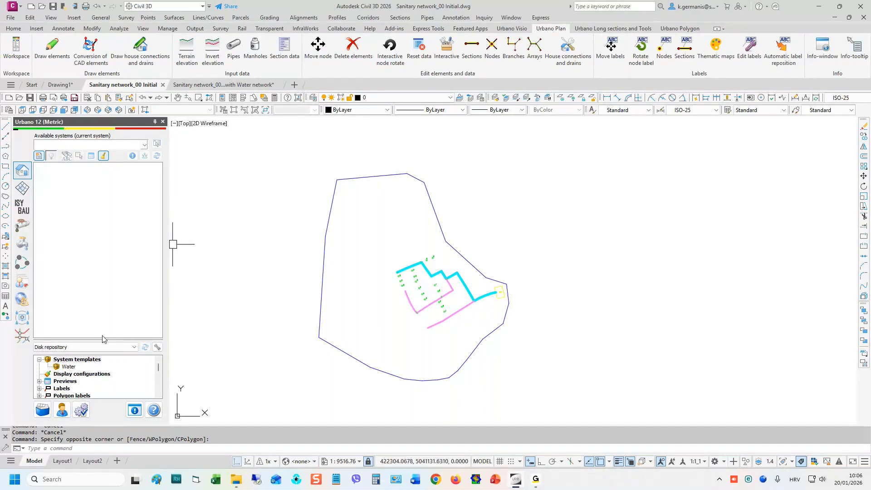
pyautogui.click(81, 410)
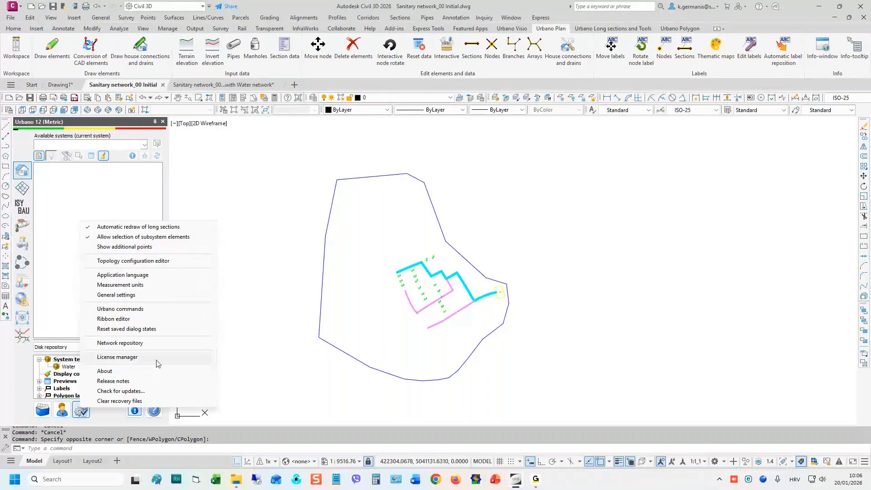
pyautogui.click(263, 380)
pyautogui.click(263, 380)
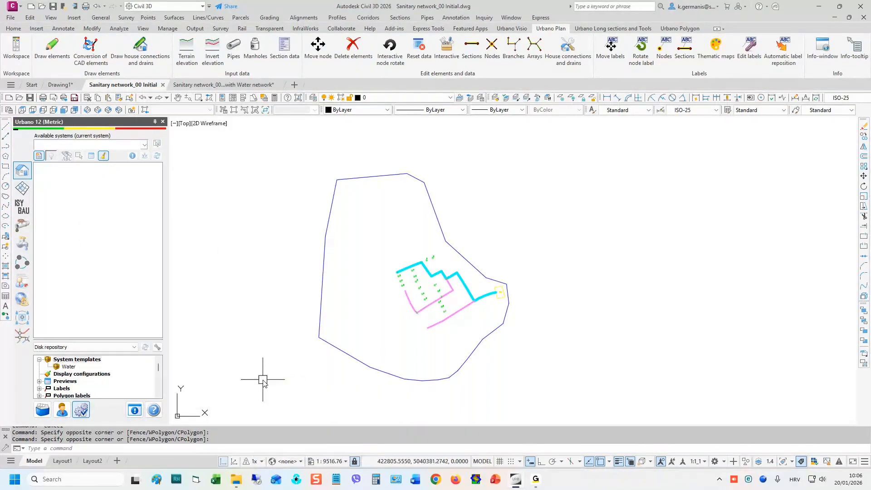
pyautogui.press('Escape')
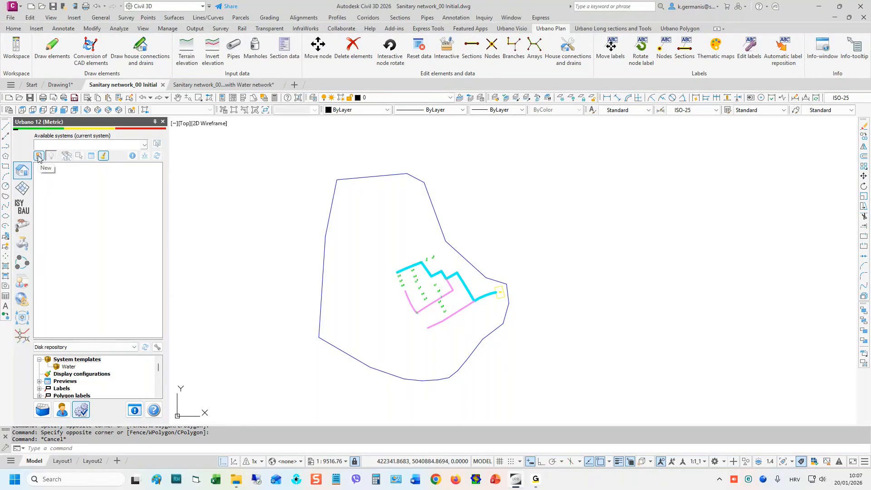
# - Create a new system from the Sewage (Line-net topology) system template
pyautogui.press('super+plus')
pyautogui.press('super+plus')
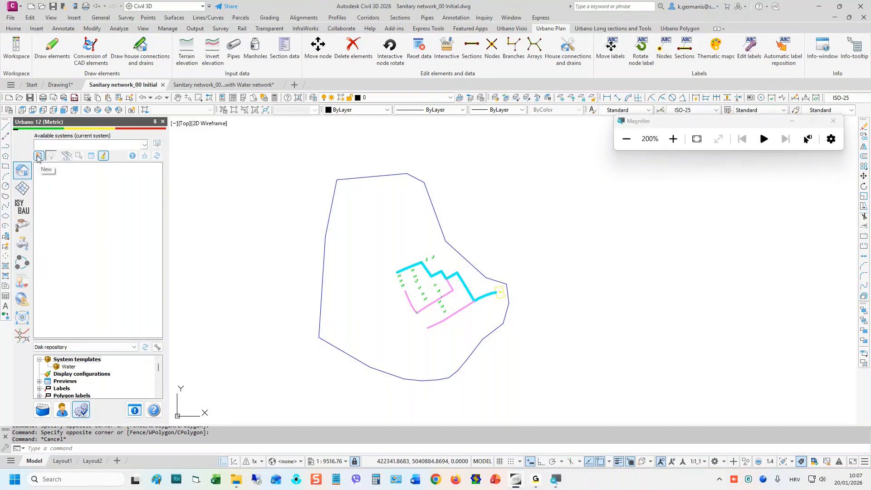
pyautogui.click(38, 158)
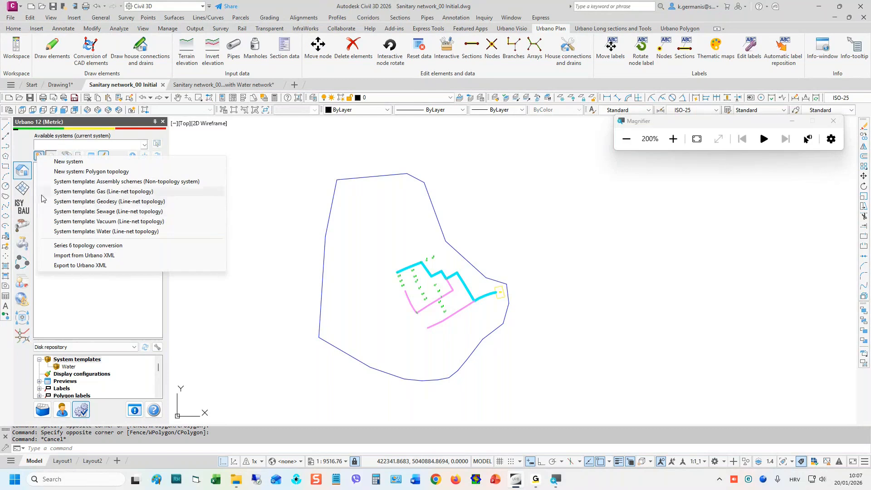
pyautogui.press('super+minus')
pyautogui.click(113, 216)
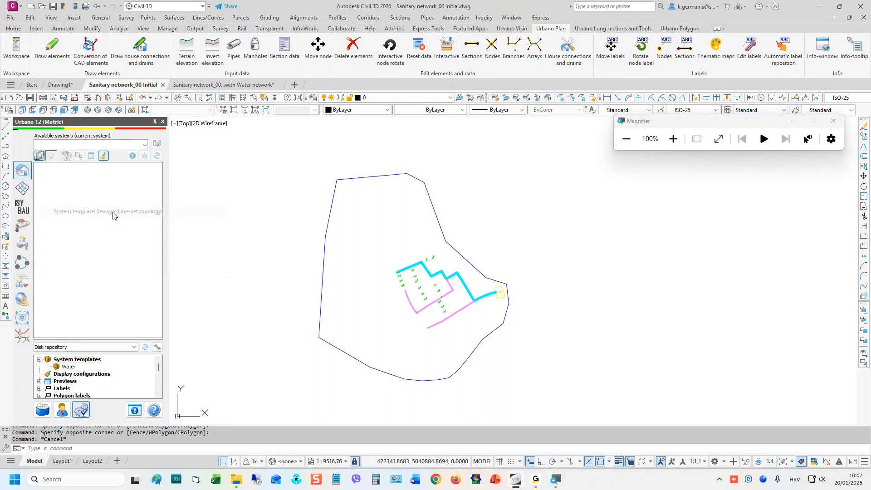
pyautogui.moveTo(723, 126); pyautogui.dragTo(751, 13)
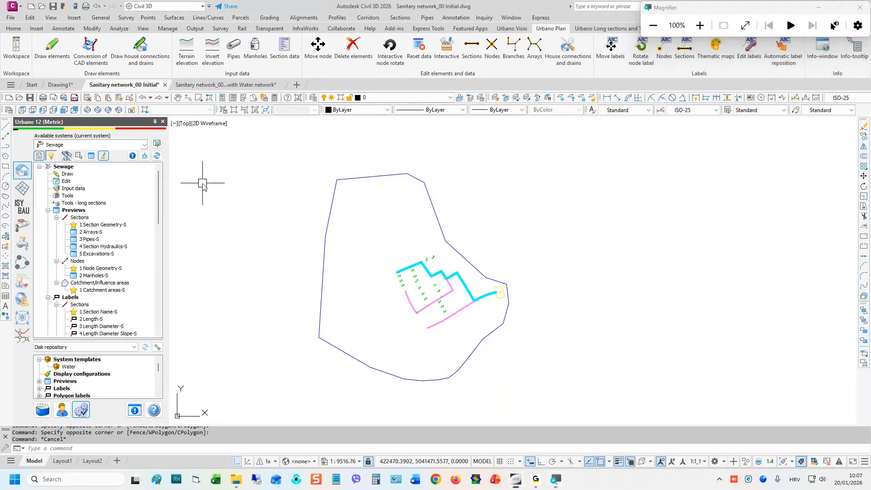
# - Look through the Sewage system's tree, from the drawing and editing entries down to the plan styles
pyautogui.click(66, 175)
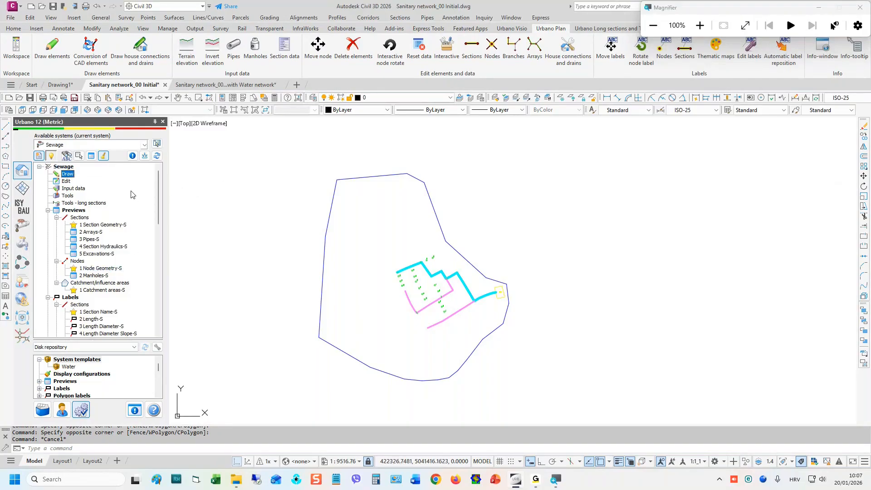
pyautogui.scroll(-12, 124, 204)
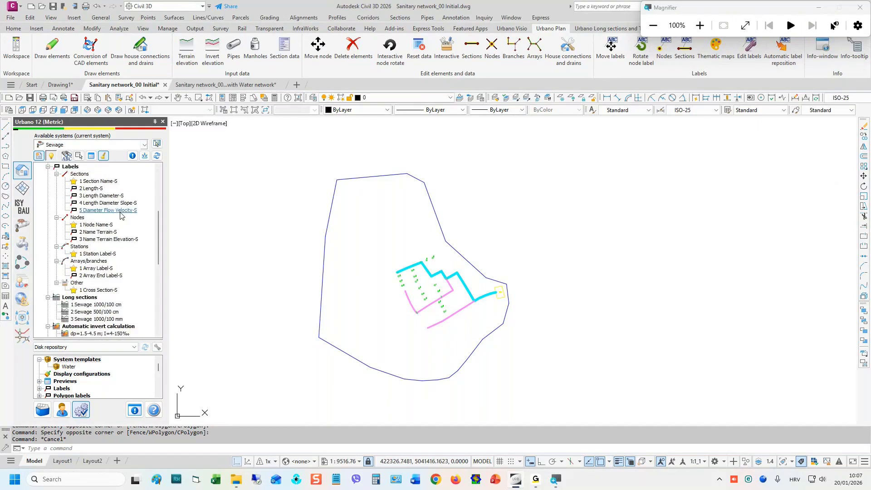
pyautogui.scroll(7, 129, 207)
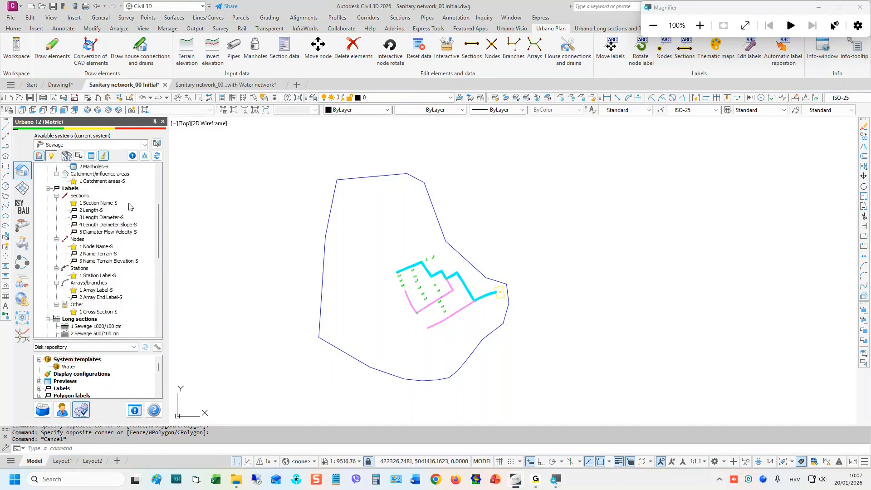
pyautogui.scroll(3, 131, 203)
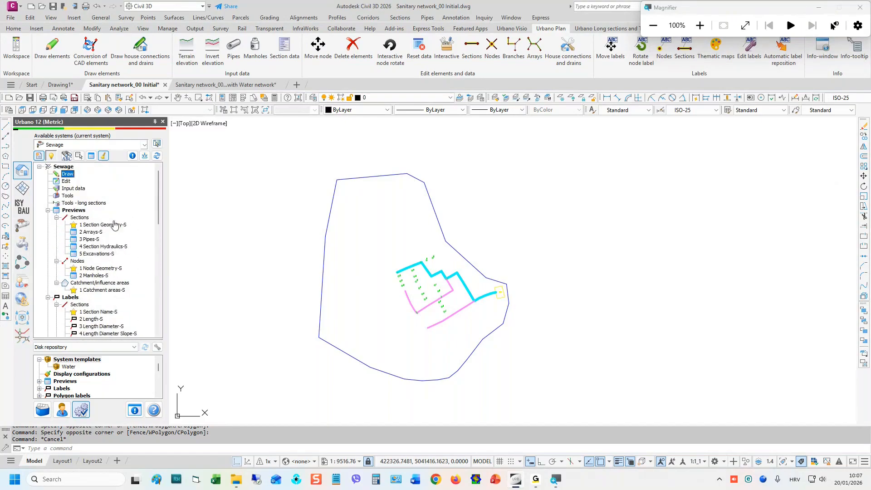
pyautogui.scroll(-10, 131, 203)
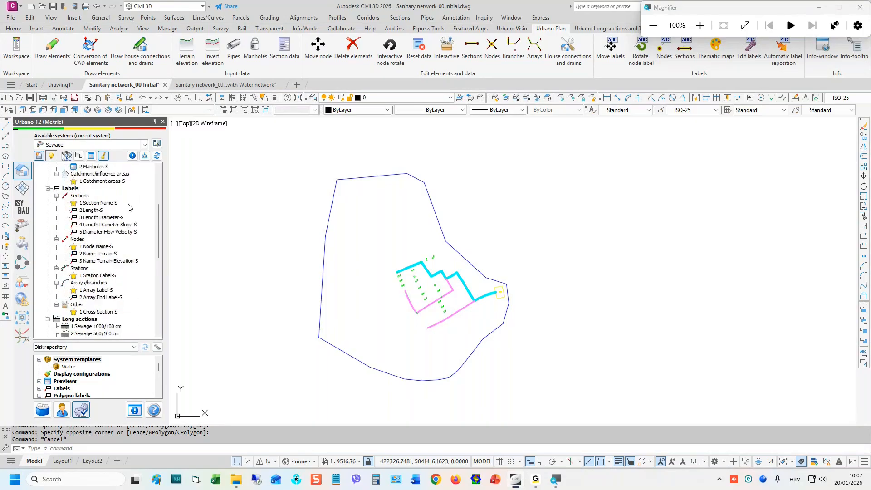
pyautogui.scroll(-4, 129, 207)
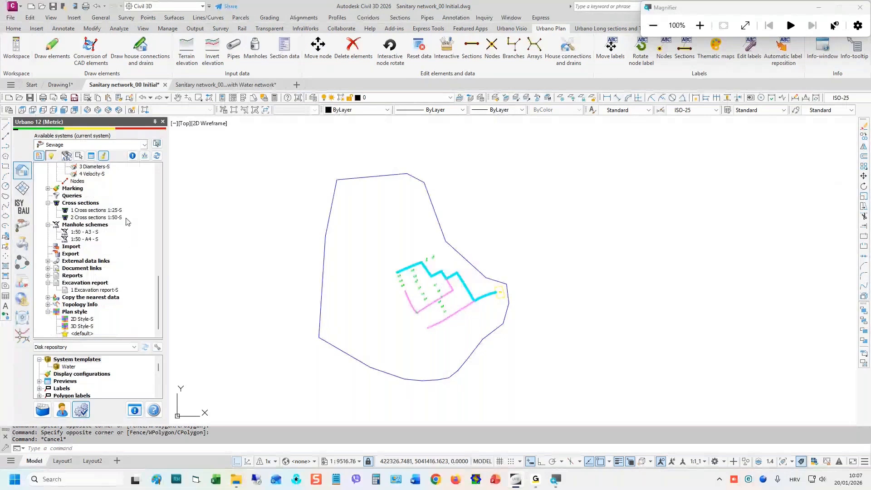
pyautogui.scroll(15, 126, 222)
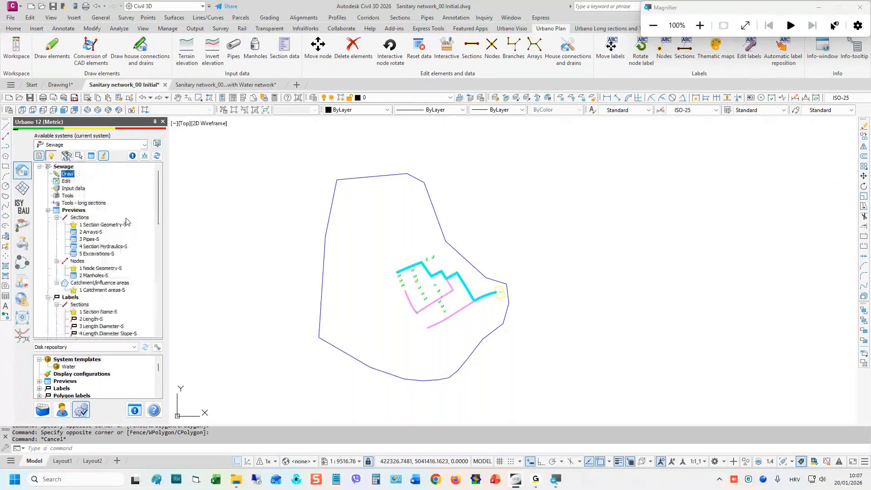
# - Review the commands offered for drawing, input data and long-section tools in the Sewage system
pyautogui.click(67, 181)
pyautogui.click(72, 175)
pyautogui.rightClick(73, 176)
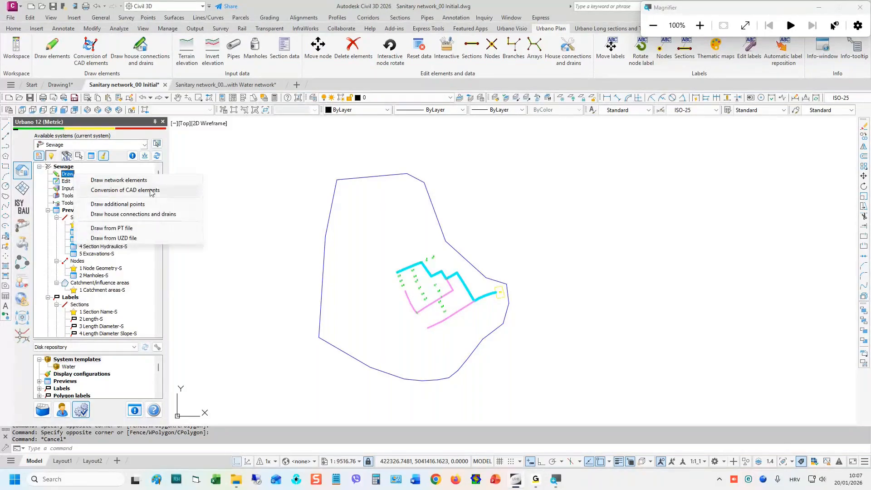
pyautogui.click(50, 203)
pyautogui.rightClick(81, 188)
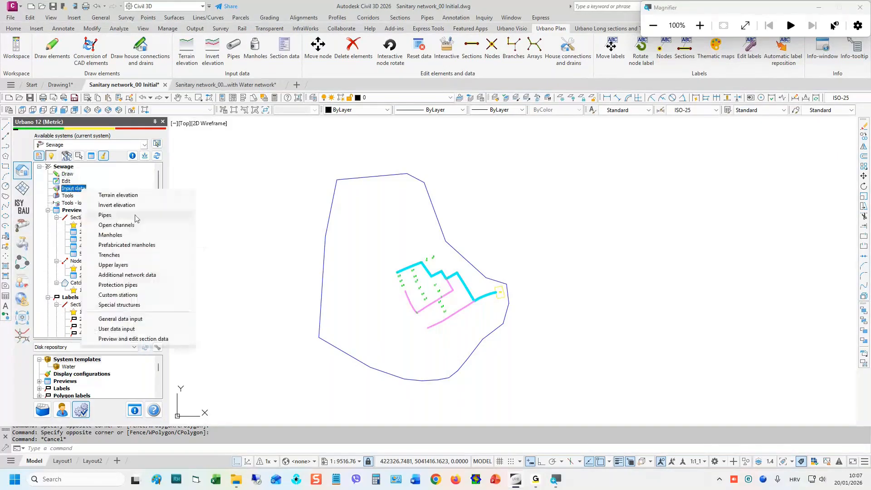
pyautogui.click(83, 204)
pyautogui.rightClick(105, 208)
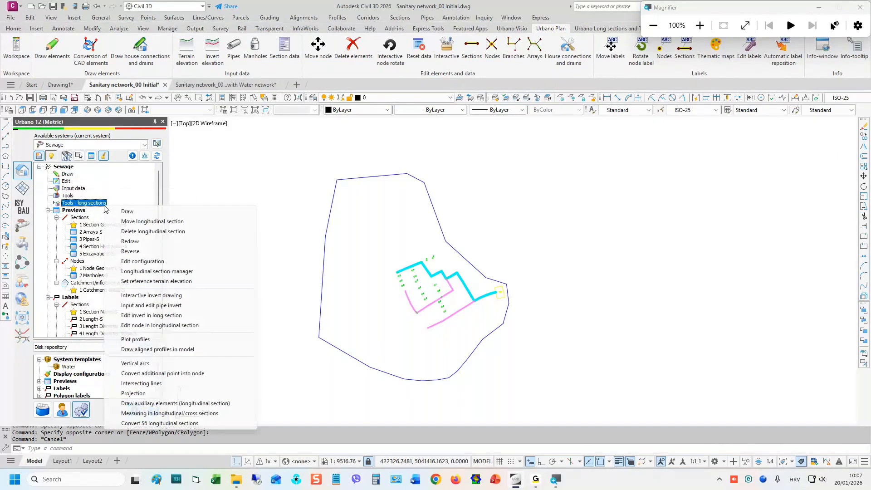
pyautogui.click(80, 205)
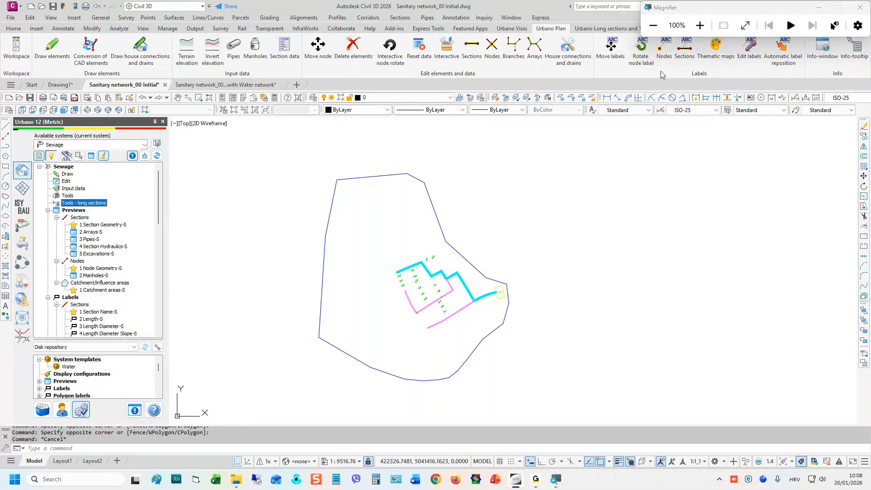
pyautogui.click(534, 209)
pyautogui.click(497, 210)
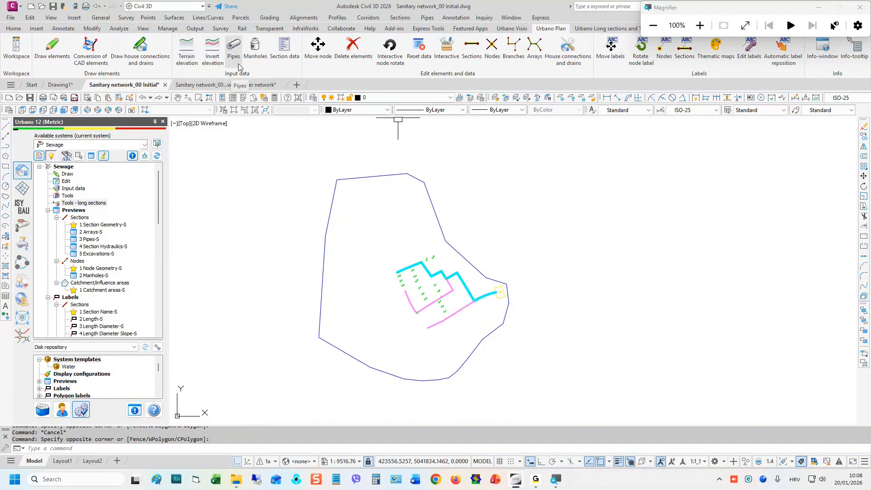
pyautogui.click(234, 187)
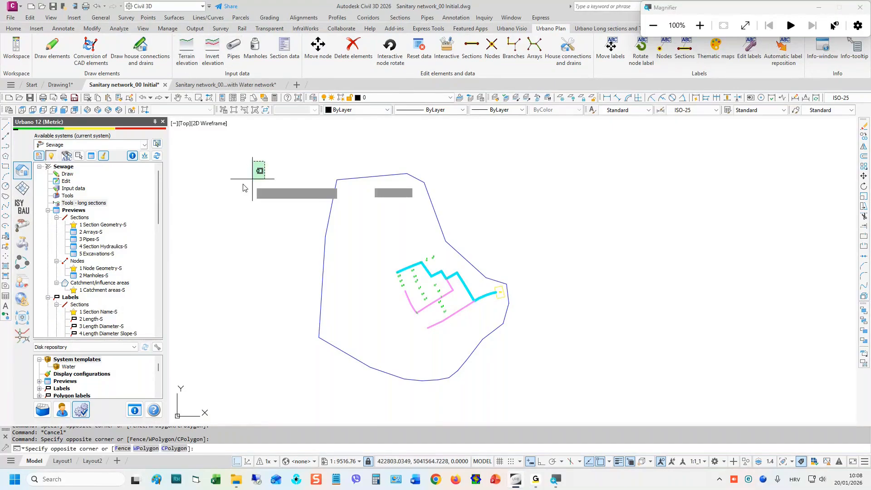
pyautogui.click(234, 188)
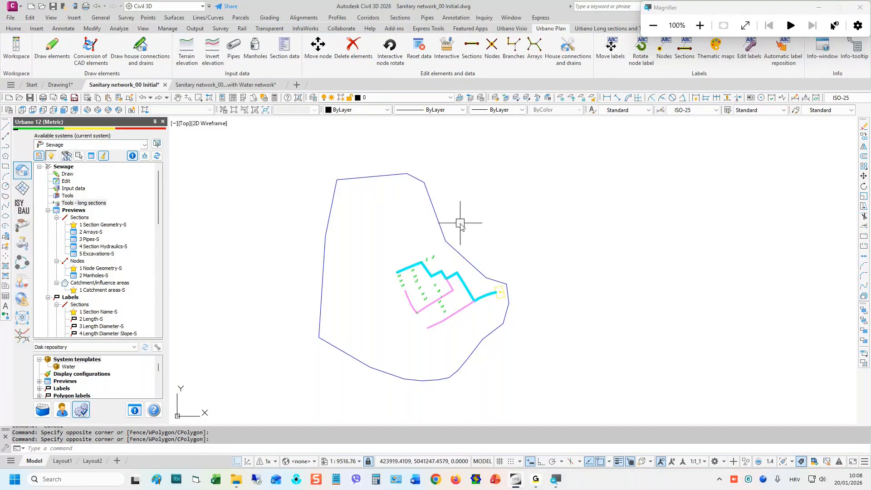
pyautogui.click(442, 229)
pyautogui.press('Escape')
pyautogui.press('Escape')
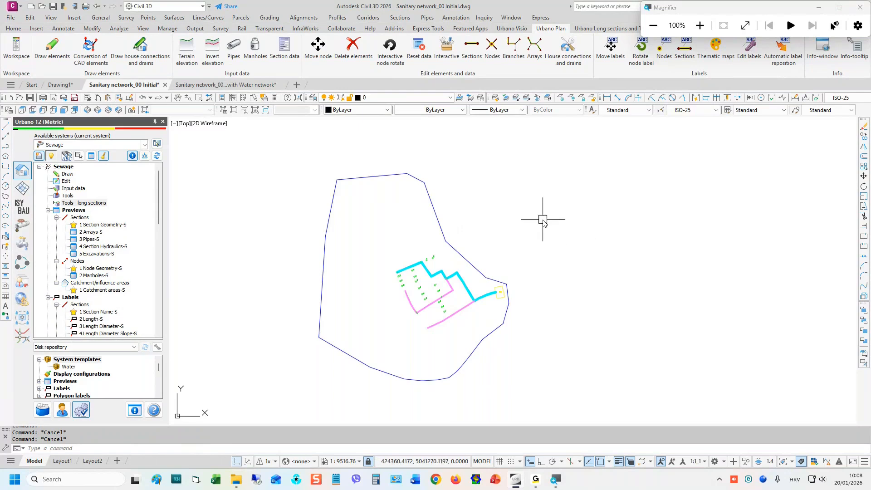
# - Examine the cyan and magenta pipe route polylines and the numbered circles within the blue boundary
pyautogui.moveTo(549, 251); pyautogui.dragTo(569, 239, button='middle')
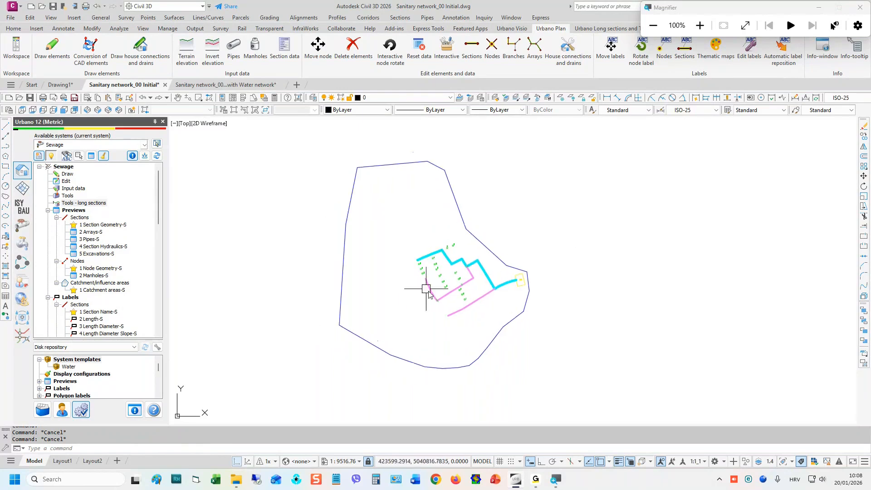
pyautogui.scroll(2, 483, 273)
pyautogui.click(480, 280)
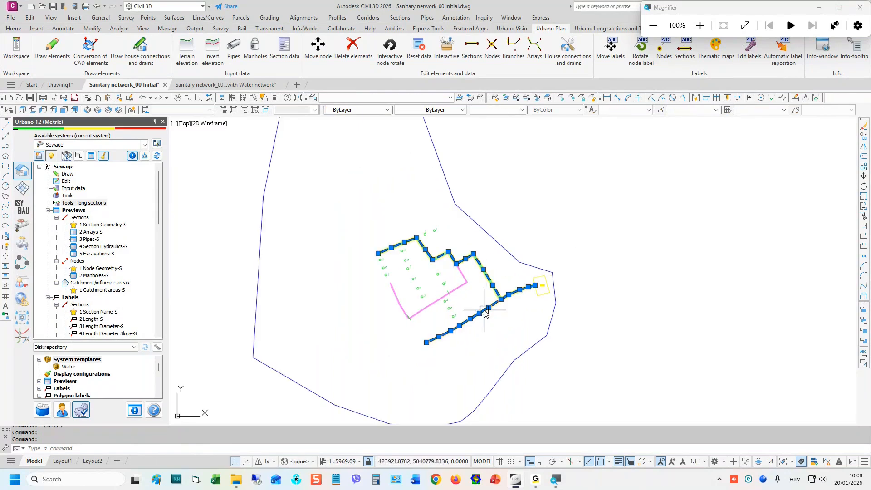
pyautogui.press('Escape')
pyautogui.scroll(4, 412, 278)
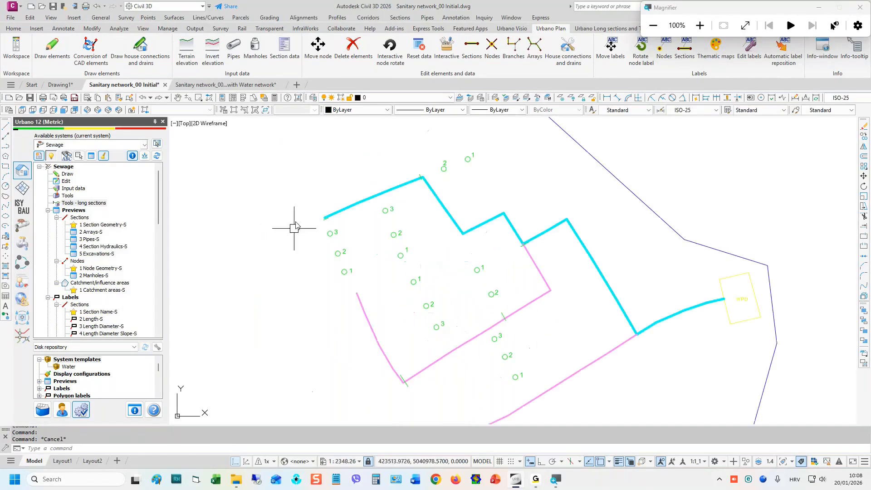
pyautogui.scroll(-4, 444, 237)
pyautogui.moveTo(477, 199); pyautogui.dragTo(481, 226, button='middle')
pyautogui.press('Escape')
pyautogui.scroll(-2, 503, 260)
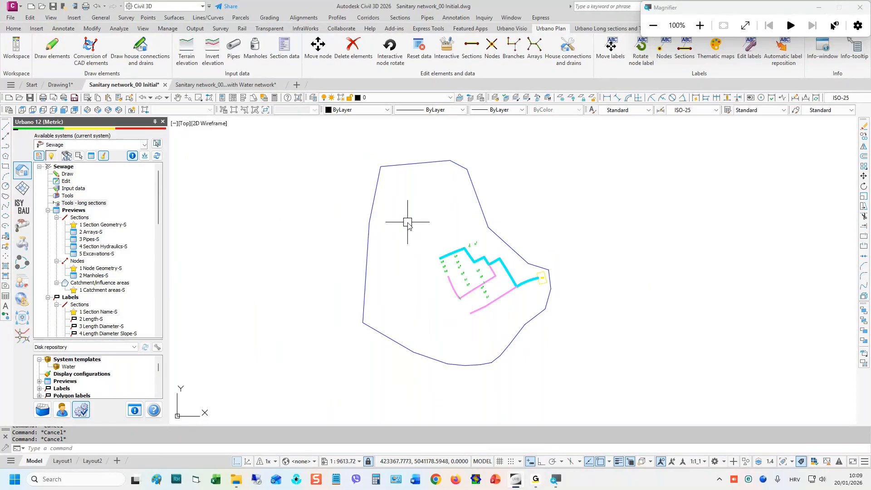
# - Start the Sewage system's Import from Google Maps tool and set its coordinate system to HTRS96 / Croatia TM
pyautogui.click(68, 196)
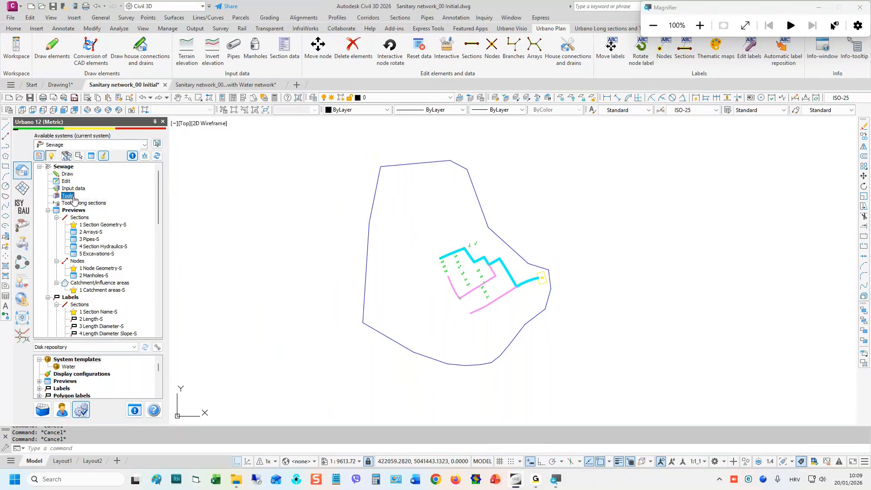
pyautogui.rightClick(70, 198)
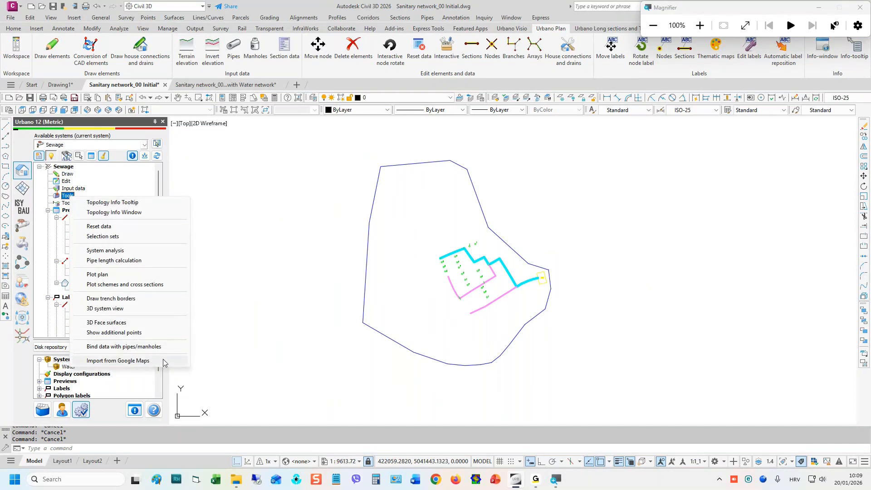
pyautogui.press('super+plus')
pyautogui.click(135, 361)
pyautogui.press('super+minus')
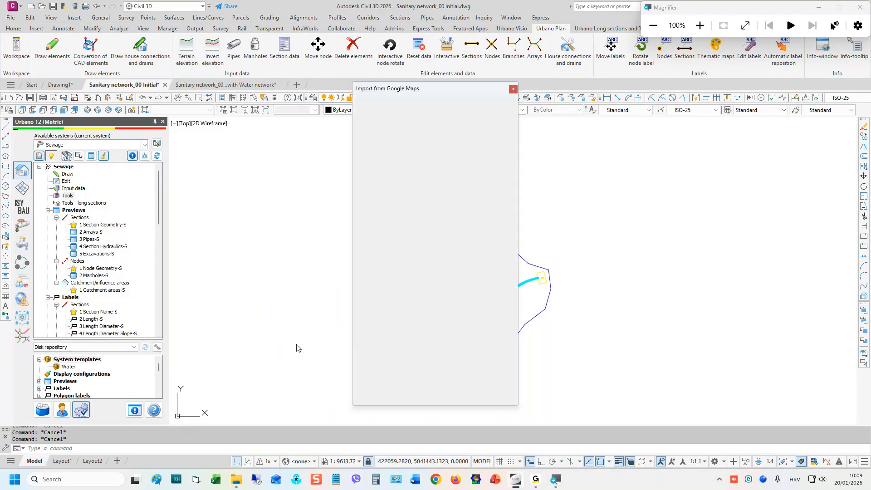
pyautogui.moveTo(466, 95); pyautogui.dragTo(282, 121)
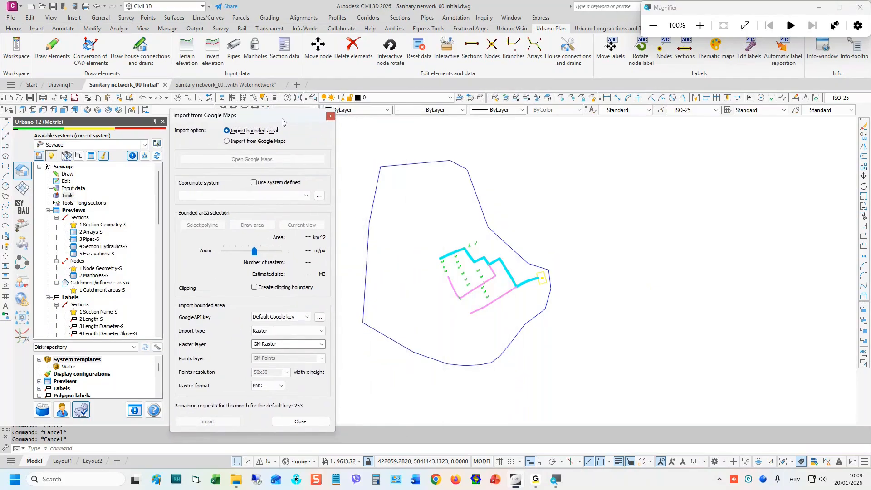
pyautogui.click(269, 196)
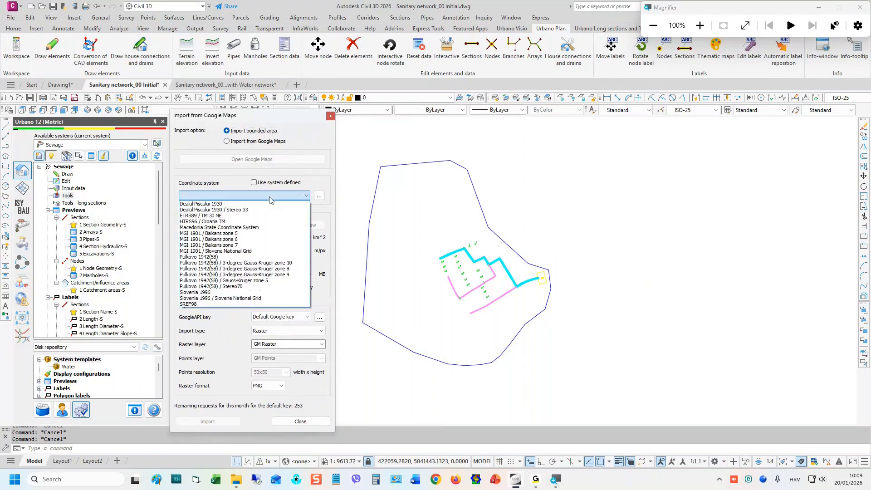
pyautogui.click(266, 221)
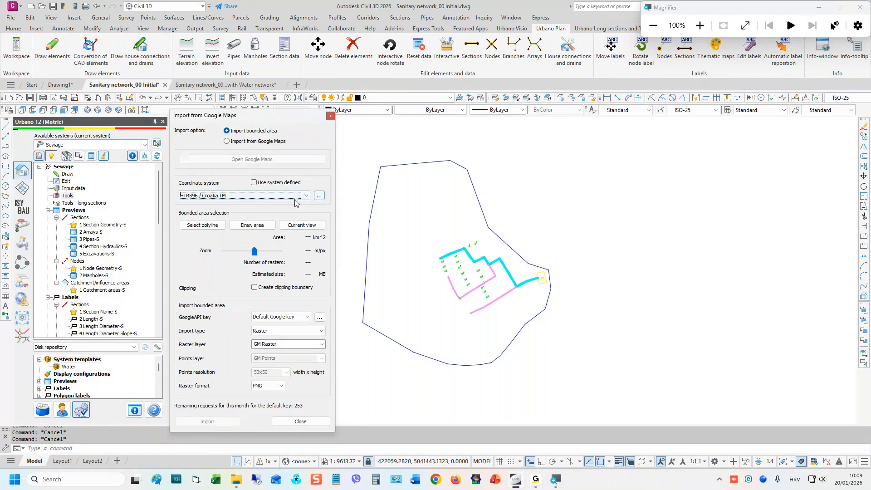
# - Look up EPSG code 3576 in the coordinate system parameters and close them without saving
pyautogui.click(319, 195)
pyautogui.click(270, 293)
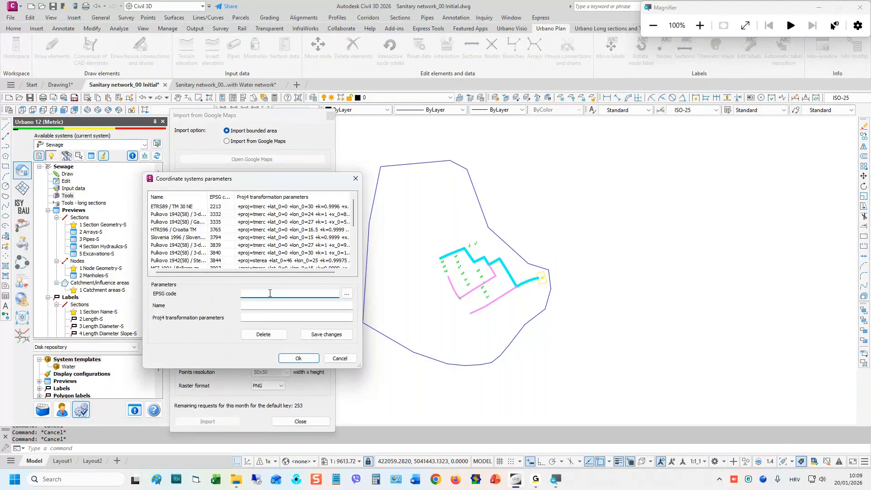
pyautogui.write('3576')
pyautogui.press('Tab')
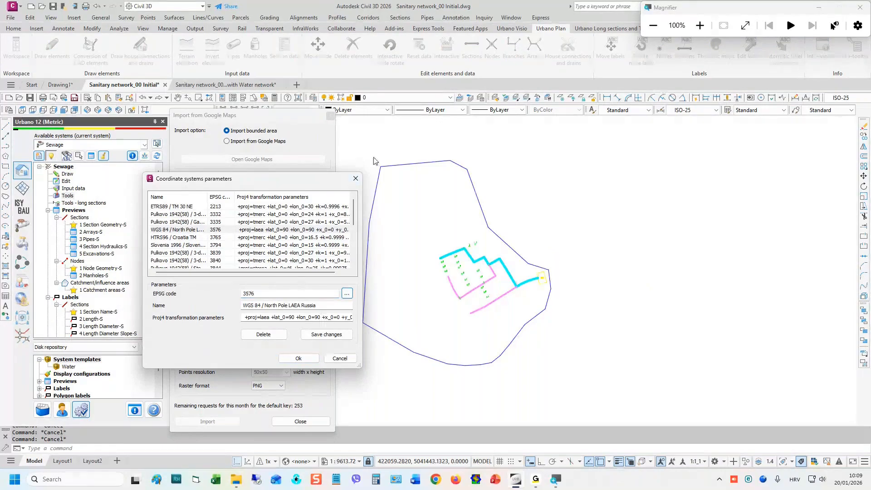
pyautogui.click(355, 178)
# - Set the import's coordinate system to HTRS96 / Croatia TM and select the blue boundary polyline as the bounded area
pyautogui.click(219, 197)
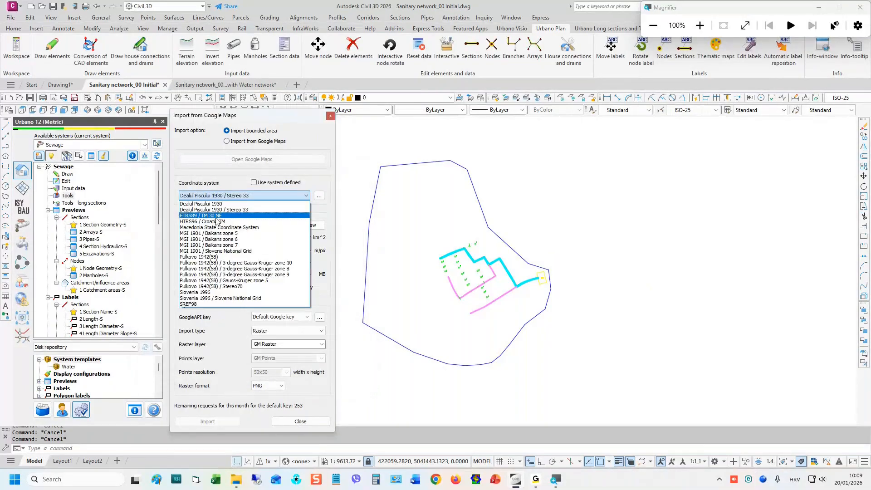
pyautogui.click(218, 221)
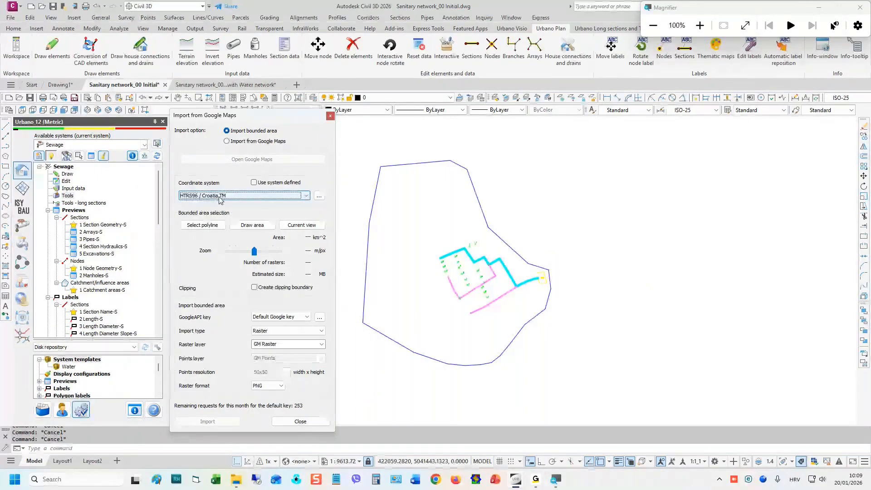
pyautogui.click(203, 225)
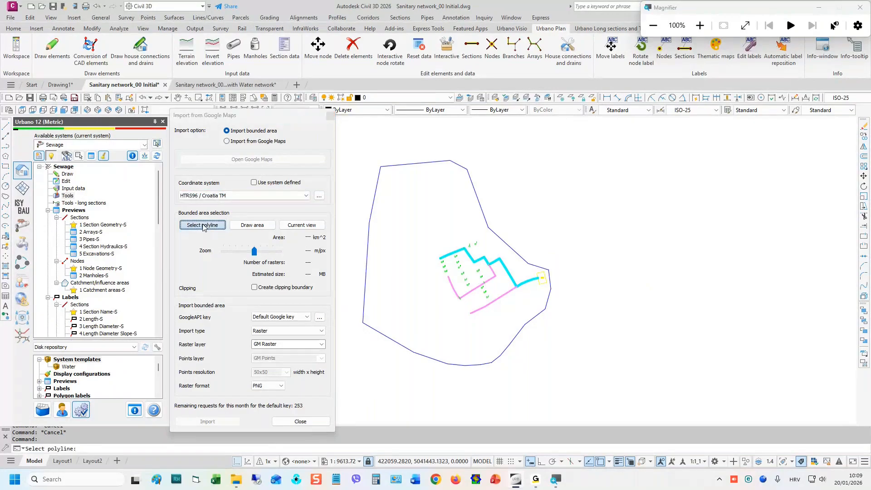
pyautogui.click(475, 193)
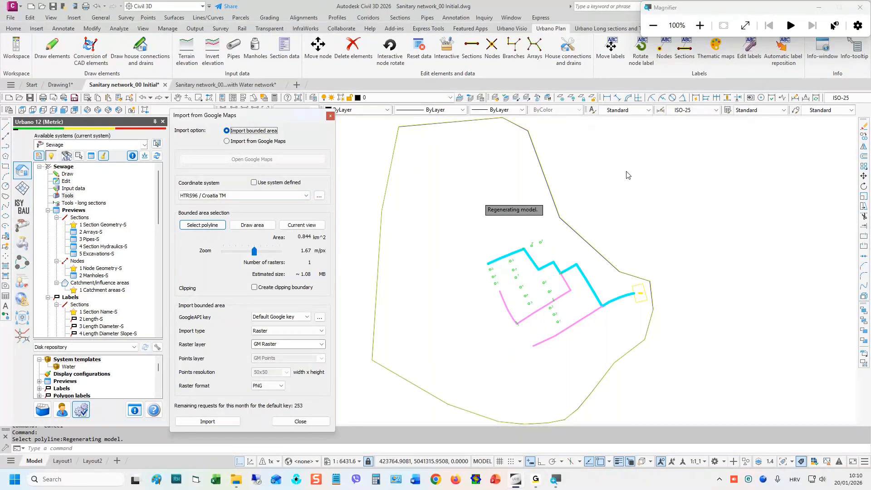
# - Set the import zoom to 0.42 m/px and enable the creation of a clipping boundary
pyautogui.moveTo(254, 252); pyautogui.dragTo(259, 251)
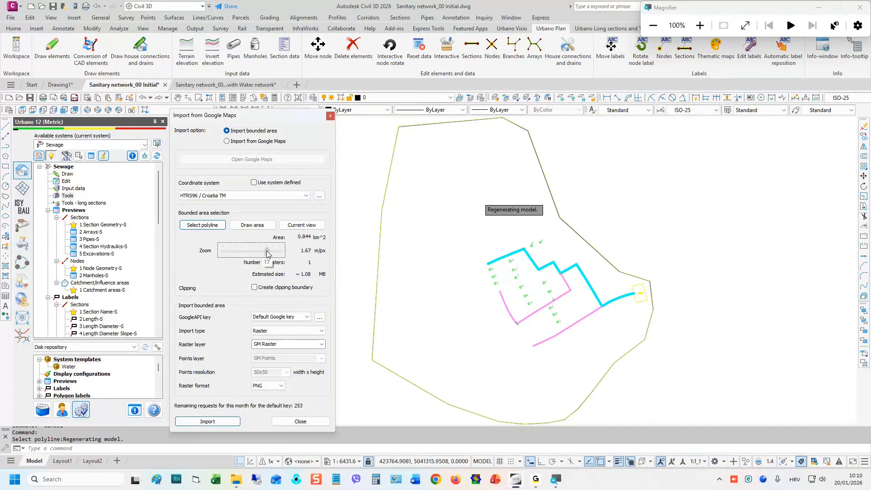
pyautogui.moveTo(265, 250); pyautogui.dragTo(267, 250)
pyautogui.moveTo(267, 252)
pyautogui.mouseDown()
pyautogui.moveTo(282, 257)
pyautogui.moveTo(266, 257)
pyautogui.mouseUp()
pyautogui.click(254, 287)
# - Import the bounded area as Raster and points, using layers GM Raster and GM Points with a 50x50 points resolution, and close the import tool
pyautogui.click(273, 332)
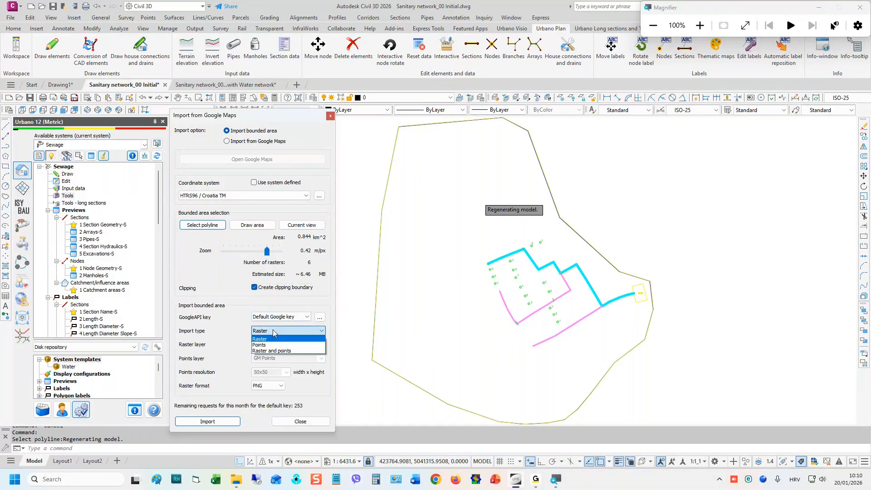
pyautogui.click(287, 351)
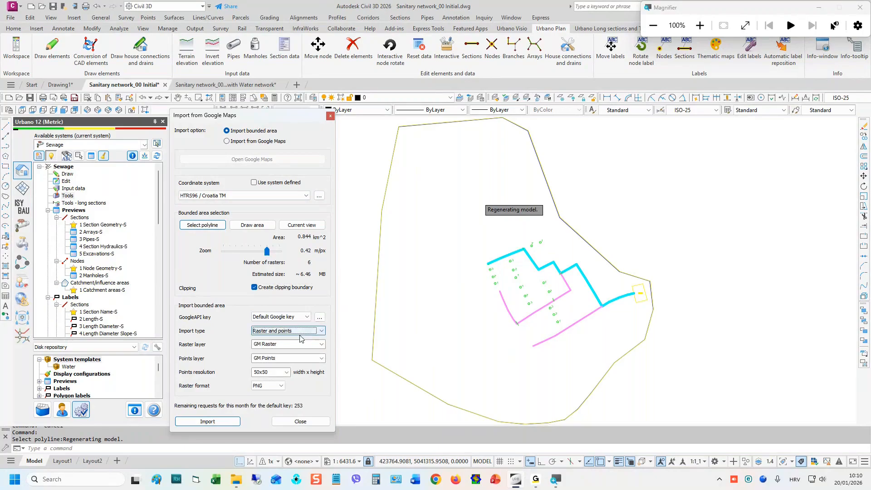
pyautogui.click(282, 345)
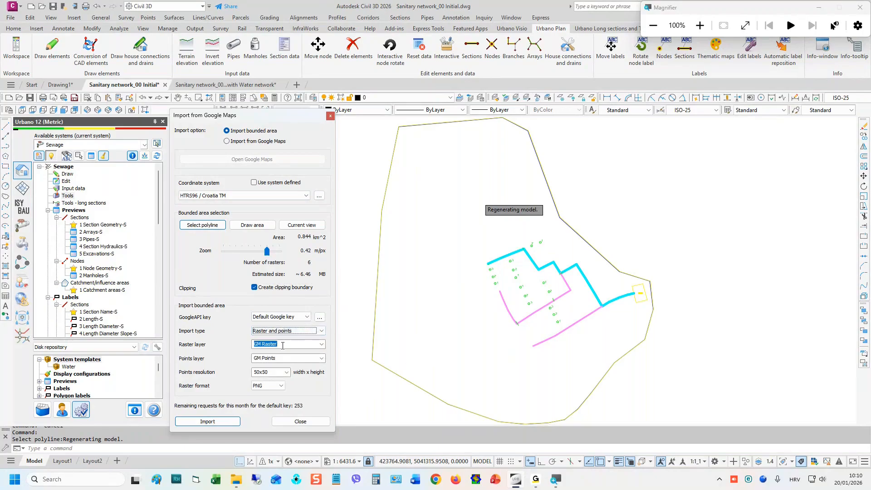
pyautogui.click(289, 359)
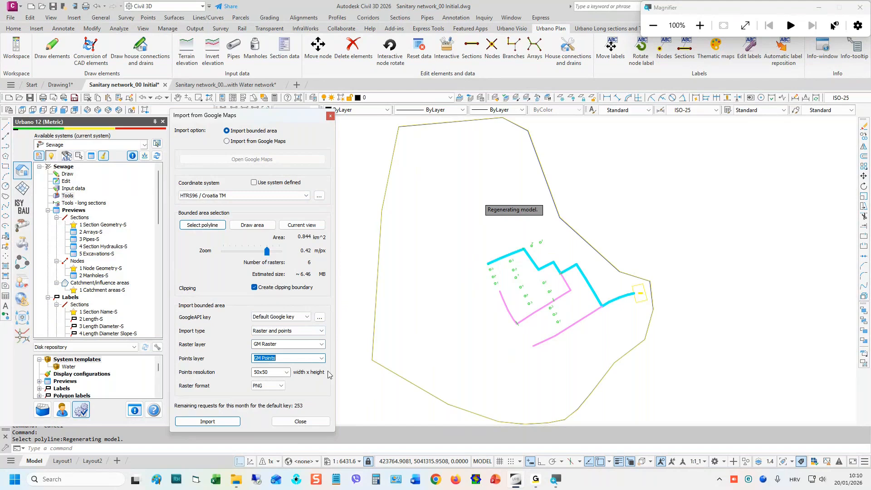
pyautogui.click(286, 372)
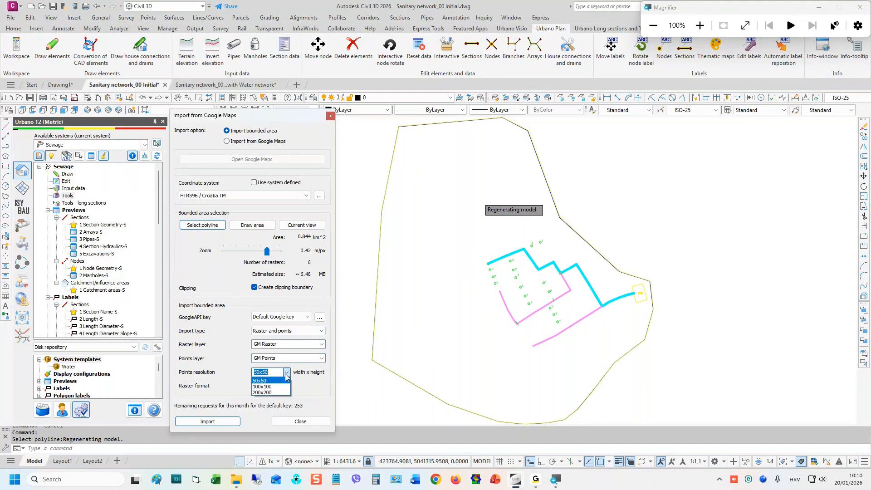
pyautogui.click(286, 373)
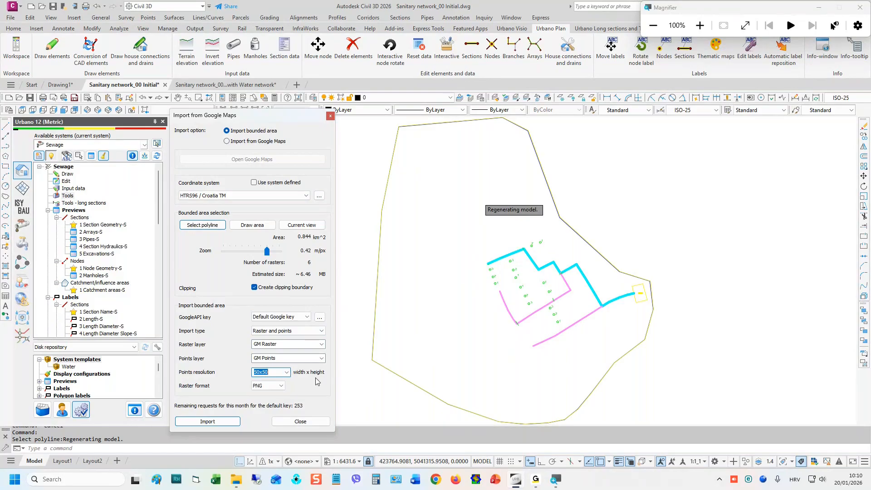
pyautogui.click(210, 422)
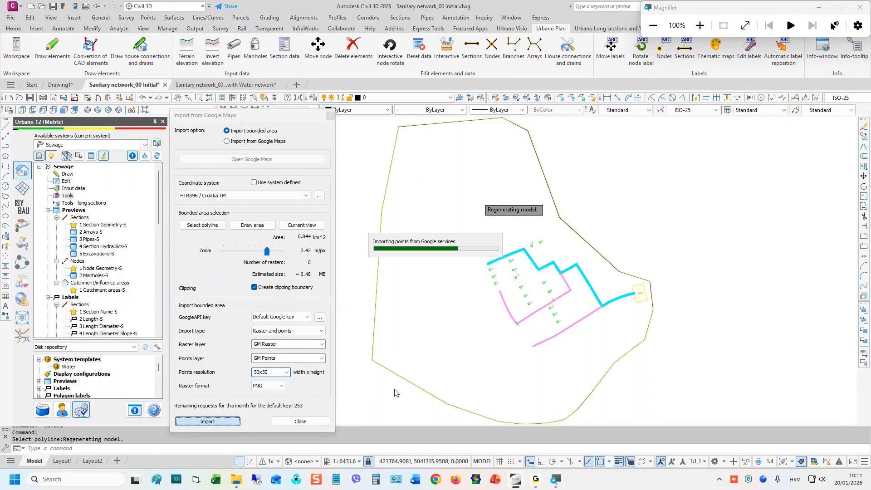
pyautogui.click(330, 116)
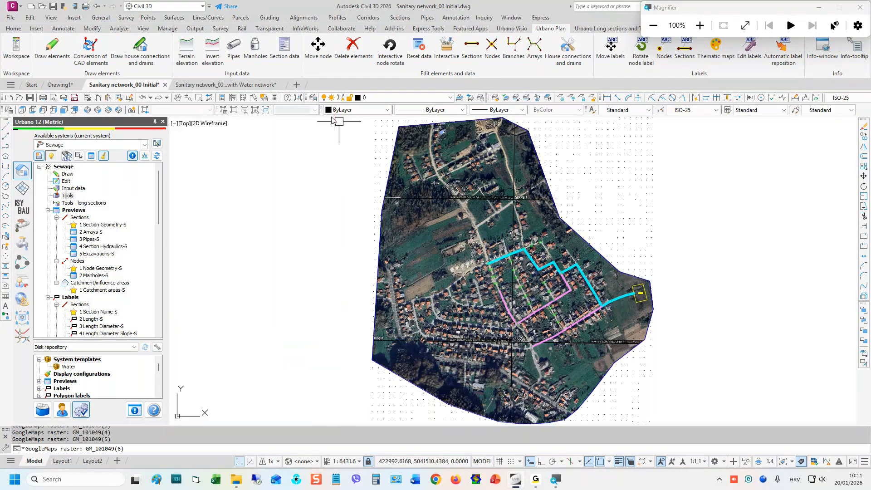
# - Examine the imported satellite imagery and the surrounding point grid along the sewage pipe routes and over the whole bounded area
pyautogui.moveTo(709, 240)
pyautogui.mouseDown(button='middle')
pyautogui.moveTo(573, 244)
pyautogui.moveTo(586, 233)
pyautogui.moveTo(608, 238)
pyautogui.mouseUp(button='middle')
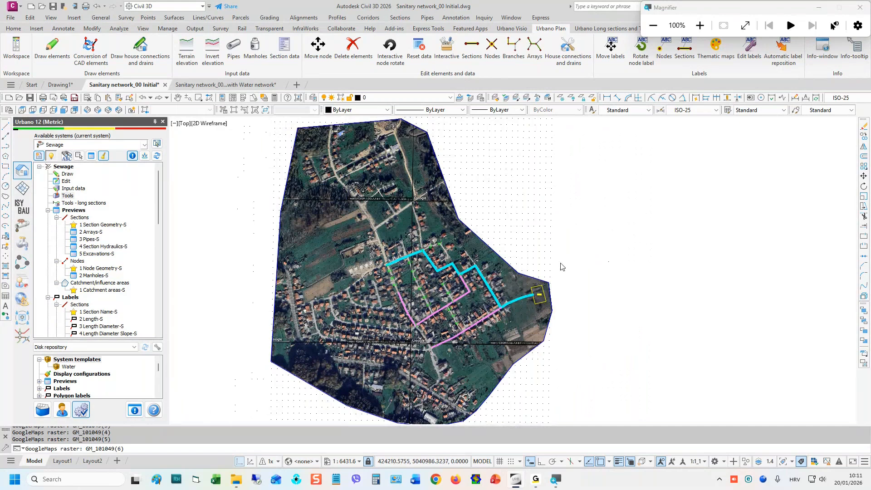
pyautogui.scroll(-2, 560, 266)
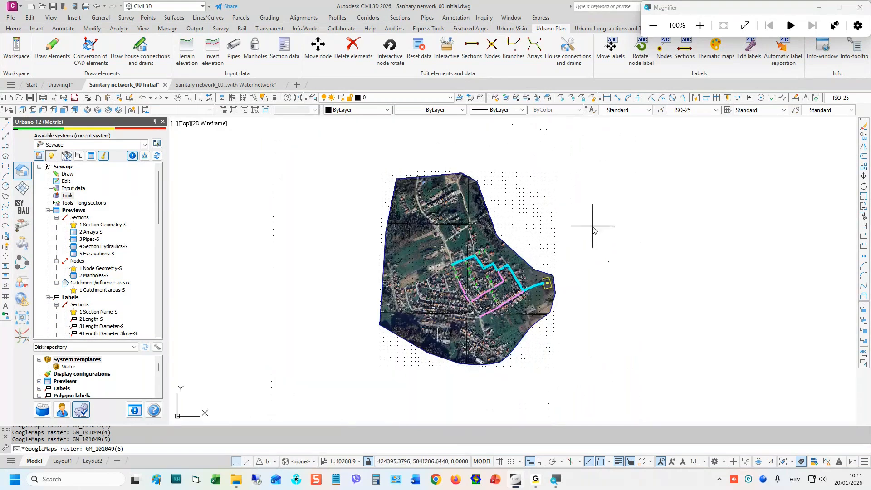
pyautogui.click(556, 224)
pyautogui.press('Escape')
pyautogui.press('Escape')
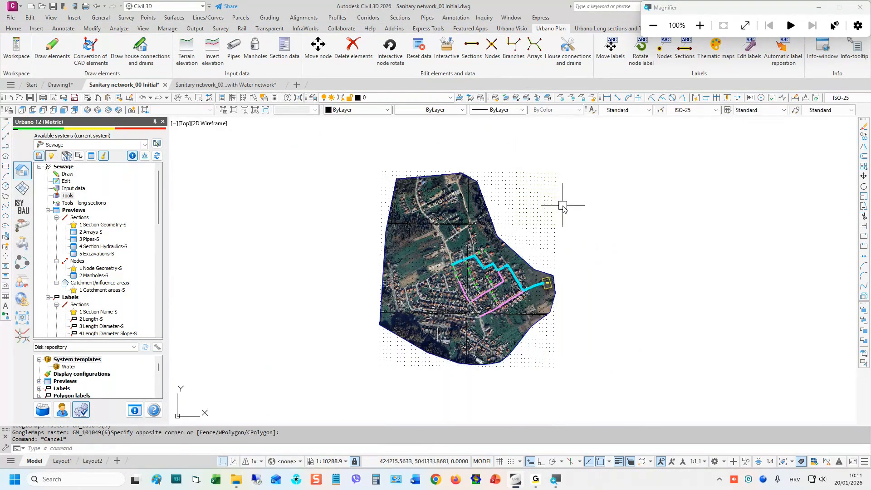
pyautogui.scroll(10, 520, 290)
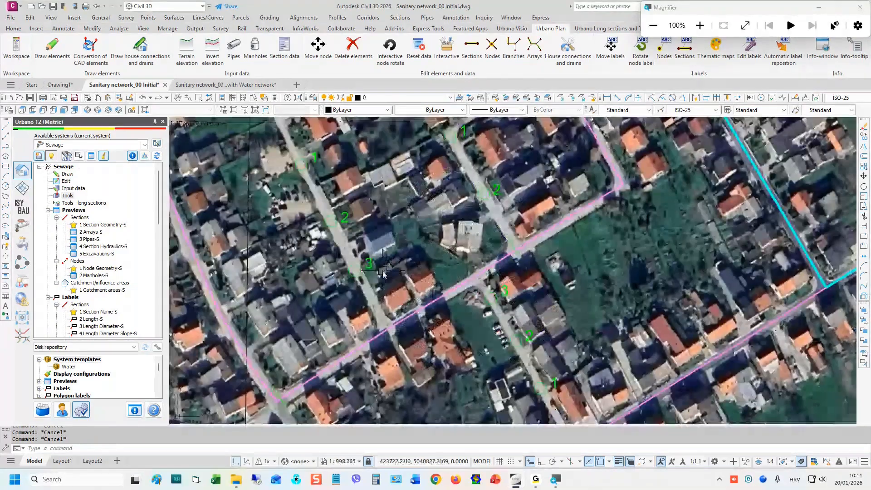
pyautogui.moveTo(558, 261); pyautogui.dragTo(492, 248, button='middle')
pyautogui.scroll(-2, 492, 247)
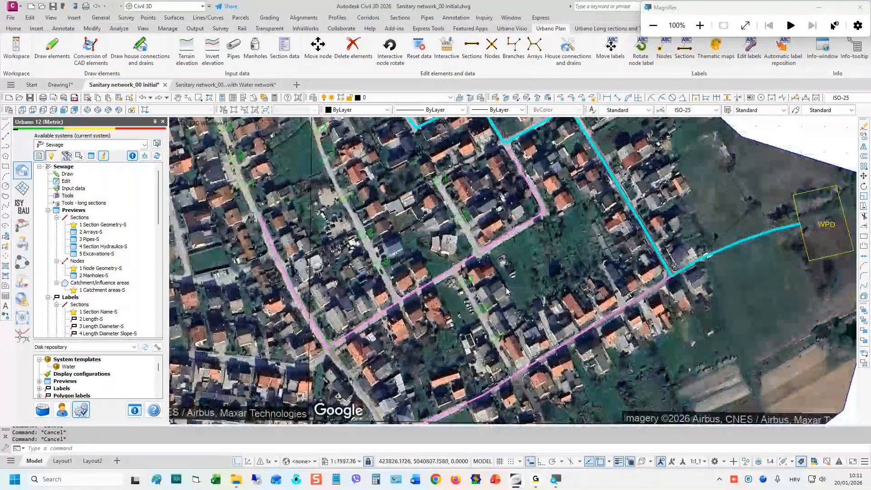
pyautogui.scroll(-8, 470, 292)
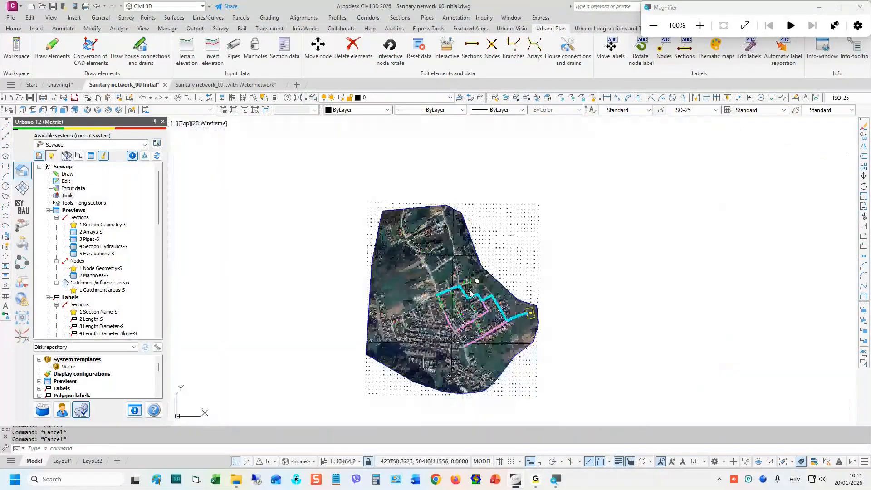
pyautogui.scroll(2, 474, 317)
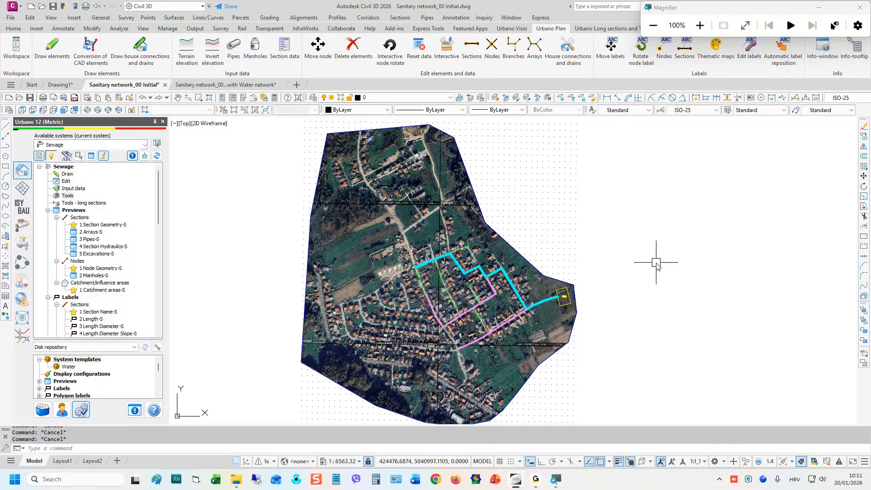
pyautogui.scroll(-3, 557, 244)
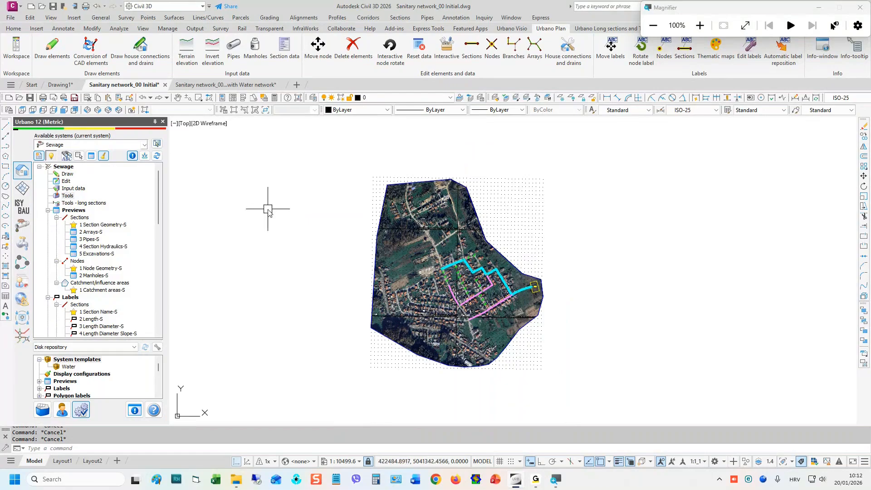
# - Create a new terrain surface named Google
pyautogui.click(24, 189)
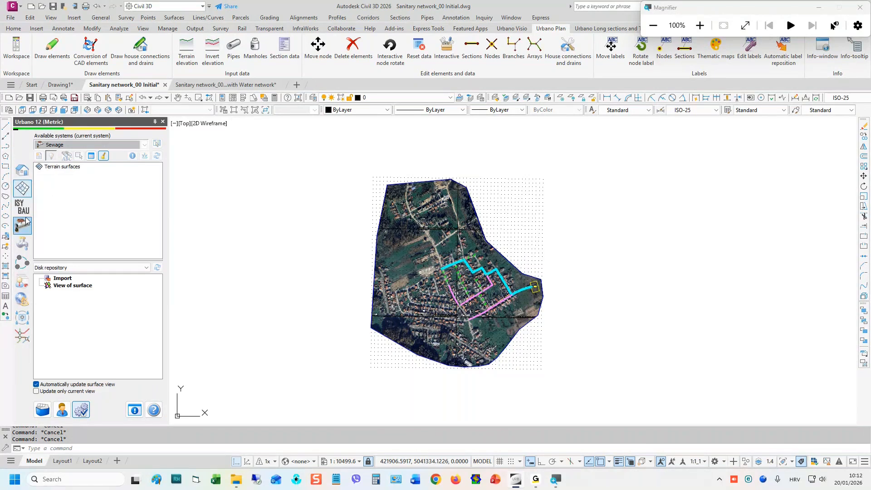
pyautogui.rightClick(44, 174)
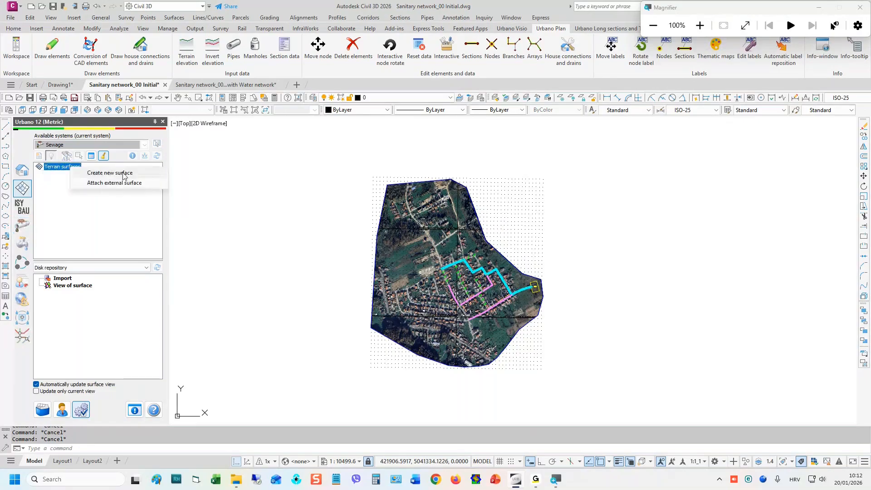
pyautogui.click(125, 177)
pyautogui.write('Google')
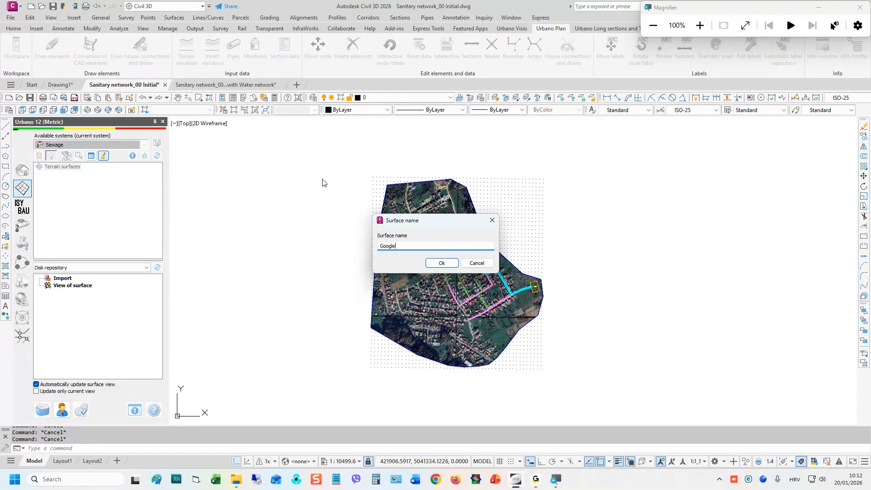
pyautogui.click(442, 263)
# - Start a CAD entities import for the Google surface, filtered to the Point entity type on the GM Points layer only
pyautogui.click(70, 182)
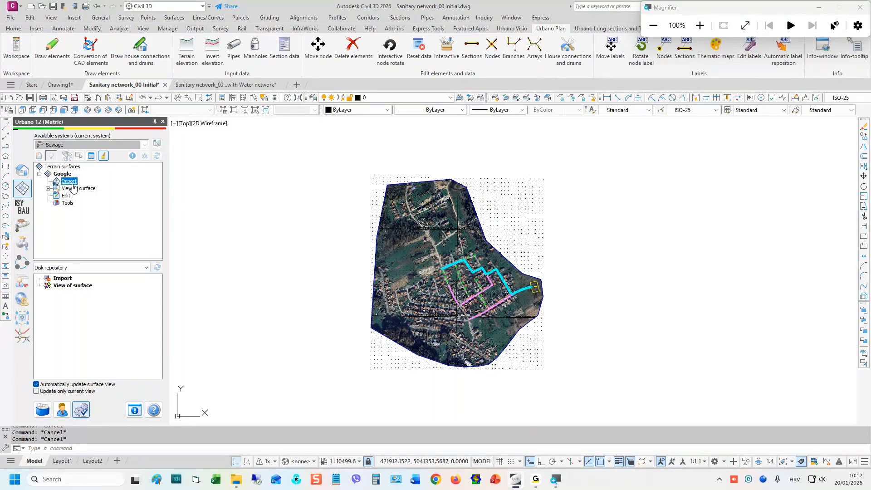
pyautogui.rightClick(75, 184)
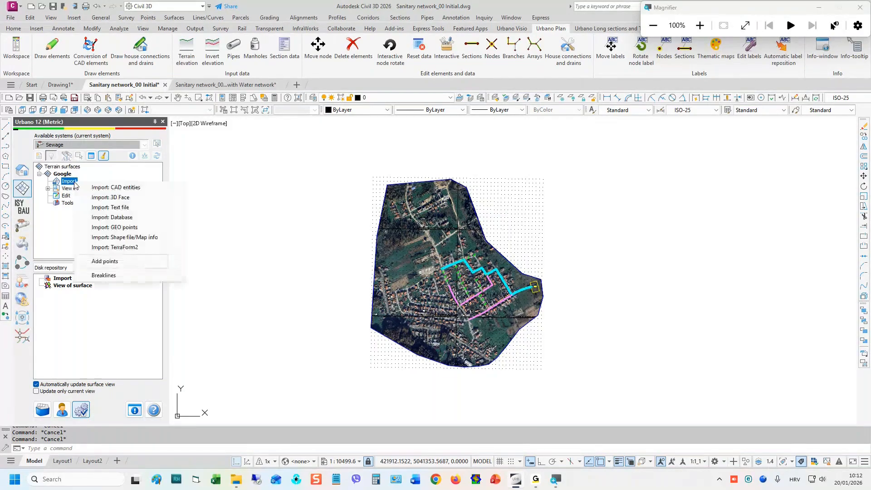
pyautogui.click(159, 188)
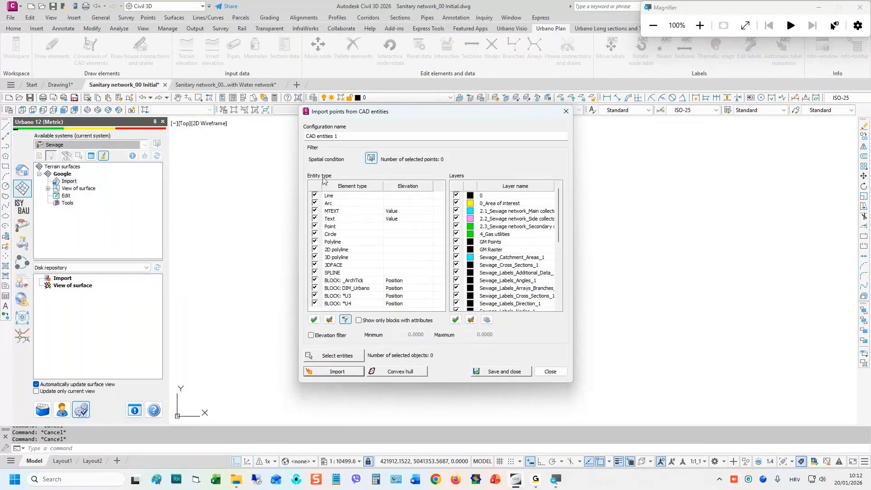
pyautogui.click(329, 320)
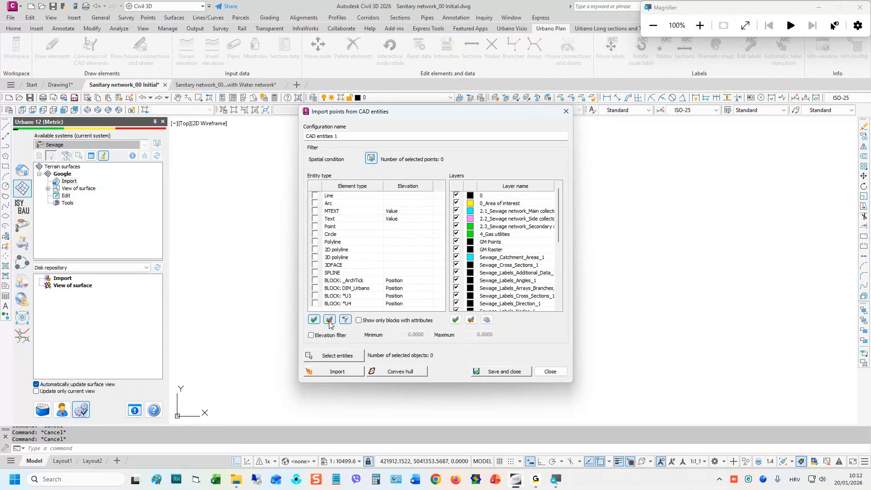
pyautogui.click(315, 226)
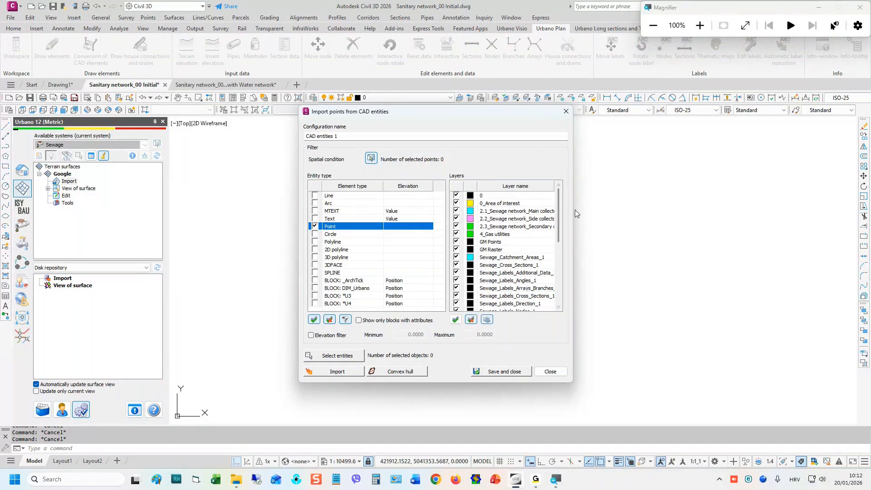
pyautogui.click(471, 319)
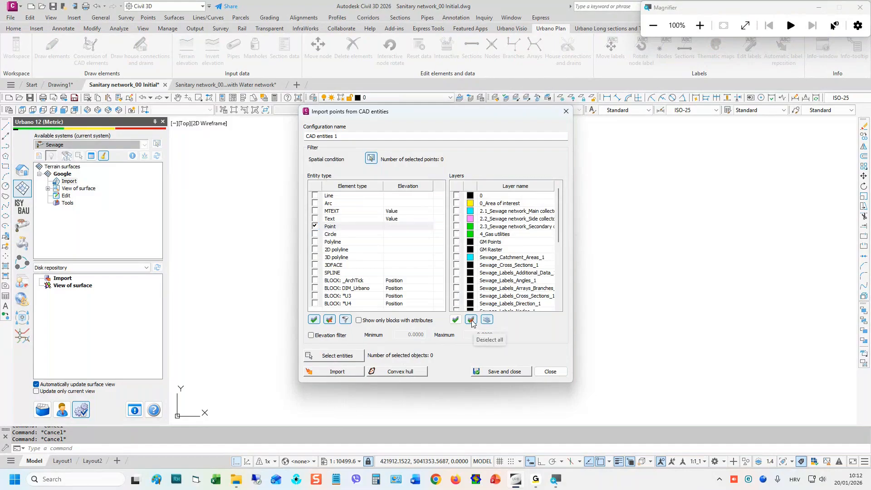
pyautogui.click(456, 241)
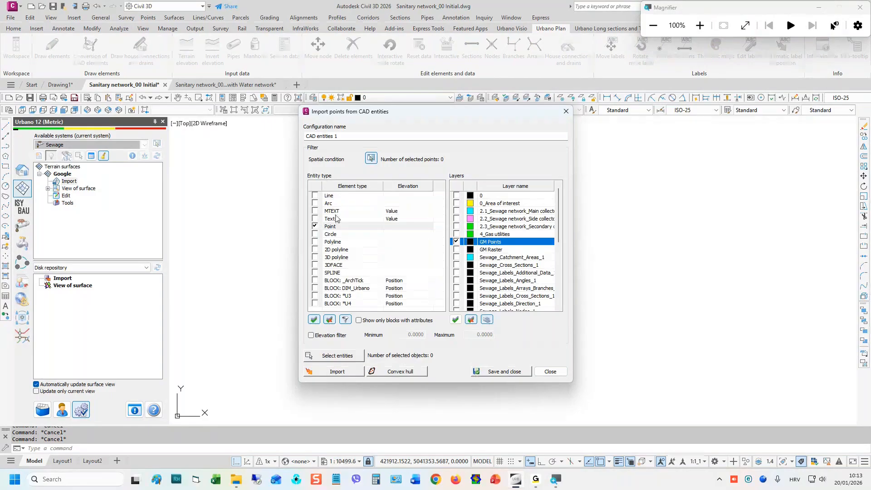
pyautogui.click(429, 218)
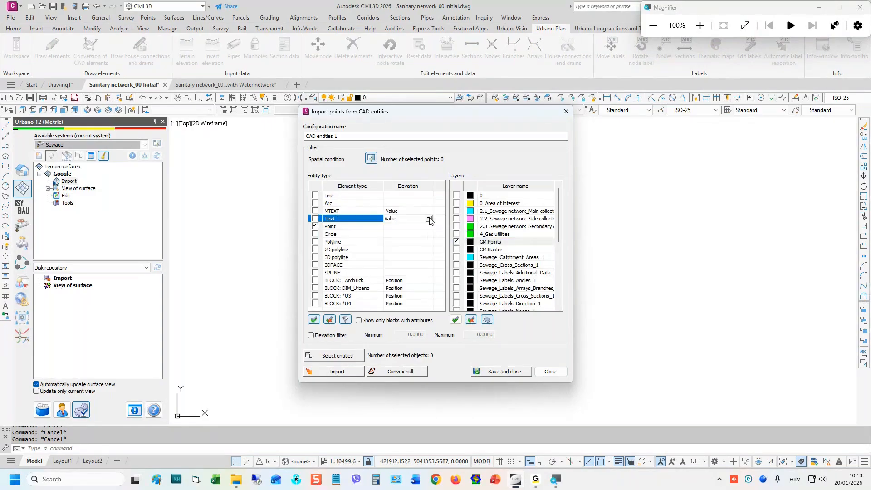
pyautogui.click(375, 224)
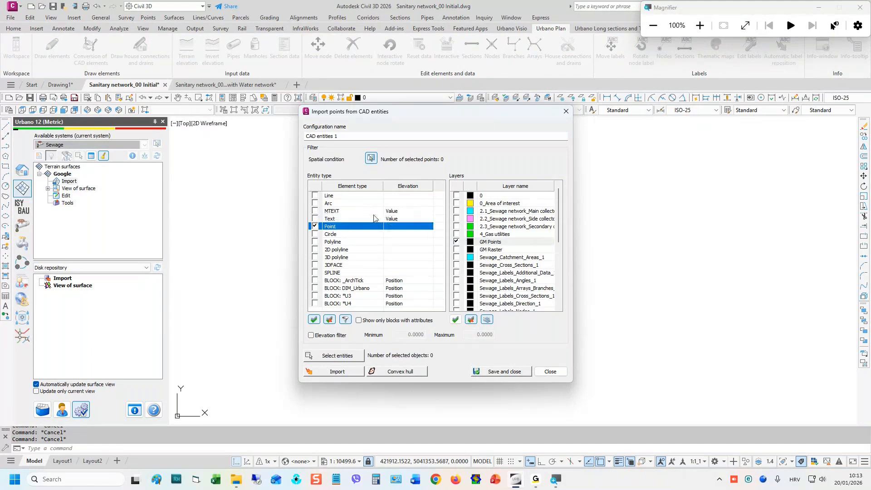
# - Window-select the whole point grid covering the bounded area and import the points into the Google surface
pyautogui.click(399, 219)
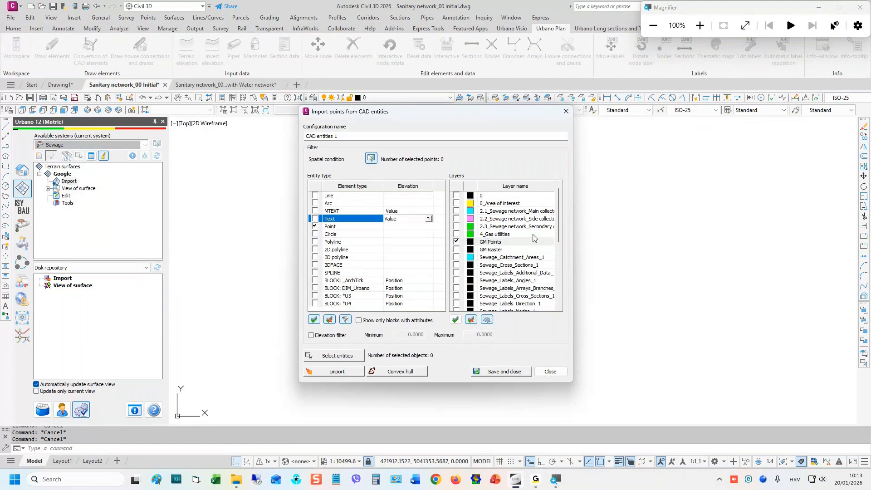
pyautogui.click(348, 242)
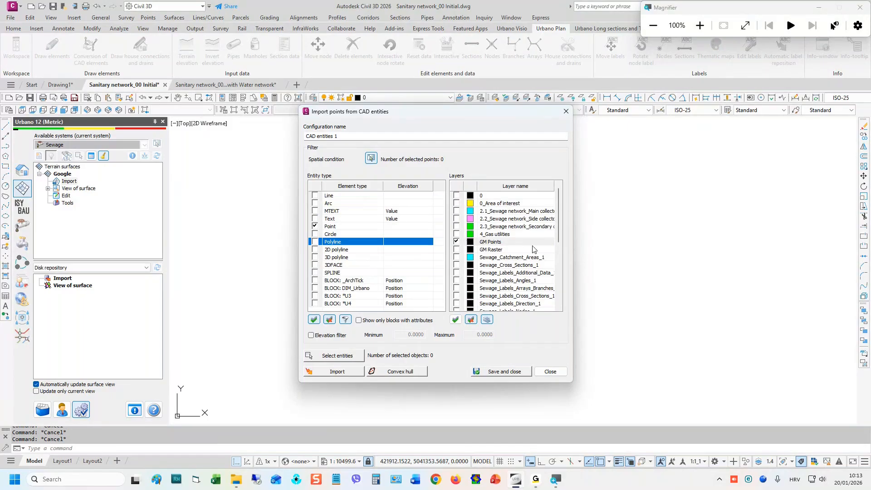
pyautogui.click(336, 356)
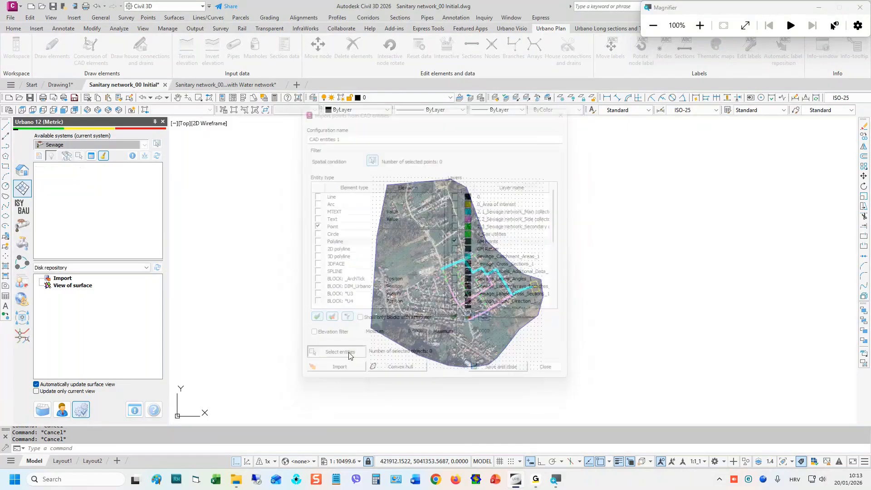
pyautogui.click(326, 144)
pyautogui.click(599, 401)
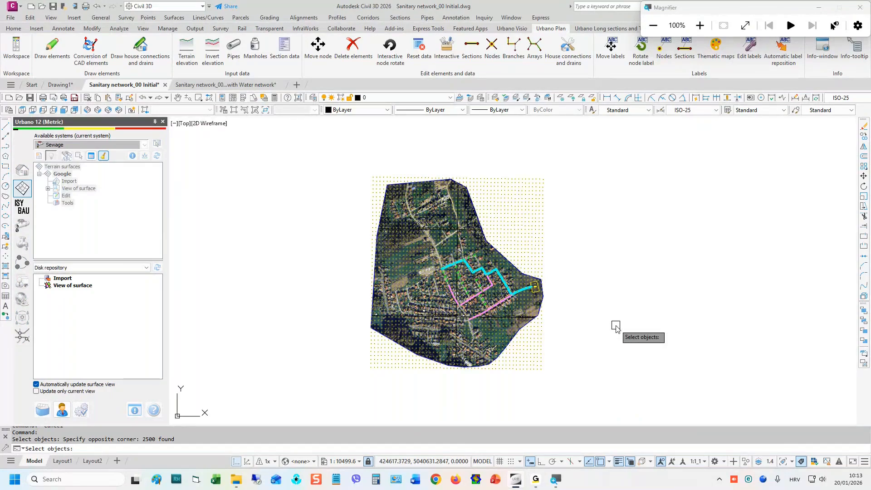
pyautogui.press('Return')
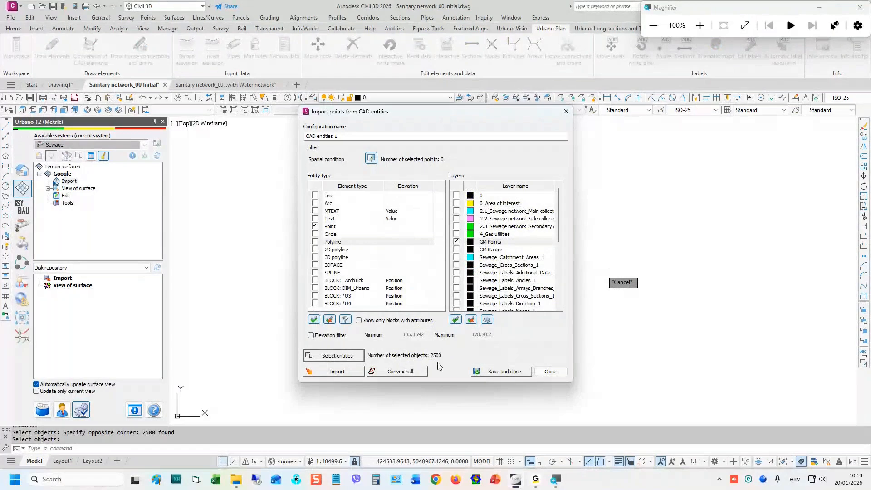
pyautogui.press('super+plus')
pyautogui.press('super+minus')
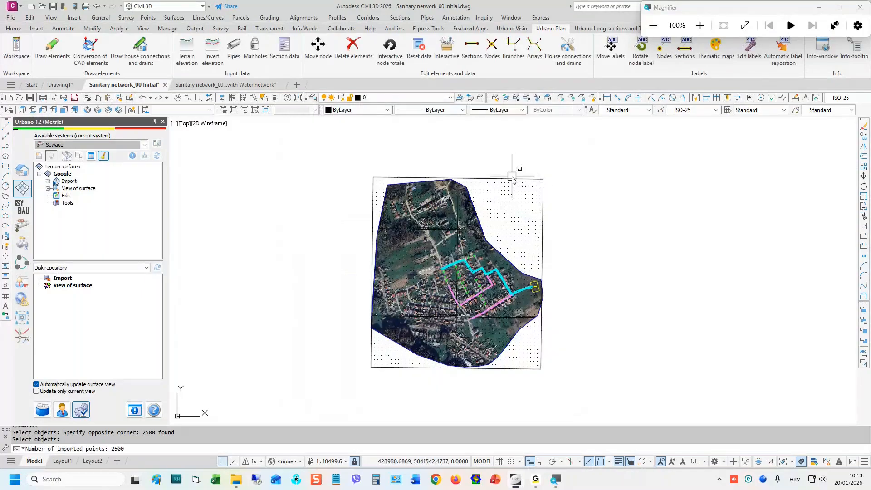
pyautogui.click(516, 177)
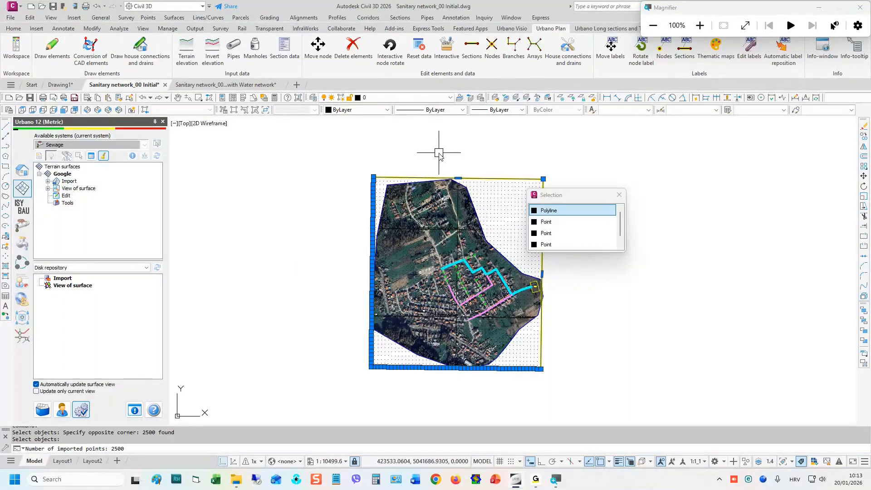
pyautogui.press('Escape')
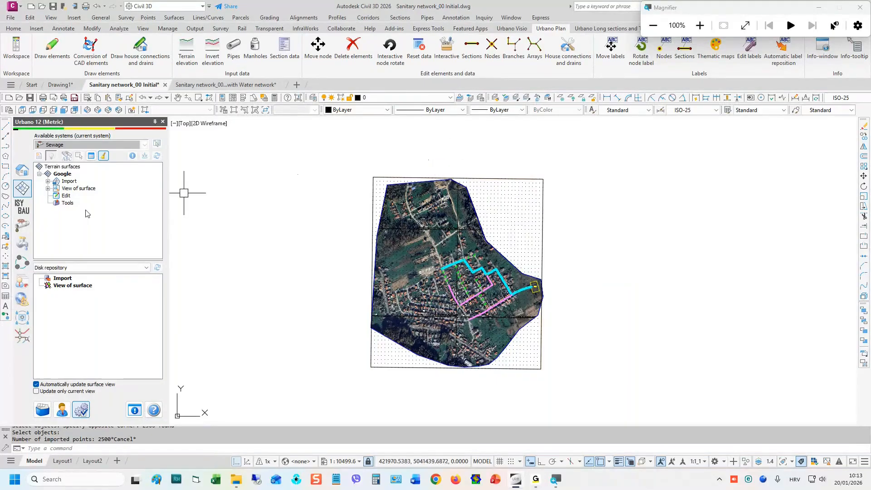
# - Draw the Google surface's triangulation in the drawing using its view Style
pyautogui.click(48, 188)
pyautogui.click(77, 196)
pyautogui.press('super+plus')
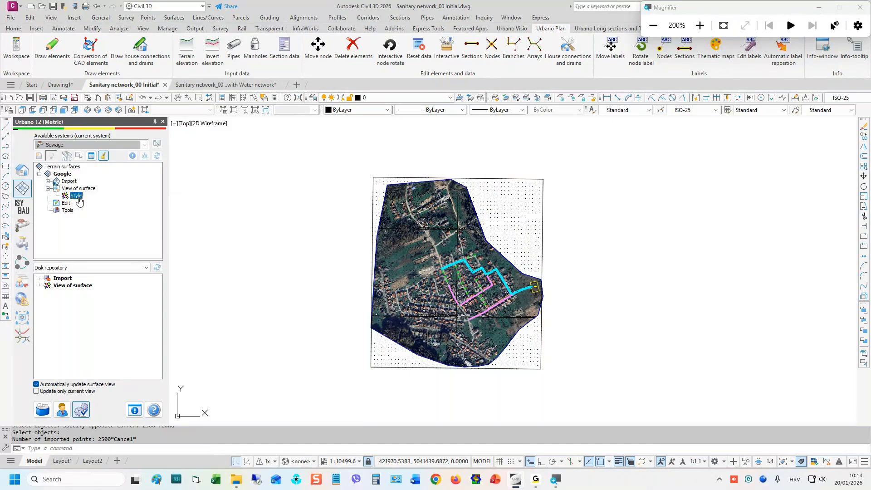
pyautogui.doubleClick(79, 199)
pyautogui.press('super+minus')
pyautogui.click(588, 211)
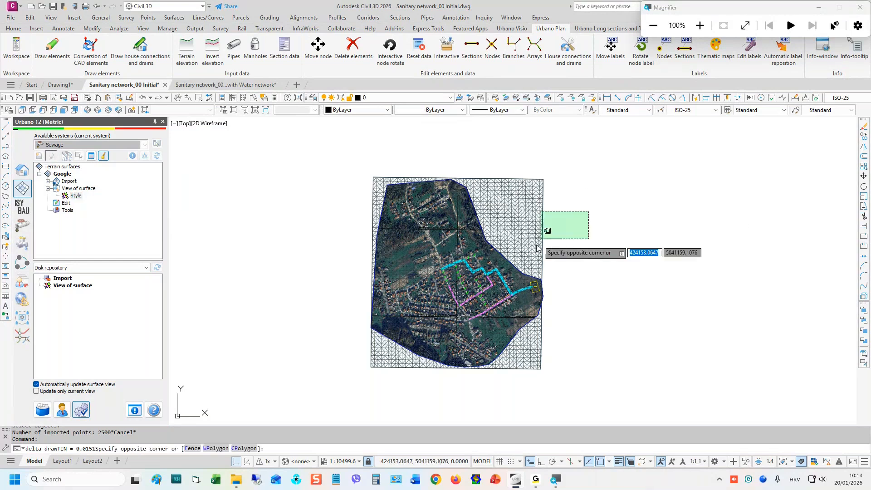
pyautogui.click(606, 209)
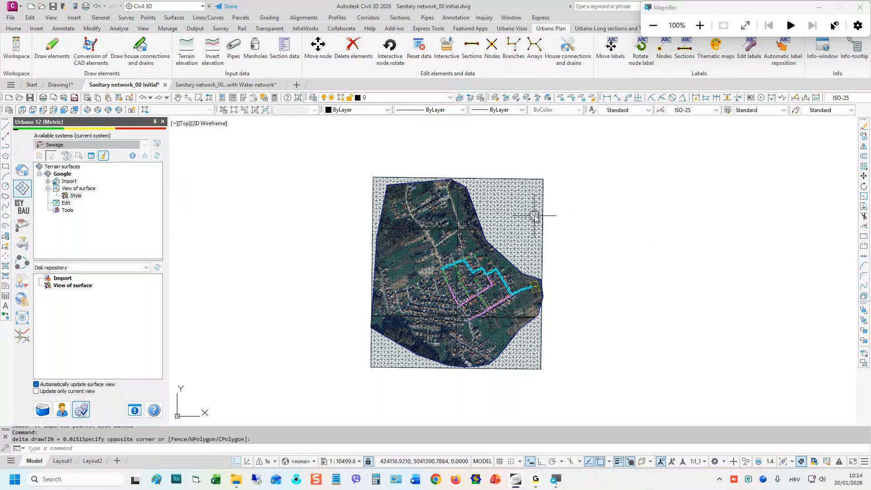
pyautogui.press('Escape')
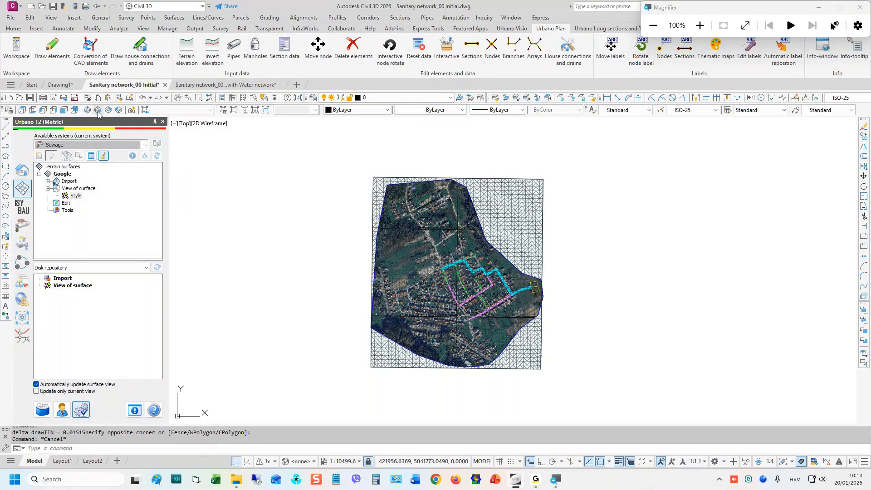
# - Inspect the triangulated terrain against the imagery in the SE Isometric view and return to the Top view
pyautogui.press('super+plus')
pyautogui.click(98, 110)
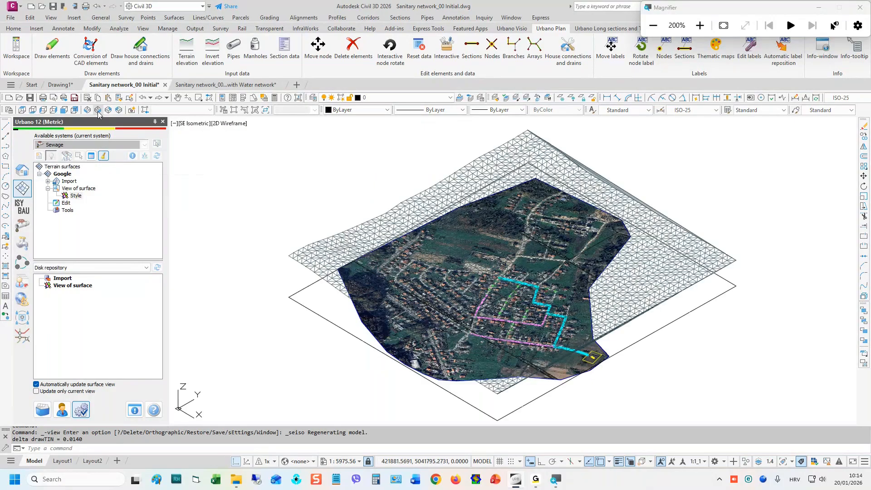
pyautogui.press('super+minus')
pyautogui.scroll(2, 353, 215)
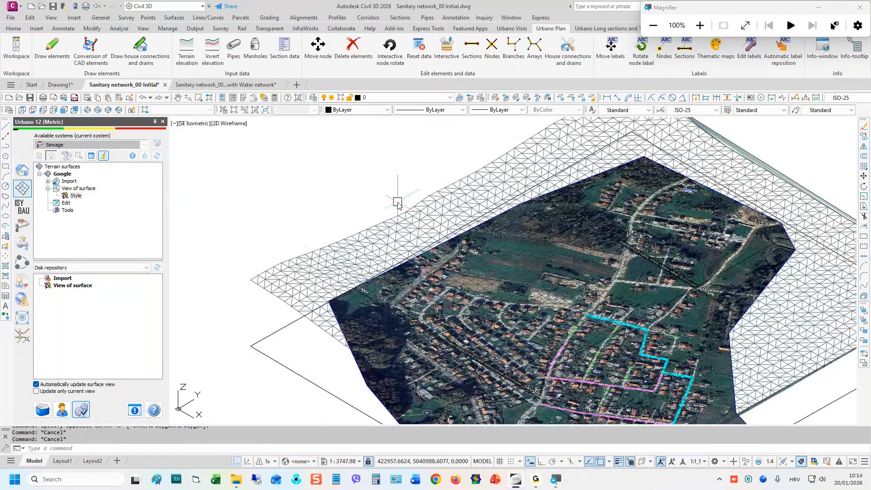
pyautogui.moveTo(398, 204); pyautogui.dragTo(395, 168, button='middle')
pyautogui.scroll(-2, 395, 169)
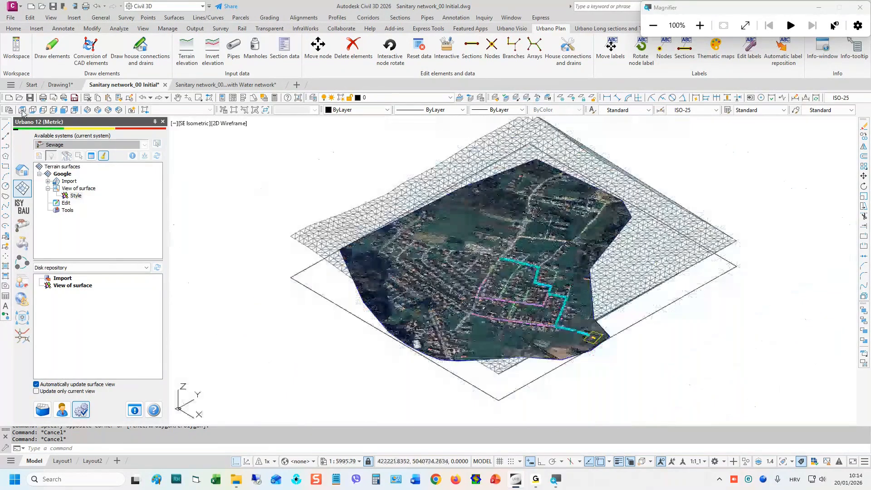
pyautogui.click(22, 112)
# - Remove the drawn triangulation of the Google surface from the drawing
pyautogui.click(76, 196)
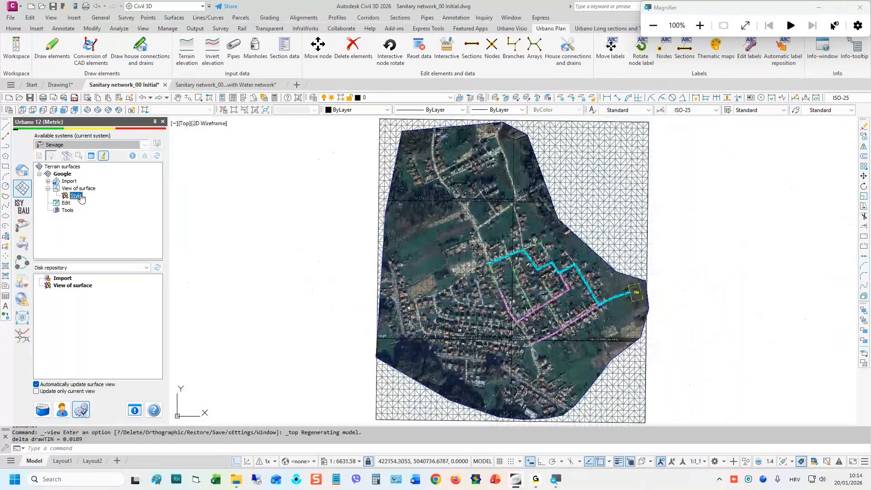
pyautogui.rightClick(81, 197)
pyautogui.click(104, 216)
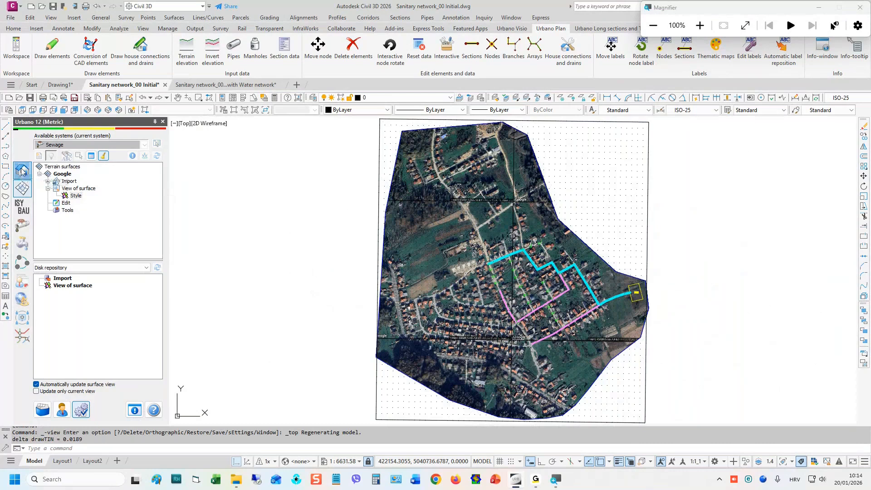
# - Examine the Urbano tools for sewage and water hydraulics, data export, server collaboration and intersection analysis, plus the list of catalogs
pyautogui.click(22, 171)
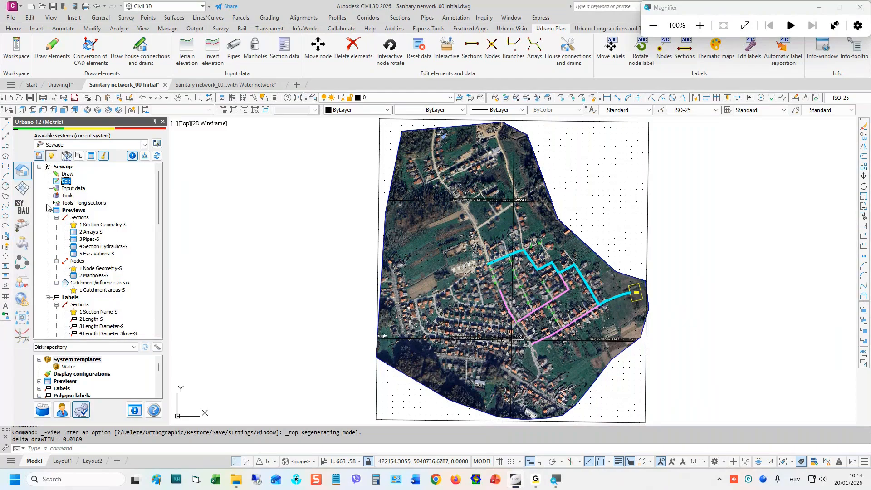
pyautogui.click(22, 228)
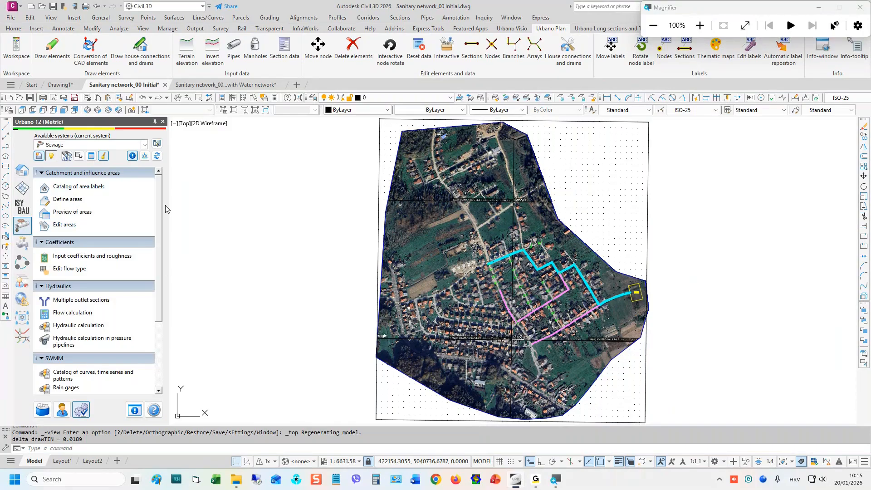
pyautogui.click(23, 245)
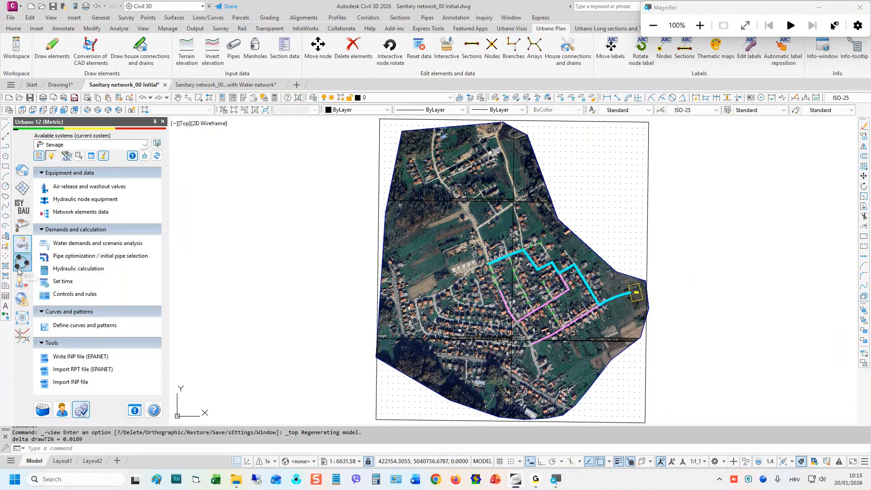
pyautogui.click(19, 269)
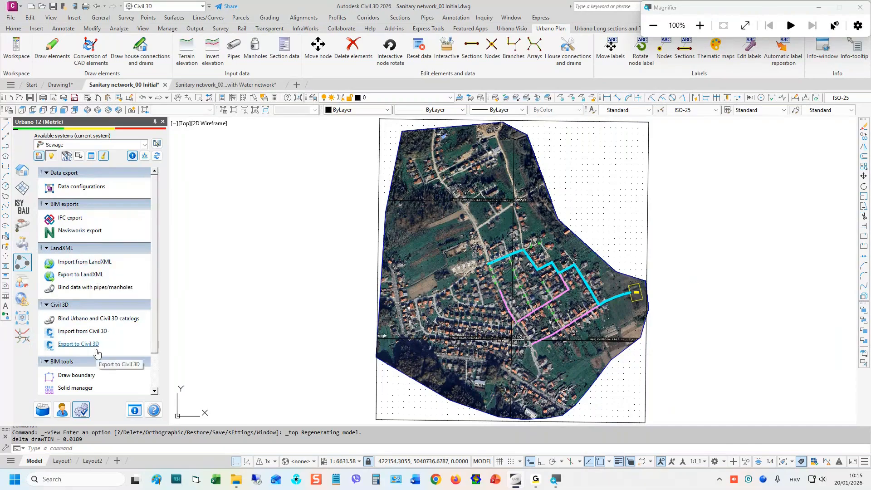
pyautogui.click(26, 326)
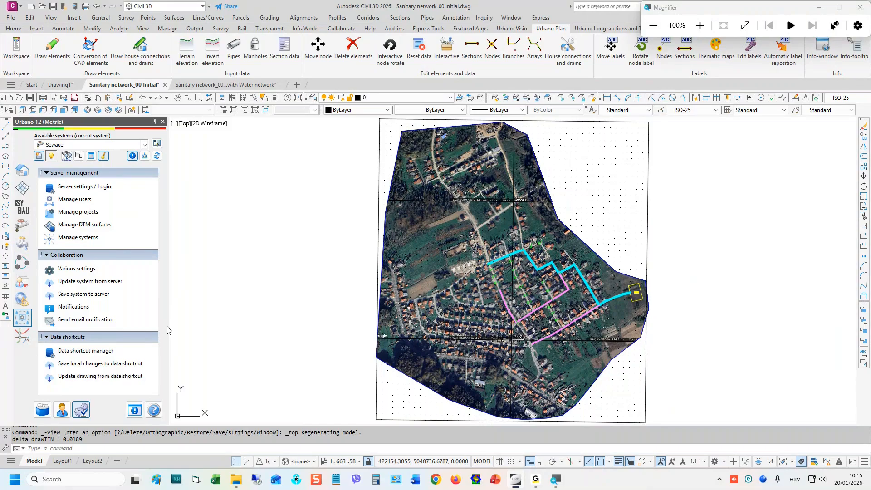
pyautogui.click(249, 230)
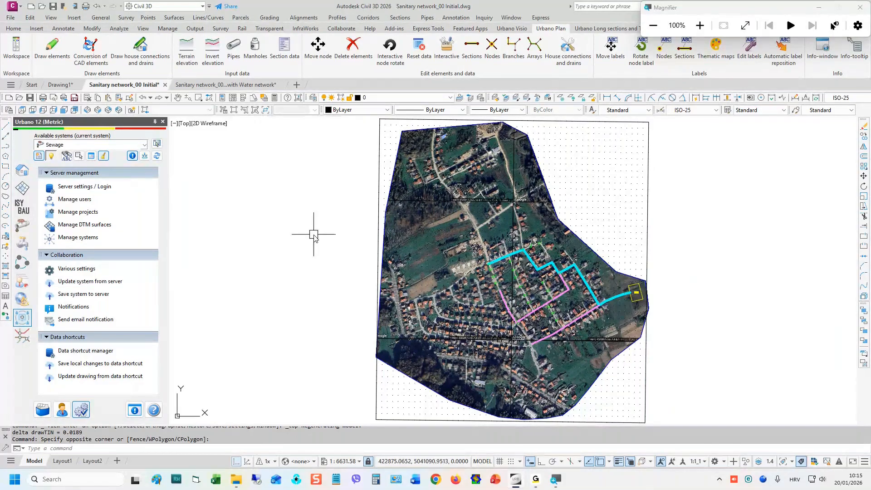
pyautogui.click(23, 340)
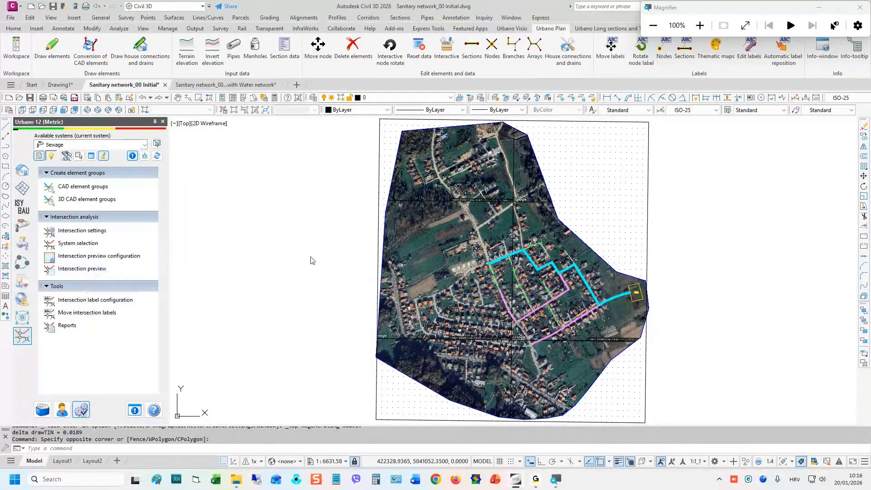
pyautogui.click(275, 254)
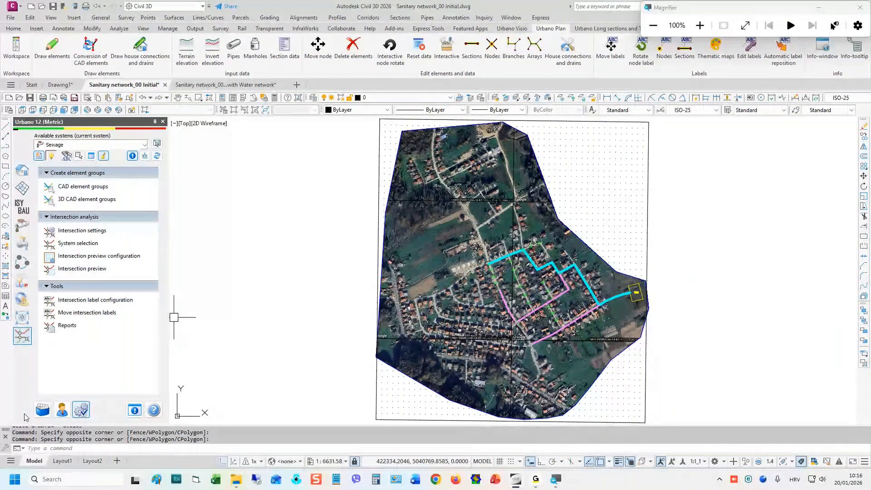
pyautogui.click(43, 415)
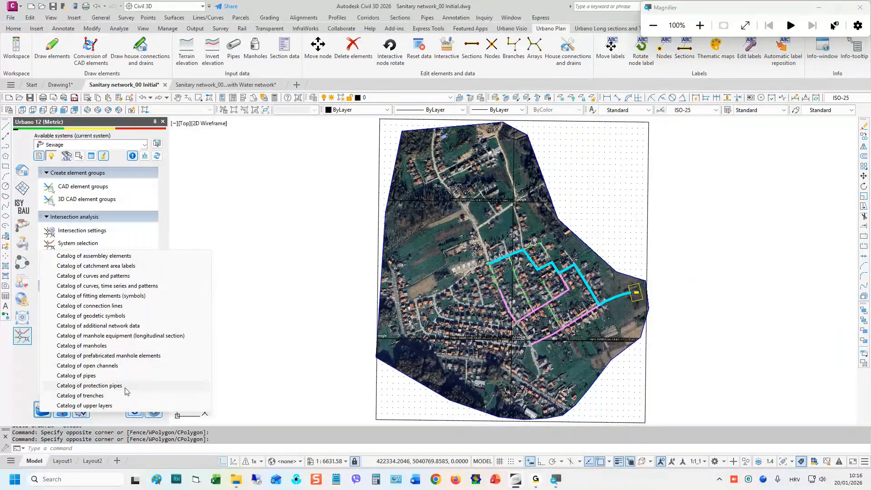
pyautogui.click(10, 395)
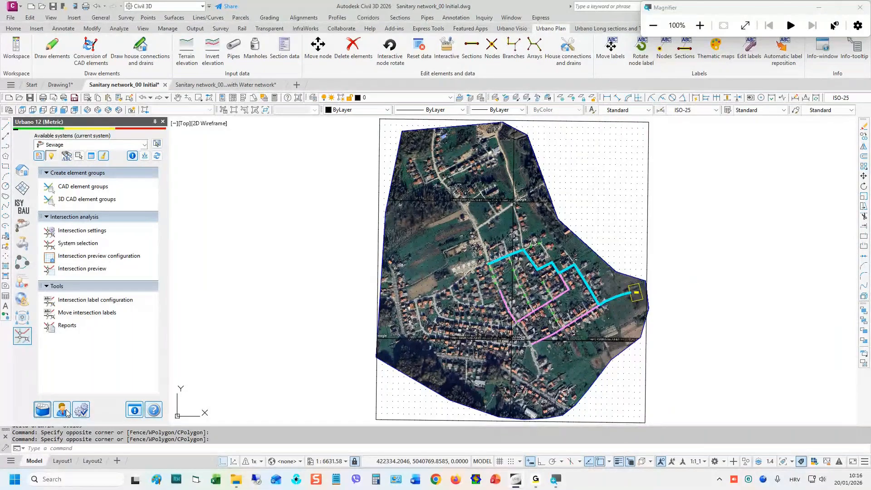
pyautogui.click(82, 412)
pyautogui.click(105, 416)
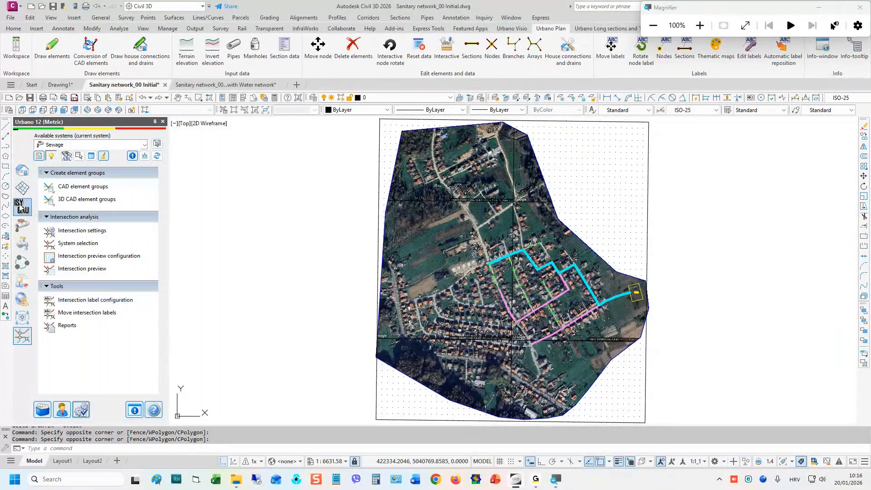
# - Open the Conversion of CAD elements settings for the Sewage system
pyautogui.click(22, 171)
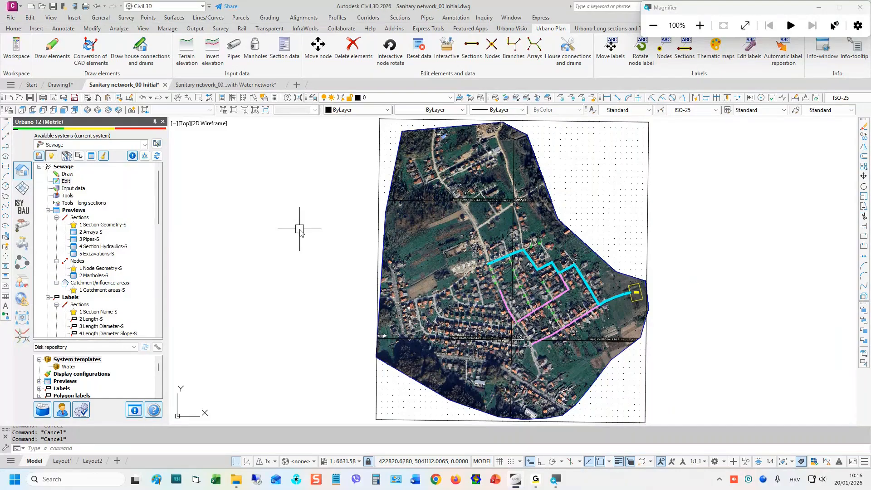
pyautogui.click(68, 174)
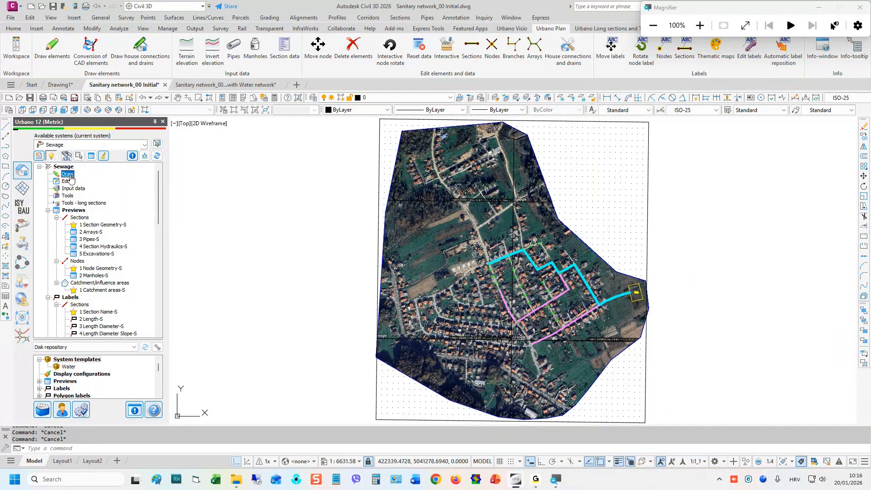
pyautogui.rightClick(70, 176)
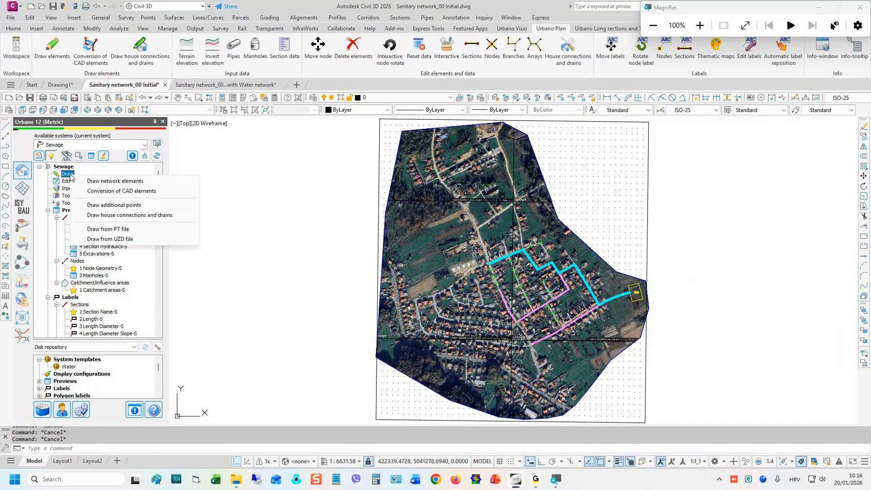
pyautogui.click(160, 194)
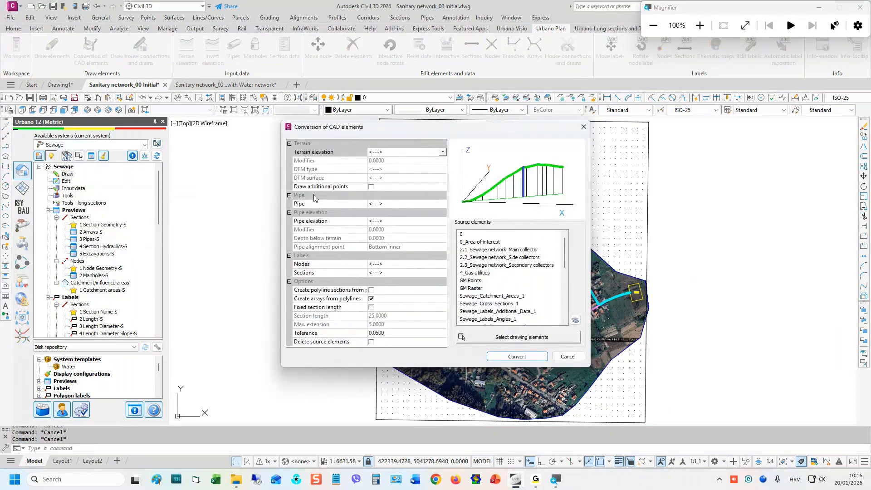
pyautogui.press('super+plus')
# - Set the main and side collector layers as conversion sources by picking one main and one side collector polyline in the drawing
pyautogui.click(575, 321)
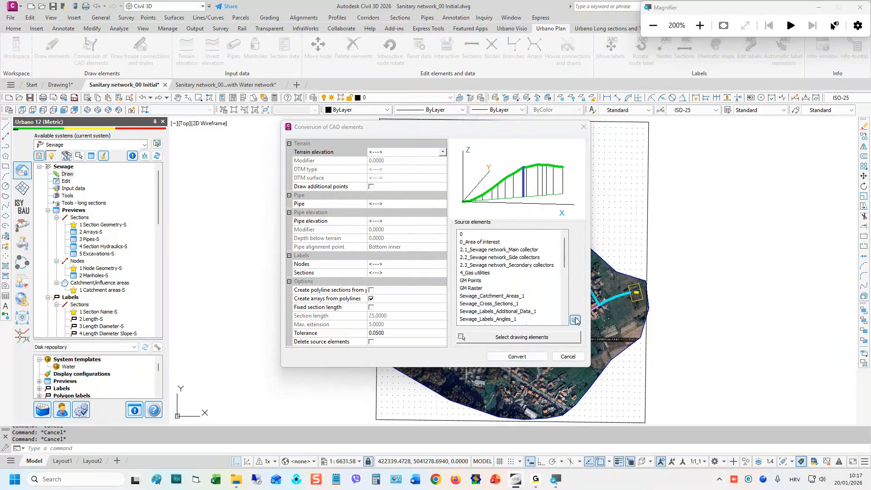
pyautogui.click(589, 286)
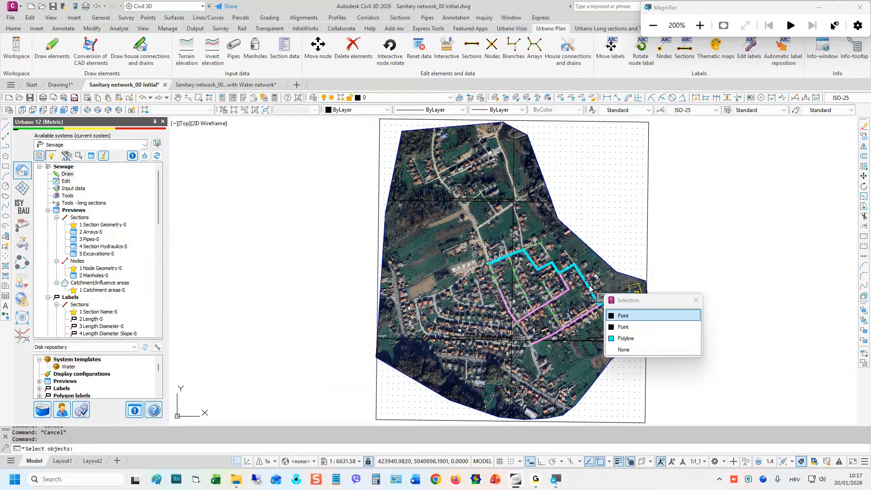
pyautogui.click(635, 337)
pyautogui.click(593, 311)
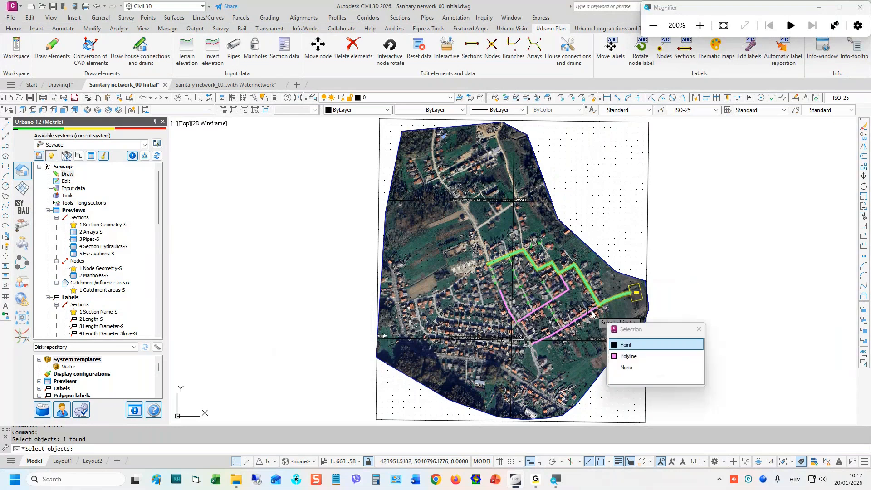
pyautogui.click(634, 357)
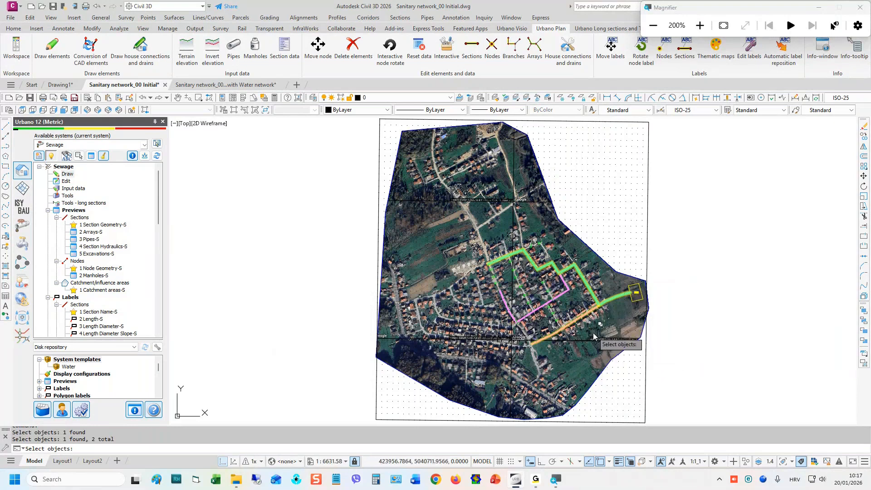
pyautogui.press('super+minus')
pyautogui.press('Return')
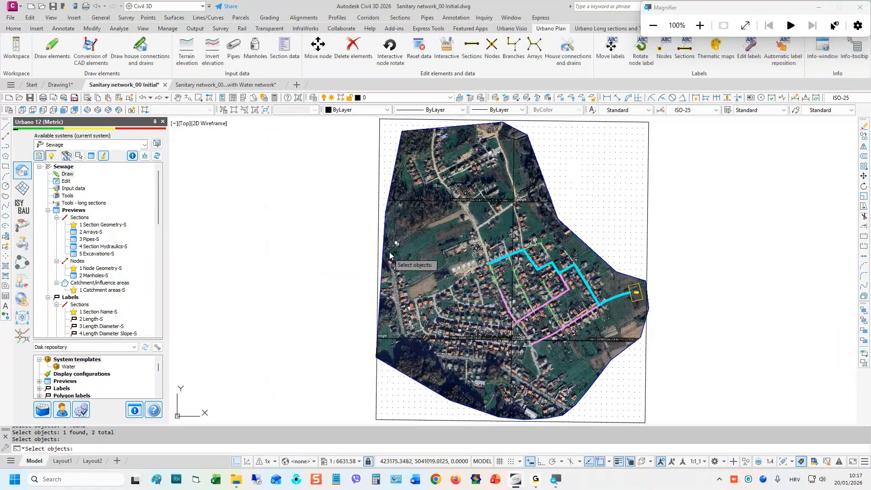
# - Select the main and side collector polylines across the whole site and convert them to sewage network elements
pyautogui.scroll(-2, 402, 253)
pyautogui.click(371, 156)
pyautogui.click(583, 369)
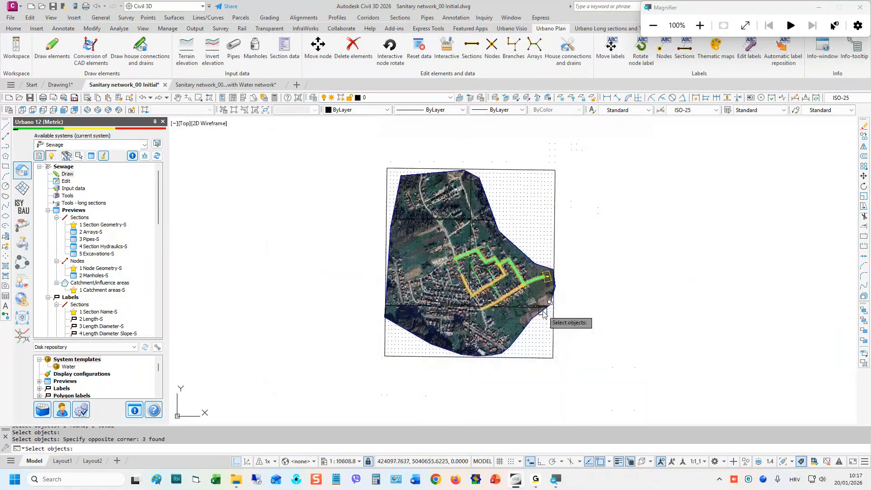
pyautogui.scroll(2, 488, 265)
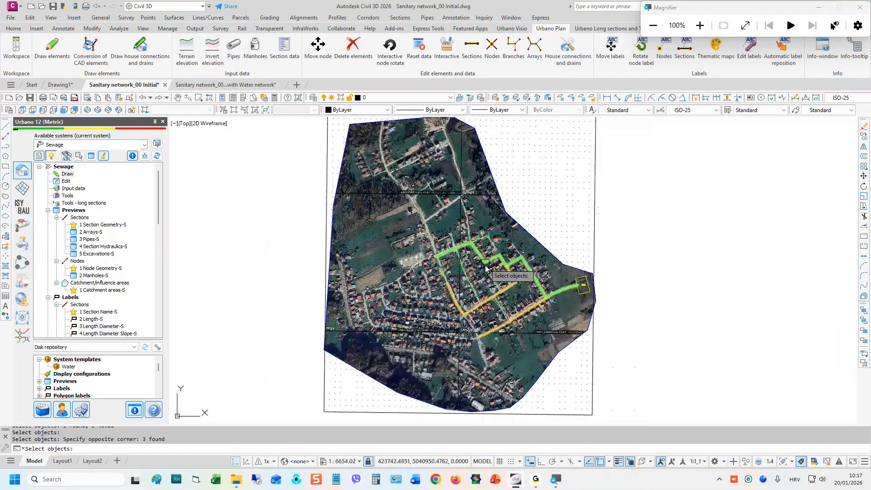
pyautogui.moveTo(615, 265); pyautogui.dragTo(614, 276, button='middle')
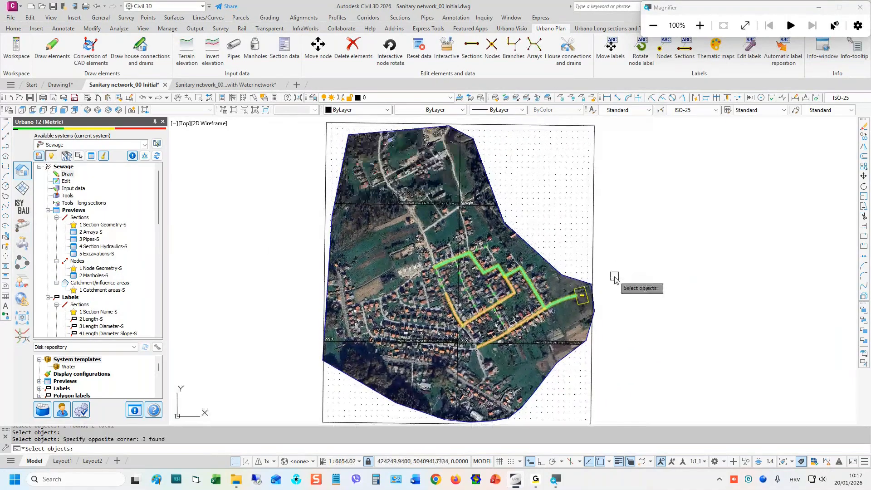
pyautogui.press('Return')
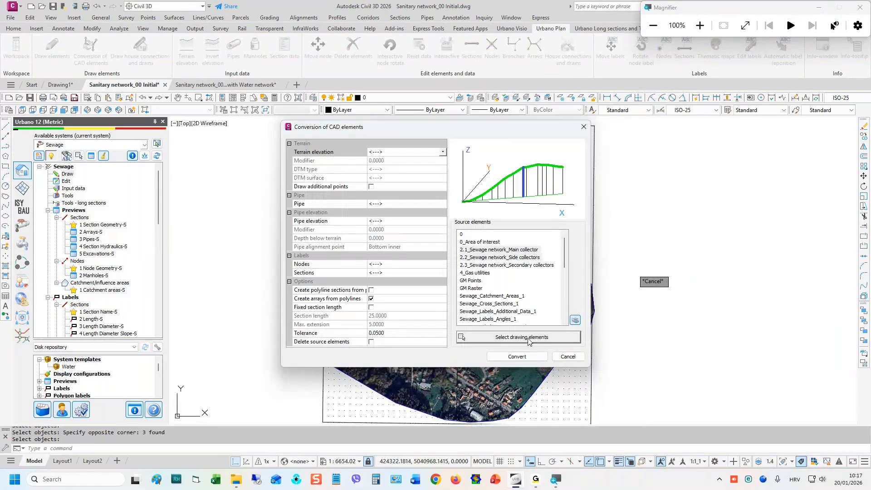
pyautogui.click(519, 358)
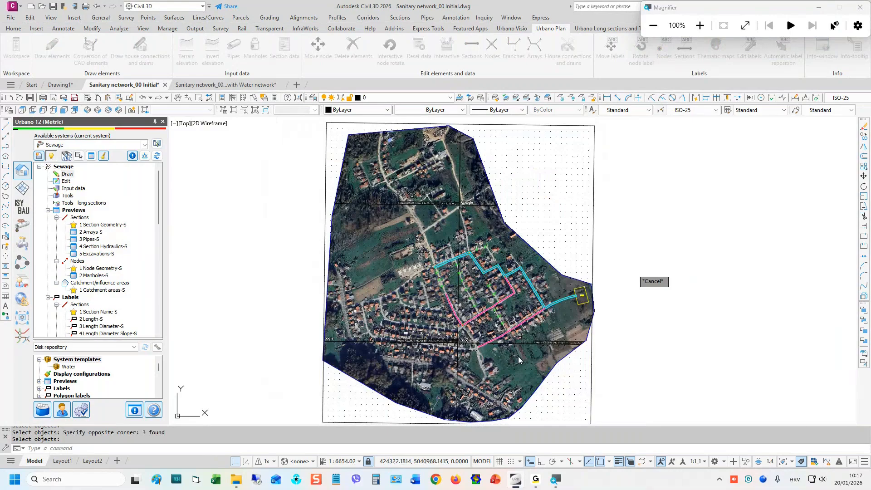
pyautogui.press('Escape')
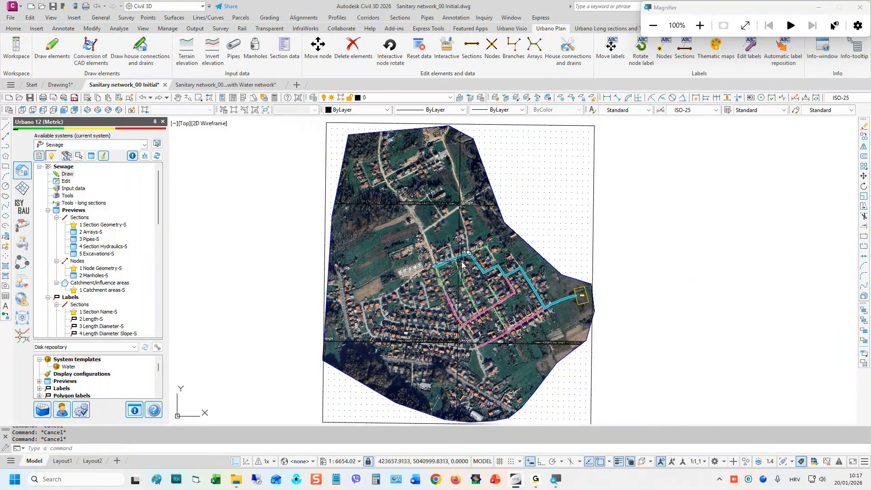
# - Check which layer holds the first converted section line at the western end of the main collector
pyautogui.scroll(10, 427, 273)
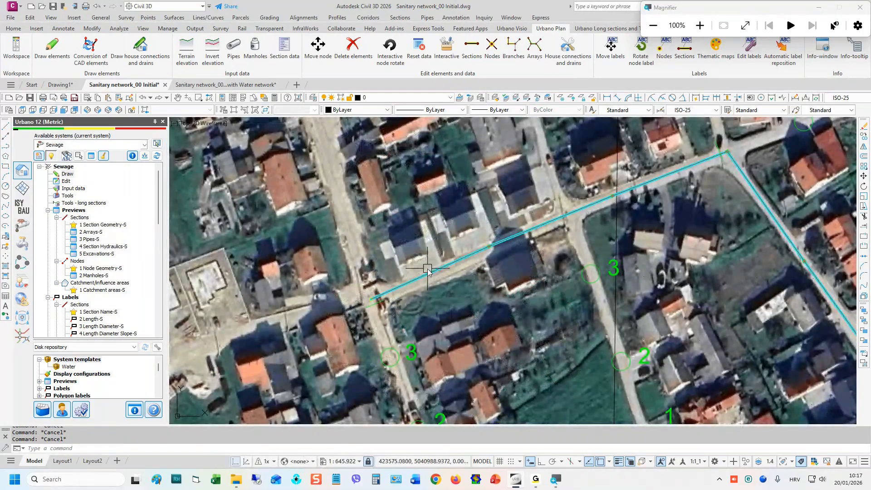
pyautogui.scroll(4, 422, 281)
pyautogui.click(424, 287)
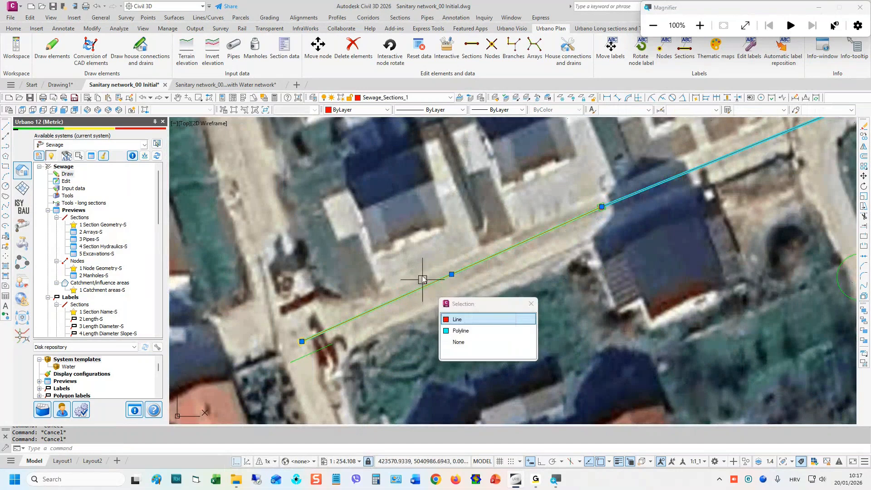
pyautogui.click(425, 98)
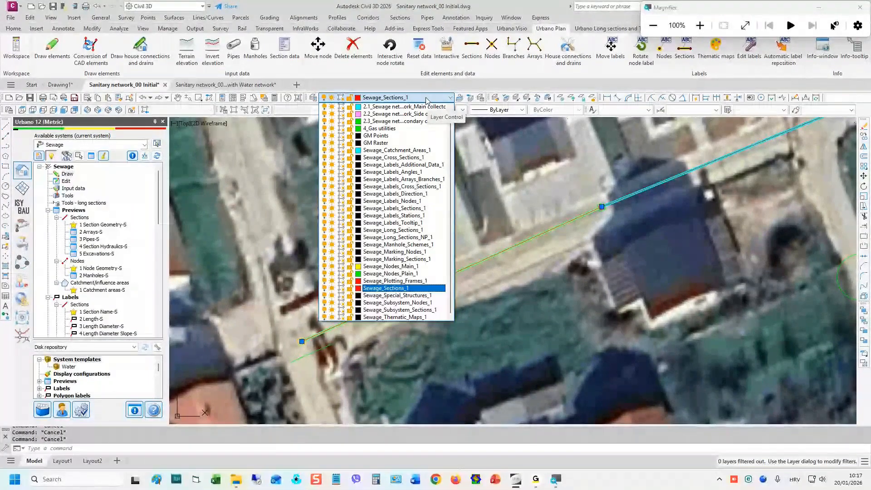
pyautogui.click(426, 98)
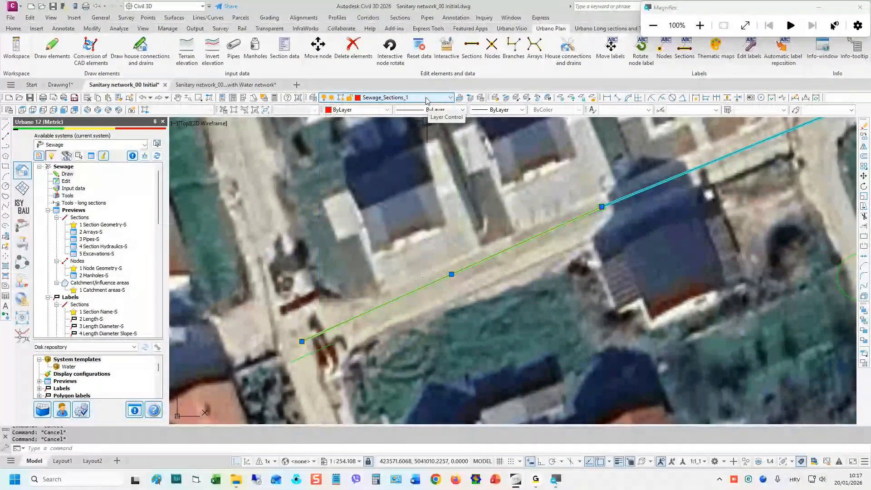
pyautogui.press('Escape')
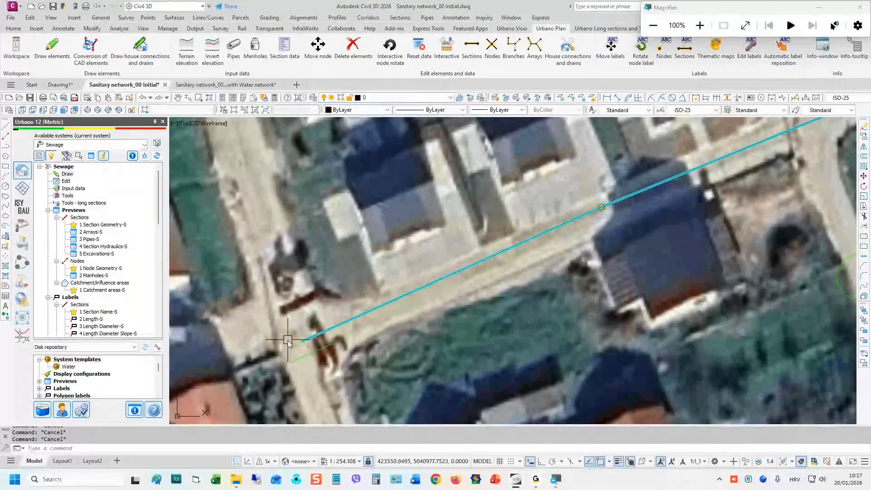
# - Check the layers of the main collector's western end node and of the neighbouring intermediate node
pyautogui.scroll(4, 288, 341)
pyautogui.click(323, 346)
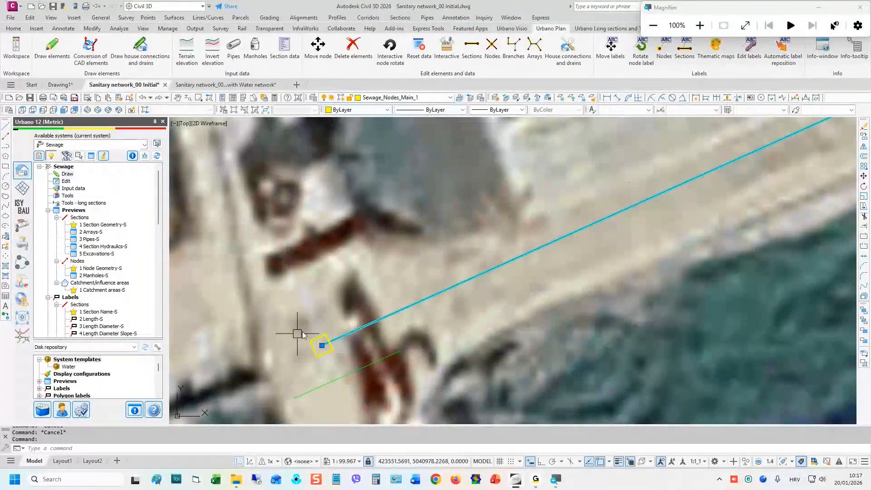
pyautogui.click(426, 98)
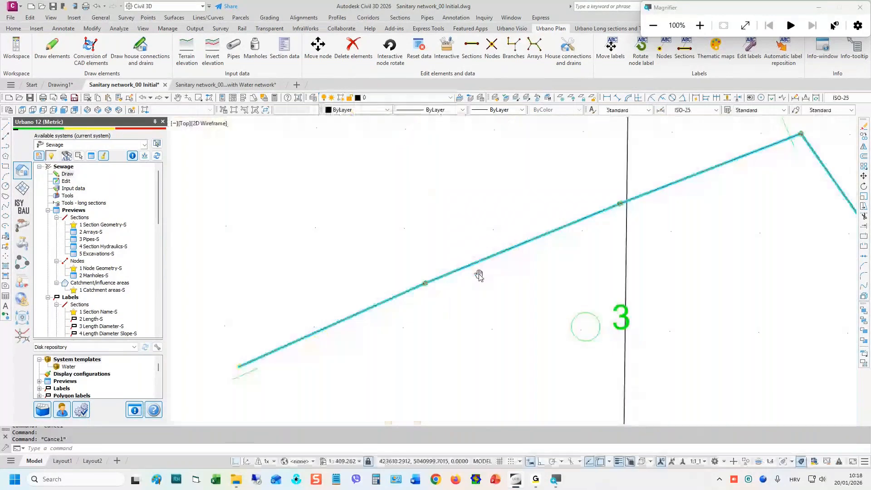
pyautogui.moveTo(479, 275); pyautogui.dragTo(396, 254, button='middle')
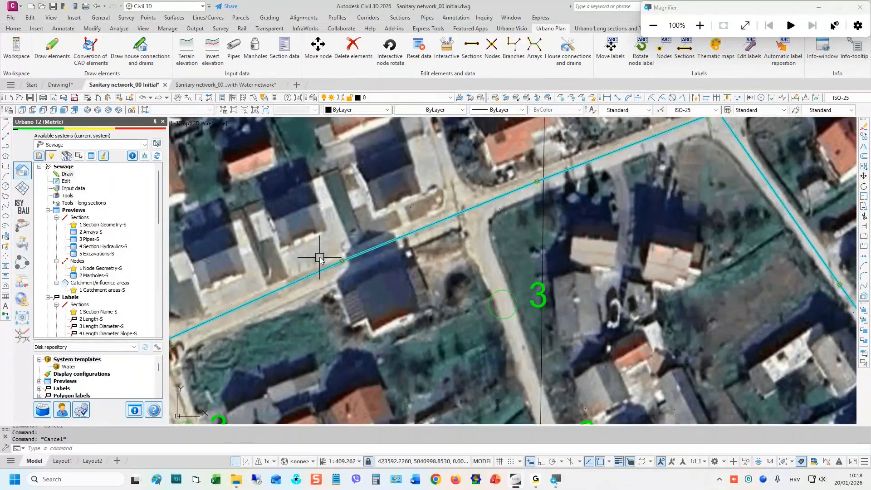
pyautogui.scroll(4, 325, 263)
pyautogui.click(367, 256)
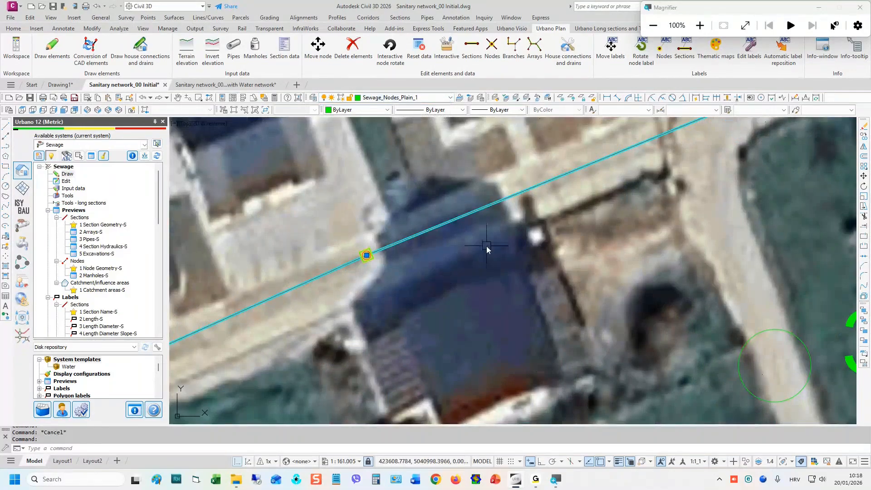
pyautogui.scroll(-2, 486, 245)
pyautogui.press('Escape')
pyautogui.scroll(-3, 500, 241)
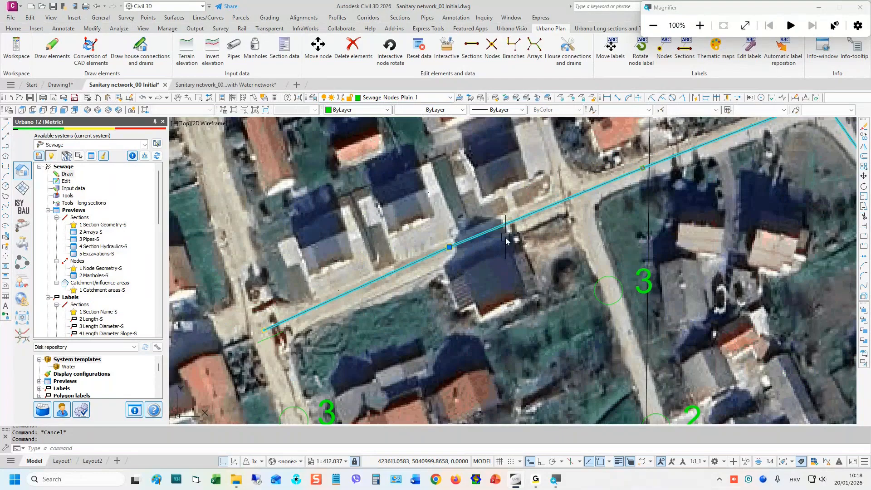
pyautogui.scroll(-3, 505, 238)
pyautogui.press('Escape')
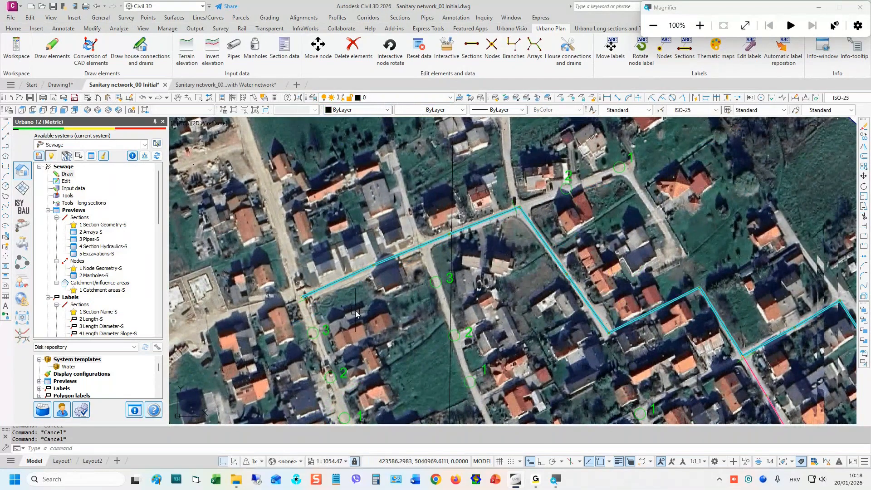
# - Examine the converted sections and nodes along the main collector, from its western end to the side collector junction
pyautogui.scroll(4, 299, 309)
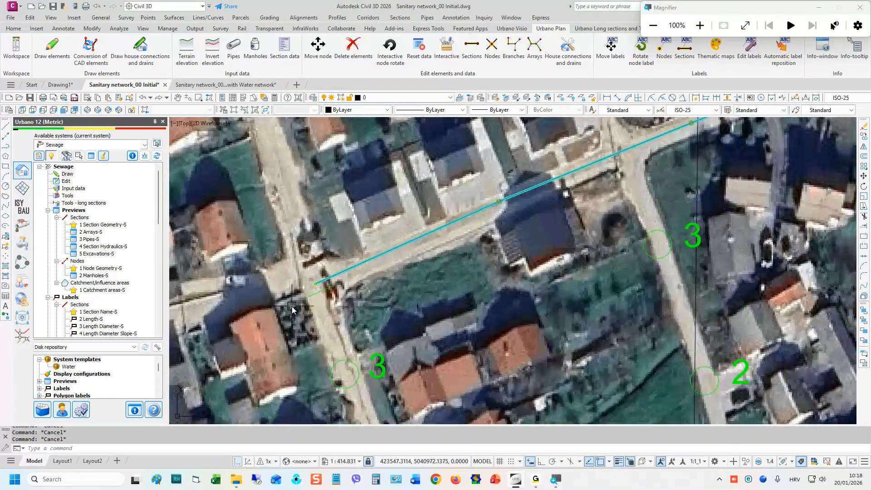
pyautogui.scroll(-2, 297, 239)
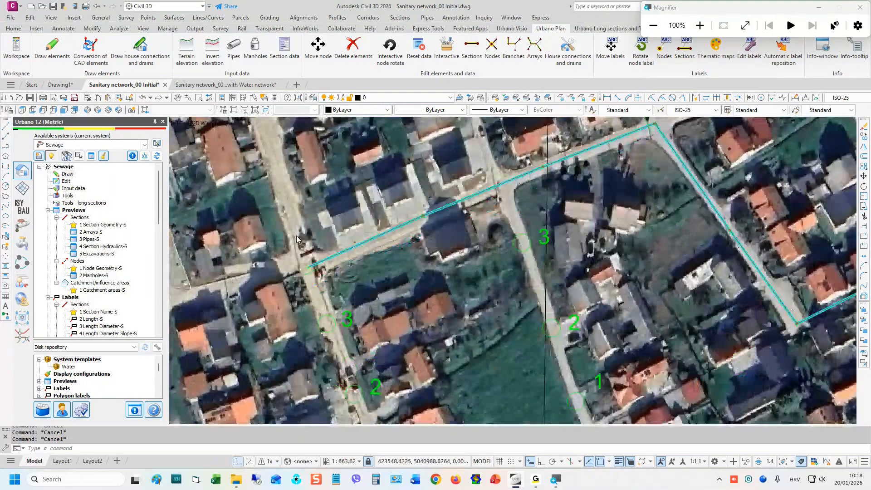
pyautogui.scroll(-2, 297, 239)
pyautogui.scroll(4, 501, 318)
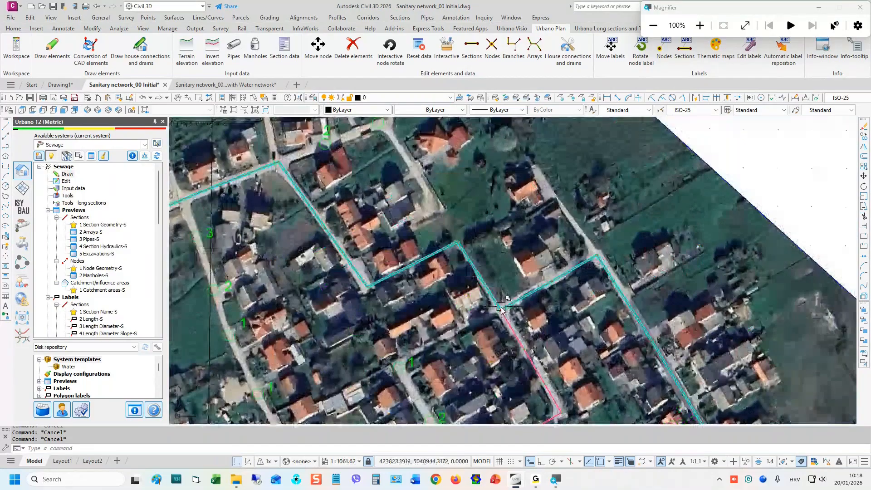
pyautogui.scroll(-1, 590, 261)
pyautogui.scroll(-3, 590, 262)
pyautogui.moveTo(363, 191); pyautogui.dragTo(522, 252, button='middle')
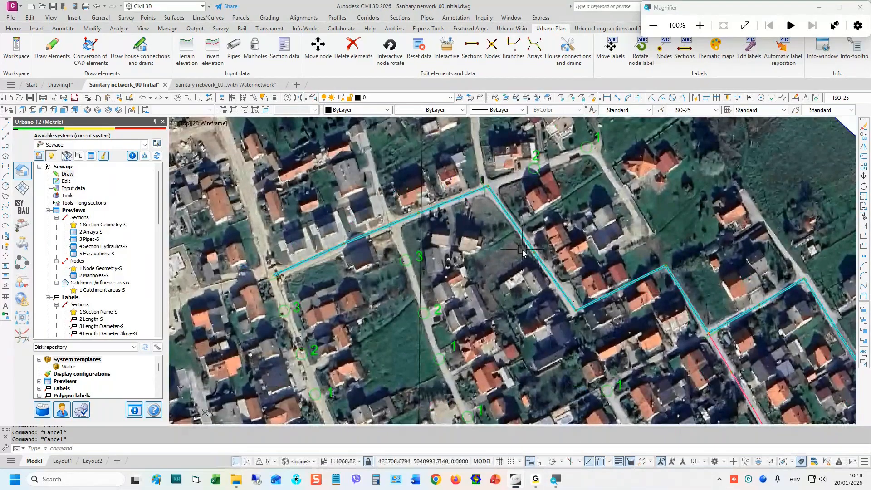
pyautogui.scroll(2, 330, 232)
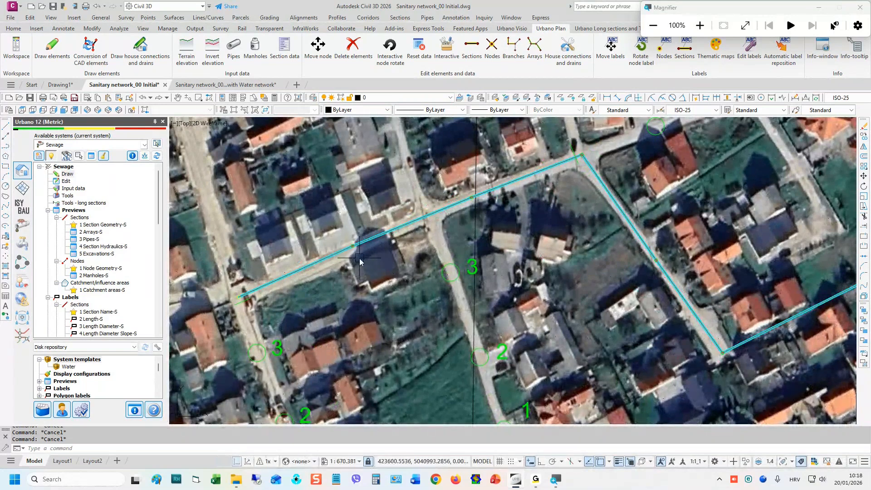
# - Turn off the original main and side collector layers, leaving the converted sewage elements displayed
pyautogui.click(398, 100)
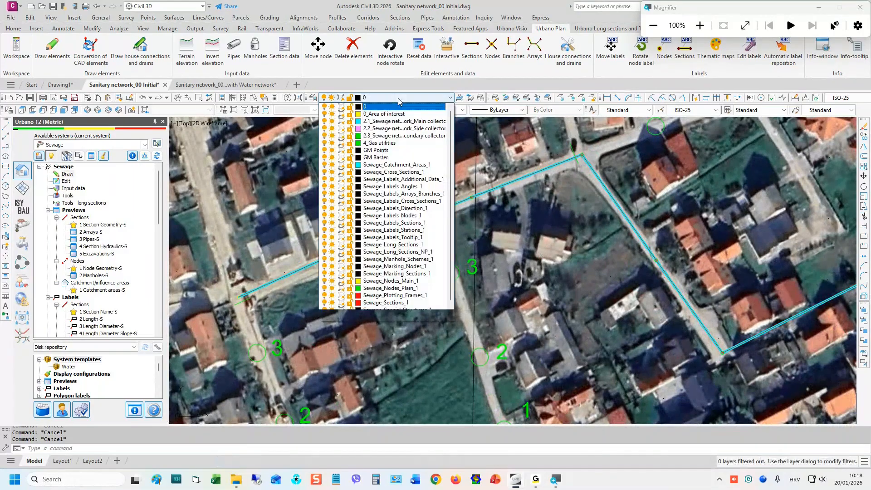
pyautogui.click(279, 165)
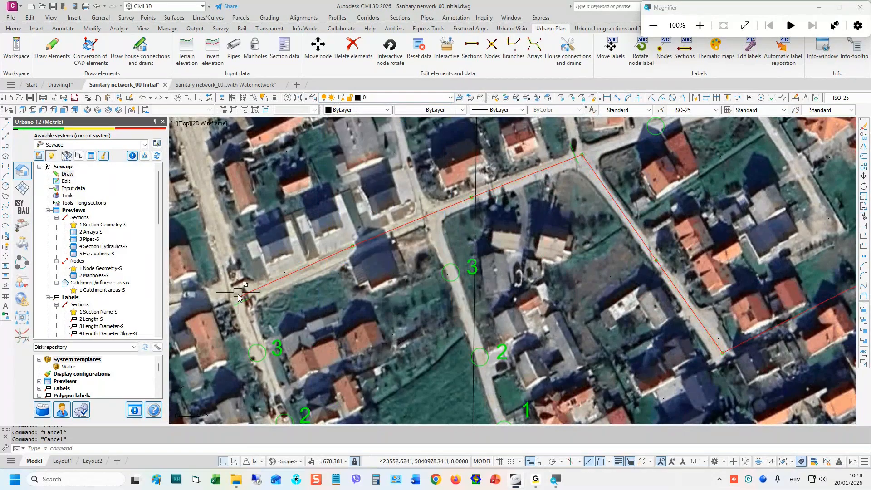
pyautogui.scroll(2, 238, 294)
pyautogui.scroll(-8, 242, 295)
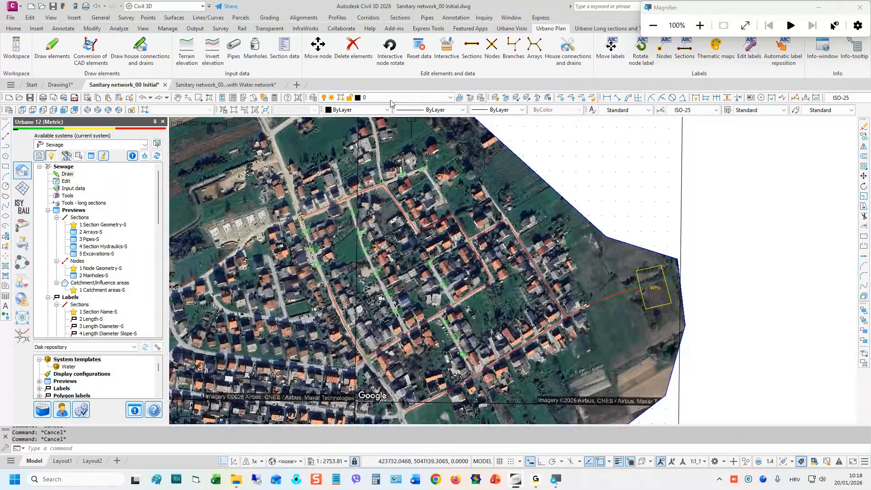
pyautogui.click(64, 166)
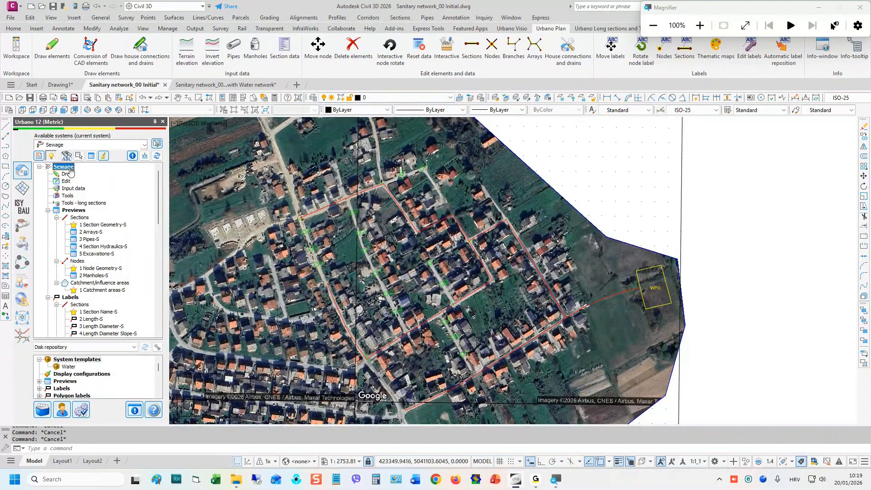
# - Open the settings of the Sewage system and rename the system as Sanitary
pyautogui.rightClick(69, 170)
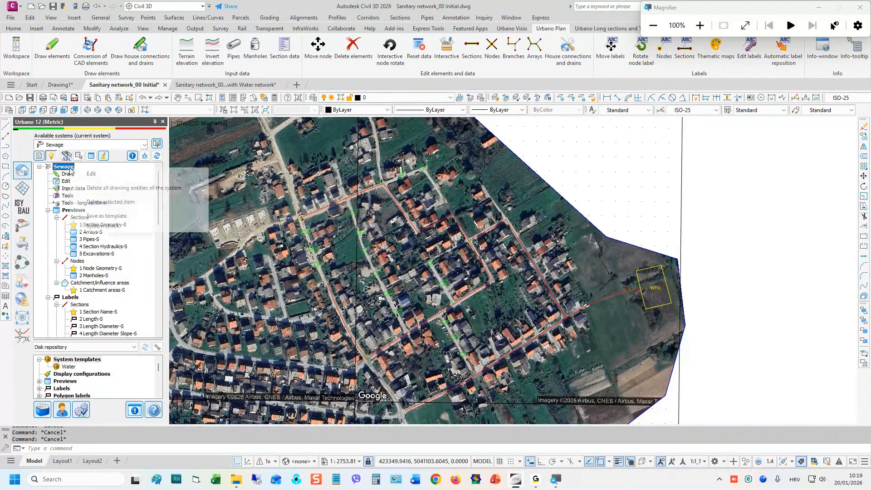
pyautogui.click(112, 175)
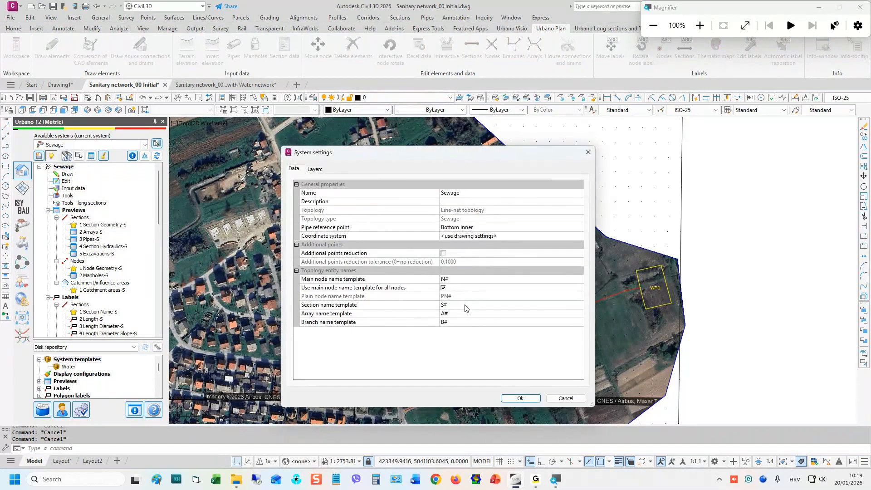
pyautogui.click(443, 193)
pyautogui.write('Sanitary')
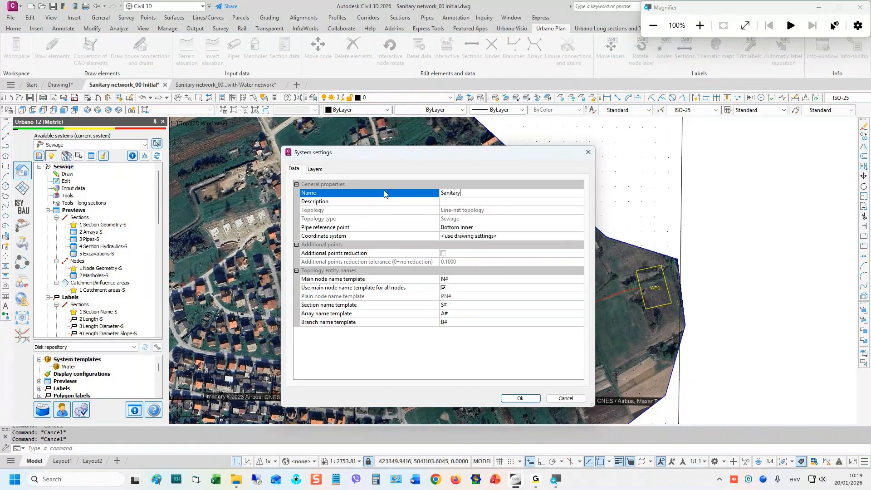
# - Check the available pipe reference point options for the system, keeping Bottom inner
pyautogui.click(401, 228)
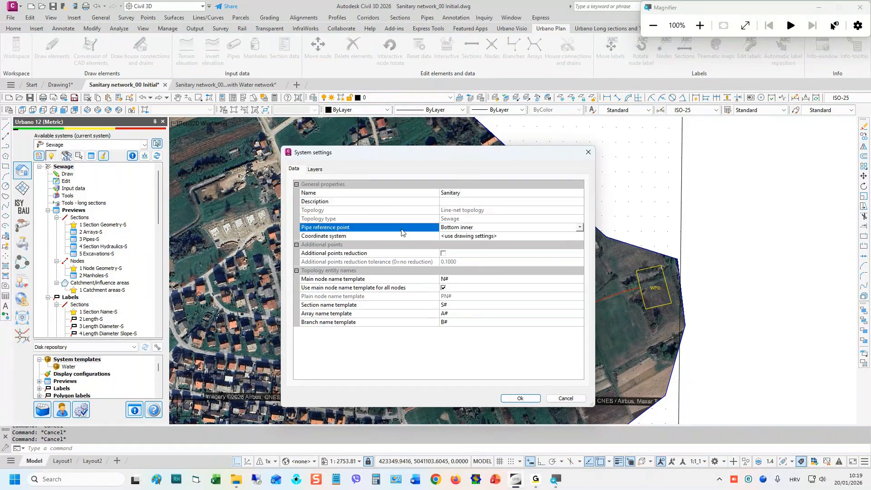
pyautogui.click(486, 229)
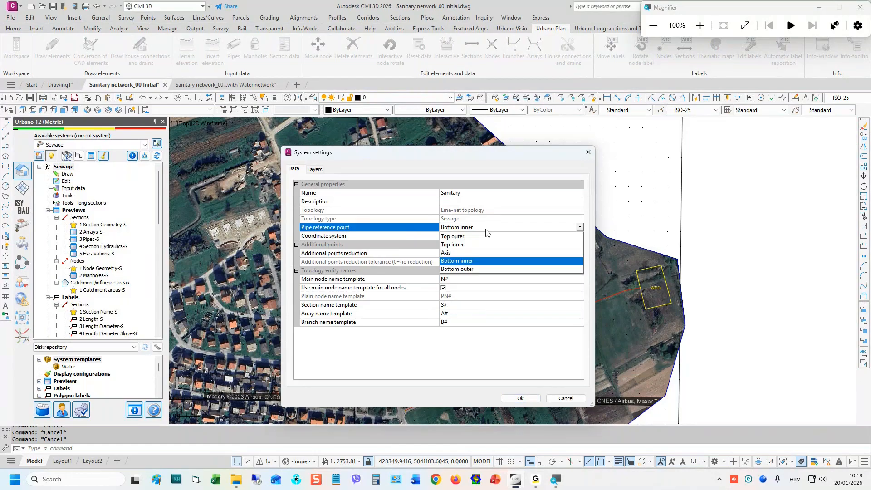
pyautogui.click(413, 226)
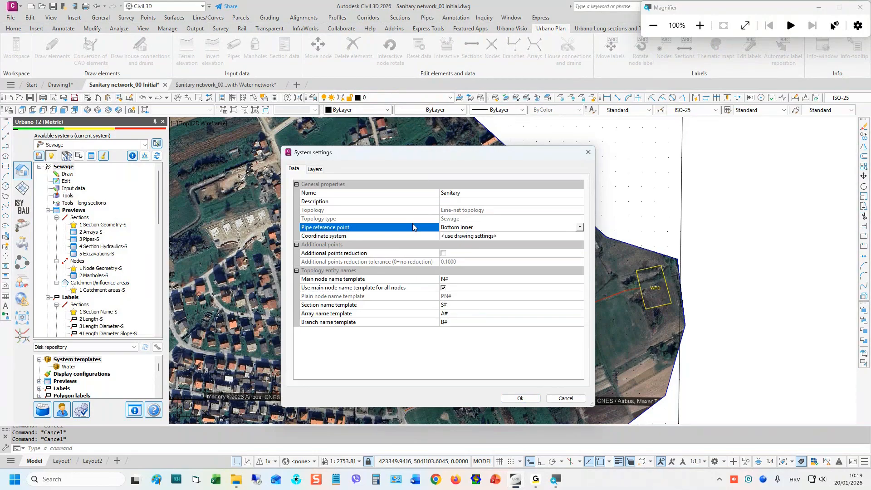
# - Set the system's coordinate system to HTRS96 / Croatia TM
pyautogui.click(415, 236)
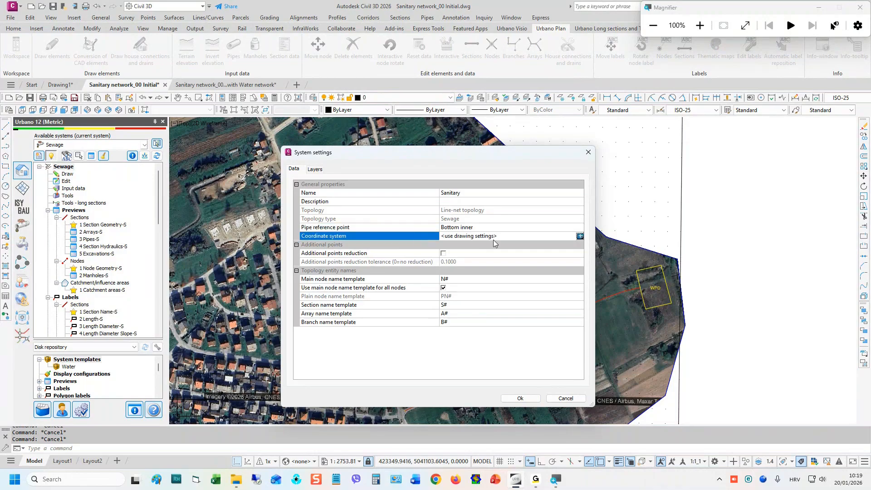
pyautogui.click(580, 236)
pyautogui.click(449, 262)
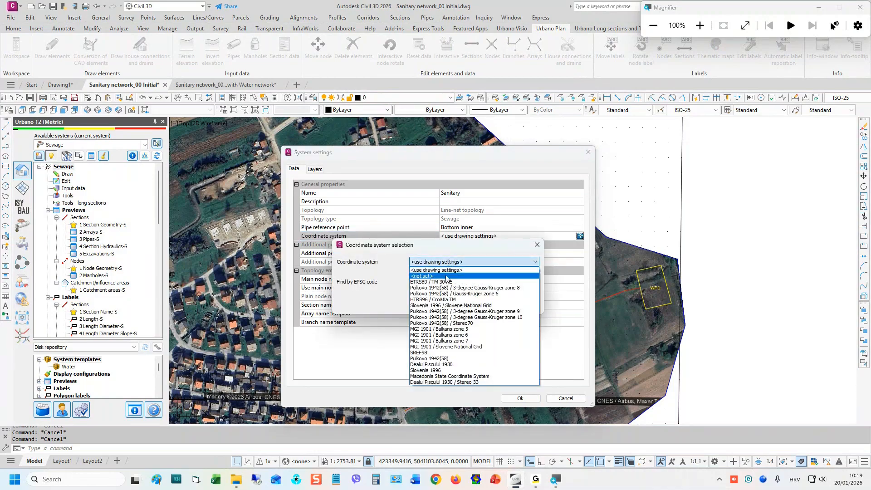
pyautogui.click(450, 299)
pyautogui.click(478, 305)
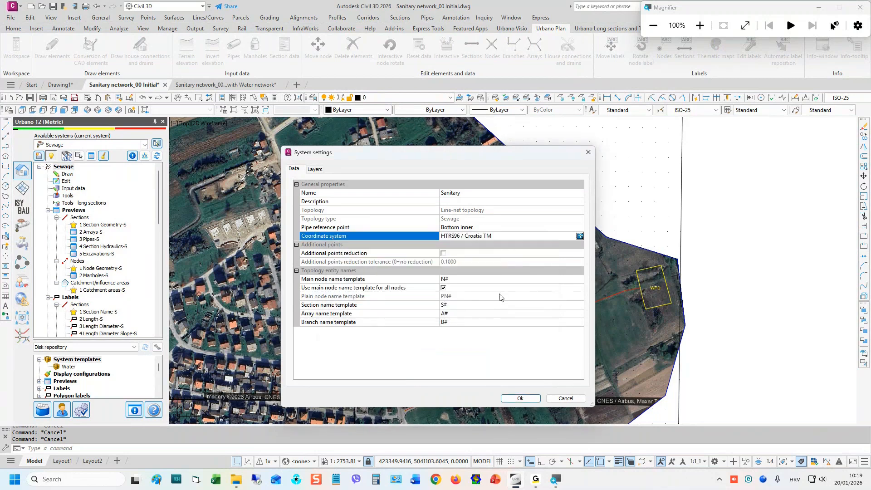
# - Review the node and section name templates and the additional points reduction setting of the system
pyautogui.click(368, 287)
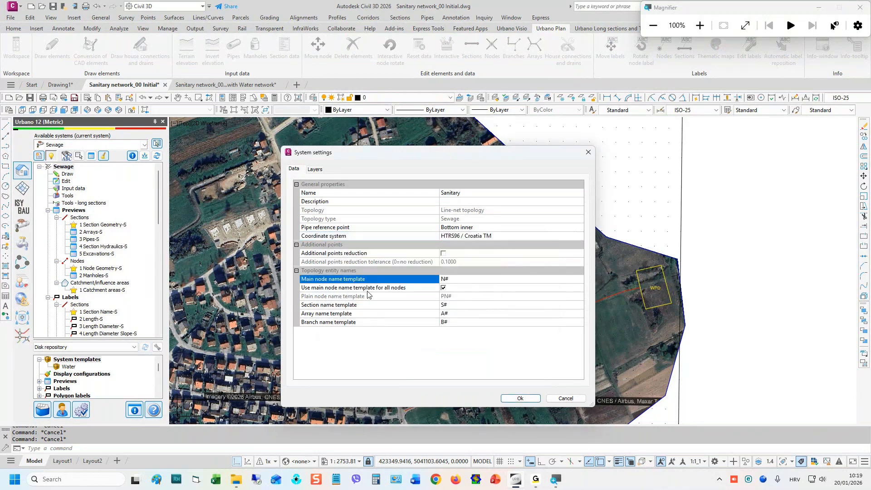
pyautogui.click(369, 306)
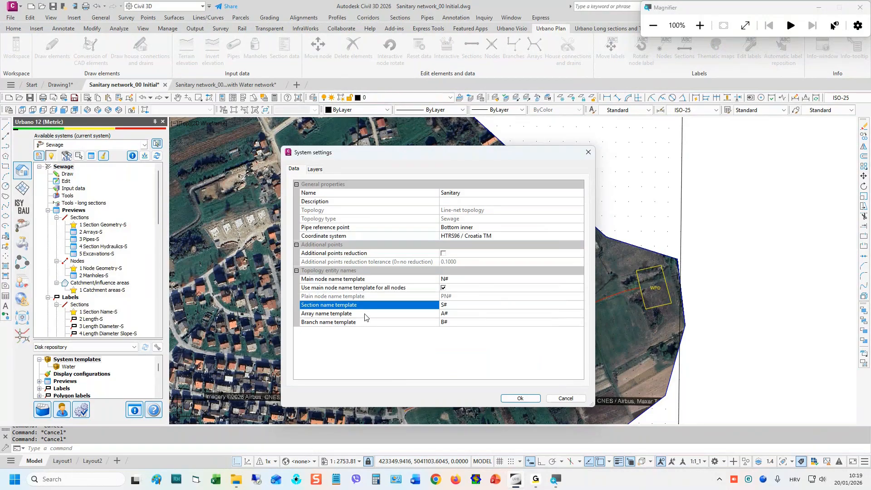
pyautogui.click(365, 254)
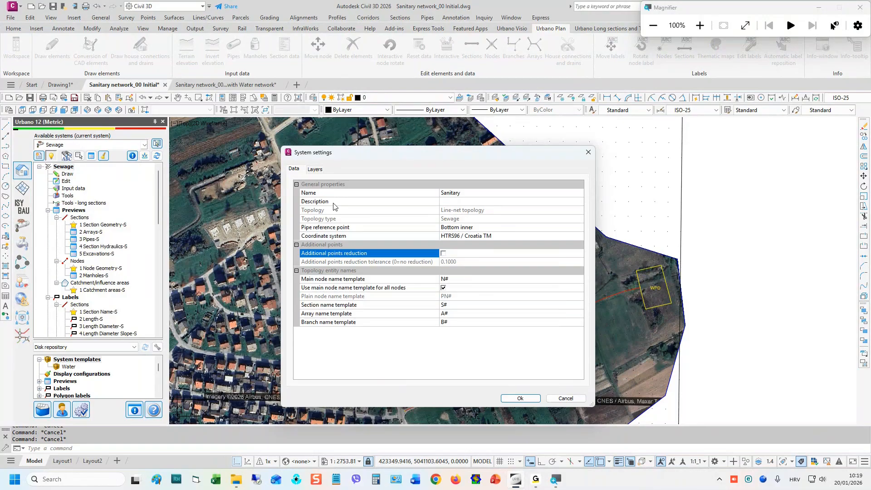
# - Recreate the system's CAD layer names from the system name Sanitary
pyautogui.click(316, 169)
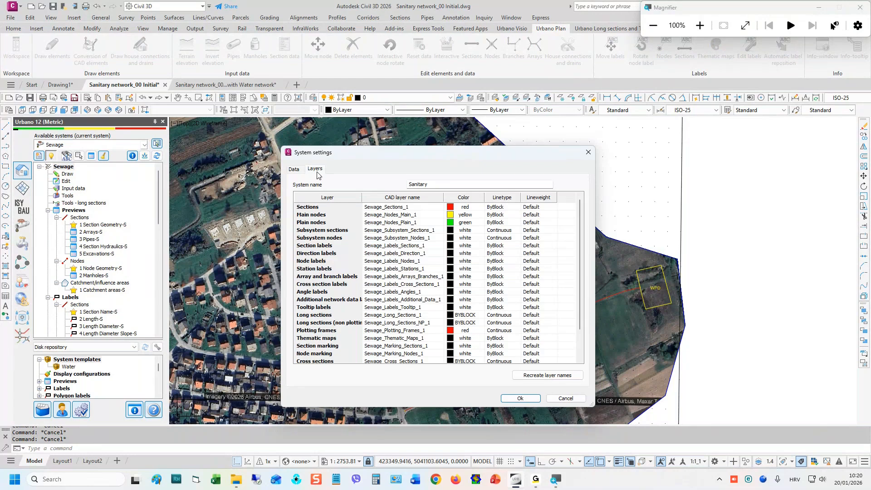
pyautogui.click(542, 379)
pyautogui.click(542, 379)
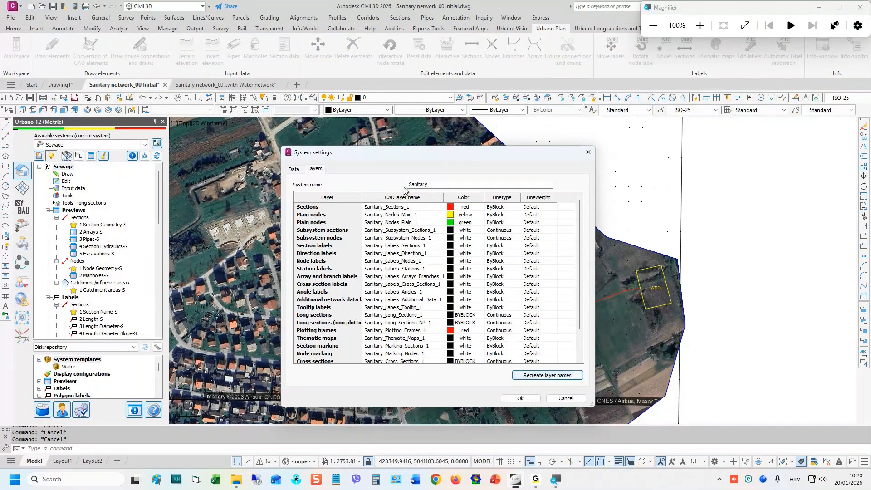
# - Set the lineweight of the Sections, Main nodes and Plain nodes layers to 0.30 mm
pyautogui.click(553, 206)
pyautogui.click(552, 207)
pyautogui.click(547, 241)
pyautogui.click(553, 215)
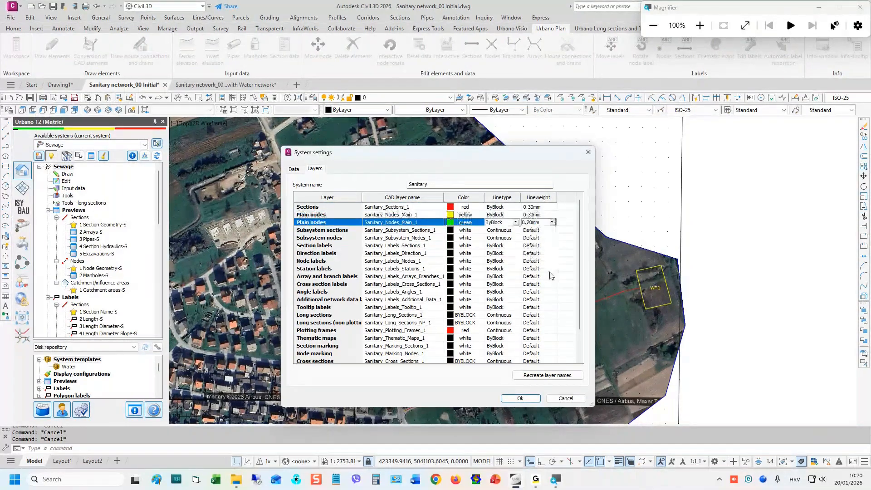
pyautogui.click(548, 271)
pyautogui.click(554, 222)
pyautogui.click(554, 221)
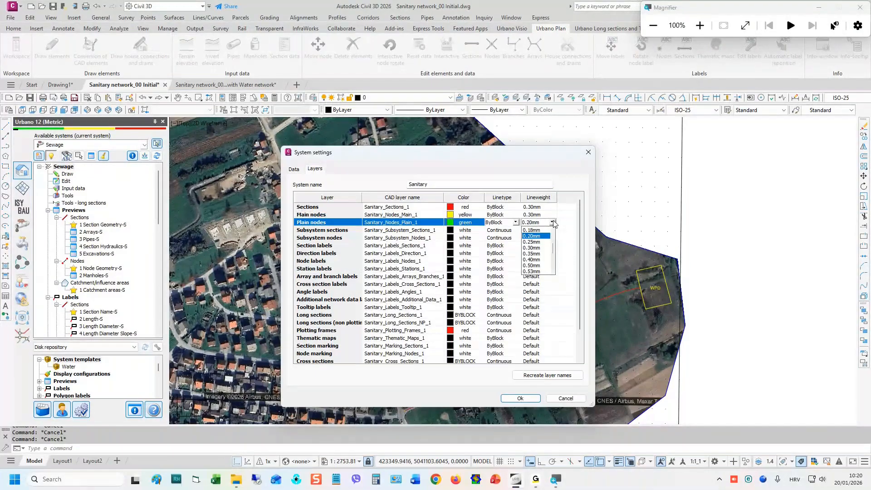
pyautogui.click(531, 248)
# - Change the Main nodes layer colour to blue and apply the system settings
pyautogui.click(481, 215)
pyautogui.click(480, 215)
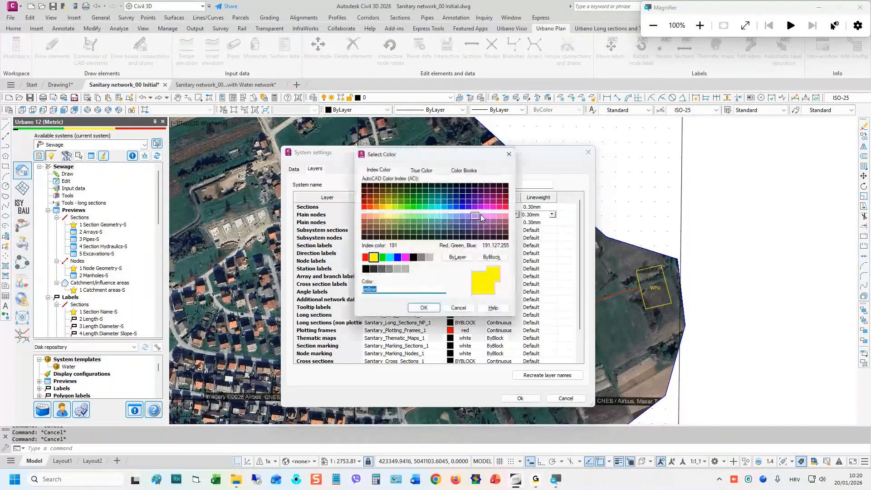
pyautogui.click(397, 258)
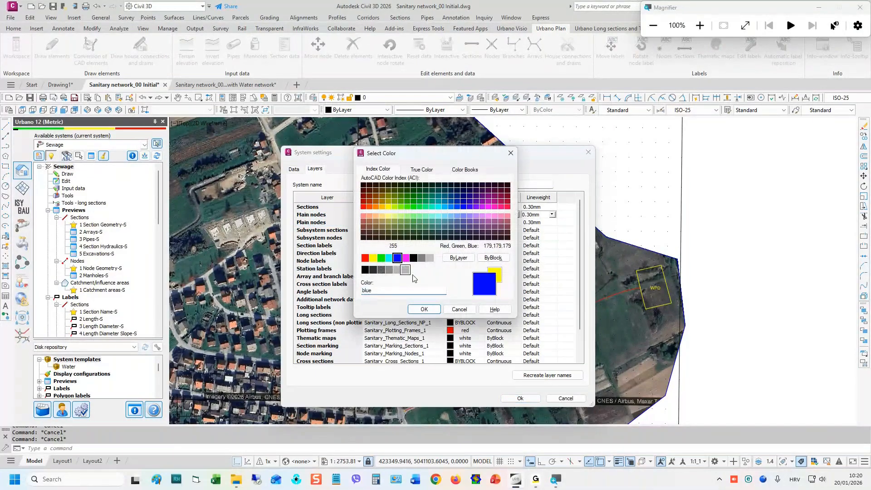
pyautogui.click(424, 309)
pyautogui.click(521, 398)
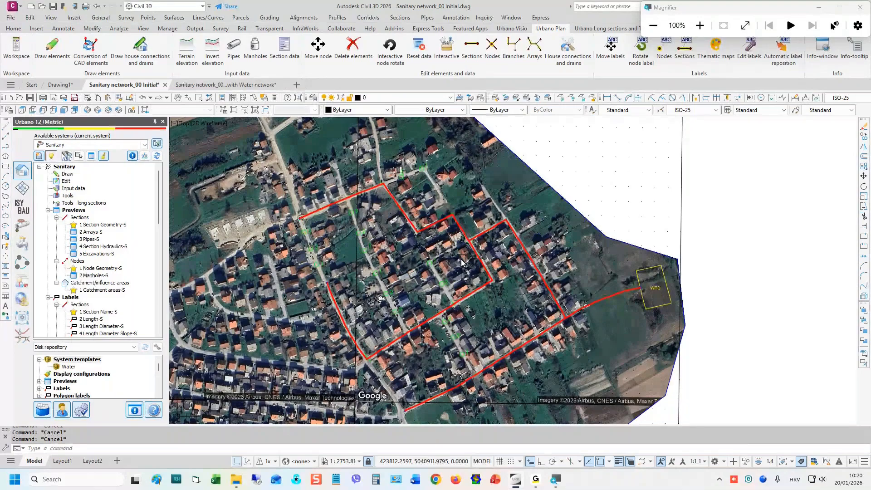
# - Examine how the sections and nodes of the collectors display with the applied layer settings
pyautogui.scroll(2, 300, 239)
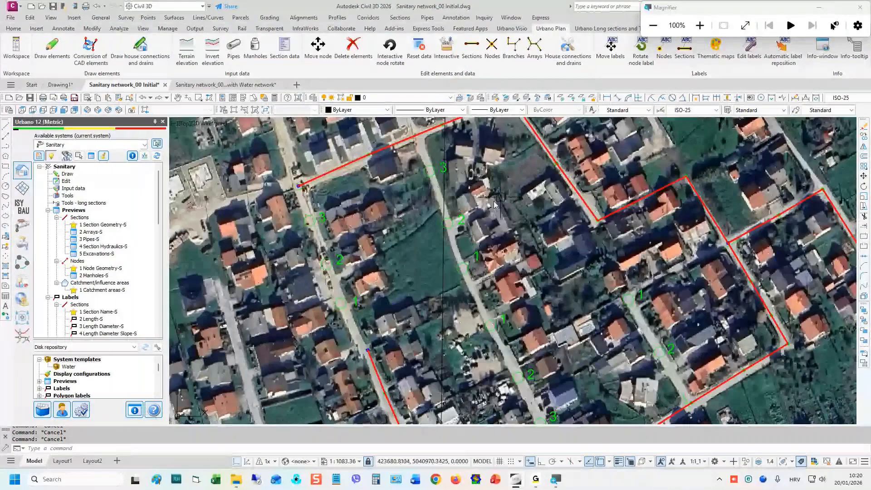
pyautogui.scroll(2, 414, 207)
pyautogui.moveTo(415, 207); pyautogui.dragTo(410, 225, button='middle')
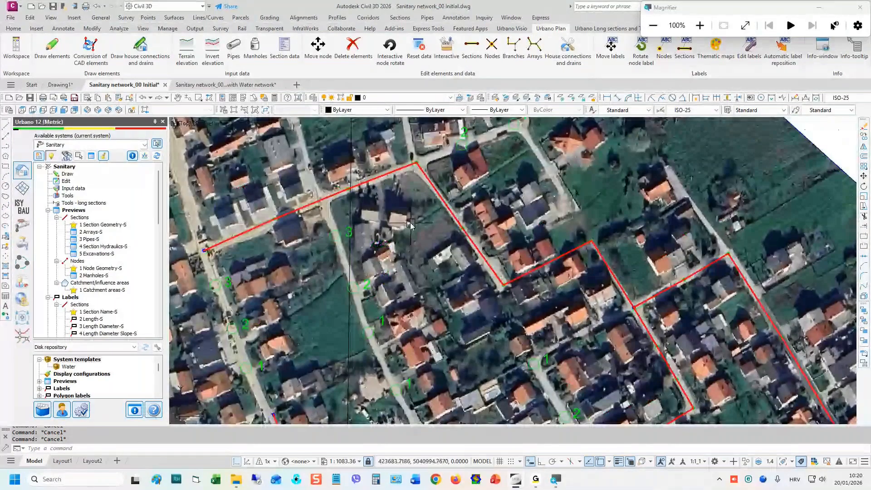
pyautogui.scroll(-2, 410, 224)
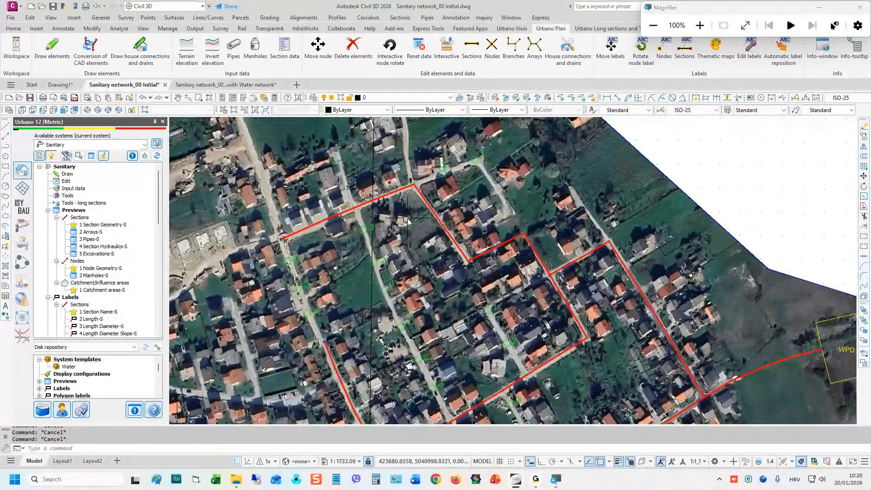
pyautogui.scroll(-4, 388, 232)
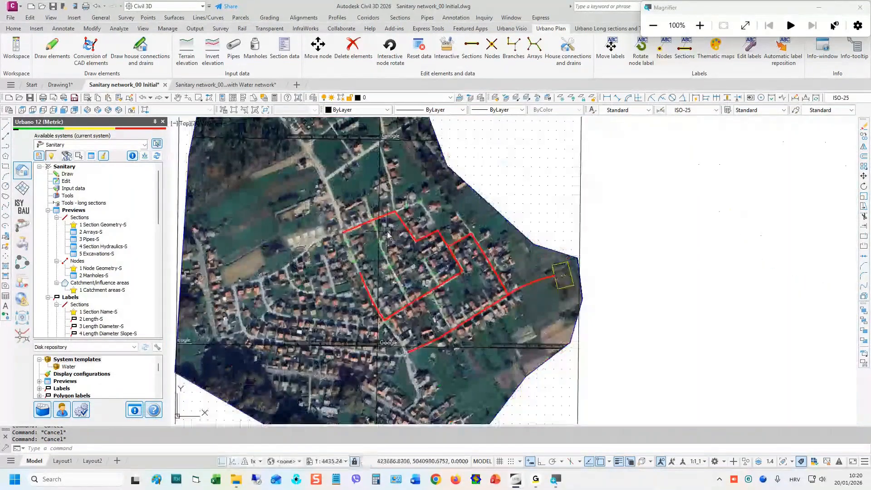
# - Draw gravity line sections with Draw network elements through marks 1, 2 and 3 along the westernmost marked street
pyautogui.click(70, 174)
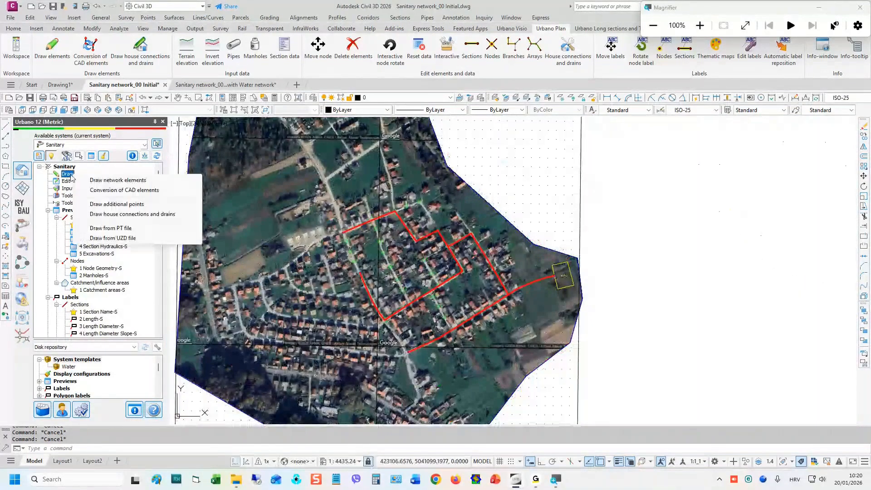
pyautogui.click(119, 180)
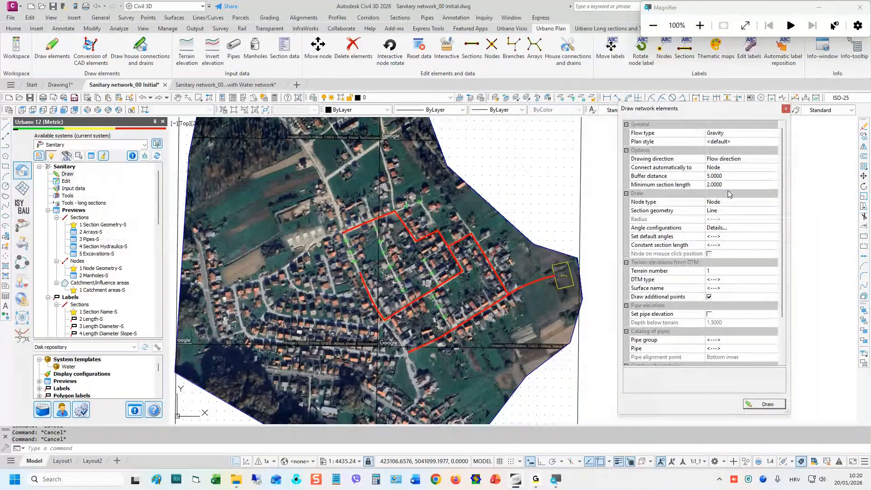
pyautogui.scroll(-2, 753, 263)
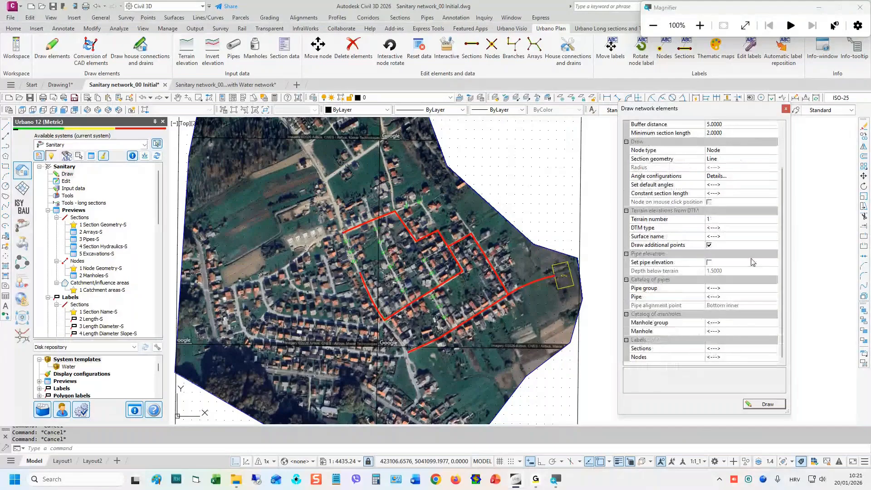
pyautogui.click(765, 404)
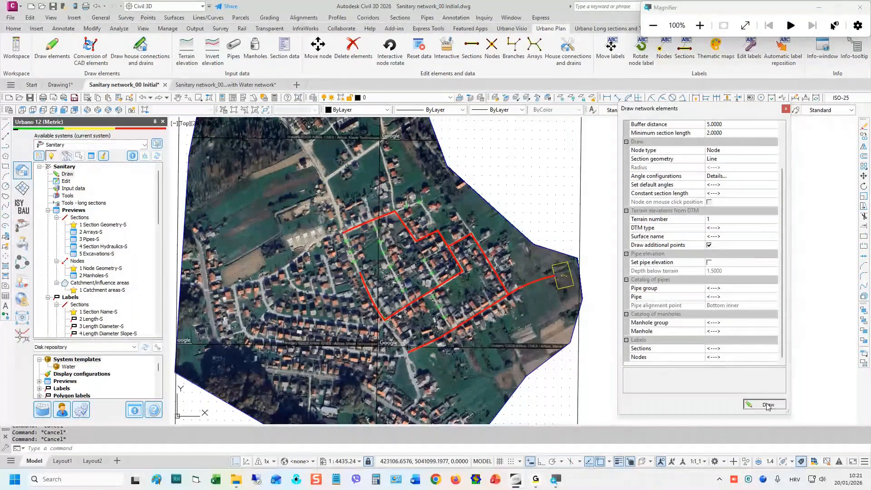
pyautogui.scroll(4, 357, 250)
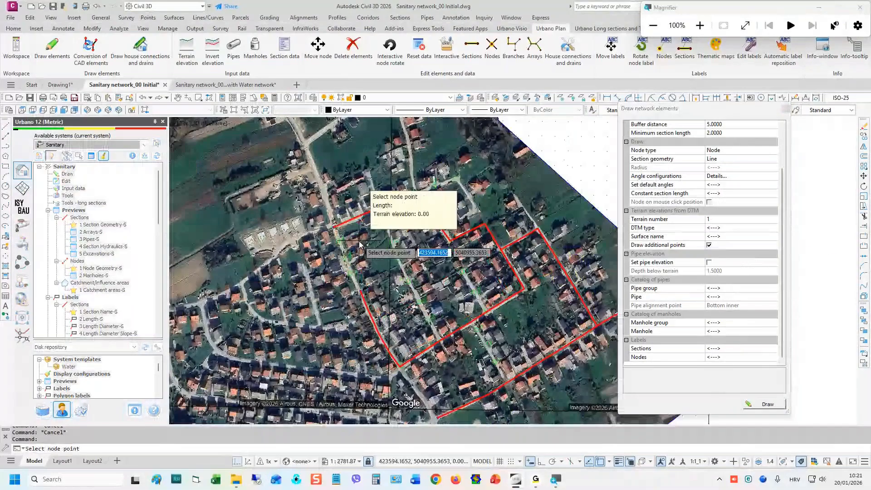
pyautogui.click(345, 291)
pyautogui.scroll(2, 335, 272)
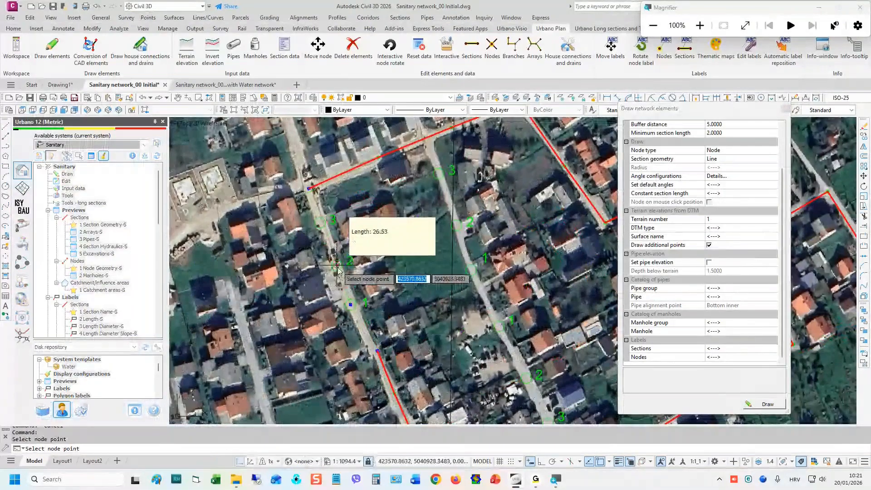
pyautogui.click(337, 265)
pyautogui.click(320, 223)
# - Connect the section from mark 3 to the existing western end node of the main collector and finish drawing the branch
pyautogui.scroll(4, 320, 200)
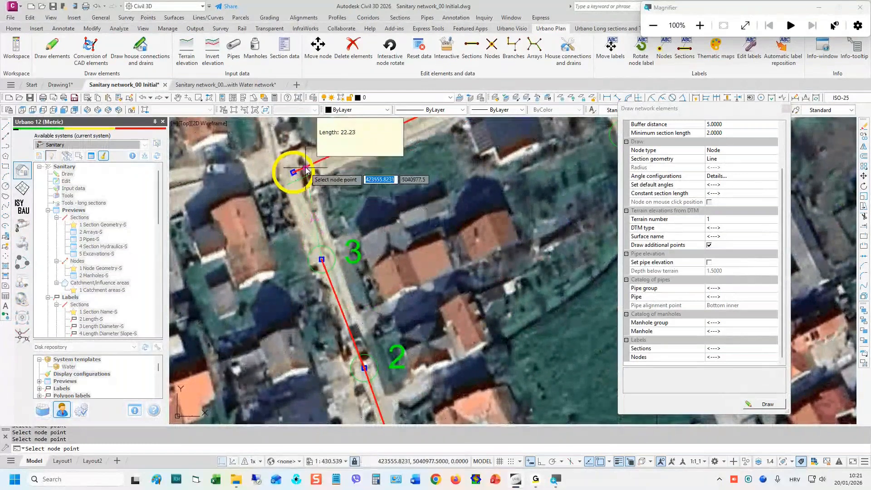
pyautogui.scroll(2, 305, 170)
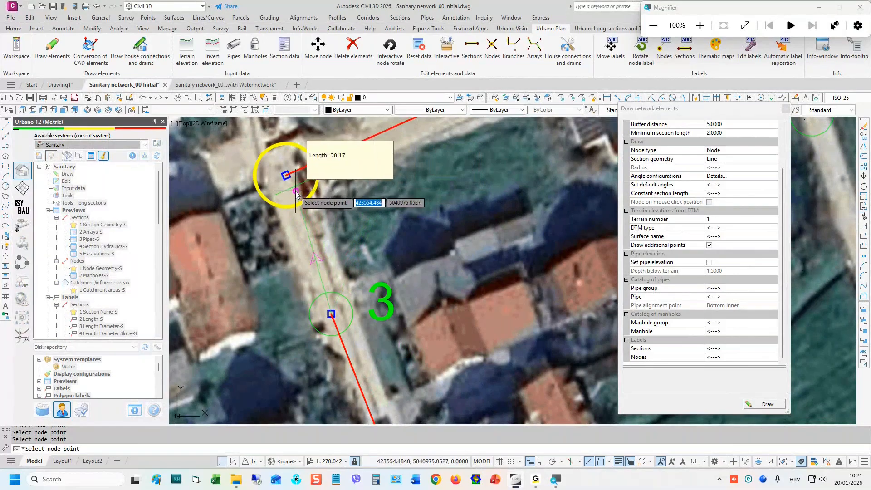
pyautogui.scroll(2, 298, 193)
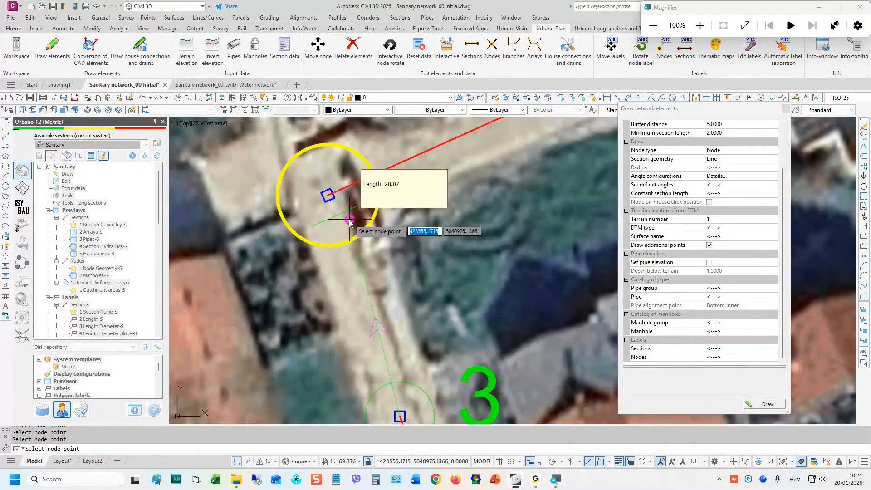
pyautogui.click(350, 222)
pyautogui.scroll(-2, 355, 222)
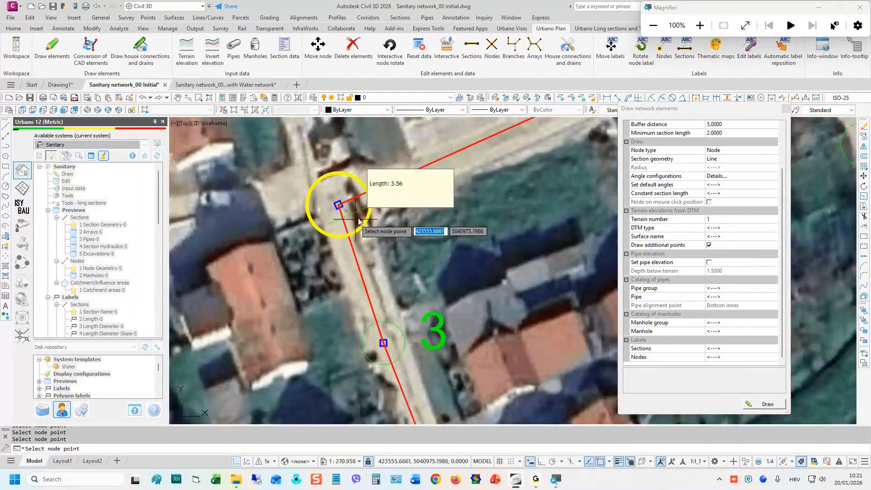
pyautogui.scroll(-2, 358, 221)
pyautogui.press('Return')
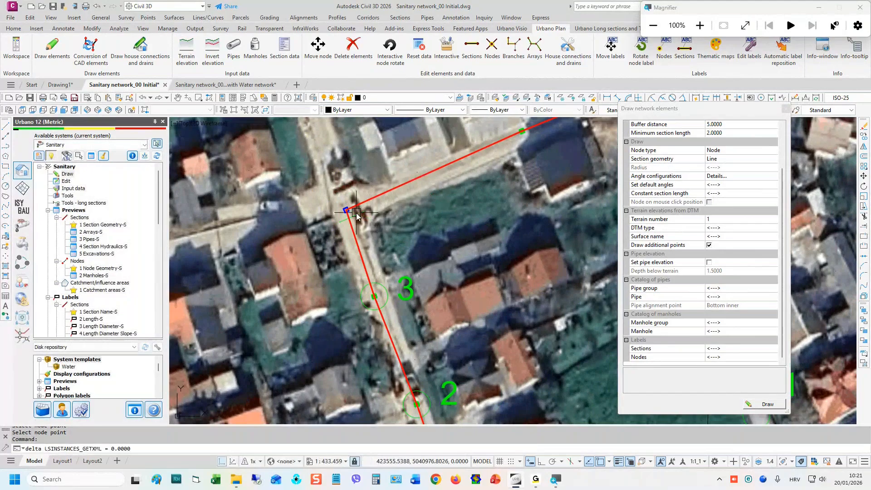
pyautogui.scroll(-2, 428, 230)
pyautogui.moveTo(517, 226)
pyautogui.mouseDown(button='middle')
pyautogui.moveTo(394, 253)
pyautogui.moveTo(364, 233)
pyautogui.mouseUp(button='middle')
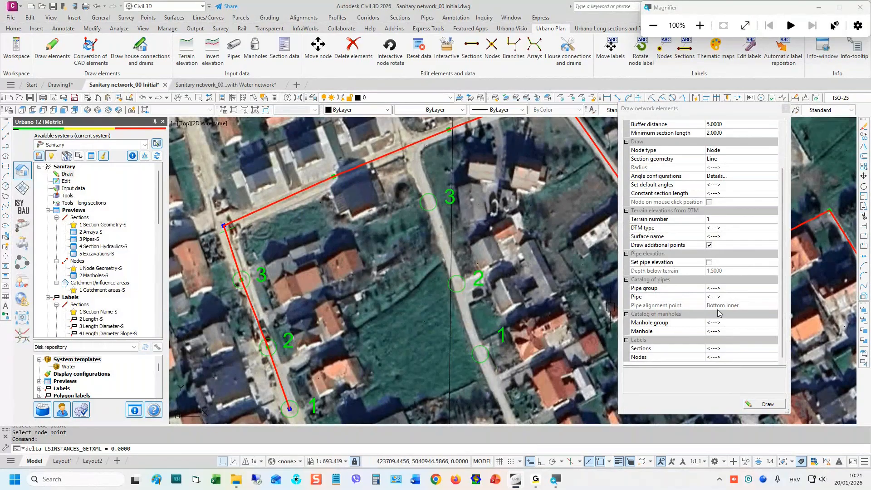
# - Draw gravity line sections through marks 1, 2 and 3 along the next street east of the westernmost branch
pyautogui.click(765, 403)
pyautogui.click(480, 354)
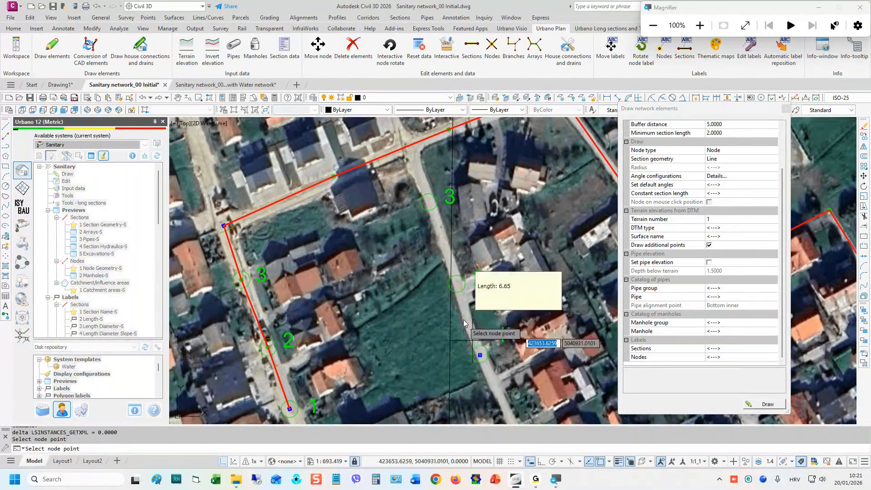
pyautogui.click(452, 276)
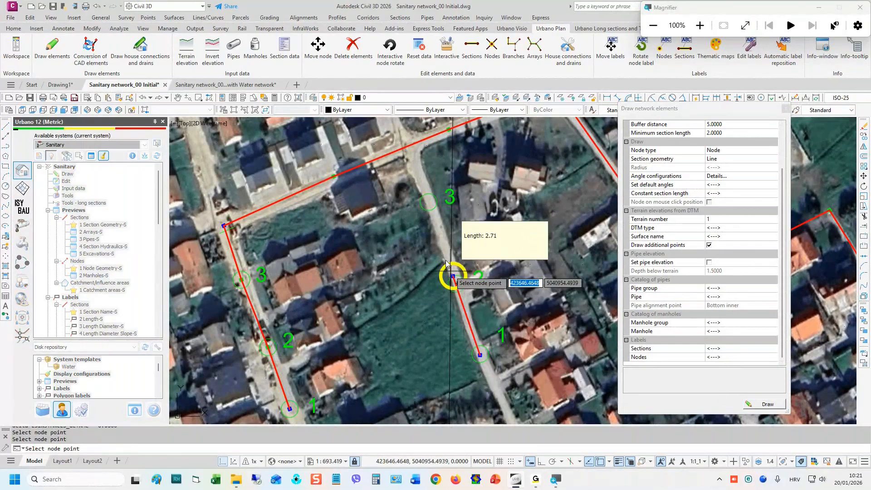
pyautogui.click(427, 204)
# - Set Connect automatically to as Section or node for the section running from mark 3 towards the main collector
pyautogui.moveTo(422, 151); pyautogui.dragTo(427, 245, button='middle')
pyautogui.scroll(2, 426, 249)
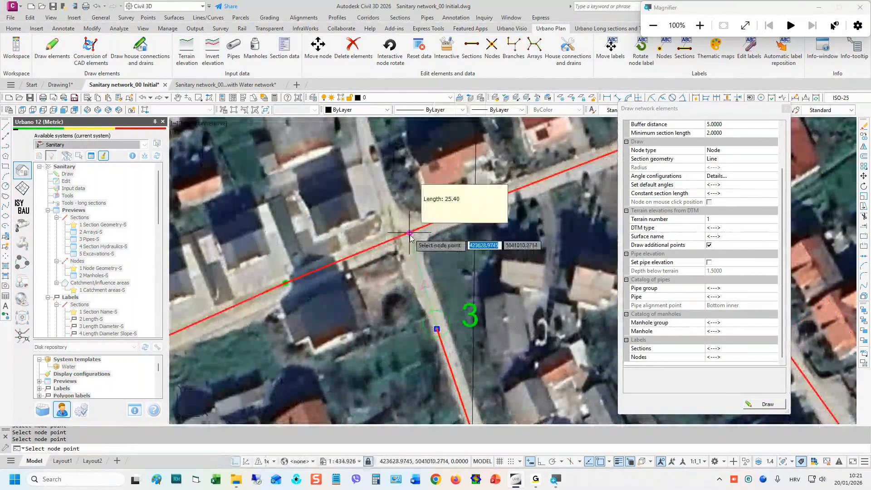
pyautogui.scroll(4, 417, 238)
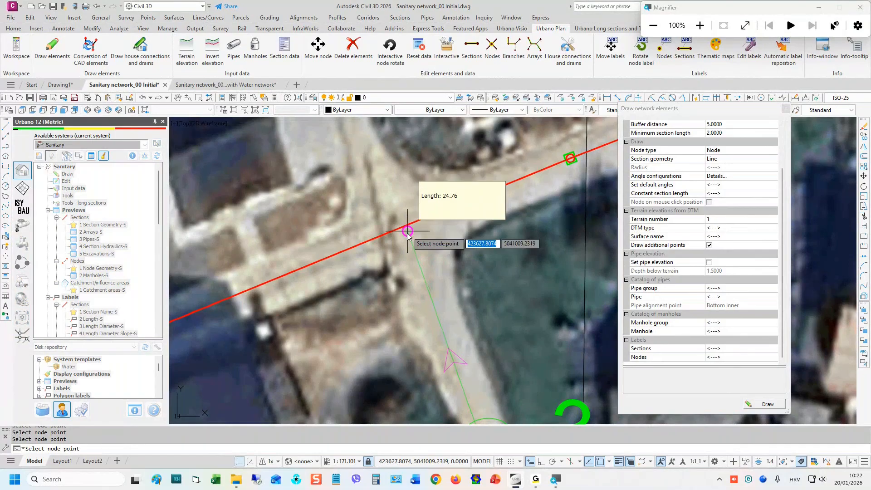
pyautogui.scroll(-3, 407, 234)
pyautogui.scroll(1, 407, 234)
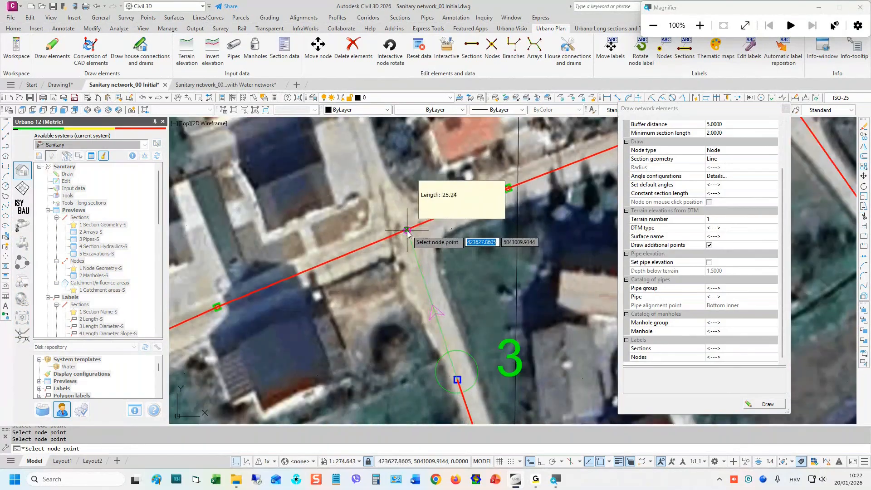
pyautogui.scroll(2, 714, 181)
pyautogui.click(678, 169)
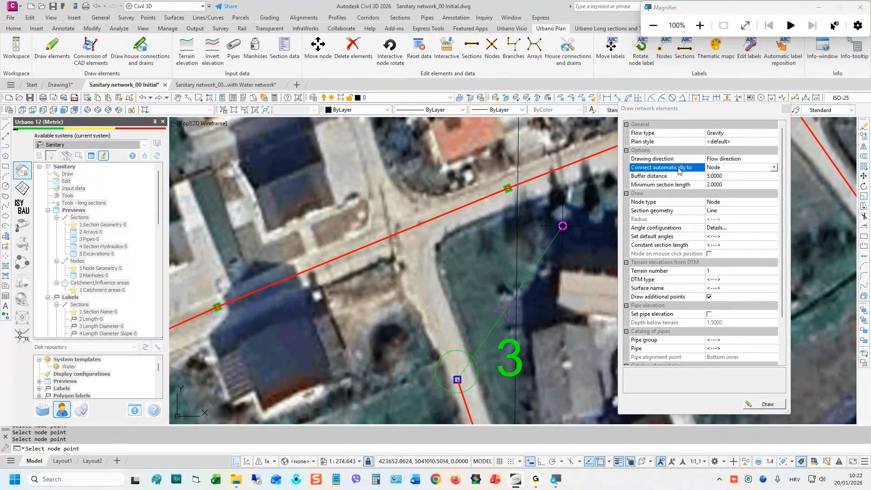
pyautogui.click(728, 171)
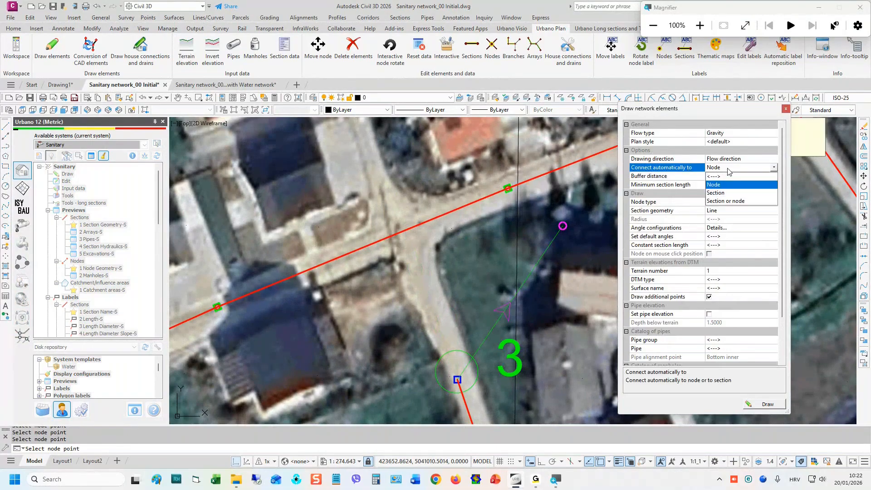
pyautogui.click(725, 201)
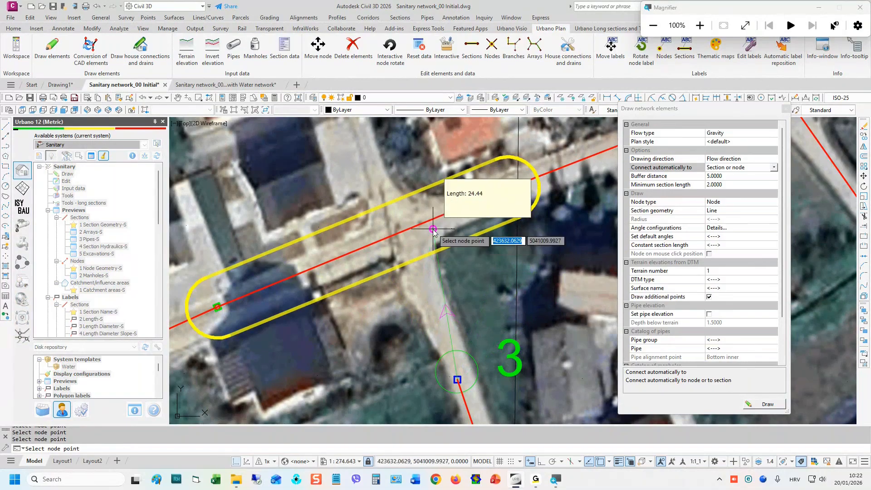
# - Connect the roughly 25.4 m section from mark 3 to a new node on the main collector at the street junction, and finish the branch
pyautogui.click(406, 231)
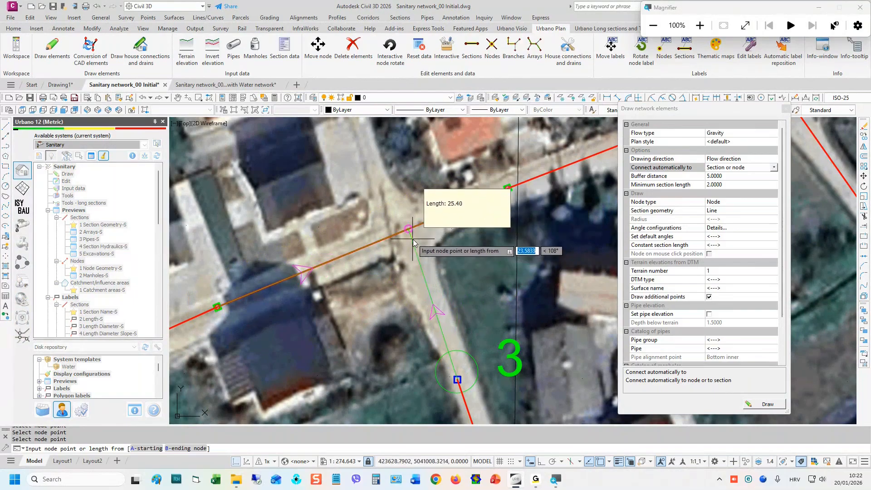
pyautogui.click(414, 241)
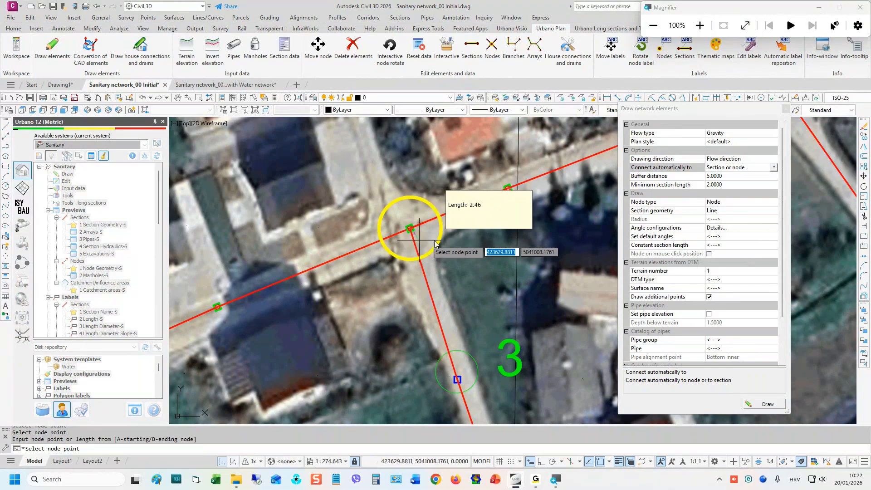
pyautogui.press('Escape')
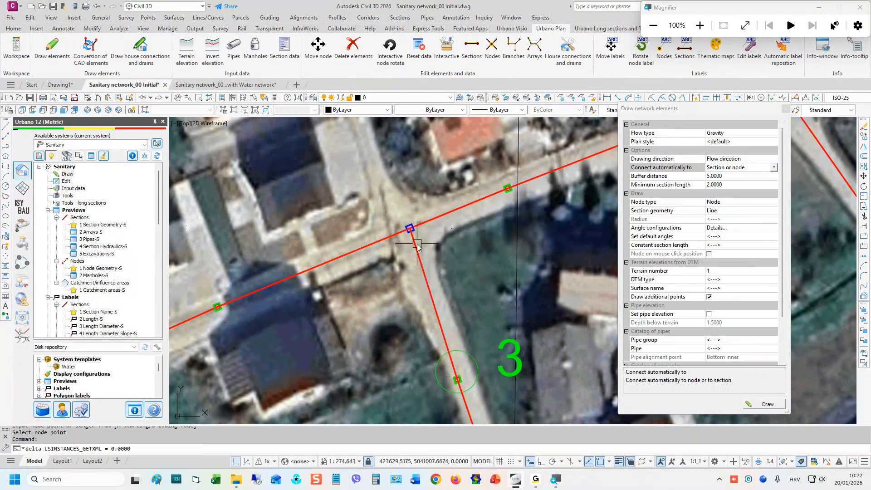
# - Draw the northern branch through its marks 1 and 2 and connect it to the existing node at the main collector's corner
pyautogui.scroll(-4, 383, 205)
pyautogui.scroll(6, 392, 214)
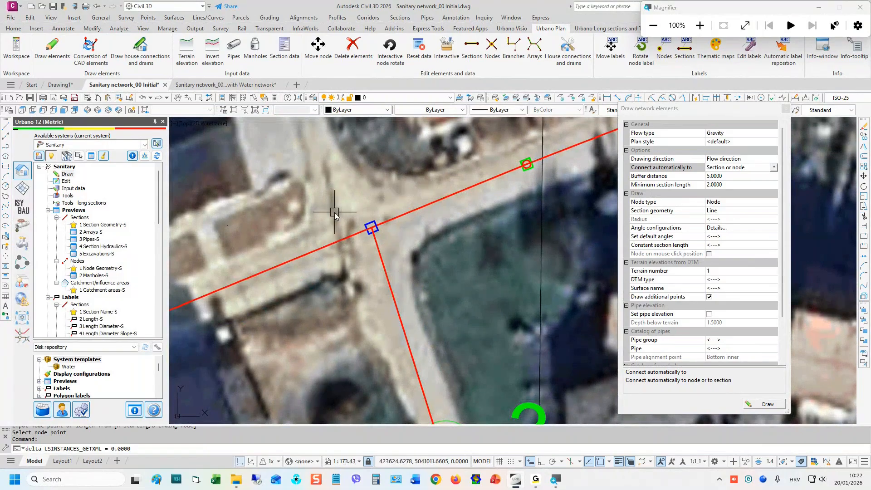
pyautogui.scroll(-2, 360, 192)
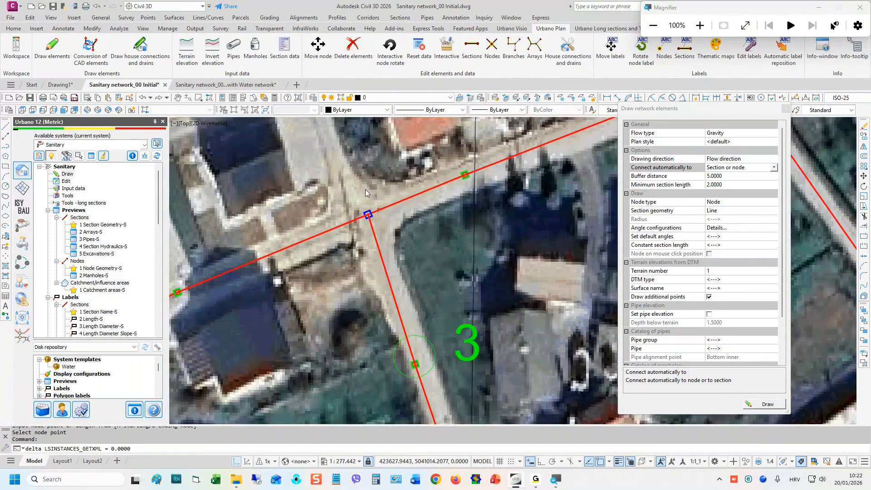
pyautogui.scroll(-2, 366, 189)
pyautogui.scroll(-2, 366, 190)
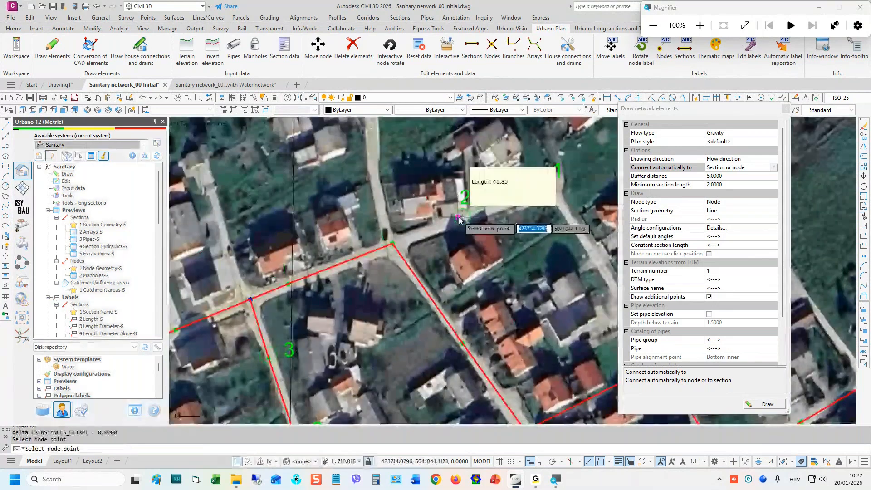
pyautogui.scroll(4, 399, 268)
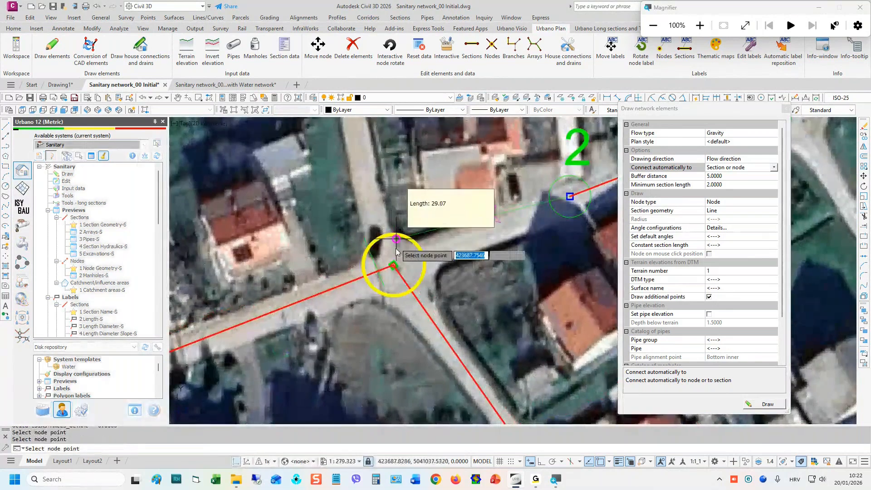
pyautogui.click(401, 271)
# - Set the buffer distance to 3 and draw the branch through marks 1, 2 and 3 southward to the existing collector node
pyautogui.click(728, 178)
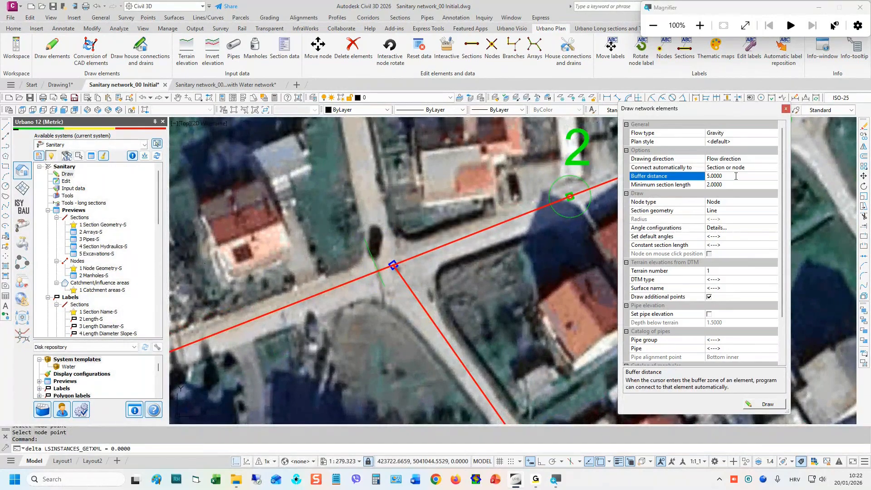
pyautogui.write('3')
pyautogui.press('Return')
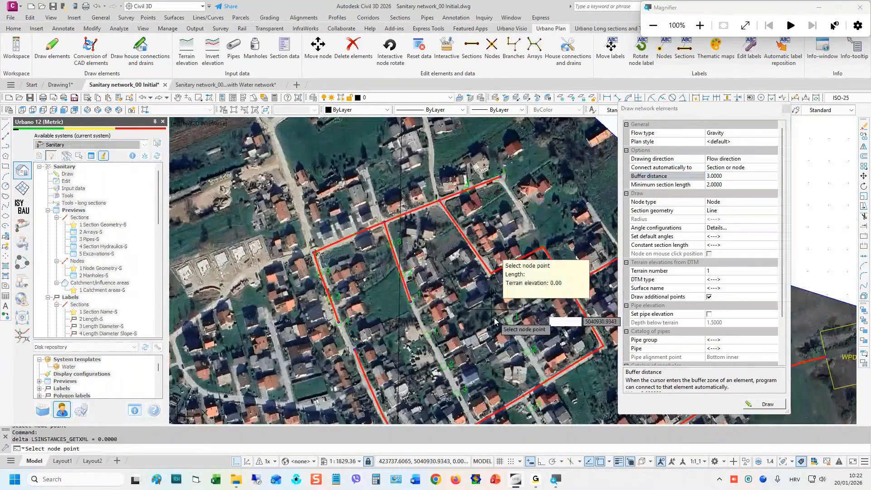
pyautogui.moveTo(467, 361); pyautogui.dragTo(461, 224, button='middle')
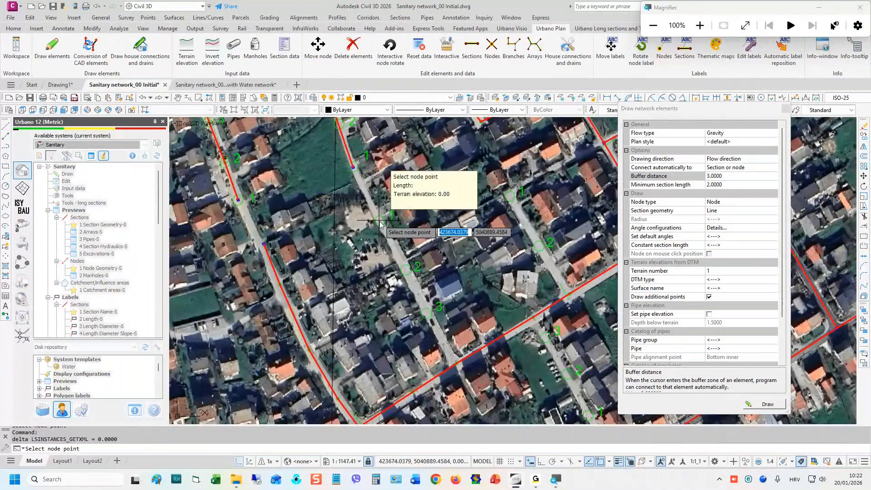
pyautogui.scroll(4, 426, 316)
pyautogui.click(427, 313)
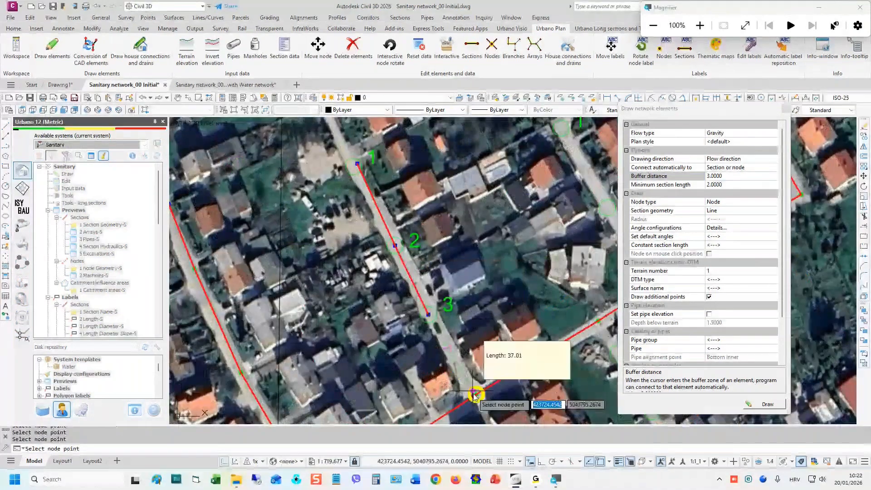
pyautogui.click(473, 393)
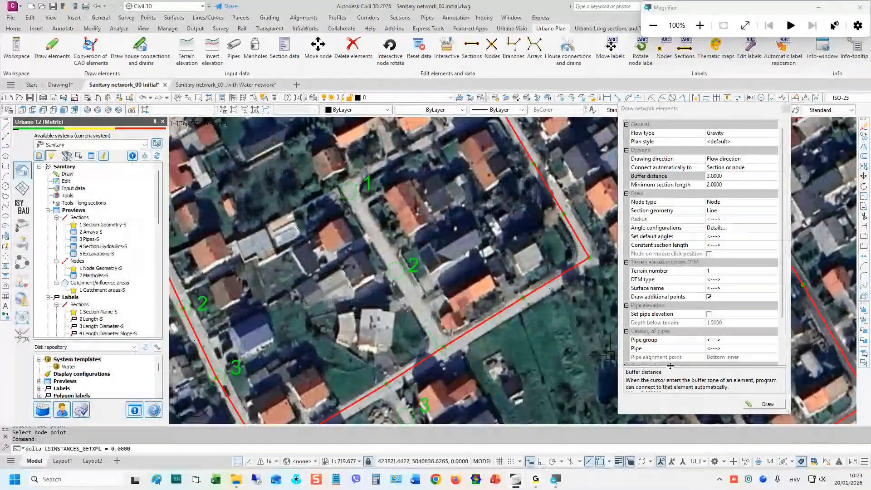
# - Draw the two remaining branches north and south of the southern collector street through their marks to its existing nodes, and finish drawing
pyautogui.click(349, 191)
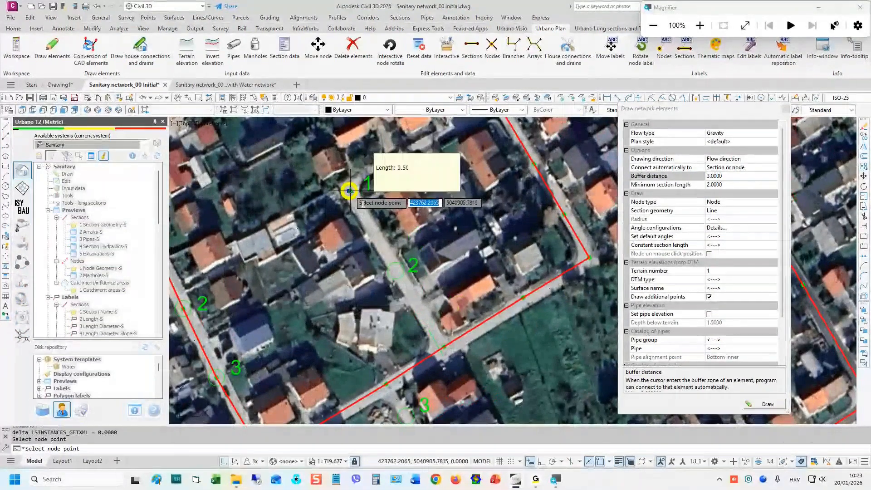
pyautogui.click(444, 348)
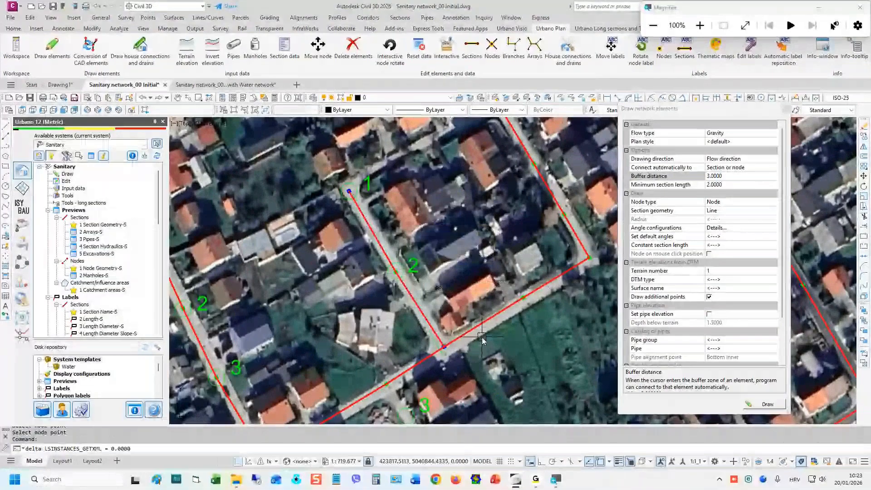
pyautogui.moveTo(481, 337); pyautogui.dragTo(503, 185, button='middle')
pyautogui.click(766, 404)
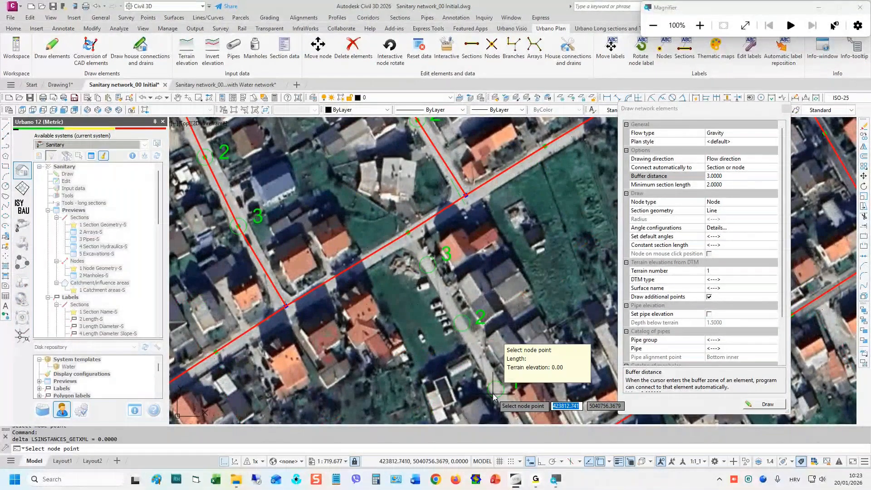
pyautogui.click(493, 390)
pyautogui.click(408, 233)
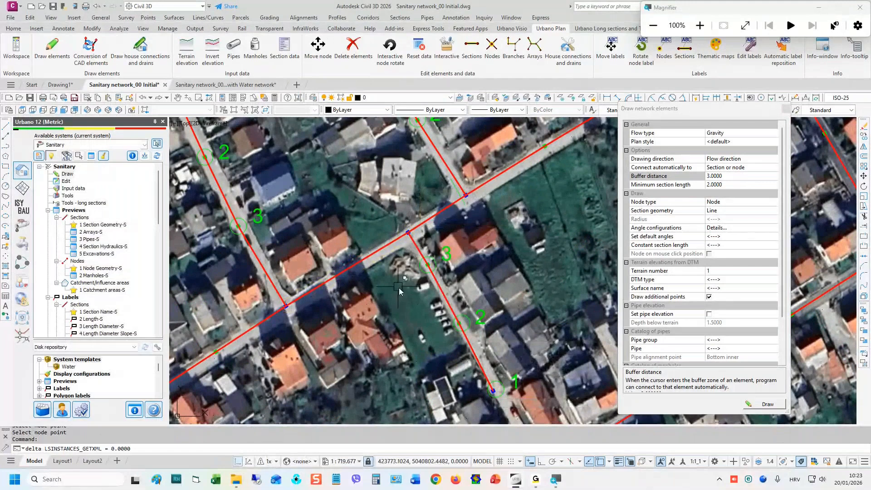
pyautogui.scroll(-6, 398, 287)
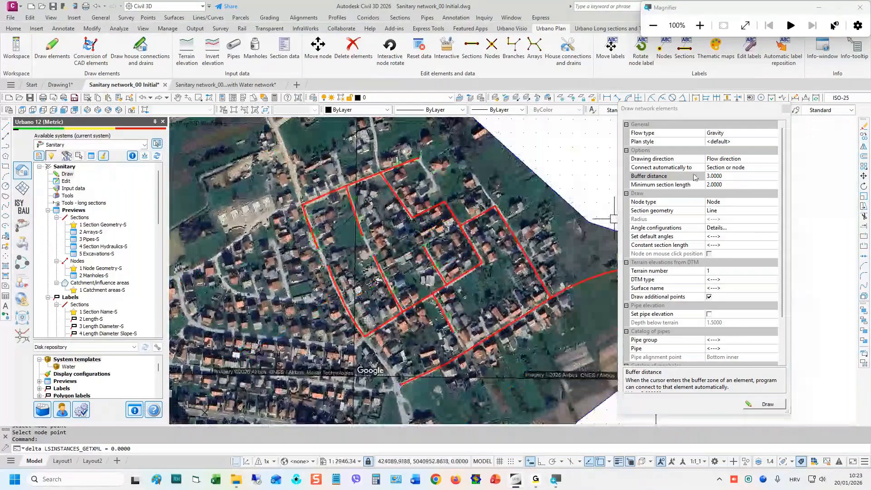
pyautogui.click(786, 109)
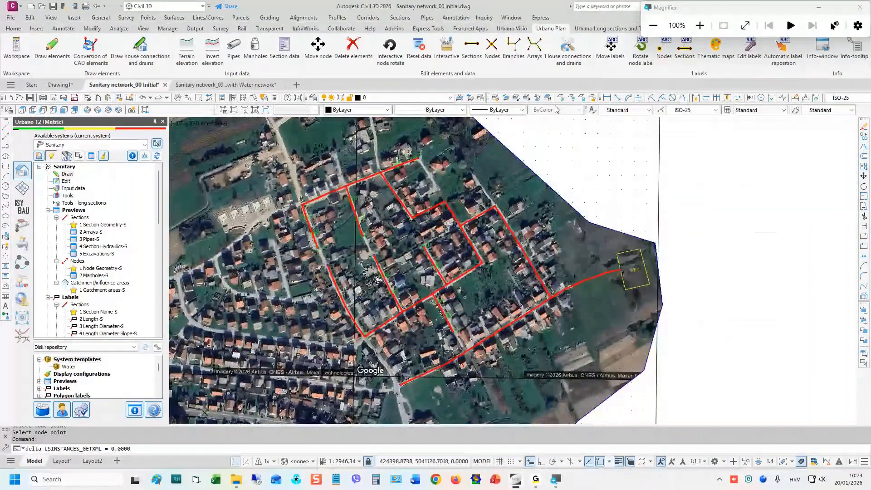
# - Turn off the GM Points layer by picking one of its objects with LAYOFF, and save the drawing
pyautogui.click(623, 159)
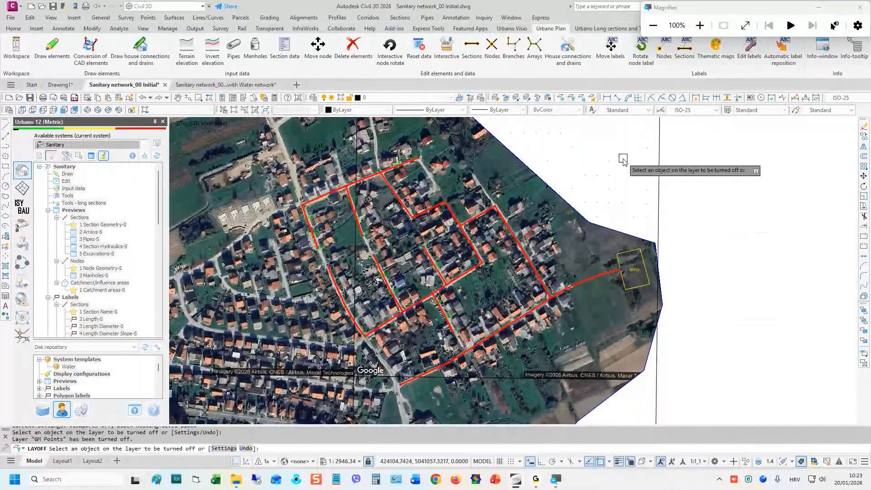
pyautogui.press('Escape')
pyautogui.press('Escape')
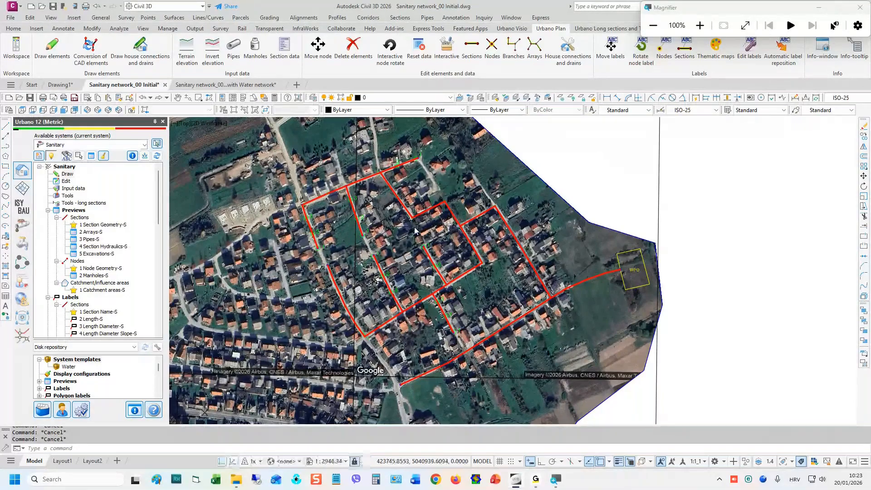
pyautogui.hotkey('ctrl', 's')
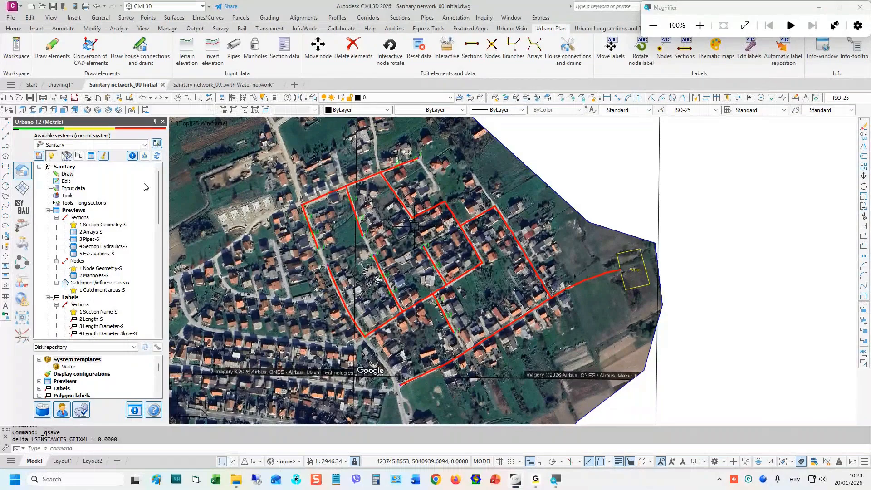
pyautogui.press('Escape')
pyautogui.press('Escape')
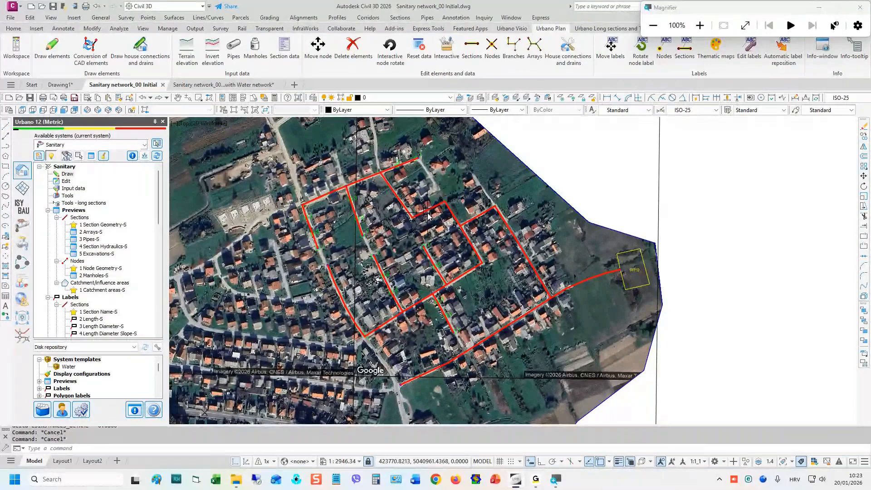
# - Open the 1 Section Geometry-S preview and widen it to examine section names, nodes, lengths, elevations, slopes and diameters
pyautogui.click(80, 225)
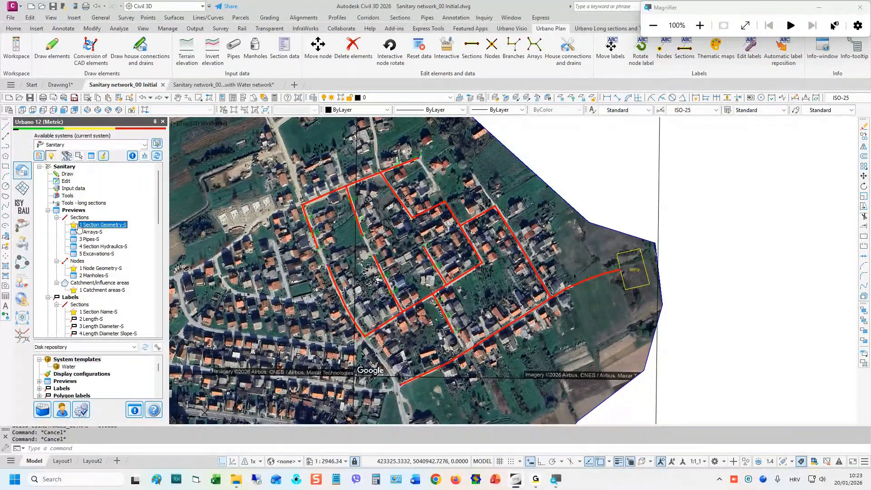
pyautogui.click(91, 232)
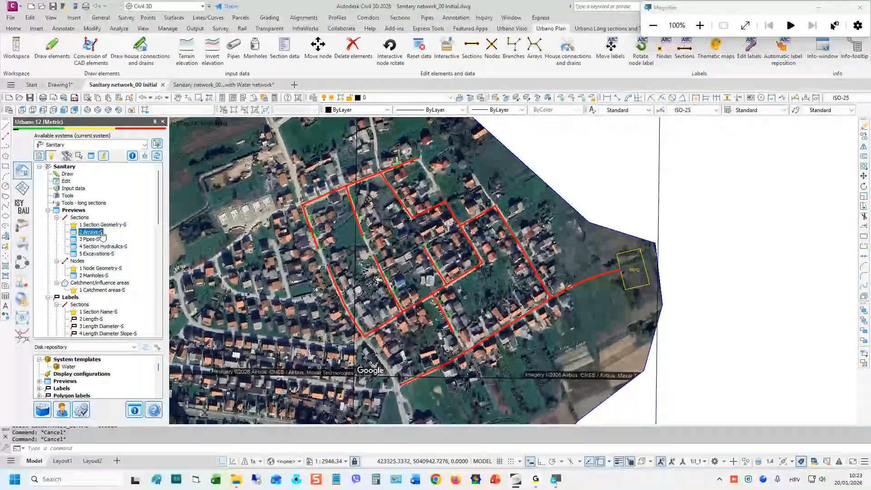
pyautogui.click(112, 225)
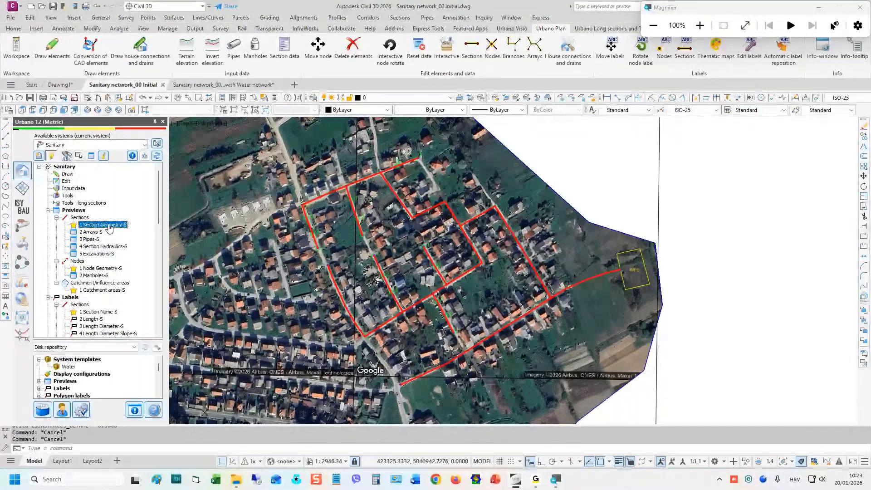
pyautogui.doubleClick(111, 226)
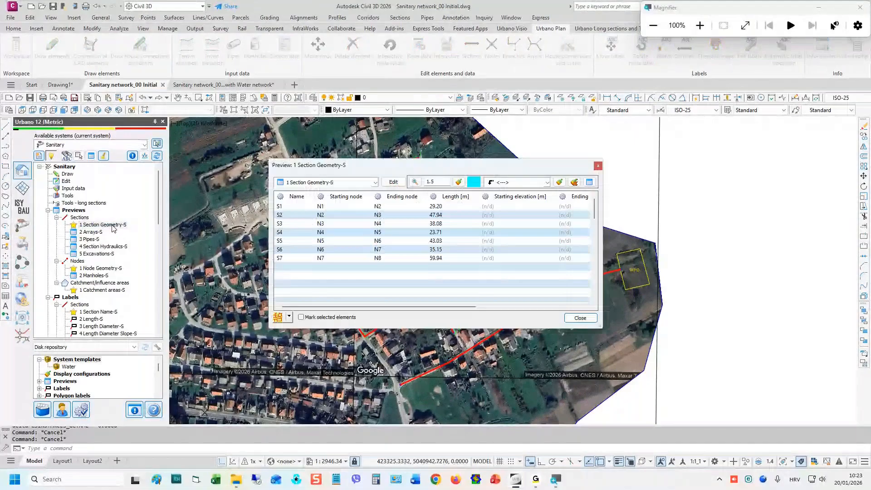
pyautogui.scroll(-6, 604, 224)
pyautogui.moveTo(604, 232); pyautogui.dragTo(784, 222)
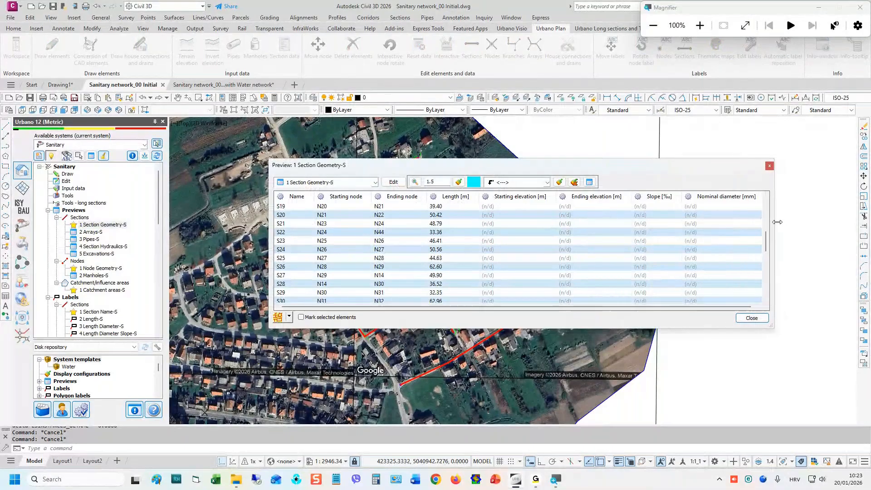
# - Sort the section preview by name, starting node, ending node and length, and finish with ascending section names
pyautogui.moveTo(583, 168); pyautogui.dragTo(515, 152)
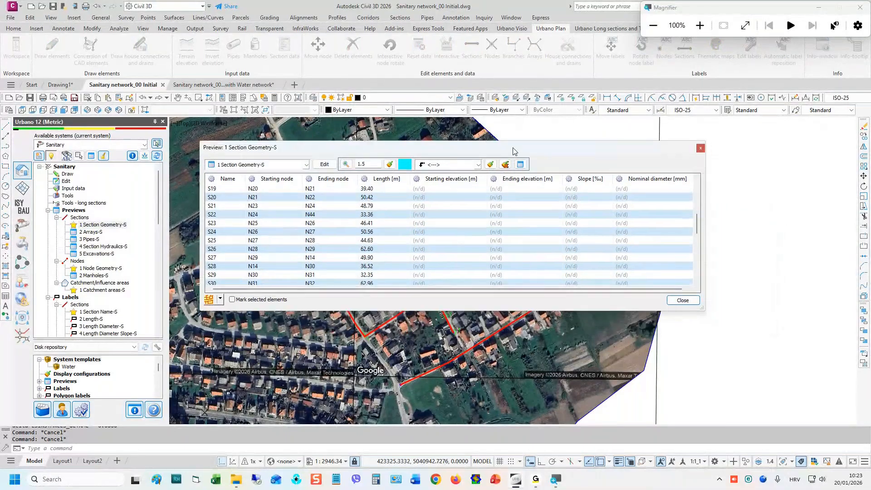
pyautogui.click(227, 179)
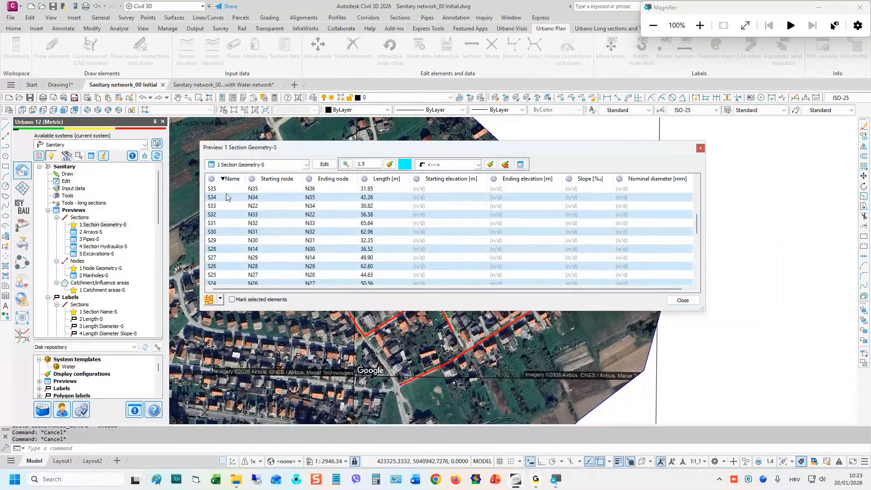
pyautogui.scroll(6, 220, 197)
pyautogui.click(227, 178)
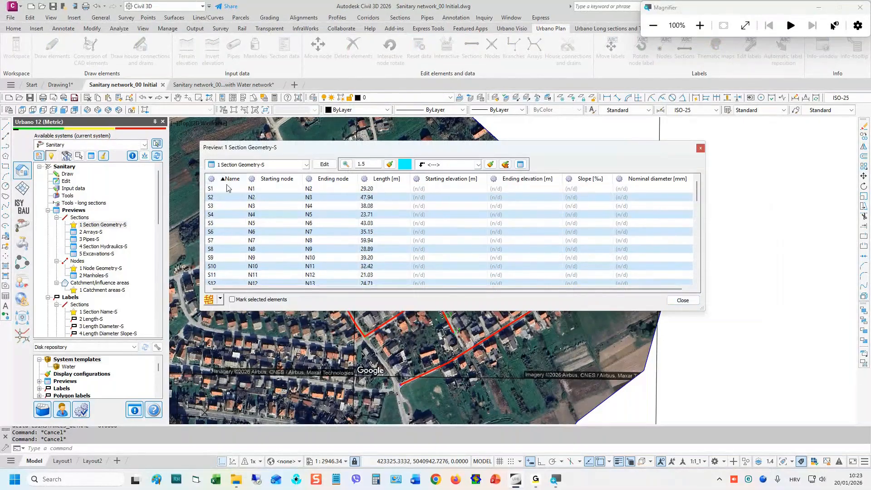
pyautogui.click(273, 179)
pyautogui.click(333, 179)
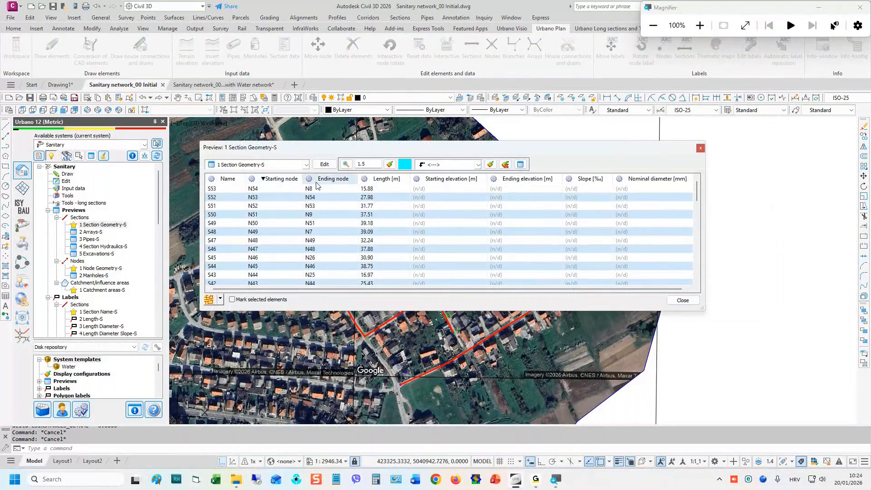
pyautogui.click(383, 180)
pyautogui.click(384, 180)
pyautogui.click(384, 180)
pyautogui.click(231, 179)
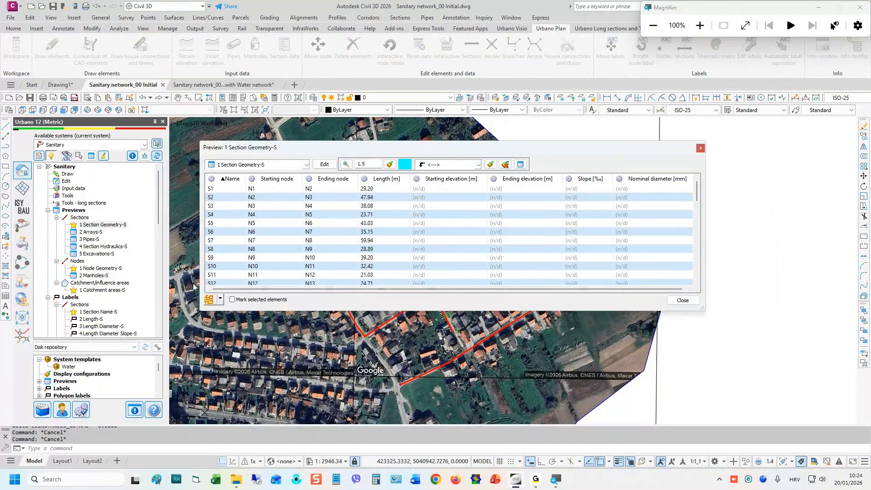
# - Restrict the preview source to individually selected sections and pick S14 to S16 on the southern collector street
pyautogui.press('super+plus')
pyautogui.click(220, 299)
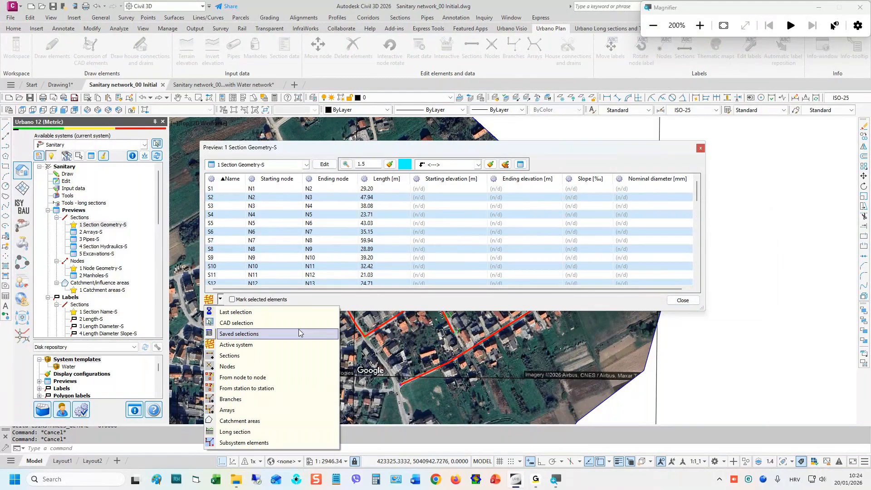
pyautogui.press('super+minus')
pyautogui.click(239, 358)
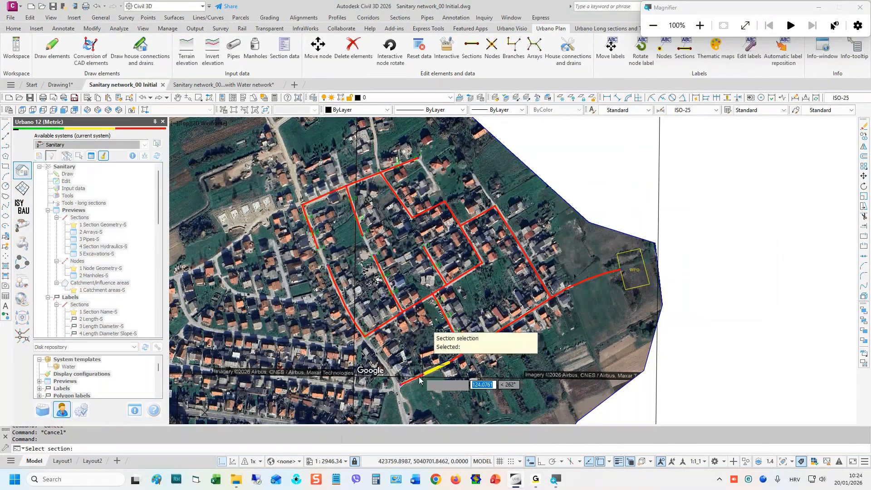
pyautogui.scroll(2, 443, 370)
pyautogui.click(443, 370)
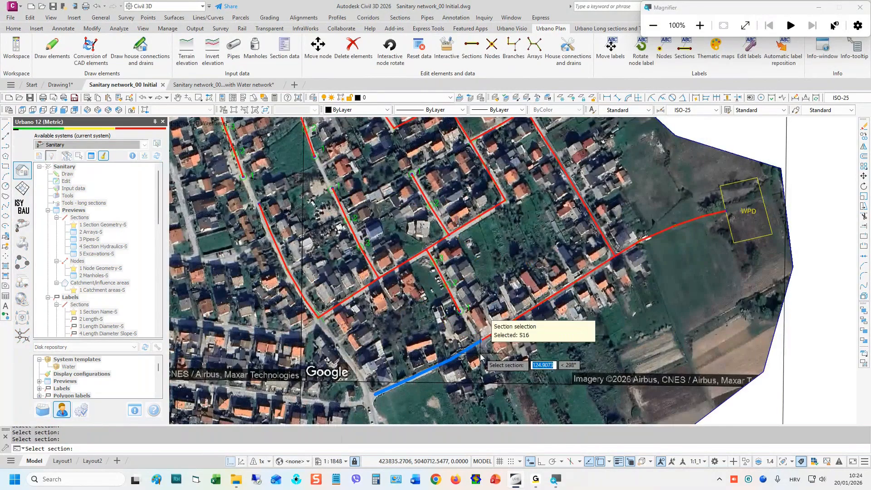
pyautogui.click(470, 351)
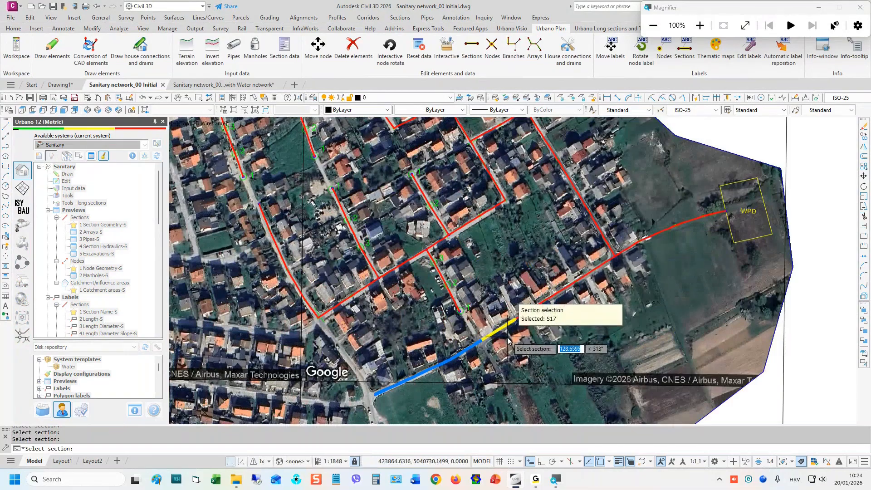
# - Turn object snap off, pick sections S17 to S20 and S33 to S36 eastward to the WPD site, and finish the selection
pyautogui.press('F3')
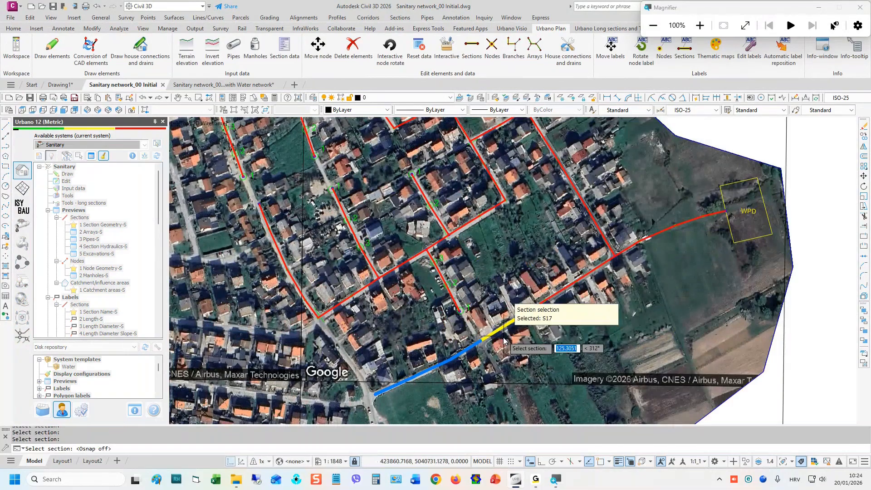
pyautogui.scroll(2, 516, 327)
pyautogui.moveTo(515, 330); pyautogui.dragTo(500, 272, button='middle')
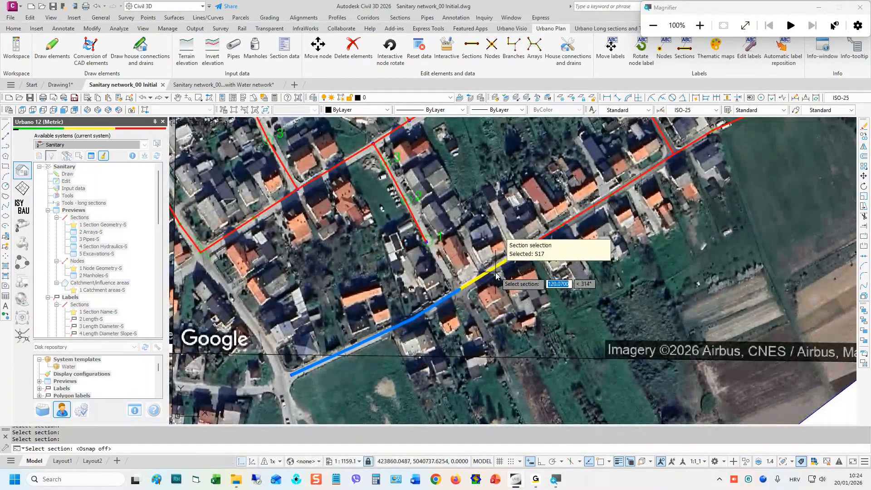
pyautogui.click(497, 275)
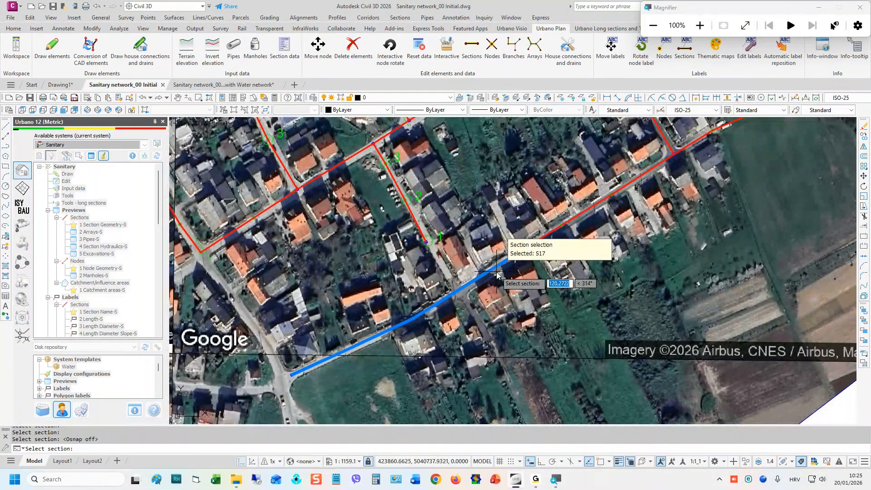
pyautogui.scroll(4, 599, 208)
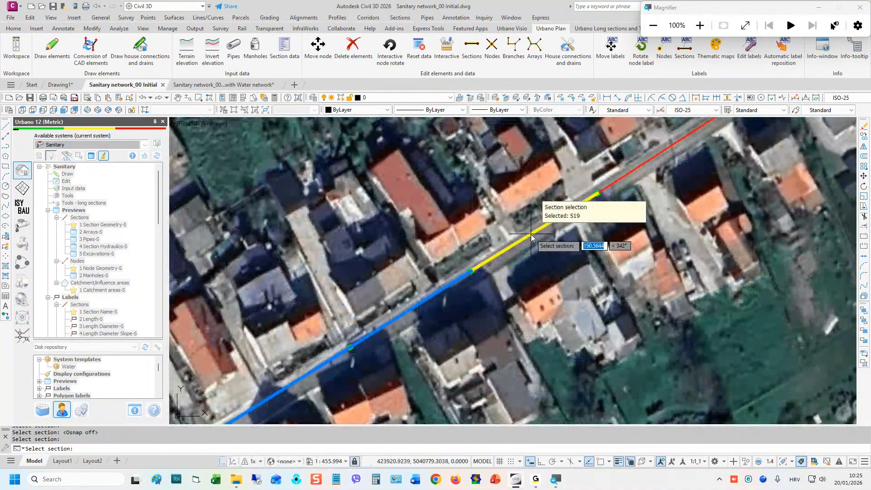
pyautogui.scroll(-8, 532, 263)
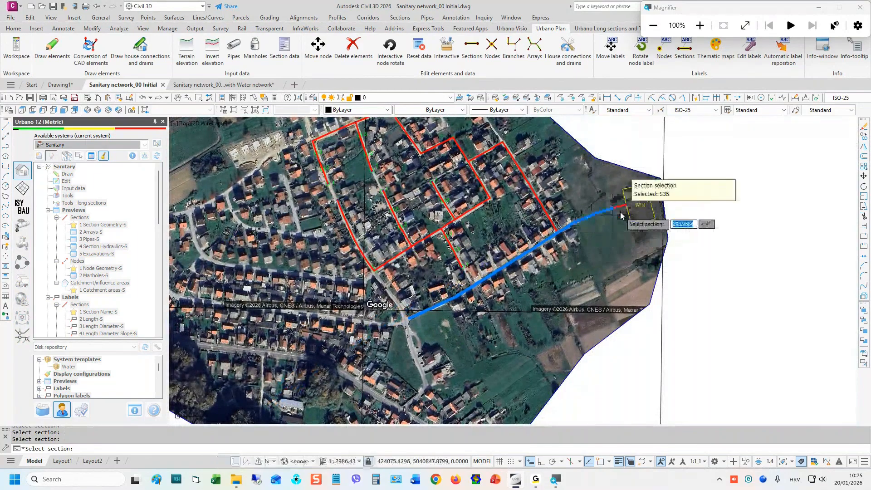
pyautogui.click(611, 262)
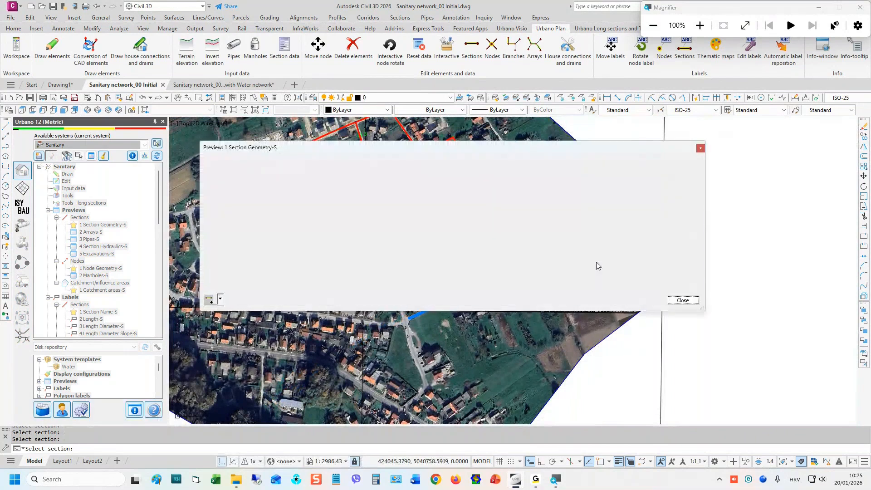
# - Inspect the filtered section rows, switch the preview to 1 Node Geometry-S to review coordinates and node types, and close it
pyautogui.moveTo(340, 282); pyautogui.dragTo(278, 180)
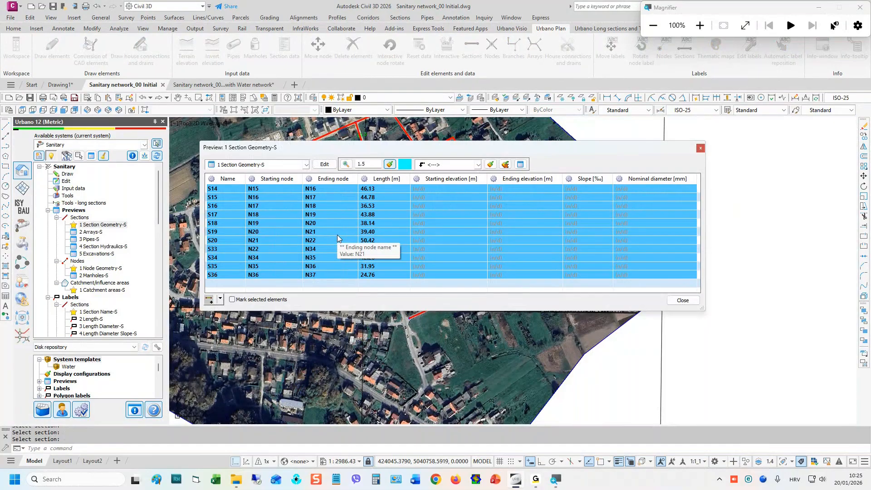
pyautogui.click(246, 214)
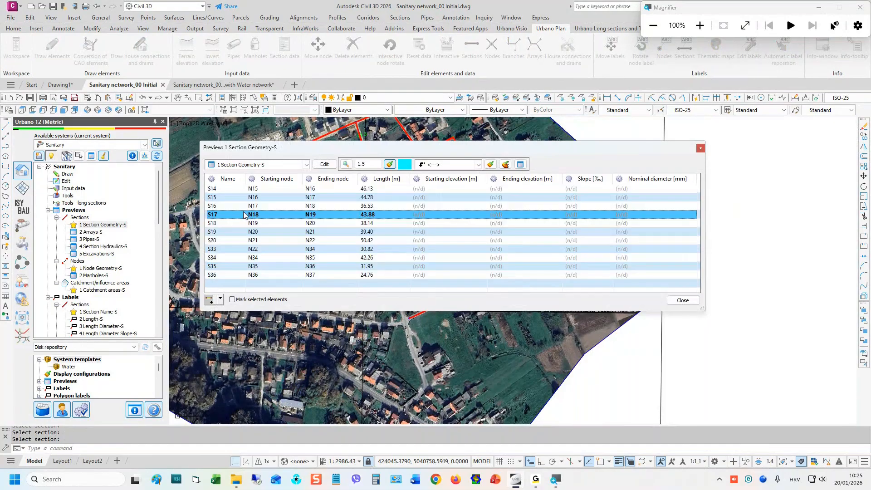
pyautogui.click(261, 165)
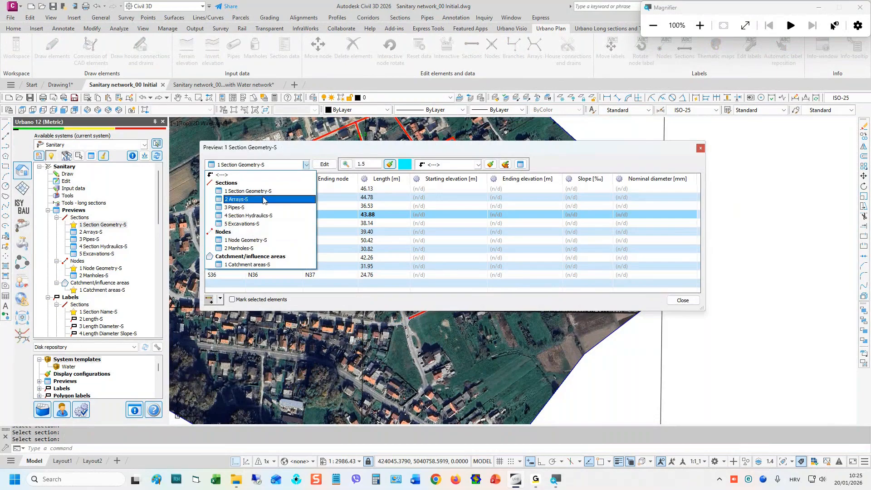
pyautogui.click(265, 240)
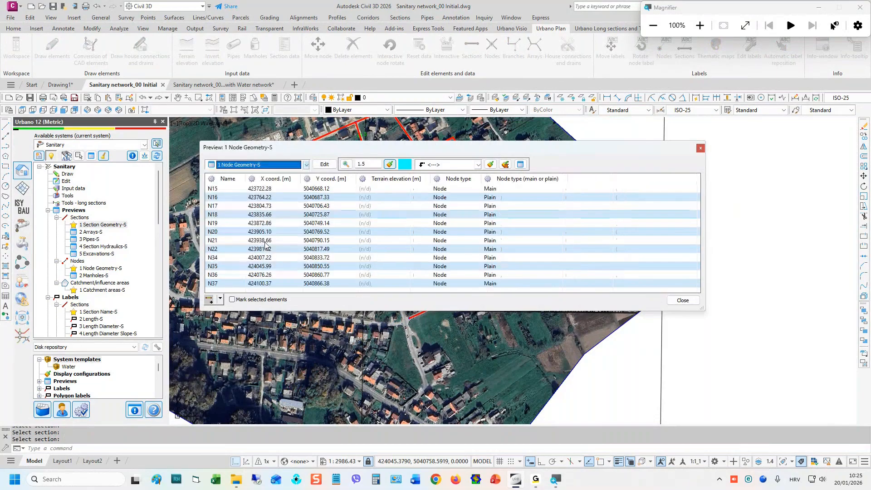
pyautogui.click(250, 190)
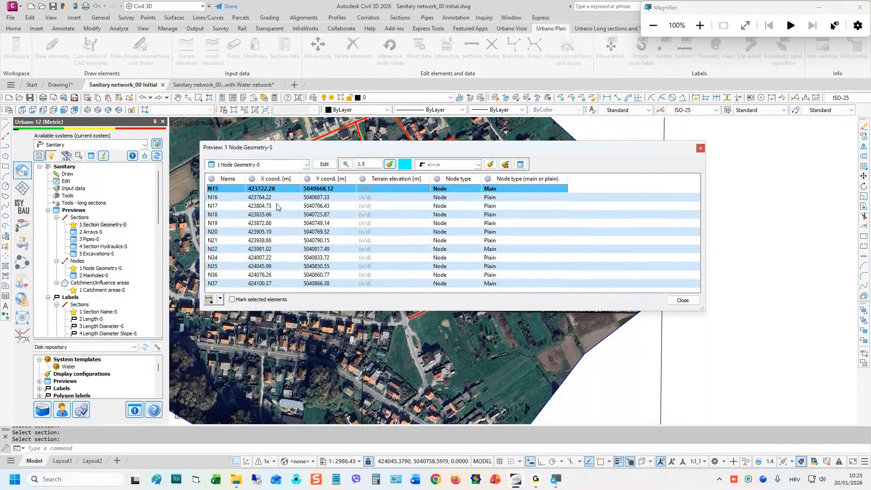
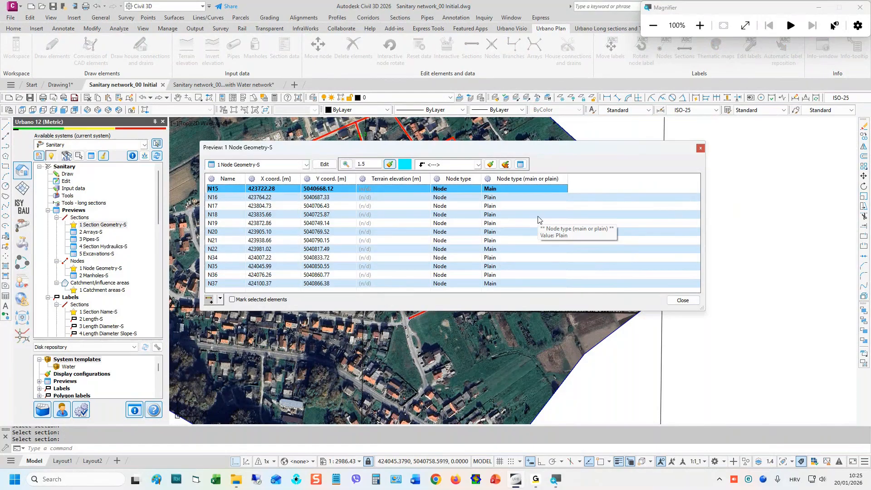
pyautogui.click(683, 301)
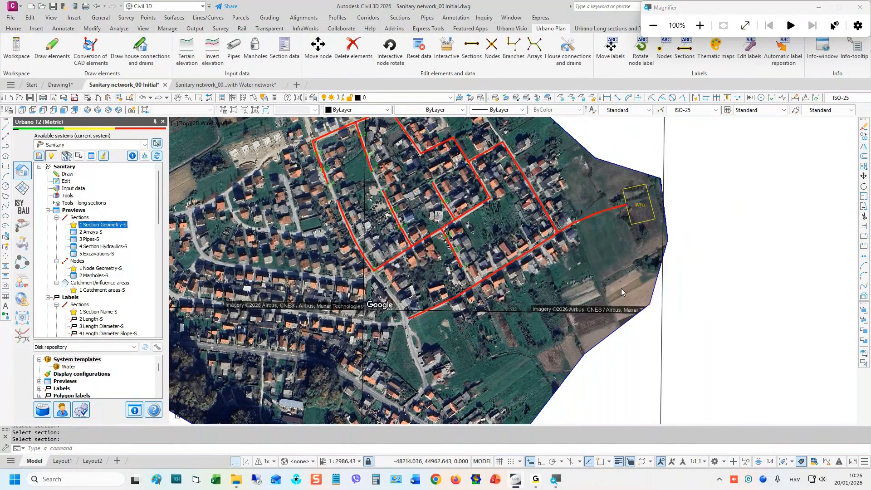
# - Show the docked data preview below the drawing and increase its height
pyautogui.click(361, 367)
pyautogui.press('Escape')
pyautogui.press('Escape')
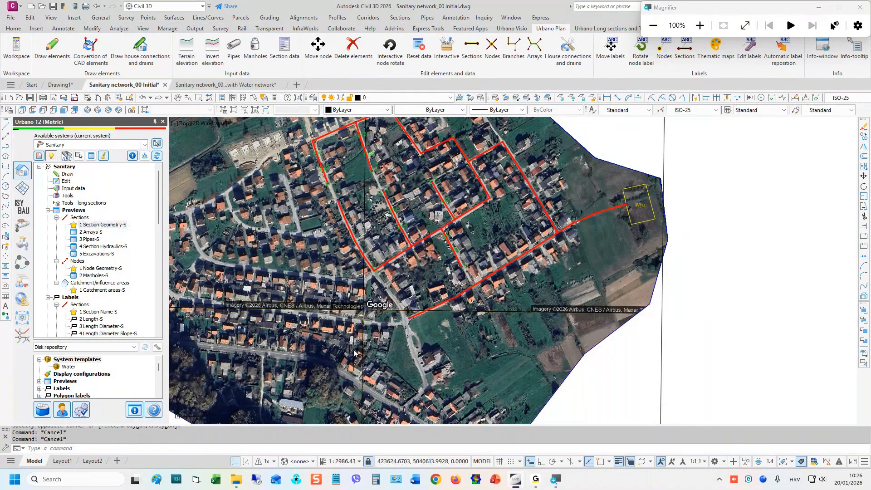
pyautogui.moveTo(349, 309); pyautogui.dragTo(330, 348, button='middle')
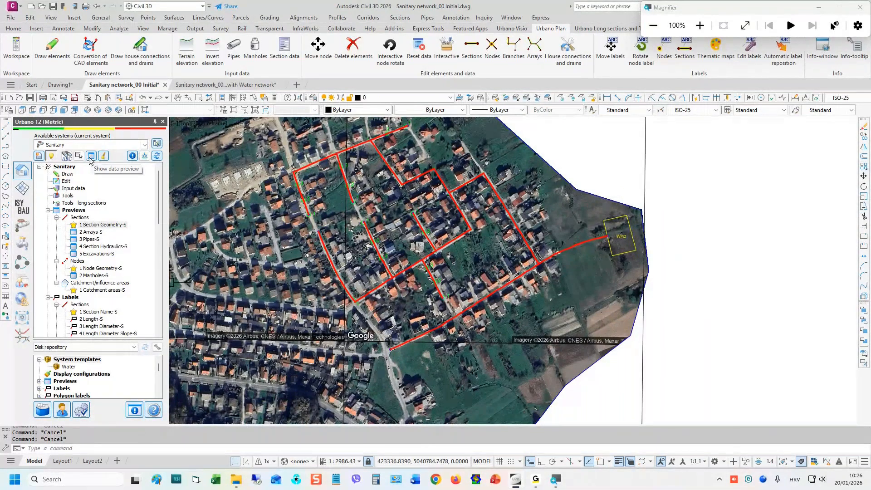
pyautogui.press('super+plus')
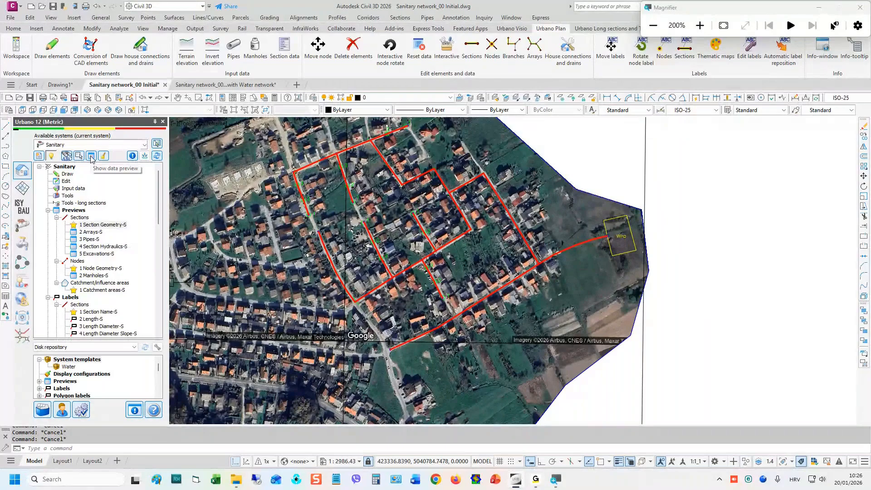
pyautogui.press('super+minus')
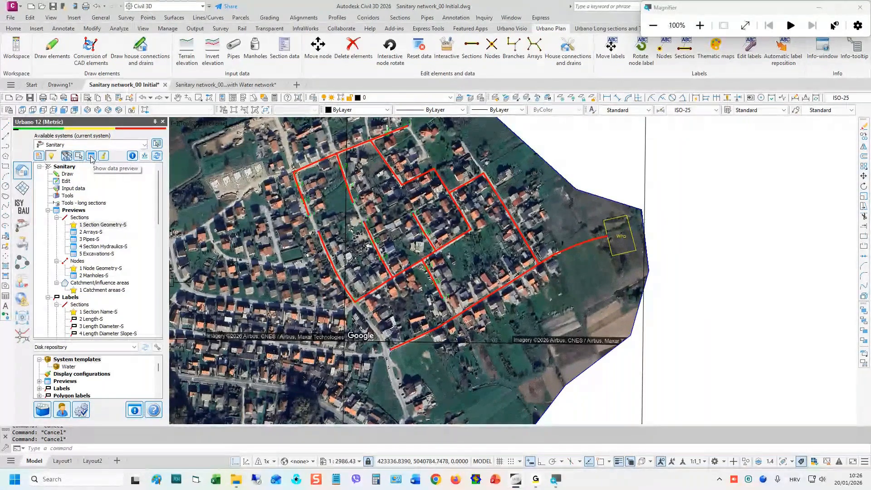
pyautogui.click(91, 156)
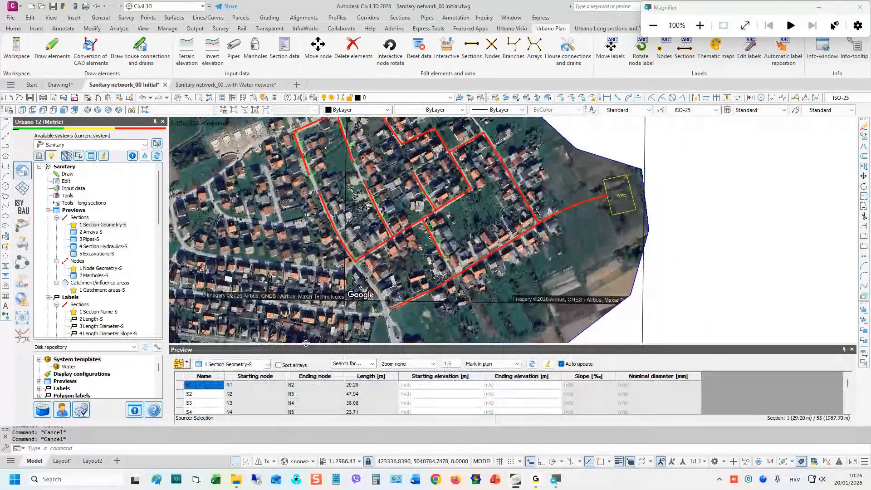
pyautogui.moveTo(306, 343); pyautogui.dragTo(305, 320)
# - Select sections S2, S3 and the rows S3 to S5 in the data preview to locate them on the plan
pyautogui.click(439, 370)
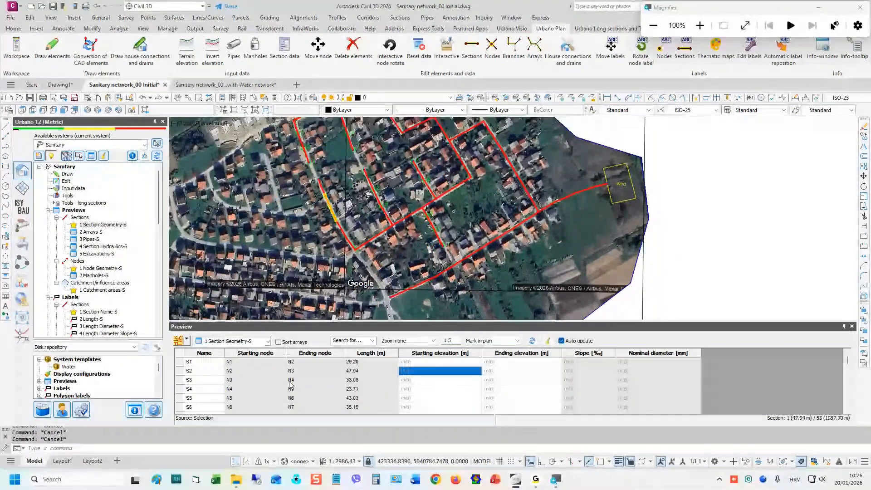
pyautogui.click(340, 380)
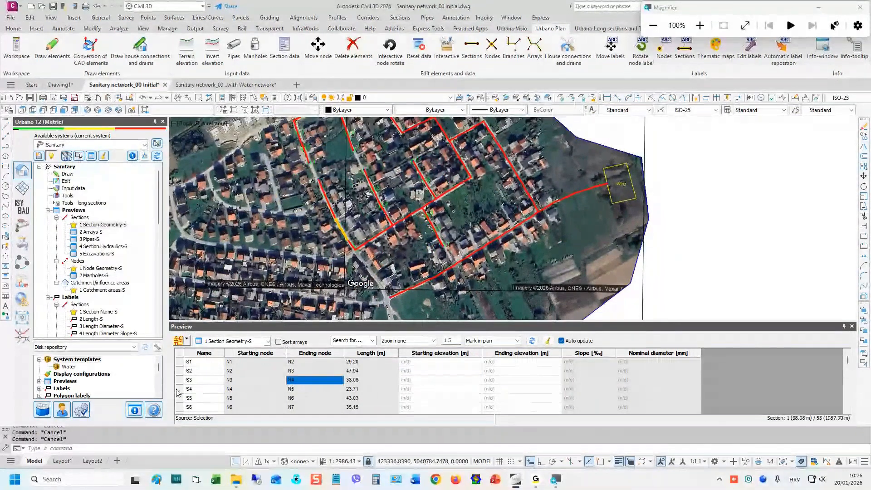
pyautogui.moveTo(180, 380); pyautogui.dragTo(180, 398)
pyautogui.doubleClick(678, 261)
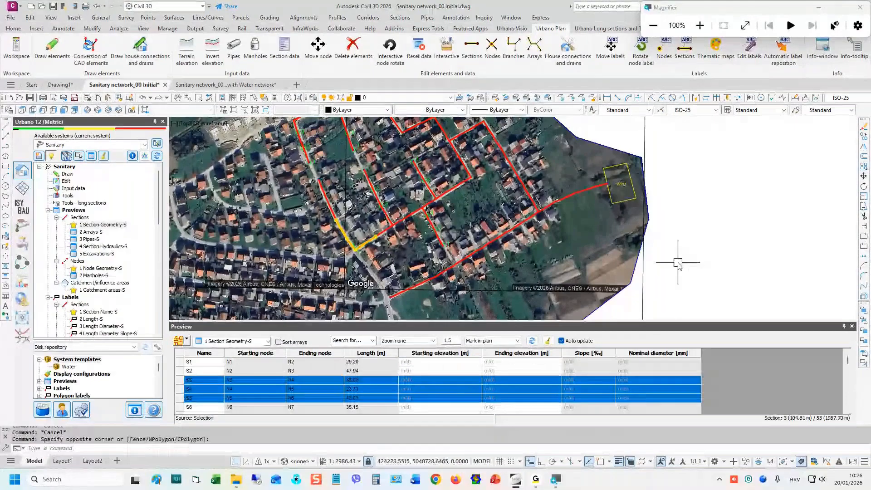
pyautogui.scroll(-2, 594, 265)
pyautogui.moveTo(601, 213)
pyautogui.mouseDown(button='middle')
pyautogui.moveTo(438, 206)
pyautogui.moveTo(543, 233)
pyautogui.mouseUp(button='middle')
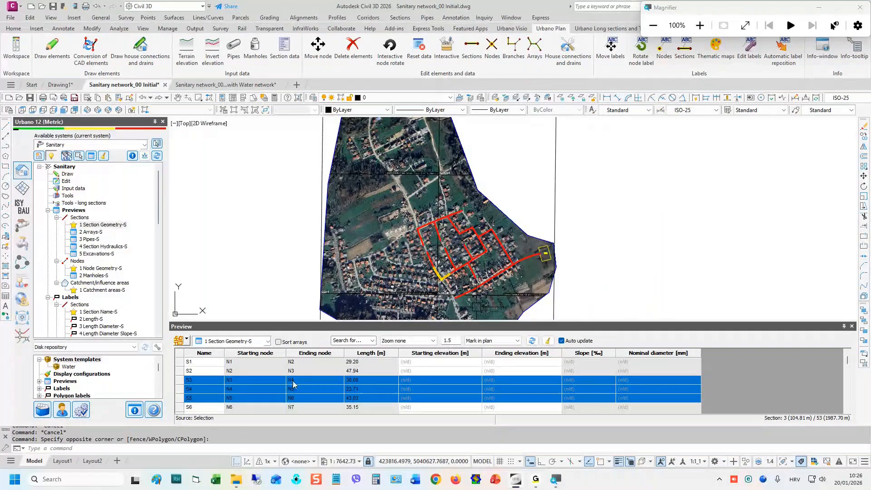
# - Select cells in rows S3, S2 and S1, mark the Slope cells of S1 to S4, and view the commands available for them
pyautogui.click(329, 380)
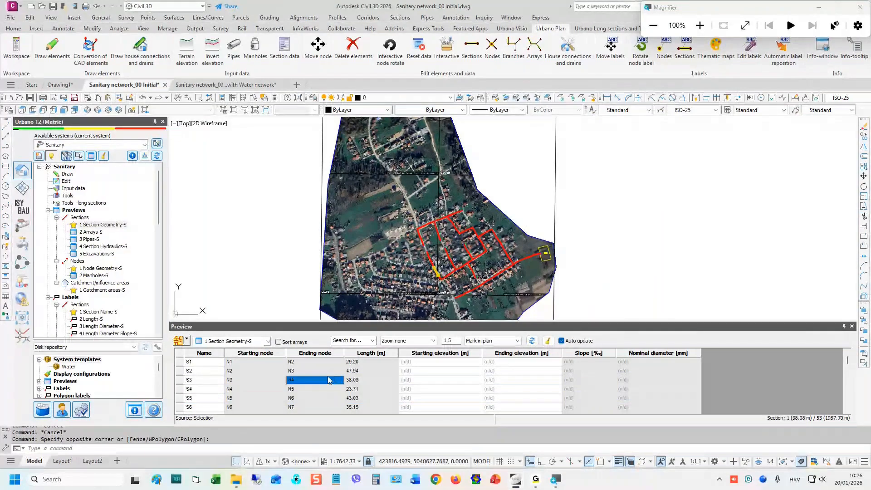
pyautogui.click(419, 371)
pyautogui.click(420, 362)
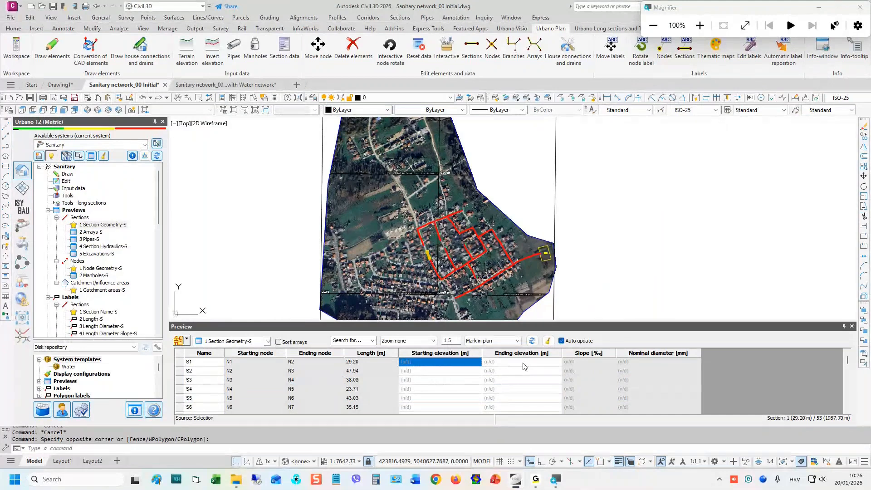
pyautogui.moveTo(588, 362); pyautogui.dragTo(594, 389)
pyautogui.rightClick(612, 381)
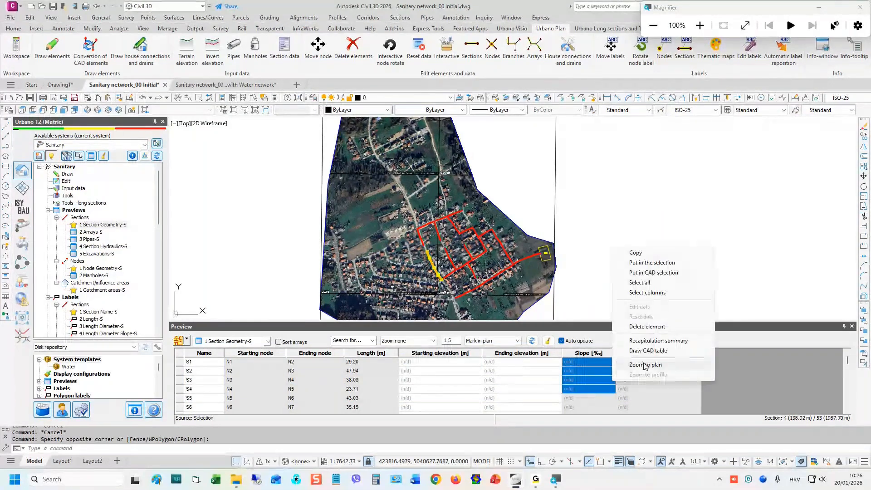
# - Mark the Starting elevation cells of S1 to S4 and examine which editing commands are available for them
pyautogui.moveTo(370, 362); pyautogui.dragTo(369, 380)
pyautogui.moveTo(438, 362); pyautogui.dragTo(440, 388)
pyautogui.rightClick(441, 384)
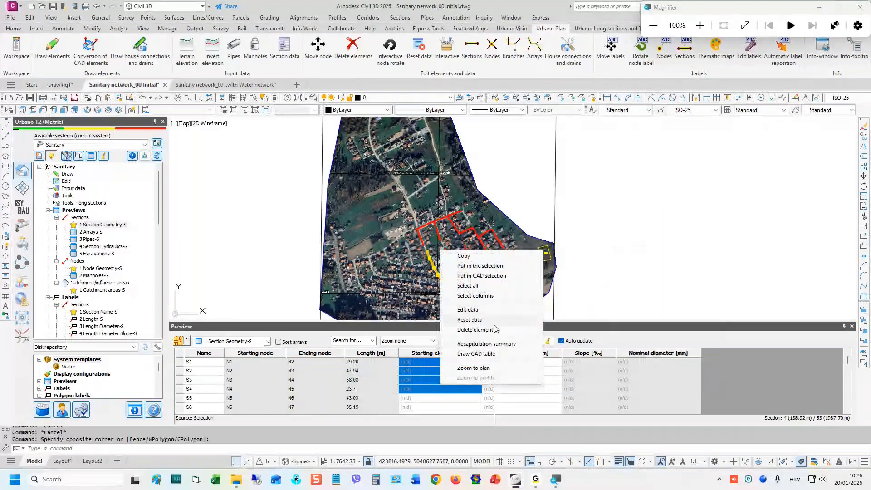
pyautogui.click(390, 387)
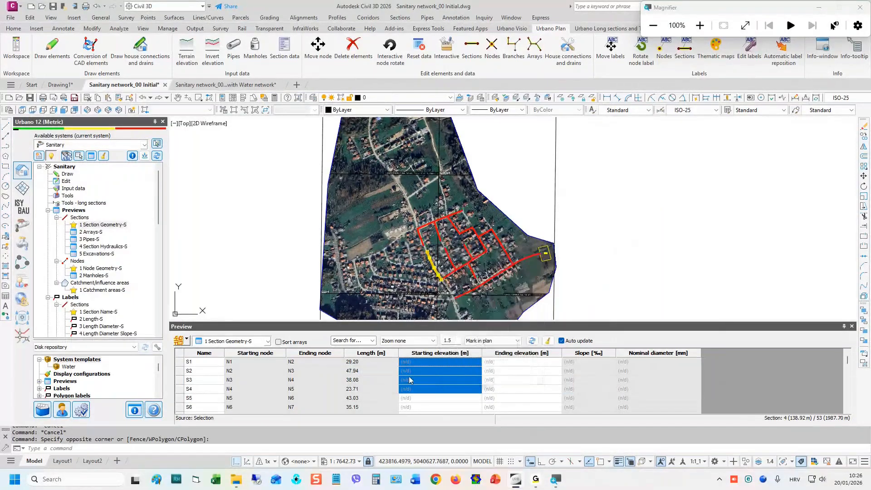
pyautogui.click(203, 362)
pyautogui.click(204, 361)
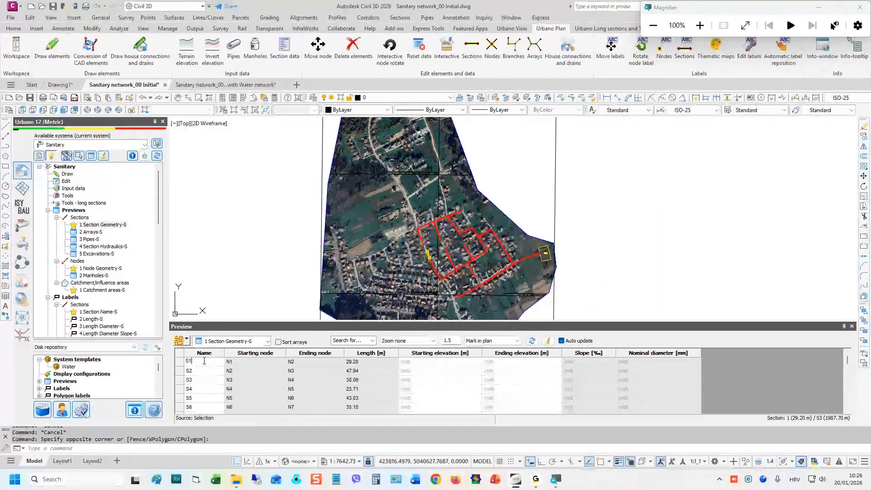
pyautogui.press('Escape')
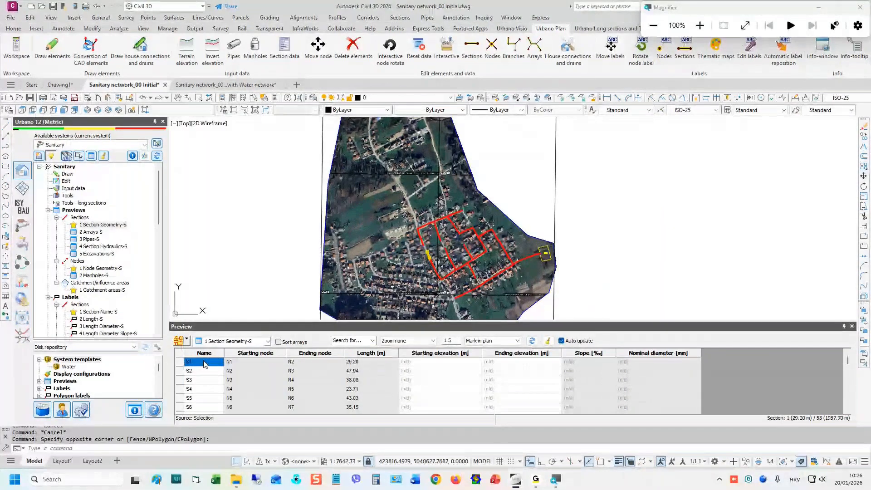
# - Switch the docked preview from section data to 1 Node Geometry-S
pyautogui.click(236, 342)
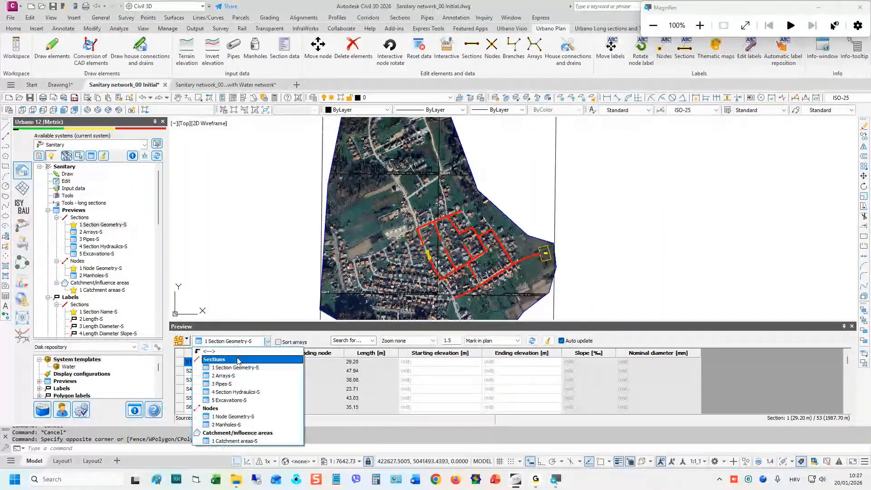
pyautogui.click(244, 415)
pyautogui.click(248, 341)
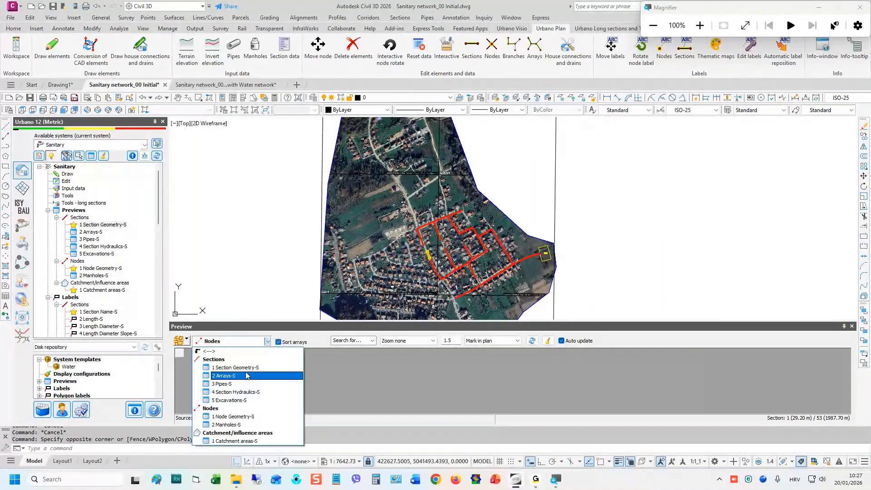
pyautogui.click(247, 415)
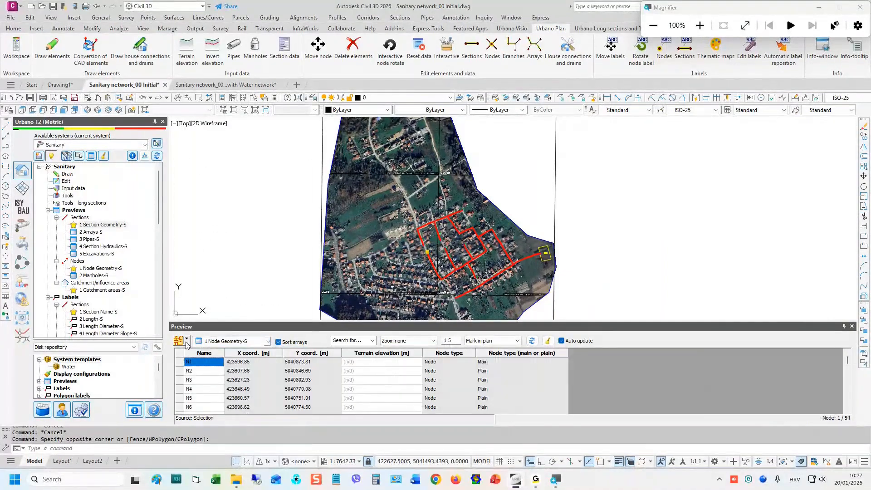
# - Filter the node preview with a node-to-node selection from N38 to the end of the northern branch
pyautogui.rightClick(199, 363)
pyautogui.click(217, 231)
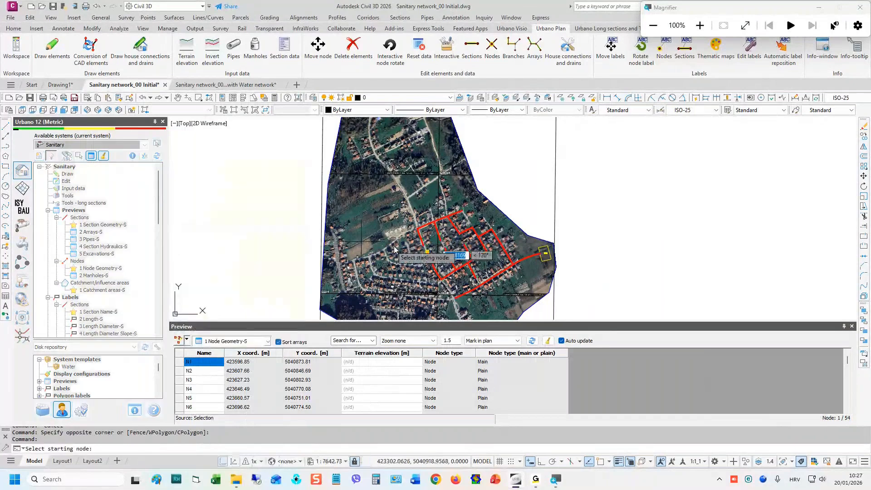
pyautogui.moveTo(501, 264); pyautogui.dragTo(451, 252, button='middle')
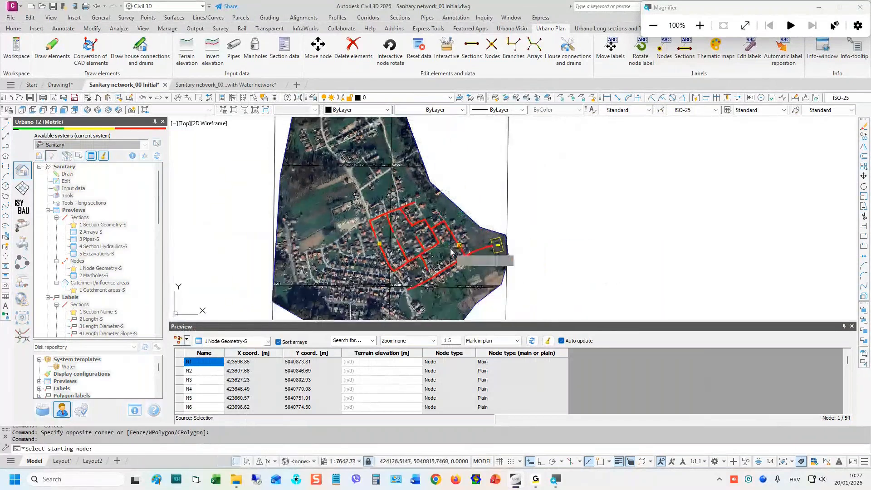
pyautogui.scroll(2, 406, 272)
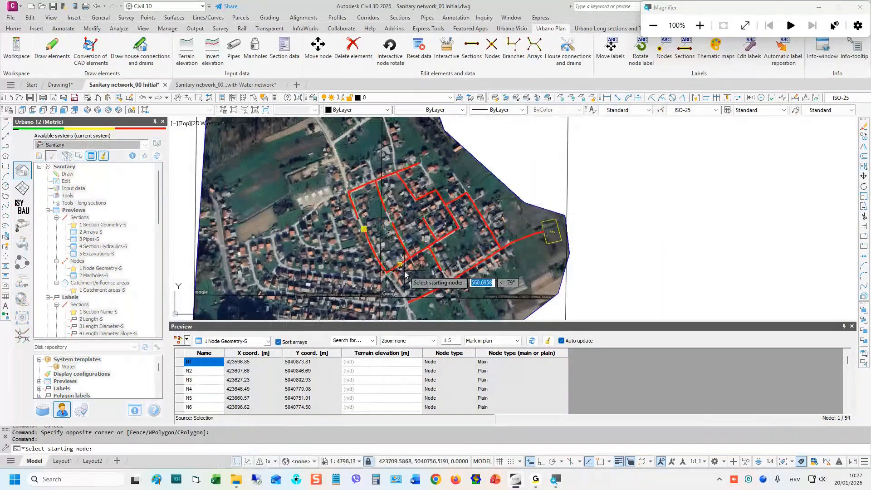
pyautogui.click(358, 223)
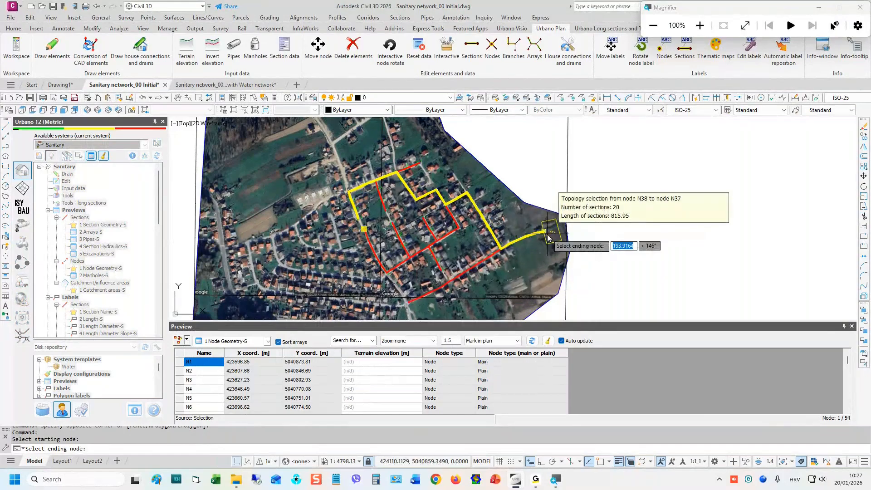
pyautogui.click(419, 165)
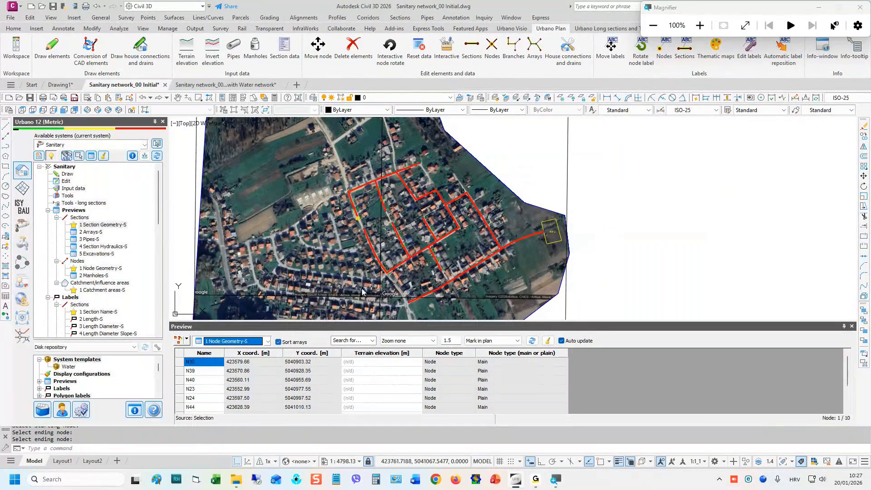
# - Select all filtered node rows to mark them on the plan, check the node count, and pick the terrain elevation cell of N23
pyautogui.click(179, 353)
pyautogui.moveTo(817, 417); pyautogui.dragTo(853, 419)
pyautogui.press('super+plus')
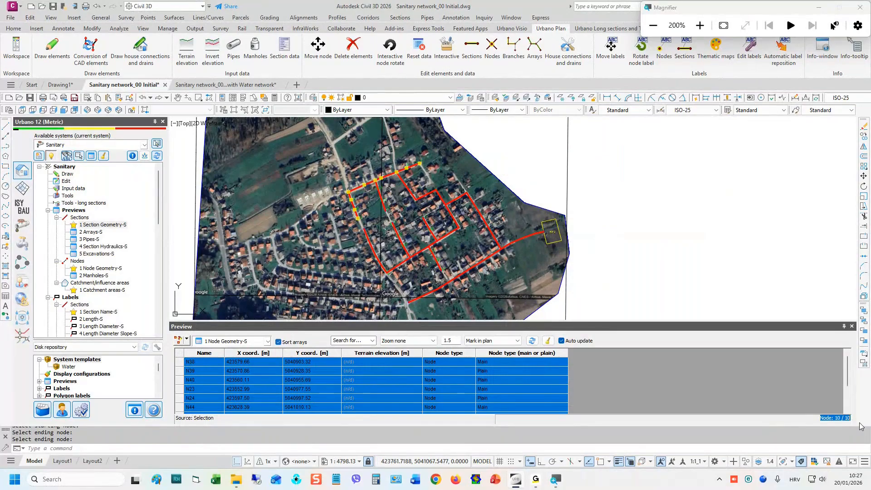
pyautogui.press('super+minus')
pyautogui.click(381, 389)
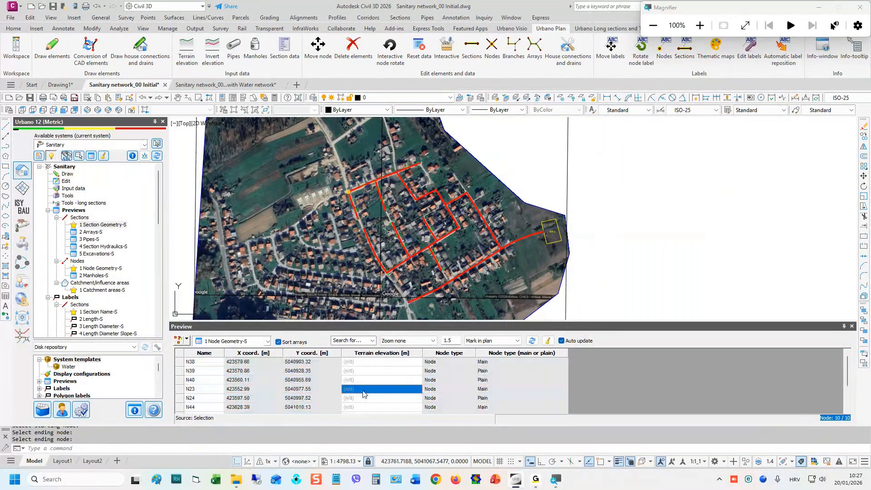
# - Restore the preview to the whole Sanitary network and switch it to 1 Section Geometry-S
pyautogui.click(187, 339)
pyautogui.click(218, 197)
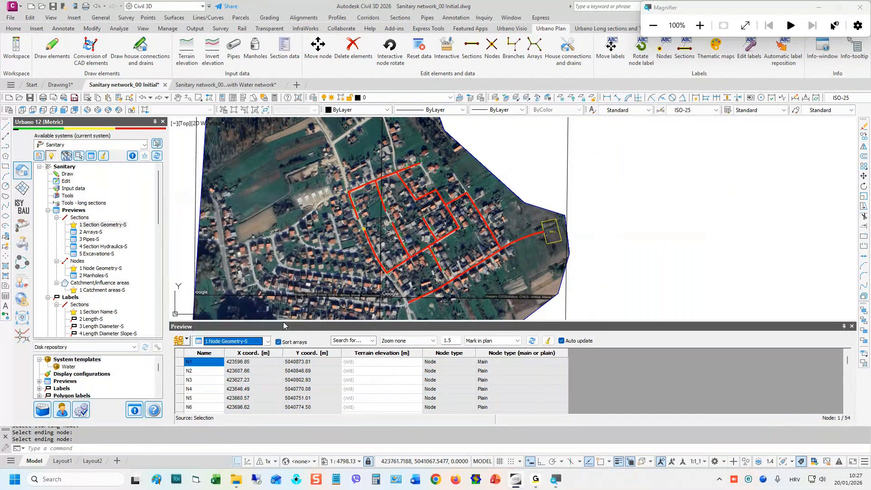
pyautogui.click(259, 341)
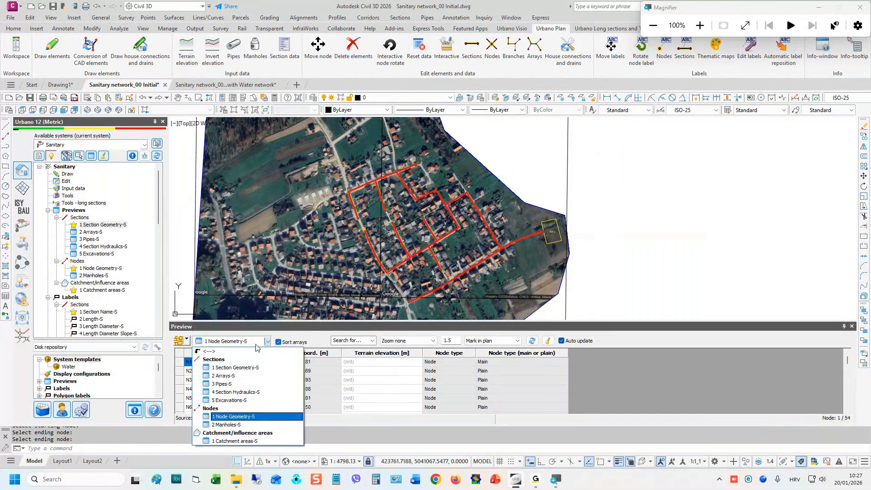
pyautogui.click(255, 368)
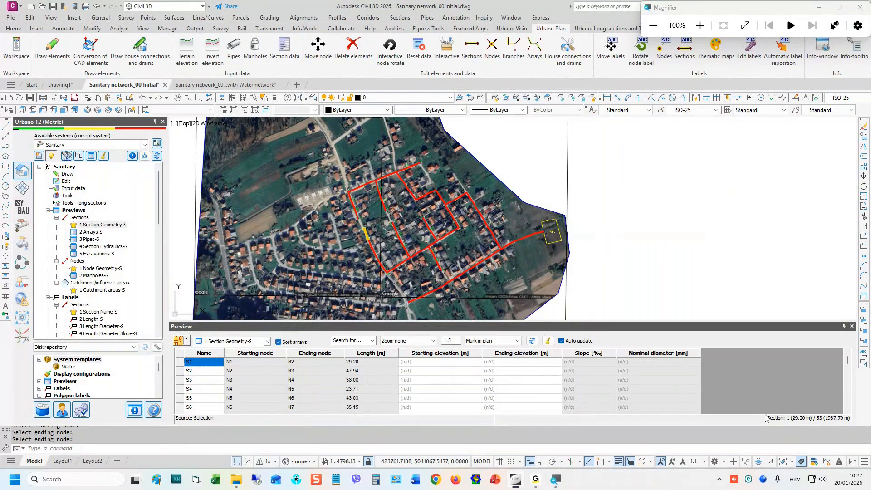
# - Examine the number and total length of the sections, and locate section S4 on the plan
pyautogui.press('super+plus')
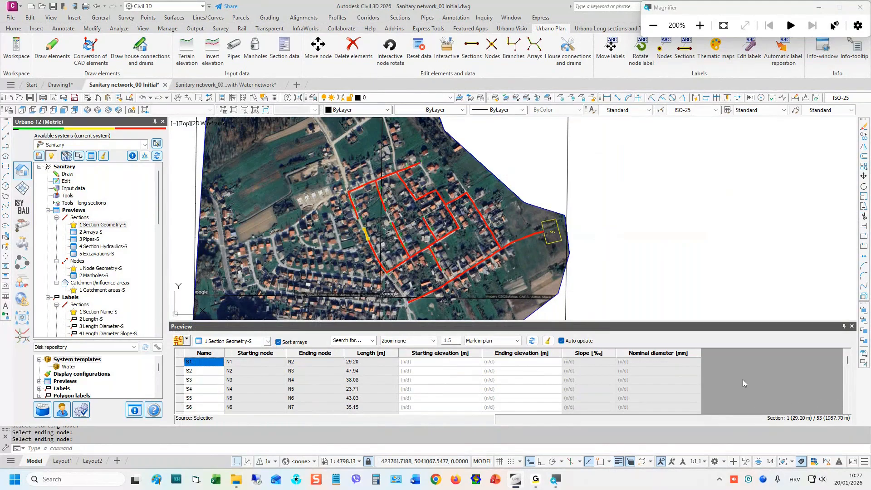
pyautogui.press('super+minus')
pyautogui.press('super+plus')
pyautogui.press('super+minus')
pyautogui.click(502, 380)
pyautogui.click(361, 388)
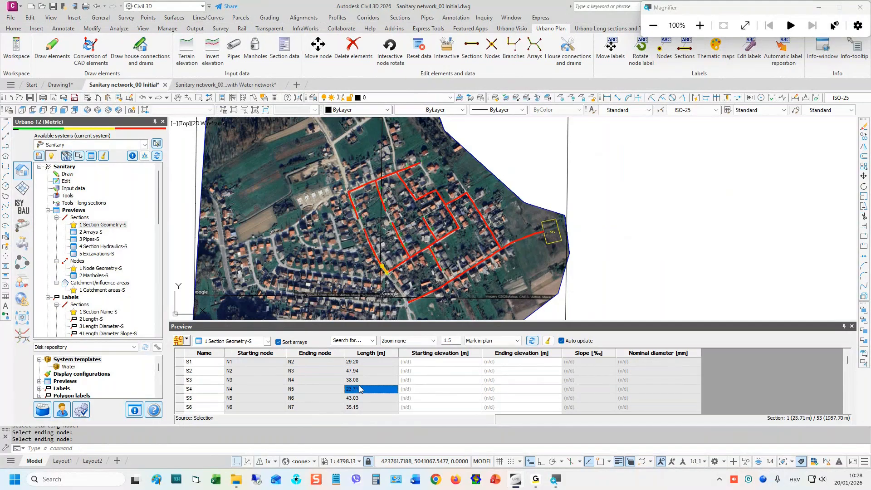
# - Switch the preview back to 1 Node Geometry-S and cancel the stray selection windows in the drawing
pyautogui.click(247, 343)
pyautogui.click(231, 400)
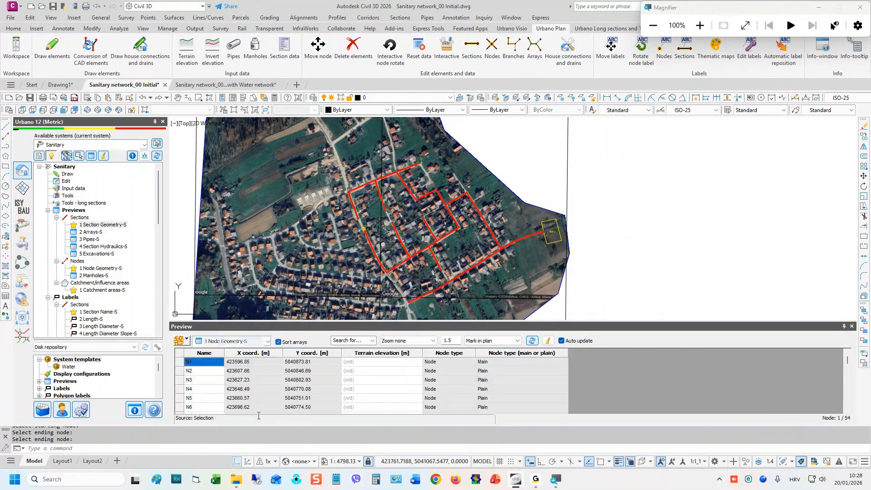
pyautogui.click(672, 274)
pyautogui.press('Escape')
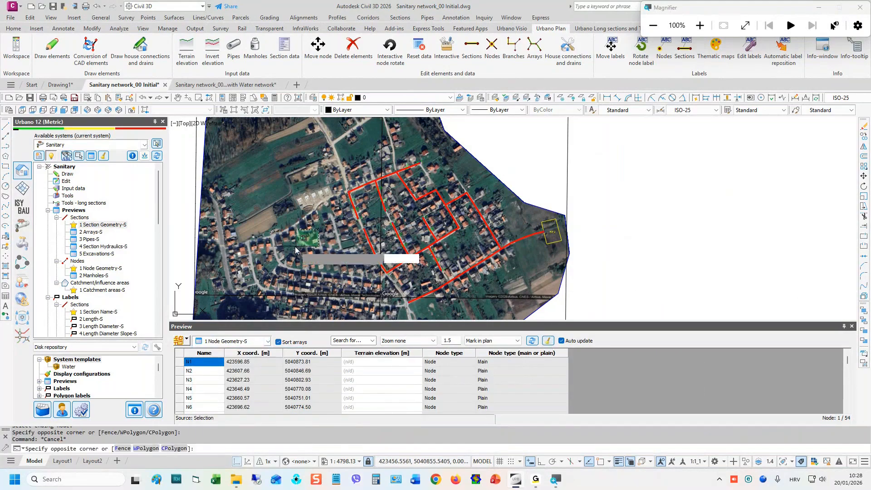
pyautogui.press('Escape')
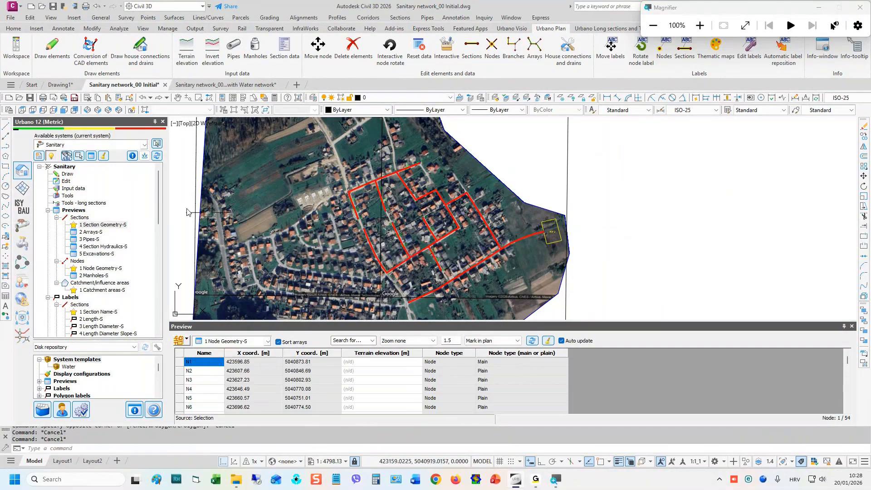
# - Open the Terrain elevation data input for the Sanitary system and move its dialog clear of the network
pyautogui.click(81, 192)
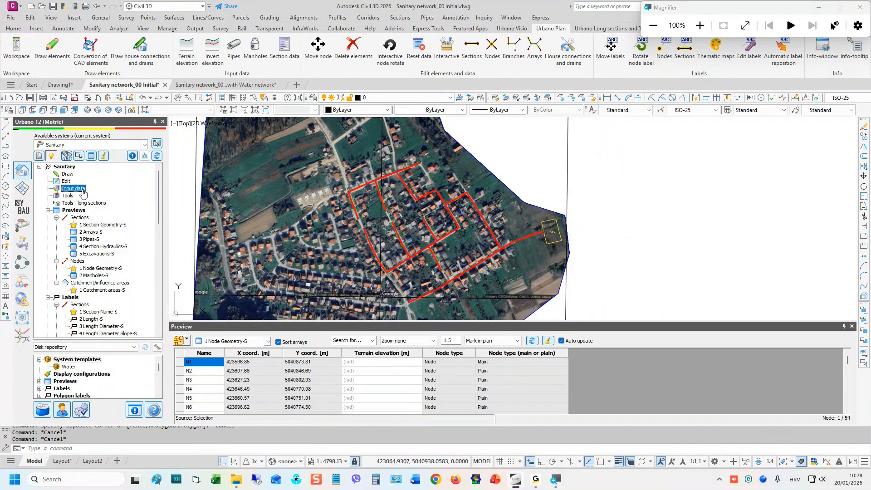
pyautogui.rightClick(83, 192)
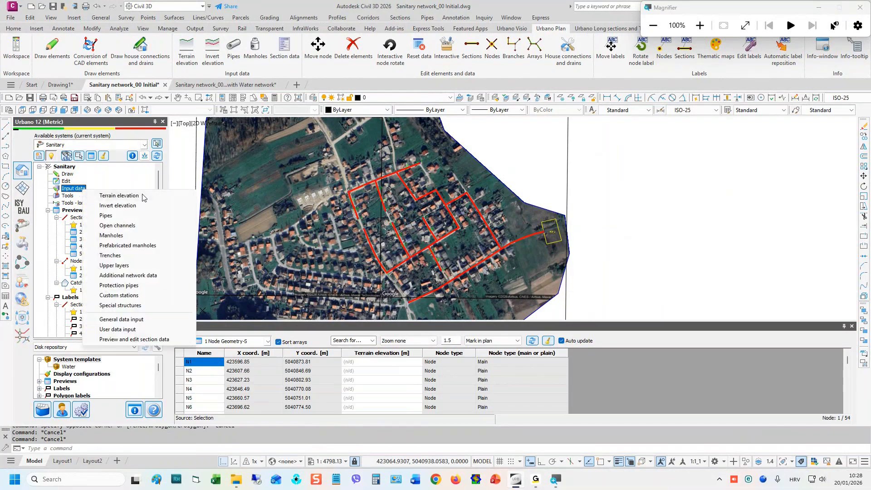
pyautogui.click(119, 196)
pyautogui.moveTo(455, 131); pyautogui.dragTo(700, 135)
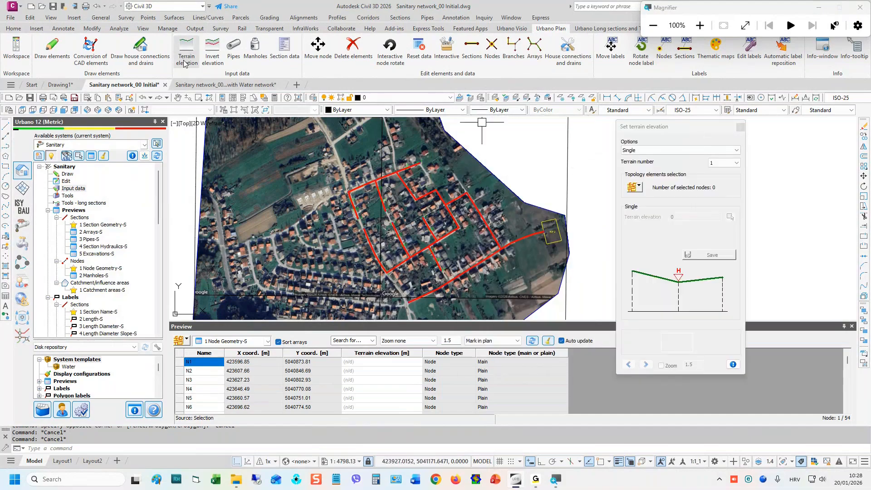
pyautogui.press('super+plus')
pyautogui.press('super+minus')
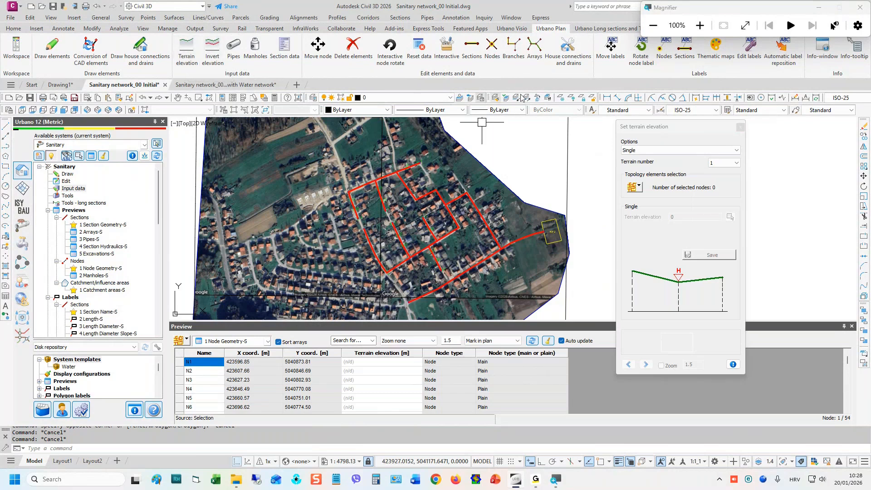
pyautogui.click(671, 133)
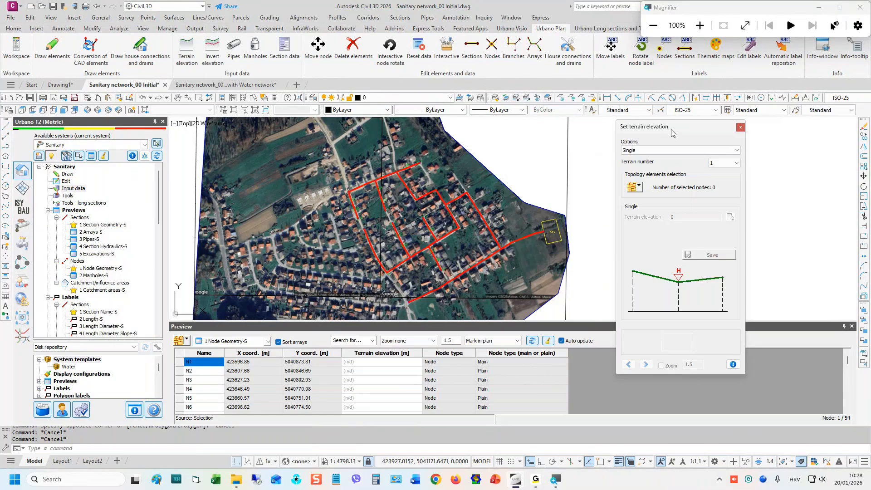
# - Set the terrain elevation option to Using digital terrain model and select all nodes of the active system
pyautogui.click(660, 151)
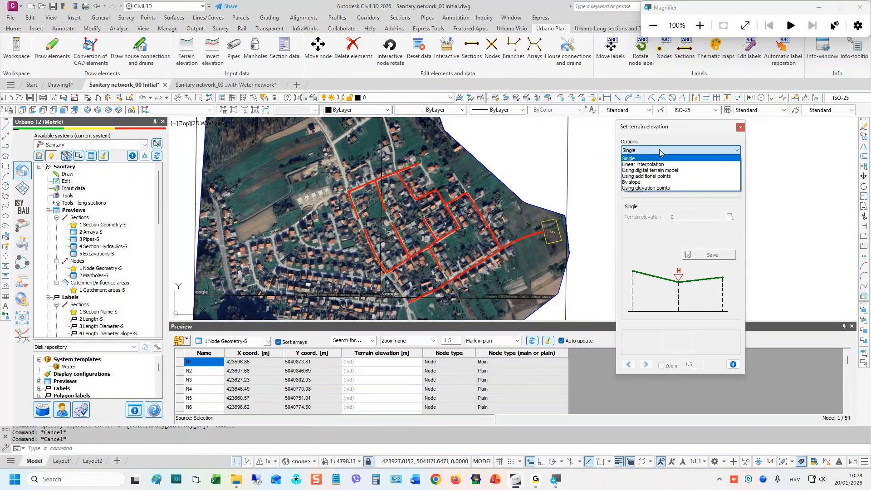
pyautogui.press('super+plus')
pyautogui.click(669, 171)
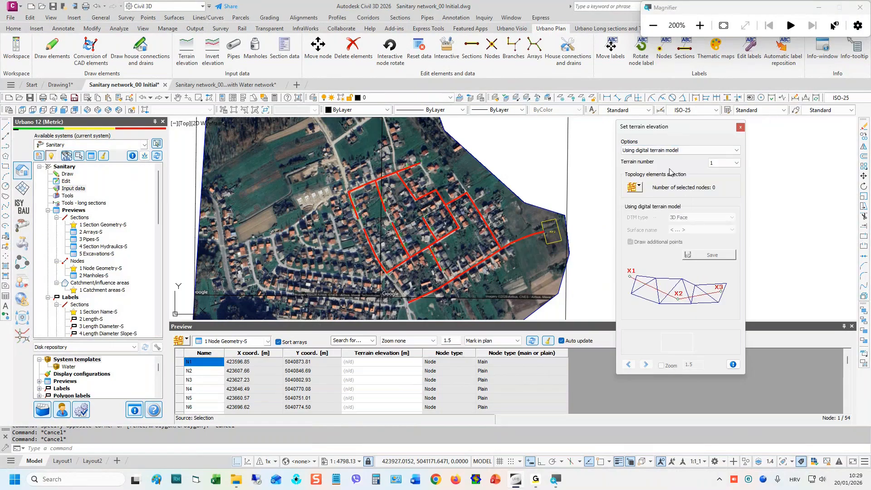
pyautogui.click(633, 189)
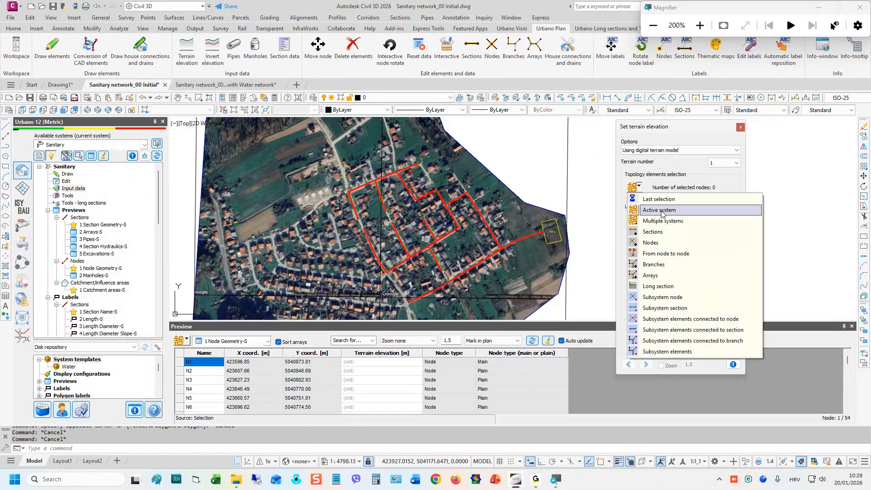
pyautogui.click(661, 176)
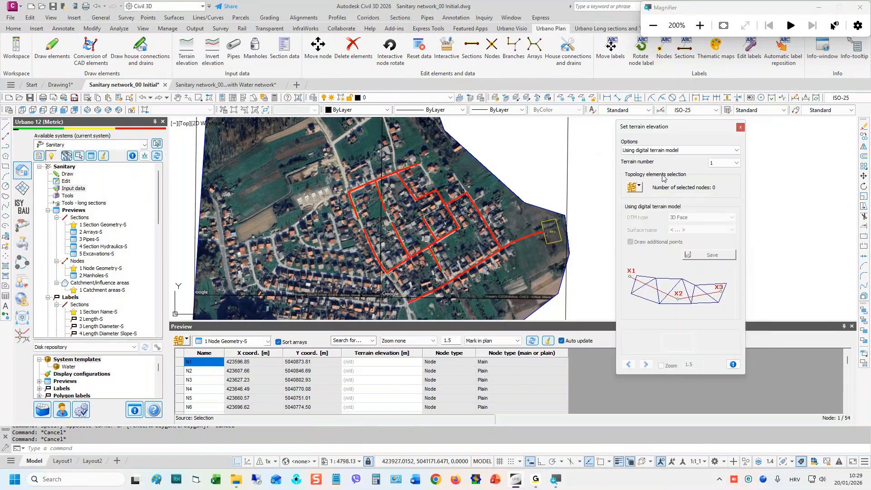
pyautogui.click(632, 188)
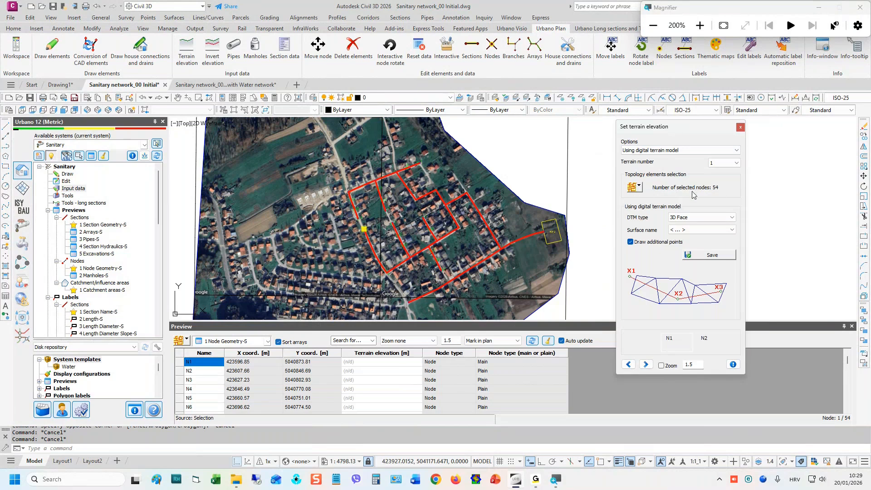
# - Close the Magnifier window
pyautogui.press('super+minus')
pyautogui.press('super+plus')
pyautogui.press('super+minus')
pyautogui.click(856, 10)
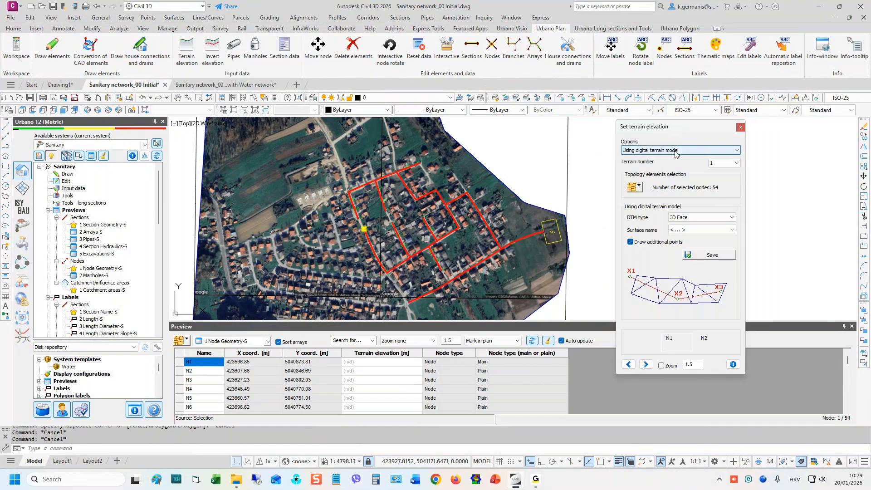
# - Set the DTM type for the selected Sanitary nodes to Terraform
pyautogui.click(640, 187)
pyautogui.click(662, 178)
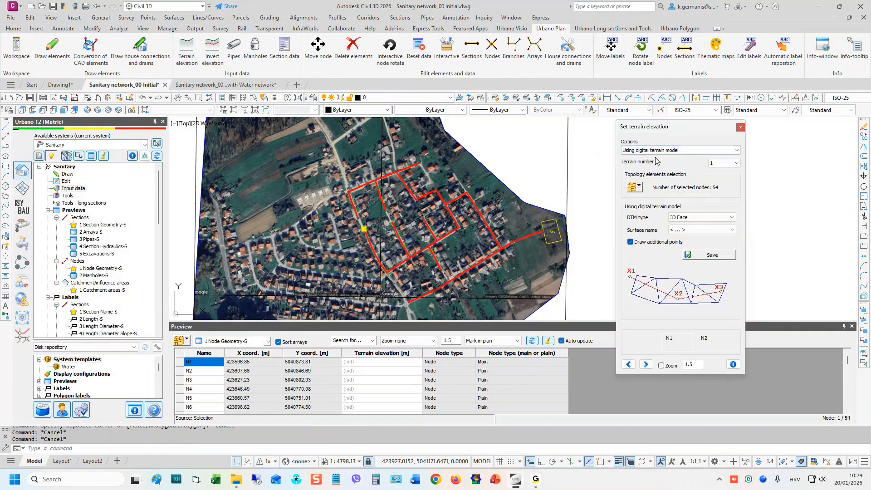
pyautogui.click(639, 187)
pyautogui.click(659, 211)
pyautogui.click(693, 216)
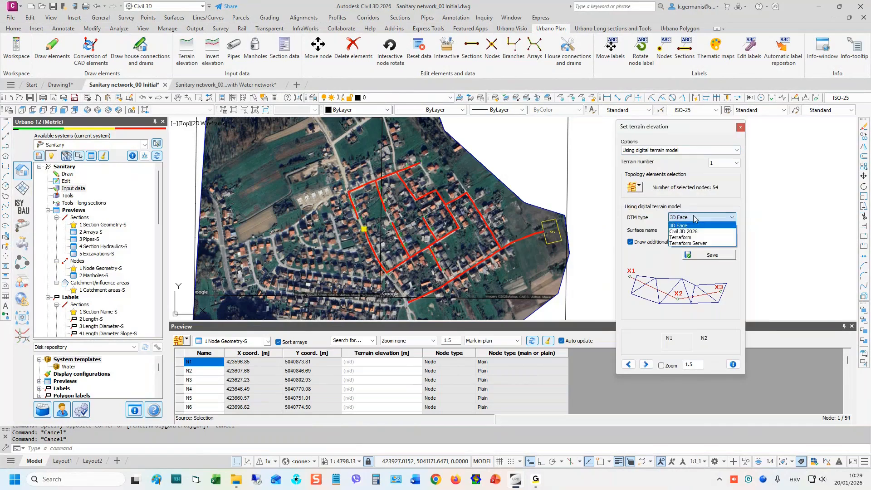
pyautogui.click(704, 238)
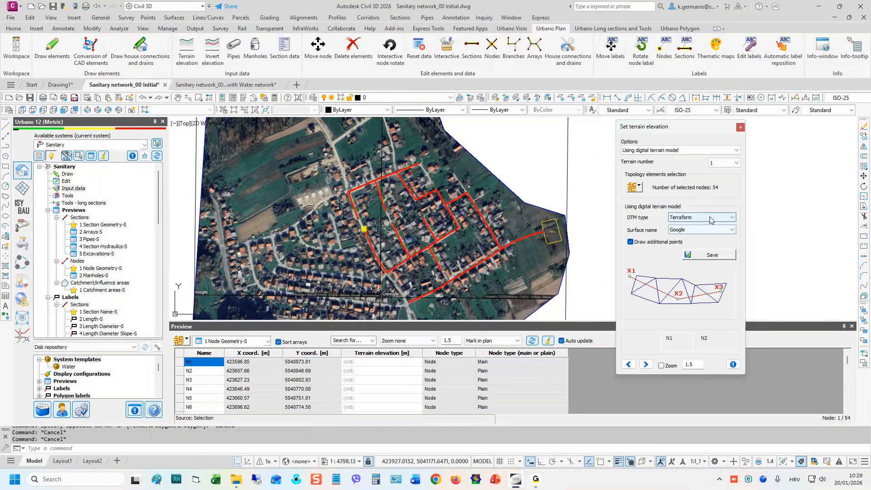
# - Check the available terrain surfaces, choose the Google surface, and save its elevations to the selected nodes
pyautogui.click(23, 188)
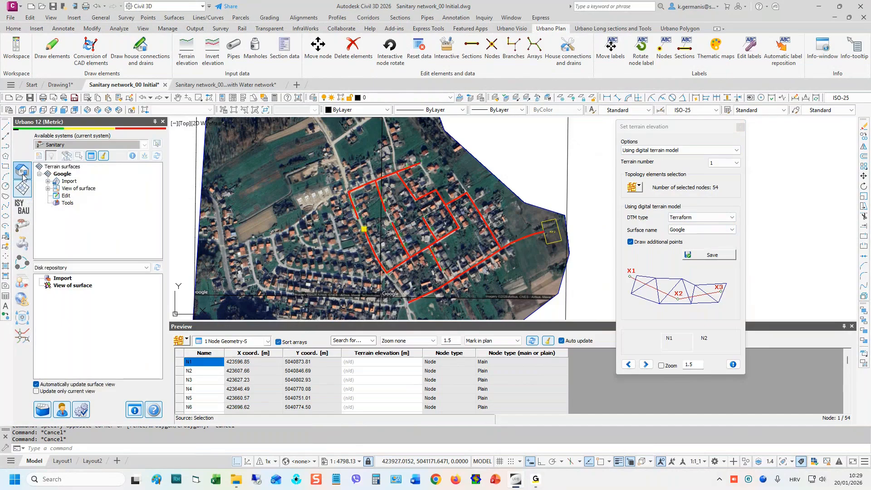
pyautogui.click(23, 170)
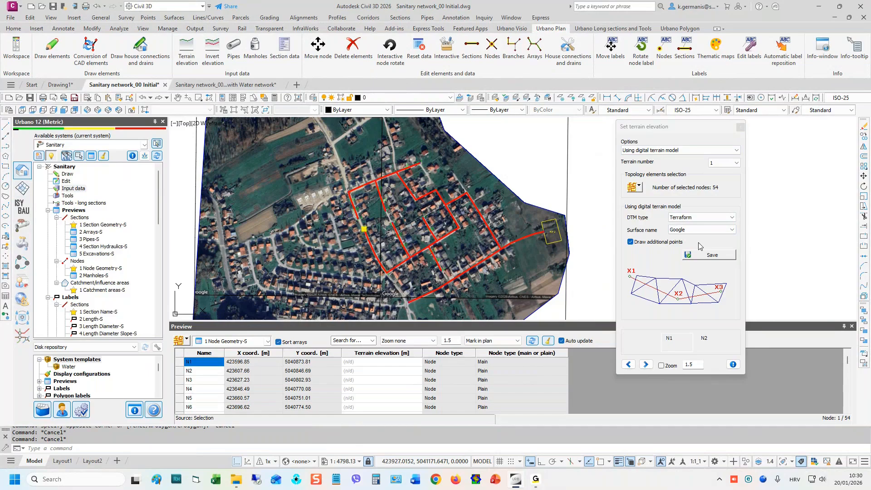
pyautogui.click(702, 230)
pyautogui.click(708, 235)
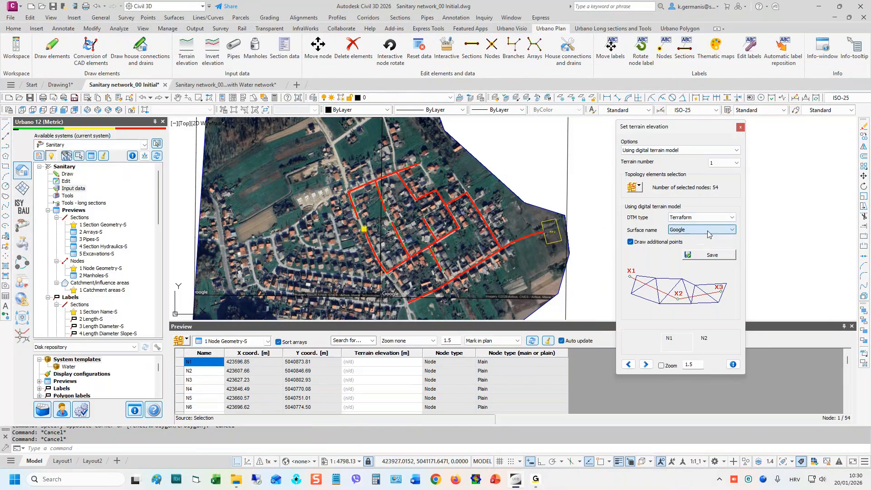
pyautogui.click(714, 256)
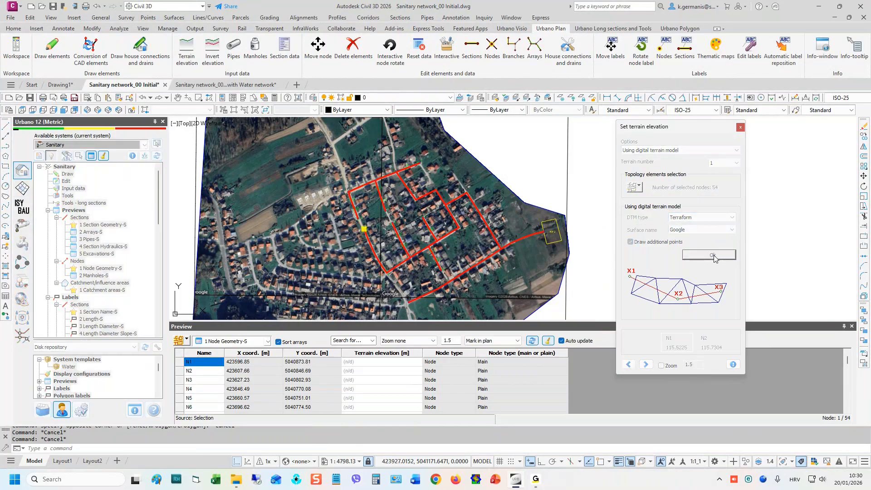
# - Examine the nodes' terrain elevations by sorting them in descending and ascending order, and return to sorting by name
pyautogui.click(396, 371)
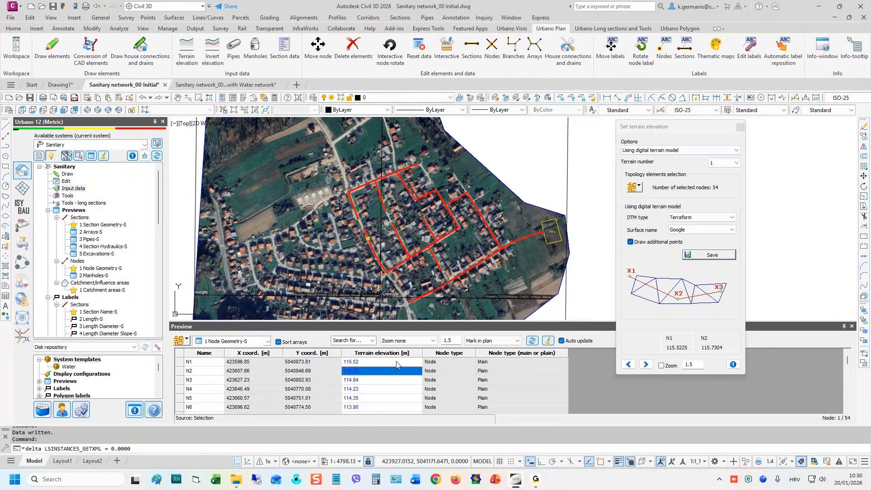
pyautogui.click(384, 356)
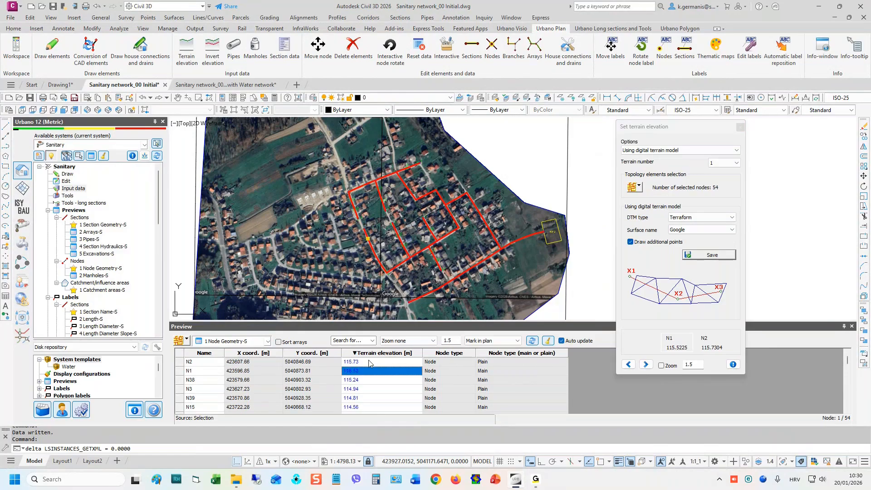
pyautogui.click(368, 363)
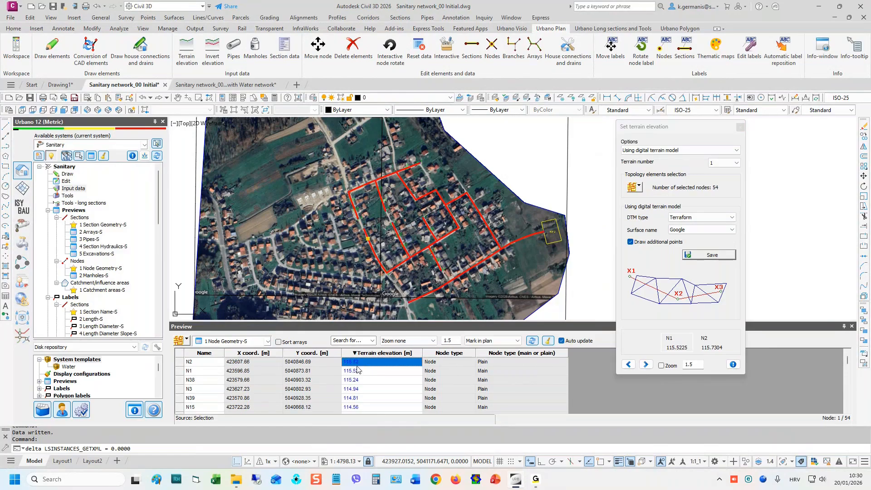
pyautogui.click(367, 354)
pyautogui.click(365, 371)
pyautogui.click(380, 353)
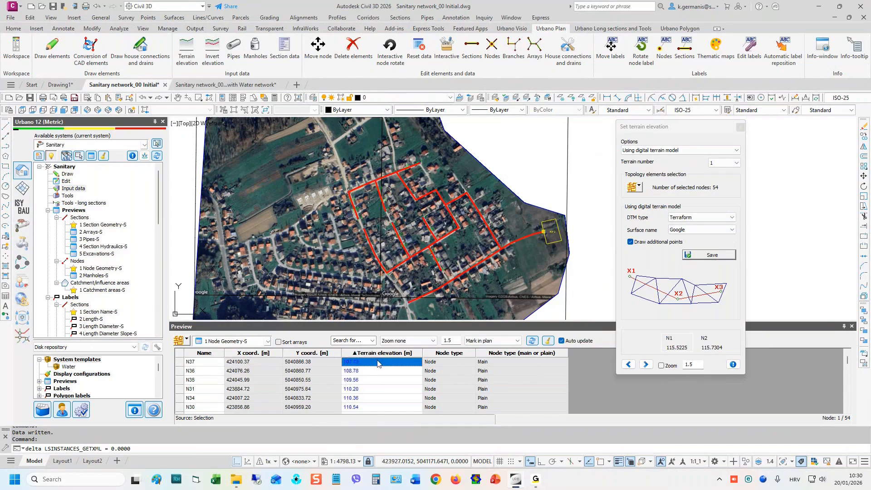
pyautogui.click(213, 354)
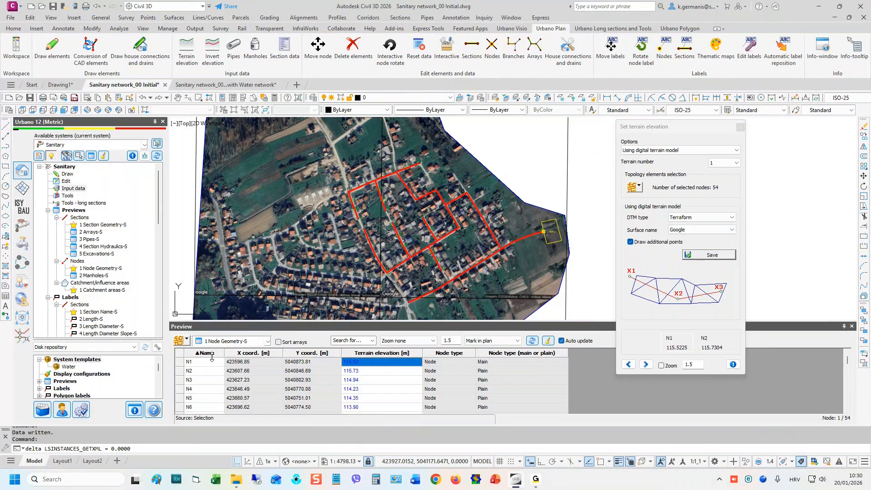
# - Close the Set terrain elevation dialog and the node preview
pyautogui.click(740, 127)
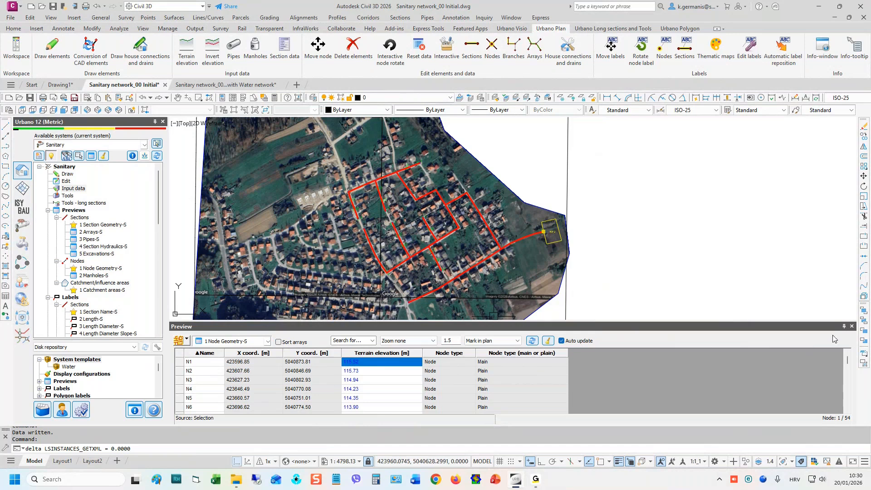
pyautogui.click(851, 326)
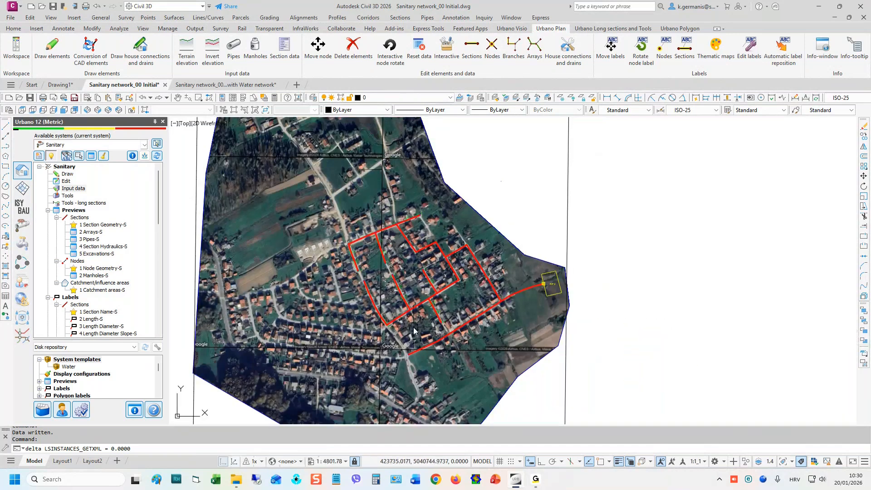
pyautogui.scroll(2, 413, 317)
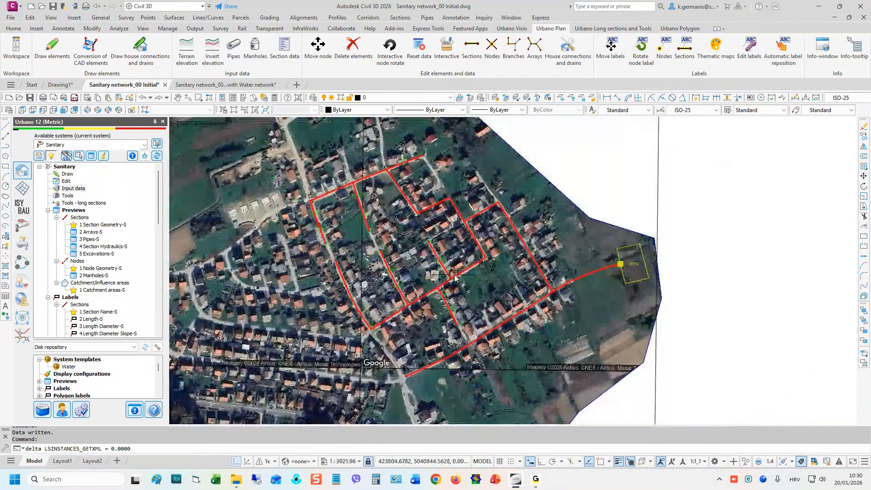
# - Review the Sanitary section label definitions, open 3 Length Diameter-S, and move its Labels dialog aside
pyautogui.moveTo(158, 216); pyautogui.dragTo(154, 265)
pyautogui.scroll(3, 136, 240)
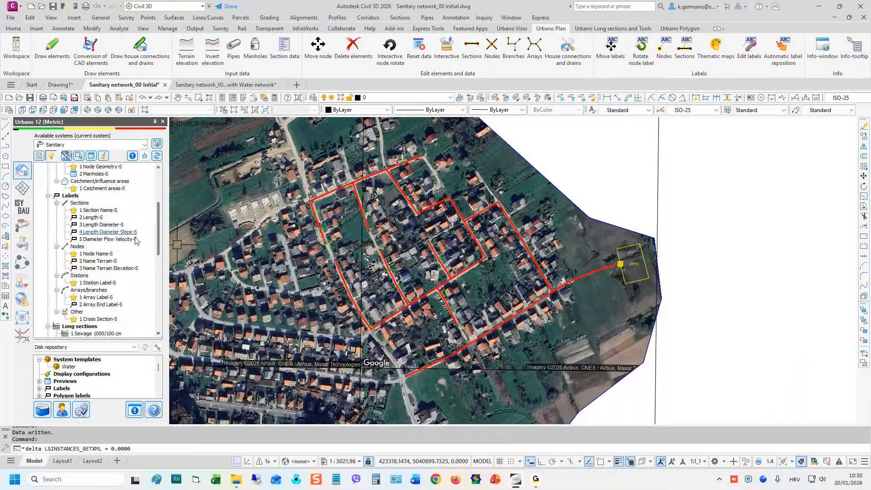
pyautogui.click(98, 209)
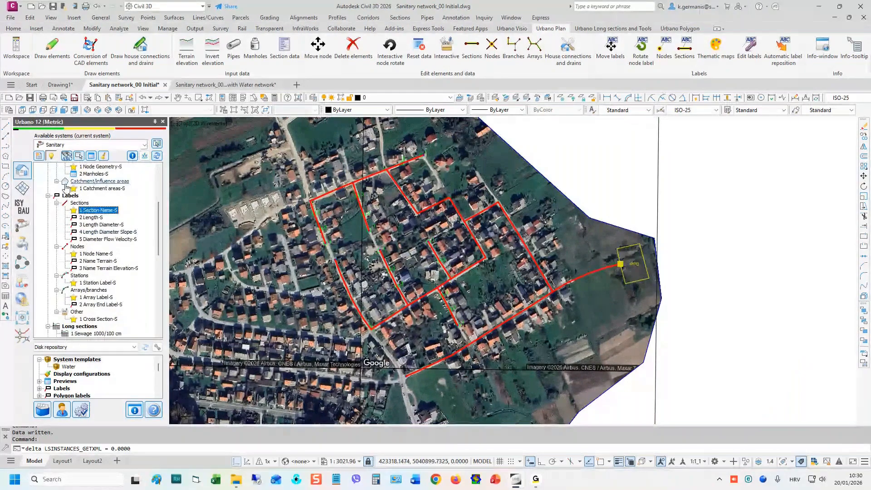
pyautogui.click(108, 225)
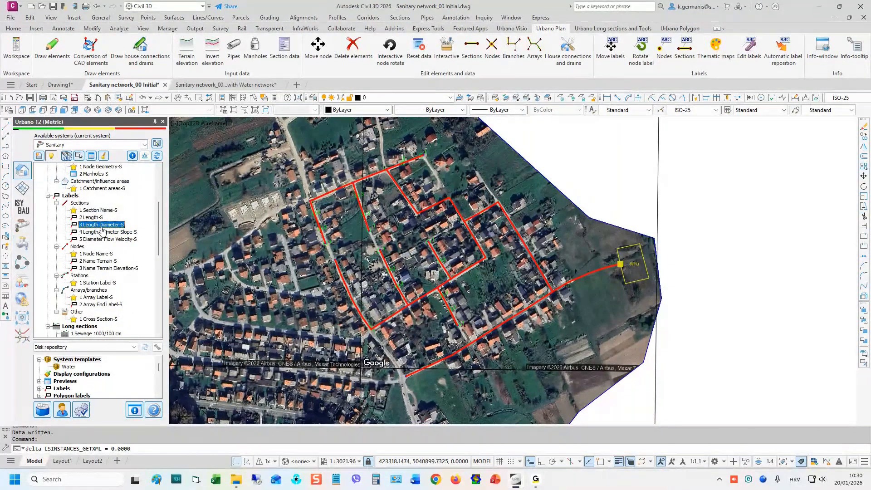
pyautogui.click(98, 211)
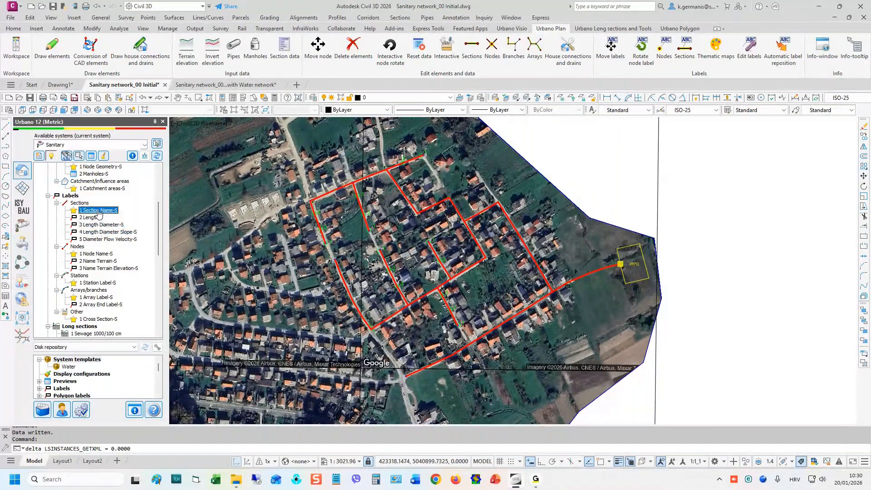
pyautogui.click(100, 226)
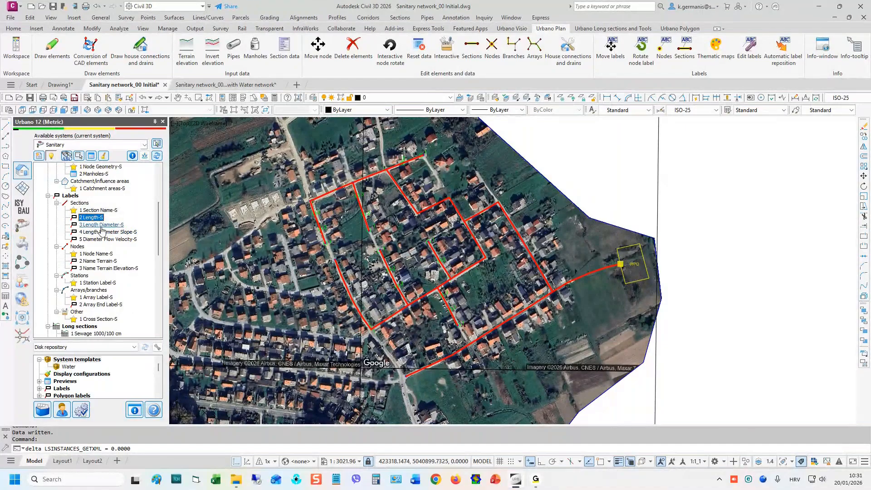
pyautogui.click(101, 232)
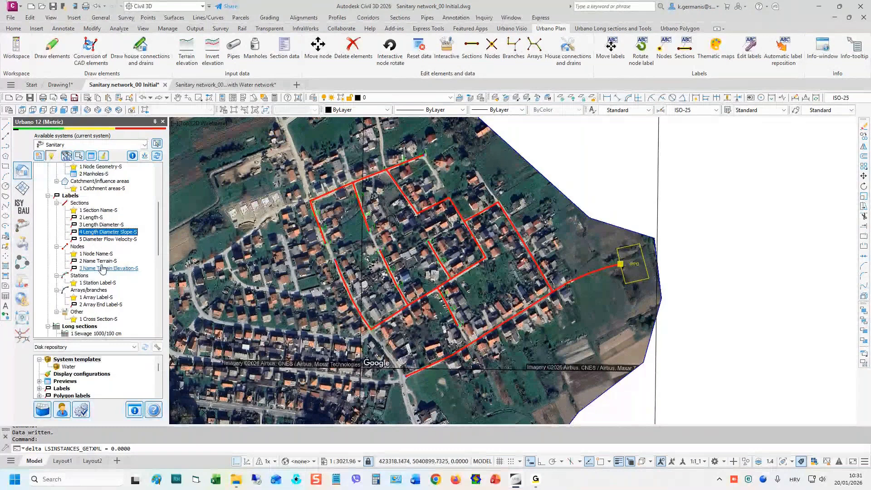
pyautogui.doubleClick(102, 224)
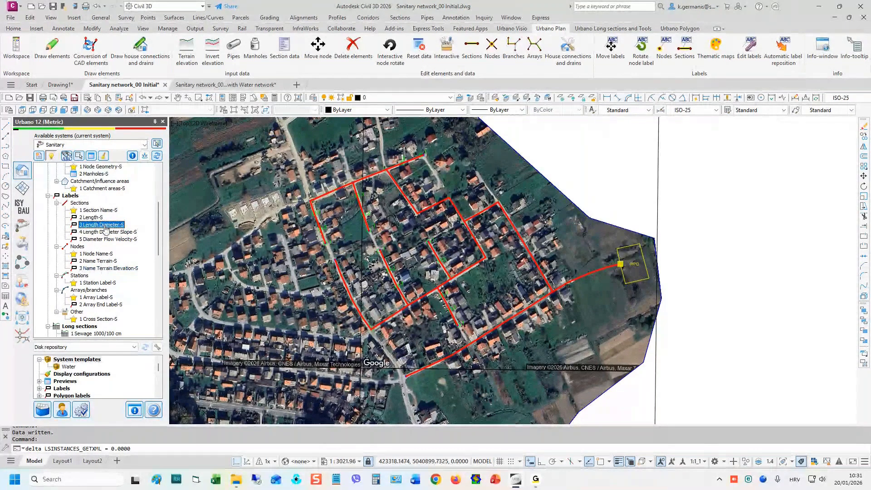
pyautogui.moveTo(442, 176); pyautogui.dragTo(288, 142)
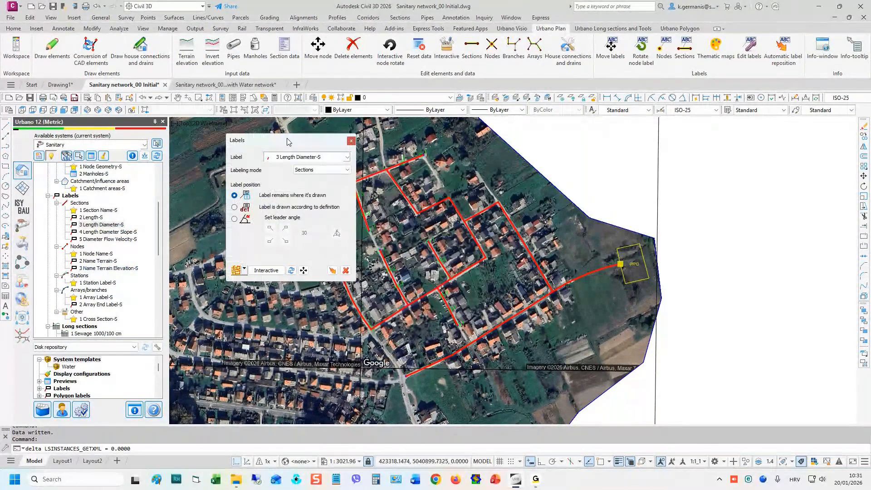
# - Draw the 3 Length Diameter-S labels on all sections of the active system and inspect them on the plan
pyautogui.click(244, 269)
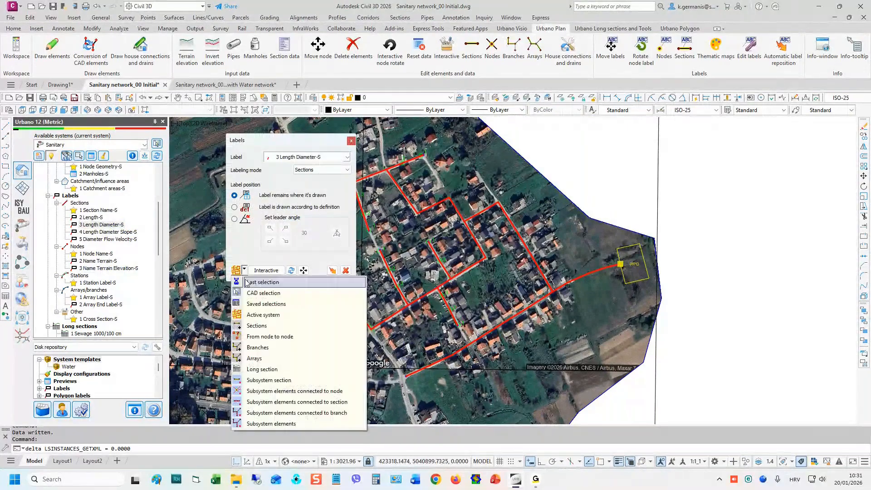
pyautogui.click(249, 318)
pyautogui.click(332, 272)
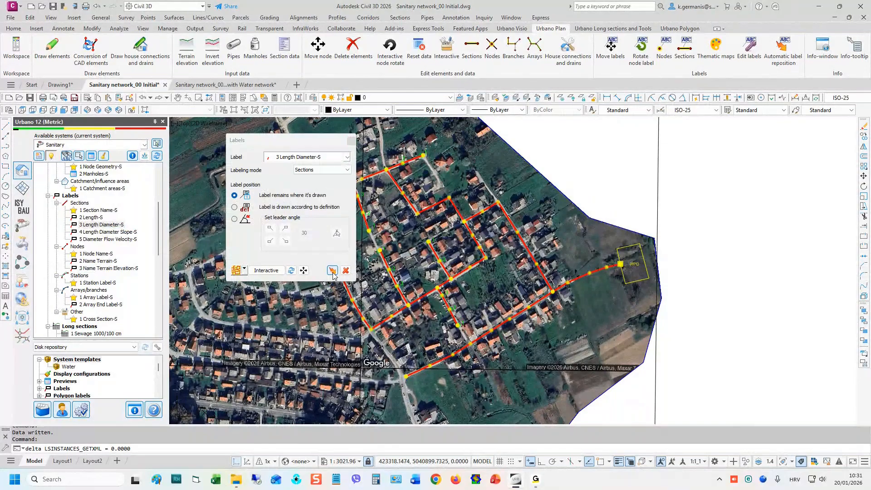
pyautogui.click(421, 214)
pyautogui.click(421, 214)
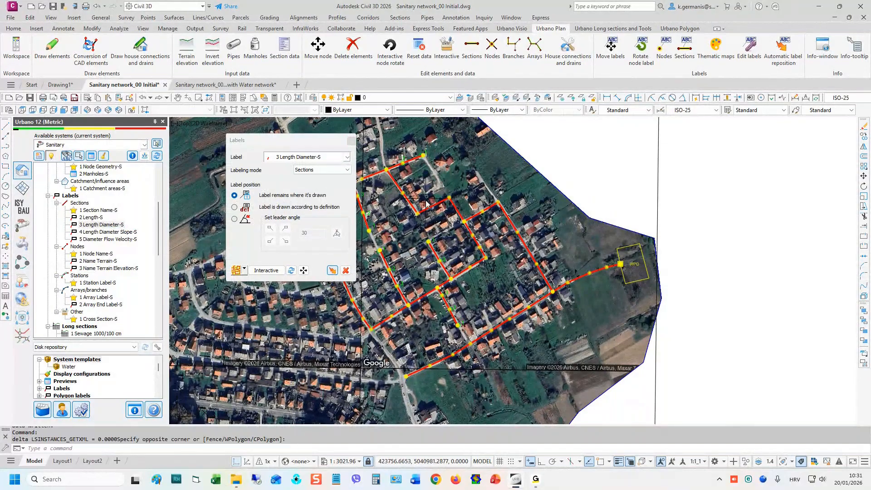
pyautogui.moveTo(433, 199)
pyautogui.mouseDown(button='middle')
pyautogui.moveTo(441, 186)
pyautogui.moveTo(455, 221)
pyautogui.mouseUp(button='middle')
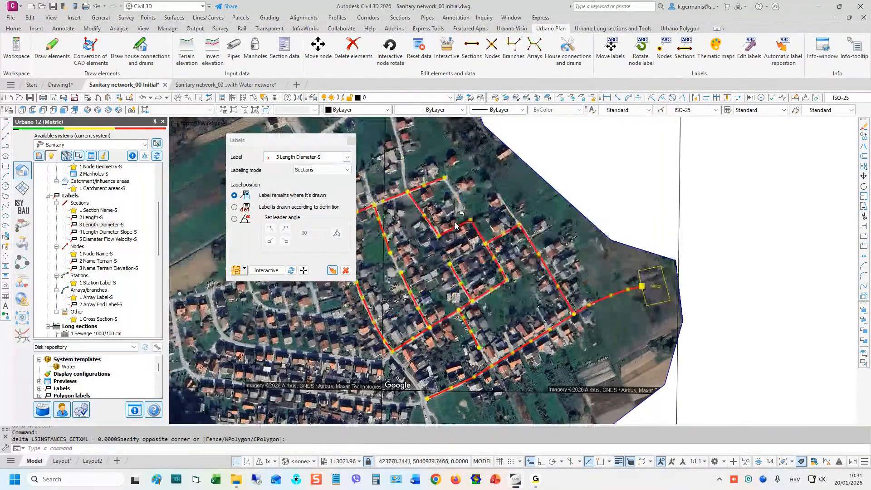
pyautogui.scroll(10, 457, 226)
pyautogui.moveTo(558, 250); pyautogui.dragTo(567, 260, button='middle')
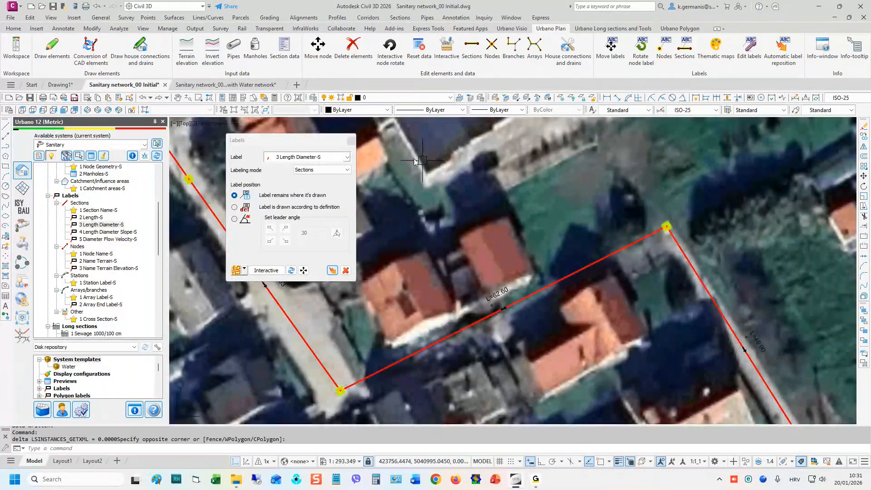
# - Draw the 3 Name Terrain Elevation-S labels on the nodes and inspect the label at node N29
pyautogui.click(336, 156)
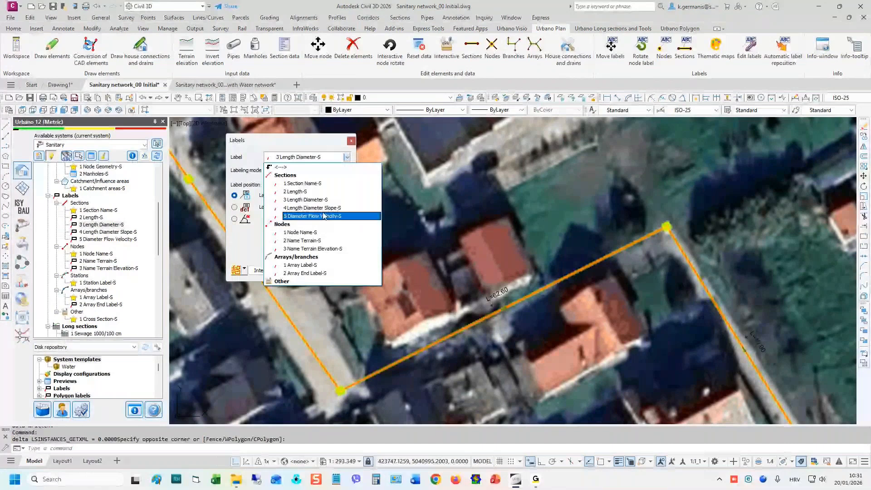
pyautogui.click(316, 248)
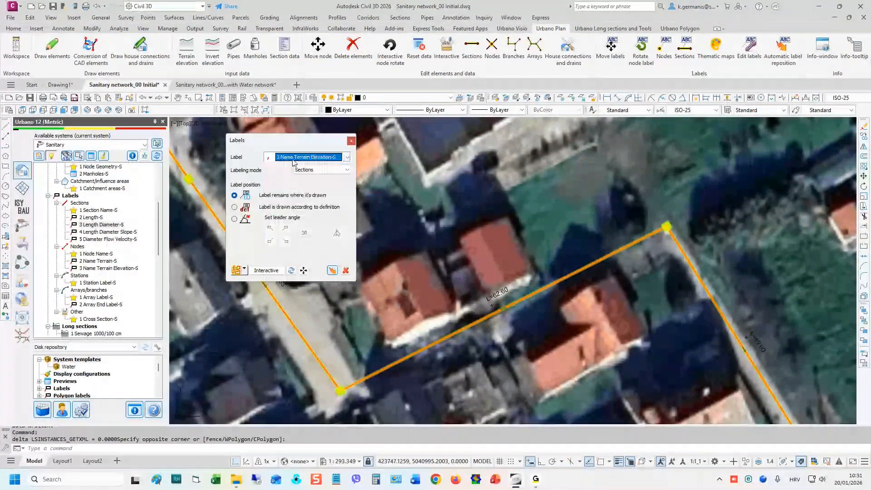
pyautogui.click(332, 270)
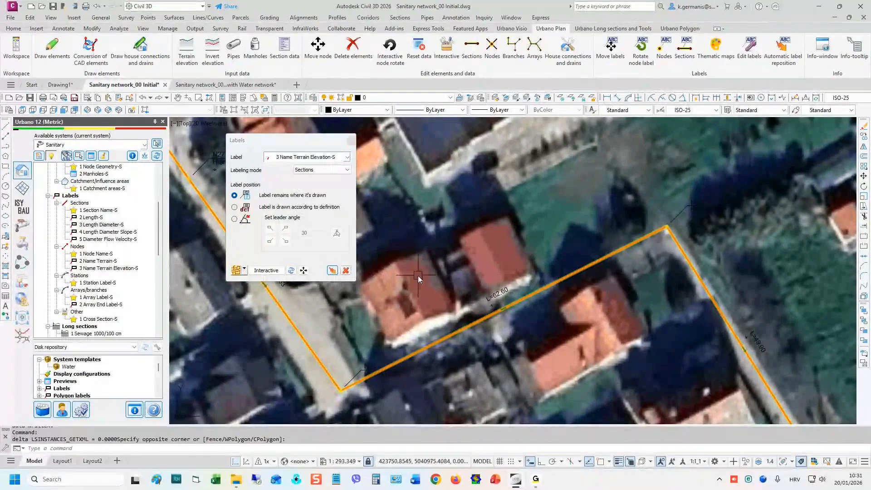
pyautogui.moveTo(690, 223)
pyautogui.mouseDown(button='middle')
pyautogui.moveTo(671, 255)
pyautogui.moveTo(452, 272)
pyautogui.mouseUp(button='middle')
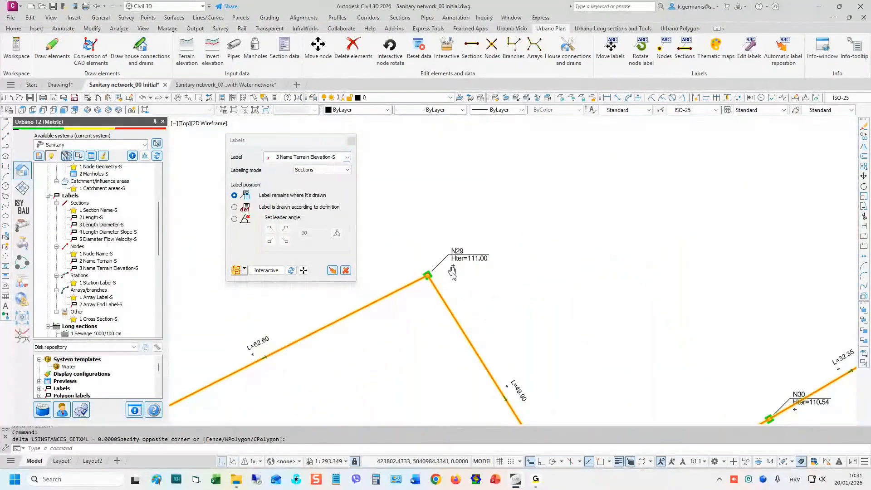
pyautogui.scroll(2, 453, 271)
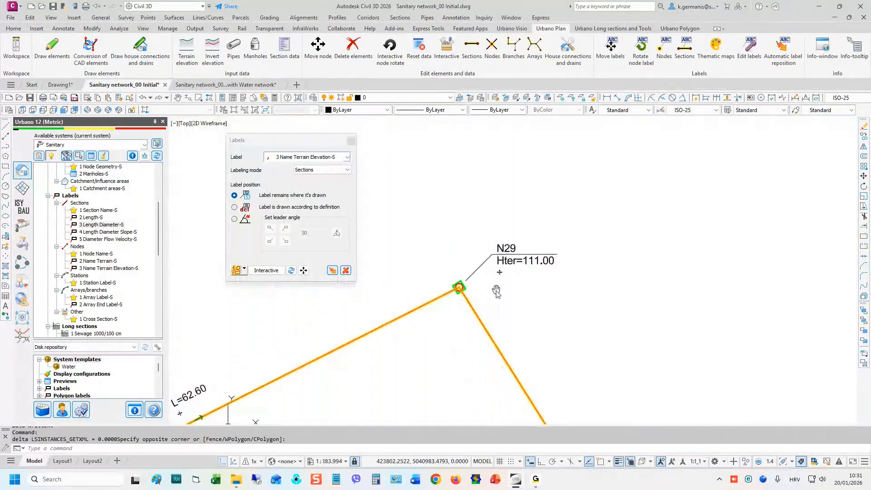
pyautogui.scroll(-2, 486, 200)
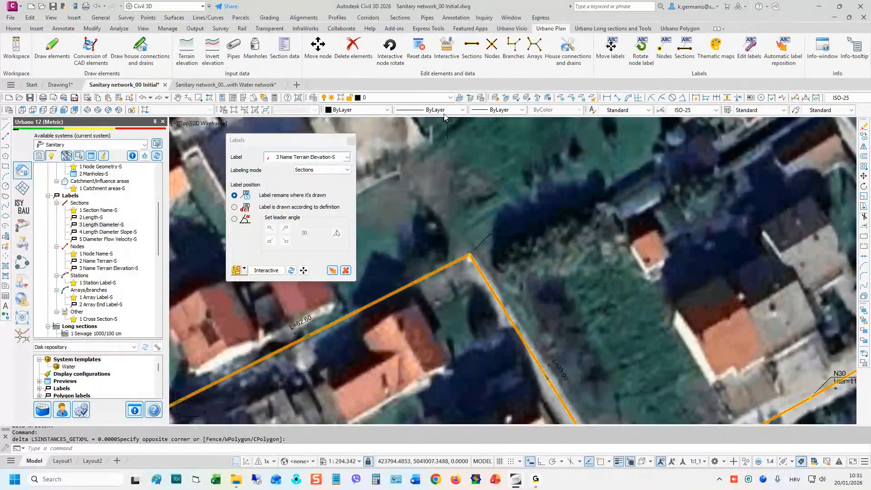
# - Turn off the GM Raster layer to hide the aerial image behind the network and its labels
pyautogui.click(426, 97)
pyautogui.click(333, 157)
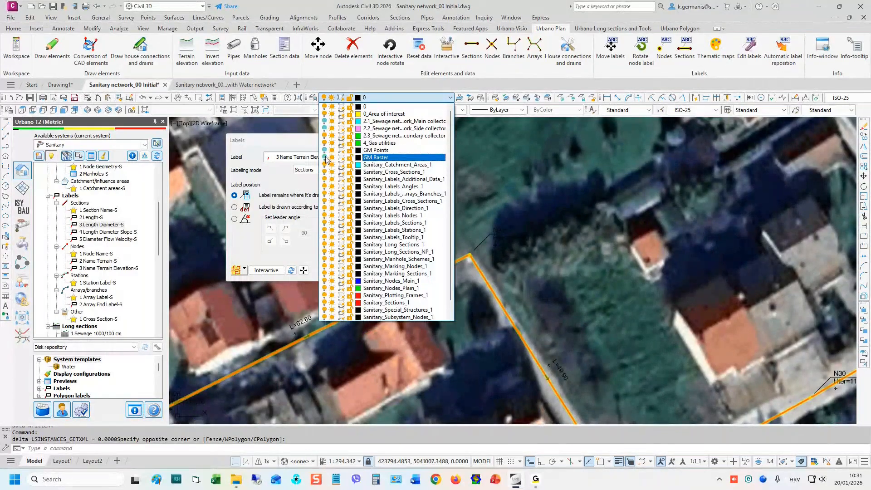
pyautogui.click(518, 194)
pyautogui.moveTo(499, 252); pyautogui.dragTo(686, 245, button='middle')
pyautogui.moveTo(525, 365); pyautogui.dragTo(550, 310, button='middle')
pyautogui.scroll(-3, 550, 310)
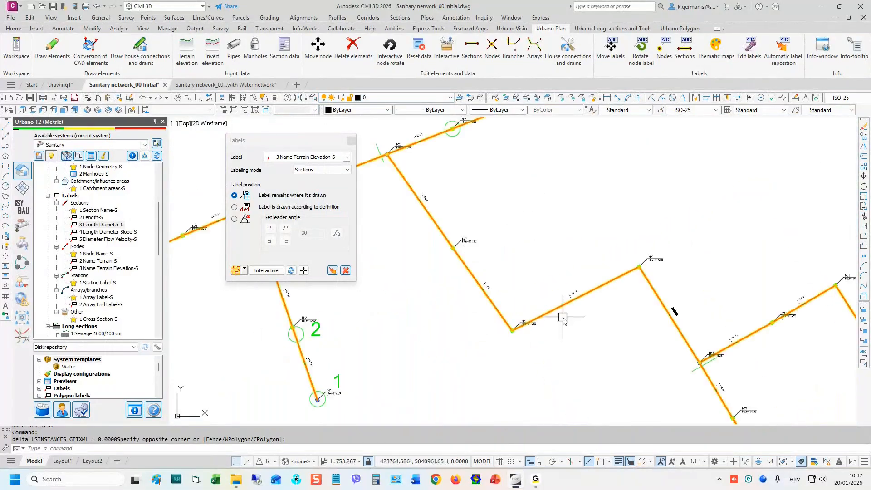
pyautogui.scroll(3, 562, 319)
pyautogui.moveTo(547, 310); pyautogui.dragTo(495, 284, button='middle')
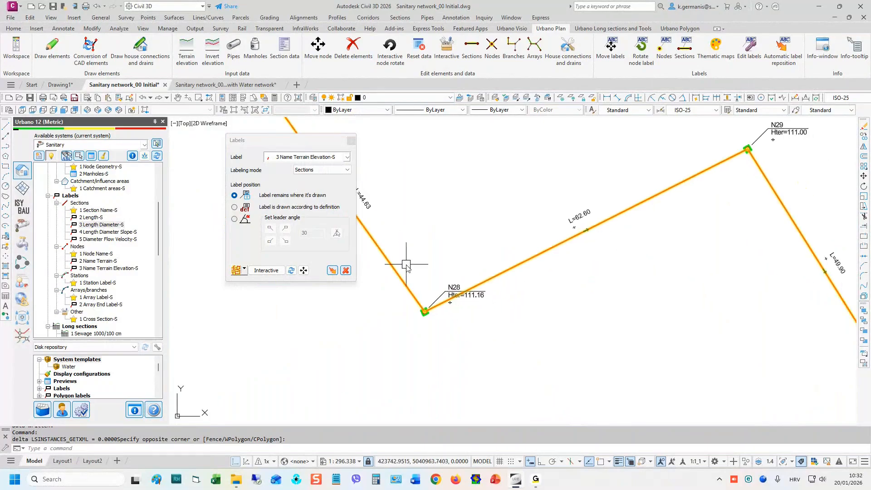
# - Move the label of node N28 below its node, clear of the pipe section, and close the Labels dialog
pyautogui.click(303, 269)
pyautogui.click(473, 302)
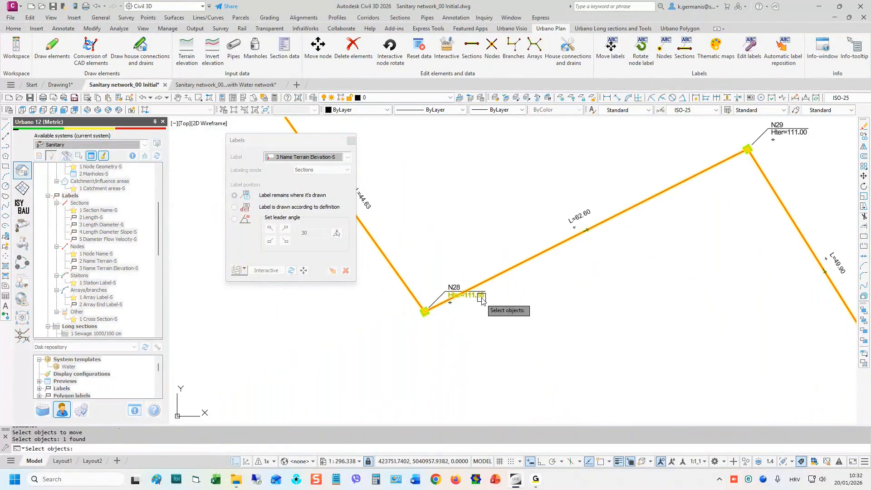
pyautogui.press('Return')
pyautogui.click(470, 298)
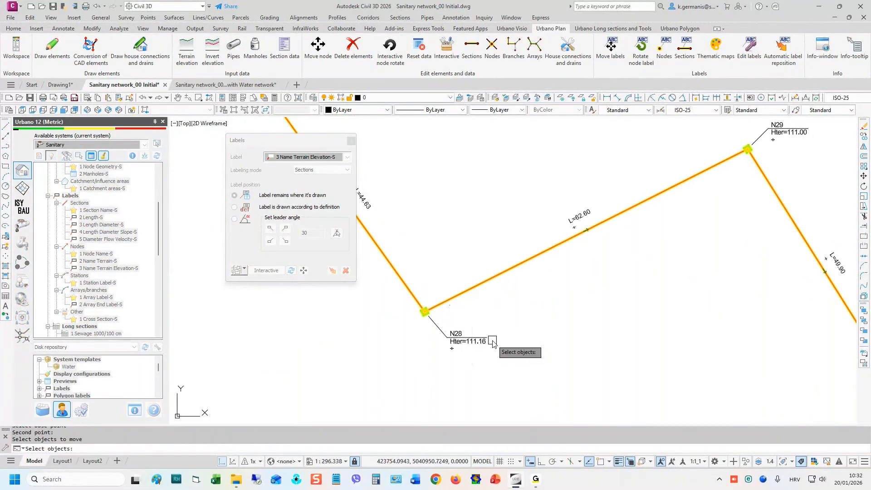
pyautogui.click(558, 319)
pyautogui.scroll(-5, 529, 274)
pyautogui.moveTo(467, 239); pyautogui.dragTo(561, 245, button='middle')
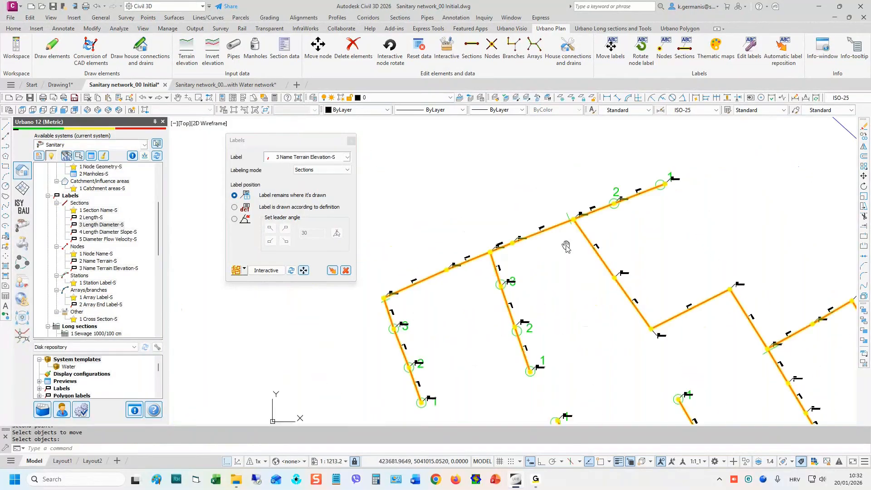
pyautogui.click(351, 140)
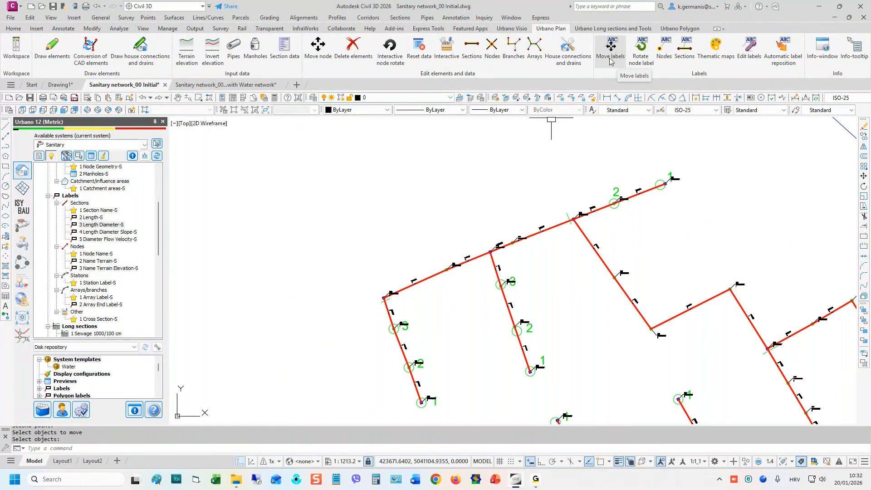
# - Move the labels of nodes N23, N24 and N44 together to the upper-left side of their nodes
pyautogui.click(603, 64)
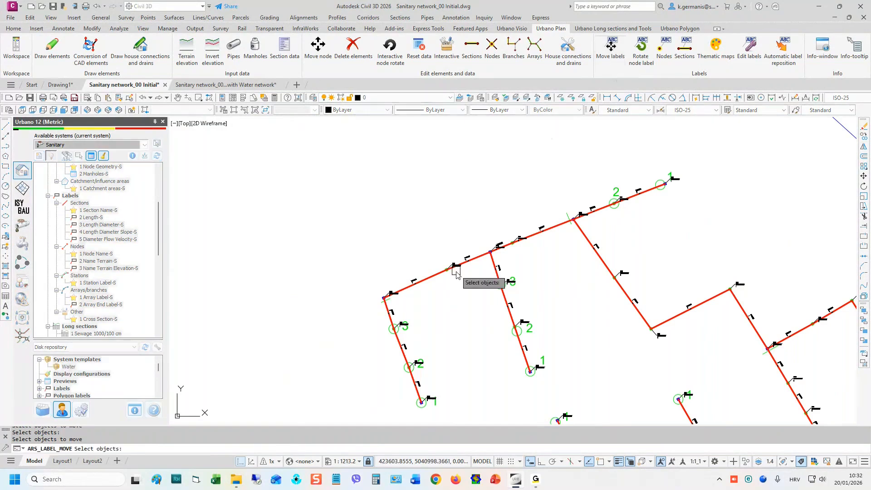
pyautogui.scroll(5, 456, 273)
pyautogui.click(282, 321)
pyautogui.click(442, 249)
pyautogui.click(552, 202)
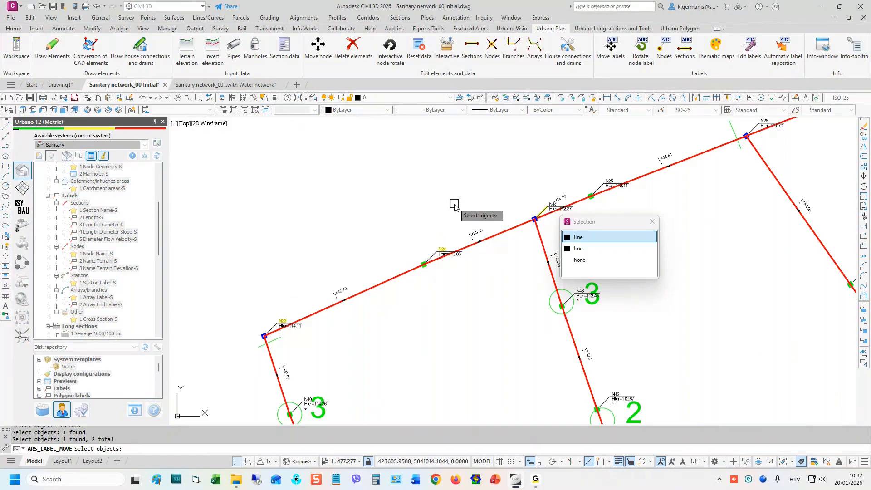
pyautogui.press('Return')
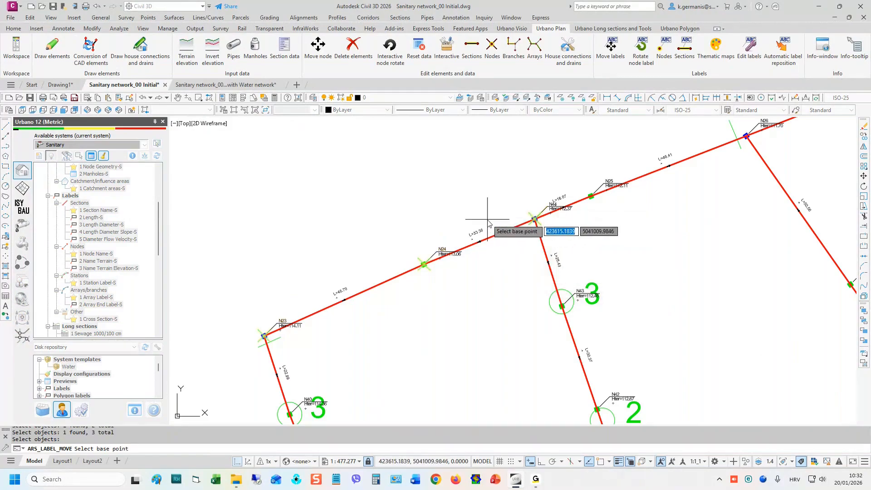
pyautogui.click(487, 219)
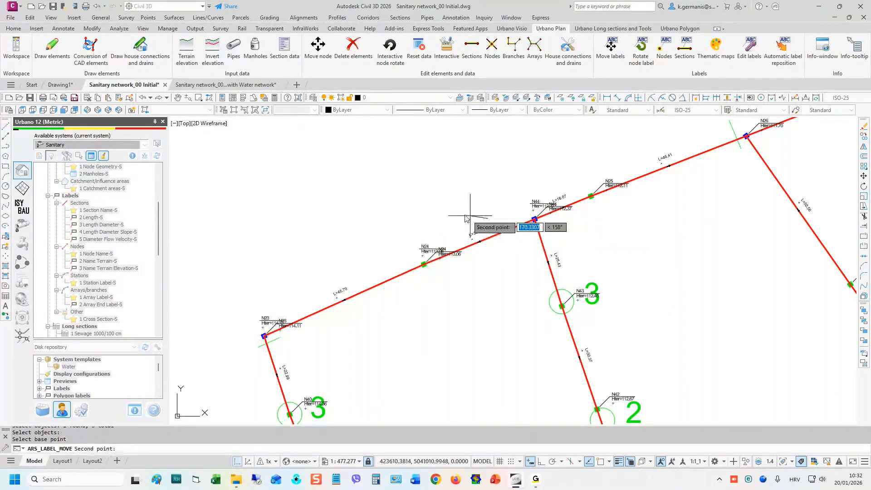
pyautogui.click(467, 218)
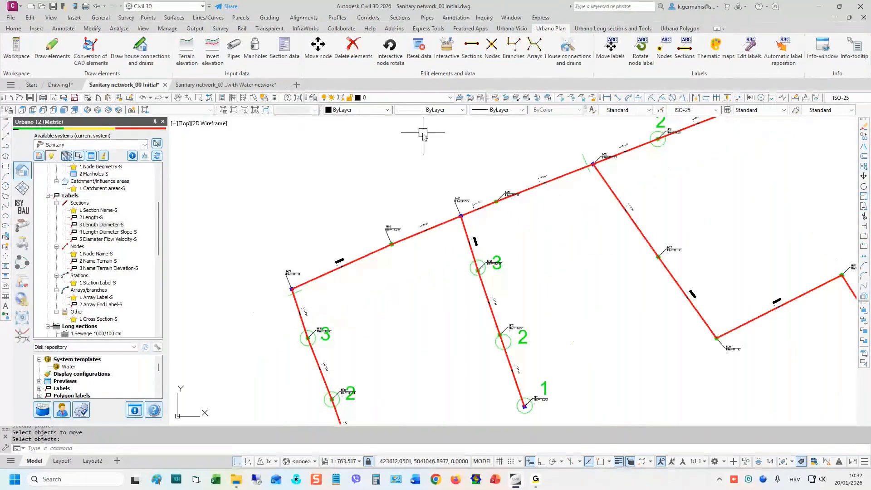
# - Turn off the layer with the green numbered circles and show the whole Sanitary network
pyautogui.click(415, 98)
pyautogui.click(324, 143)
pyautogui.click(542, 227)
pyautogui.moveTo(548, 234); pyautogui.dragTo(454, 278, button='middle')
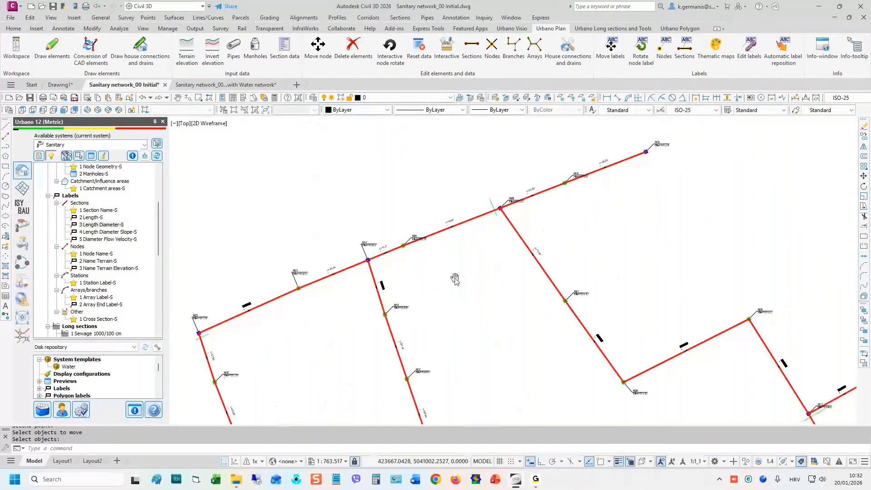
pyautogui.scroll(-6, 390, 213)
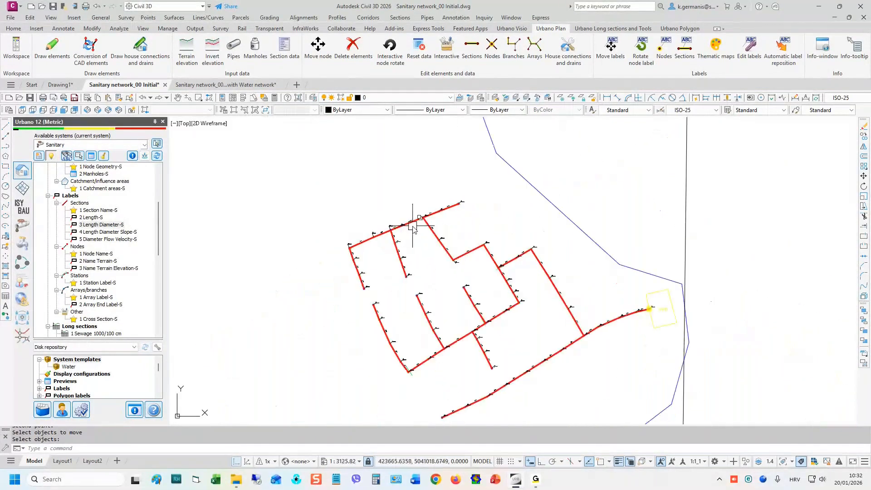
pyautogui.moveTo(535, 275); pyautogui.dragTo(480, 236, button='middle')
pyautogui.press('Escape')
pyautogui.press('Escape')
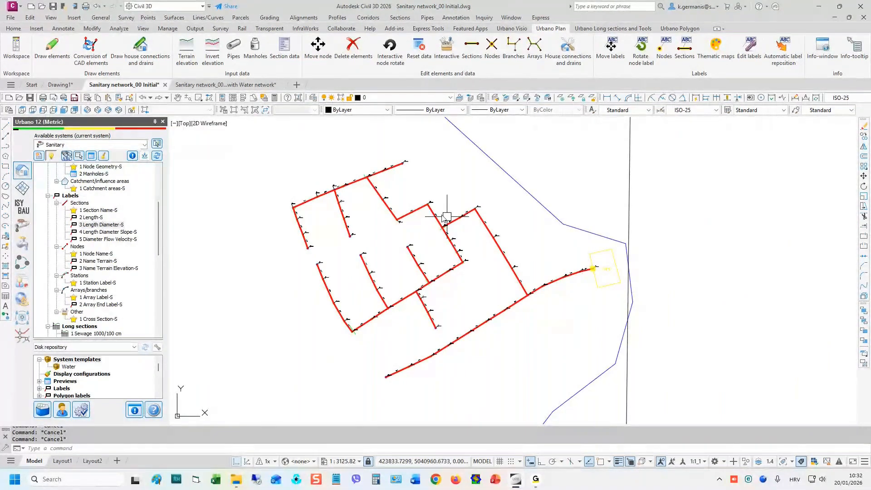
# - Open the pipe input data for the Sanitary system and place the Set pipes dialog beside the network
pyautogui.moveTo(159, 233); pyautogui.dragTo(159, 195)
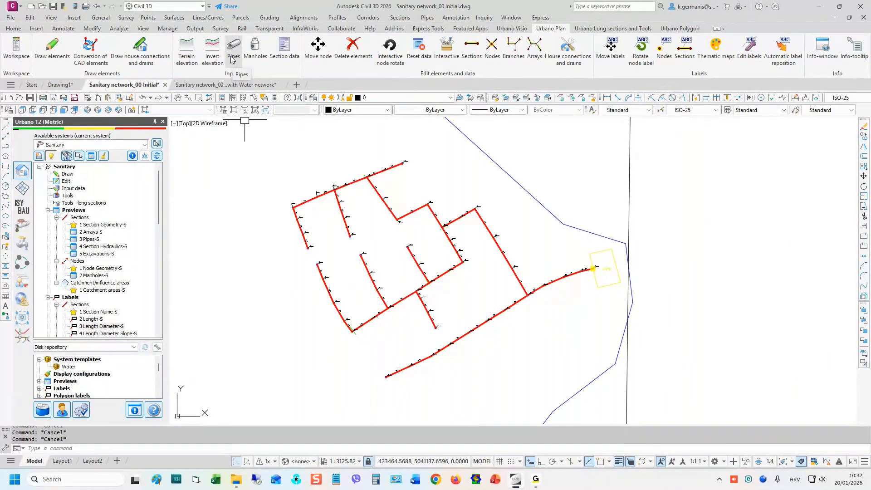
pyautogui.click(79, 189)
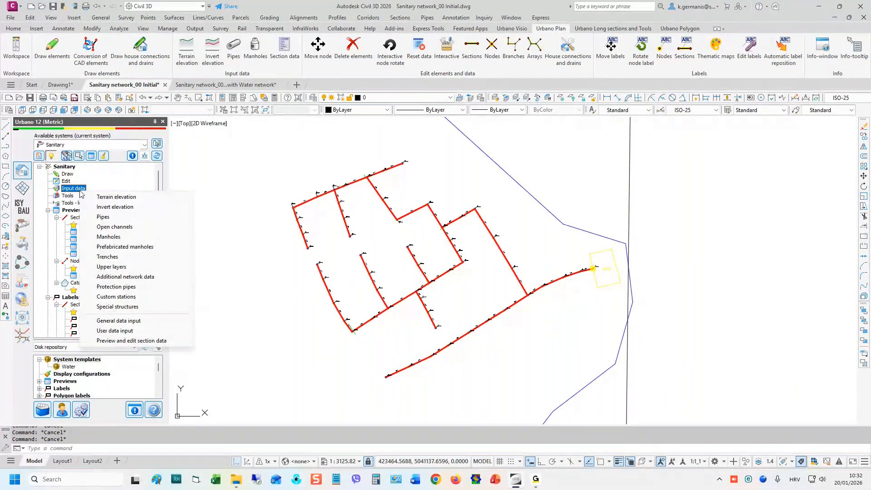
pyautogui.click(103, 217)
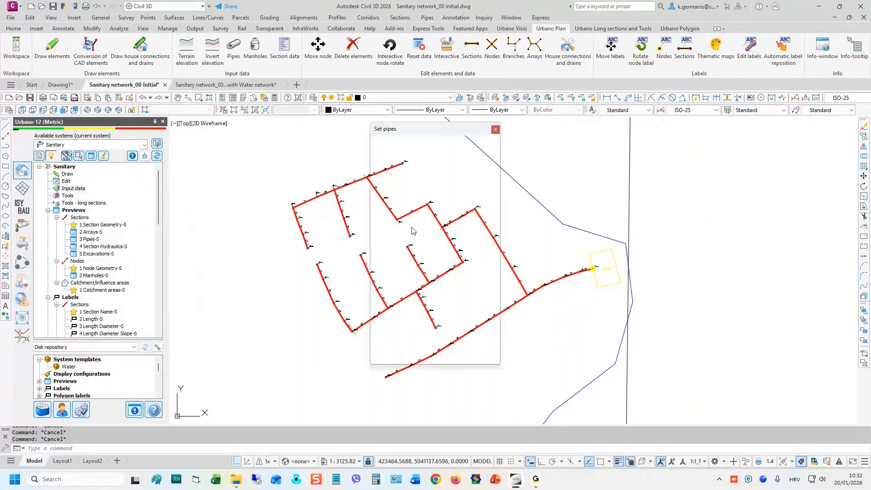
pyautogui.moveTo(438, 140); pyautogui.dragTo(240, 135)
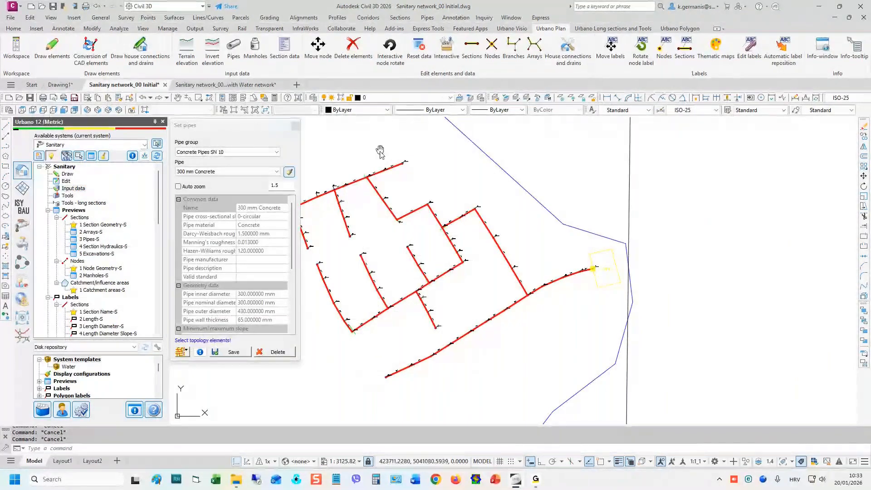
pyautogui.moveTo(382, 161); pyautogui.dragTo(435, 160, button='middle')
# - Choose the pipe group PEHD Pipes SN 8 and the 250 mm PEHD pipe for the sections
pyautogui.click(221, 153)
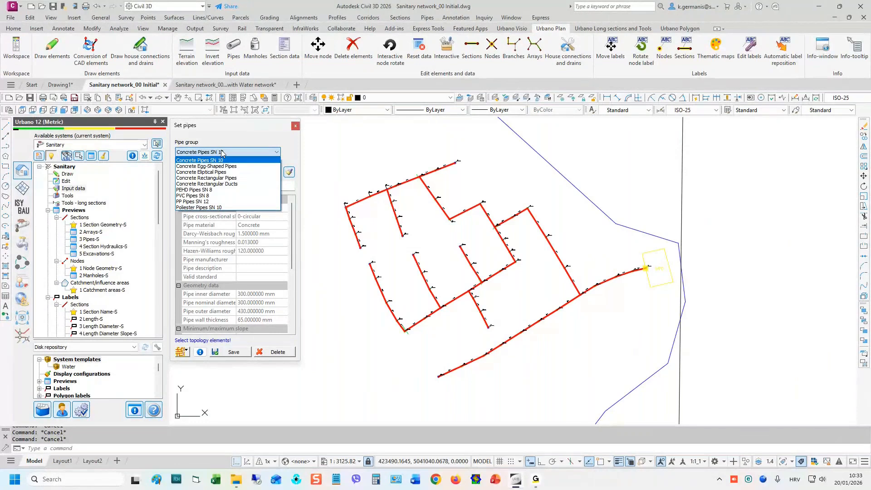
pyautogui.click(223, 190)
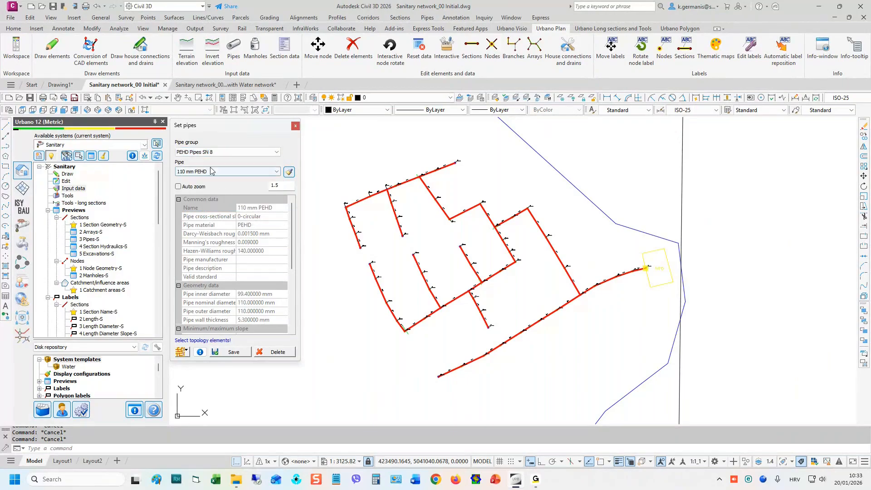
pyautogui.click(209, 171)
pyautogui.click(207, 225)
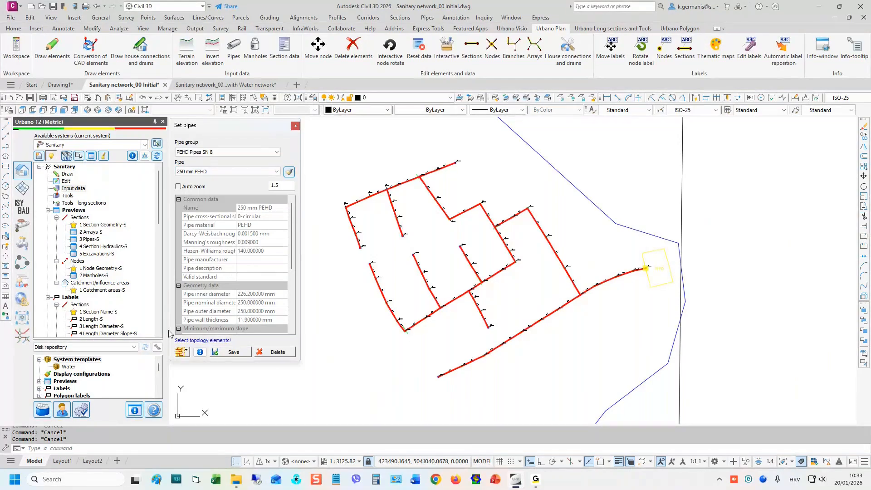
# - Assign the 250 mm PEHD pipe to all sections of the active Sanitary system
pyautogui.click(181, 352)
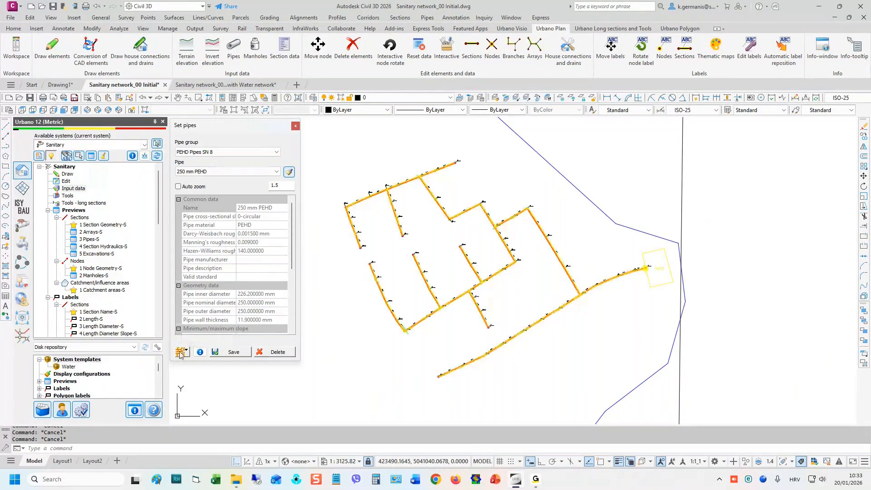
pyautogui.click(233, 353)
pyautogui.click(233, 352)
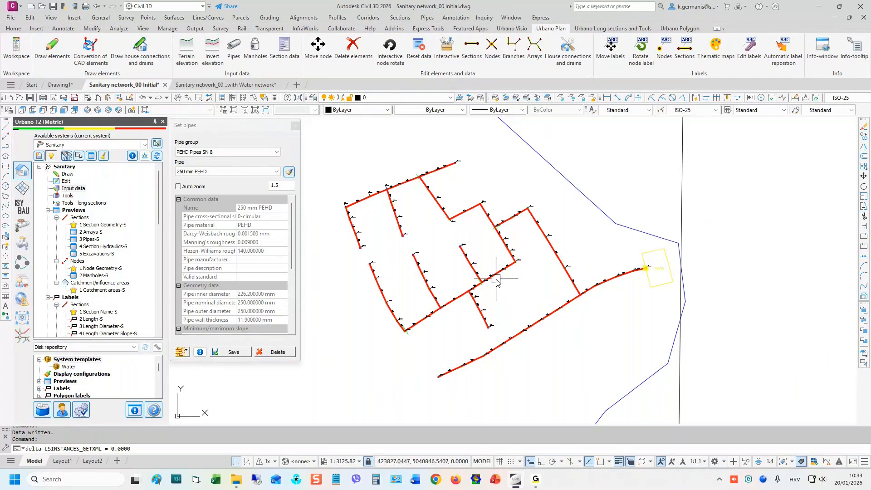
pyautogui.scroll(10, 496, 281)
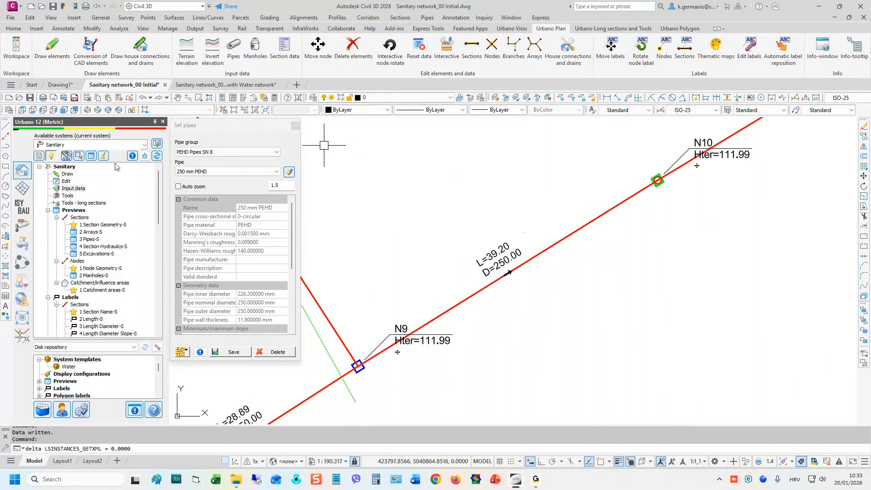
# - Show the 1 Section Geometry-S preview table and look through the nominal diameters of all sections
pyautogui.click(91, 157)
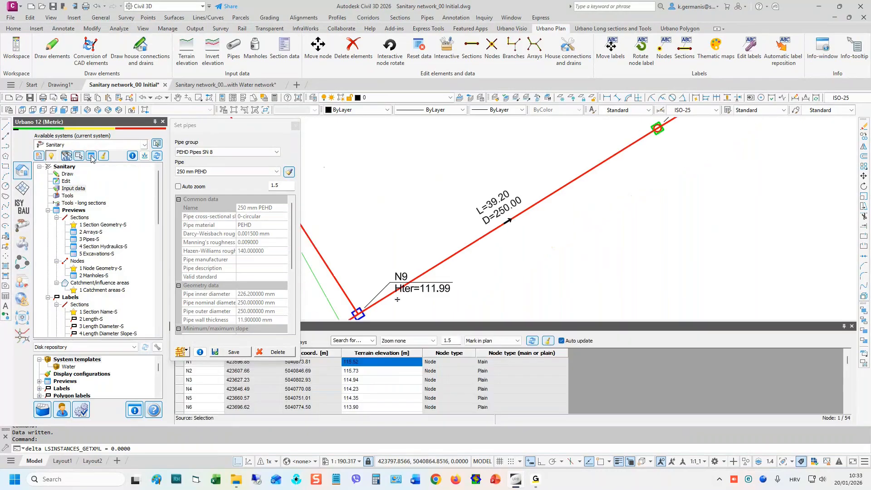
pyautogui.moveTo(222, 125); pyautogui.dragTo(225, 92)
pyautogui.click(236, 343)
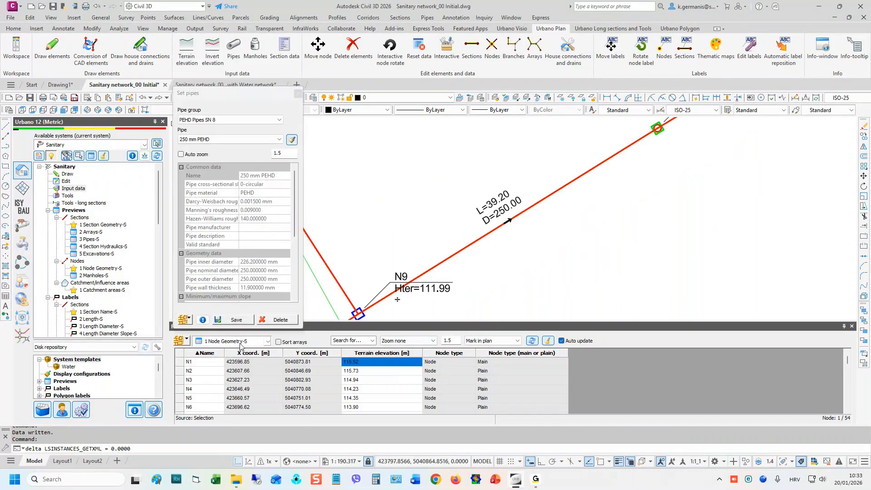
pyautogui.click(240, 342)
pyautogui.click(265, 368)
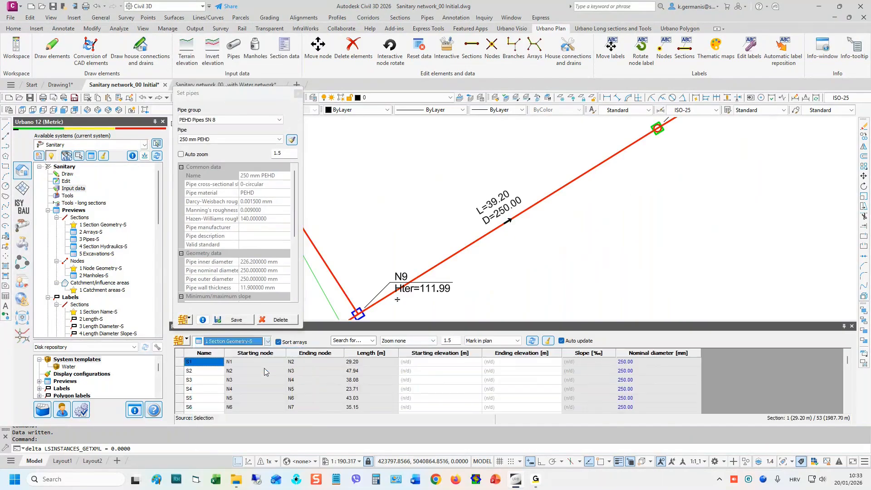
pyautogui.click(653, 362)
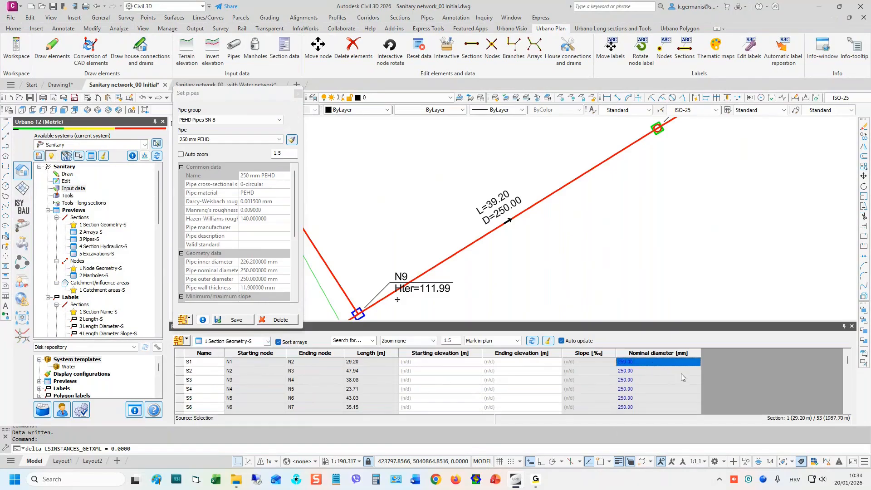
pyautogui.scroll(-12, 643, 383)
pyautogui.scroll(-4, 643, 380)
pyautogui.scroll(16, 640, 374)
pyautogui.doubleClick(565, 289)
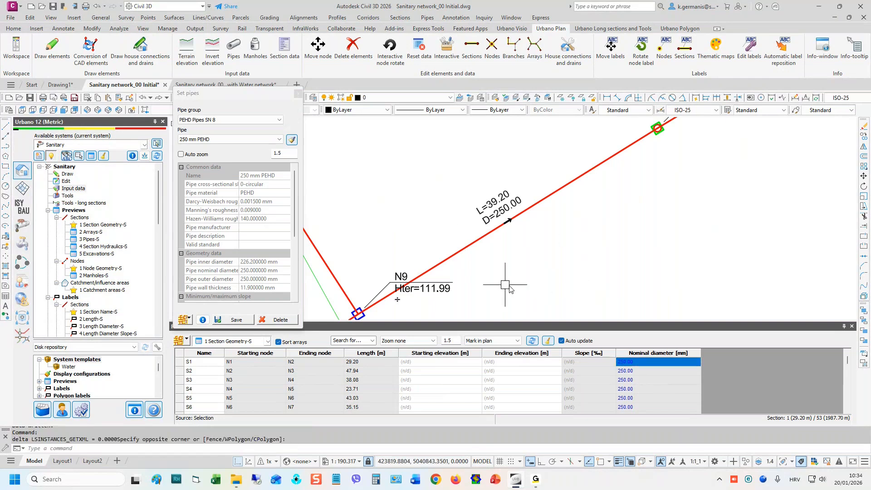
# - Assign the 280 mm PEHD pipe to branches B10 and B14 using branch selection
pyautogui.scroll(-2, 467, 214)
pyautogui.moveTo(555, 221); pyautogui.dragTo(579, 218, button='middle')
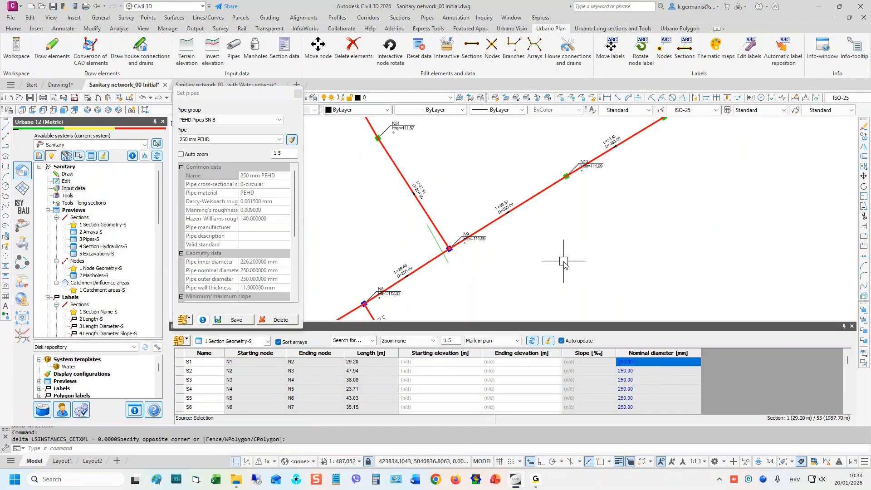
pyautogui.scroll(-5, 551, 247)
pyautogui.scroll(-2, 551, 246)
pyautogui.moveTo(611, 225); pyautogui.dragTo(537, 205, button='middle')
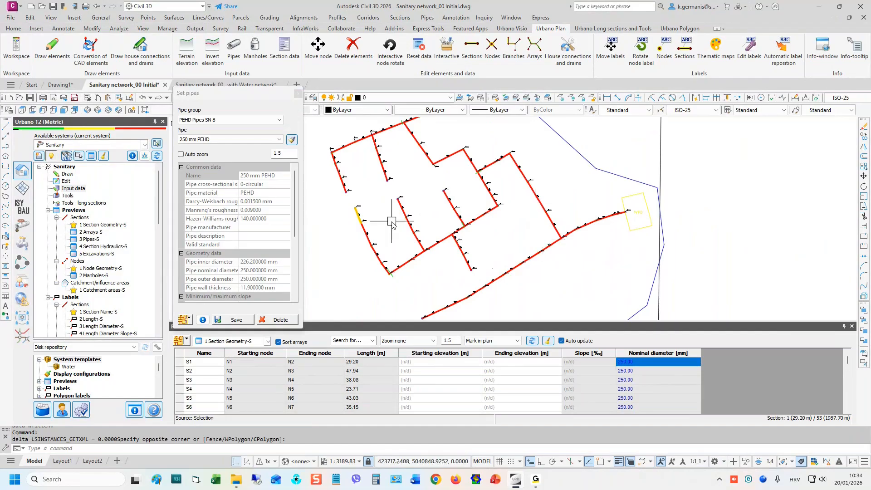
pyautogui.click(188, 319)
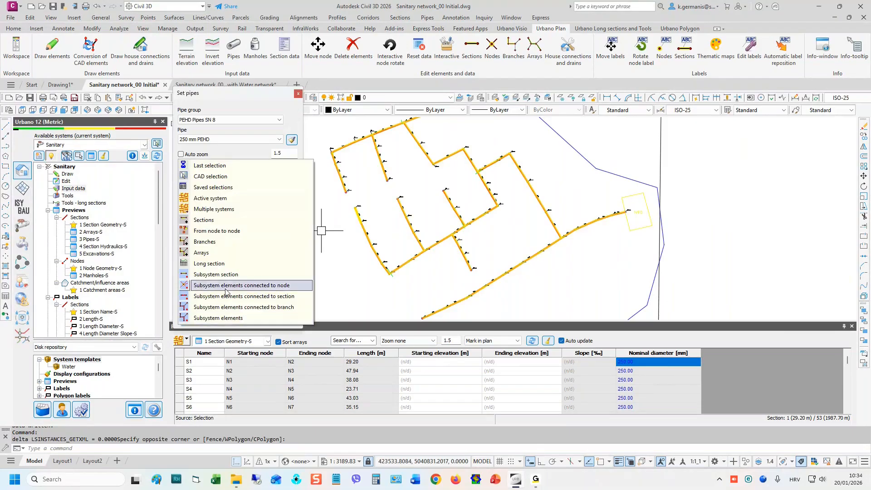
pyautogui.click(221, 241)
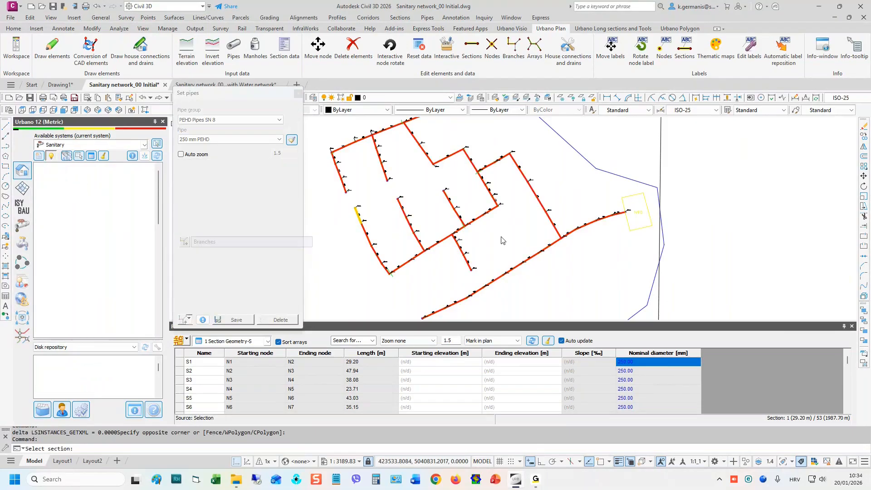
pyautogui.scroll(-2, 544, 213)
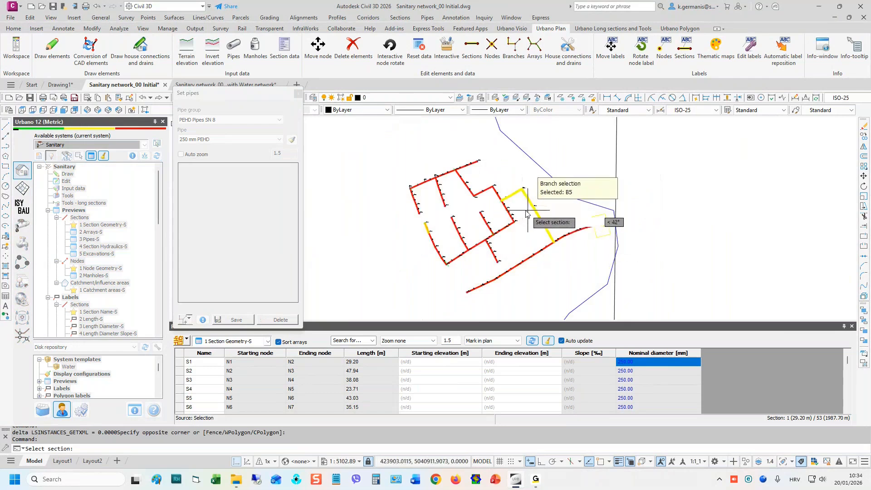
pyautogui.scroll(2, 524, 204)
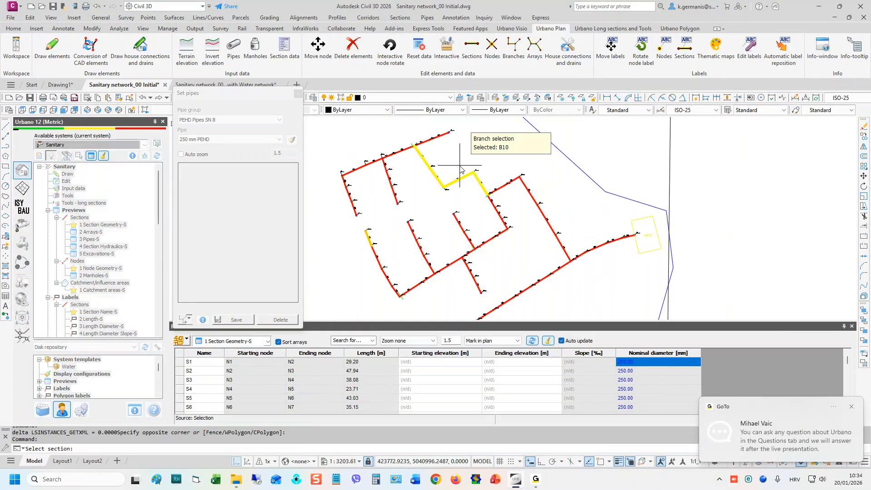
pyautogui.click(460, 170)
pyautogui.click(497, 219)
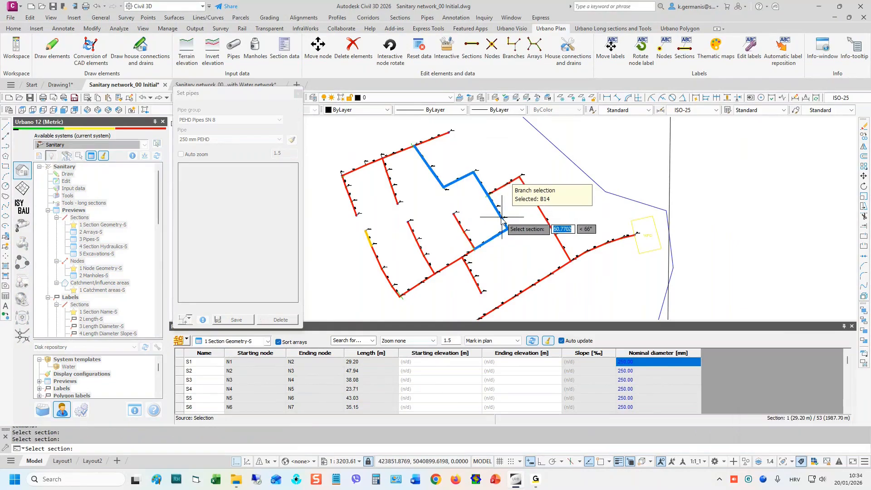
pyautogui.press('Return')
pyautogui.click(214, 140)
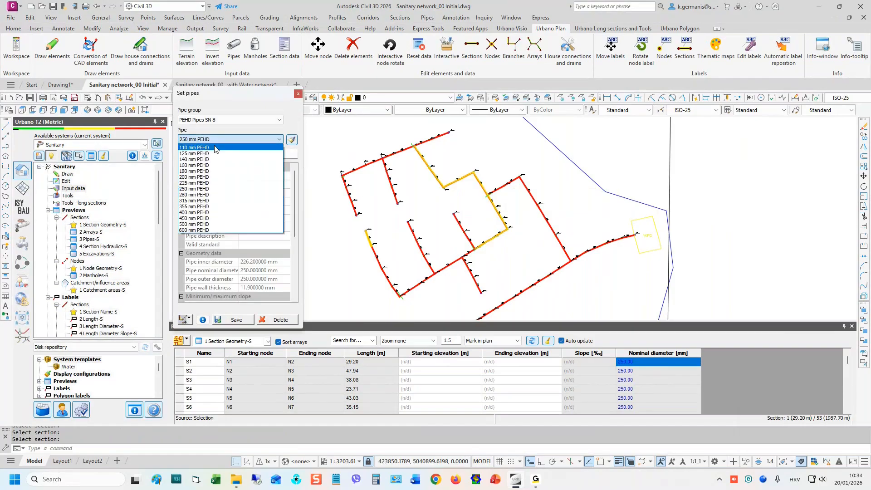
pyautogui.click(205, 194)
pyautogui.click(232, 320)
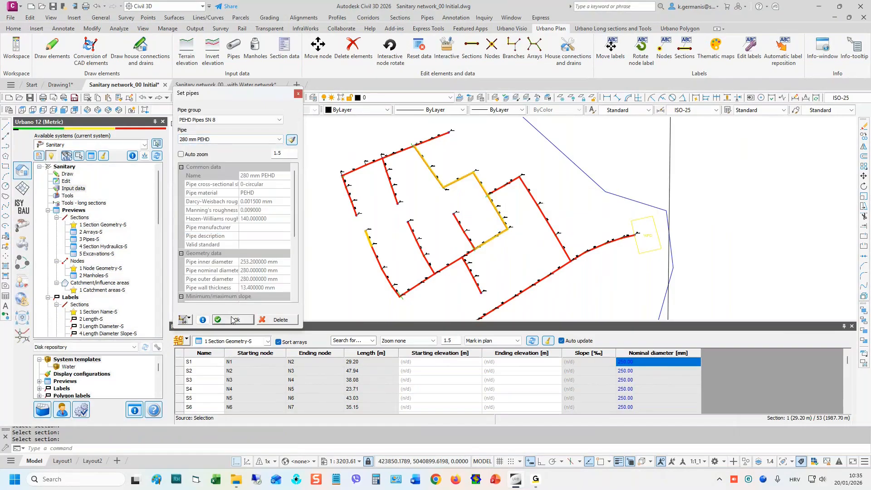
pyautogui.click(231, 320)
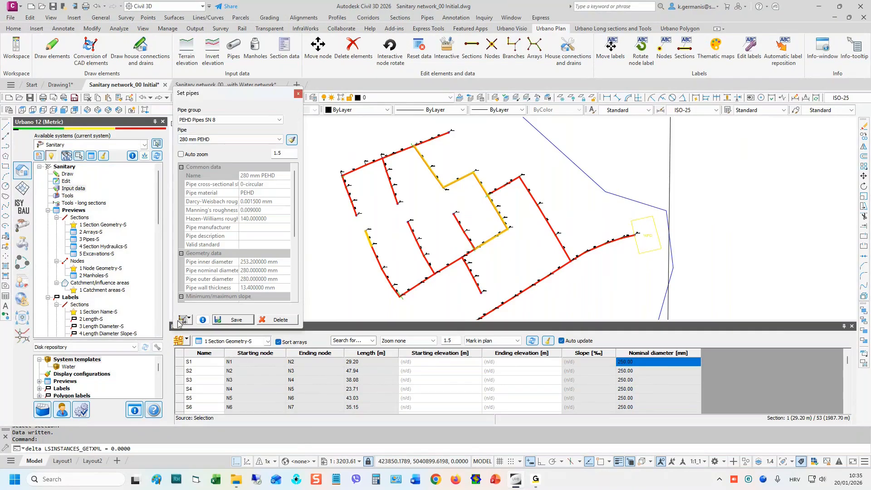
# - Assign the 315 mm PEHD pipe to branch B5, which joins the main line near the outlet
pyautogui.click(541, 209)
pyautogui.rightClick(542, 208)
pyautogui.click(230, 139)
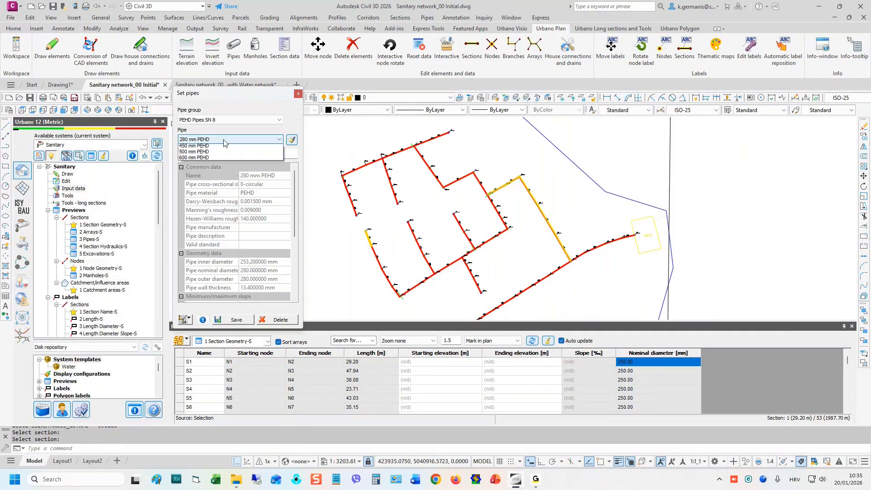
pyautogui.click(210, 202)
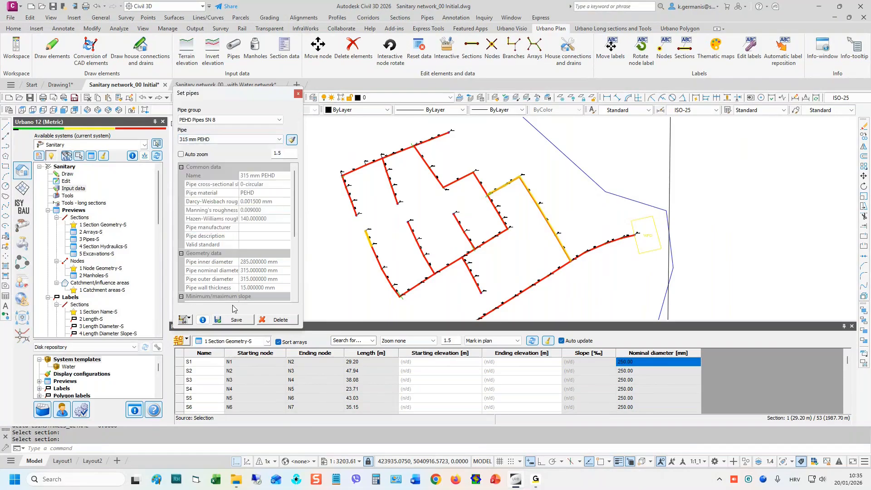
pyautogui.click(237, 320)
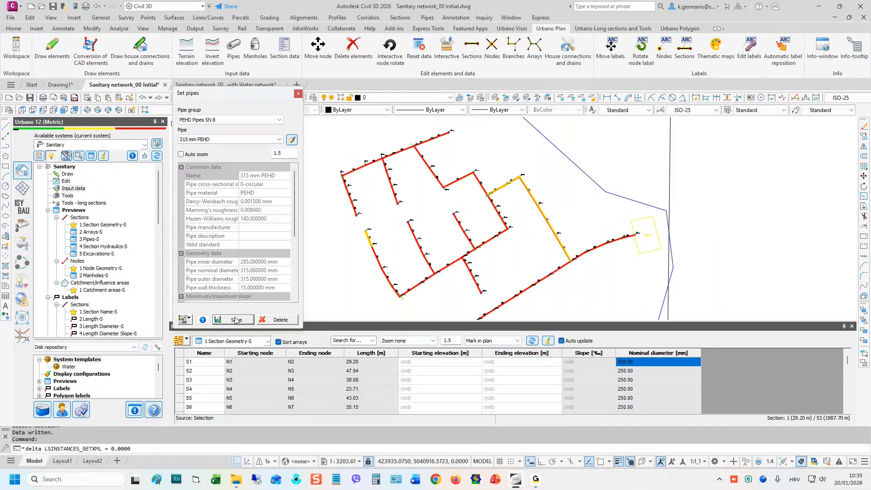
# - Assign the 355 mm PEHD pipe to the final curved branch leading to the treatment plant outline
pyautogui.click(204, 139)
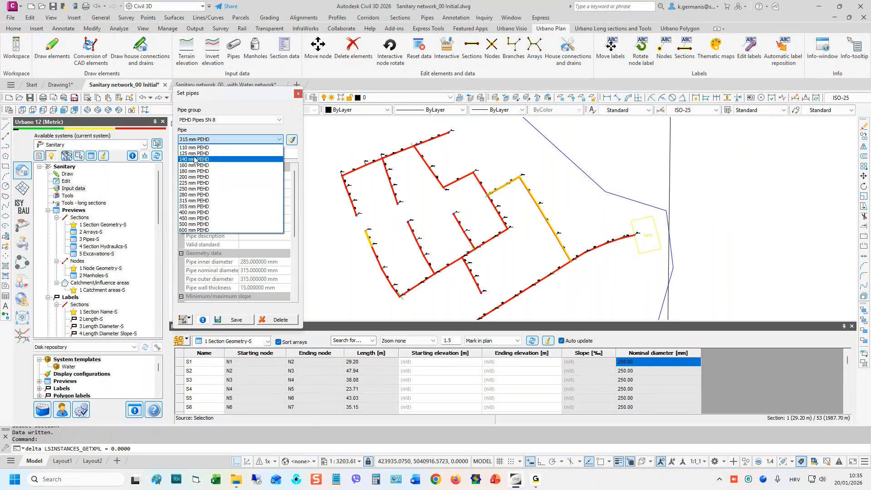
pyautogui.click(202, 206)
pyautogui.click(184, 319)
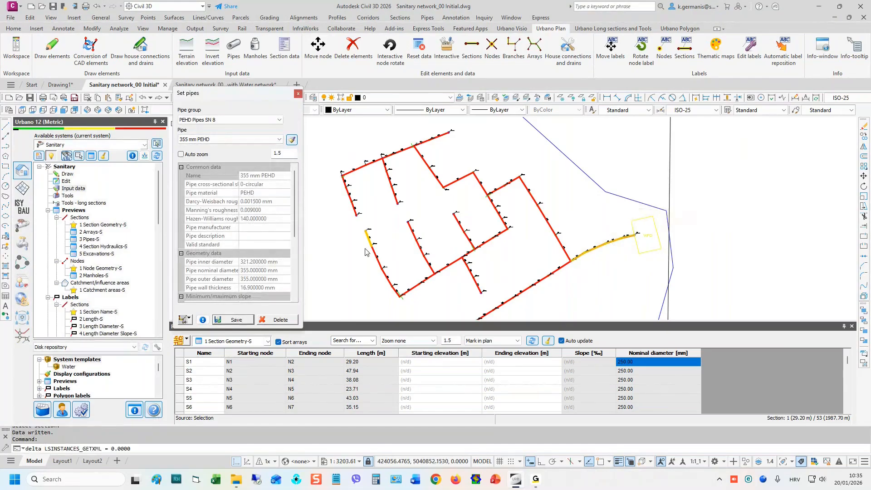
# - Assign the 225 mm PEHD pipe to the northernmost end branch and branch B13, and close the pipe settings
pyautogui.click(199, 140)
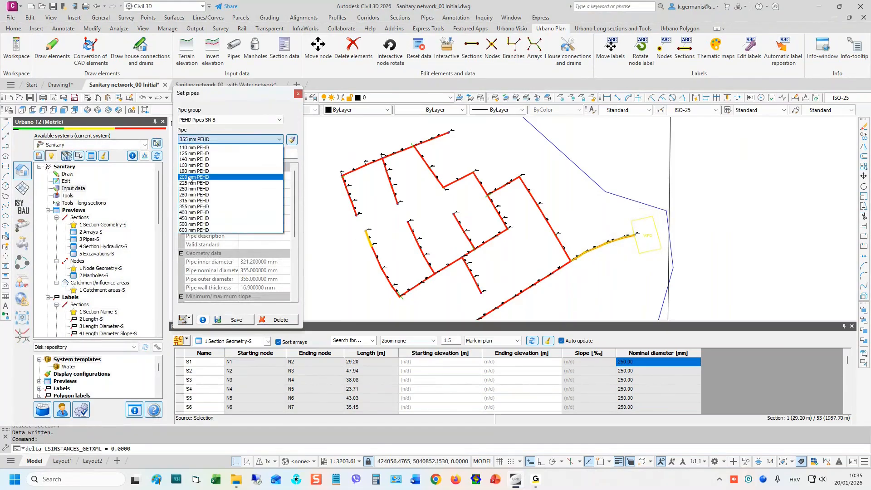
pyautogui.click(192, 183)
pyautogui.click(183, 320)
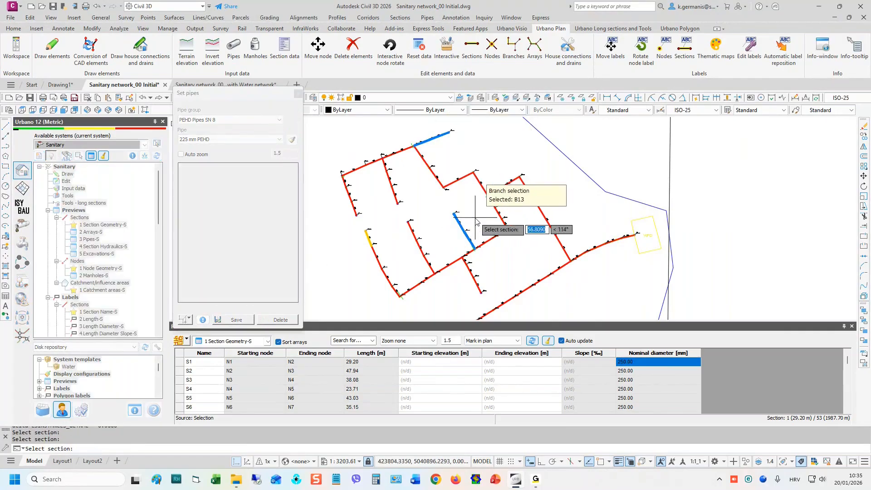
pyautogui.click(467, 229)
pyautogui.press('Return')
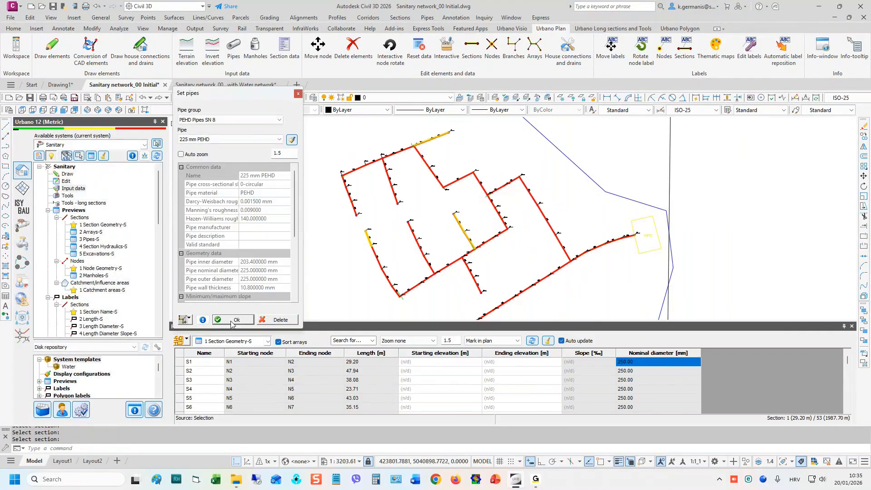
pyautogui.click(226, 321)
pyautogui.moveTo(266, 96); pyautogui.dragTo(815, 86)
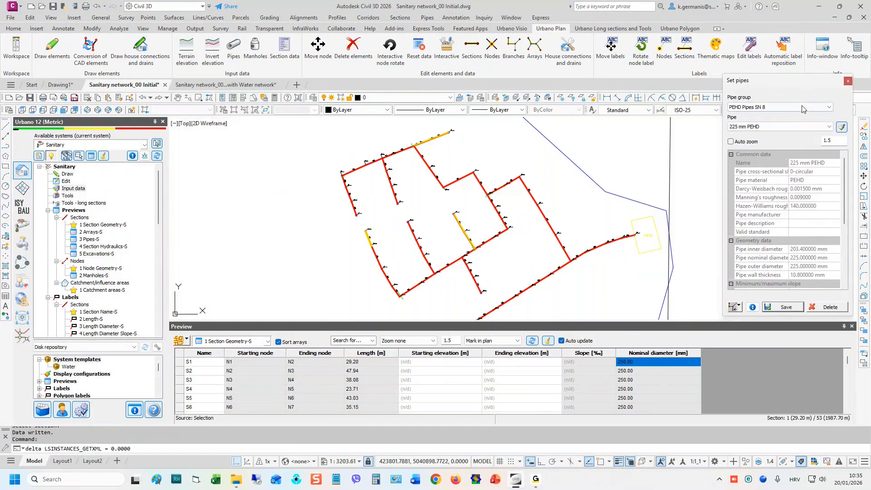
pyautogui.click(848, 81)
# - Locate sections S1 and S2 in the plan by selecting their rows in the section table
pyautogui.scroll(-2, 384, 209)
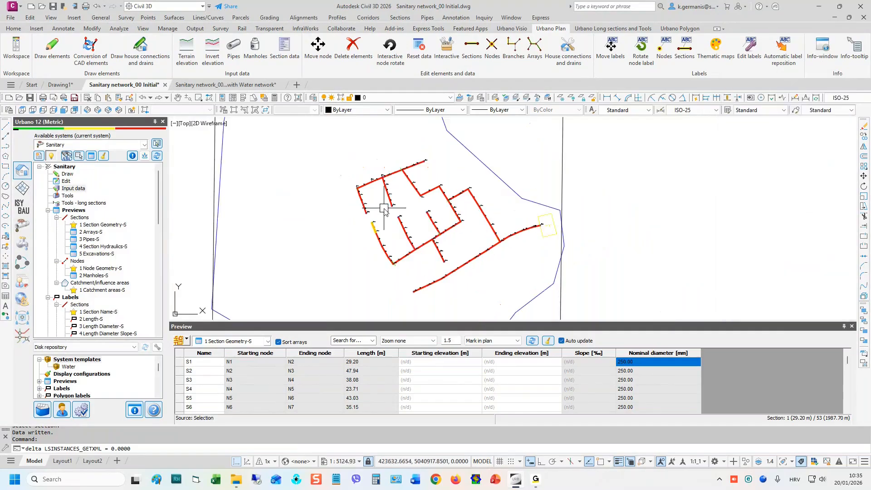
pyautogui.scroll(6, 384, 210)
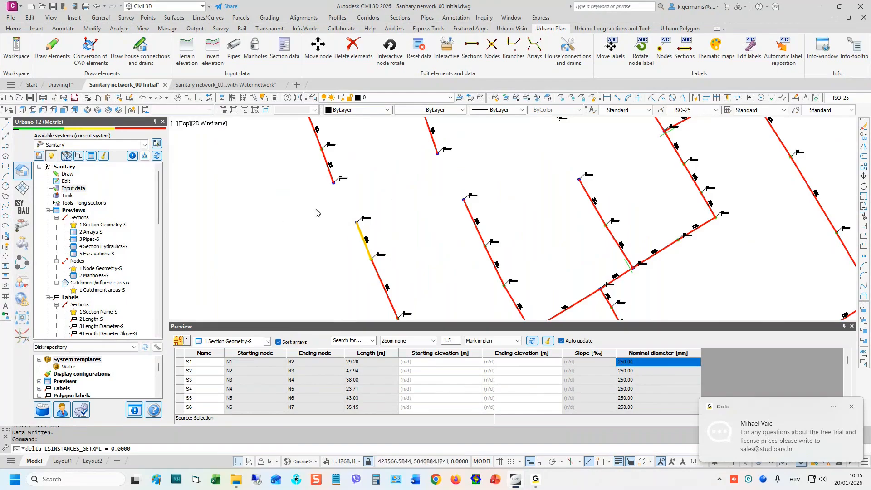
pyautogui.scroll(-4, 316, 212)
pyautogui.moveTo(462, 249)
pyautogui.mouseDown(button='middle')
pyautogui.moveTo(463, 192)
pyautogui.moveTo(463, 229)
pyautogui.moveTo(473, 246)
pyautogui.mouseUp(button='middle')
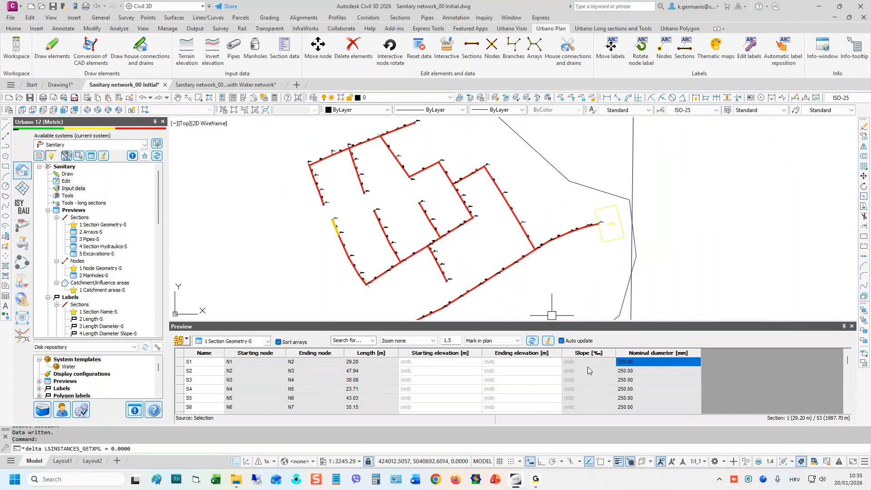
pyautogui.click(182, 361)
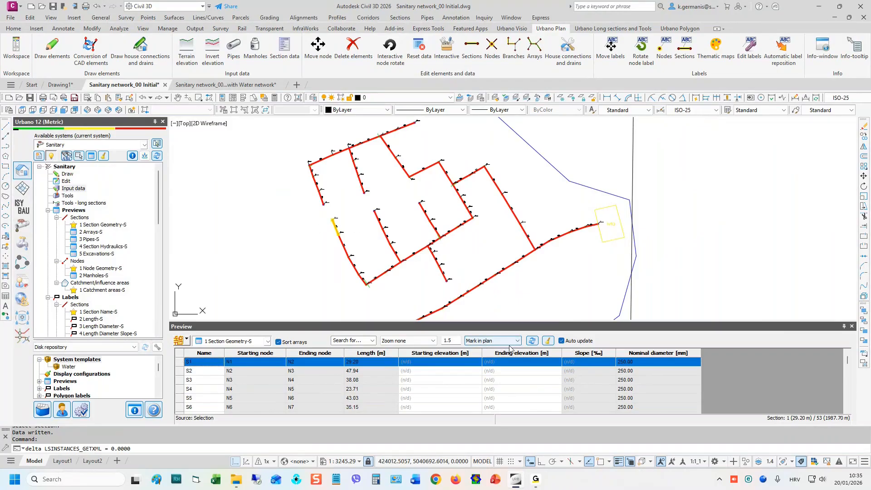
pyautogui.click(186, 372)
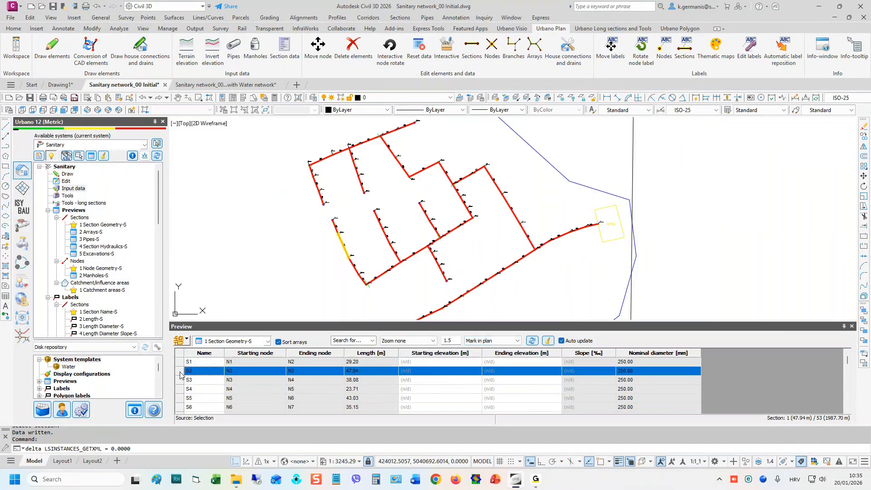
# - Set the preview table's marking option to Mark none and clear the current selection in the drawing
pyautogui.click(504, 344)
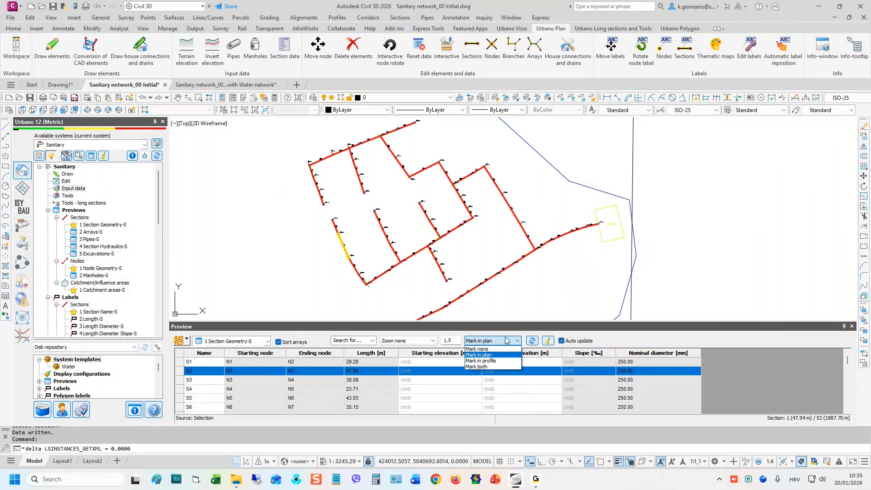
pyautogui.click(483, 349)
pyautogui.click(233, 276)
pyautogui.press('Escape')
pyautogui.scroll(-2, 293, 229)
pyautogui.press('Escape')
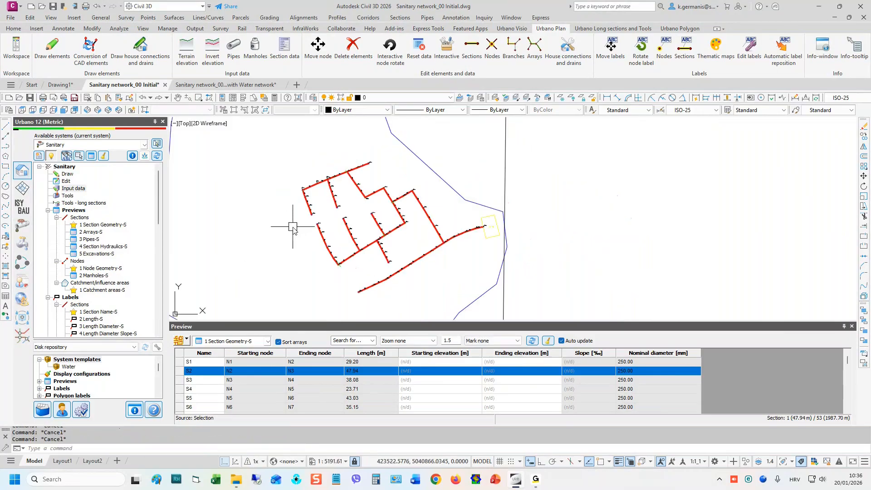
pyautogui.scroll(2, 393, 198)
pyautogui.scroll(4, 394, 199)
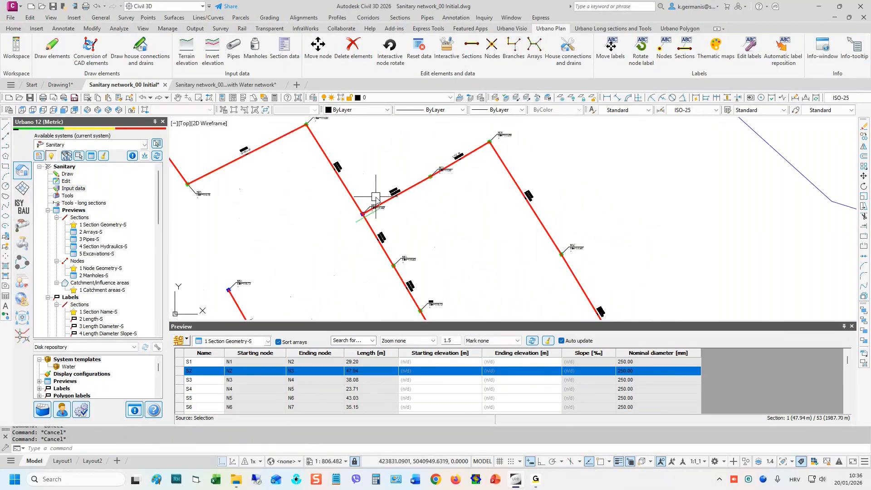
# - Examine the length and diameter labels on sections between nodes N14 and N30 and along N34 to N35
pyautogui.moveTo(368, 176); pyautogui.dragTo(417, 225, button='middle')
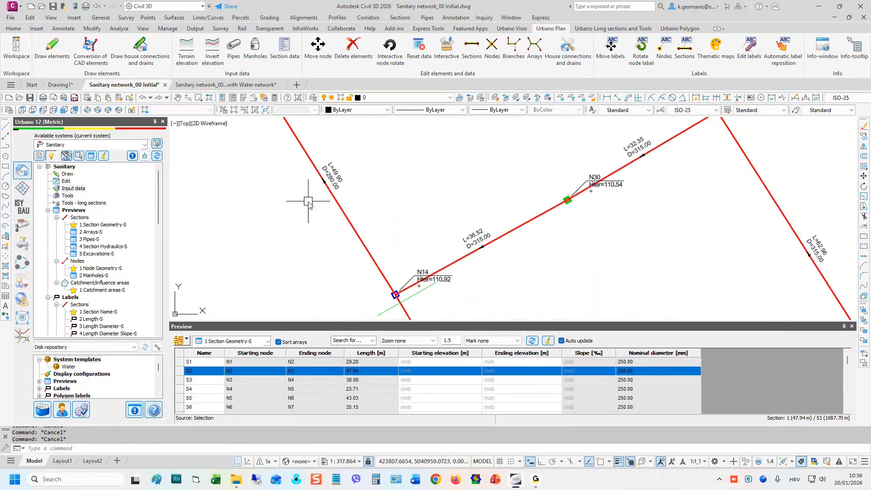
pyautogui.scroll(1, 331, 159)
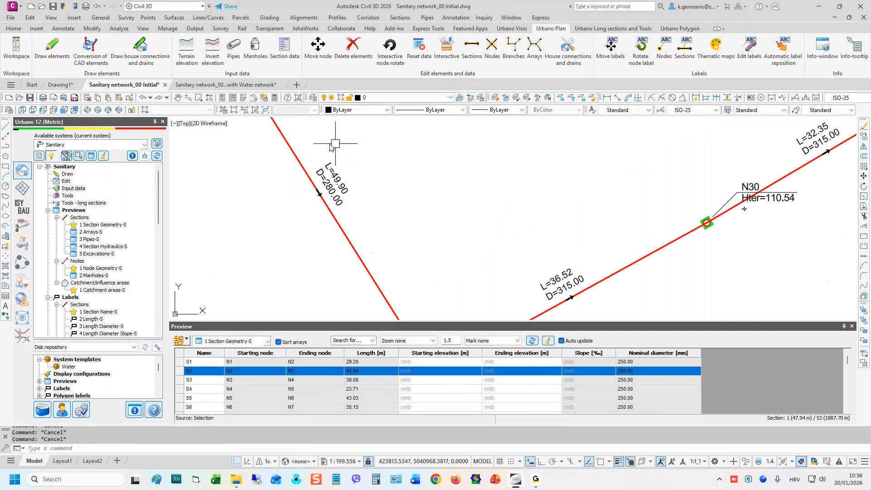
pyautogui.moveTo(534, 219); pyautogui.dragTo(468, 169, button='middle')
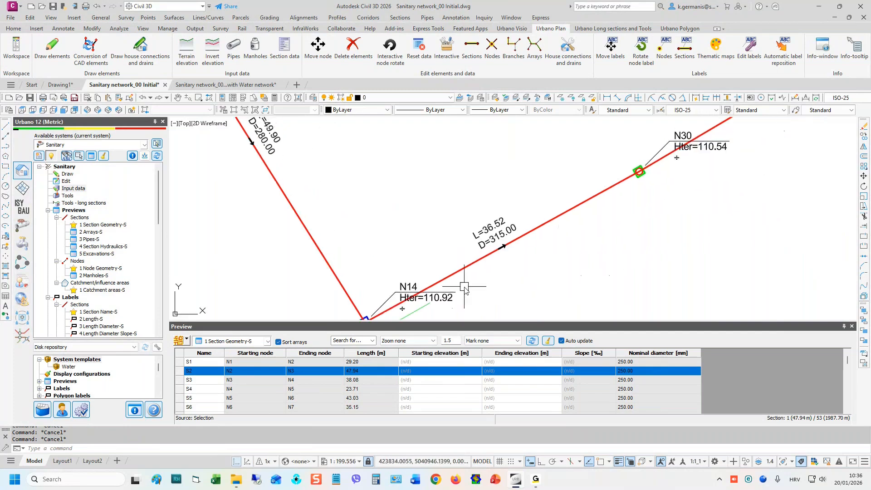
pyautogui.scroll(-4, 476, 238)
pyautogui.moveTo(693, 272); pyautogui.dragTo(628, 229, button='middle')
pyautogui.scroll(-4, 628, 230)
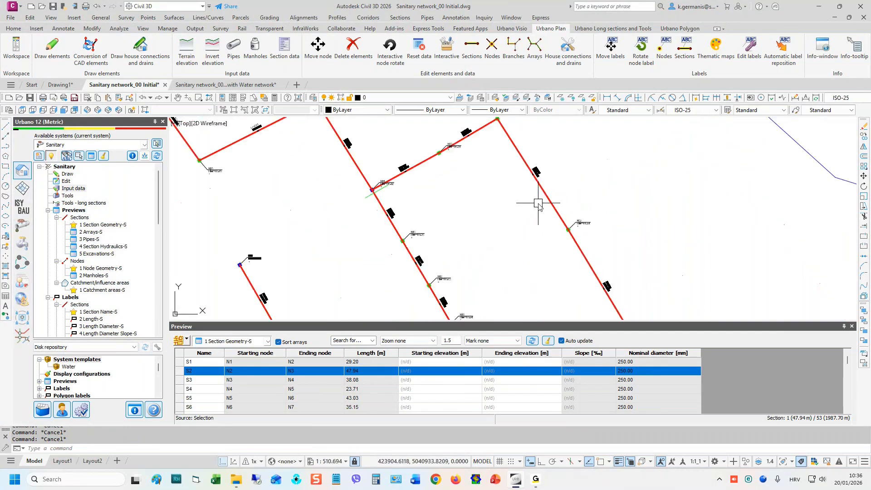
pyautogui.scroll(4, 585, 247)
pyautogui.scroll(4, 581, 230)
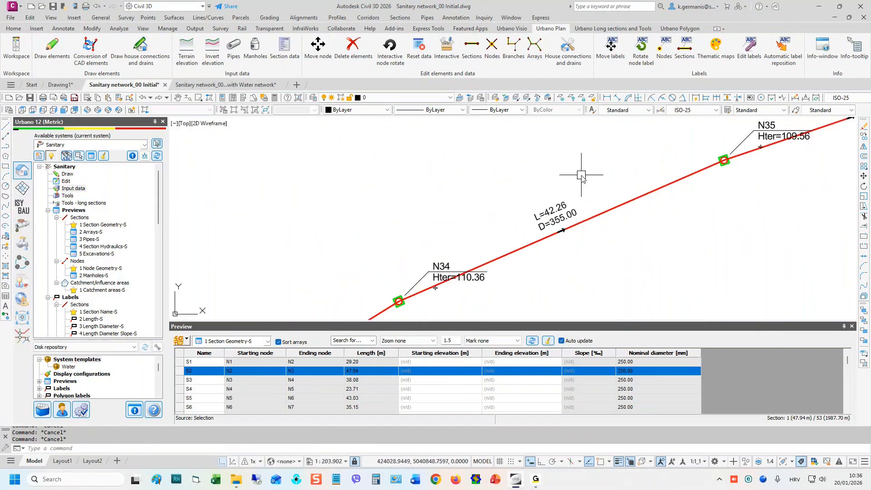
# - Sort the section table by nominal diameter in descending order
pyautogui.click(649, 354)
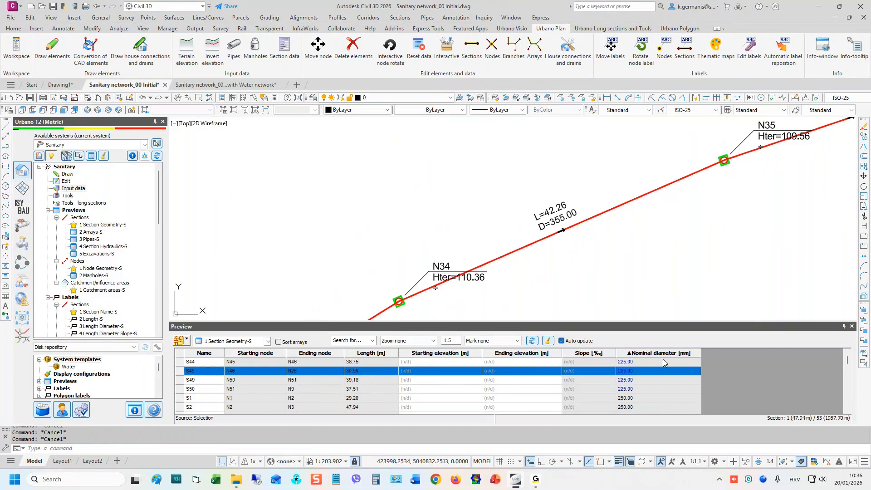
pyautogui.click(657, 354)
pyautogui.click(645, 353)
pyautogui.click(644, 353)
# - Select the 355 mm sections S33 to S36 in the table and set the marking option to Mark in plan
pyautogui.moveTo(646, 361); pyautogui.dragTo(637, 386)
pyautogui.scroll(-10, 533, 244)
pyautogui.click(554, 283)
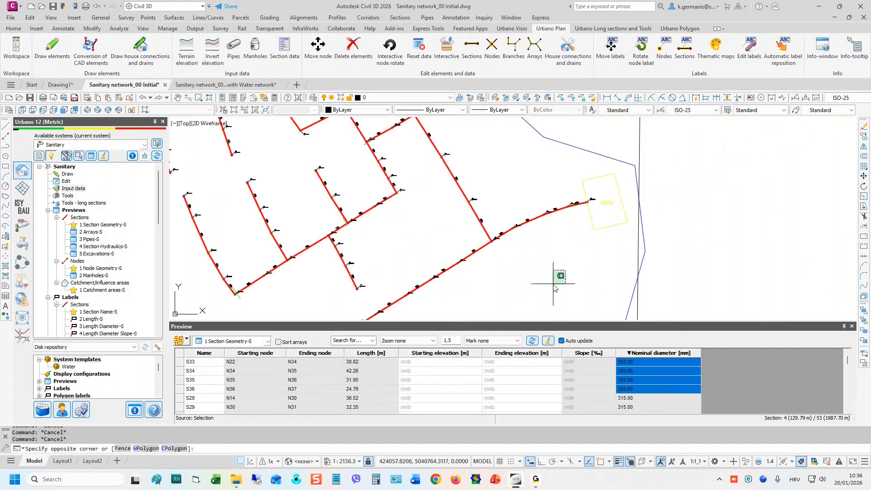
pyautogui.click(518, 288)
pyautogui.scroll(-2, 518, 286)
pyautogui.click(489, 341)
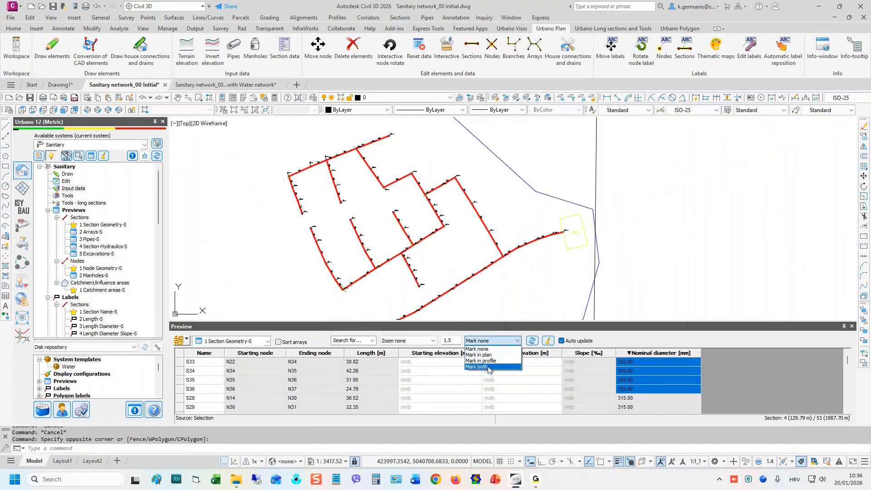
pyautogui.click(489, 355)
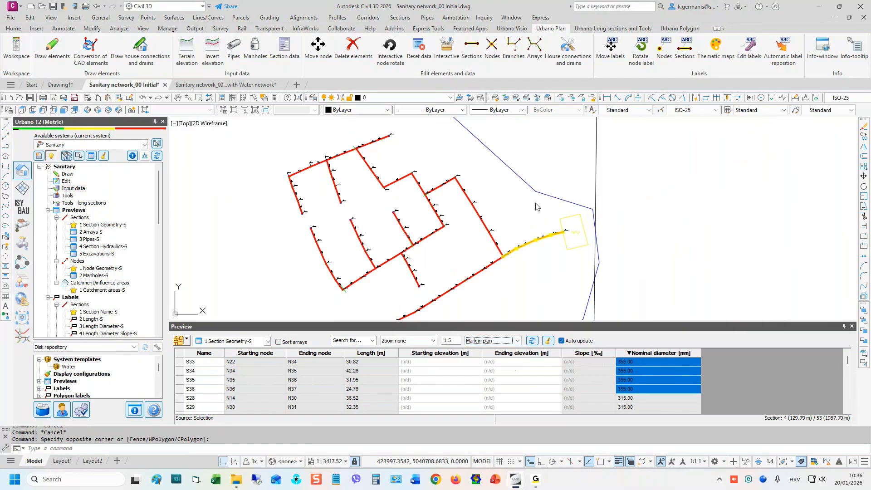
# - Select all the 315 mm sections, S28 to S32, in the table to locate them in the plan
pyautogui.click(634, 397)
pyautogui.scroll(-2, 635, 385)
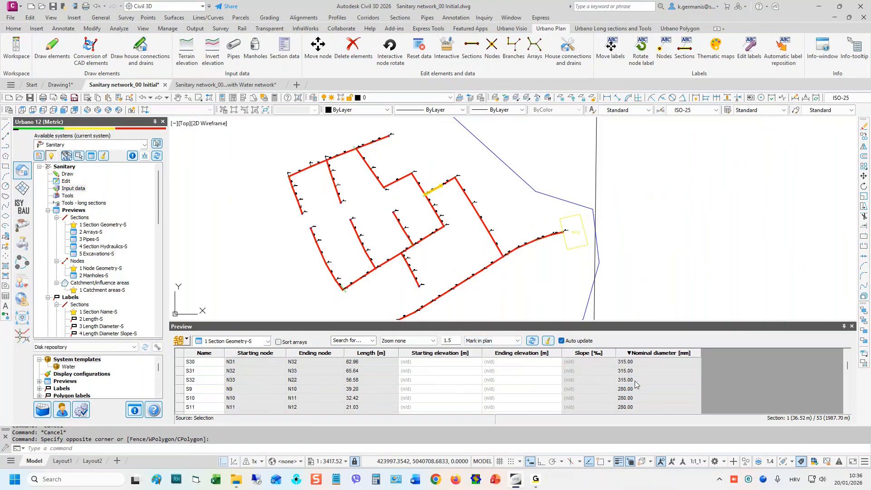
pyautogui.keyDown('shift'); pyautogui.click(637, 380); pyautogui.keyUp('shift')
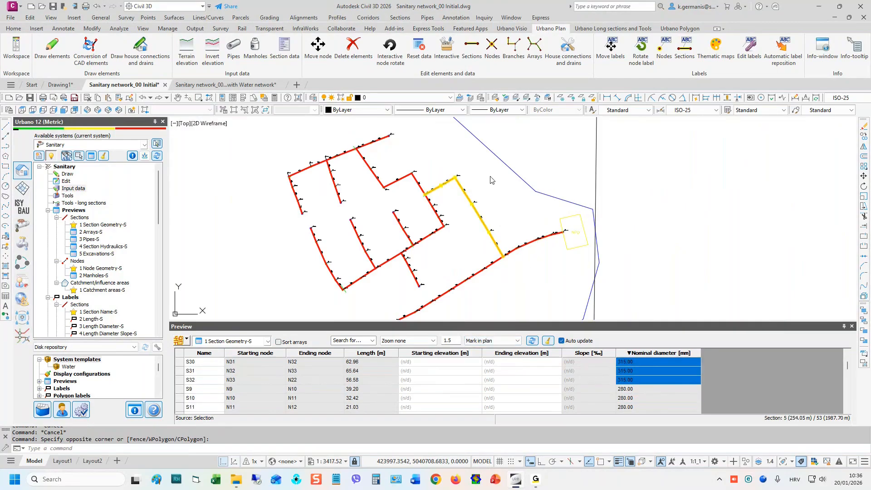
pyautogui.scroll(1, 653, 379)
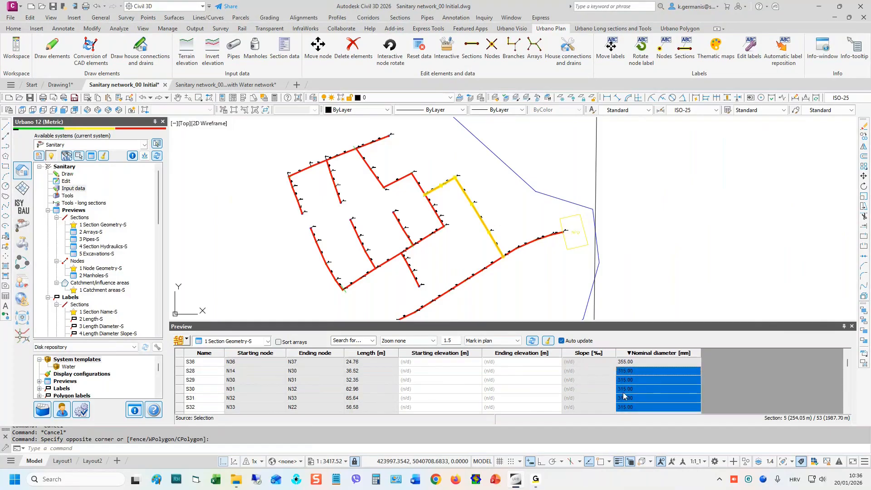
pyautogui.scroll(1, 624, 396)
# - Clear the section markings from the drawing, keeping the Mark in plan option
pyautogui.click(497, 341)
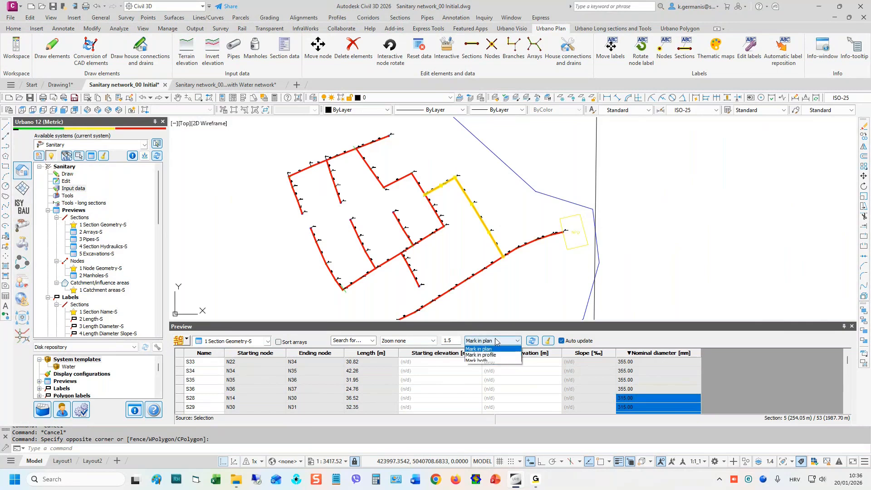
pyautogui.click(467, 325)
pyautogui.press('Escape')
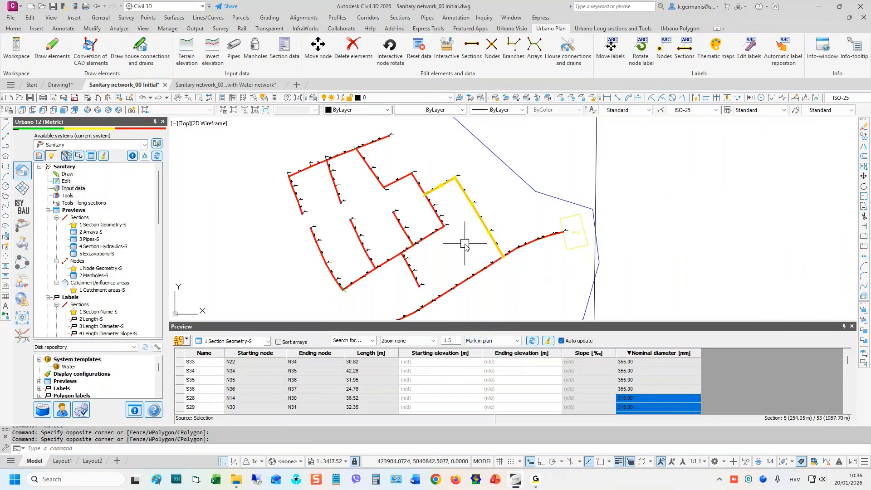
pyautogui.scroll(-2, 522, 254)
pyautogui.click(495, 343)
pyautogui.click(495, 342)
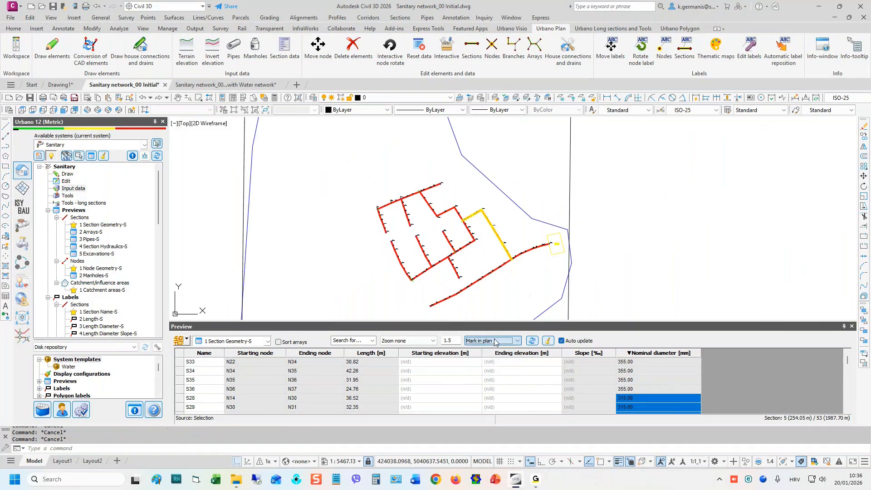
pyautogui.click(548, 341)
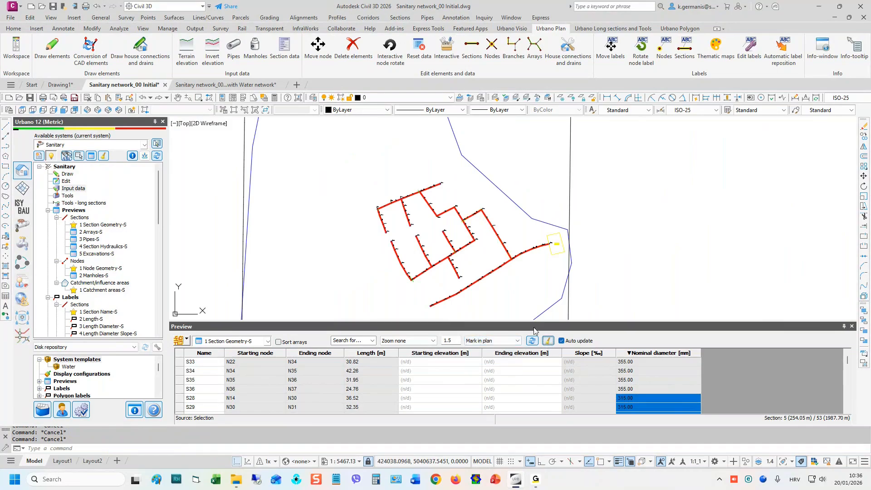
pyautogui.click(499, 299)
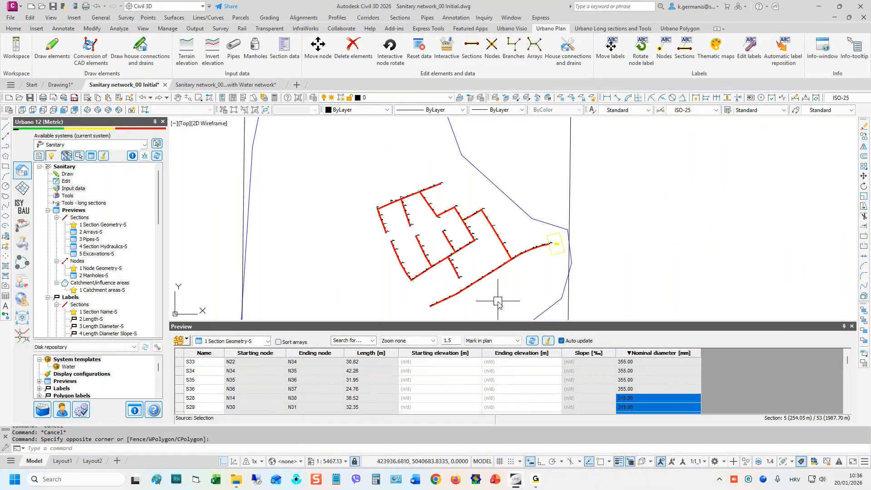
pyautogui.press('Escape')
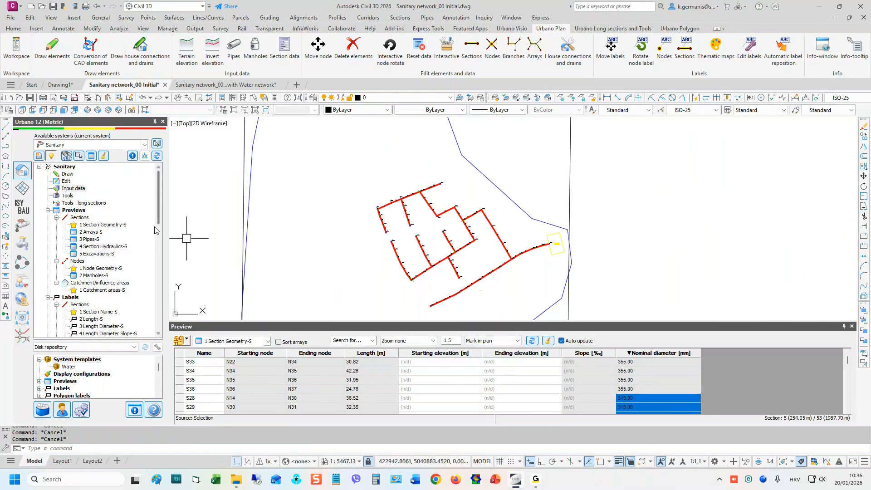
# - Show the 3 Diameters-S thematic map with a custom legend position, placing the legend east of the treatment plant outline
pyautogui.moveTo(157, 203); pyautogui.dragTo(155, 286)
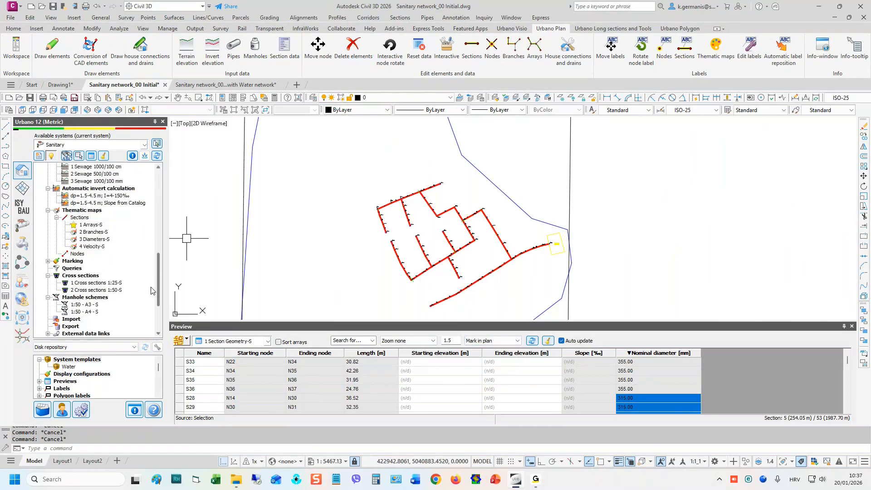
pyautogui.click(94, 239)
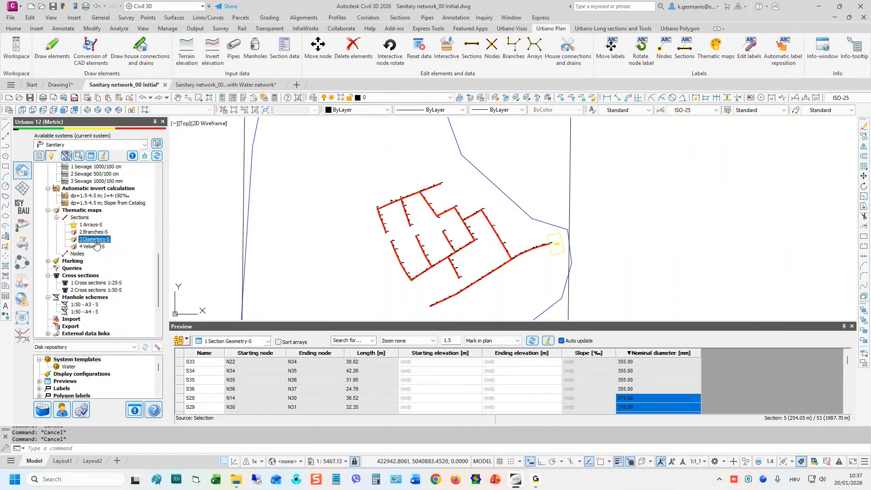
pyautogui.doubleClick(94, 239)
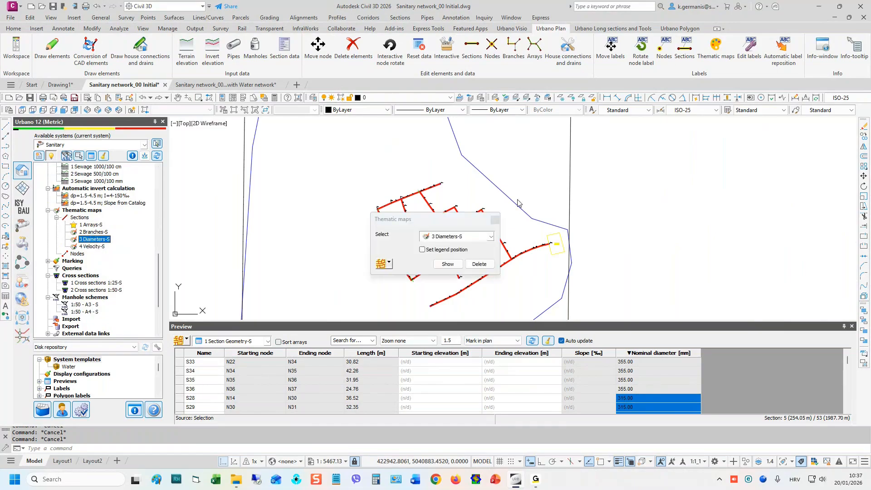
pyautogui.moveTo(438, 198); pyautogui.dragTo(353, 130)
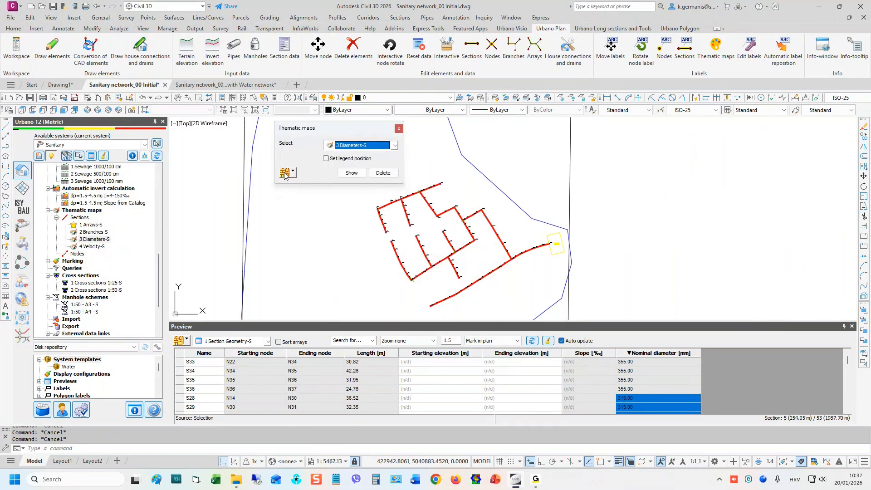
pyautogui.click(325, 159)
pyautogui.click(352, 172)
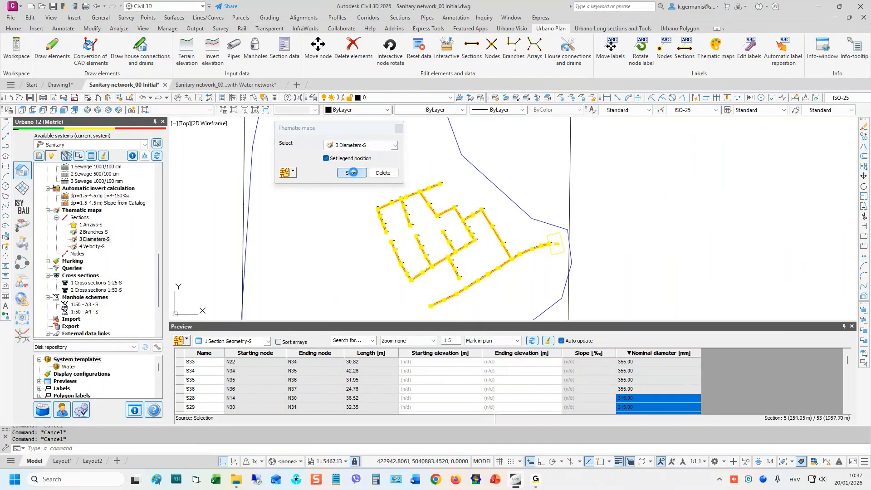
pyautogui.click(630, 238)
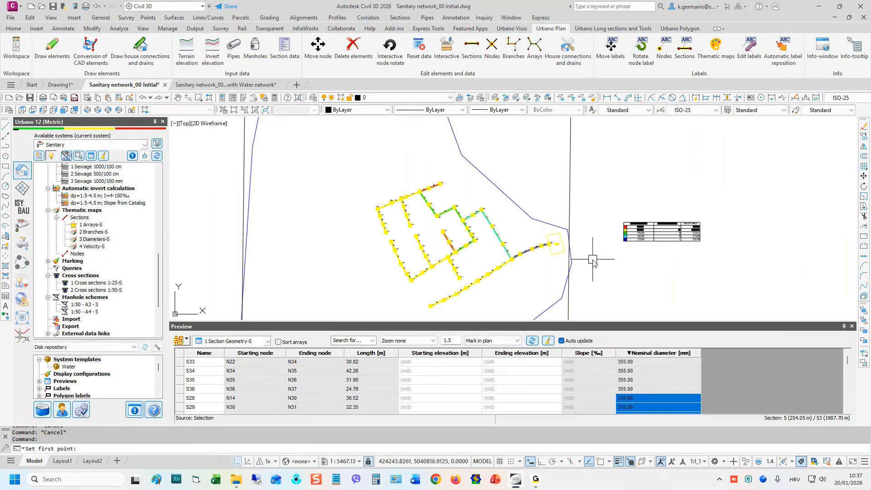
# - Regenerate the drawing and compare the section colours with the nominal diameters in the thematic map legend
pyautogui.scroll(2, 542, 272)
pyautogui.write('re')
pyautogui.press('Return')
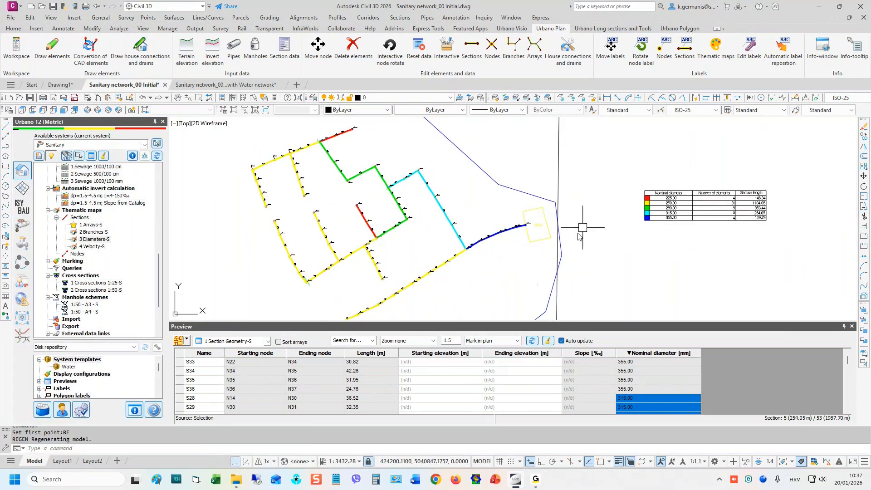
pyautogui.press('Escape')
pyautogui.press('Escape')
pyautogui.scroll(1, 675, 195)
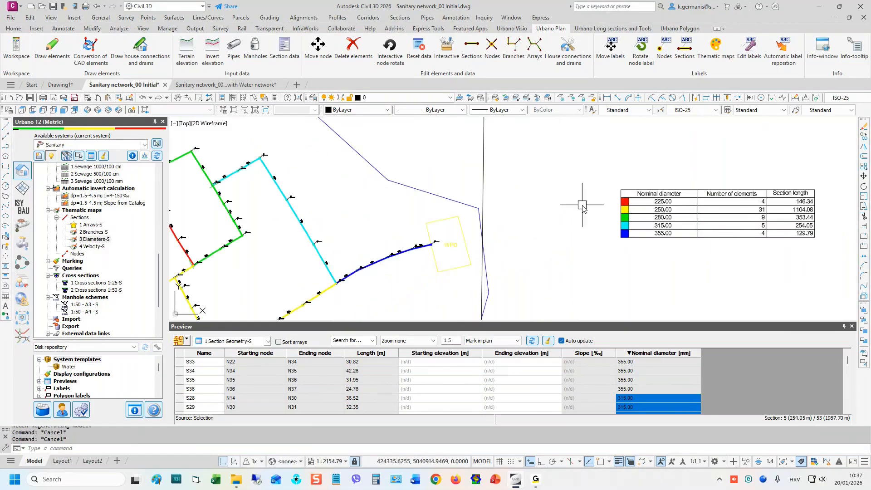
pyautogui.scroll(1, 598, 220)
pyautogui.moveTo(598, 220); pyautogui.dragTo(709, 244, button='middle')
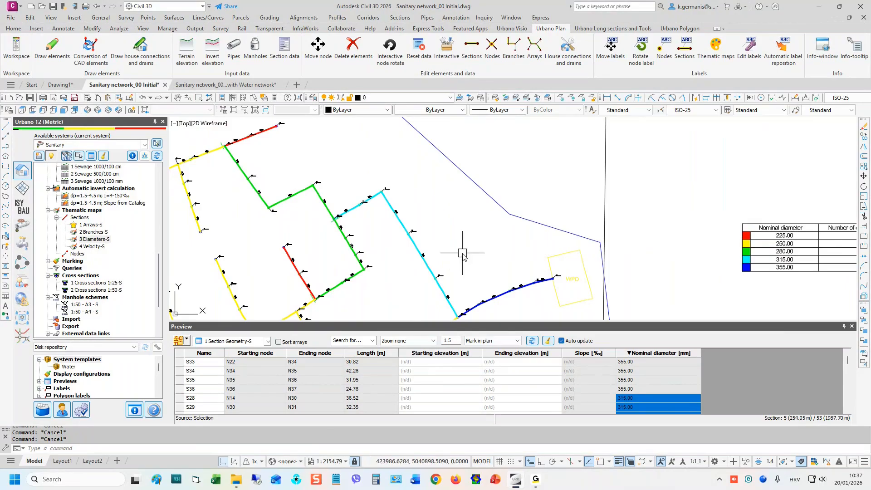
pyautogui.moveTo(550, 247); pyautogui.dragTo(552, 193, button='middle')
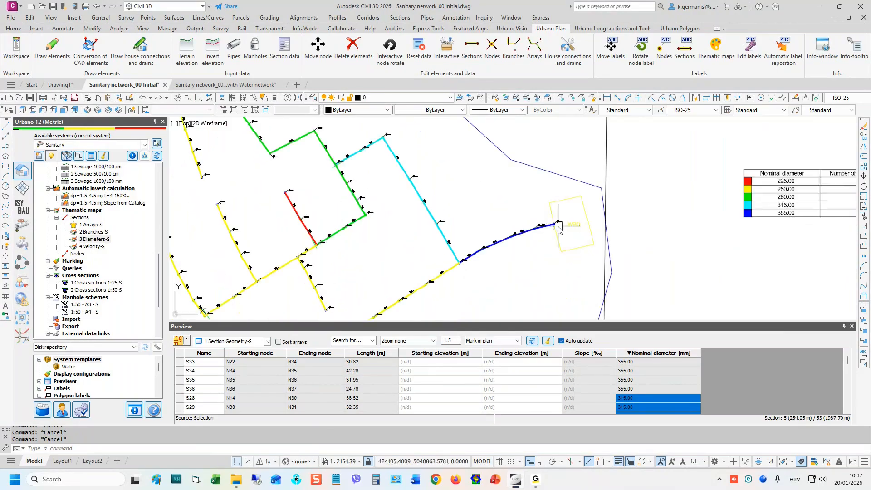
# - Delete the theme mappings from the drawing while keeping their configurations
pyautogui.scroll(-4, 558, 227)
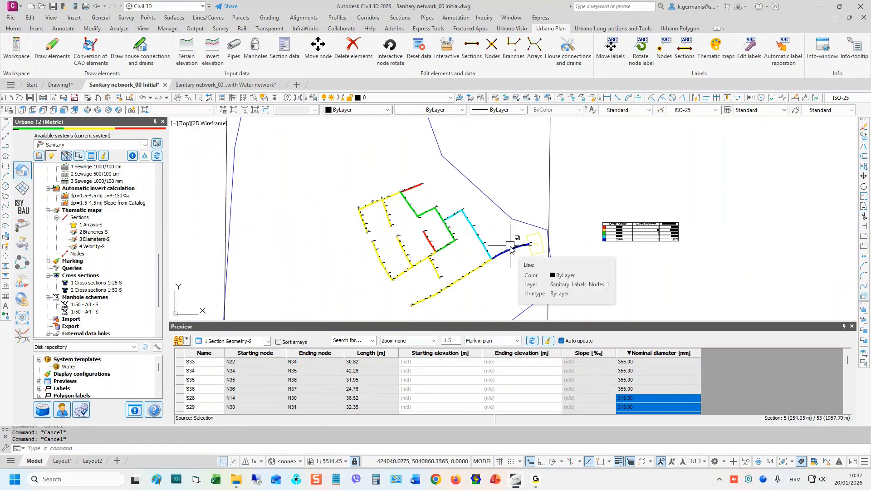
pyautogui.rightClick(92, 213)
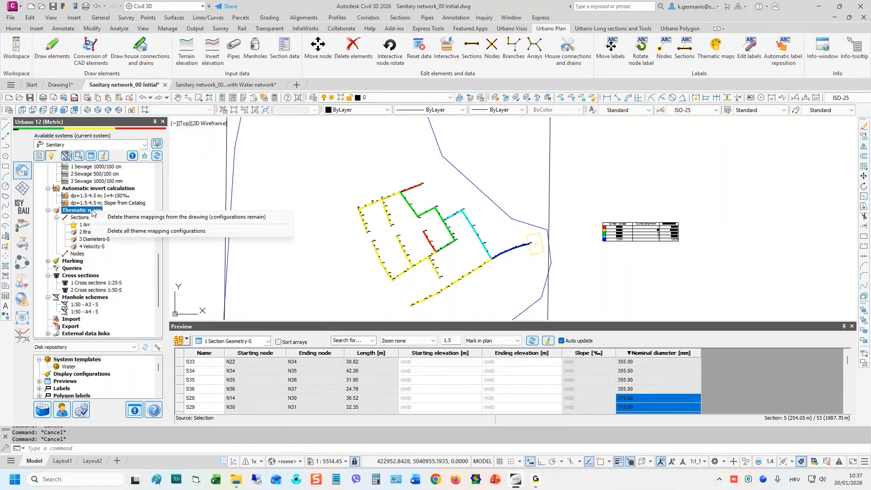
pyautogui.click(150, 217)
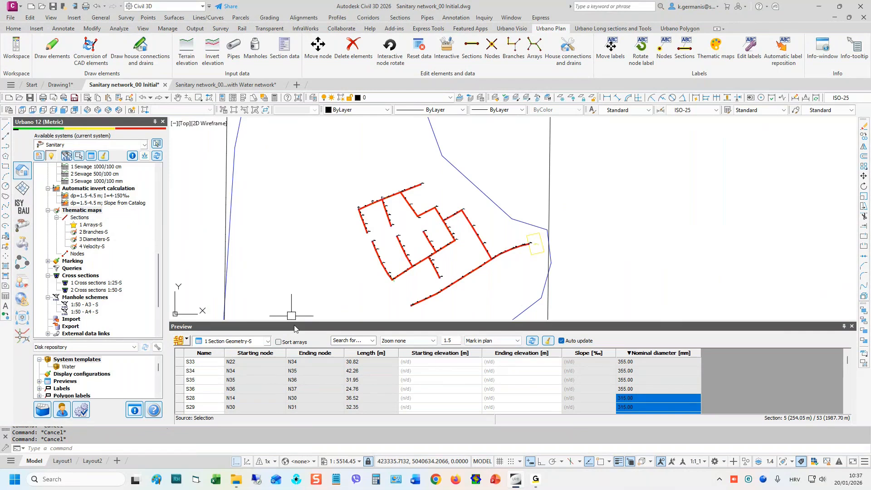
# - Open the catalog of pipes and browse the pipe types in the disk catalog, viewing Concrete Pipes SN 10
pyautogui.click(43, 410)
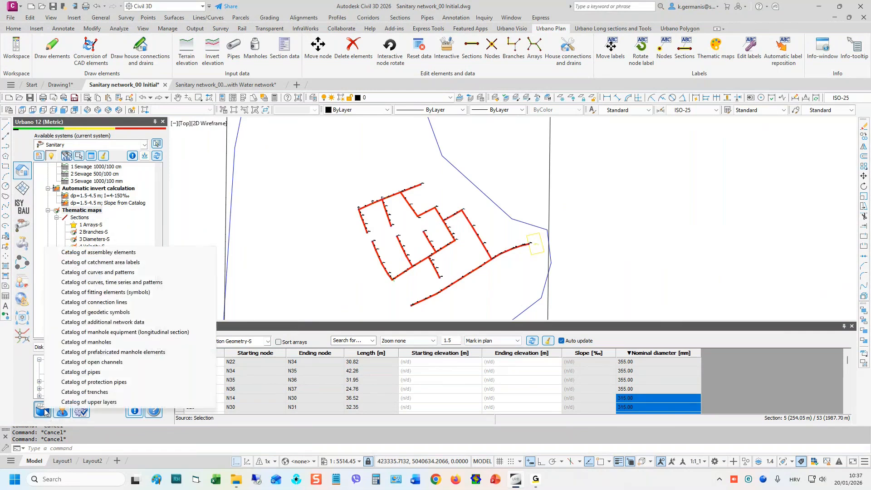
pyautogui.click(153, 373)
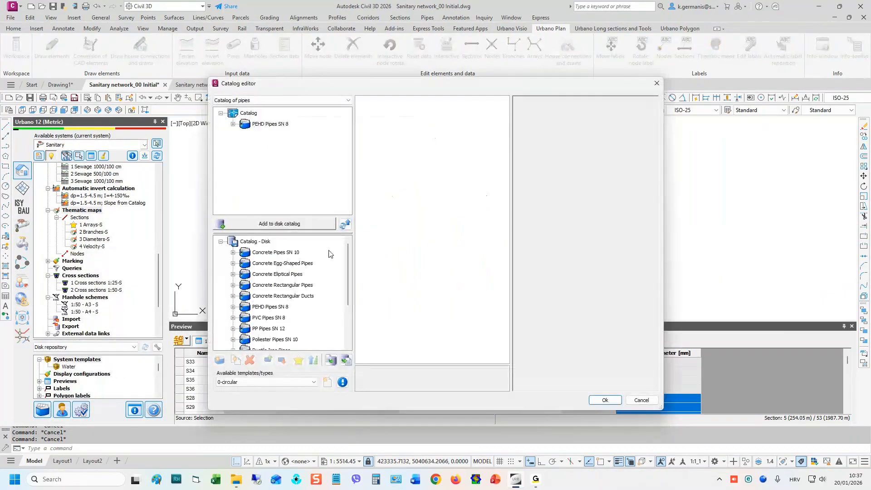
pyautogui.click(275, 253)
pyautogui.scroll(-1, 288, 272)
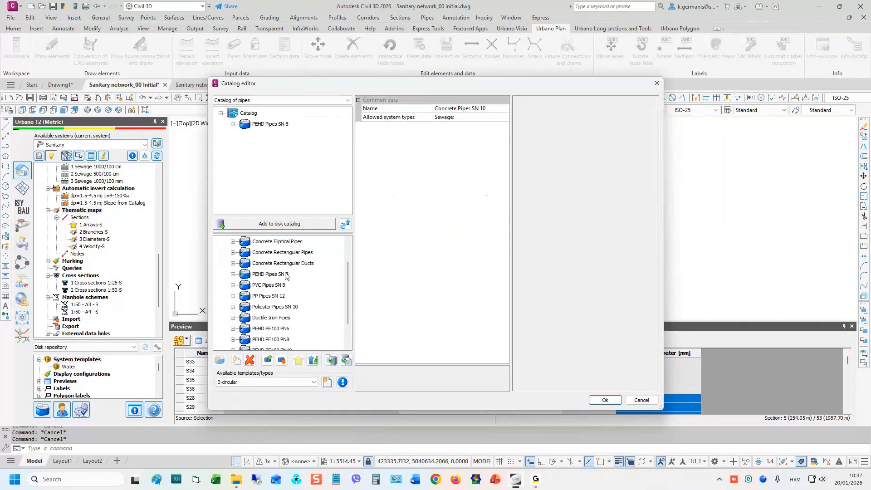
pyautogui.scroll(1, 329, 271)
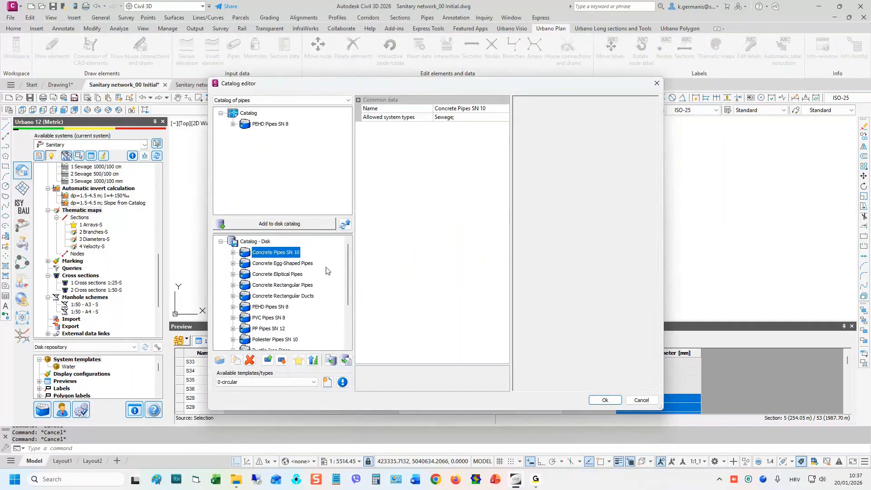
# - Look through the pipe groups in the disk catalog and show the 400 mm Concrete pipe of Concrete Pipes SN 10
pyautogui.scroll(-1, 325, 283)
pyautogui.scroll(-1, 322, 284)
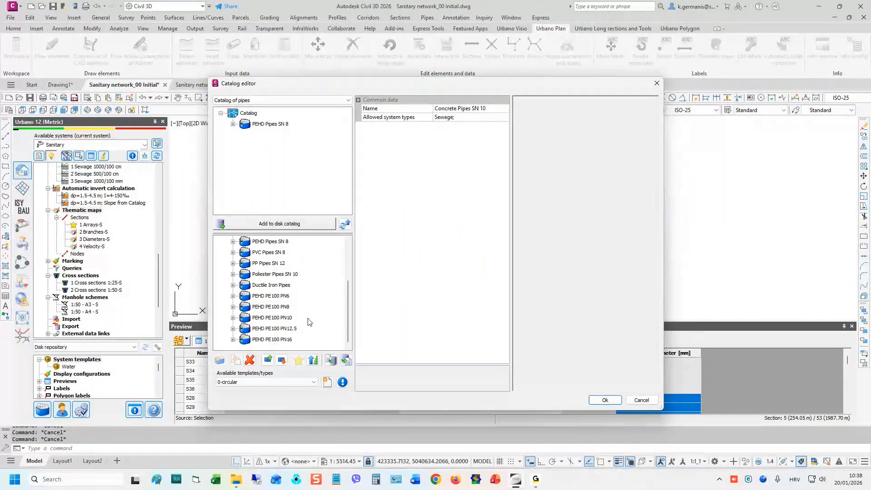
pyautogui.scroll(2, 227, 265)
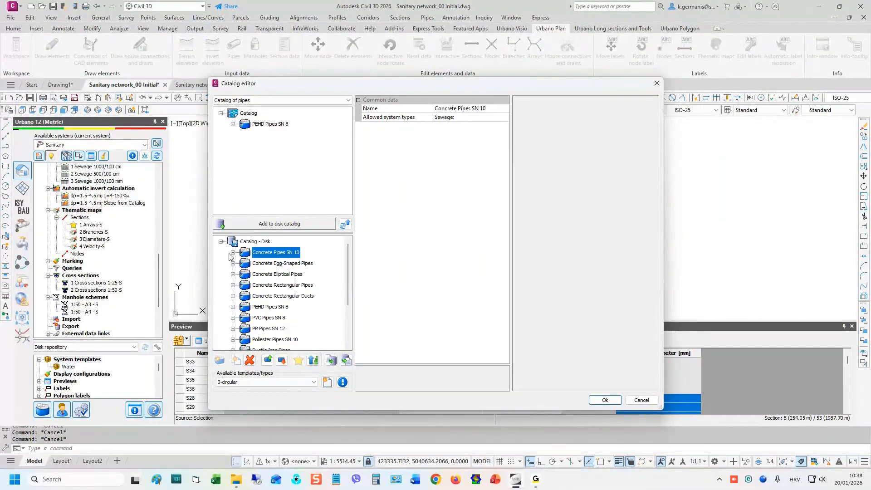
pyautogui.doubleClick(285, 253)
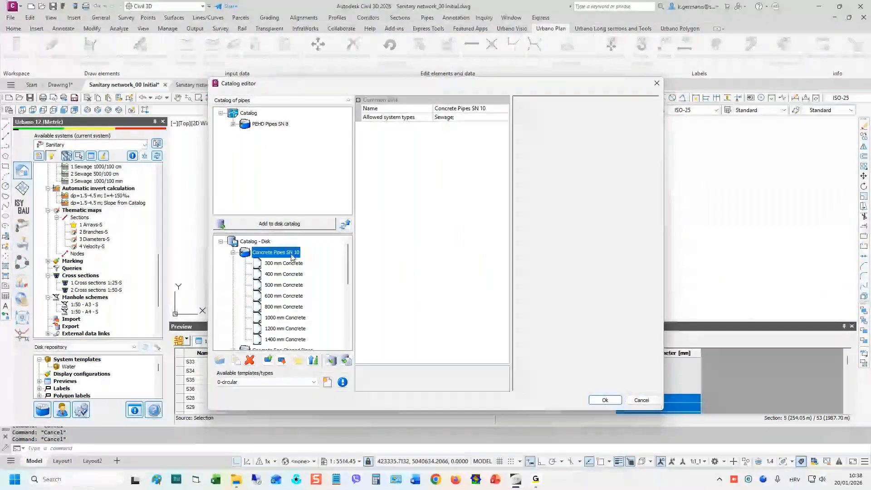
pyautogui.click(285, 274)
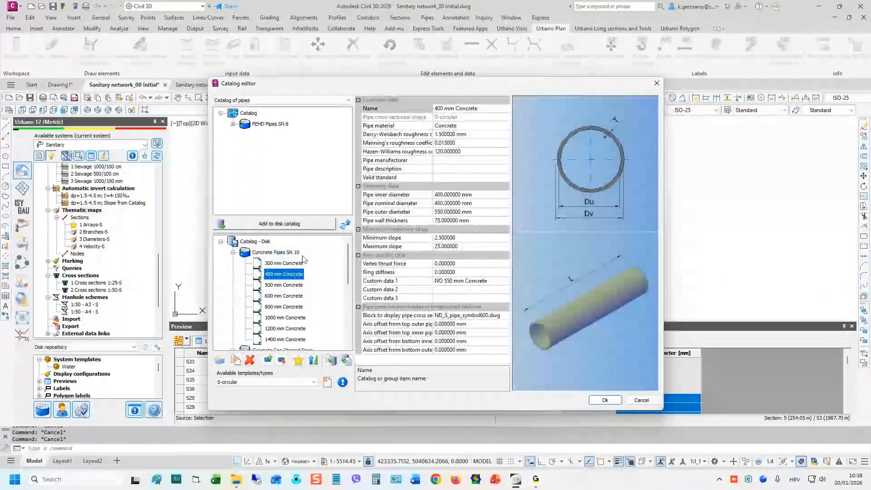
# - Examine the 400 mm Concrete pipe's inner, nominal and outer diameters, wall thickness and roughness coefficients against the pipe diagram
pyautogui.click(408, 195)
pyautogui.click(409, 203)
pyautogui.click(411, 212)
pyautogui.click(411, 220)
pyautogui.click(411, 213)
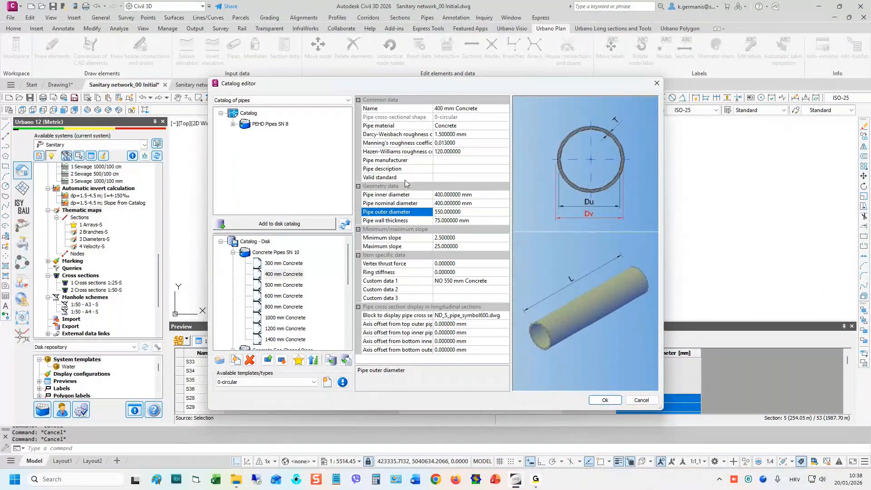
pyautogui.click(413, 129)
pyautogui.click(421, 142)
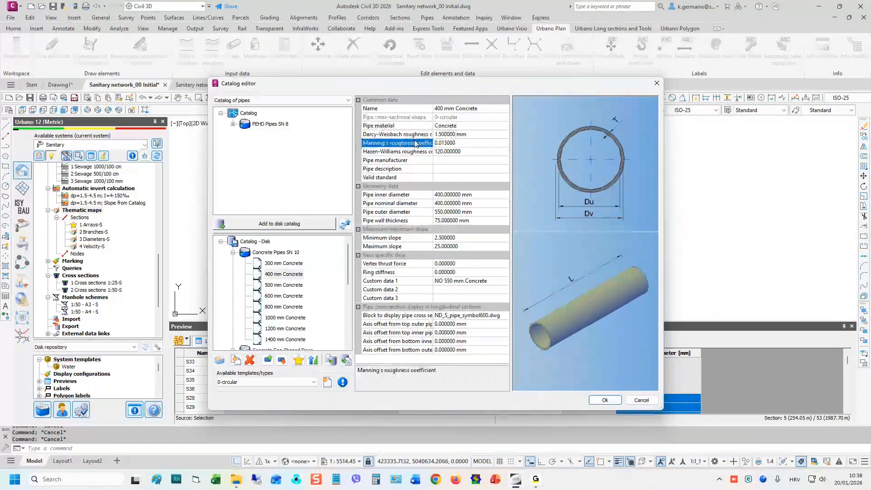
pyautogui.click(417, 151)
pyautogui.click(402, 194)
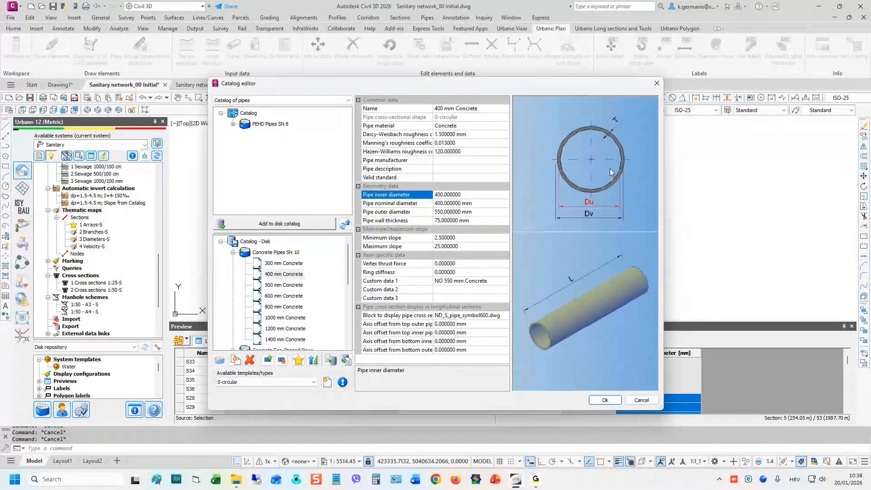
# - Open the group data of Concrete Pipes SN 10 and widen the Name column to show the full pipe names
pyautogui.doubleClick(277, 252)
pyautogui.rightClick(285, 258)
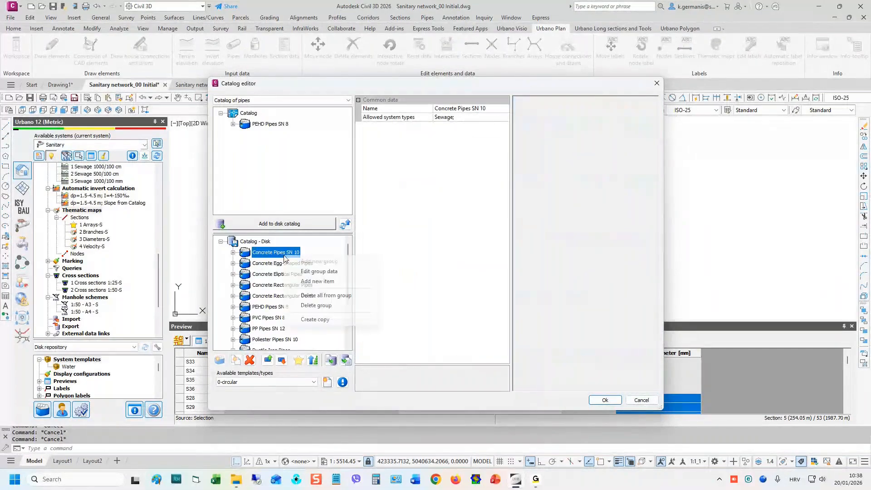
pyautogui.click(340, 272)
pyautogui.moveTo(297, 180); pyautogui.dragTo(288, 175)
pyautogui.moveTo(215, 181); pyautogui.dragTo(240, 177)
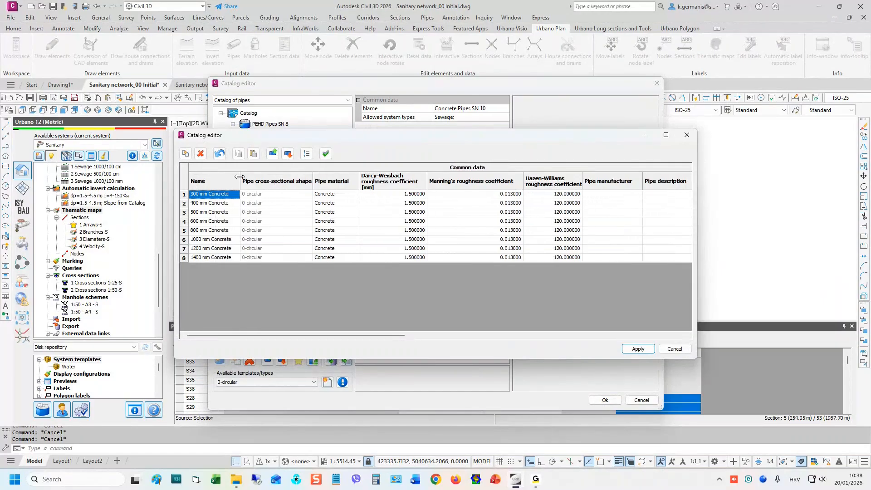
# - Review the names, common data and geometry data of the Concrete Pipes SN 10 table and close it without applying changes
pyautogui.press('F2')
pyautogui.click(215, 204)
pyautogui.click(212, 222)
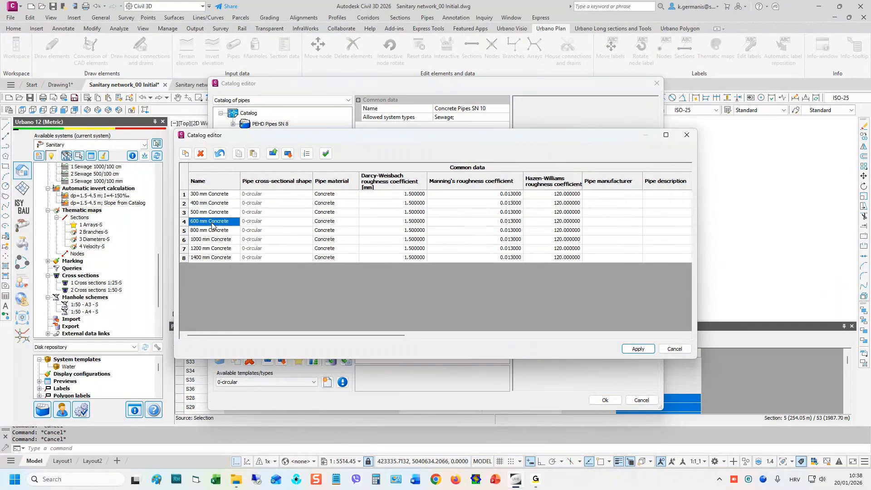
pyautogui.click(213, 231)
pyautogui.click(212, 232)
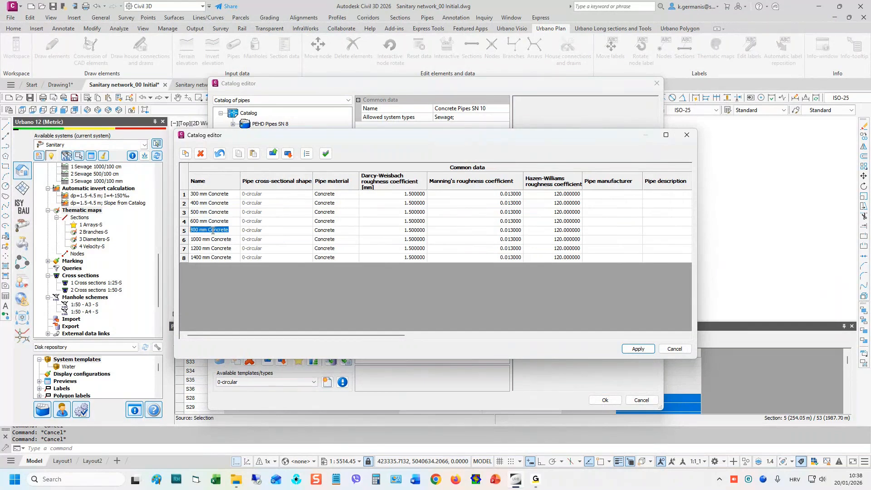
pyautogui.click(488, 335)
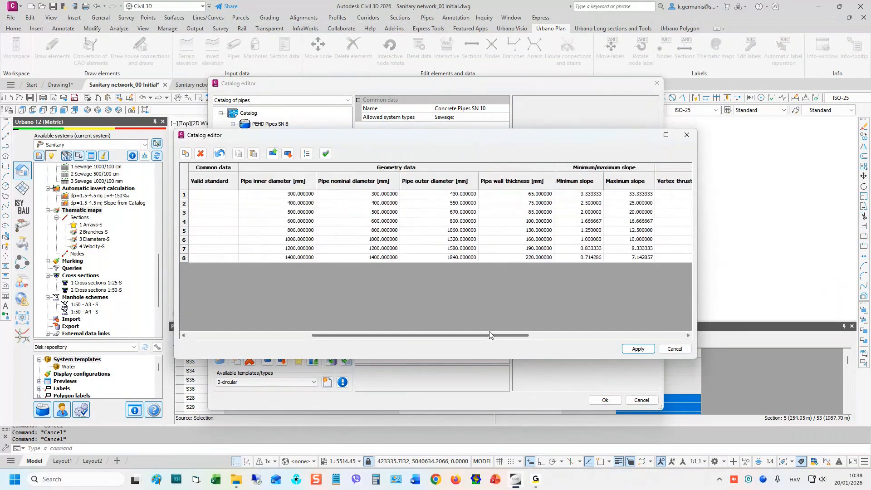
pyautogui.click(447, 199)
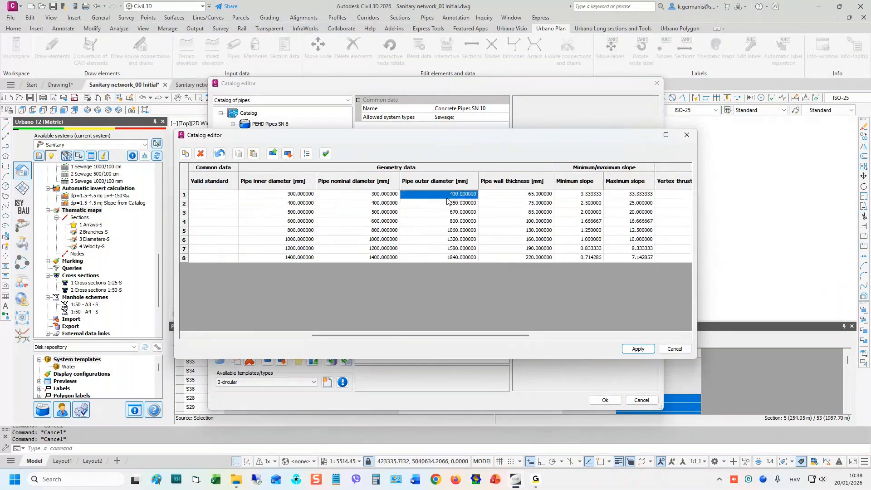
pyautogui.click(452, 239)
pyautogui.press('Return')
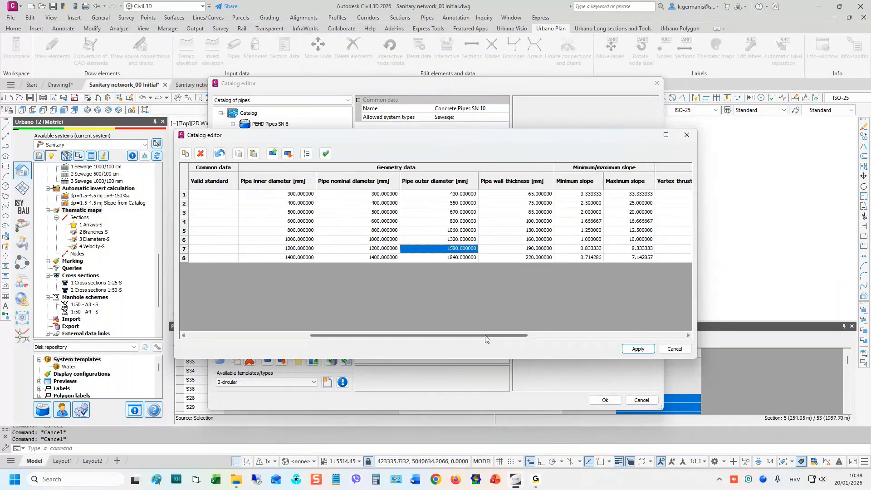
pyautogui.moveTo(485, 336); pyautogui.dragTo(307, 322)
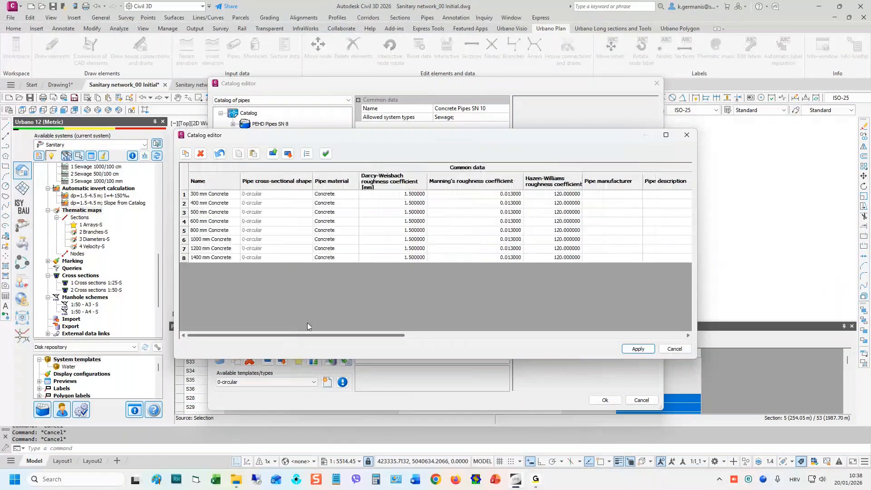
pyautogui.click(686, 135)
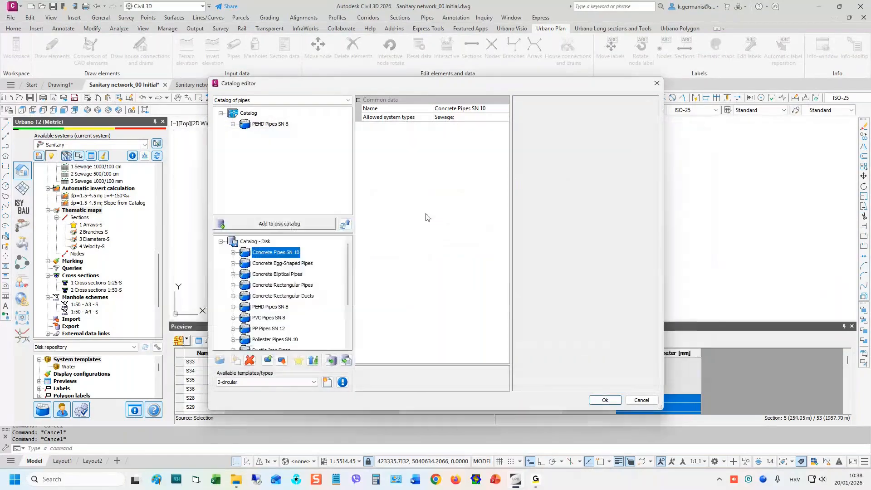
# - Create a copy of the Concrete Pipes SN 10 group in the disk catalog and select the copy
pyautogui.rightClick(287, 256)
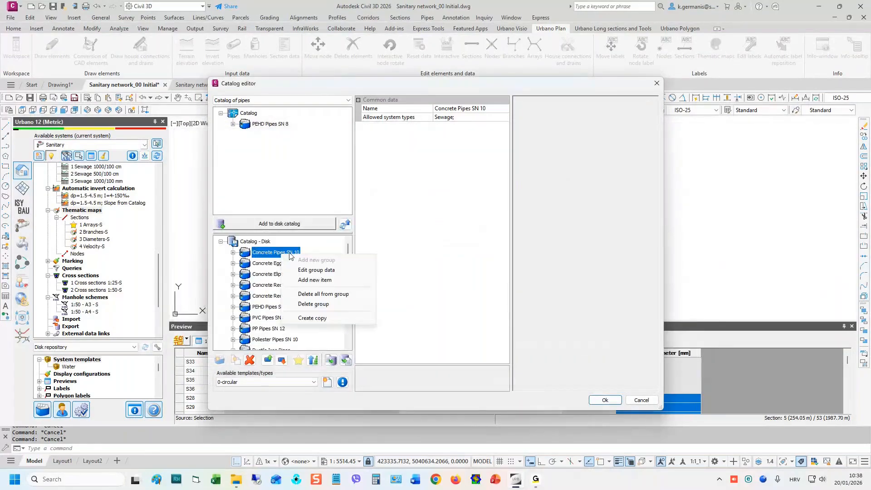
pyautogui.click(323, 318)
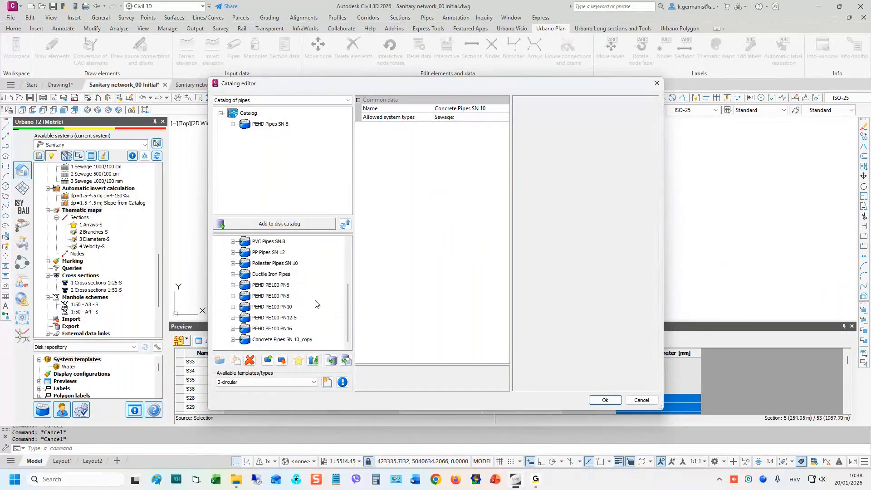
pyautogui.click(281, 343)
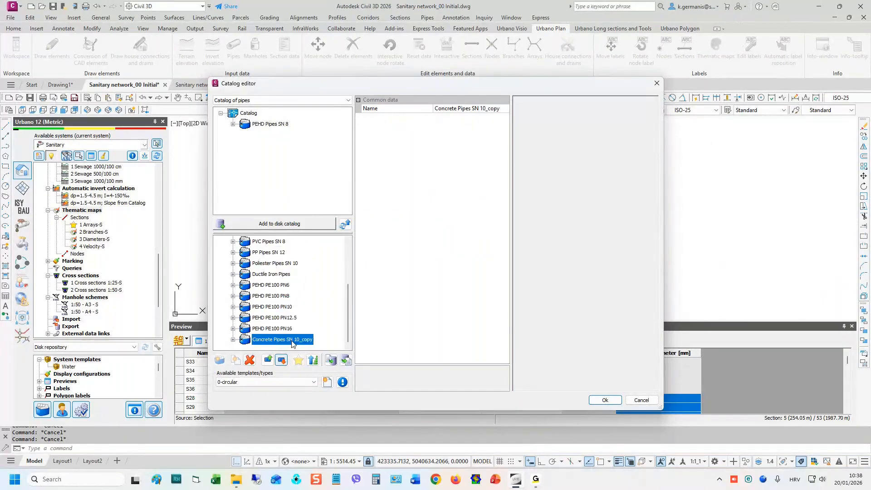
# - Copy the whole group data table of Concrete Pipes SN 10_copy into a blank Excel workbook starting at cell A1
pyautogui.doubleClick(292, 343)
pyautogui.click(450, 336)
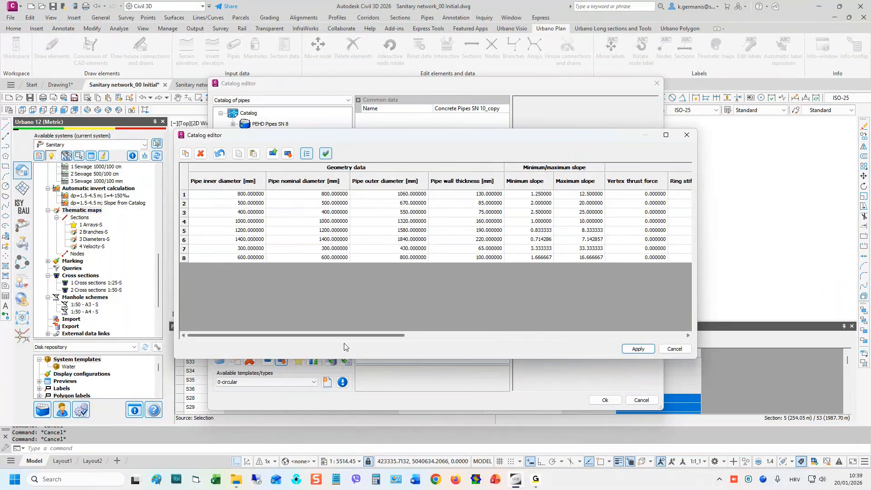
pyautogui.hscroll(-5, 344, 347)
pyautogui.click(183, 180)
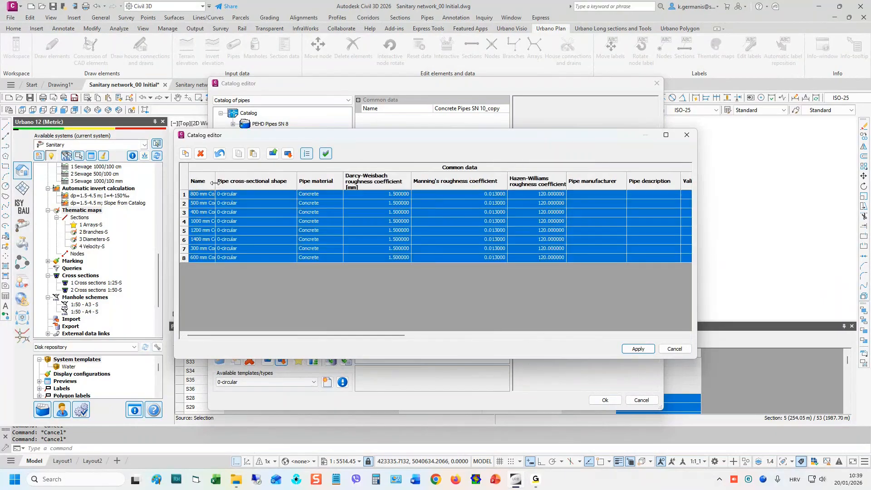
pyautogui.doubleClick(215, 183)
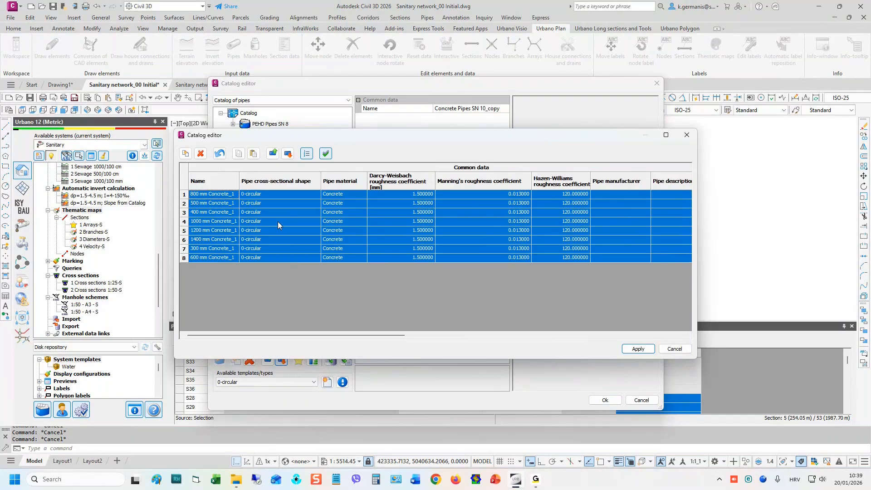
pyautogui.click(211, 486)
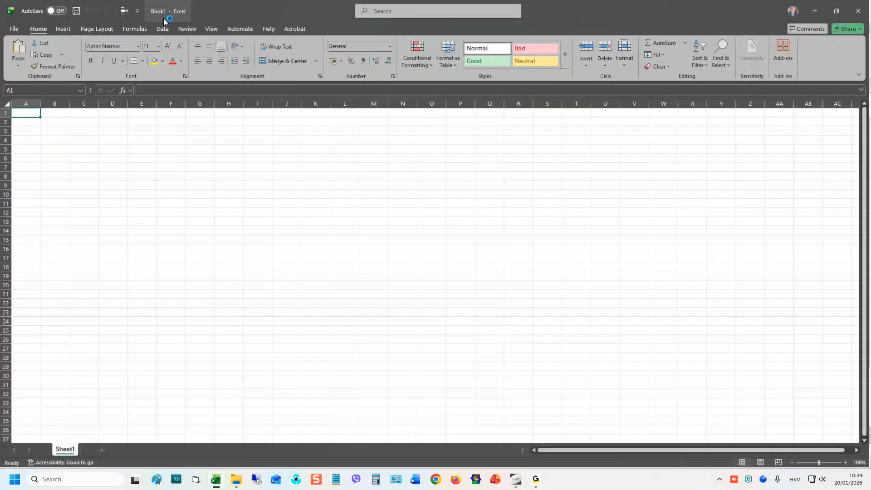
pyautogui.hotkey('ctrl', 'v')
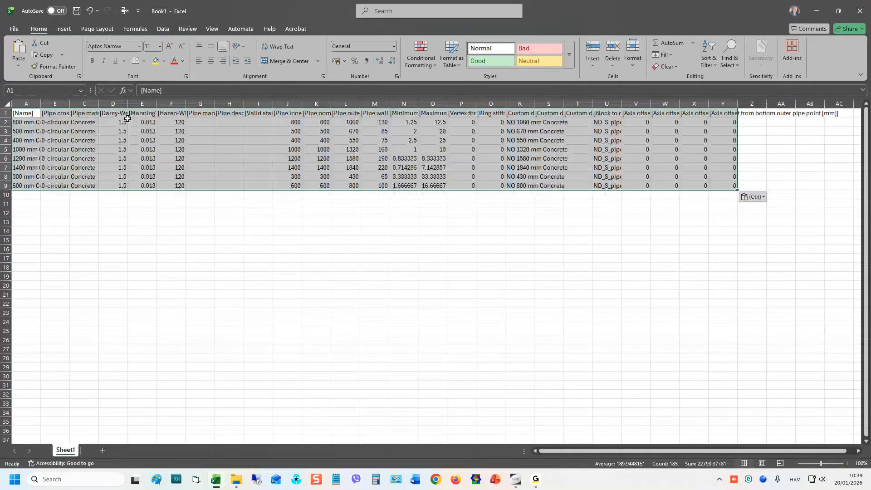
# - Wrap the header text in row 1 and widen column A to fit the pipe names
pyautogui.click(6, 113)
pyautogui.click(6, 113)
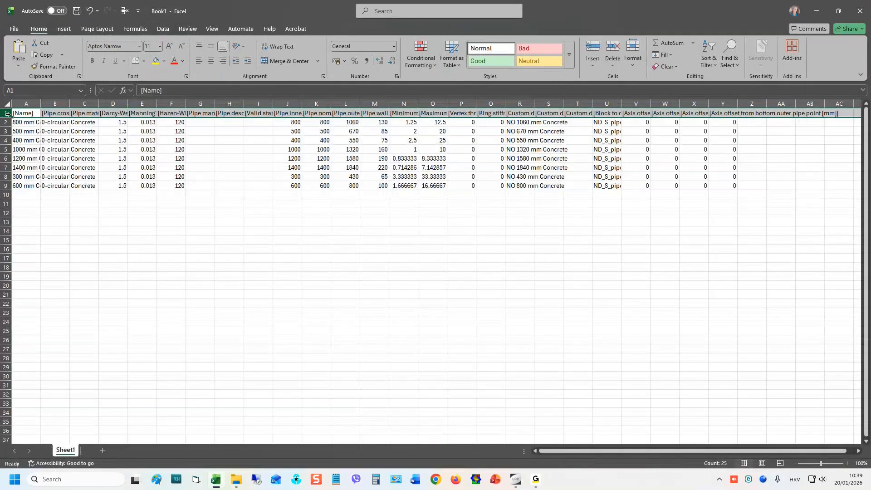
pyautogui.click(289, 46)
pyautogui.moveTo(40, 103); pyautogui.dragTo(76, 104)
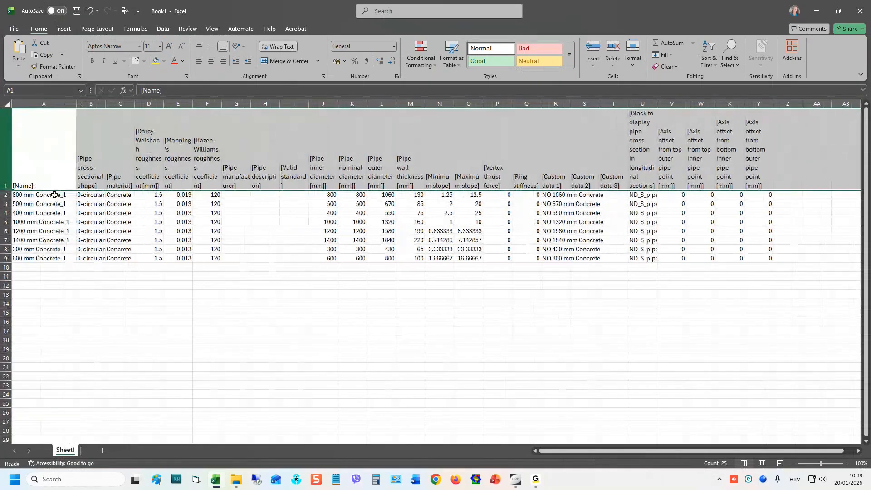
# - Remove the _1 suffix from the pipe names in A2 and A3, leaving 800 mm Concrete and 500 mm Concrete
pyautogui.doubleClick(69, 195)
pyautogui.press('BackSpace')
pyautogui.press('BackSpace')
pyautogui.doubleClick(64, 204)
pyautogui.press('BackSpace')
pyautogui.press('BackSpace')
pyautogui.click(63, 221)
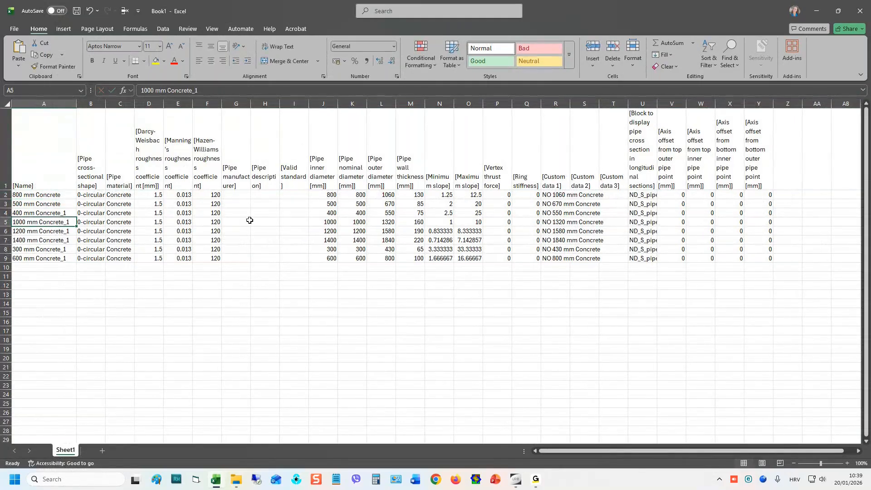
# - Check the pipe description and wall thickness columns, and fill the whole pipe table A1:Y9 with yellow
pyautogui.moveTo(266, 195); pyautogui.dragTo(269, 257)
pyautogui.moveTo(415, 196); pyautogui.dragTo(413, 257)
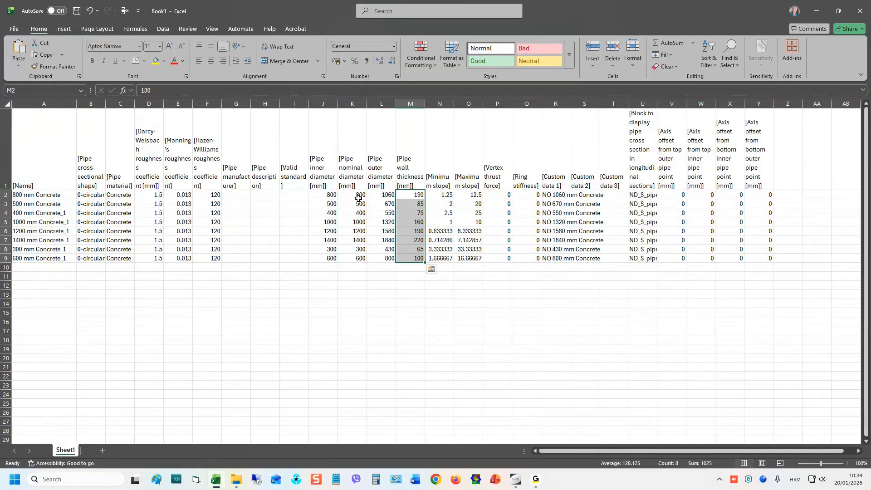
pyautogui.moveTo(756, 259); pyautogui.dragTo(60, 123)
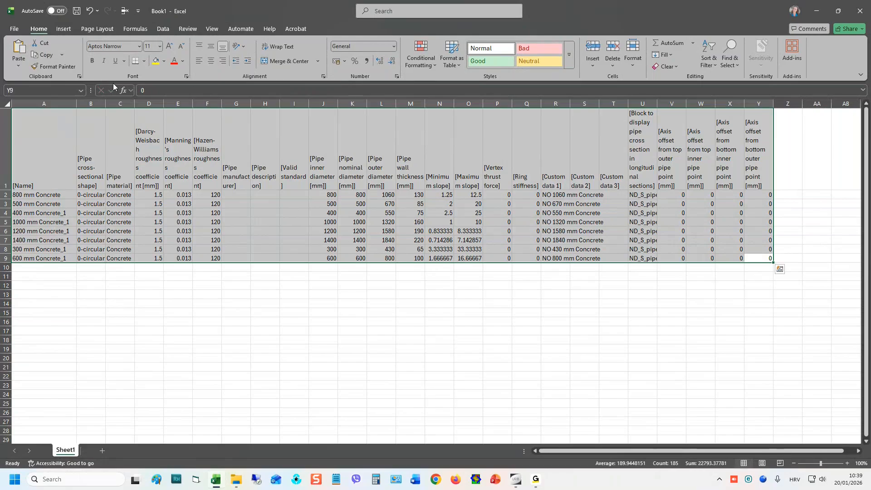
pyautogui.click(156, 60)
# - Copy the edited table from Excel, switch back to the Catalog editor in Civil 3D, paste it over the copied group's data and apply
pyautogui.hotkey('ctrl', 'c')
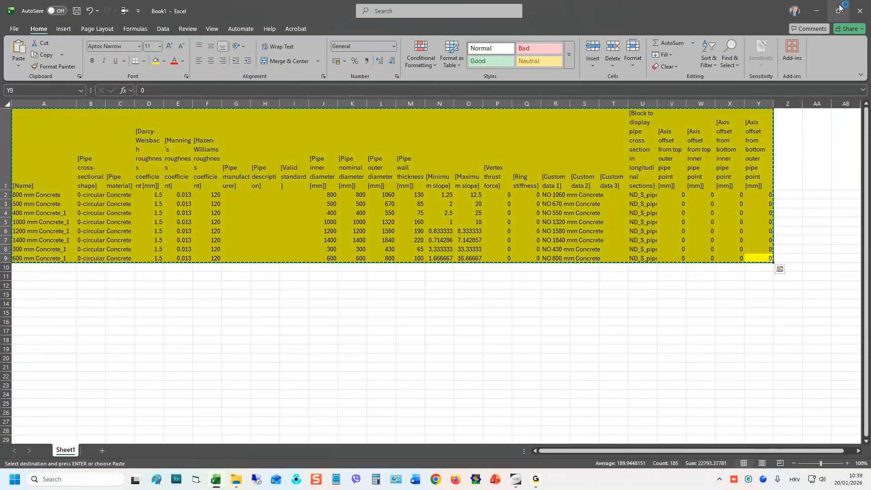
pyautogui.click(821, 8)
pyautogui.click(205, 195)
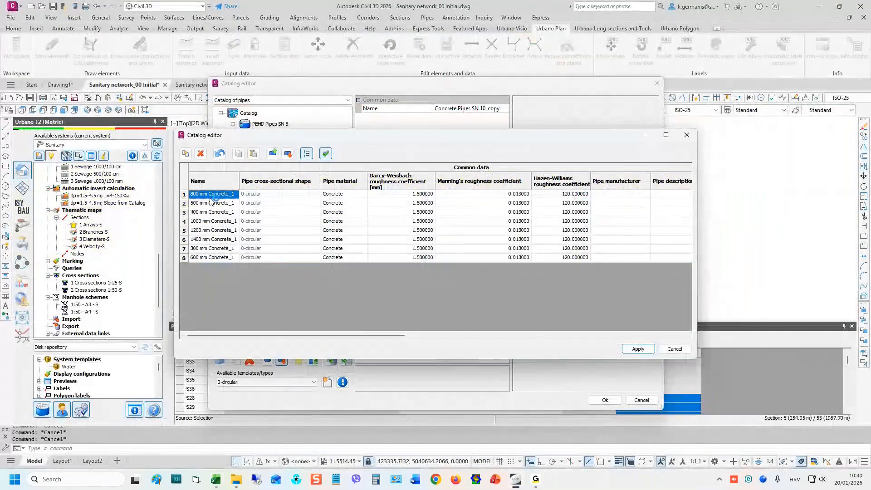
pyautogui.hotkey('ctrl', 'v')
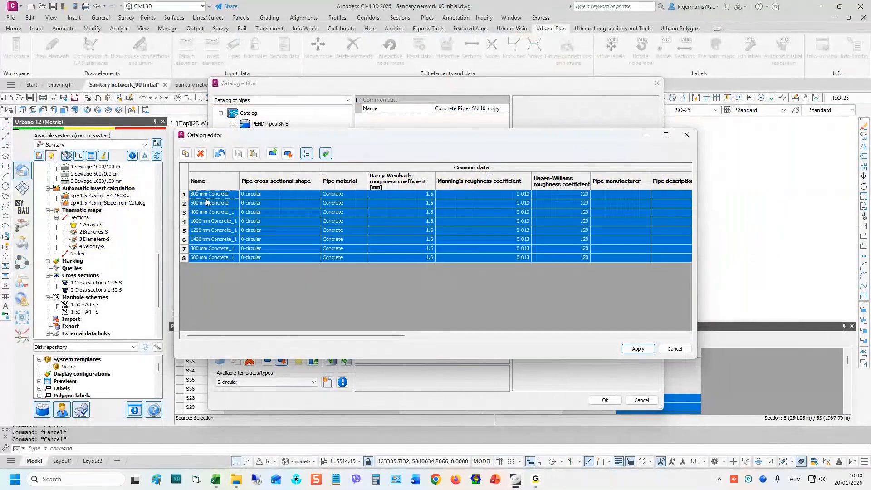
pyautogui.click(637, 348)
pyautogui.click(447, 269)
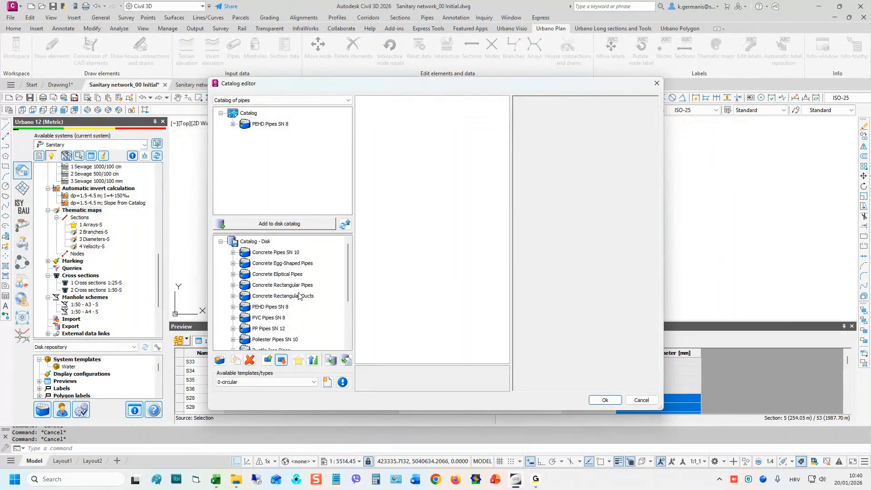
# - Rename the copied pipe group in the disk catalog as Concrete Pipes SN 10_V2
pyautogui.scroll(-3, 299, 296)
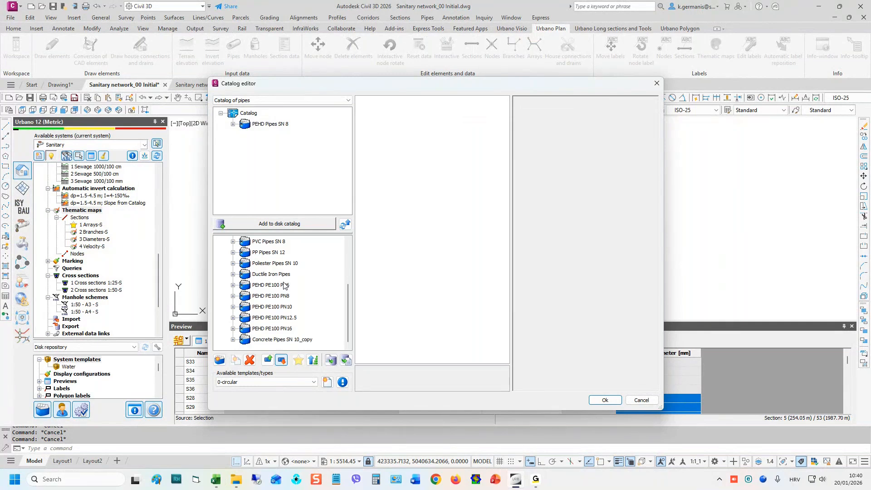
pyautogui.click(283, 340)
pyautogui.click(303, 341)
pyautogui.moveTo(302, 341); pyautogui.dragTo(341, 335)
pyautogui.write('C')
pyautogui.write('2')
pyautogui.press('Return')
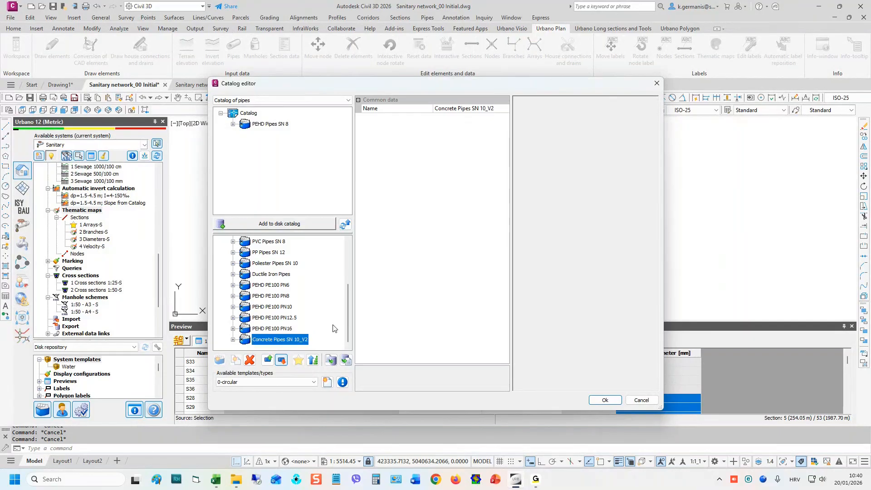
# - Accept the catalog edits and check that Concrete Pipes SN 10_V2 can be chosen as the pipe group in Set pipes
pyautogui.click(607, 400)
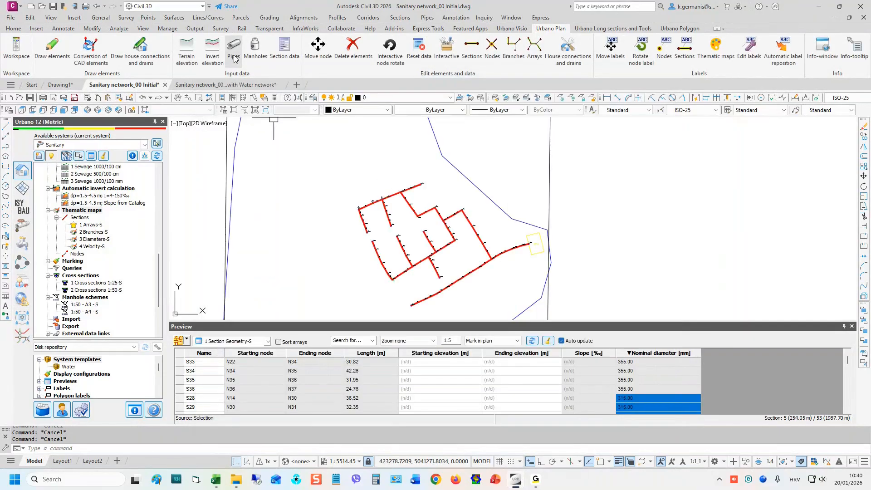
pyautogui.click(234, 56)
pyautogui.moveTo(791, 80); pyautogui.dragTo(671, 81)
pyautogui.click(643, 105)
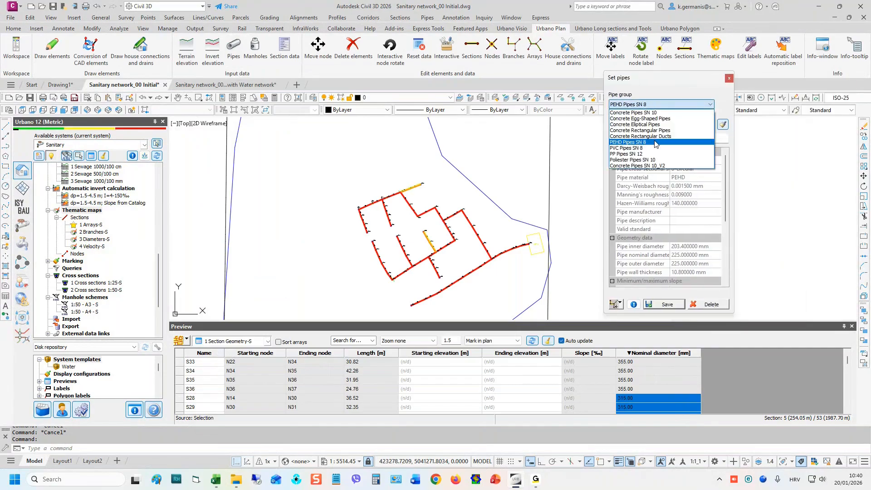
pyautogui.click(643, 166)
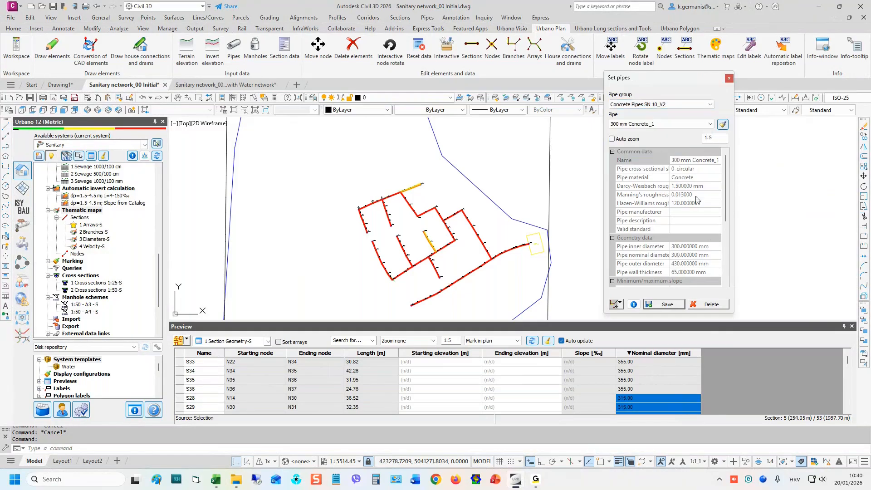
pyautogui.click(728, 78)
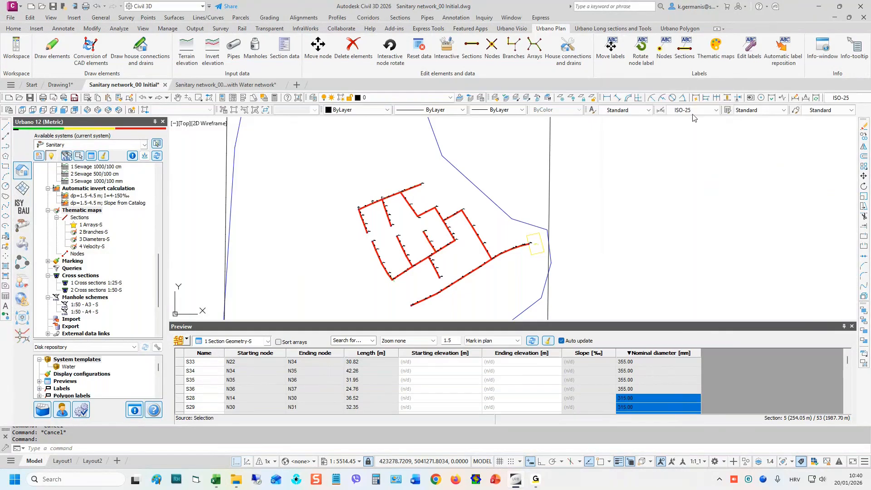
pyautogui.press('Escape')
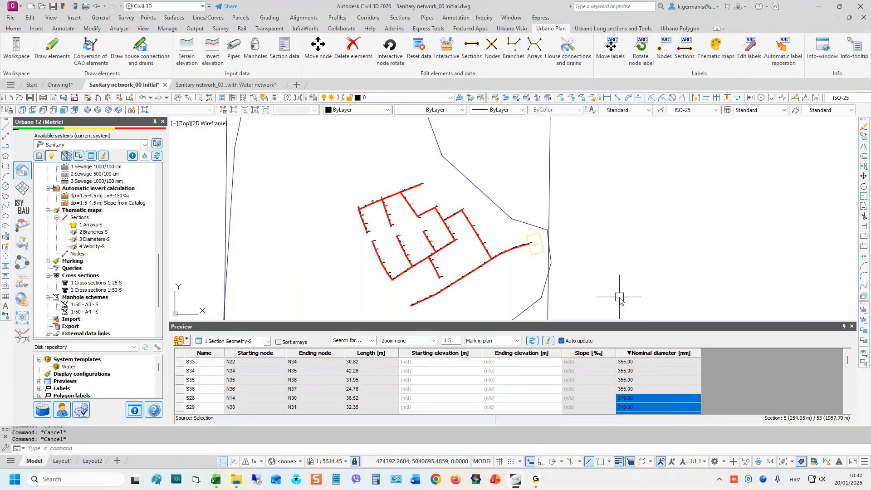
# - Close the section preview table and look through the three Sewage definitions under Long sections
pyautogui.click(508, 400)
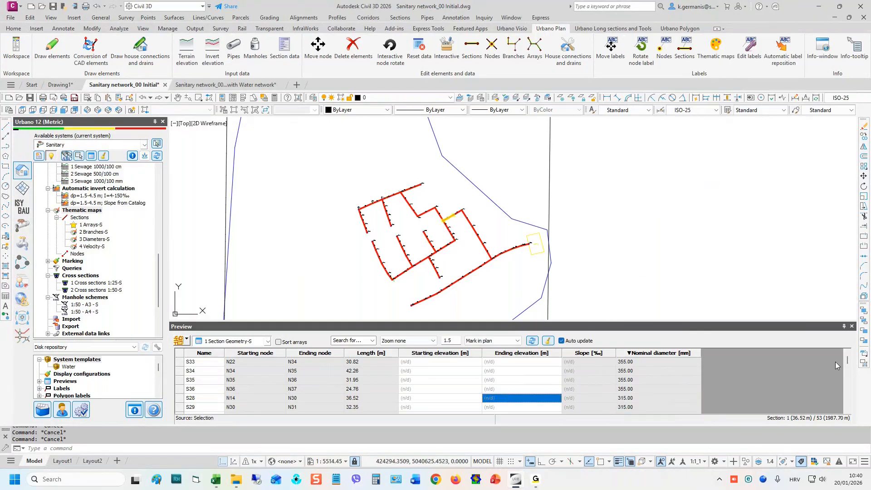
pyautogui.click(851, 326)
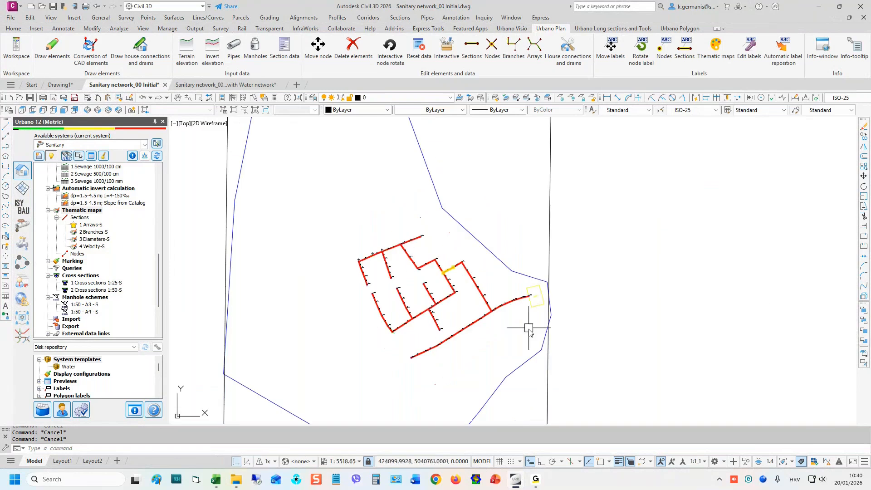
pyautogui.moveTo(158, 267); pyautogui.dragTo(148, 234)
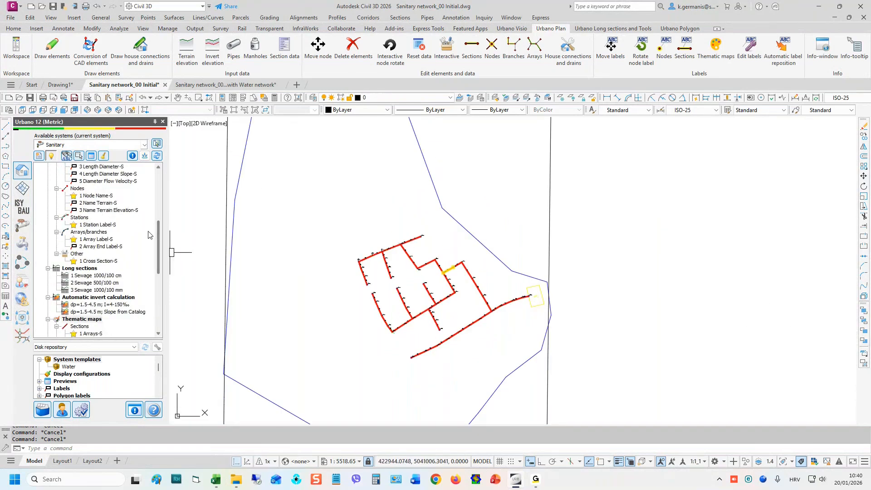
pyautogui.click(96, 275)
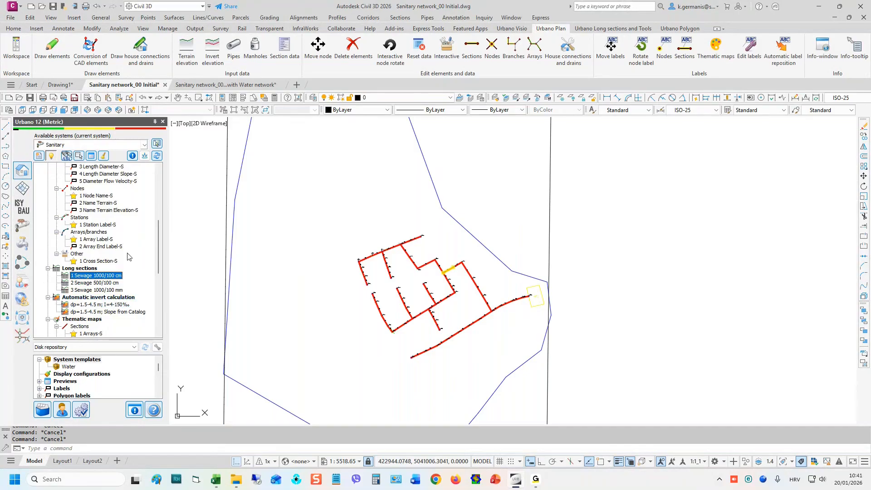
pyautogui.click(90, 282)
pyautogui.click(90, 290)
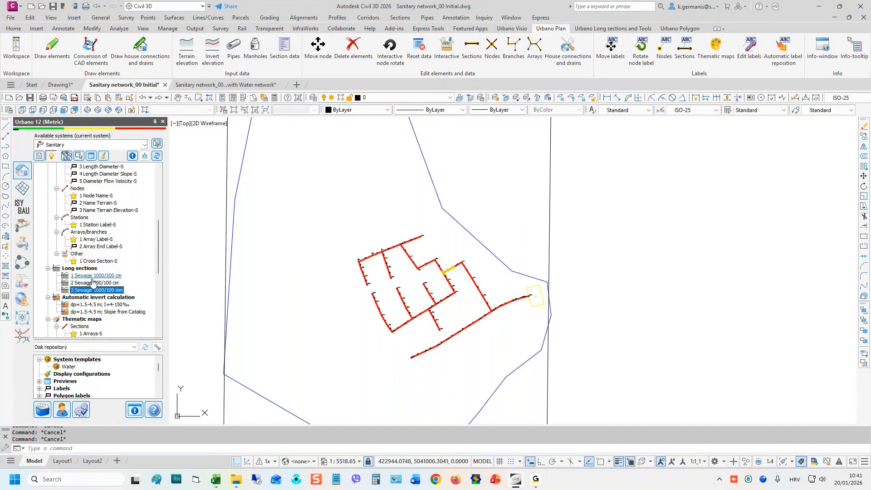
pyautogui.click(92, 277)
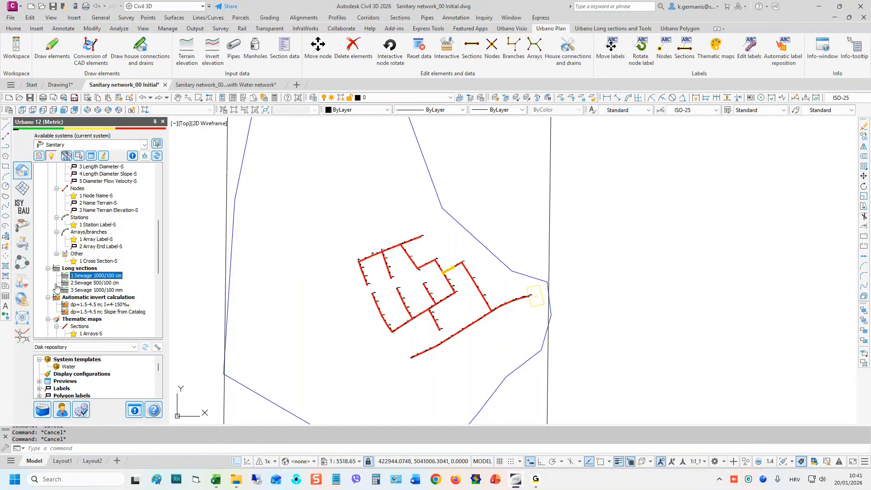
pyautogui.click(48, 268)
pyautogui.click(48, 269)
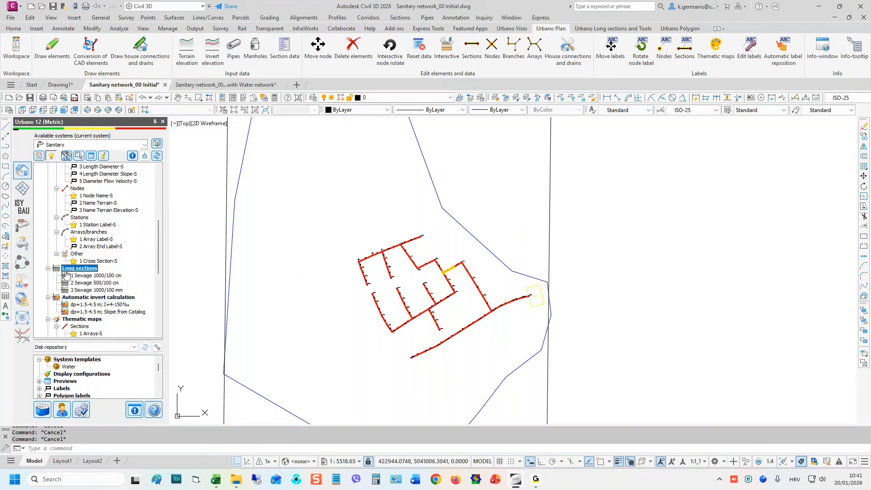
pyautogui.click(49, 269)
pyautogui.click(48, 268)
pyautogui.click(116, 275)
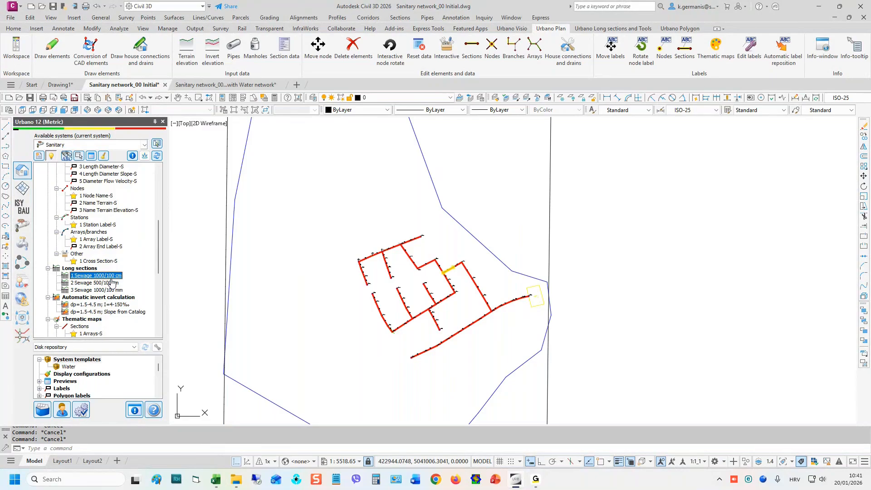
# - Start drawing longitudinal sections with the 1 Sewage 1000/100 cm definition and load all arrays of the active system
pyautogui.doubleClick(98, 276)
pyautogui.moveTo(457, 85); pyautogui.dragTo(823, 113)
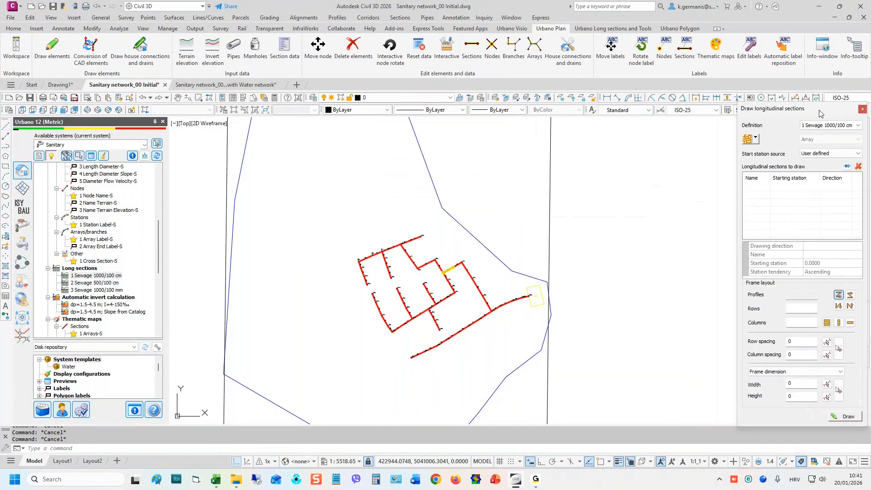
pyautogui.click(755, 140)
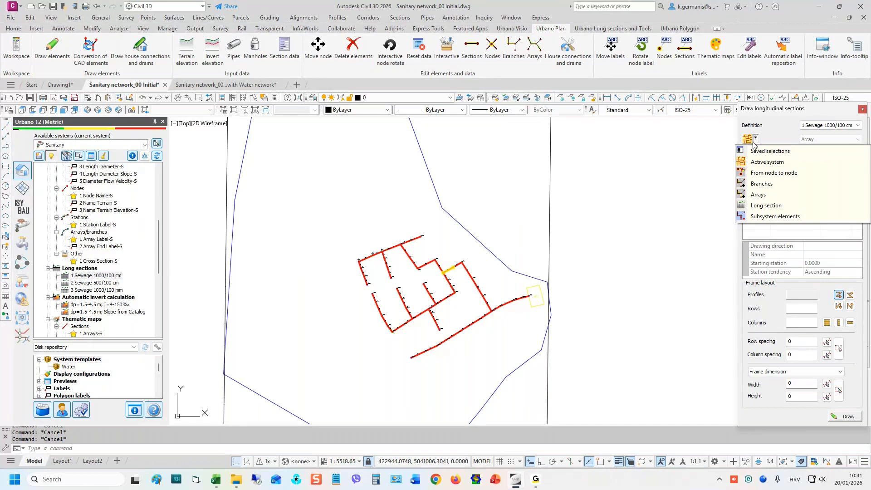
pyautogui.click(740, 164)
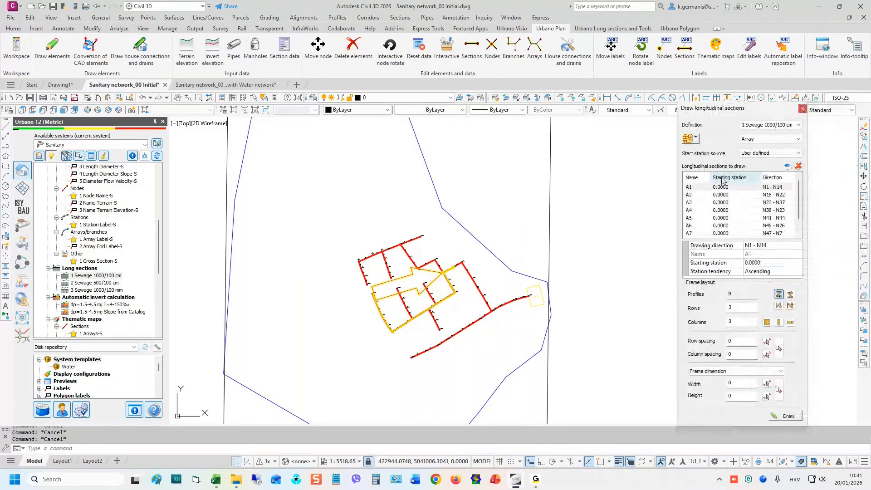
# - Go through the listed arrays from A3 onward and examine each one's route and drawing direction in the plan
pyautogui.click(724, 202)
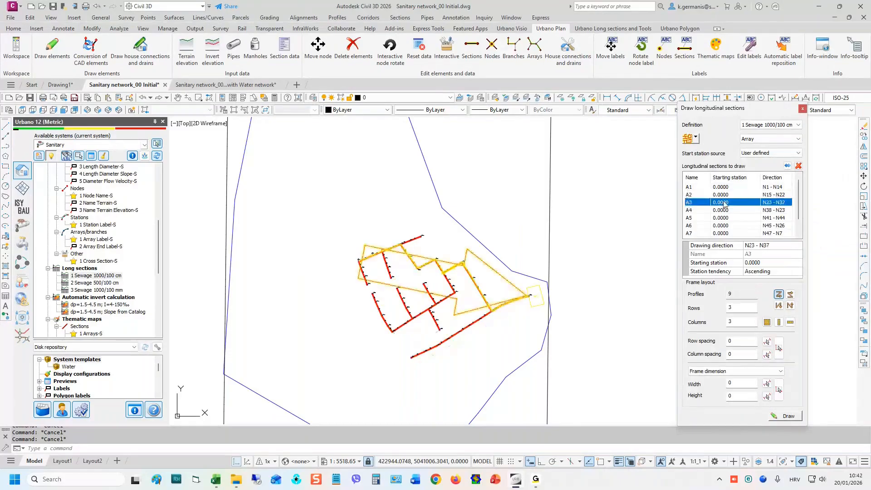
pyautogui.click(720, 212)
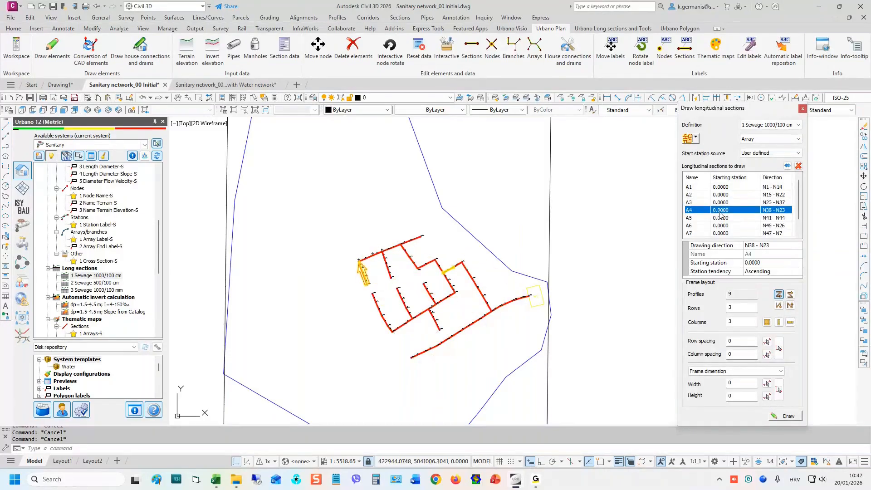
pyautogui.click(727, 218)
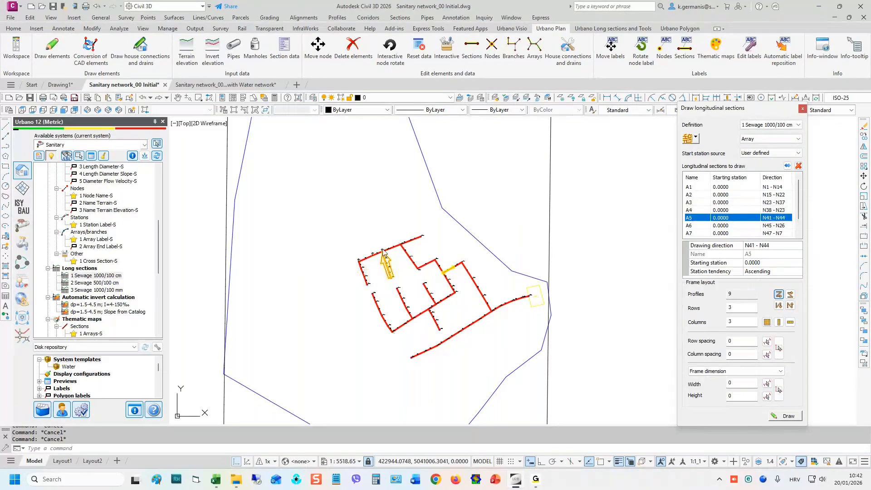
pyautogui.press('Down')
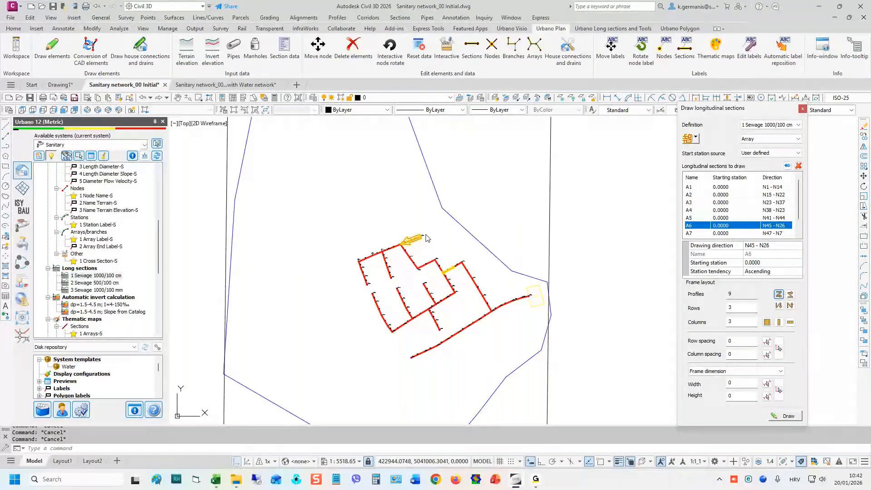
pyautogui.press('Down')
pyautogui.press('Down')
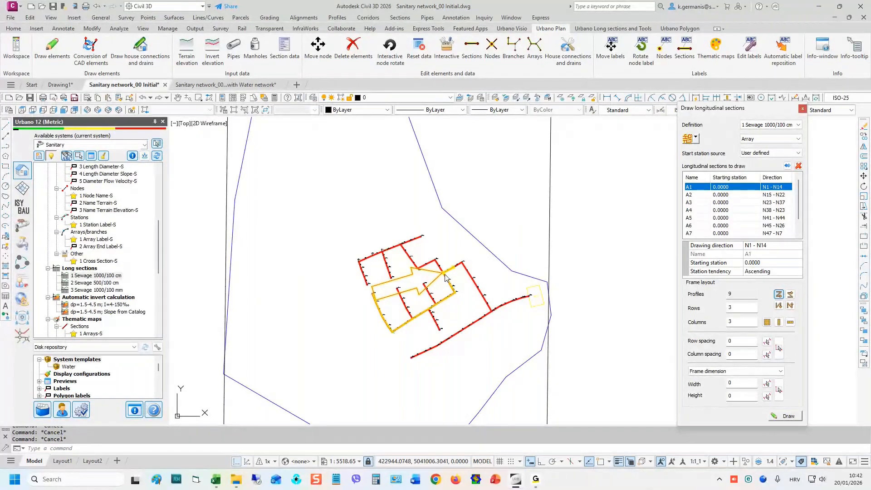
# - Clear the yellow marking from the highlighted section in the network plan
pyautogui.click(581, 236)
pyautogui.scroll(-2, 478, 257)
pyautogui.scroll(2, 473, 262)
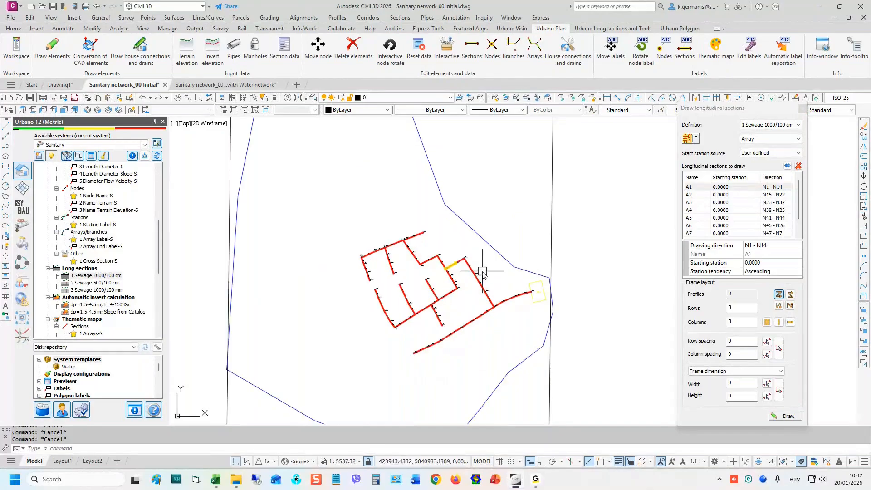
pyautogui.scroll(4, 448, 264)
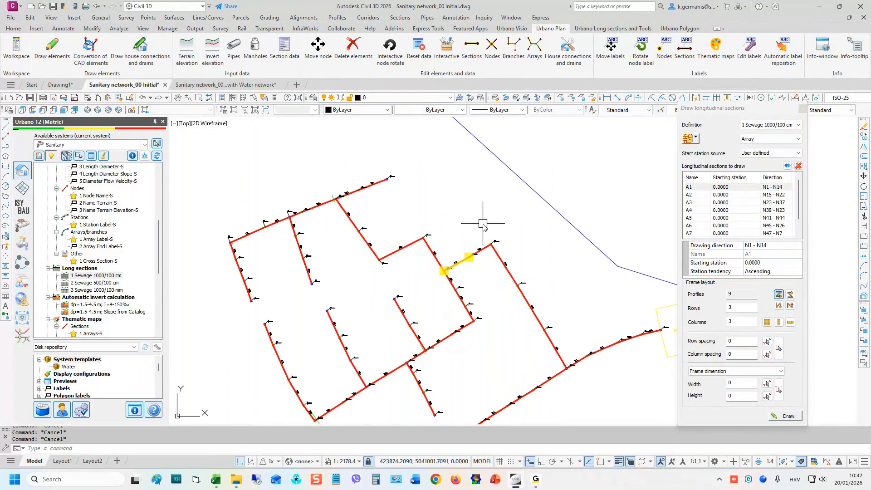
pyautogui.click(104, 160)
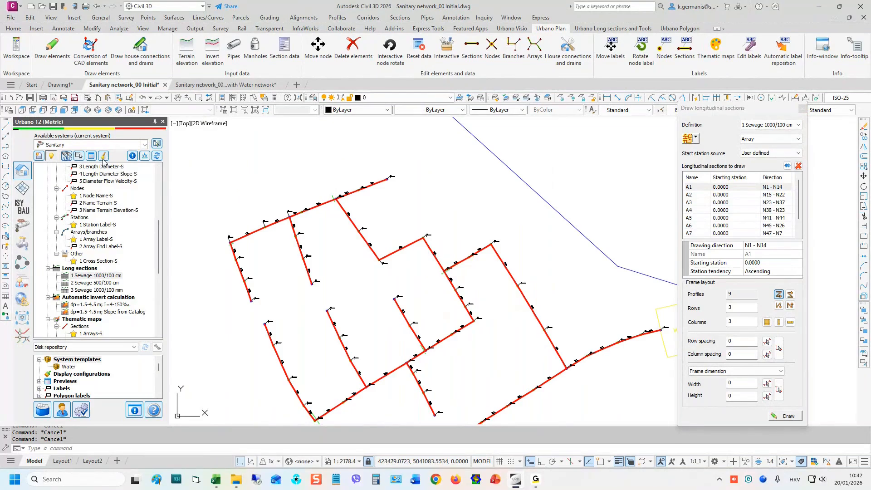
pyautogui.click(301, 161)
# - Draw the longitudinal sections in a grid of 3 rows and 3 columns, inserted in the empty area east of the network
pyautogui.scroll(-2, 317, 164)
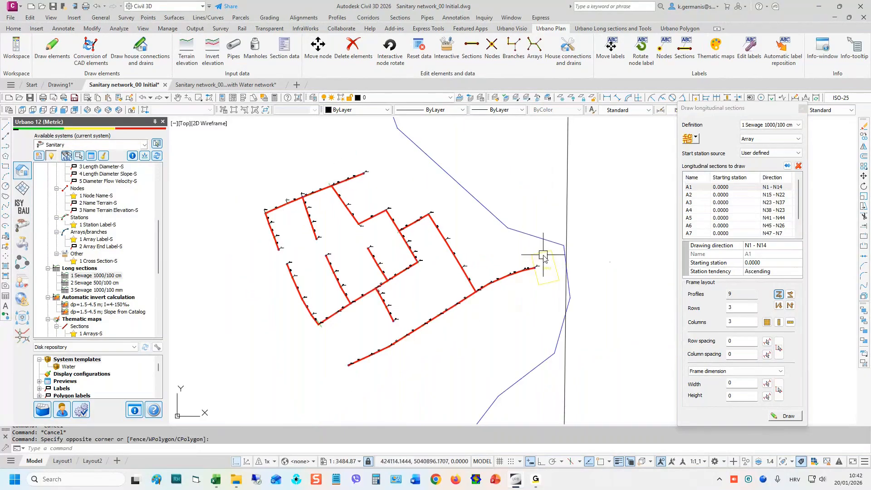
pyautogui.scroll(-2, 544, 257)
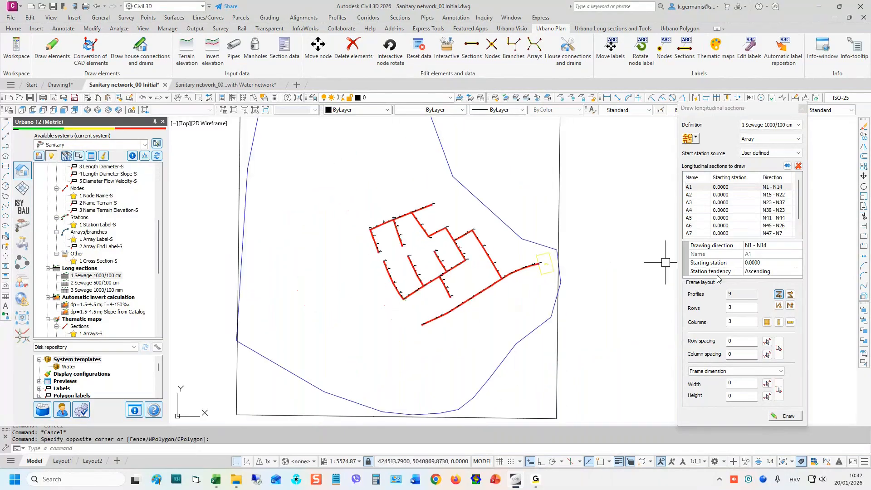
pyautogui.click(787, 417)
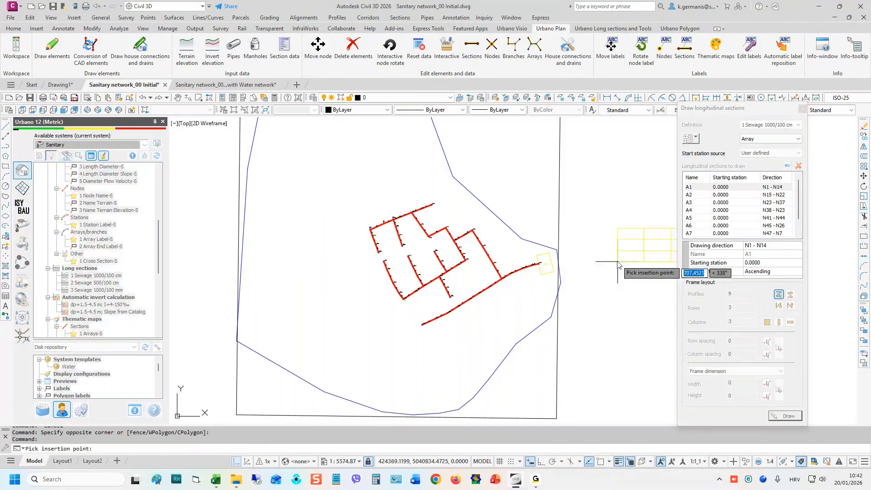
pyautogui.moveTo(617, 262); pyautogui.dragTo(543, 290, button='middle')
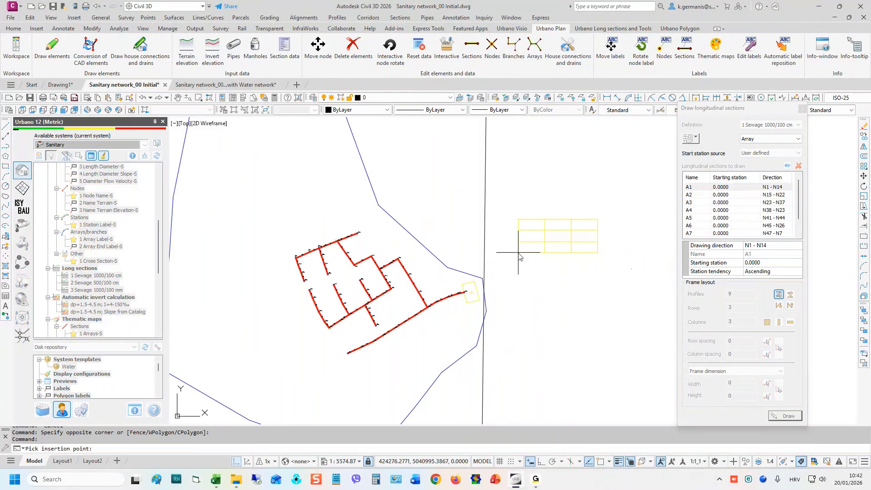
pyautogui.click(518, 252)
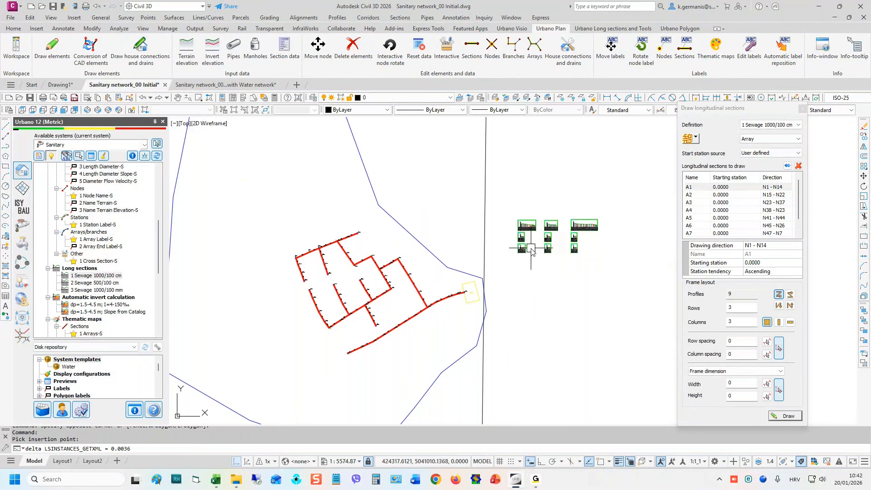
# - Examine the drawn longitudinal sections, including the A1 terrain profile and the rows of its data table
pyautogui.scroll(8, 607, 232)
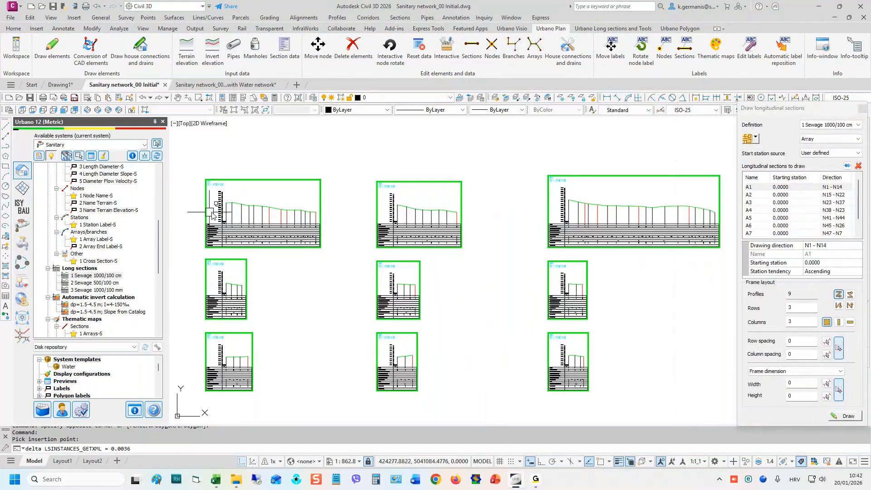
pyautogui.scroll(4, 194, 204)
pyautogui.scroll(2, 253, 217)
pyautogui.moveTo(294, 231); pyautogui.dragTo(301, 254, button='middle')
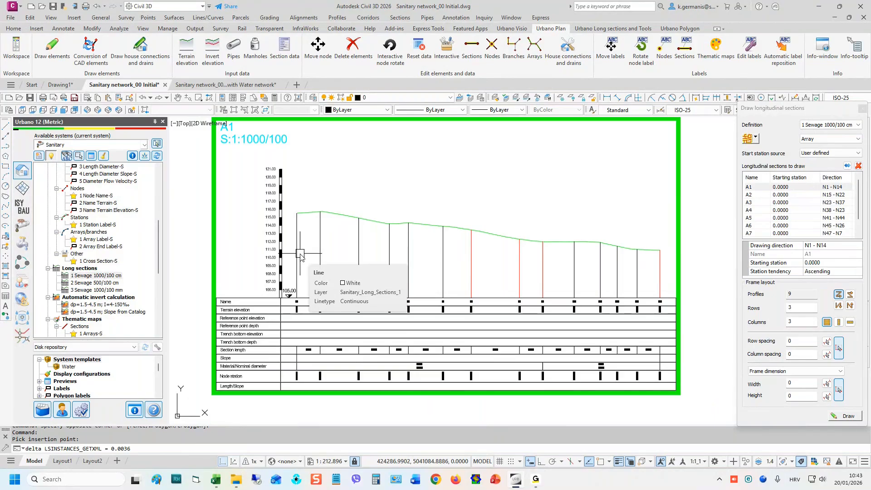
pyautogui.scroll(4, 211, 391)
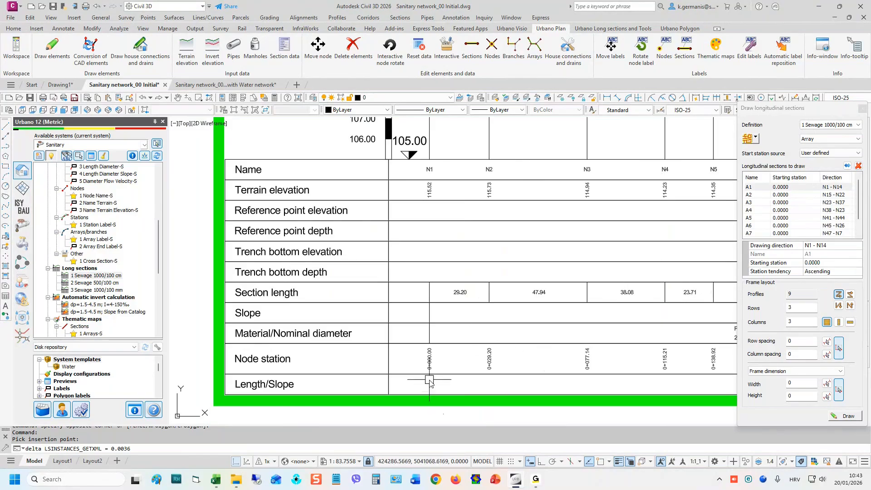
pyautogui.scroll(-6, 349, 274)
pyautogui.scroll(-4, 350, 274)
pyautogui.moveTo(490, 272)
pyautogui.mouseDown(button='middle')
pyautogui.moveTo(472, 233)
pyautogui.moveTo(376, 227)
pyautogui.mouseUp(button='middle')
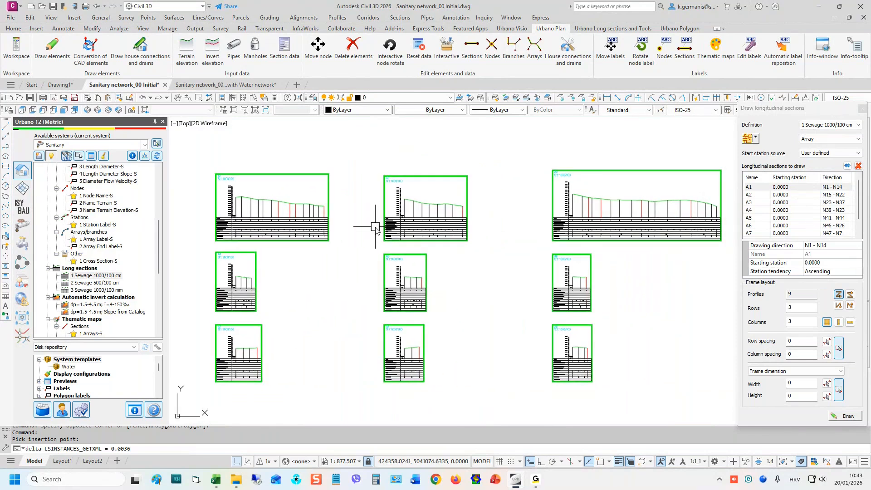
# - Draw the longitudinal section from node N38 to node N45, inserted in the empty area below the section grid
pyautogui.scroll(-2, 564, 175)
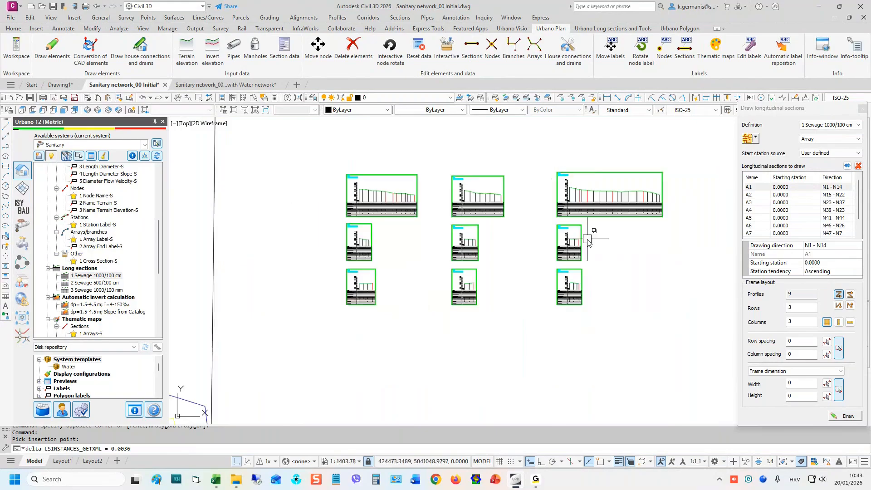
pyautogui.moveTo(588, 237); pyautogui.dragTo(595, 186, button='middle')
pyautogui.click(753, 138)
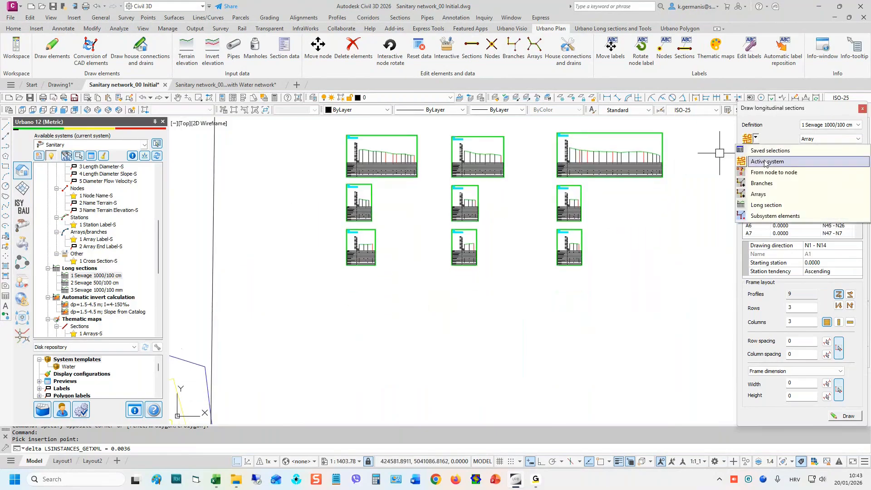
pyautogui.click(740, 177)
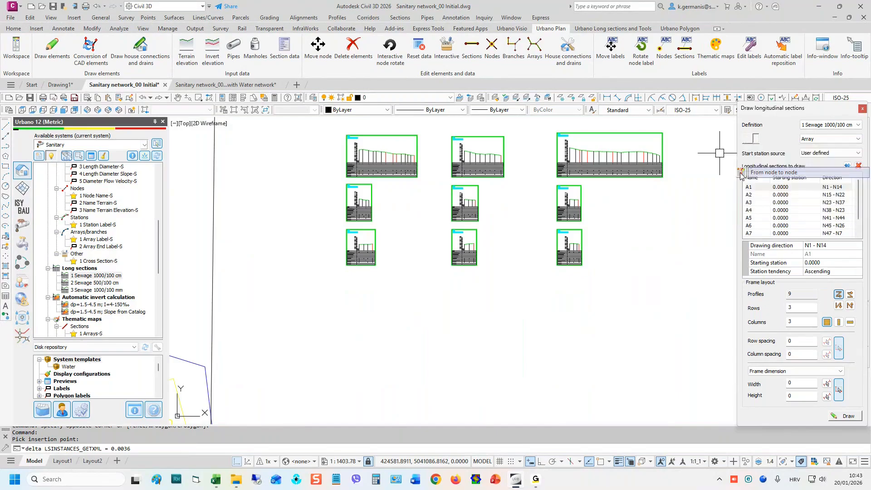
pyautogui.scroll(-4, 602, 248)
pyautogui.moveTo(335, 254); pyautogui.dragTo(493, 256, button='middle')
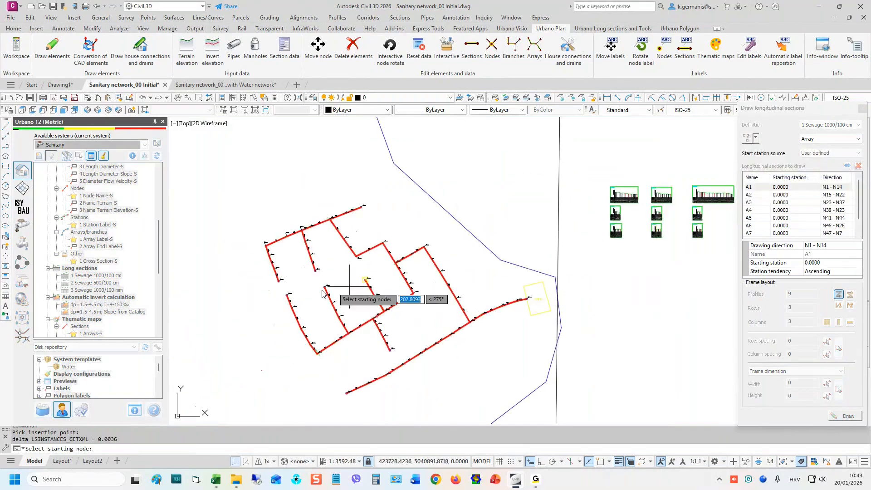
pyautogui.click(275, 289)
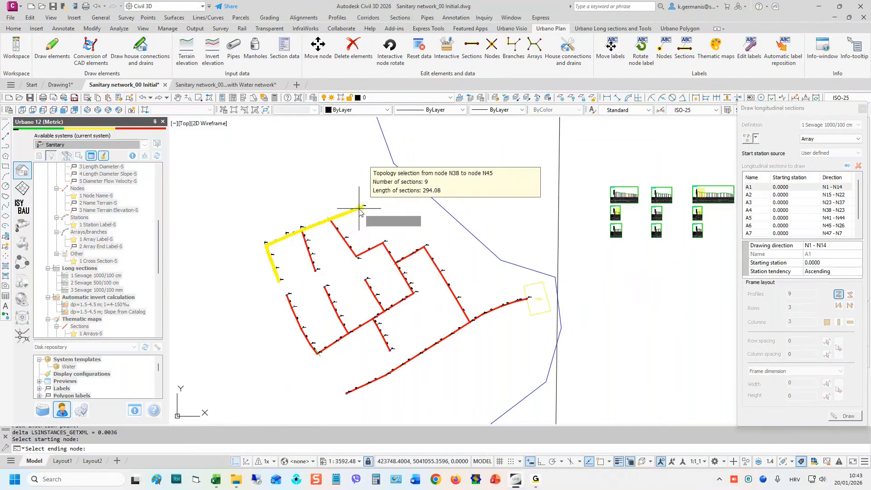
pyautogui.click(363, 207)
pyautogui.click(846, 414)
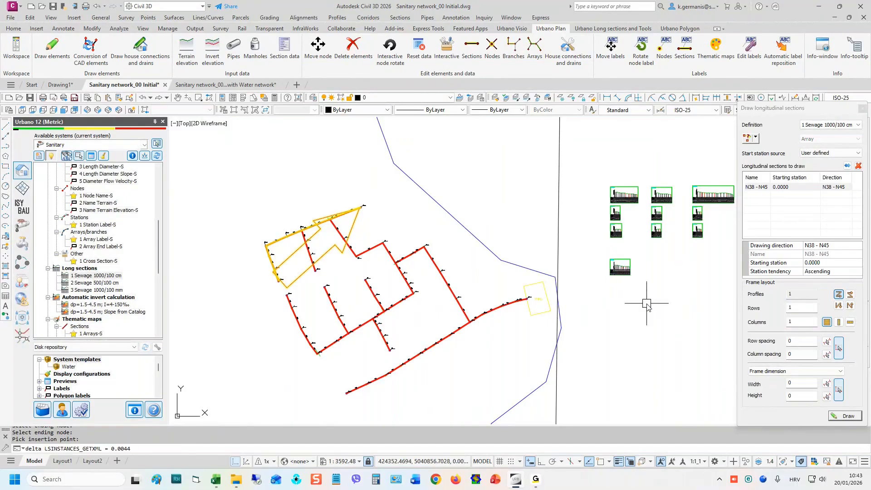
pyautogui.click(610, 274)
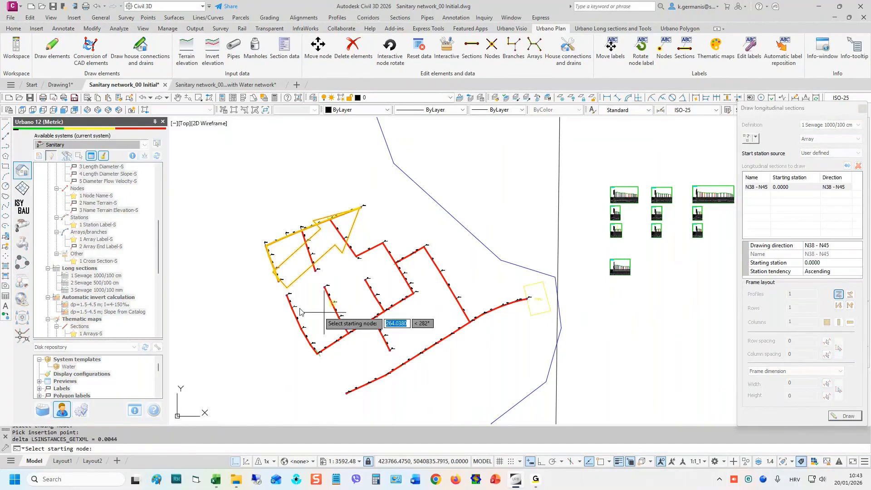
# - Draw the longitudinal section from node N1 to node N37 beside the N38 - N45 section and close the section drawing dialog
pyautogui.click(287, 294)
pyautogui.click(532, 301)
pyautogui.press('Return')
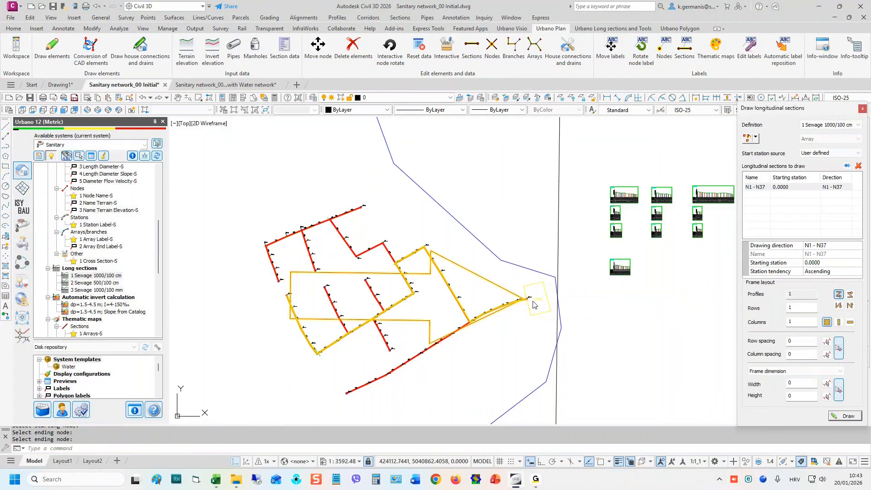
pyautogui.scroll(4, 686, 257)
pyautogui.moveTo(627, 277); pyautogui.dragTo(481, 323, button='middle')
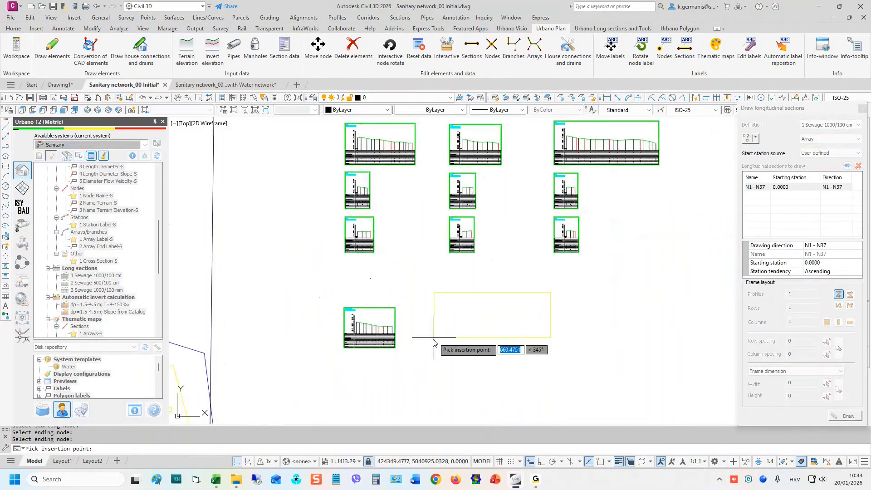
pyautogui.scroll(4, 432, 340)
pyautogui.click(422, 361)
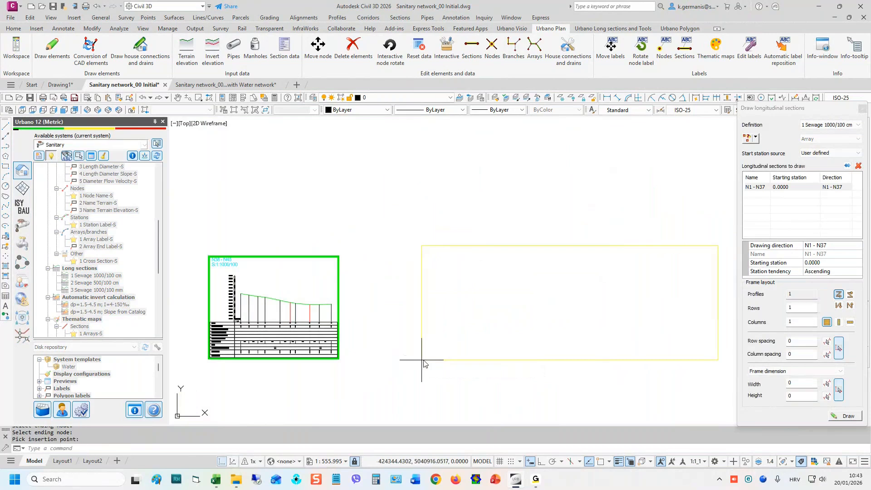
pyautogui.scroll(-5, 574, 293)
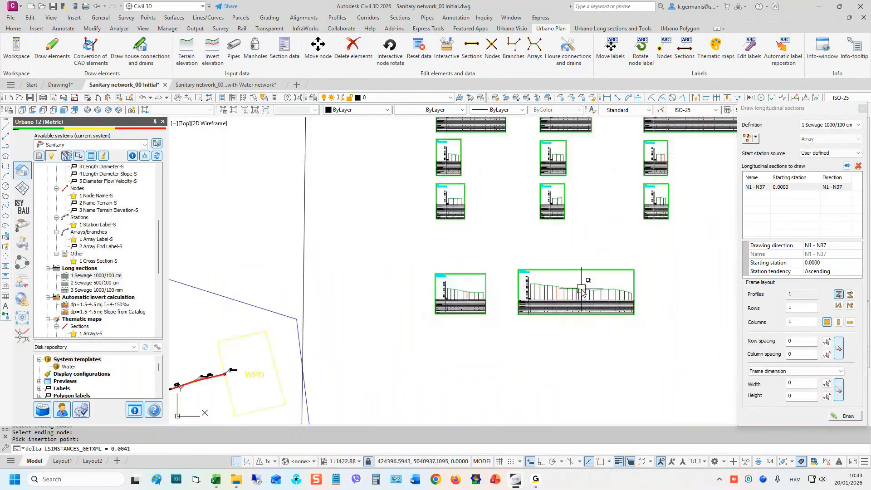
pyautogui.click(862, 110)
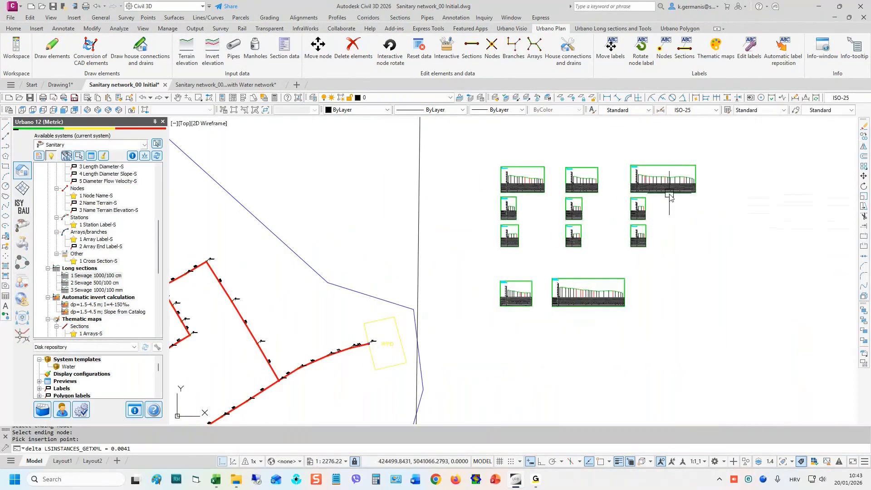
pyautogui.scroll(2, 651, 177)
pyautogui.moveTo(650, 177)
pyautogui.mouseDown(button='middle')
pyautogui.moveTo(635, 192)
pyautogui.moveTo(694, 181)
pyautogui.mouseUp(button='middle')
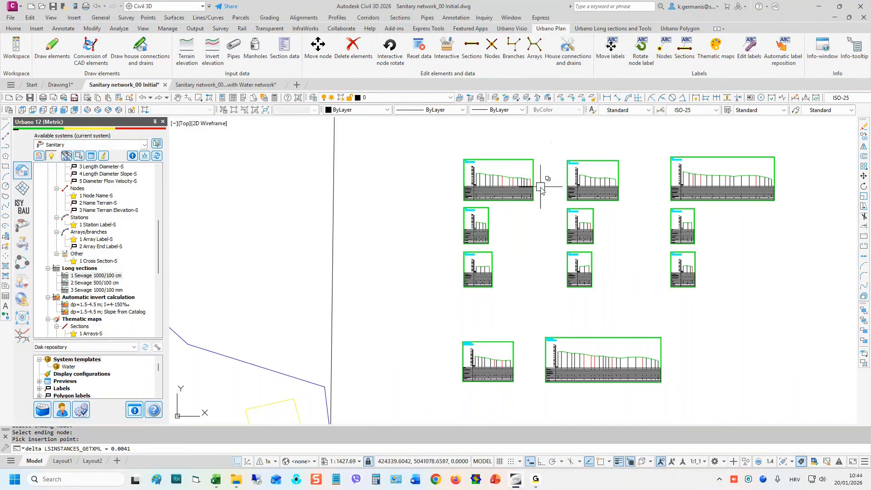
# - Start interactive pipe invert drawing with auxiliary lines enabled at a minimum depth of 1.2 and a maximum depth of 3.5
pyautogui.click(597, 30)
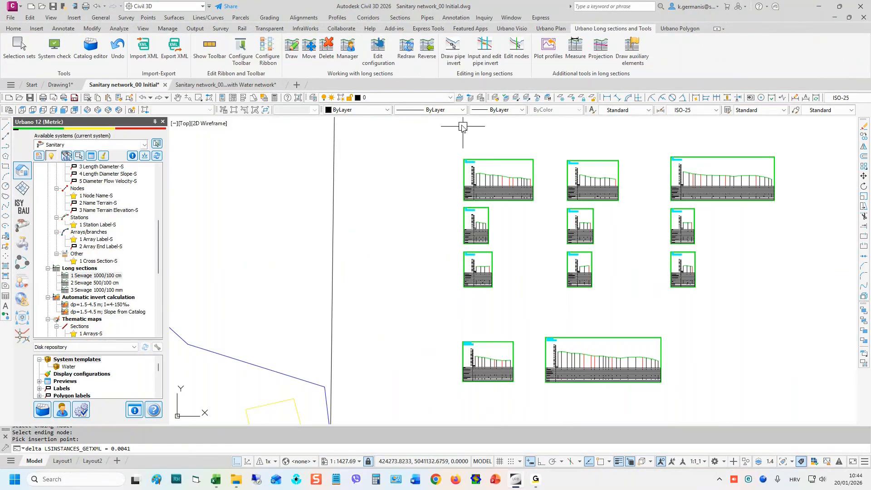
pyautogui.click(453, 57)
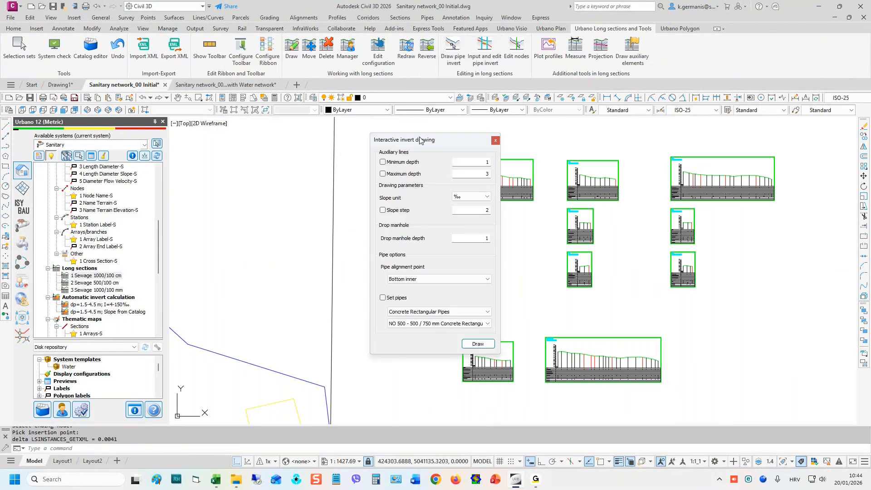
pyautogui.moveTo(430, 138); pyautogui.dragTo(233, 126)
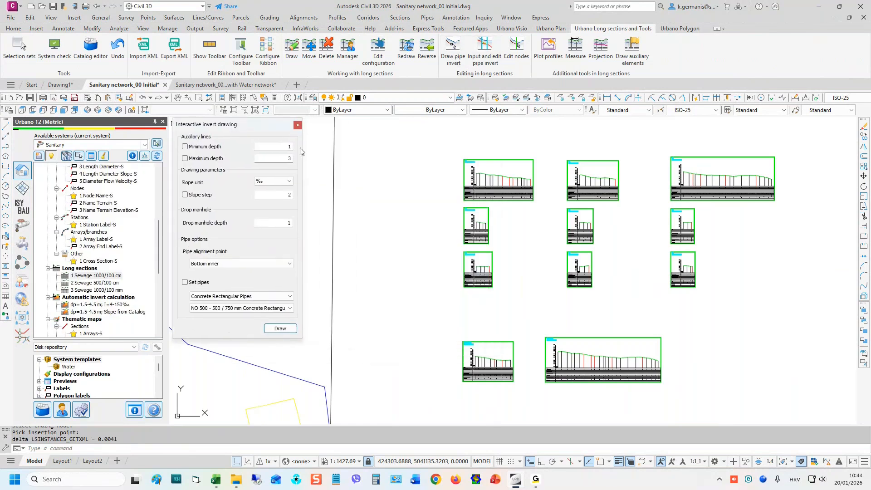
pyautogui.scroll(8, 613, 172)
pyautogui.moveTo(535, 237); pyautogui.dragTo(537, 230, button='middle')
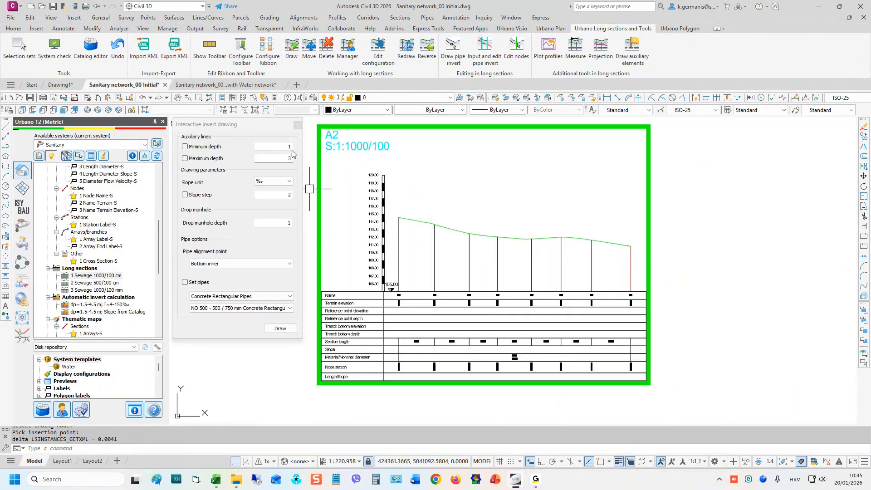
pyautogui.click(184, 146)
pyautogui.click(185, 158)
pyautogui.click(291, 146)
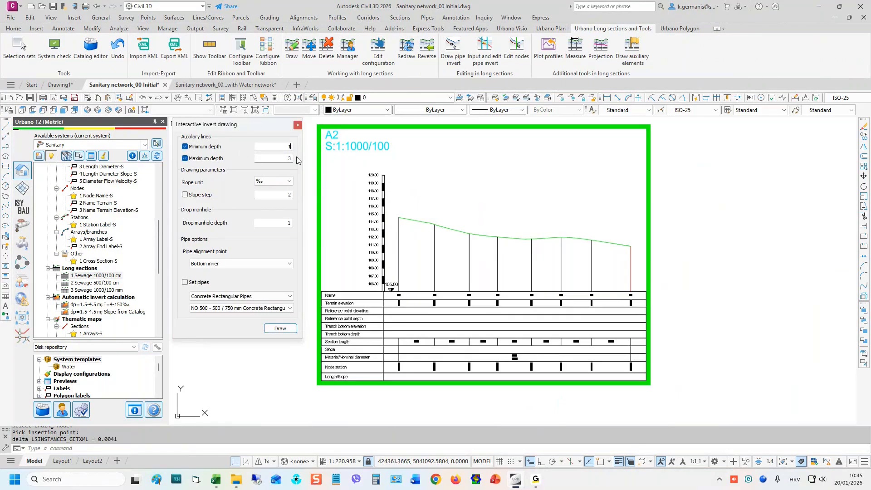
pyautogui.doubleClick(290, 158)
# - Enable the slope step for invert drawing and set it to 1 ‰
pyautogui.click(202, 195)
pyautogui.press('Tab')
pyautogui.write('1')
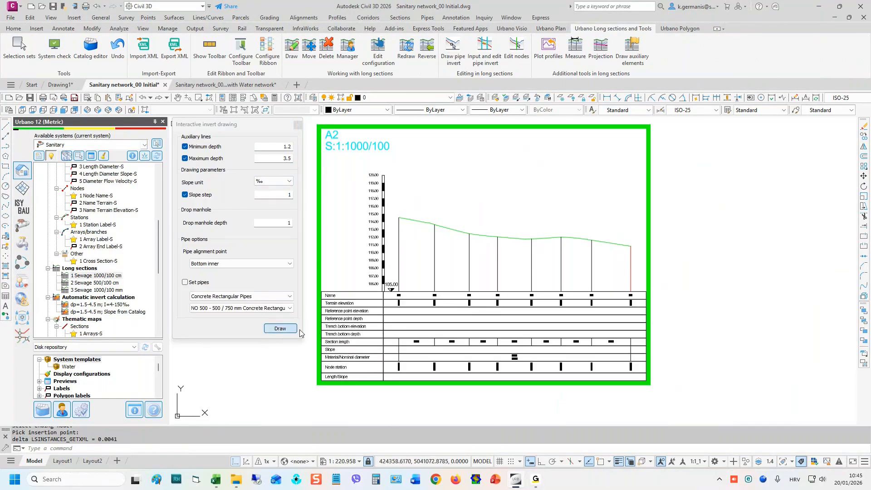
# - Begin the invert in the A2 longitudinal section at node N15, snapped to the minimum-depth line at depth 1.20
pyautogui.click(280, 328)
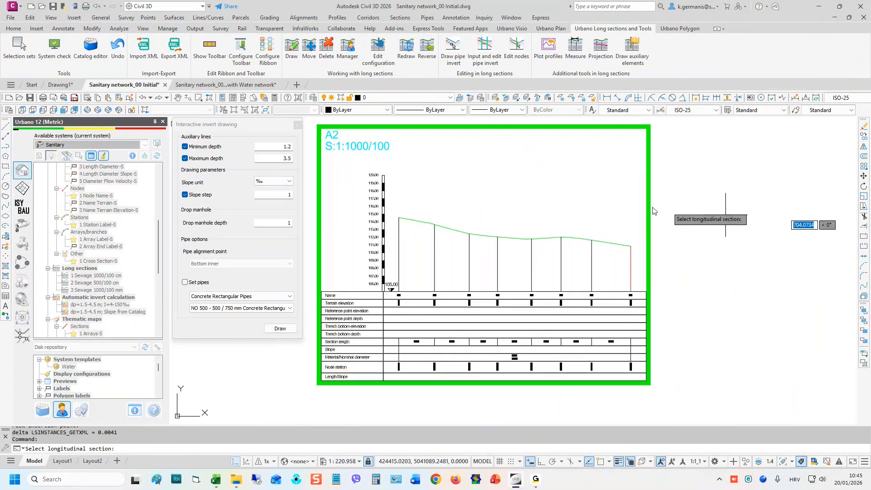
pyautogui.click(485, 216)
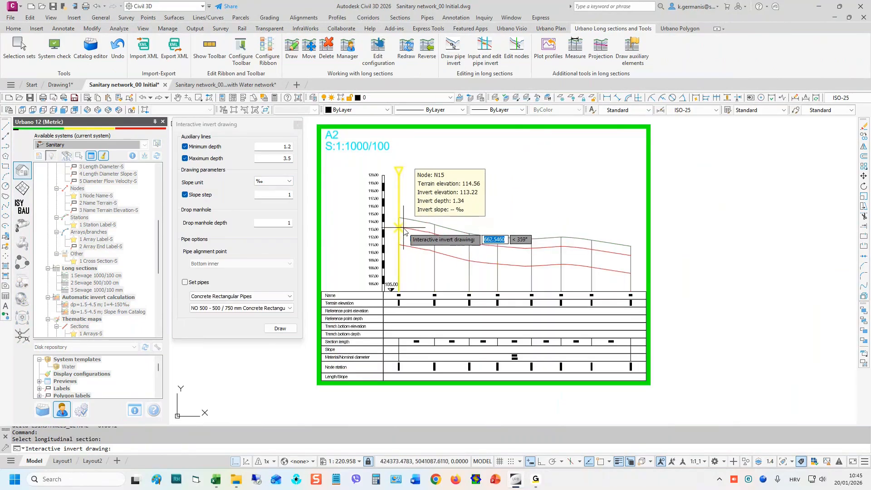
pyautogui.scroll(4, 404, 232)
pyautogui.scroll(2, 404, 232)
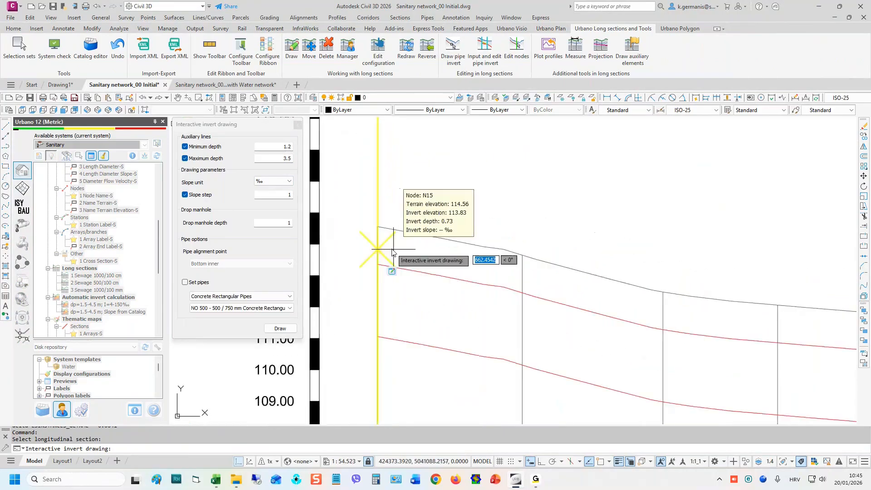
pyautogui.press('F3')
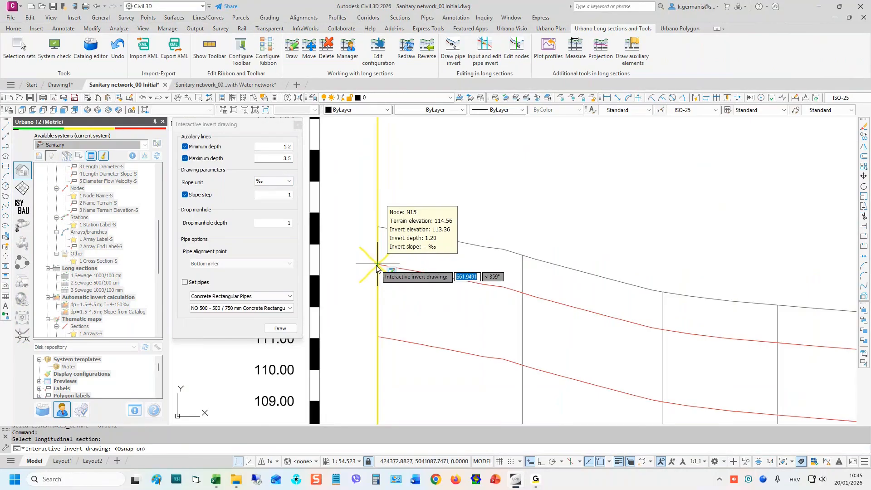
pyautogui.click(377, 265)
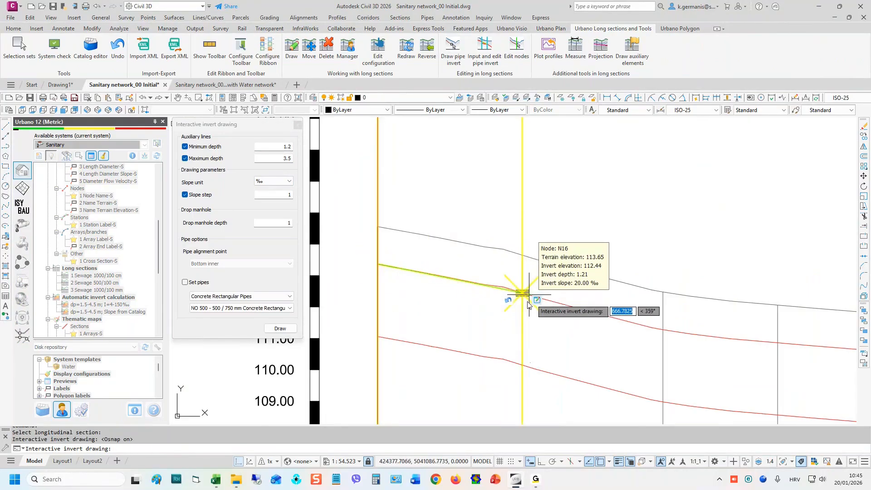
# - Draw the invert along the minimum-depth line to node N16, then with a drop there on to N17, and add a second drop
pyautogui.scroll(5, 522, 300)
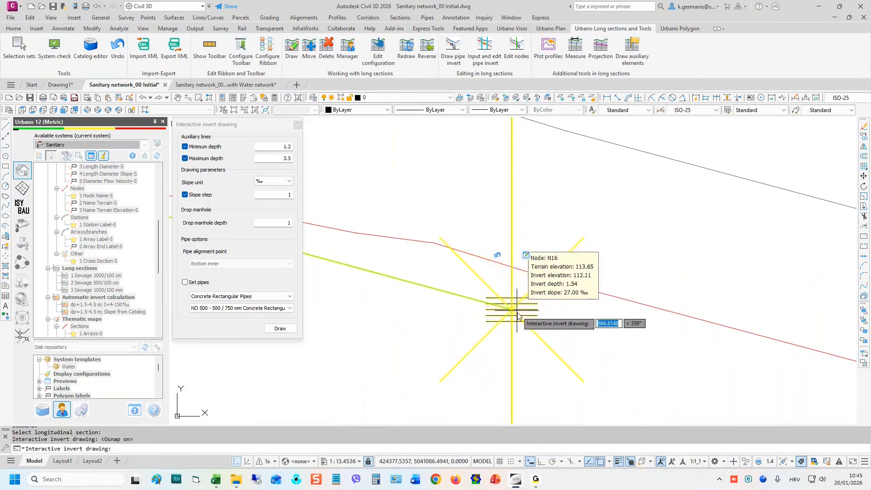
pyautogui.scroll(-5, 520, 312)
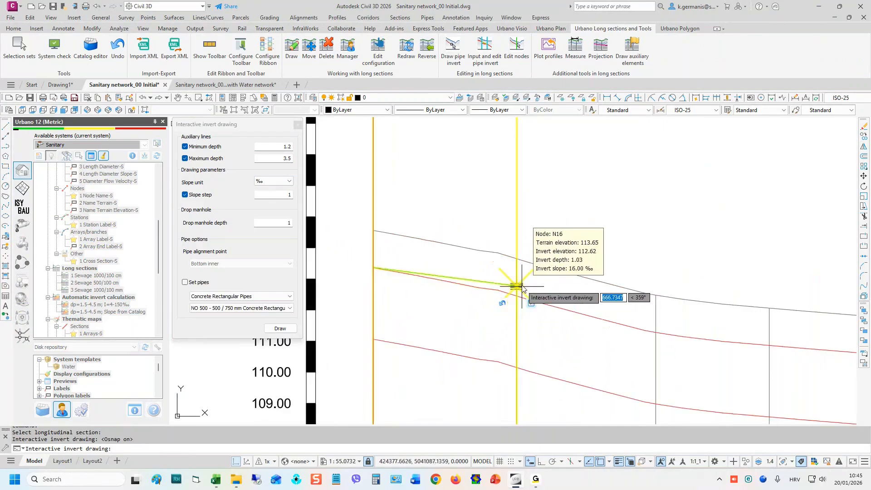
pyautogui.click(521, 300)
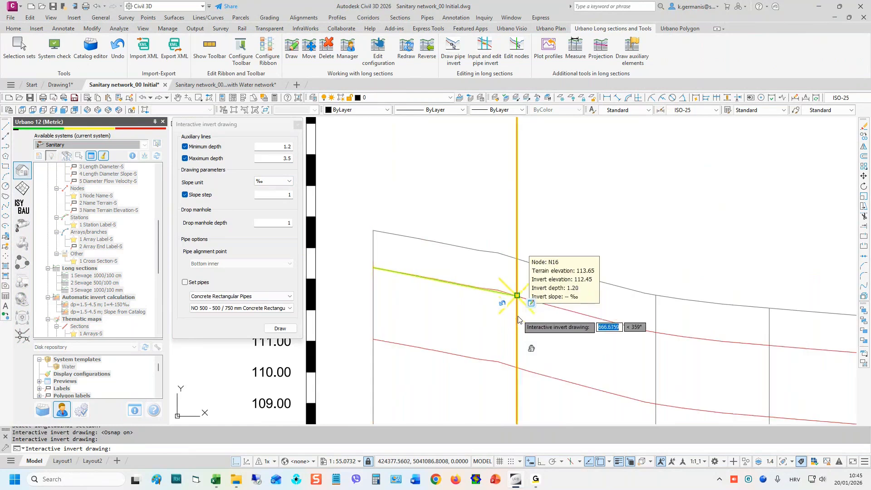
pyautogui.click(657, 333)
pyautogui.moveTo(686, 356); pyautogui.dragTo(572, 335, button='middle')
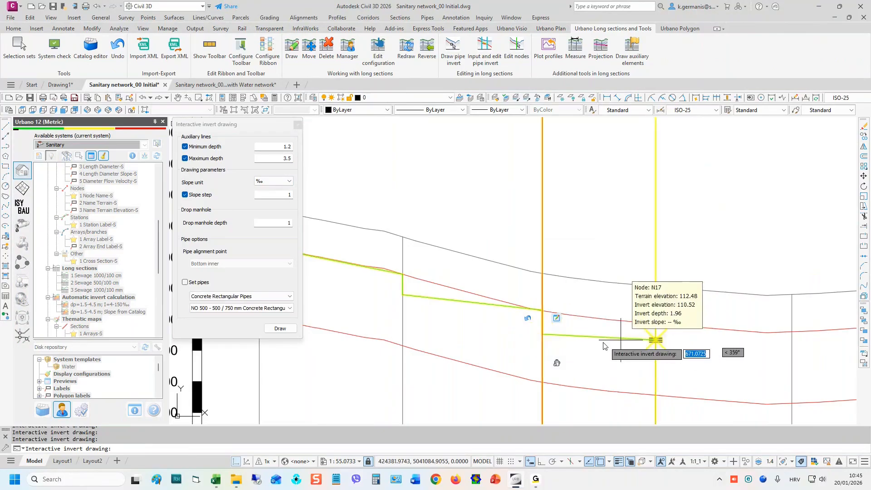
# - Continue the A2 invert from N17 in one straight run to N21 and on to N22, and finish it
pyautogui.scroll(-3, 599, 345)
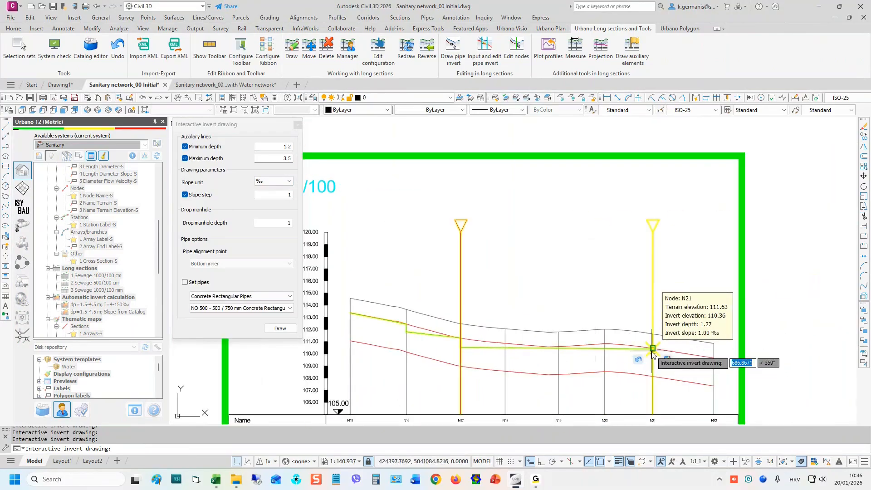
pyautogui.scroll(2, 653, 356)
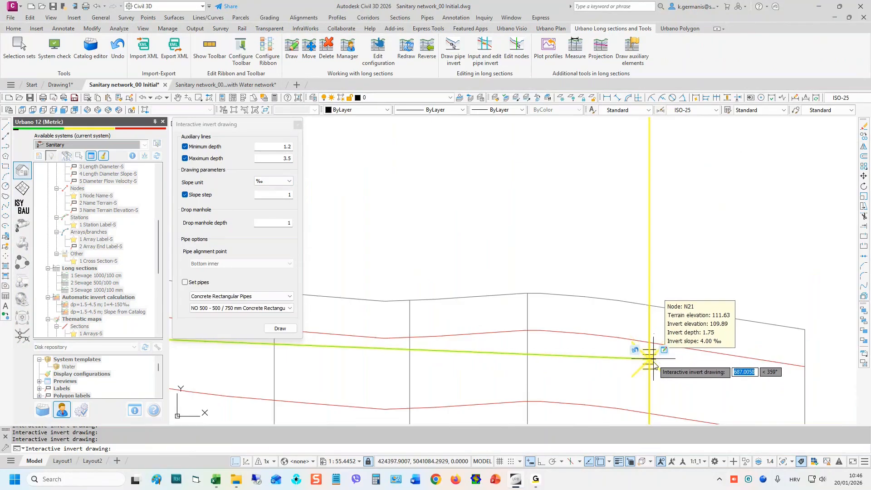
pyautogui.scroll(-2, 653, 370)
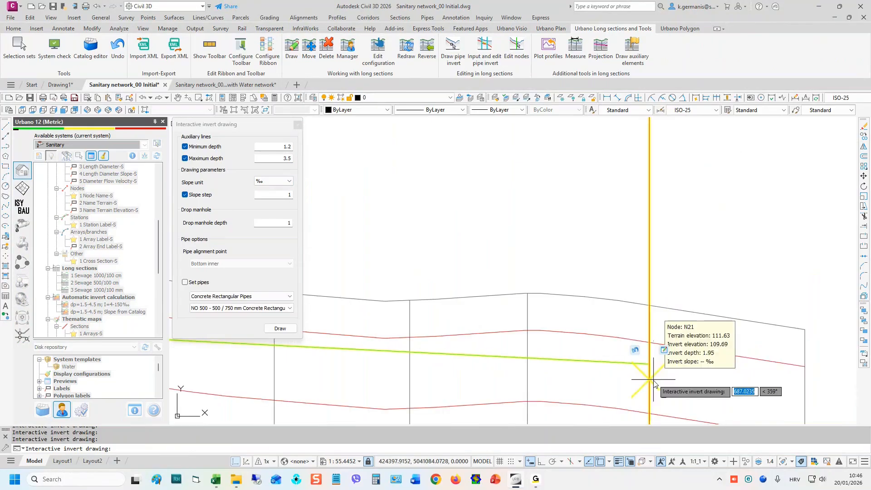
pyautogui.scroll(-4, 653, 379)
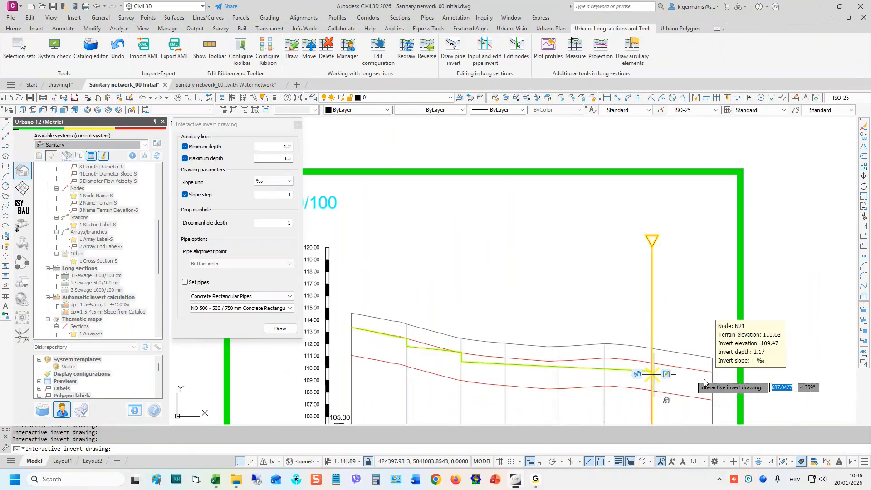
pyautogui.click(714, 384)
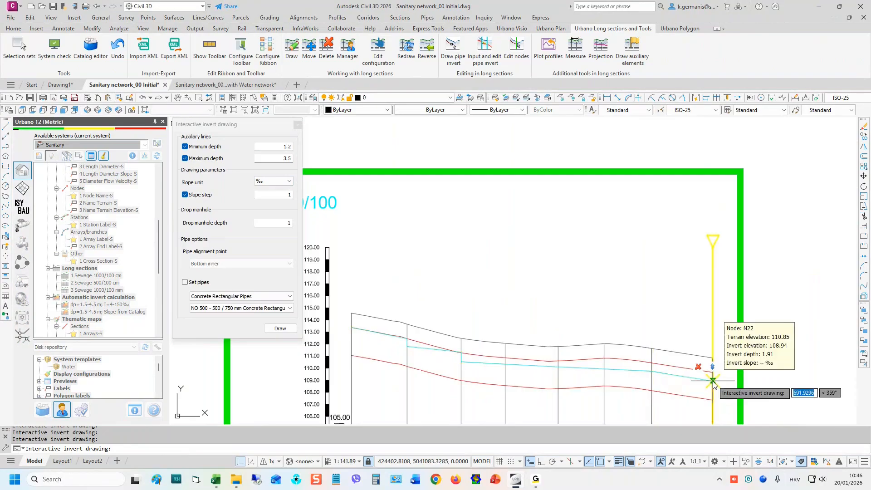
pyautogui.click(436, 326)
pyautogui.moveTo(439, 308); pyautogui.dragTo(487, 275, button='middle')
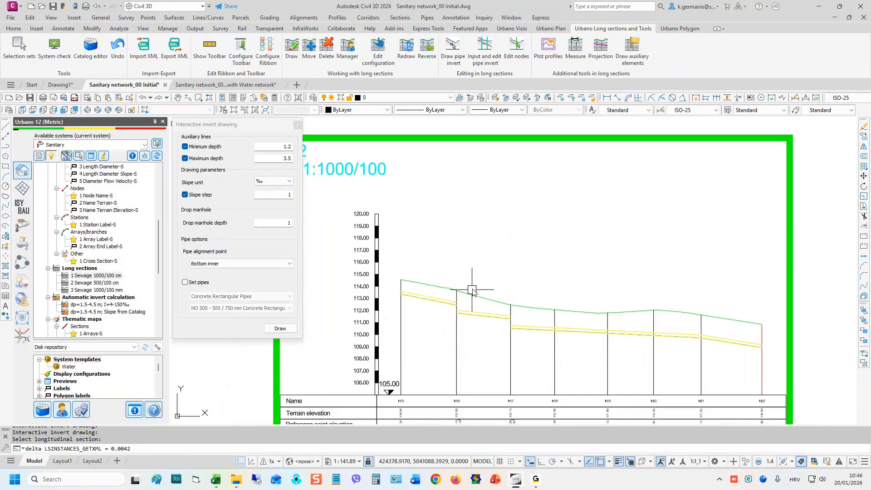
pyautogui.scroll(2, 462, 307)
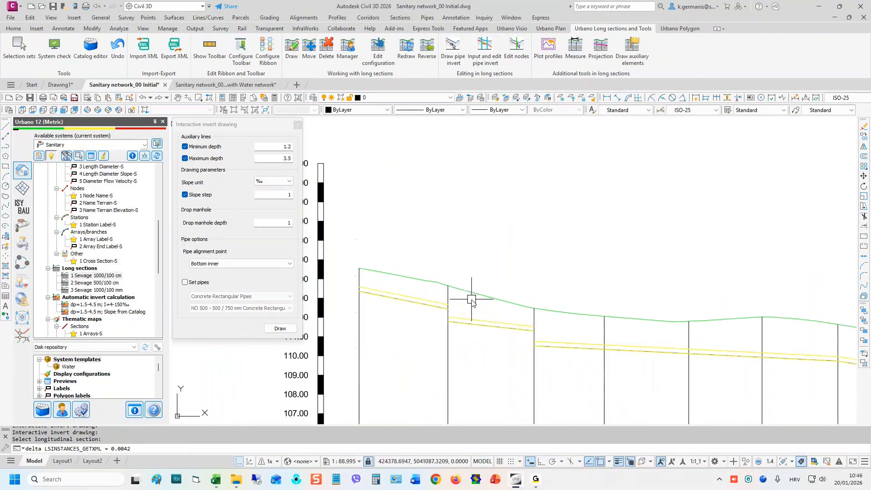
# - Restart interactive invert drawing with the bottom inner alignment point and choose the A2 longitudinal section for editing
pyautogui.scroll(-2, 458, 249)
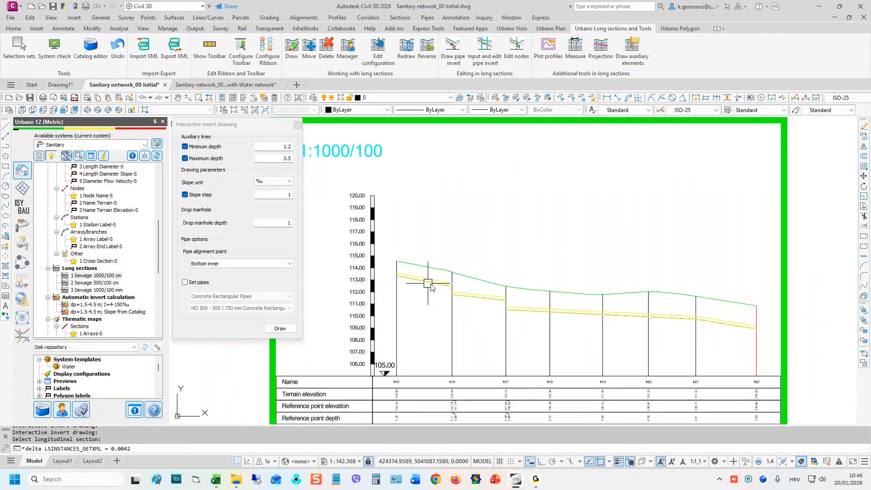
pyautogui.click(219, 263)
pyautogui.click(219, 263)
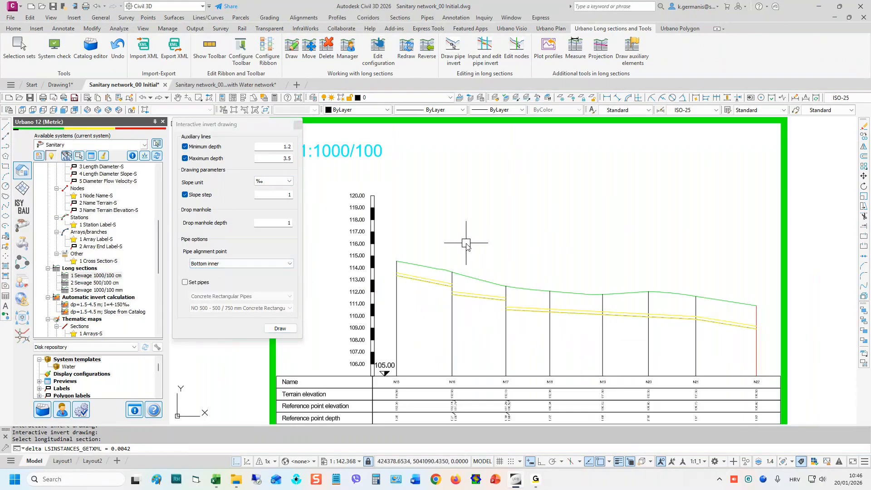
pyautogui.click(281, 328)
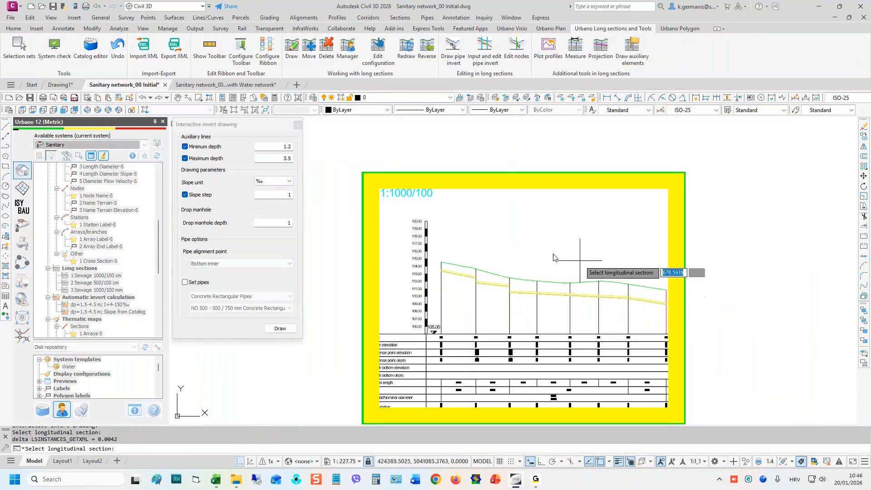
pyautogui.moveTo(549, 262); pyautogui.dragTo(536, 240, button='middle')
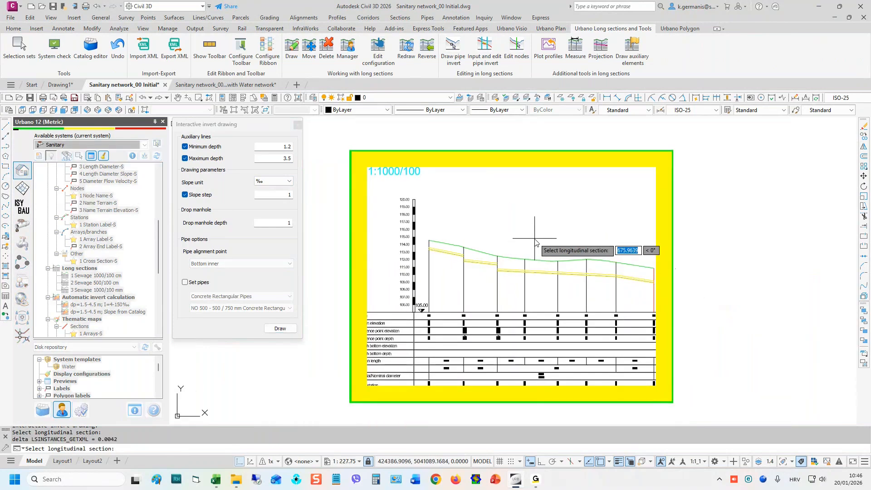
pyautogui.click(540, 251)
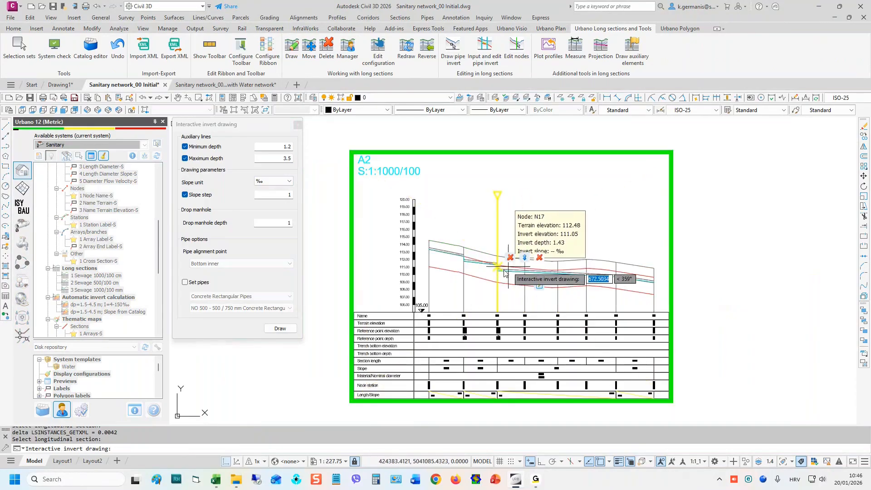
# - Remove the drop at node N16 in A2 by moving the downstream pipe's invert to meet the incoming one, and finish drawing
pyautogui.scroll(3, 500, 269)
pyautogui.scroll(3, 426, 247)
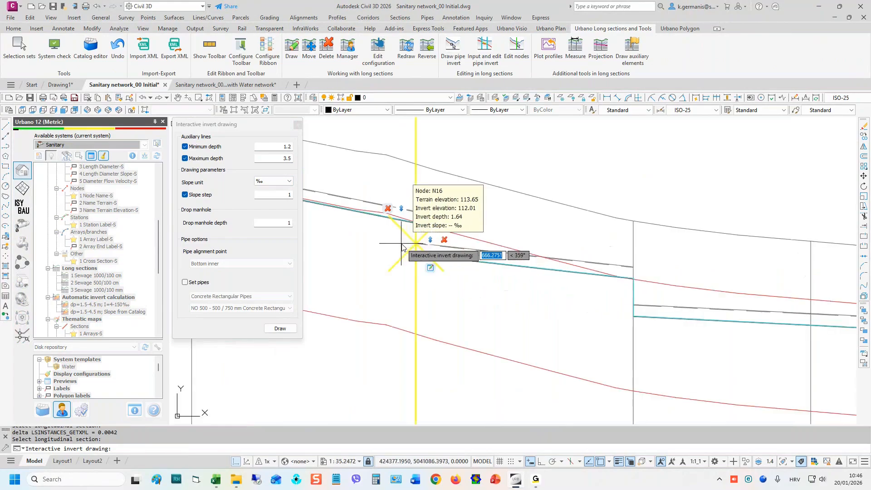
pyautogui.click(430, 243)
pyautogui.click(412, 265)
pyautogui.click(413, 262)
pyautogui.rightClick(438, 236)
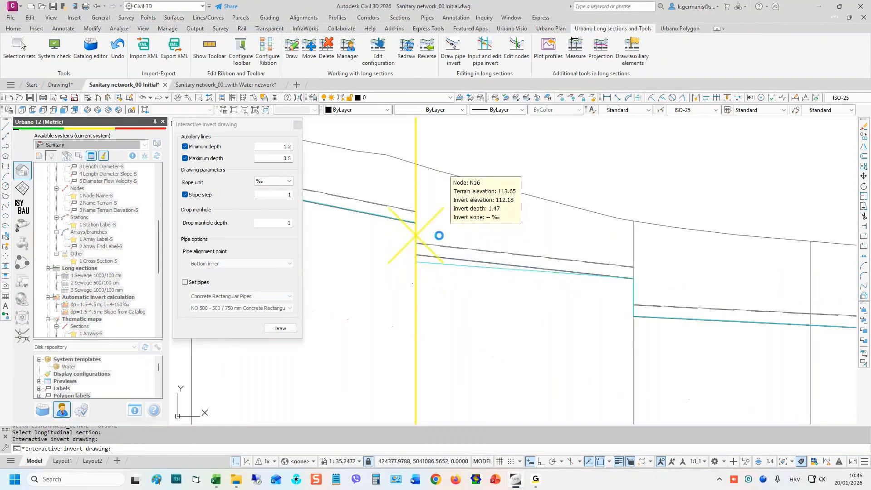
pyautogui.click(530, 268)
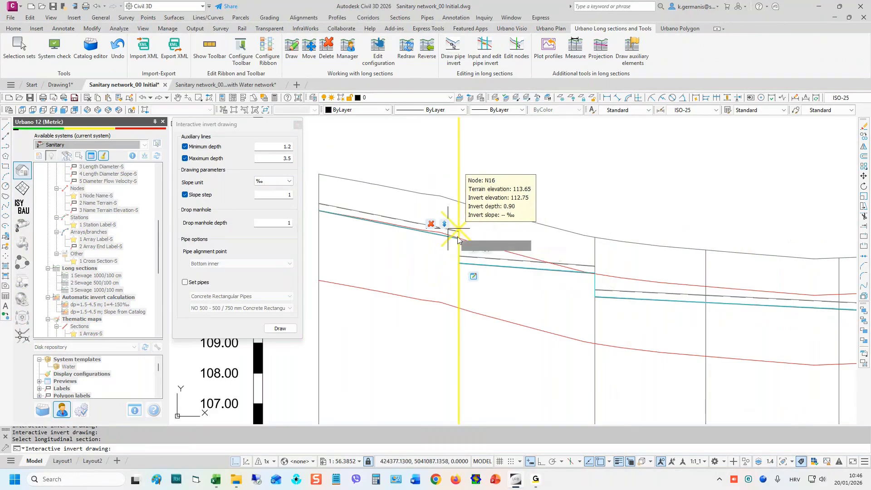
pyautogui.click(472, 250)
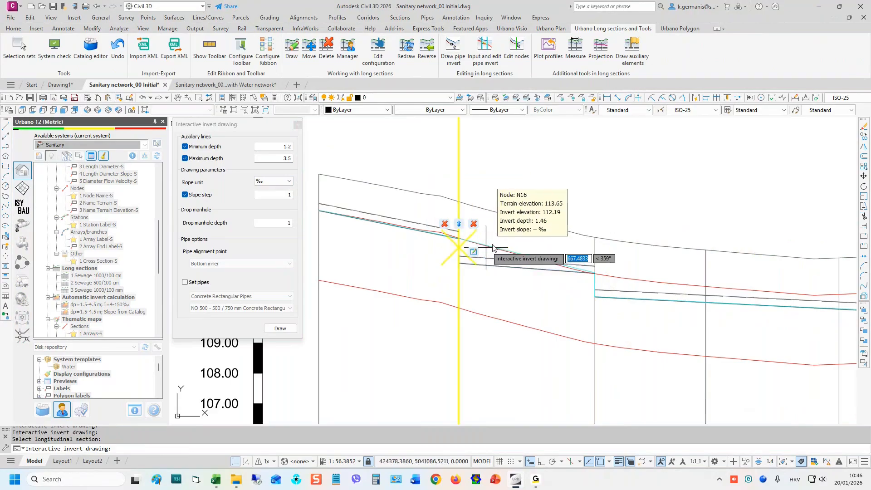
pyautogui.click(505, 240)
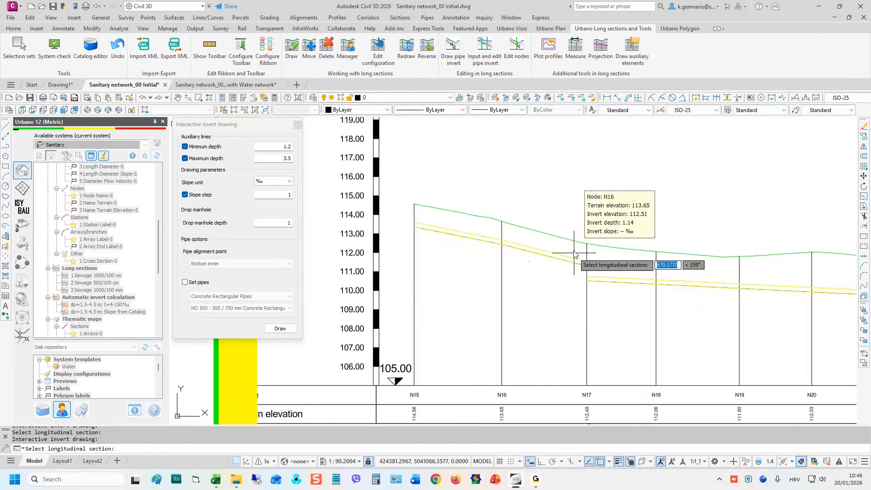
pyautogui.click(546, 236)
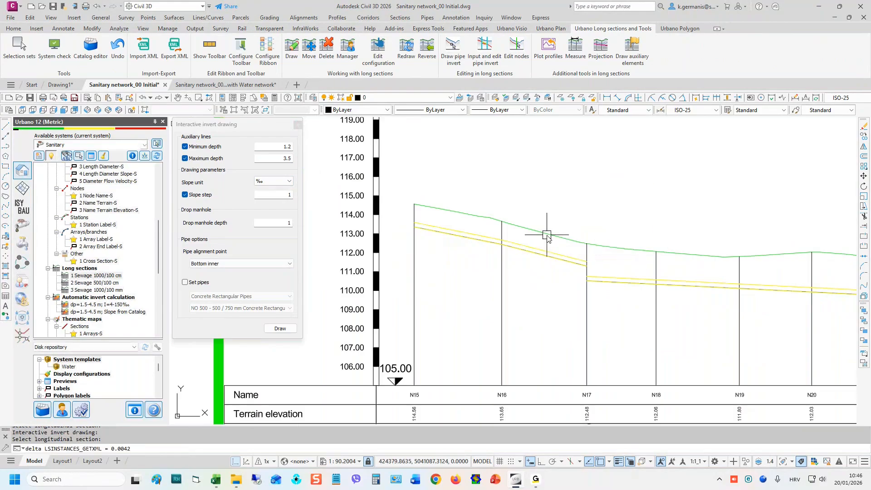
pyautogui.scroll(-4, 507, 248)
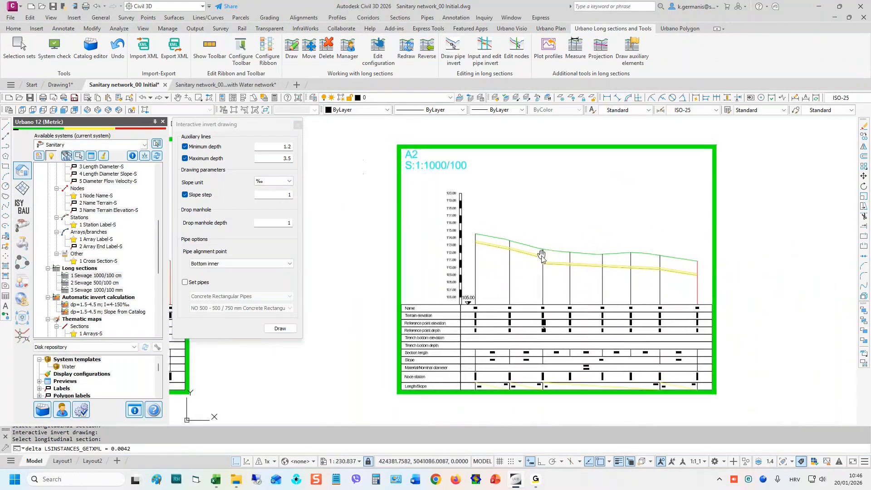
pyautogui.moveTo(510, 249); pyautogui.dragTo(627, 247, button='middle')
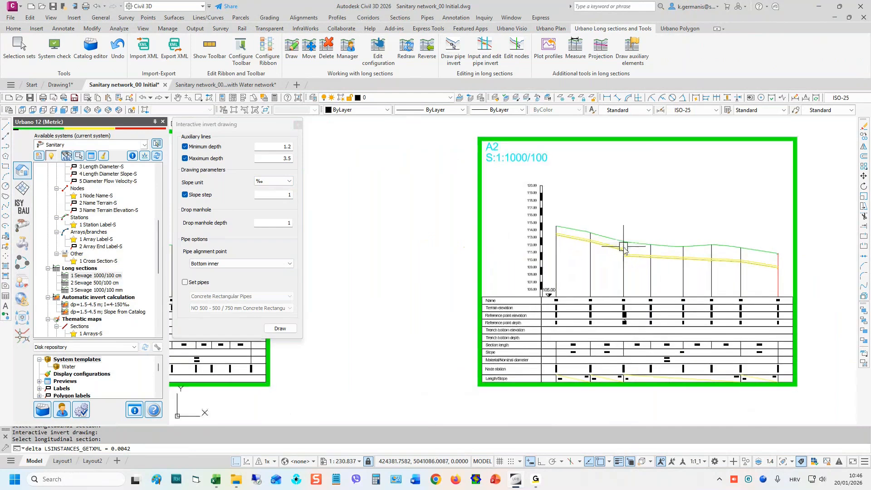
pyautogui.press('Escape')
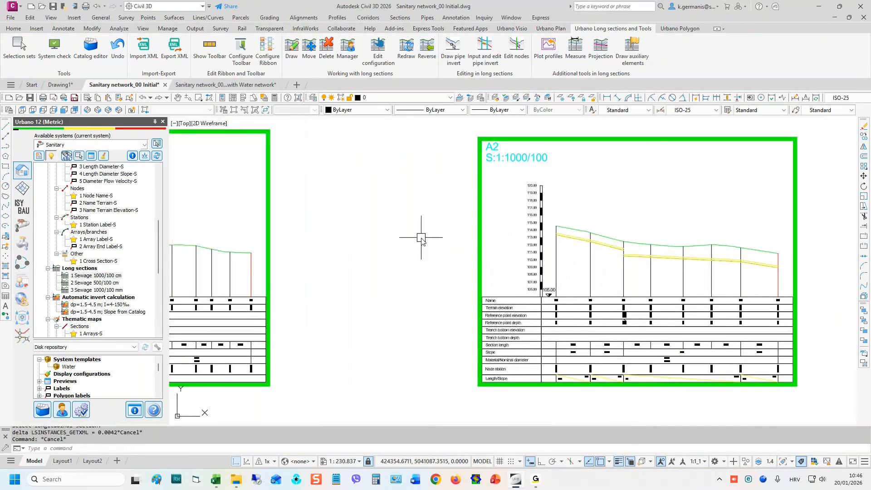
# - Start Input and edit pipe invert and pick the A5 longitudinal section as the one to edit
pyautogui.scroll(-2, 471, 236)
pyautogui.scroll(-2, 399, 234)
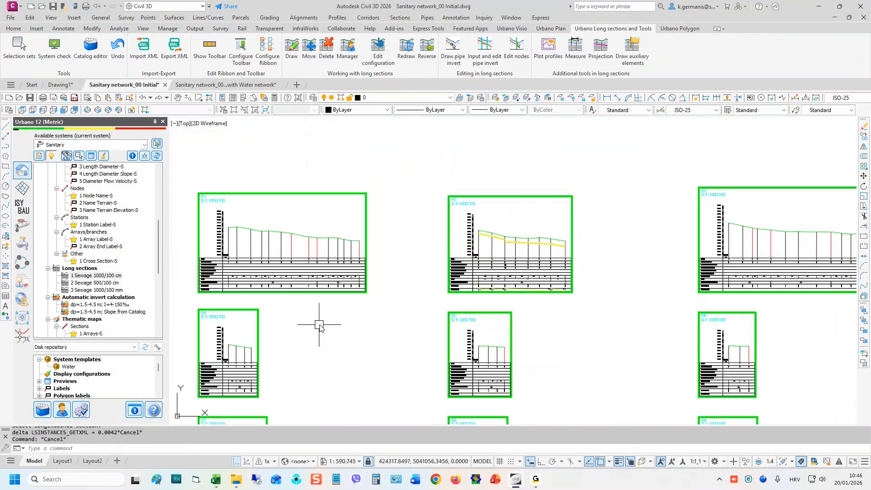
pyautogui.moveTo(336, 324); pyautogui.dragTo(439, 295, button='middle')
pyautogui.scroll(4, 627, 335)
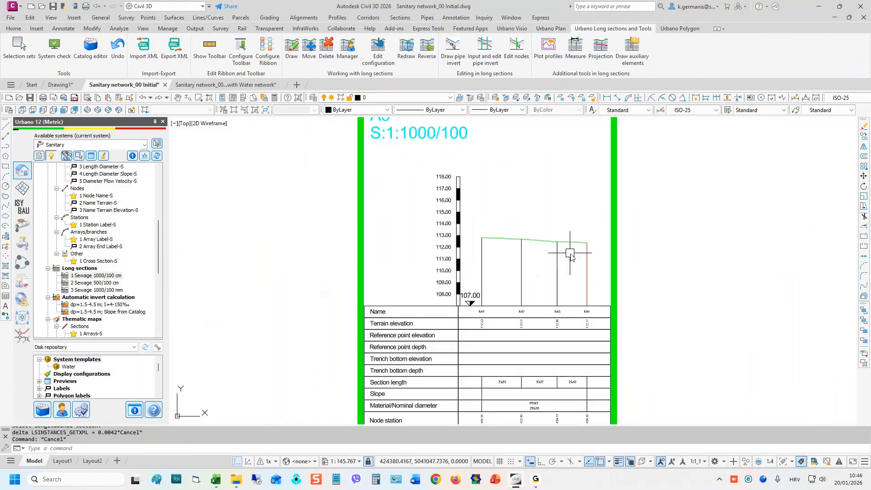
pyautogui.scroll(1, 550, 223)
pyautogui.moveTo(539, 213); pyautogui.dragTo(604, 243, button='middle')
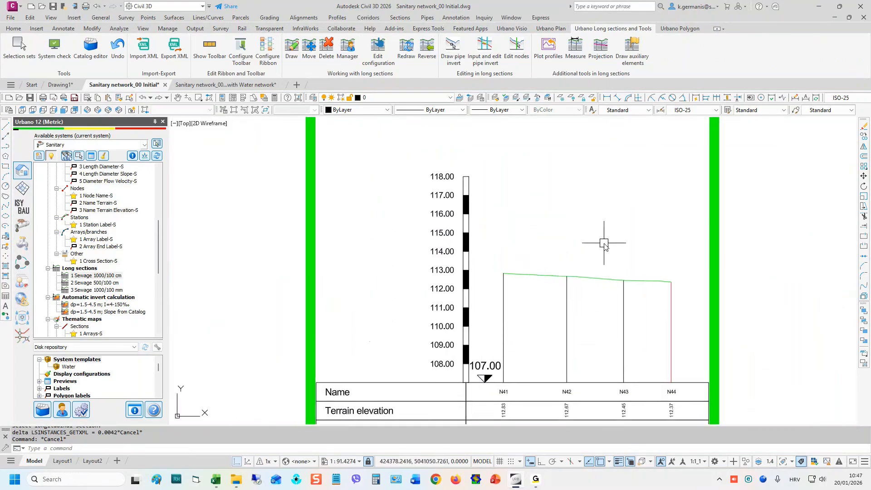
pyautogui.click(486, 58)
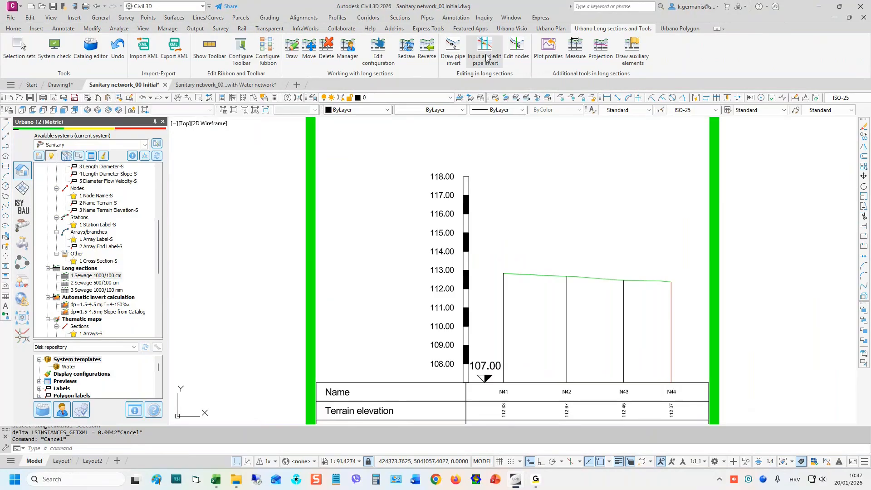
pyautogui.moveTo(434, 158); pyautogui.dragTo(294, 139)
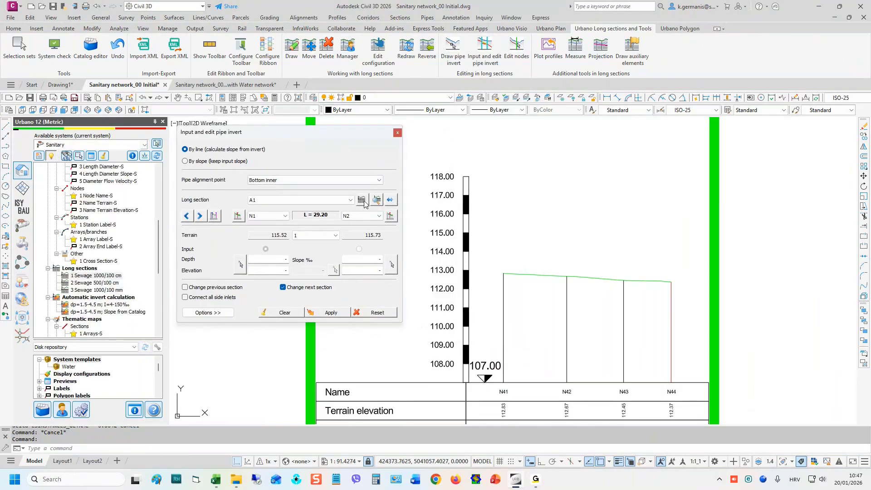
pyautogui.click(383, 202)
pyautogui.click(618, 266)
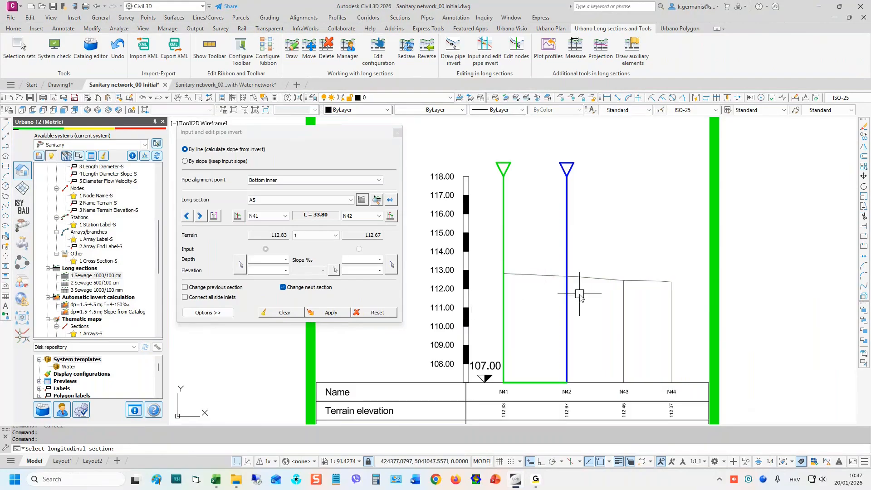
# - Set the invert input range in A5 to run from node N41 to node N44
pyautogui.click(267, 216)
pyautogui.click(328, 212)
pyautogui.click(361, 219)
pyautogui.click(363, 218)
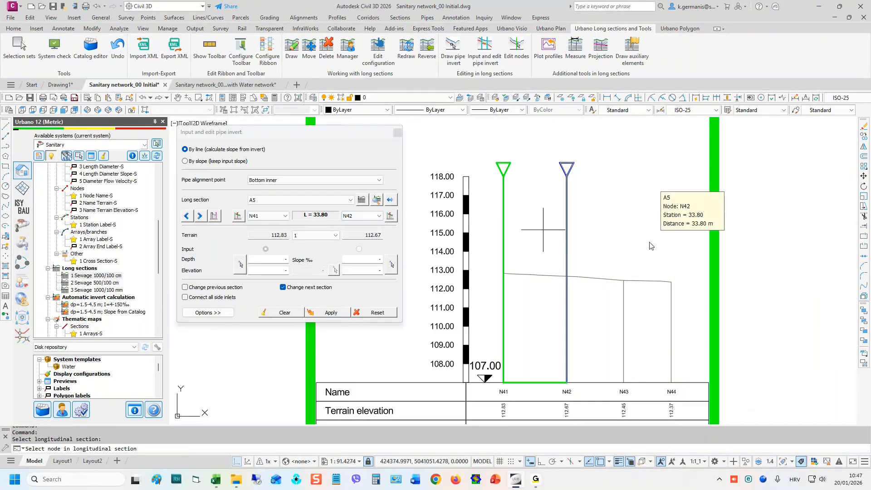
pyautogui.click(667, 249)
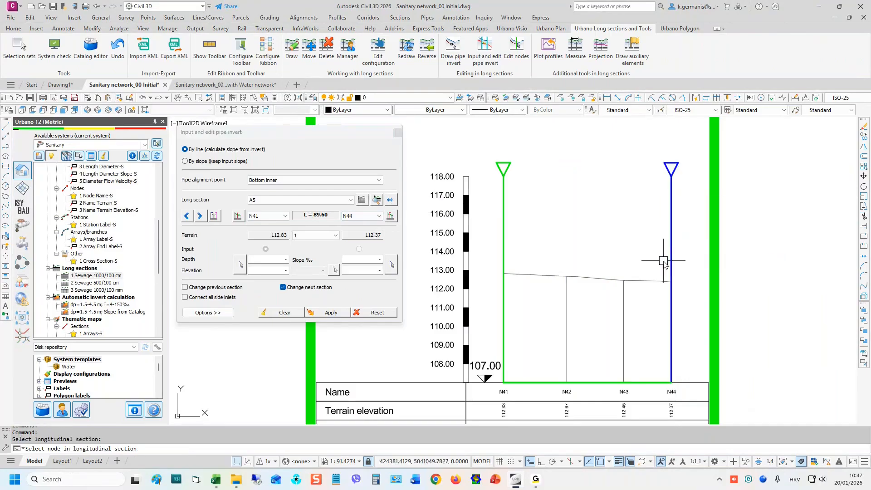
# - Set the invert depth to 1.20 at N41 and 1.50 at N44, apply it to A5 and close the dialog
pyautogui.click(270, 260)
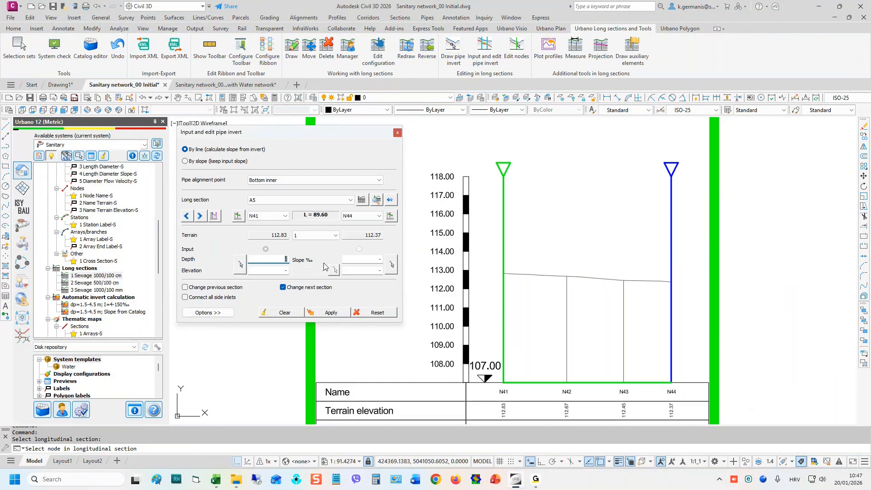
pyautogui.click(366, 262)
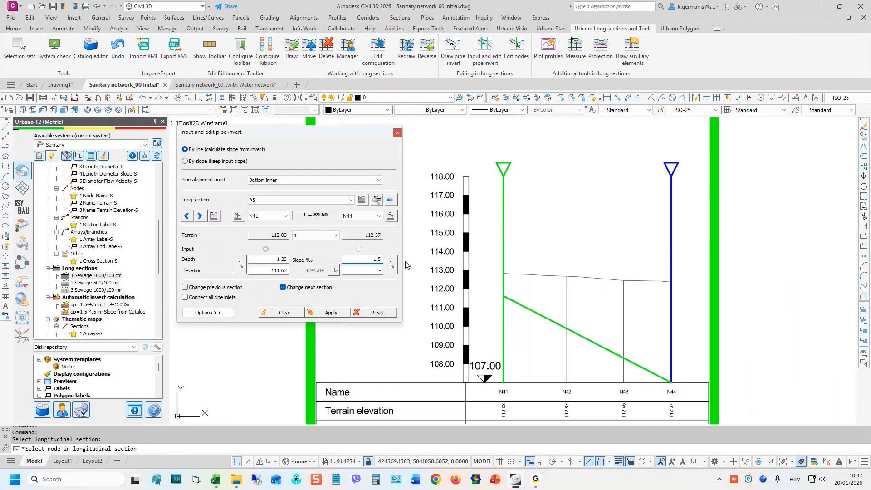
pyautogui.press('Return')
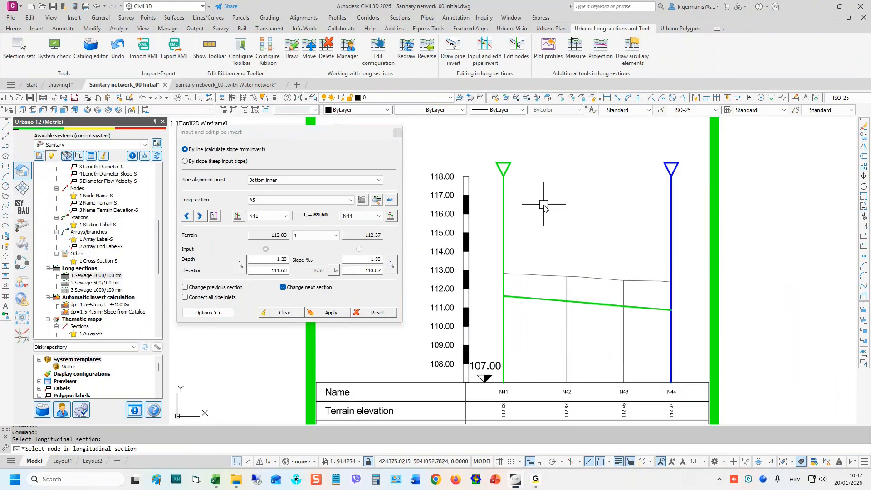
pyautogui.click(328, 313)
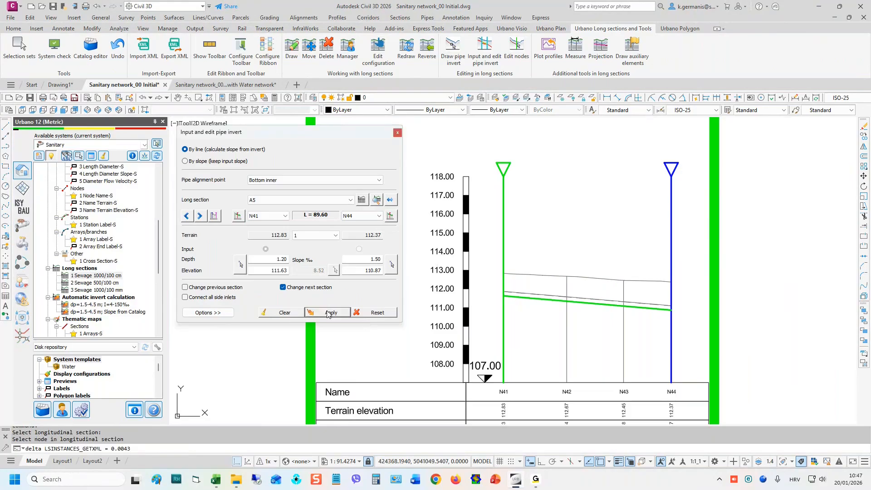
pyautogui.click(398, 134)
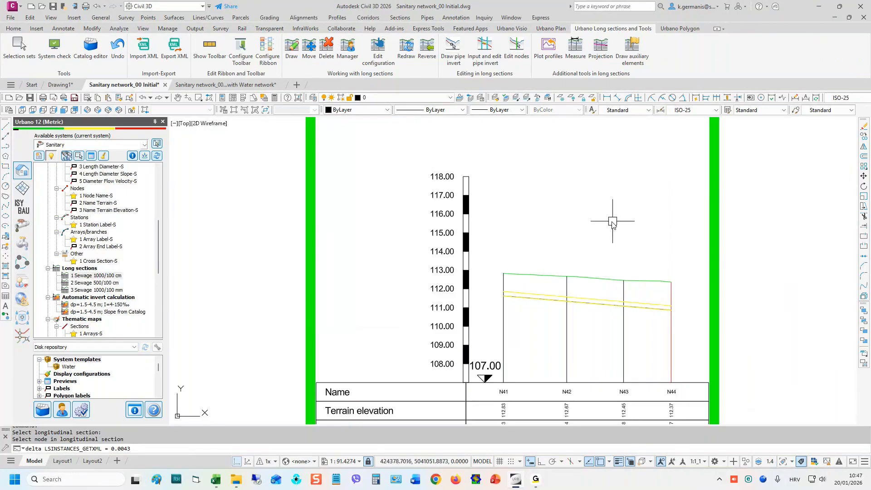
# - Display the Section Geometry-S table for the network's sections and sort it by starting elevation in descending order
pyautogui.scroll(-8, 612, 223)
pyautogui.scroll(-5, 666, 215)
pyautogui.moveTo(684, 210)
pyautogui.mouseDown(button='middle')
pyautogui.moveTo(680, 202)
pyautogui.moveTo(541, 202)
pyautogui.moveTo(528, 188)
pyautogui.mouseUp(button='middle')
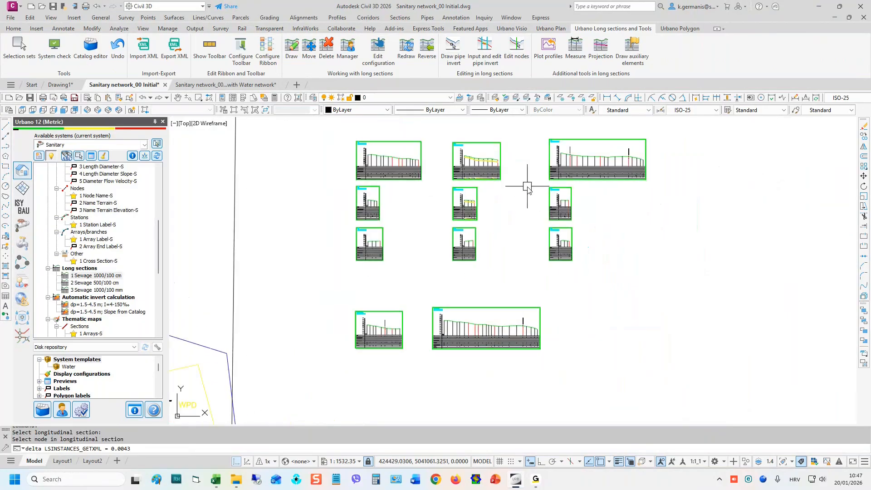
pyautogui.click(91, 156)
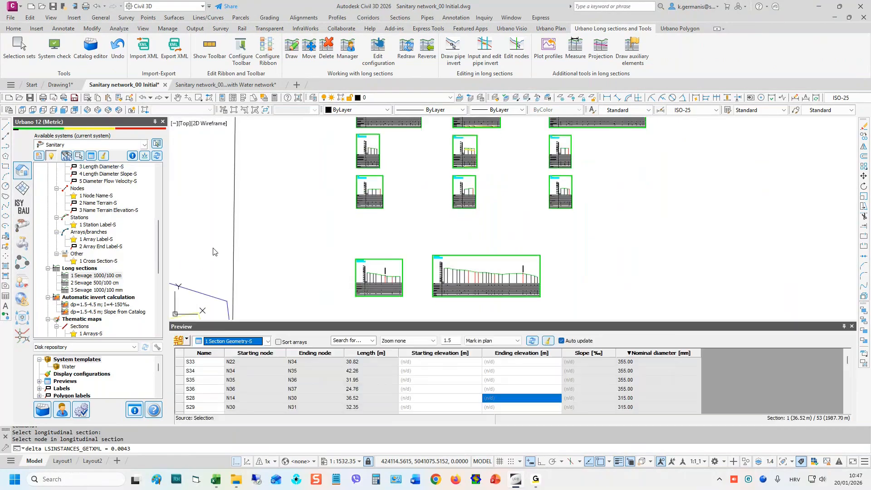
pyautogui.click(178, 342)
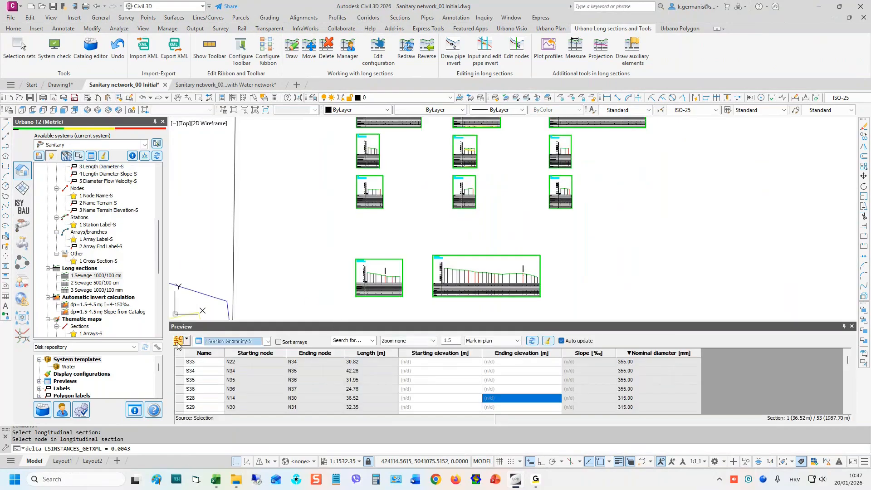
pyautogui.click(436, 353)
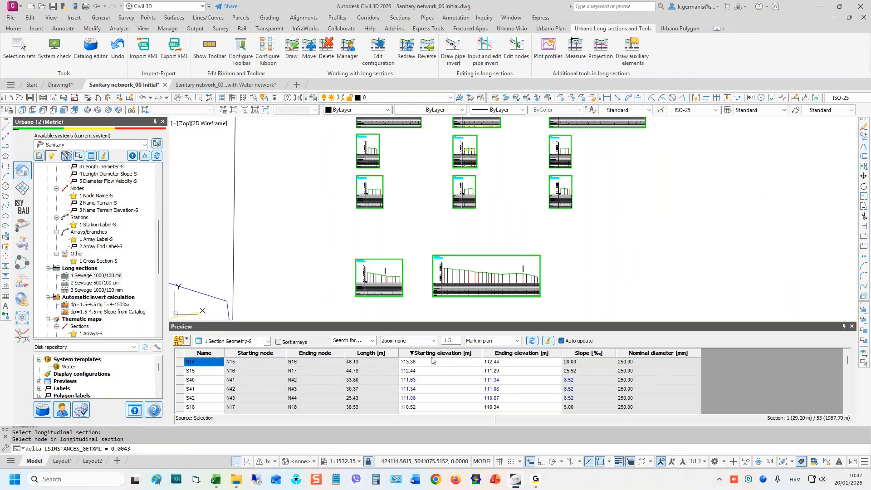
# - Examine the starting and ending elevations of the pipe sections in the table
pyautogui.moveTo(430, 366); pyautogui.dragTo(537, 390)
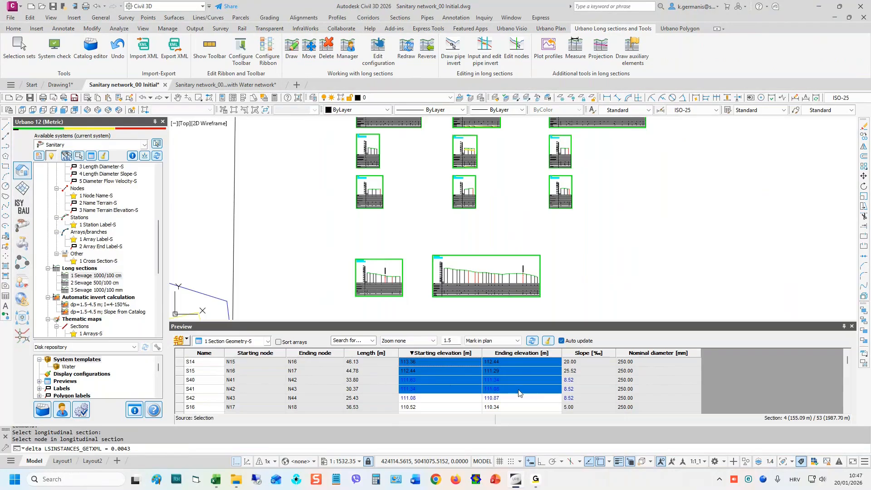
pyautogui.scroll(-3, 520, 393)
pyautogui.scroll(2, 537, 381)
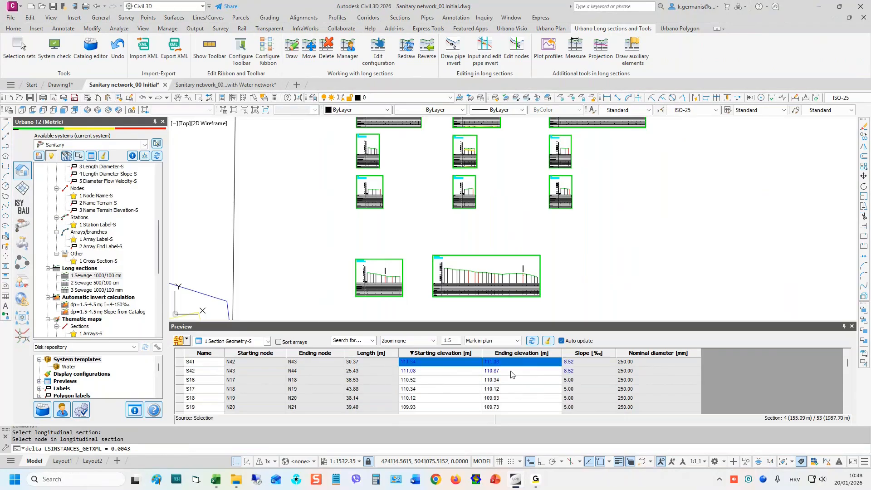
pyautogui.scroll(1, 521, 374)
# - Locate section S15 from the table in the plan and examine the labels at nodes N16 and N17
pyautogui.click(439, 373)
pyautogui.rightClick(455, 378)
pyautogui.click(516, 358)
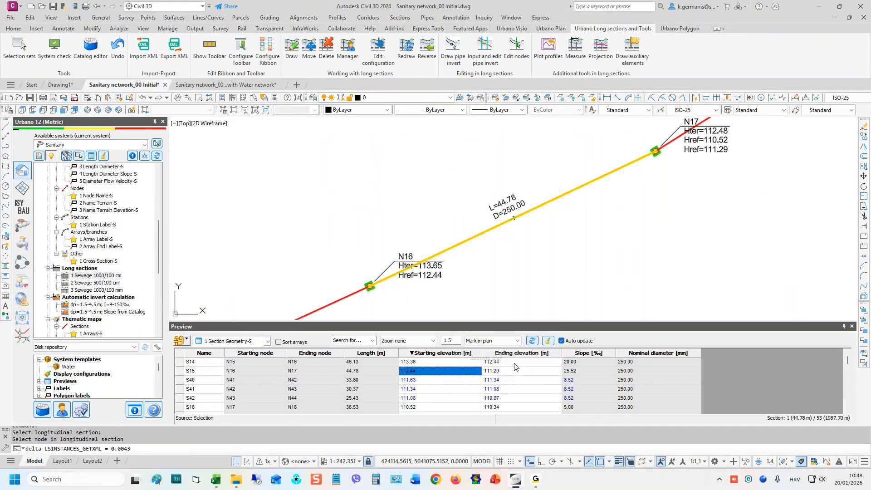
pyautogui.doubleClick(486, 295)
pyautogui.moveTo(597, 215); pyautogui.dragTo(575, 225, button='middle')
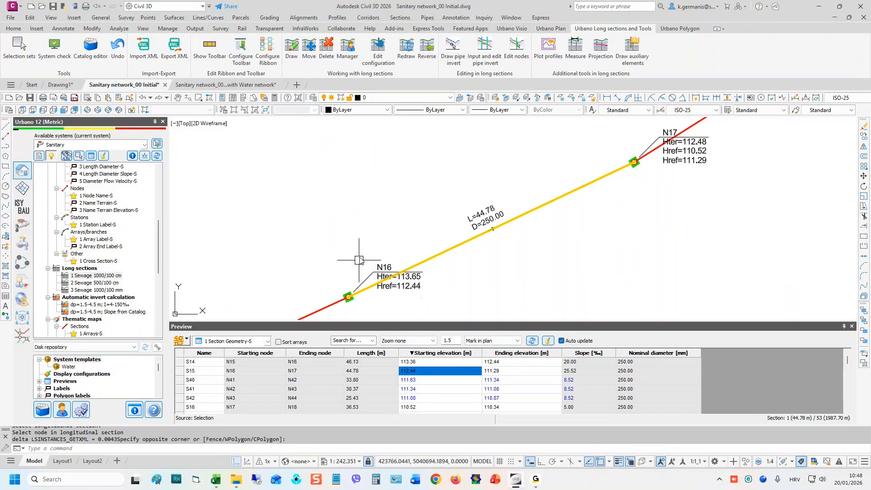
# - Move the labels of nodes N16 and N17 above their nodes, clear of the pipe, and clear the plan marking of section S15
pyautogui.scroll(-1, 558, 218)
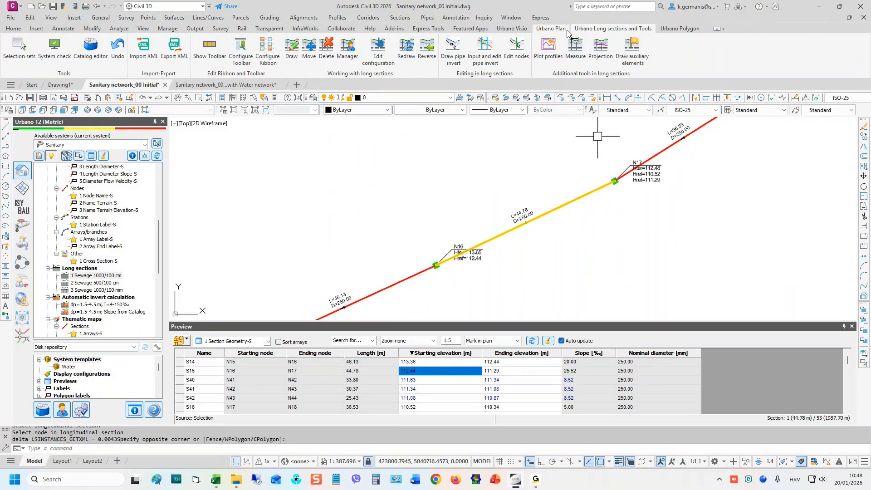
pyautogui.click(551, 28)
pyautogui.click(461, 243)
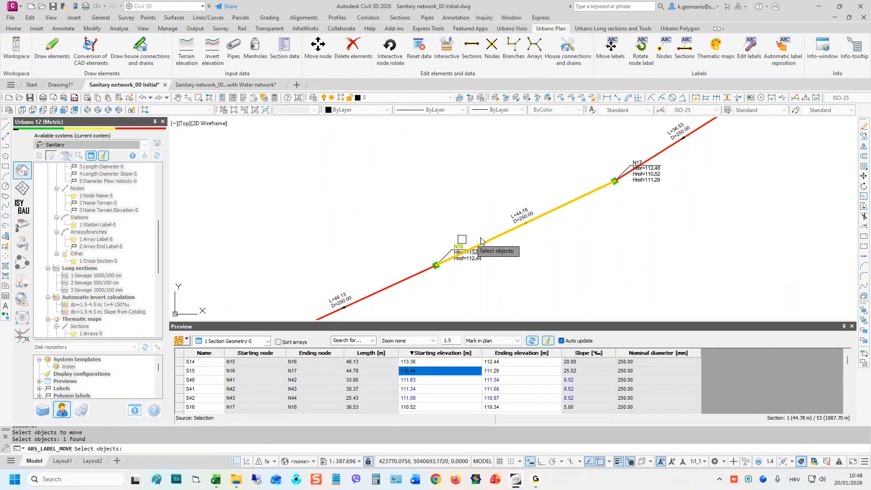
pyautogui.click(656, 175)
pyautogui.rightClick(630, 219)
pyautogui.click(620, 229)
pyautogui.click(594, 210)
pyautogui.rightClick(606, 225)
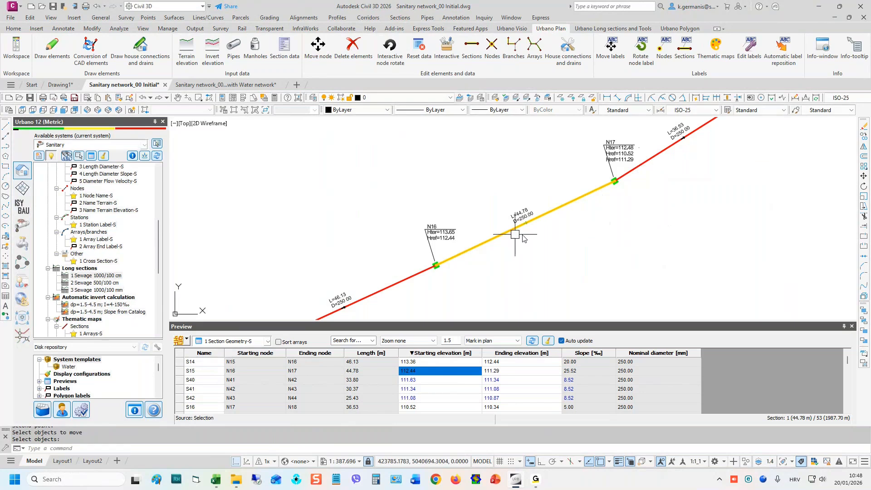
pyautogui.scroll(2, 464, 237)
pyautogui.moveTo(625, 191); pyautogui.dragTo(532, 237, button='middle')
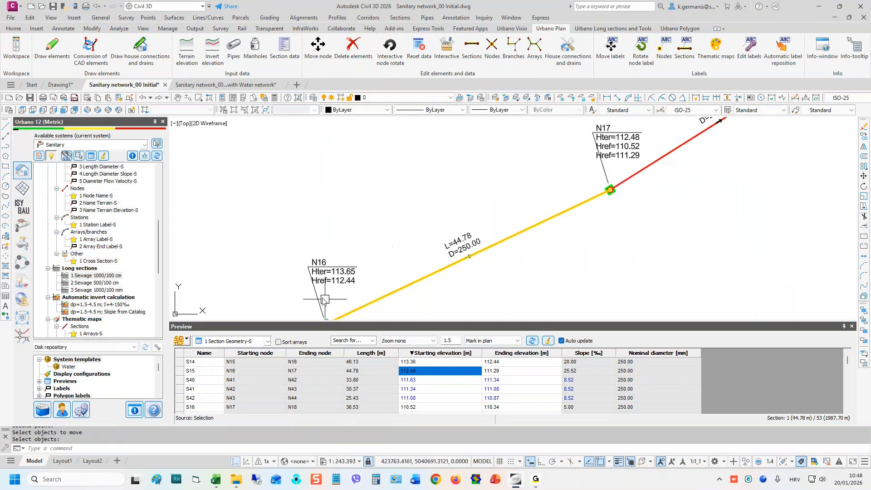
pyautogui.scroll(-2, 349, 235)
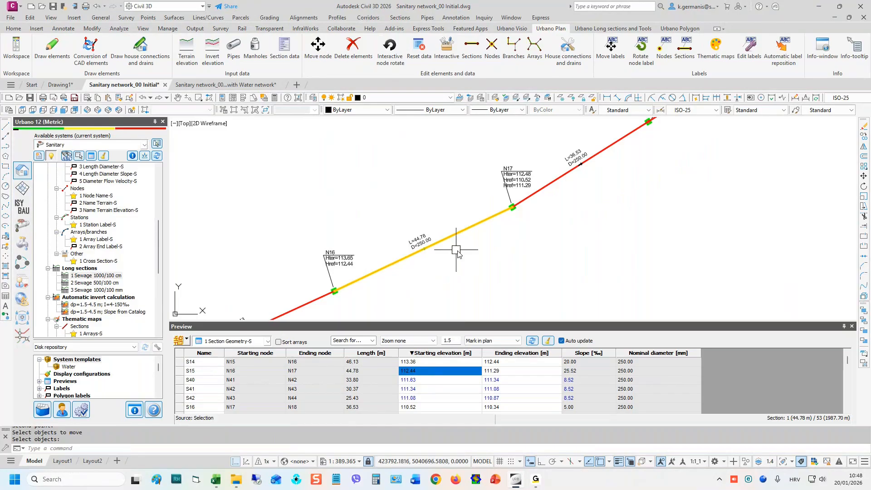
pyautogui.click(547, 341)
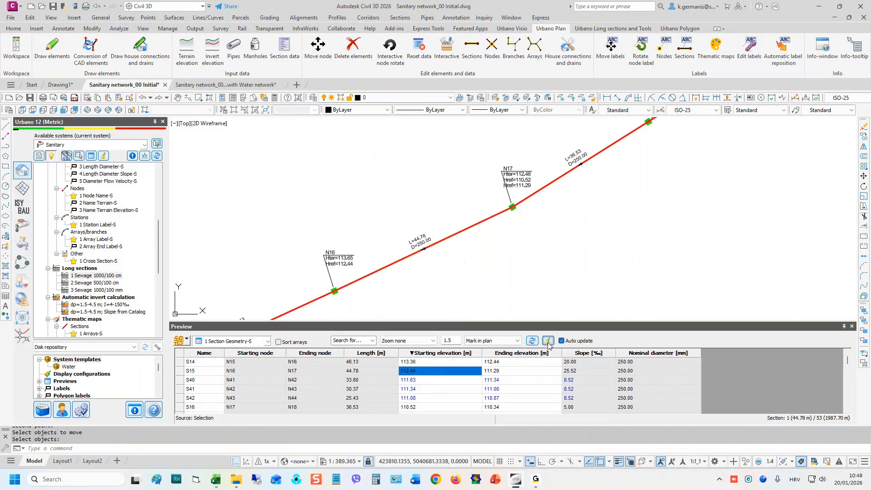
# - Reset the starting and ending elevations of all sections with defined inverts, from row S14 through row S20 of the sorted table
pyautogui.click(109, 298)
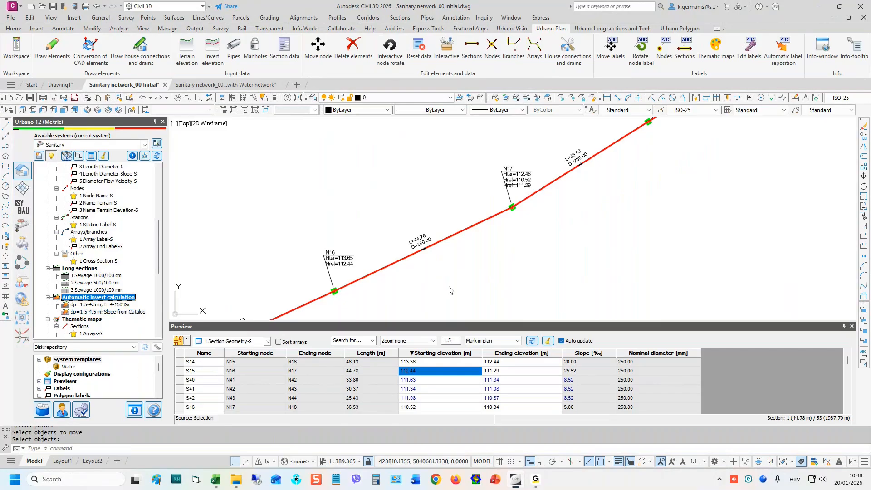
pyautogui.moveTo(465, 320); pyautogui.dragTo(465, 291)
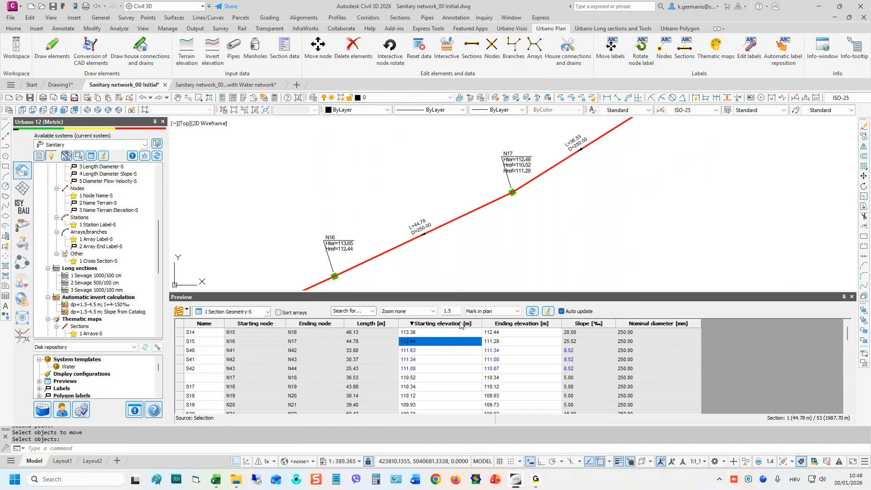
pyautogui.click(431, 332)
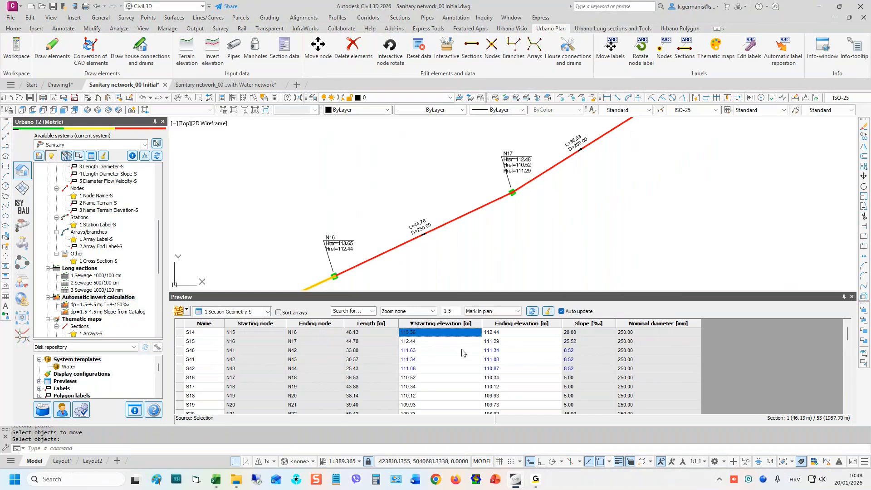
pyautogui.scroll(-2, 463, 353)
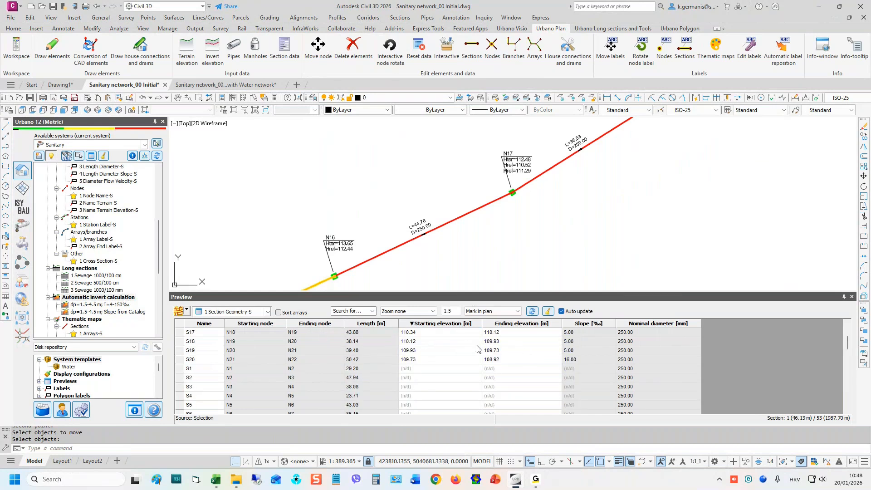
pyautogui.keyDown('shift'); pyautogui.click(513, 360); pyautogui.keyUp('shift')
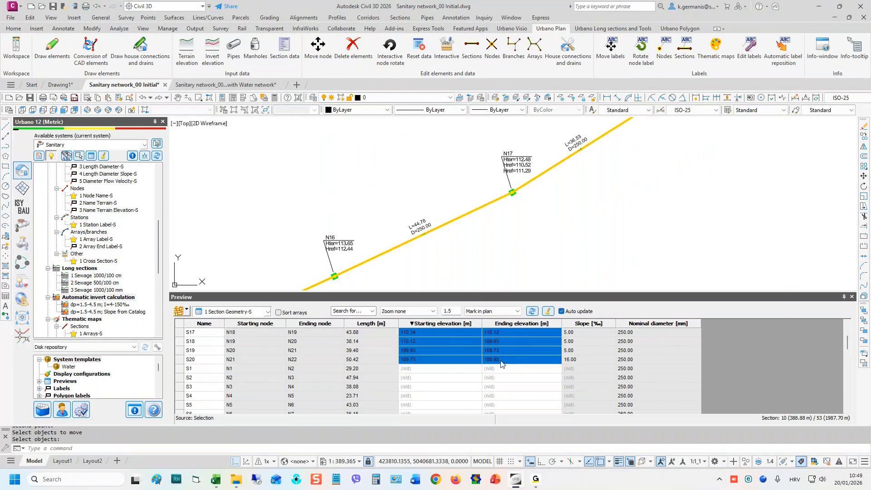
pyautogui.rightClick(514, 349)
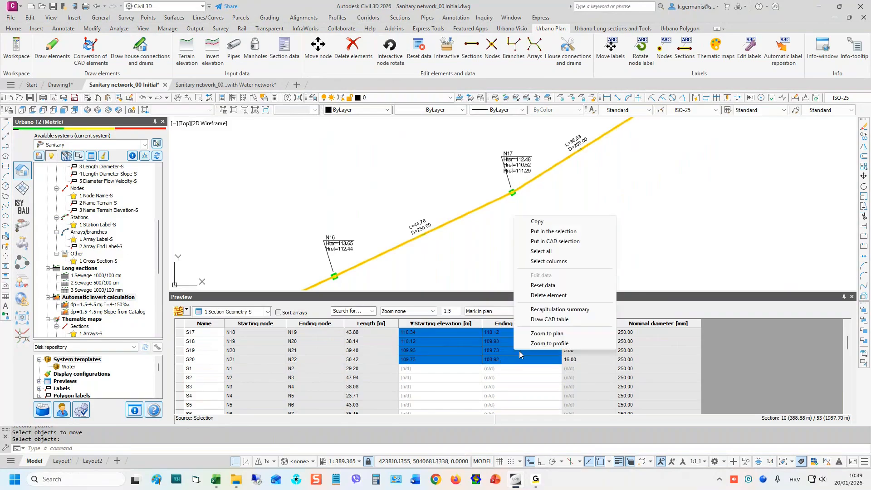
pyautogui.click(556, 285)
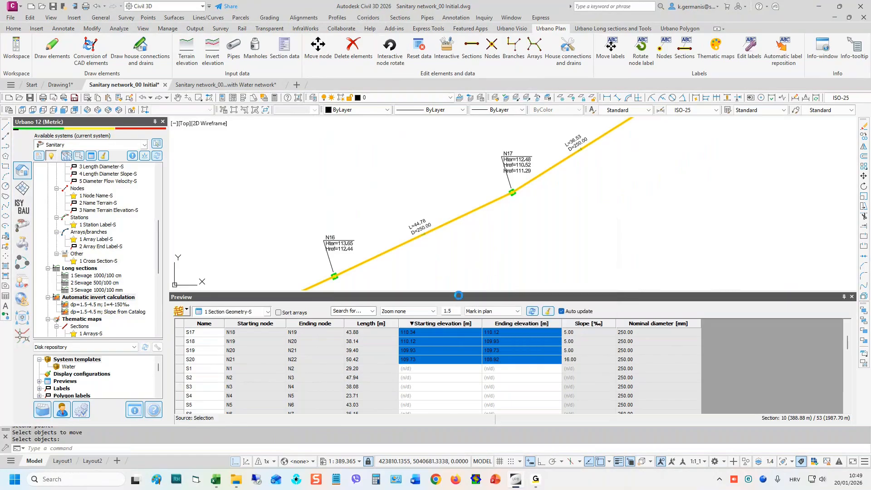
pyautogui.click(454, 269)
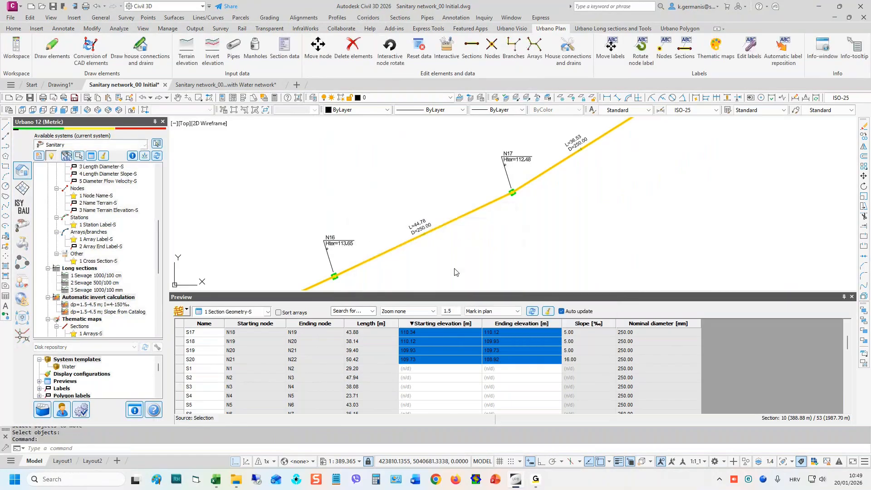
pyautogui.click(468, 287)
pyautogui.click(462, 282)
pyautogui.press('Escape')
pyautogui.moveTo(467, 287); pyautogui.dragTo(468, 333)
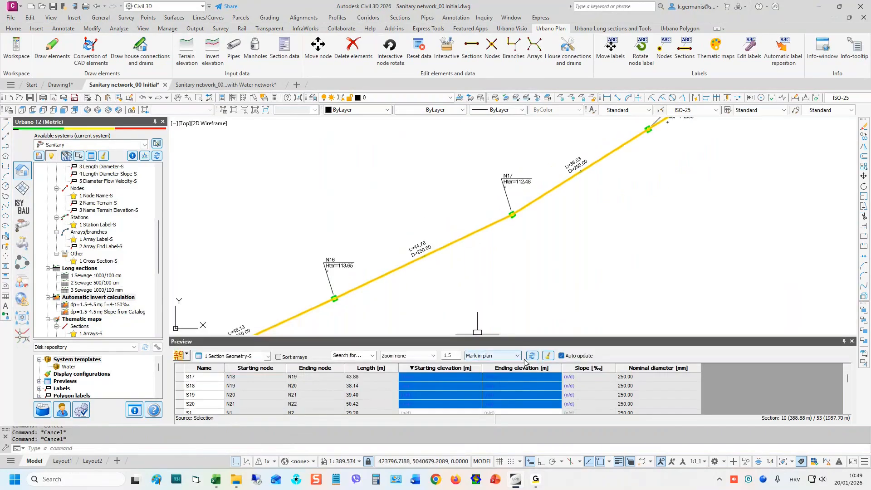
# - Open the automatic invert calculation configuration dp=1.5-4.5 m; I=4-150‰, keeping the long sections in view beside its dialog
pyautogui.click(538, 296)
pyautogui.scroll(-4, 465, 274)
pyautogui.scroll(-6, 465, 269)
pyautogui.moveTo(568, 211); pyautogui.dragTo(544, 262, button='middle')
pyautogui.scroll(6, 588, 232)
pyautogui.moveTo(597, 232)
pyautogui.mouseDown(button='middle')
pyautogui.moveTo(622, 200)
pyautogui.moveTo(639, 202)
pyautogui.mouseUp(button='middle')
pyautogui.press('Escape')
pyautogui.click(104, 304)
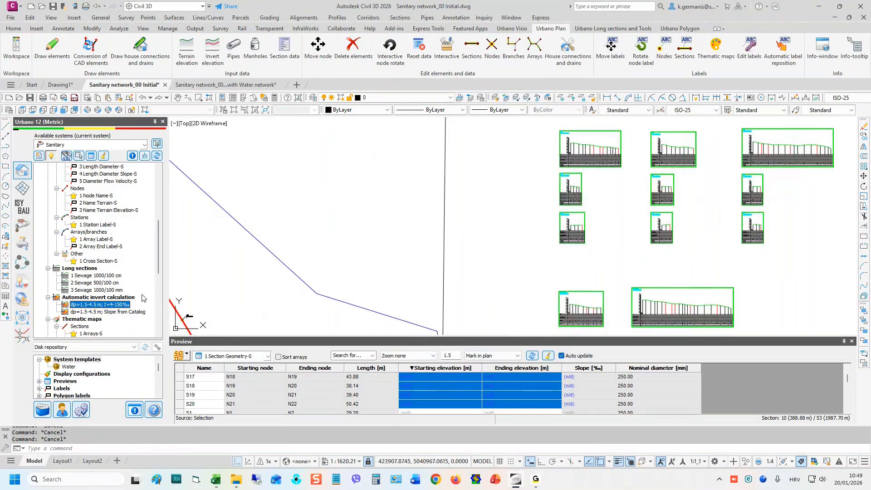
pyautogui.moveTo(481, 336); pyautogui.dragTo(481, 332)
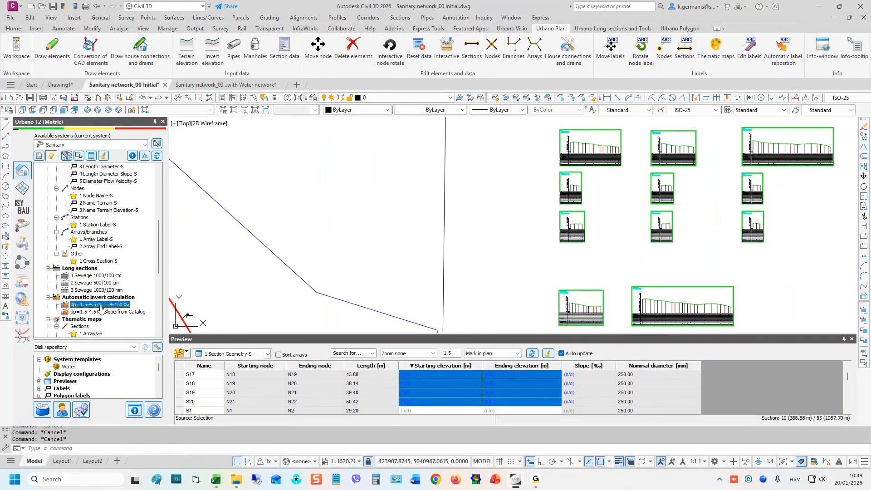
pyautogui.doubleClick(101, 306)
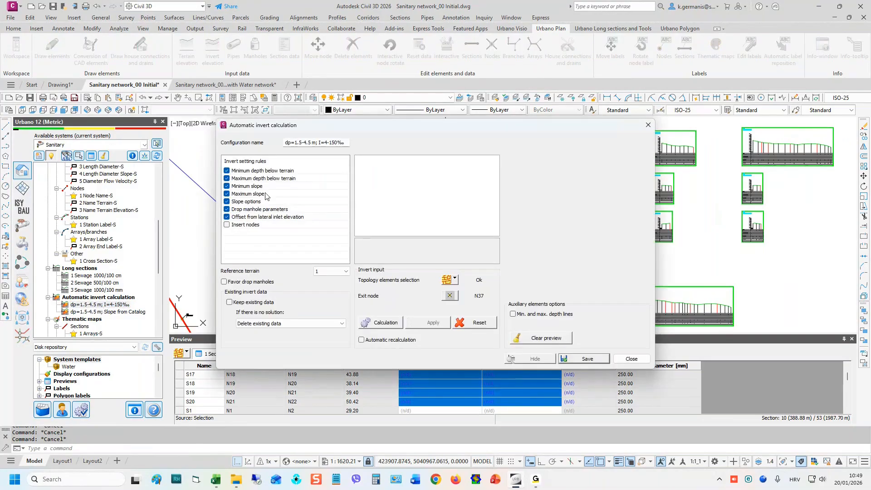
pyautogui.moveTo(419, 126); pyautogui.dragTo(314, 94)
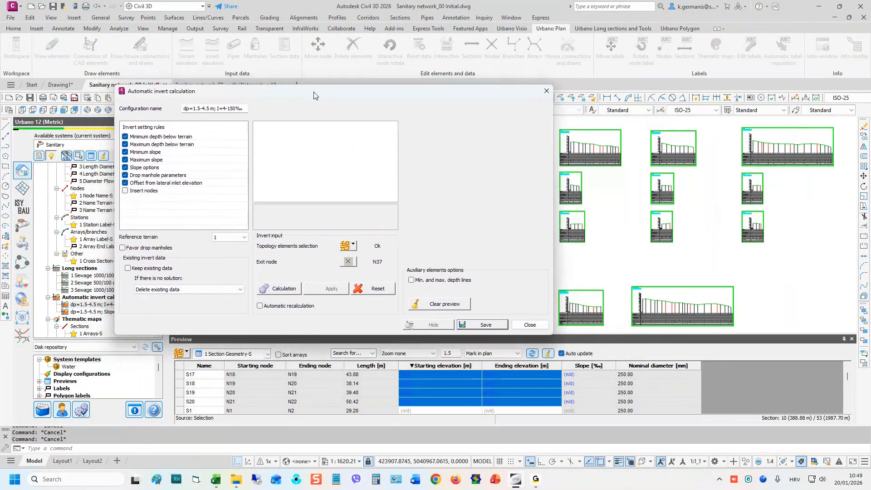
# - Set the minimum depth below terrain to 1.20 and check the maximum depth rule
pyautogui.click(164, 137)
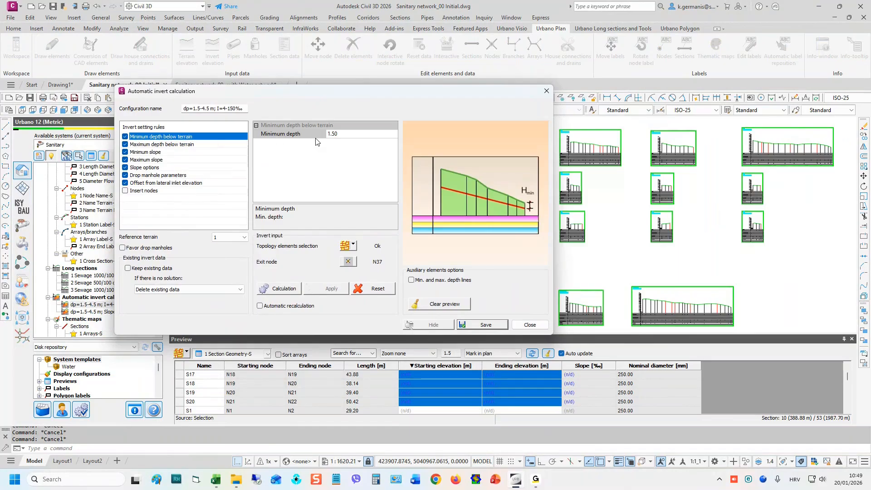
pyautogui.doubleClick(367, 134)
pyautogui.write('20')
pyautogui.press('Return')
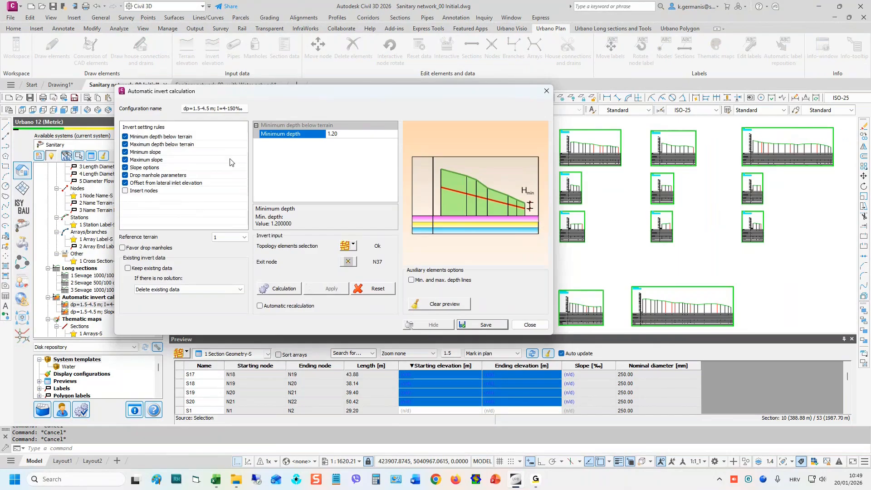
pyautogui.click(165, 145)
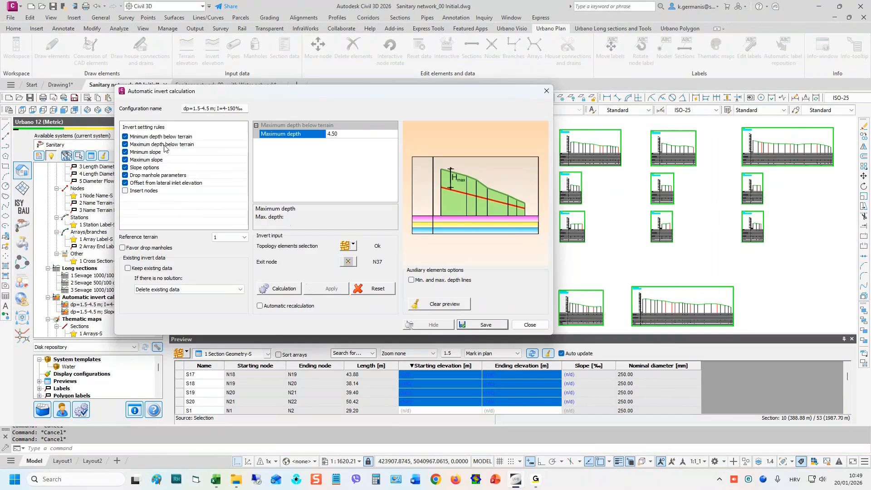
pyautogui.click(343, 134)
pyautogui.click(287, 135)
pyautogui.click(295, 182)
# - Set the minimum slope to 5.00 ‰ and the maximum slope to 80
pyautogui.click(153, 152)
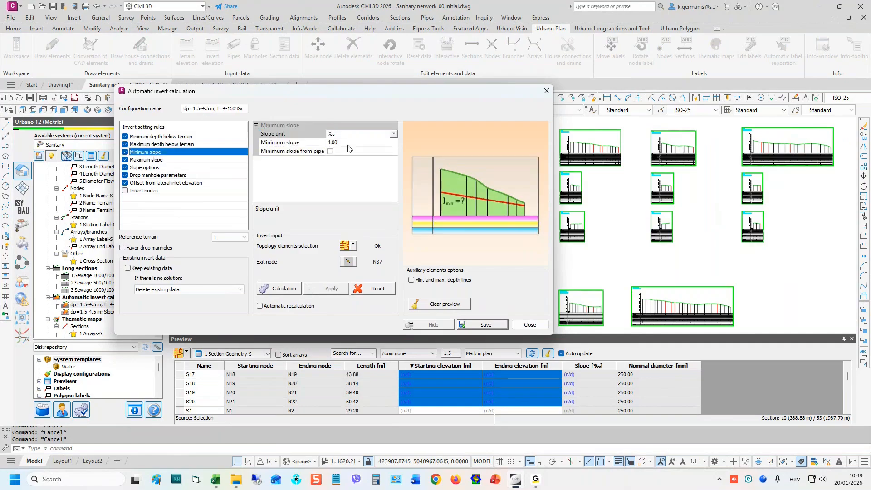
pyautogui.click(306, 144)
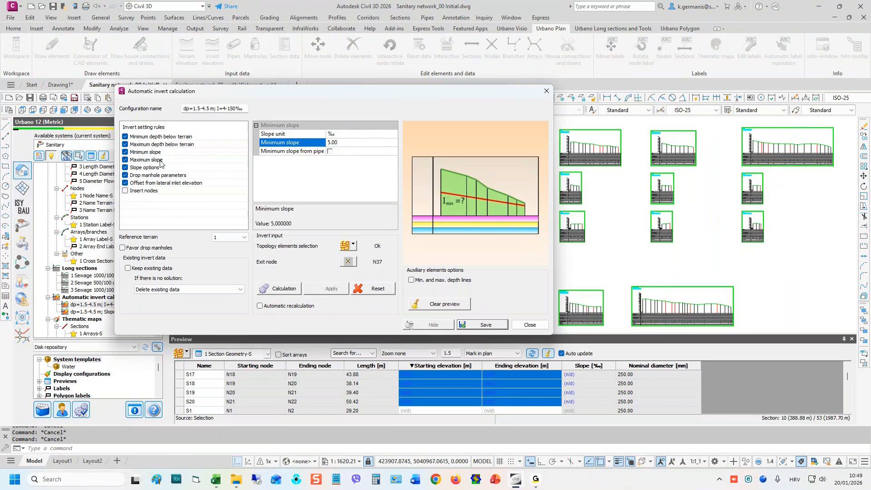
pyautogui.click(154, 161)
pyautogui.click(360, 142)
pyautogui.write('80')
# - Examine the available slope options for the invert calculation
pyautogui.click(150, 169)
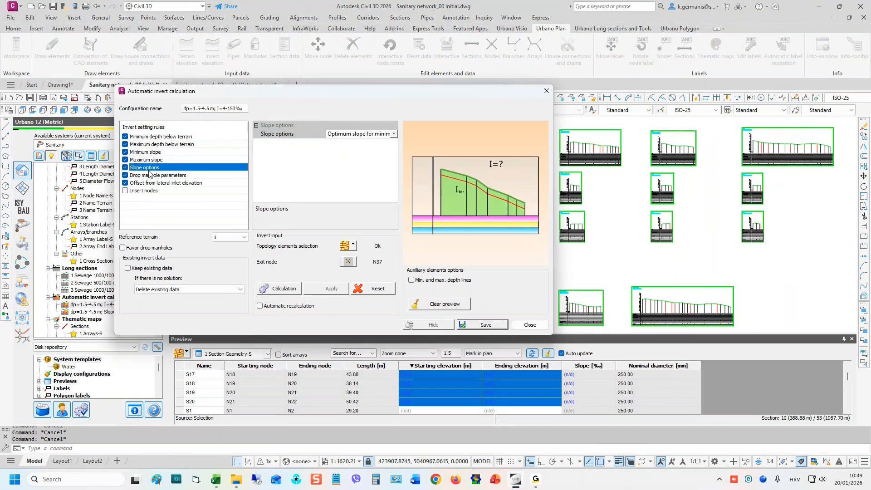
pyautogui.click(323, 135)
pyautogui.click(356, 134)
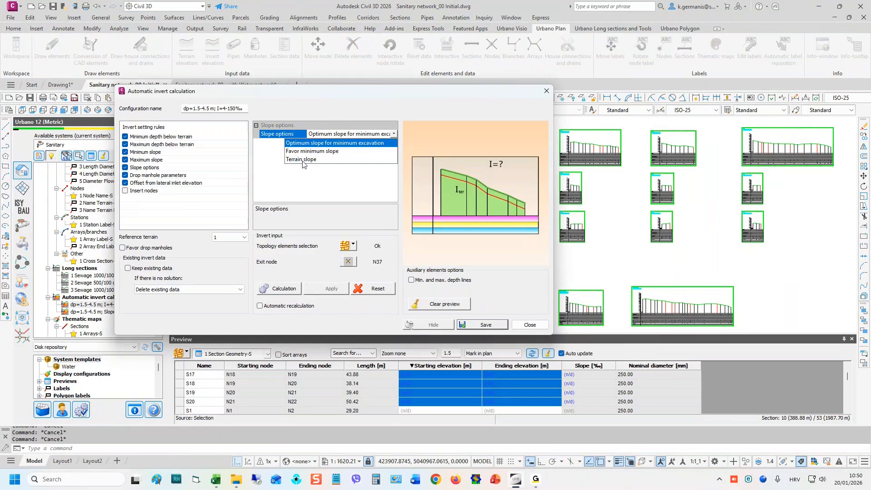
pyautogui.click(355, 172)
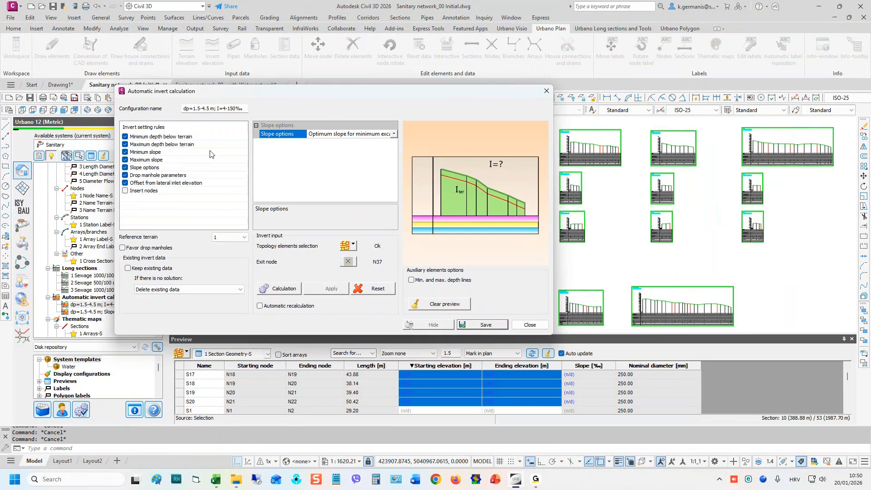
# - Rename the configuration as dp=1.2-4.5 m; I=5-80‰
pyautogui.click(200, 109)
pyautogui.press('BackSpace')
pyautogui.write('2')
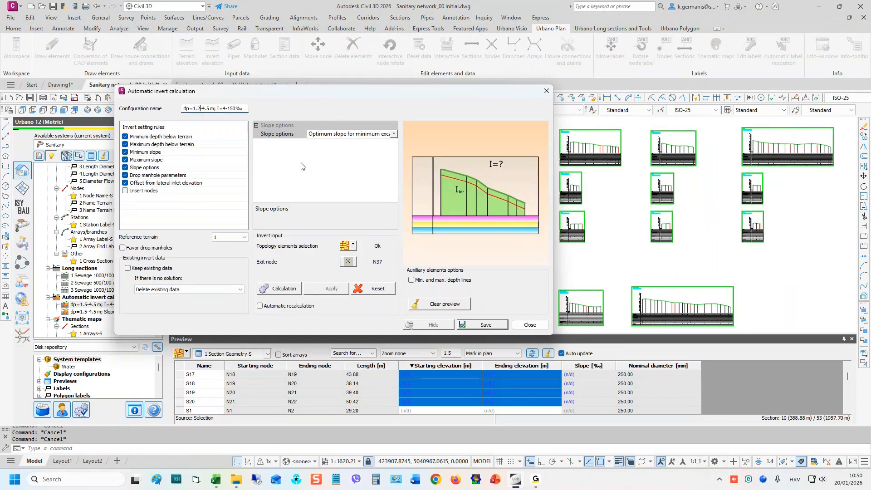
pyautogui.press('Tab')
pyautogui.moveTo(223, 109); pyautogui.dragTo(237, 110)
pyautogui.write('5-80')
pyautogui.press('Tab')
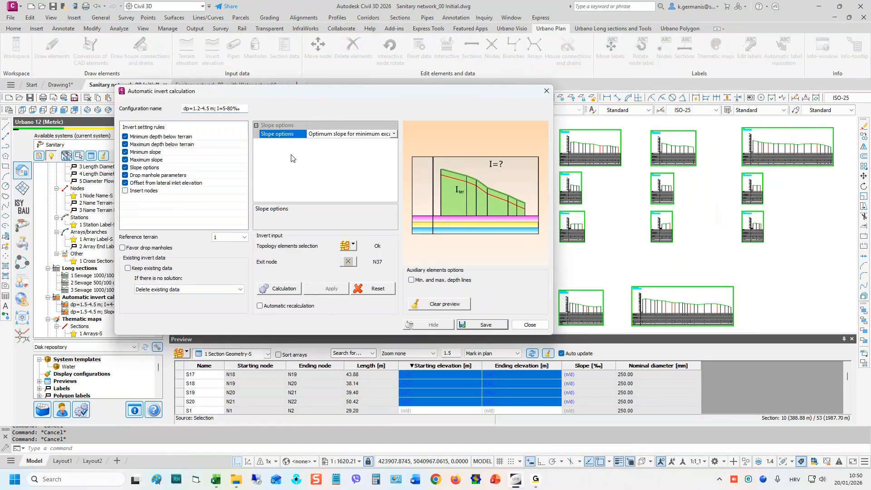
# - Run the automatic invert calculation and examine the previewed pipe inverts in the long sections
pyautogui.click(292, 288)
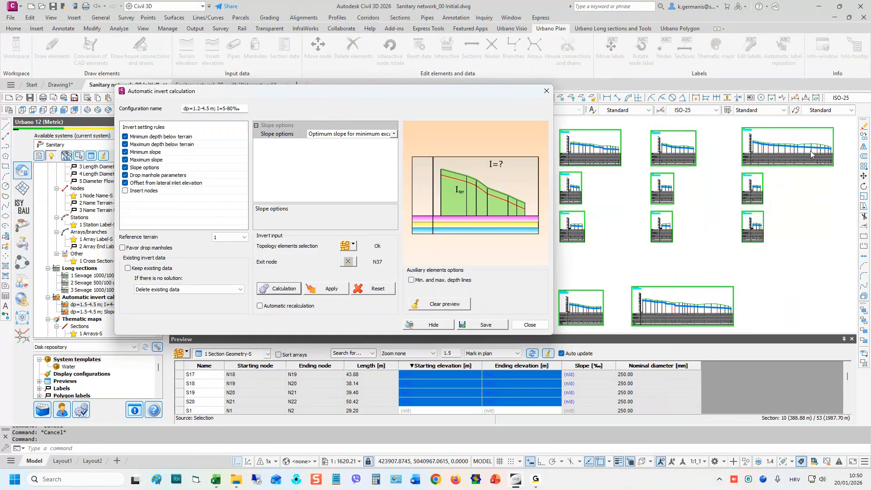
pyautogui.click(436, 325)
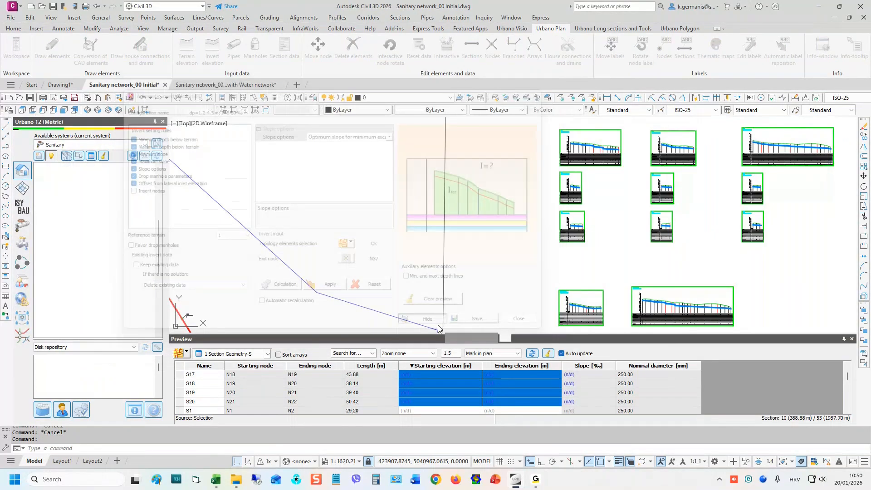
pyautogui.scroll(6, 602, 145)
pyautogui.moveTo(602, 145); pyautogui.dragTo(447, 209, button='middle')
pyautogui.scroll(2, 574, 186)
pyautogui.moveTo(575, 186); pyautogui.dragTo(457, 205, button='middle')
pyautogui.scroll(-2, 457, 204)
pyautogui.moveTo(707, 202); pyautogui.dragTo(461, 212, button='middle')
pyautogui.scroll(2, 509, 216)
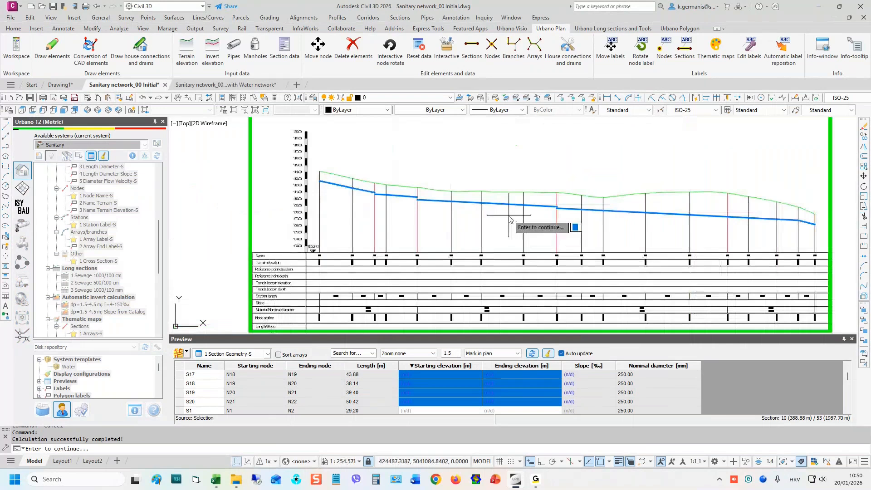
pyautogui.scroll(-5, 510, 208)
pyautogui.moveTo(510, 209); pyautogui.dragTo(694, 174, button='middle')
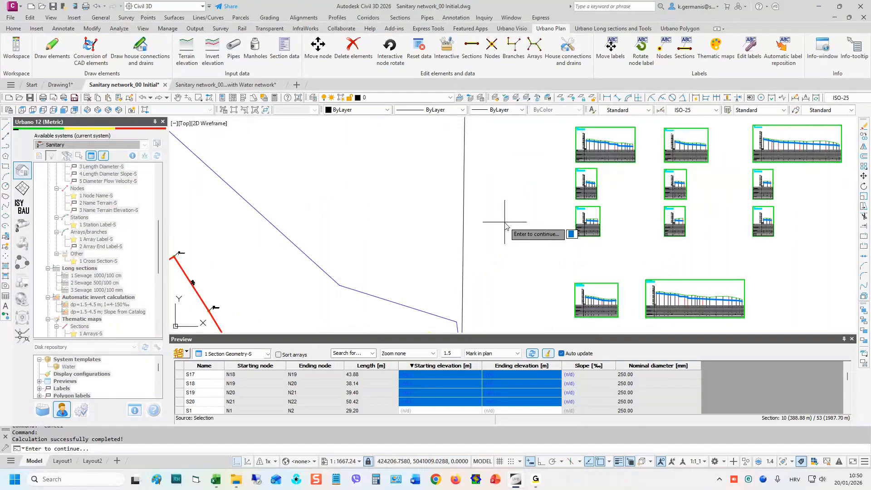
# - Return to the calculation dialog and apply the calculated inverts to the network
pyautogui.press('Return')
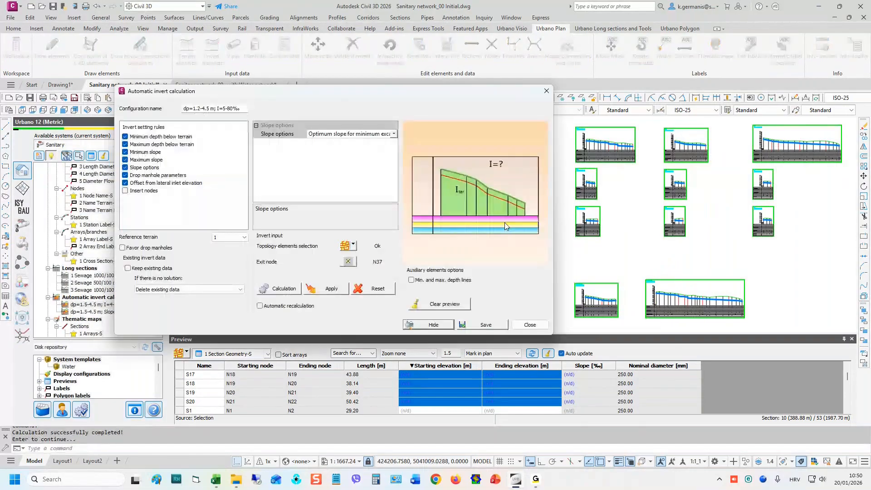
pyautogui.click(330, 289)
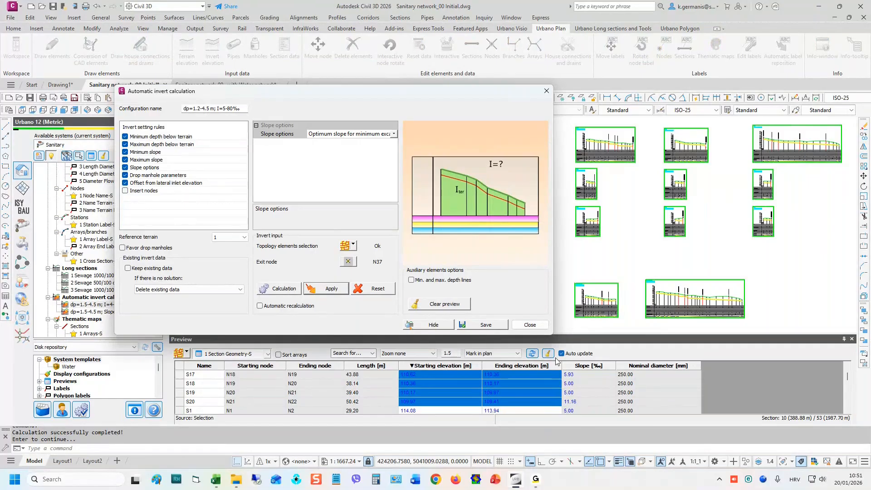
# - Save the automatic invert calculation configuration, leave its dialog and clear the selection in the drawing
pyautogui.click(485, 327)
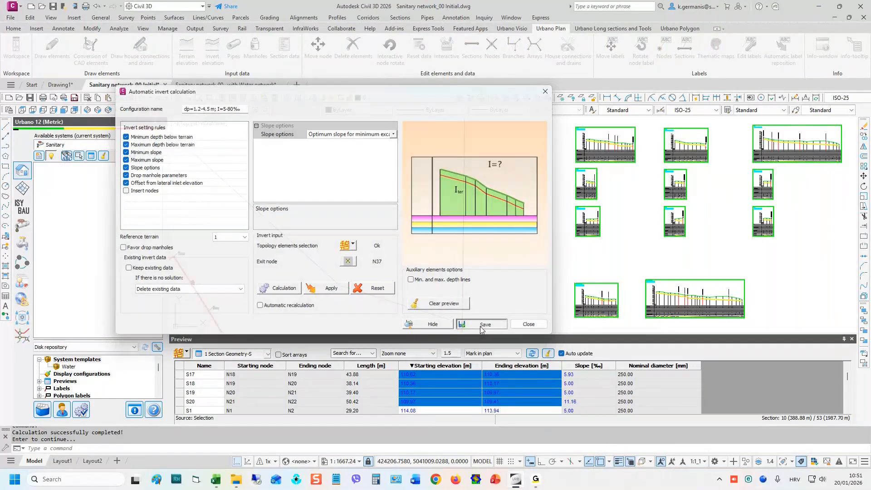
pyautogui.click(520, 271)
pyautogui.click(520, 287)
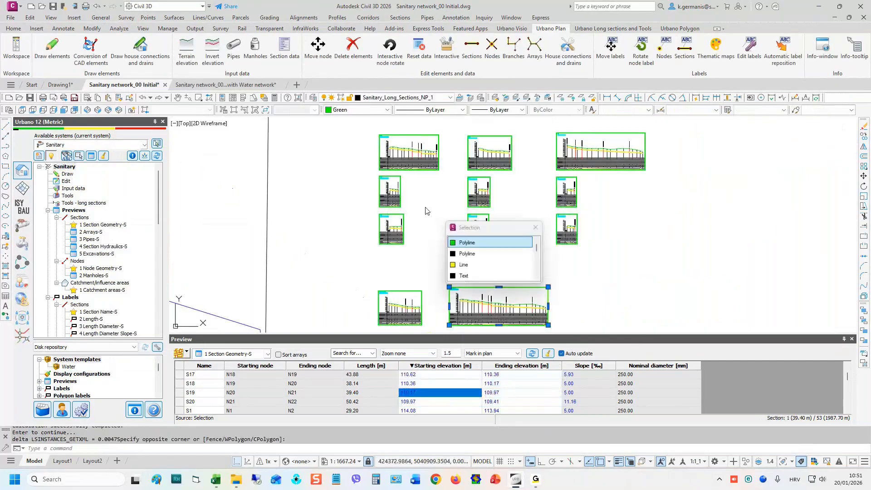
pyautogui.press('Escape')
pyautogui.press('Escape')
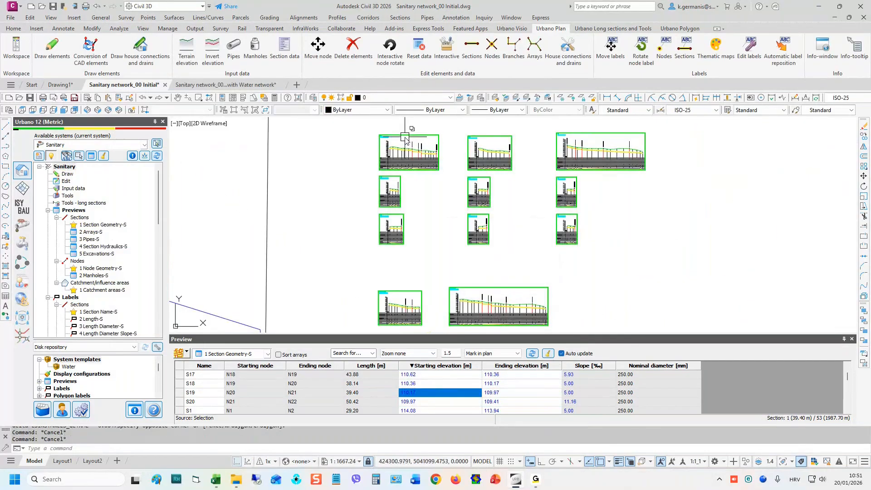
# - Close the section geometry preview table to free more space for the long sections
pyautogui.scroll(4, 401, 140)
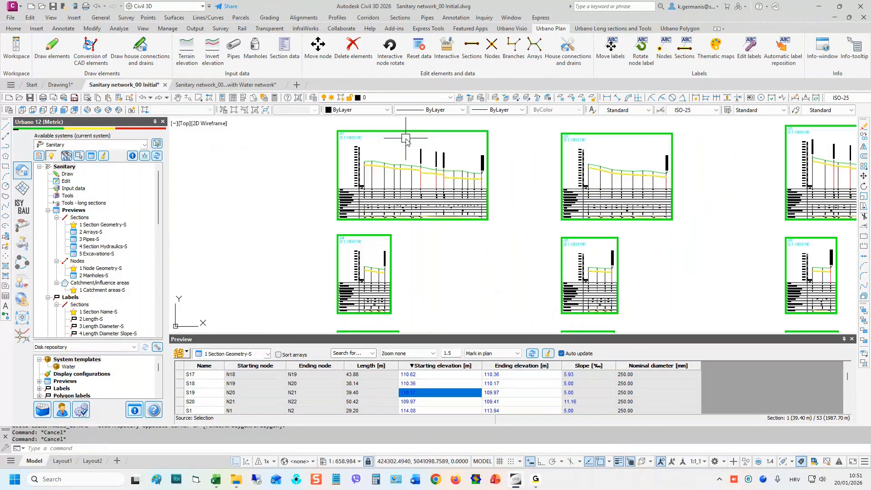
pyautogui.scroll(2, 406, 138)
pyautogui.moveTo(406, 138); pyautogui.dragTo(321, 156, button='middle')
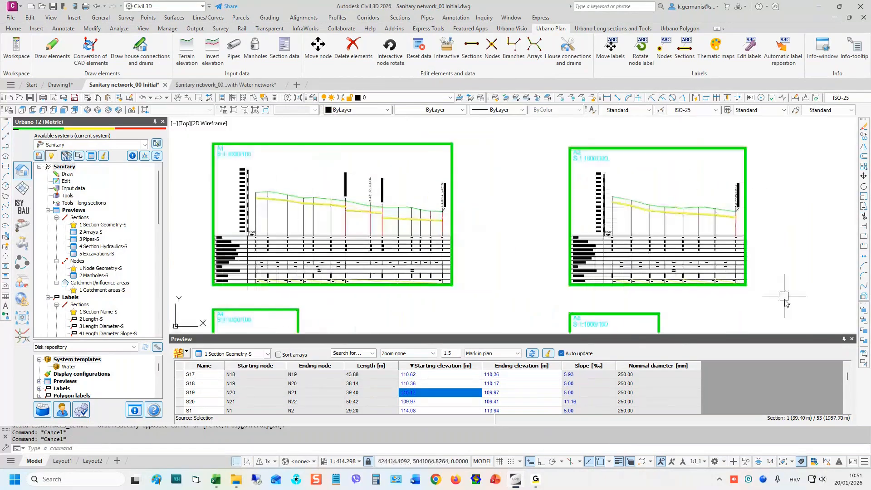
pyautogui.click(852, 339)
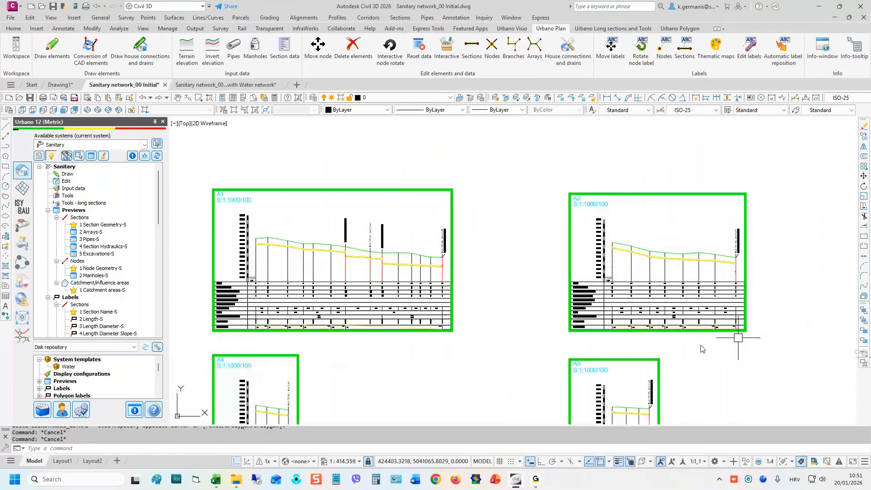
# - Zoom to a window around long section A1 to view its profile and data table
pyautogui.scroll(3, 317, 254)
pyautogui.moveTo(317, 254); pyautogui.dragTo(567, 279, button='middle')
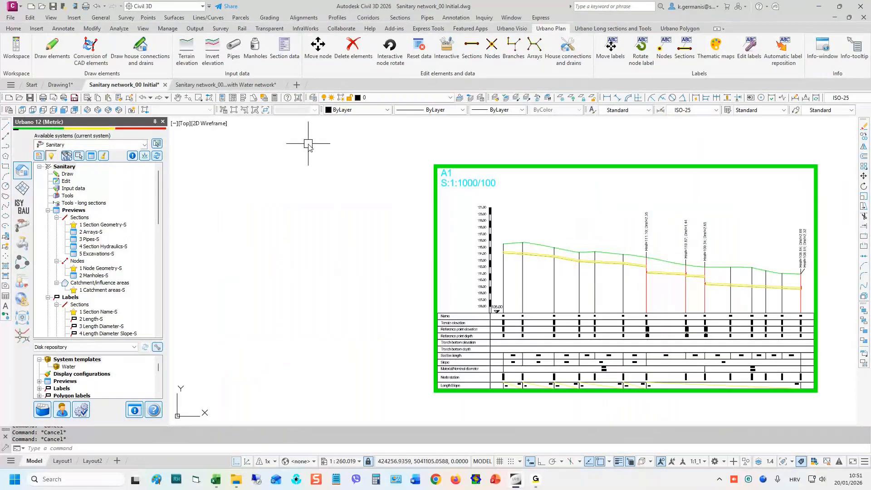
pyautogui.click(255, 110)
pyautogui.click(198, 98)
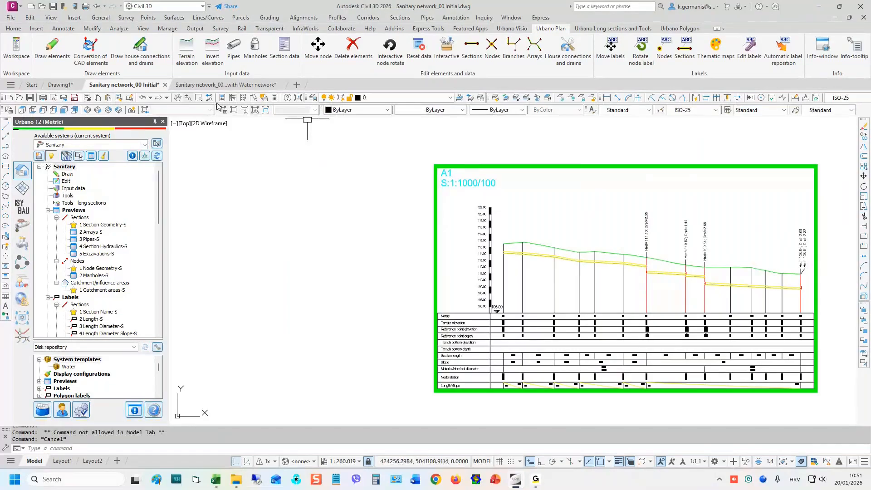
pyautogui.click(433, 159)
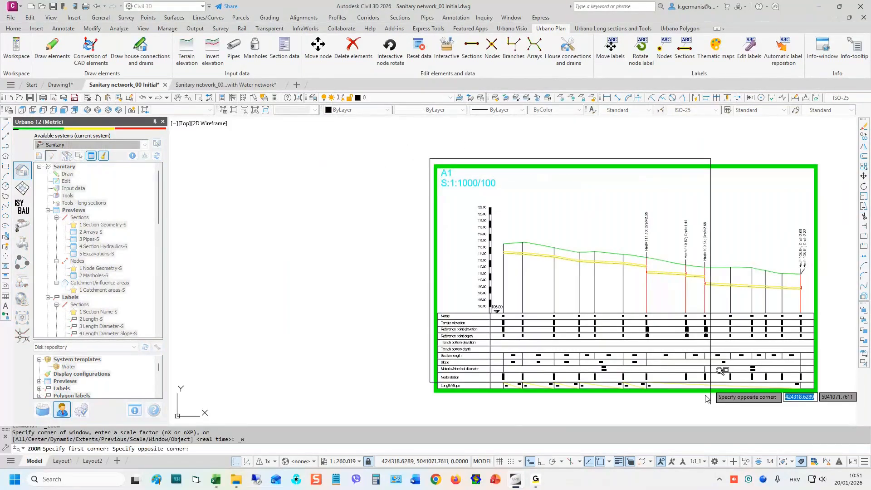
pyautogui.click(705, 394)
pyautogui.press('Escape')
pyautogui.press('Escape')
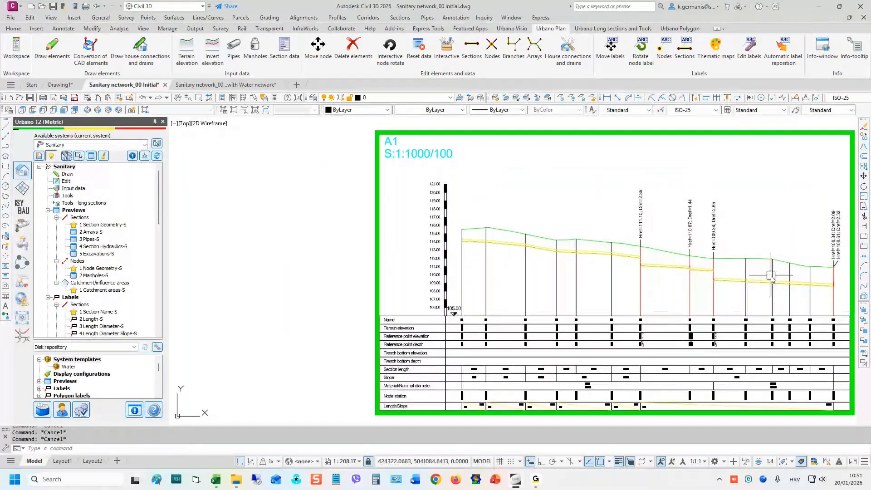
# - Examine the calculated pipe inverts and drops at nodes N7, N8 and N9 in long section A1, regenerating the display
pyautogui.scroll(5, 705, 260)
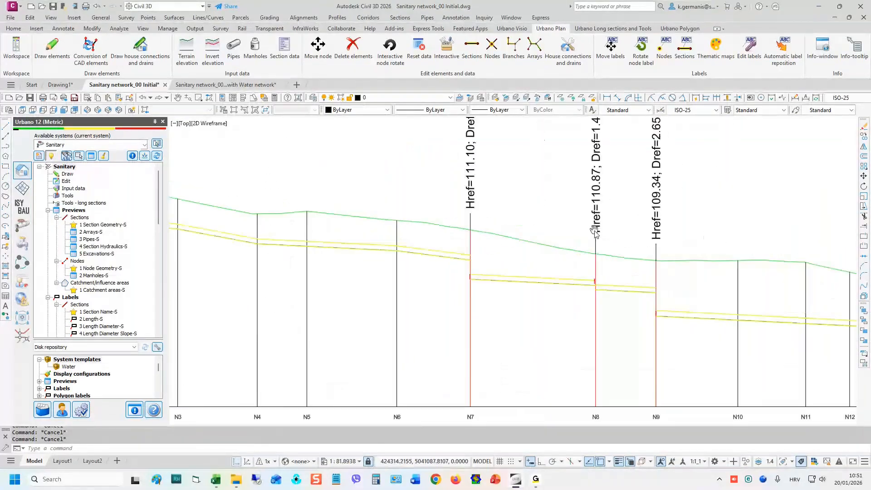
pyautogui.moveTo(595, 232); pyautogui.dragTo(619, 213, button='middle')
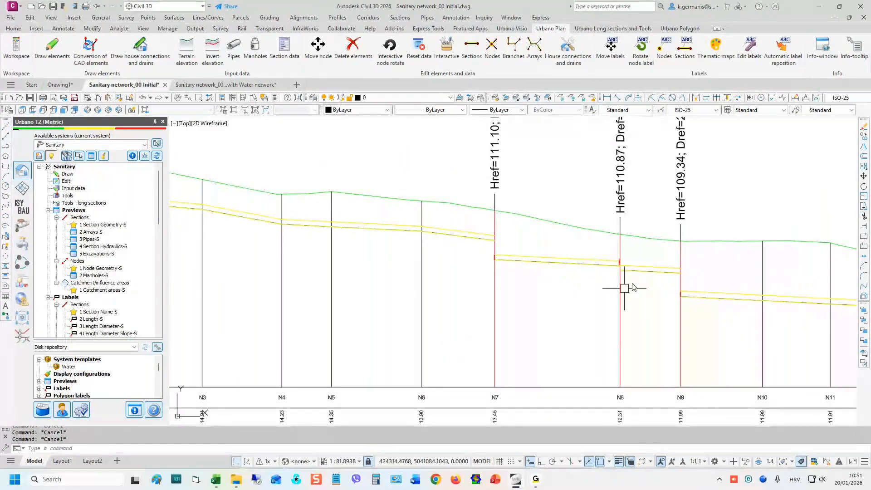
pyautogui.moveTo(569, 312); pyautogui.dragTo(498, 327, button='middle')
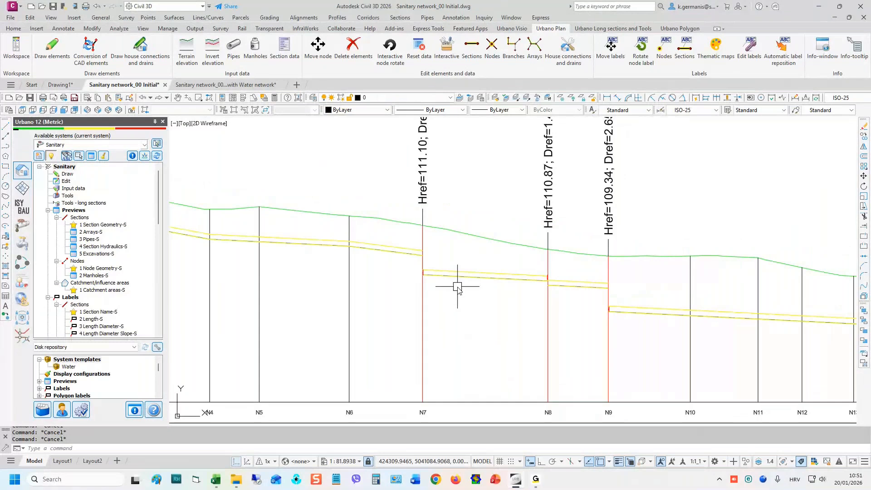
pyautogui.moveTo(445, 232); pyautogui.dragTo(451, 315, button='middle')
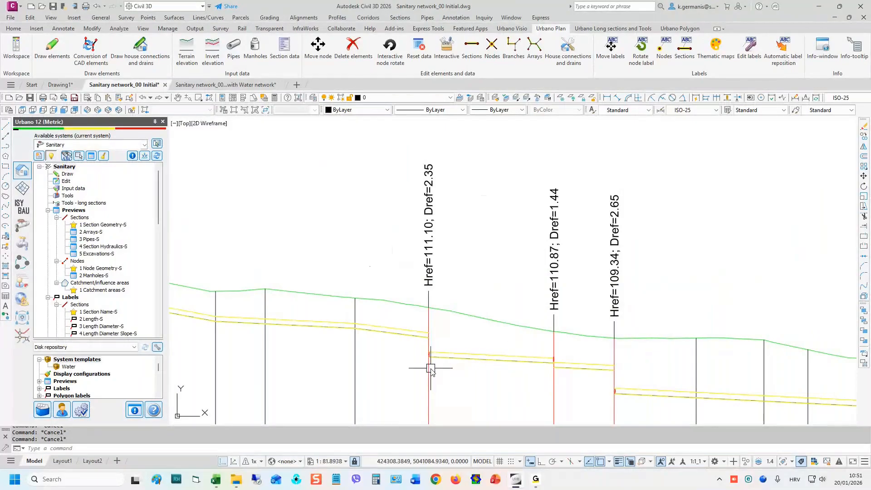
pyautogui.scroll(2, 430, 368)
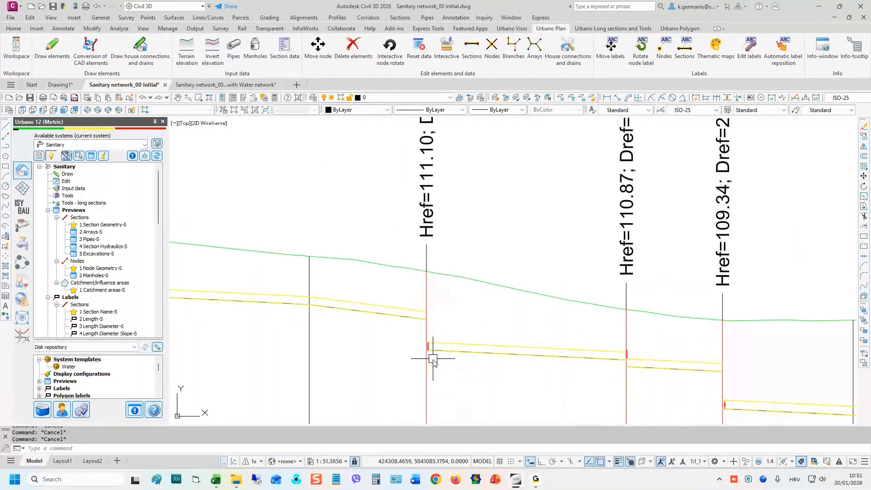
pyautogui.scroll(2, 429, 361)
pyautogui.write('RE')
pyautogui.press('Return')
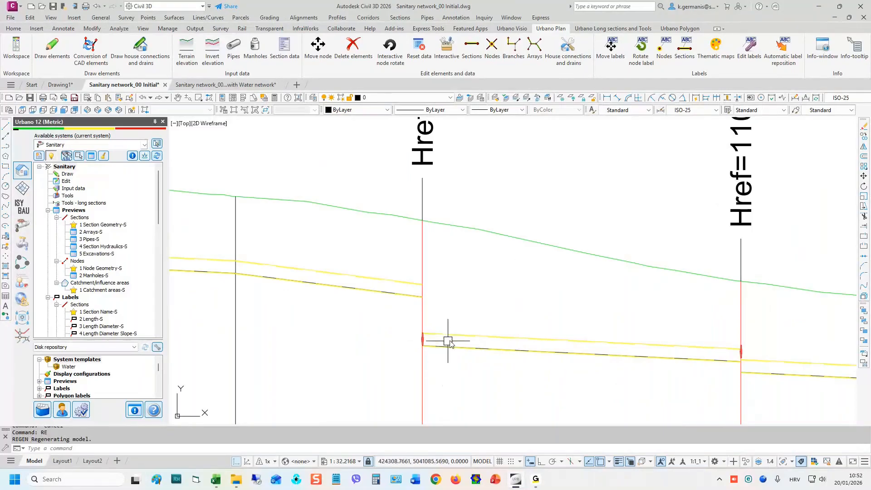
pyautogui.scroll(-3, 755, 358)
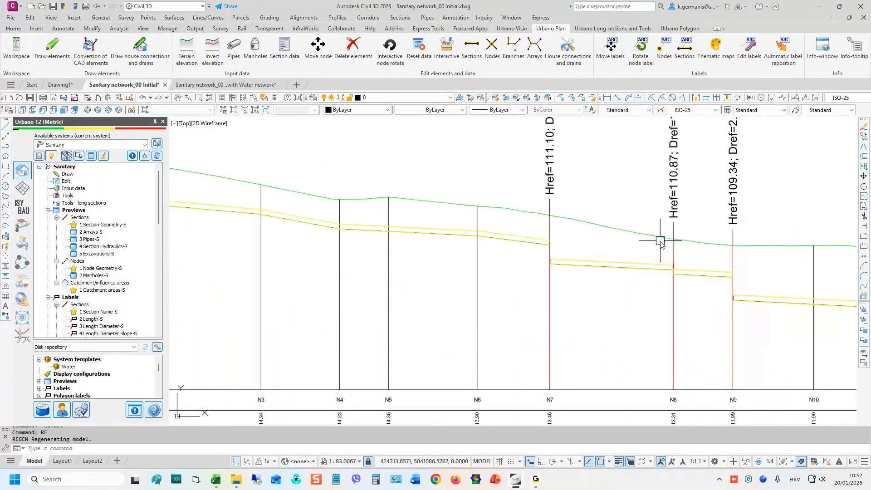
pyautogui.scroll(-3, 653, 232)
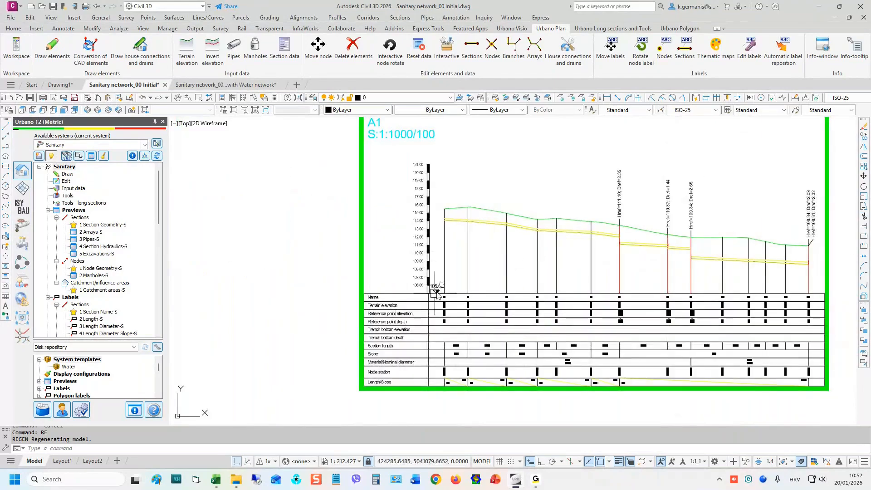
pyautogui.moveTo(492, 278); pyautogui.dragTo(508, 303, button='middle')
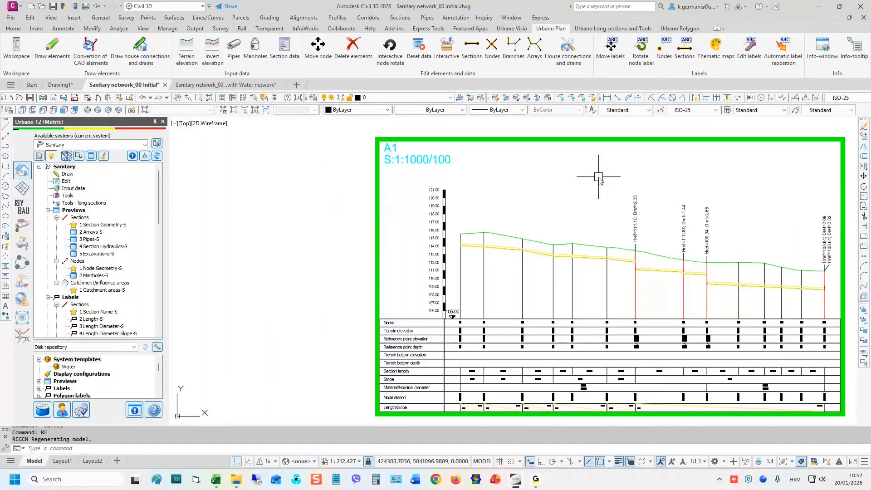
# - Open the profile definition of long section A1 for editing
pyautogui.click(611, 28)
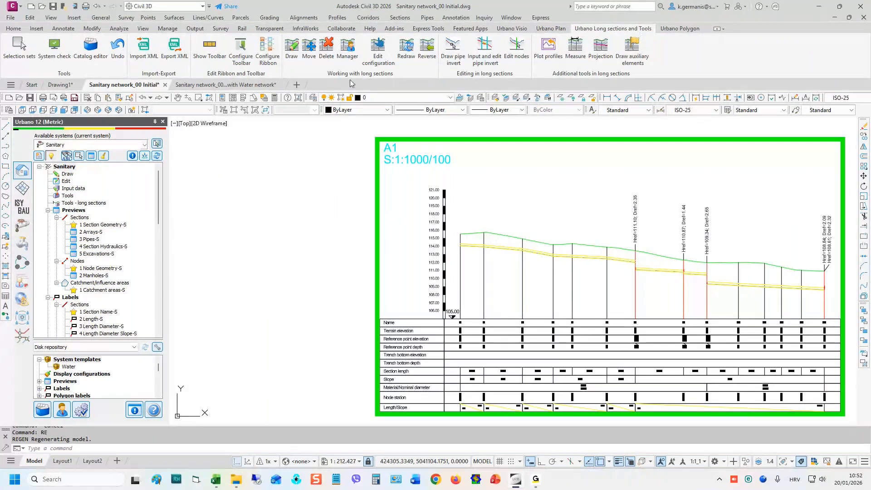
pyautogui.click(385, 58)
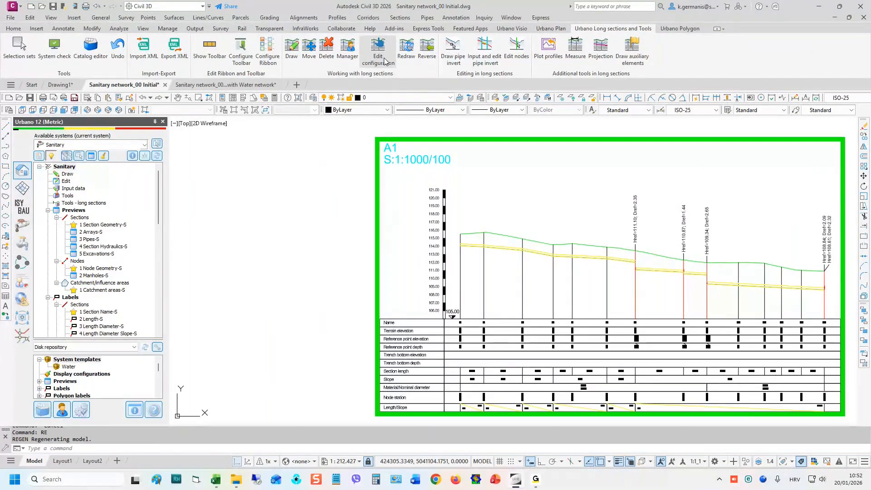
pyautogui.click(589, 230)
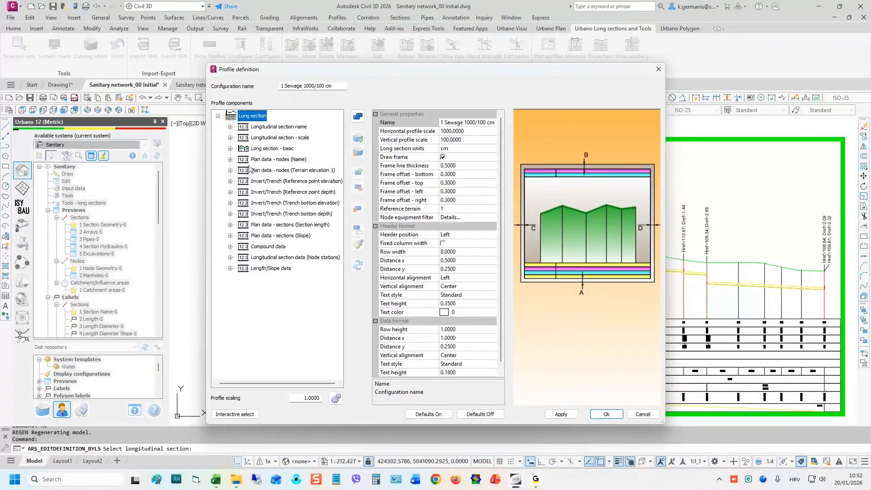
# - Review the profile components, including the section name, scale, Long section - basic elements and the Reference point elevation row
pyautogui.click(278, 128)
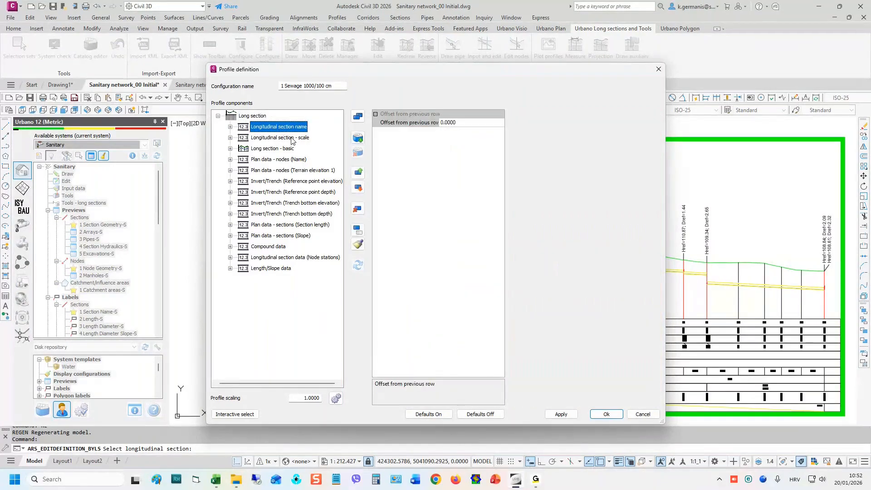
pyautogui.click(293, 138)
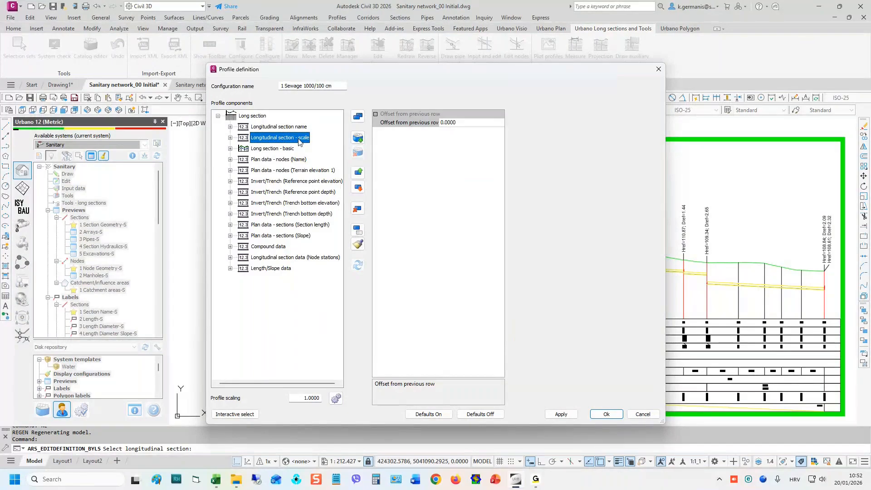
pyautogui.doubleClick(234, 148)
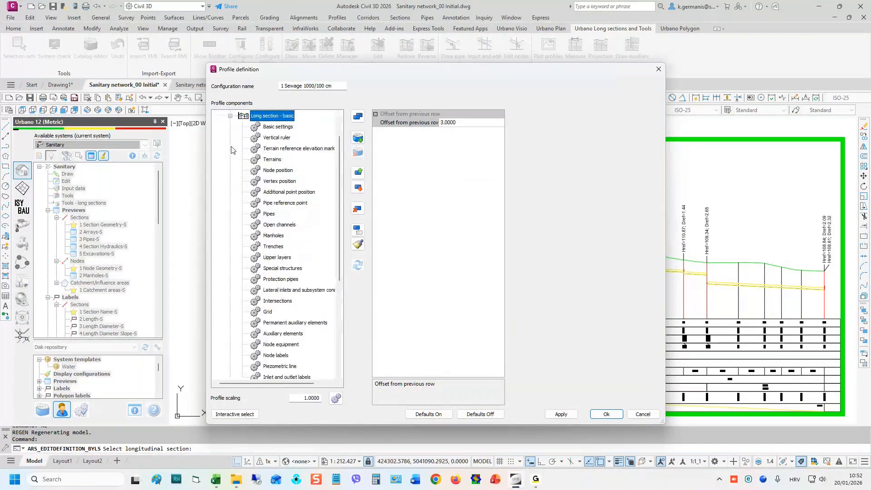
pyautogui.click(231, 117)
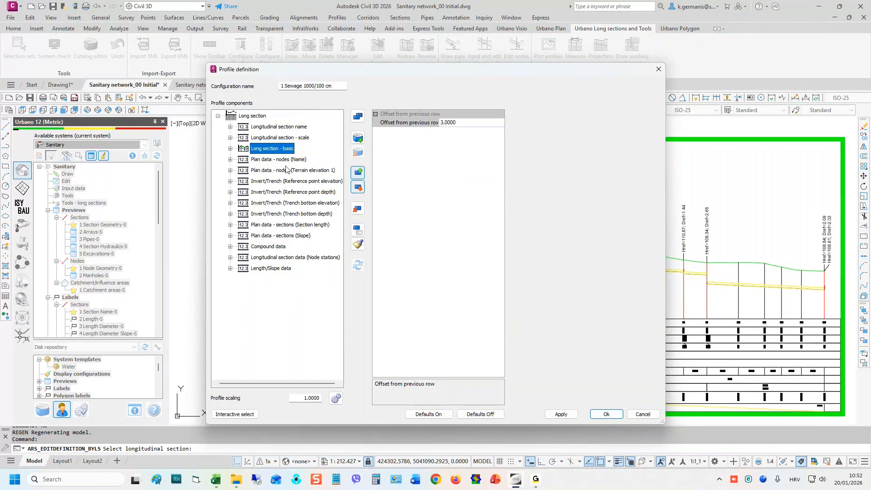
pyautogui.click(291, 181)
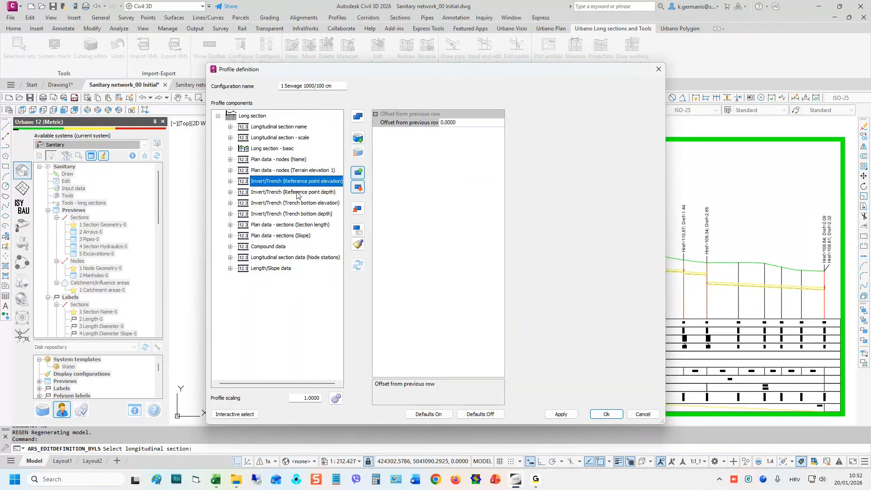
pyautogui.click(290, 302)
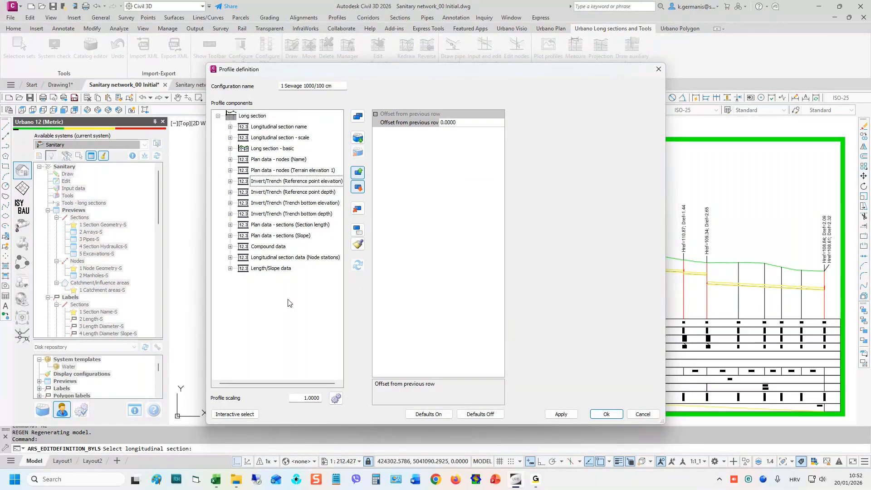
# - Interactively select a pipe line in long section A1 to bring up the Pipes component settings
pyautogui.click(239, 419)
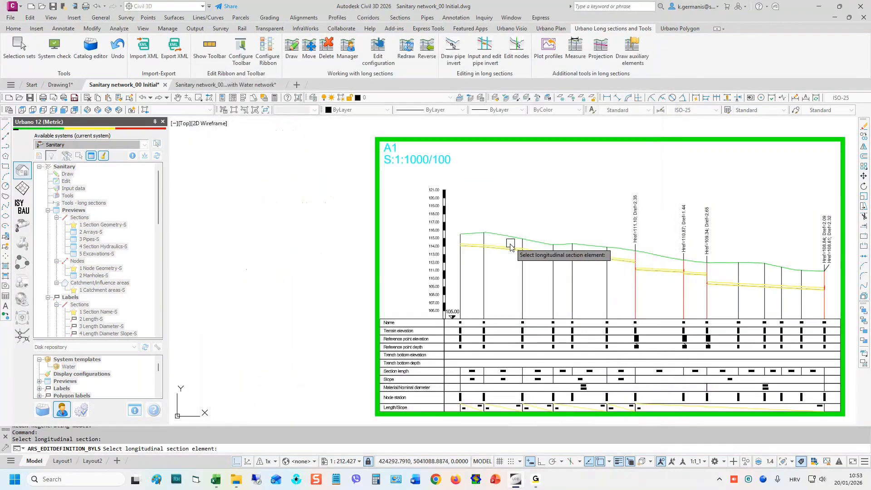
pyautogui.click(510, 246)
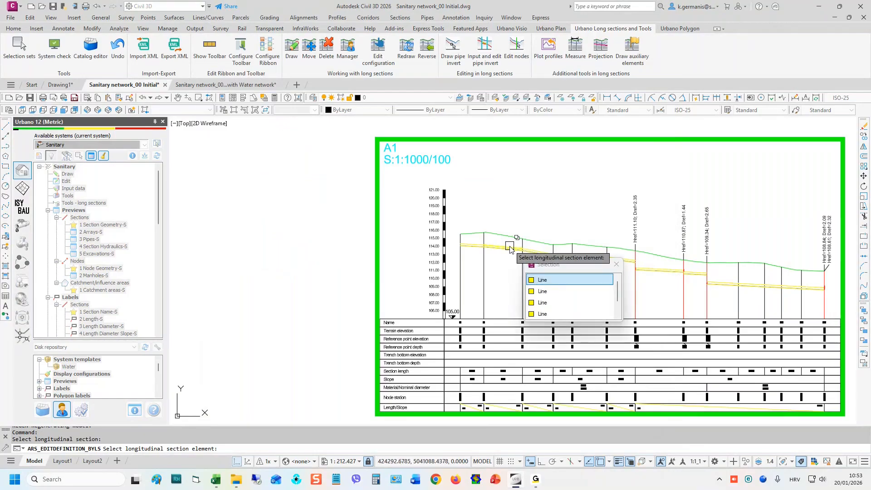
pyautogui.press('Return')
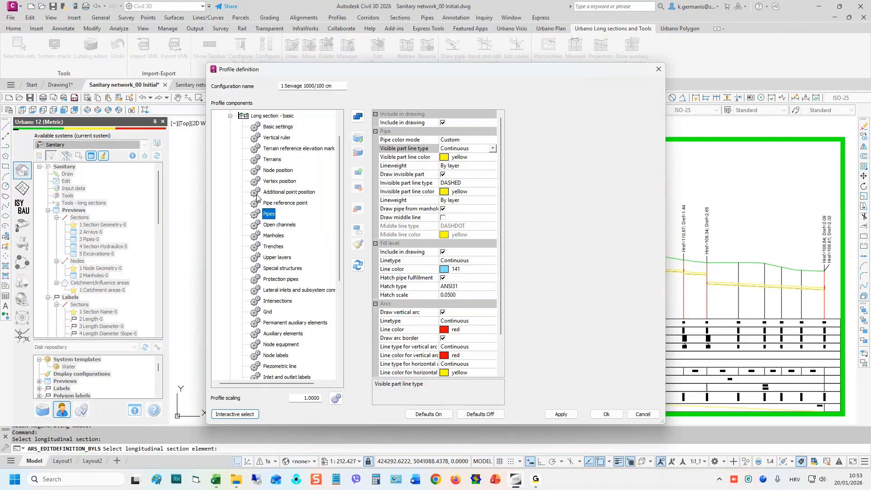
# - Set the pipe color mode to Automatic for the Pipes component and apply it to long section A1
pyautogui.click(428, 141)
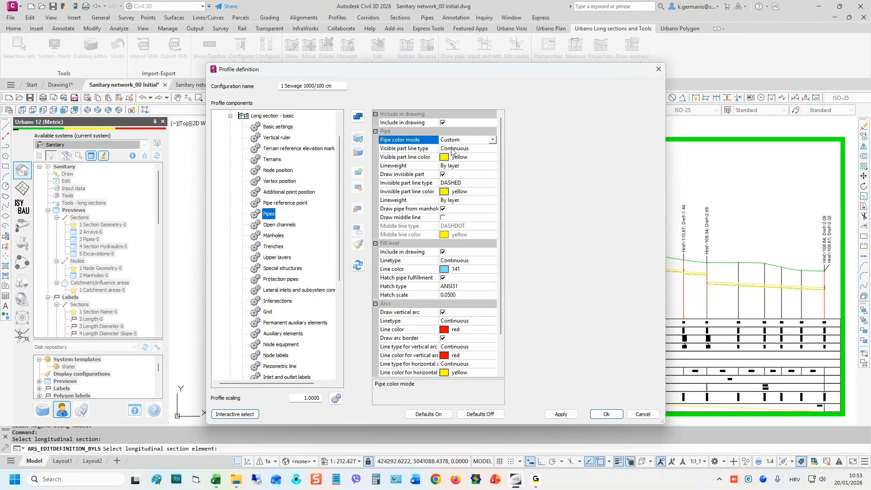
pyautogui.click(425, 157)
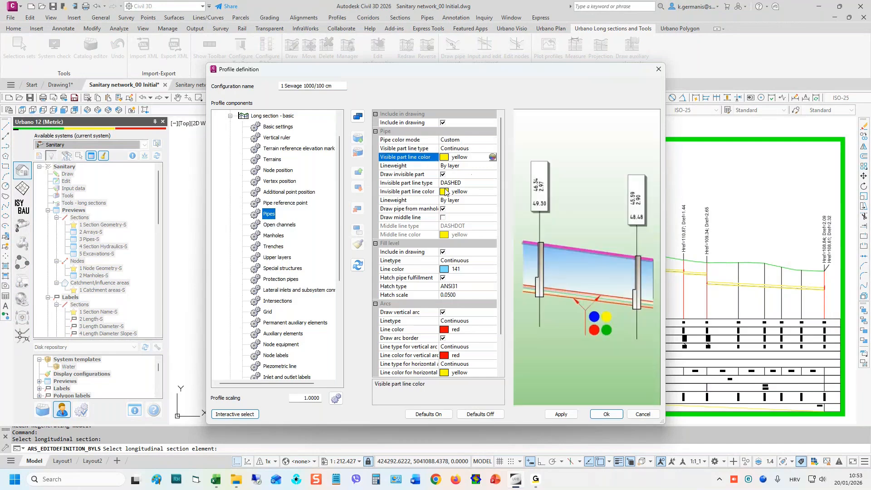
pyautogui.click(419, 192)
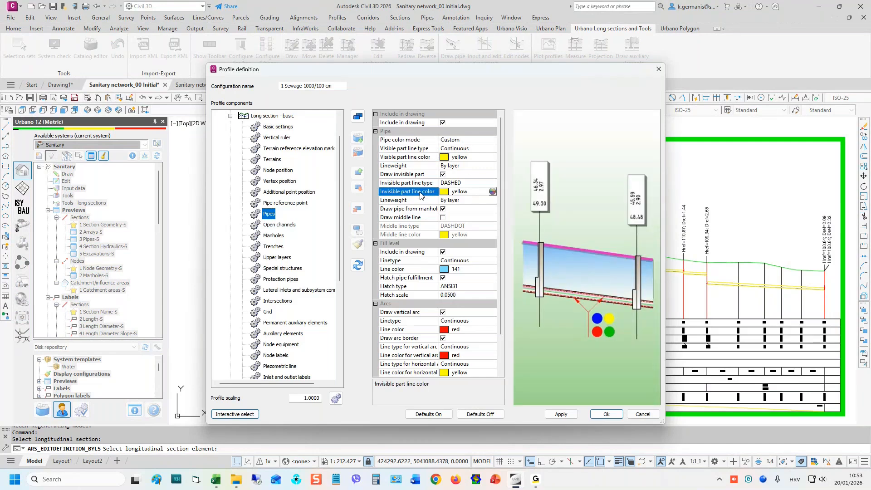
pyautogui.click(489, 160)
pyautogui.click(493, 157)
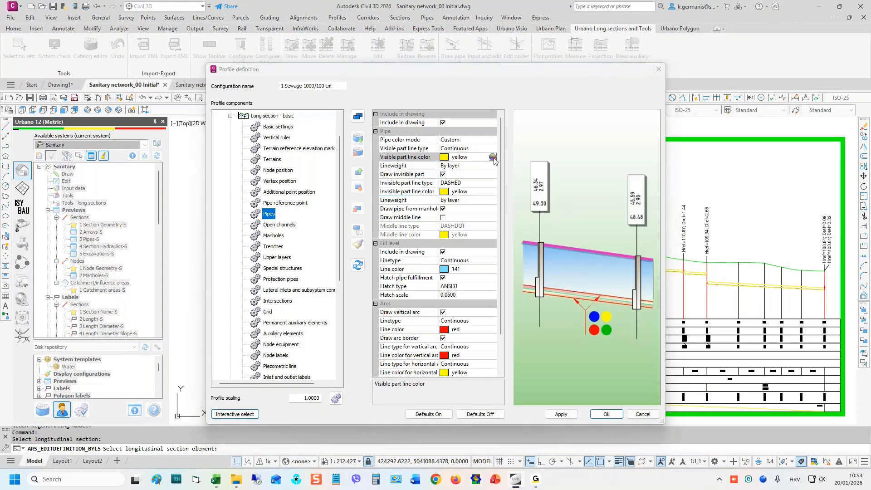
pyautogui.click(513, 155)
pyautogui.click(493, 140)
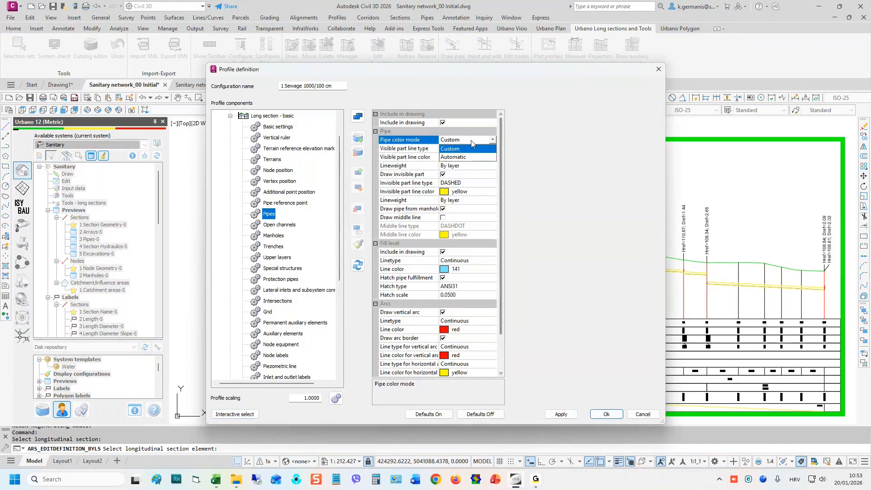
pyautogui.click(459, 156)
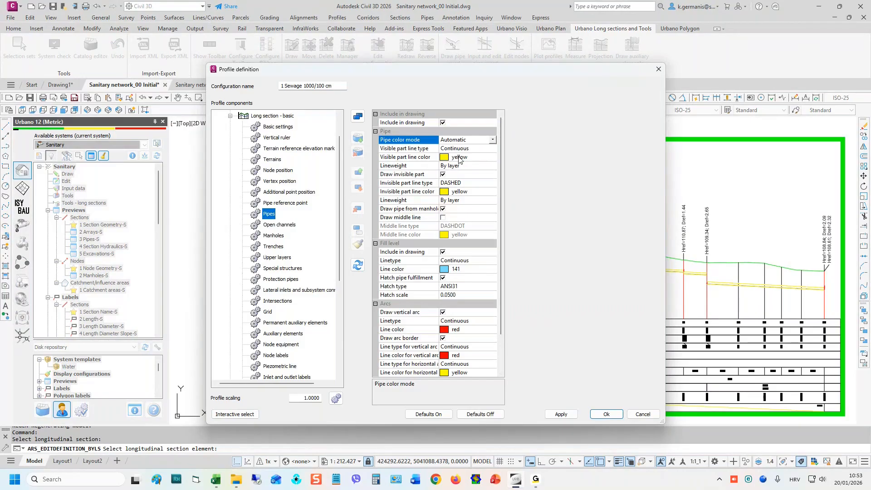
pyautogui.click(561, 414)
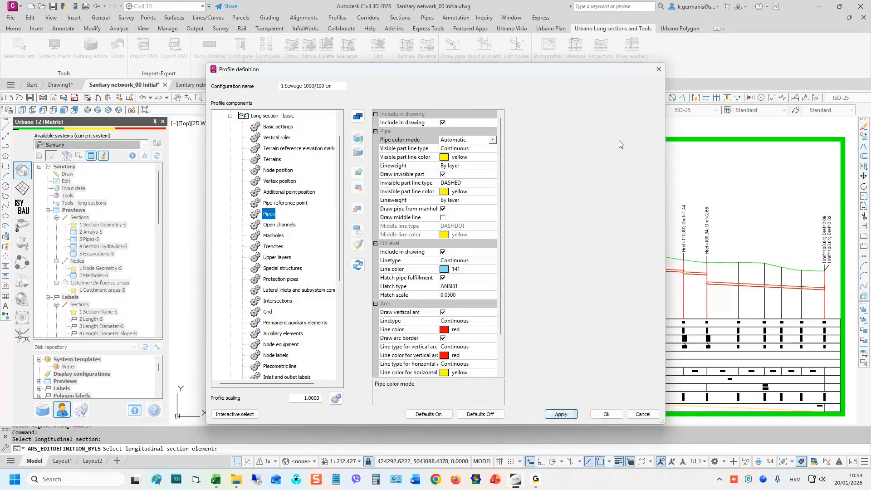
pyautogui.moveTo(625, 75)
pyautogui.mouseDown()
pyautogui.moveTo(433, 75)
pyautogui.moveTo(613, 74)
pyautogui.mouseUp()
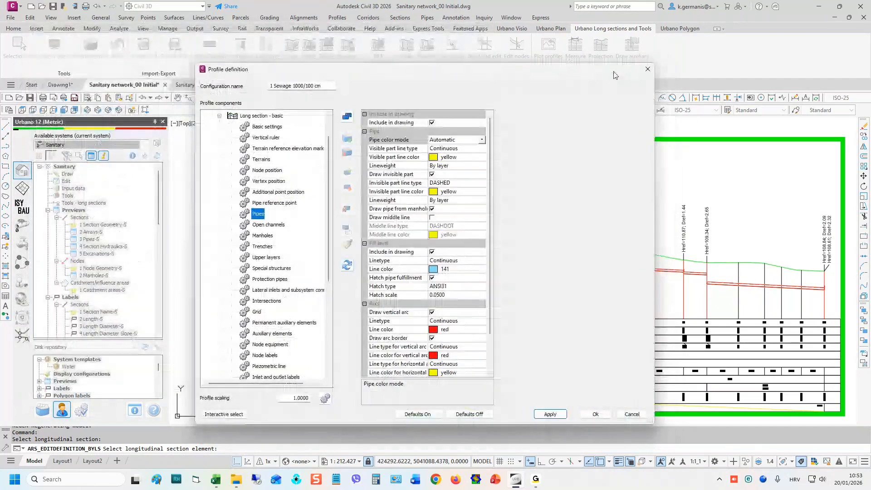
# - Interactively select the Slope row in the data table of long section A1
pyautogui.click(224, 414)
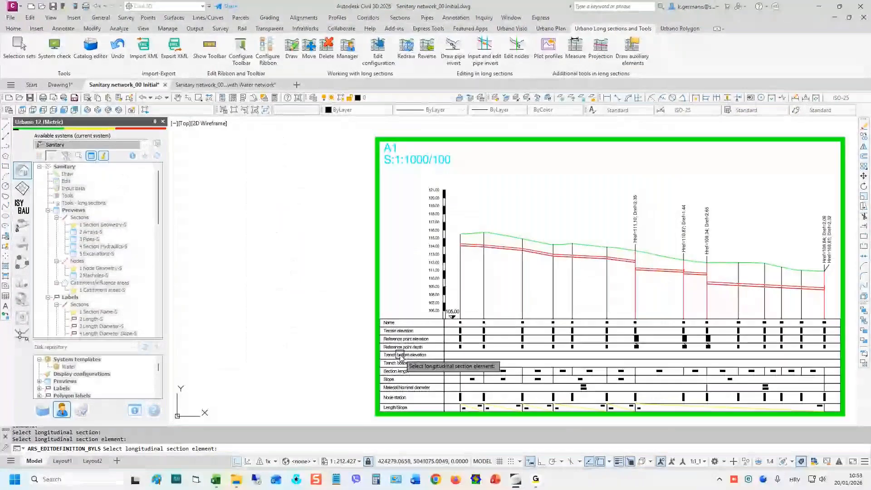
pyautogui.scroll(5, 400, 357)
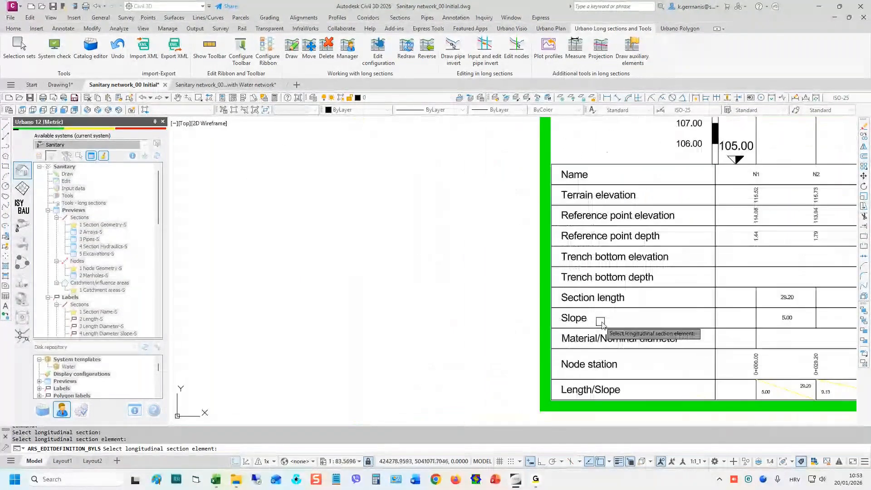
pyautogui.click(600, 323)
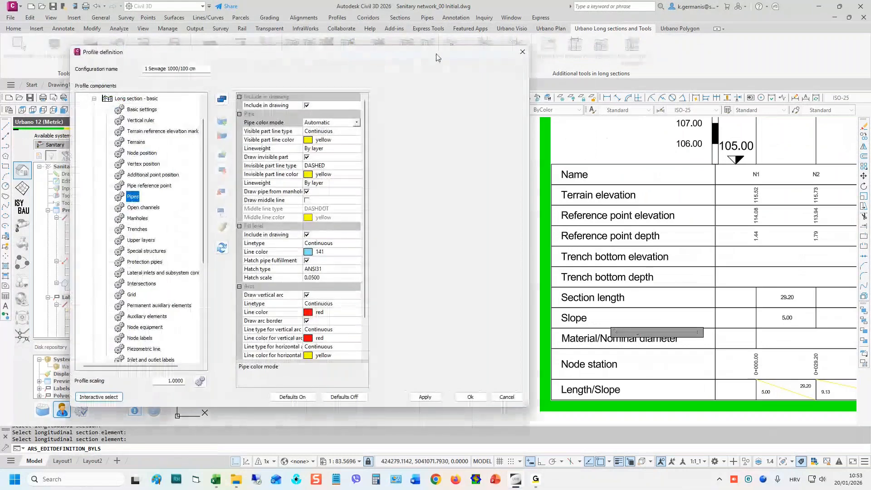
# - Disable automatic text for the Plan data - nodes (Name) row header and set its text to "Manhole no."
pyautogui.click(98, 104)
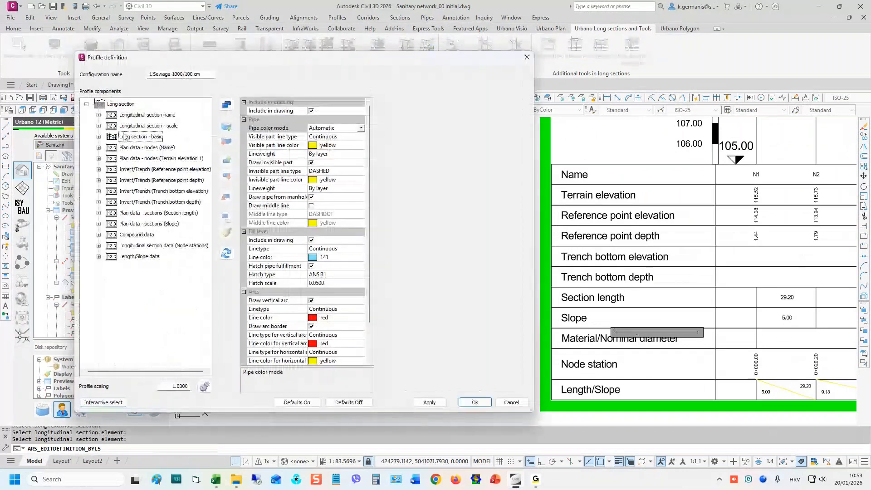
pyautogui.click(164, 159)
pyautogui.click(150, 148)
pyautogui.click(99, 147)
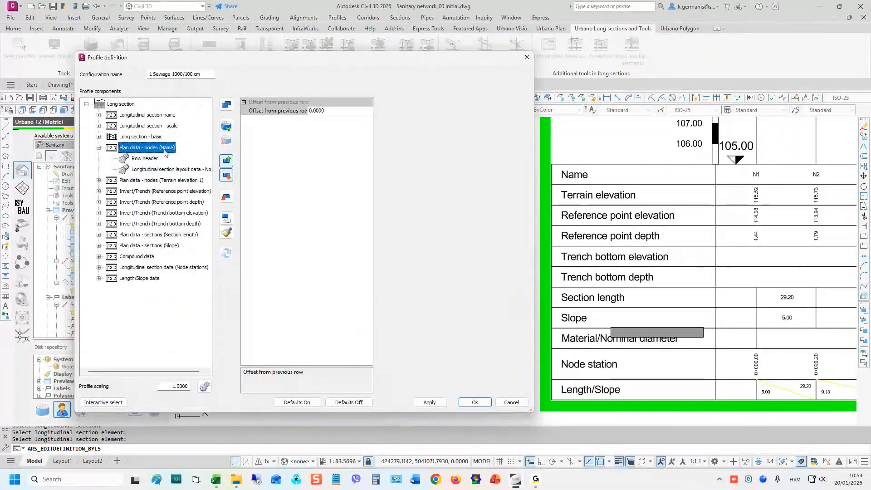
pyautogui.click(145, 158)
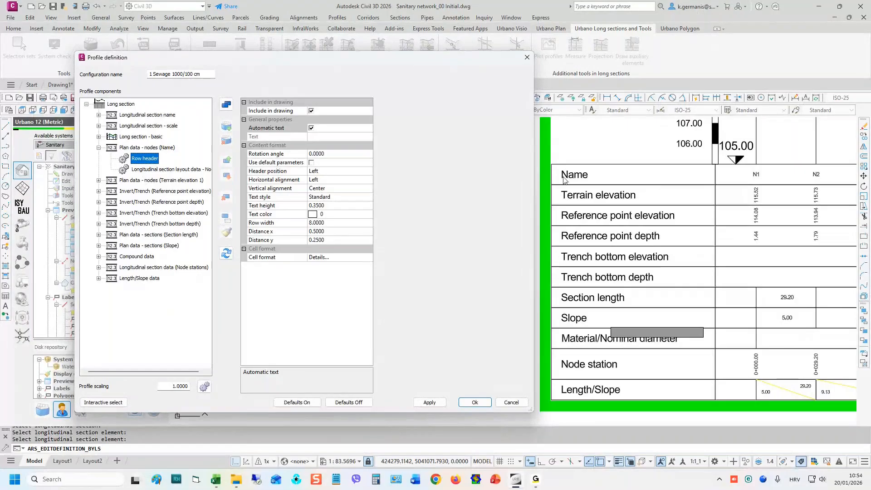
pyautogui.click(312, 128)
pyautogui.click(327, 136)
pyautogui.write('Man')
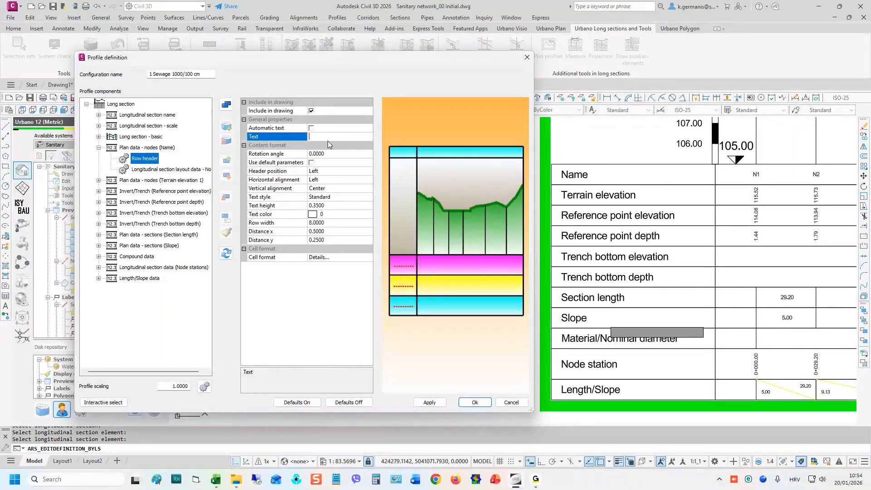
pyautogui.write('hole no.')
pyautogui.press('Return')
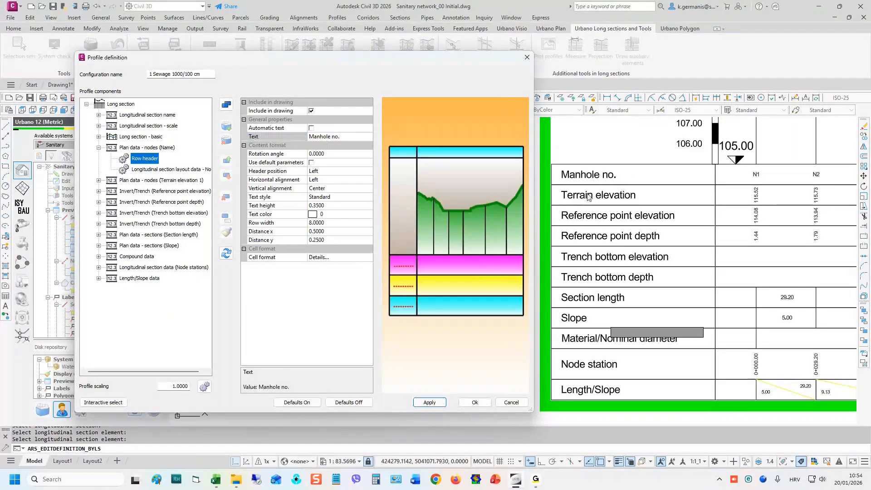
# - Set the row header text of Plan data - nodes (Terrain elevation 1) to "Terrain elev. [m.a.s.l]" and apply it
pyautogui.click(175, 181)
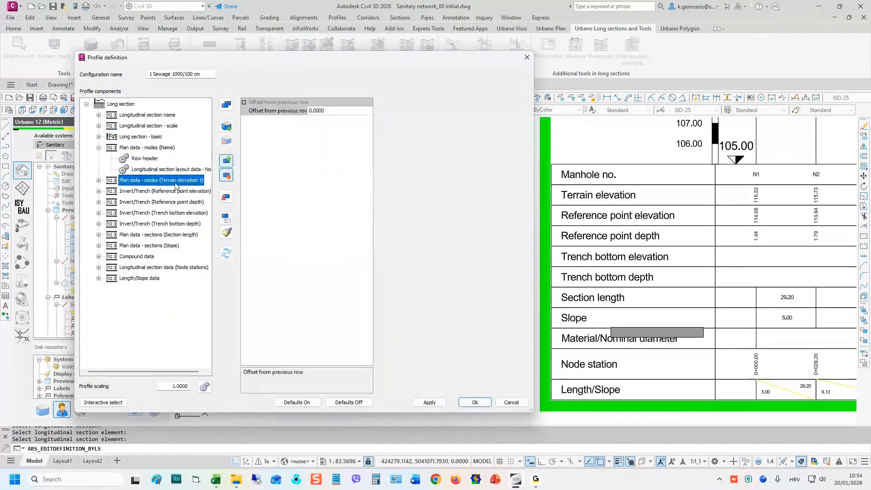
pyautogui.click(99, 181)
pyautogui.click(144, 191)
pyautogui.click(354, 137)
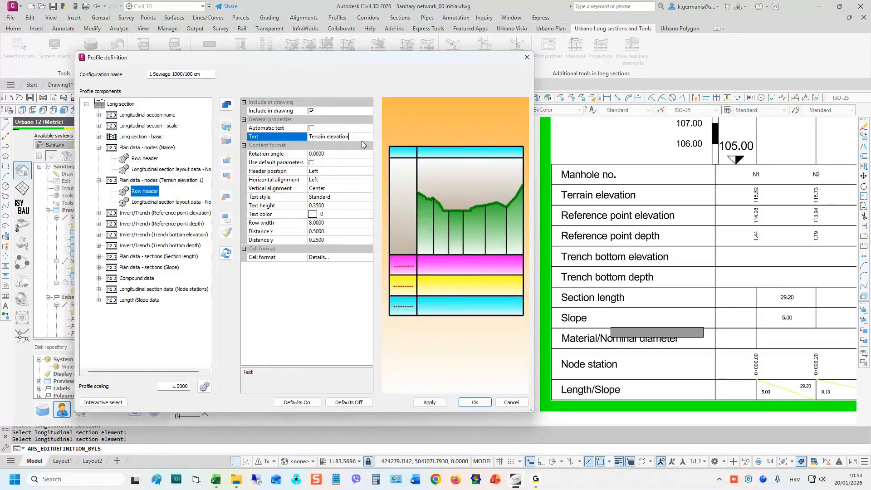
pyautogui.write('c')
pyautogui.write('. ')
pyautogui.write('[m.a.s.l')
pyautogui.write(']')
pyautogui.click(429, 402)
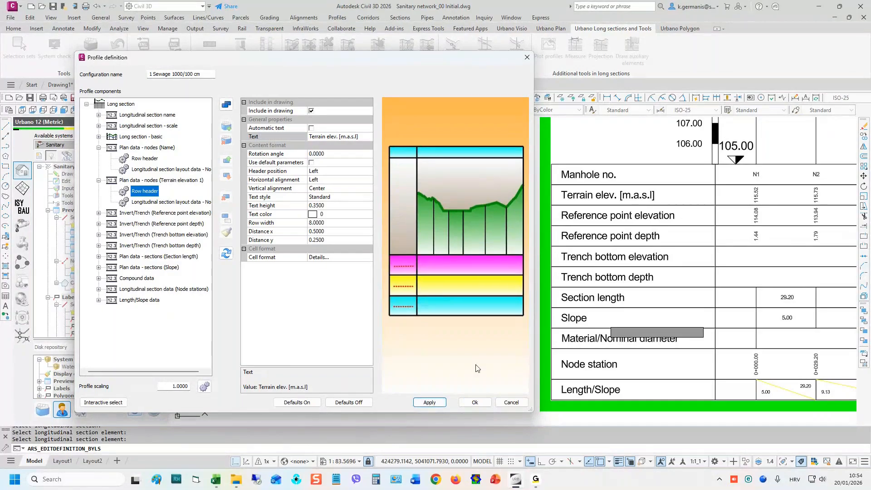
# - Open the data selection for the layout data of the Plan data - nodes (Terrain elevation 1) row
pyautogui.doubleClick(109, 180)
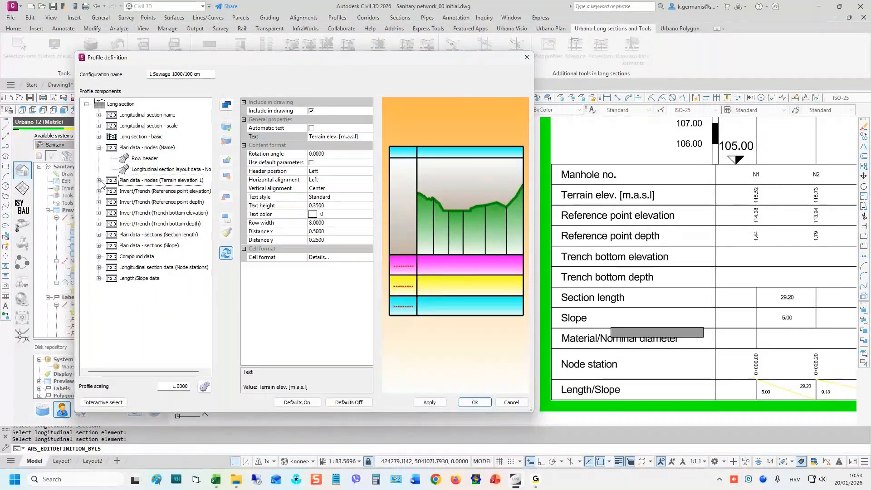
pyautogui.click(99, 180)
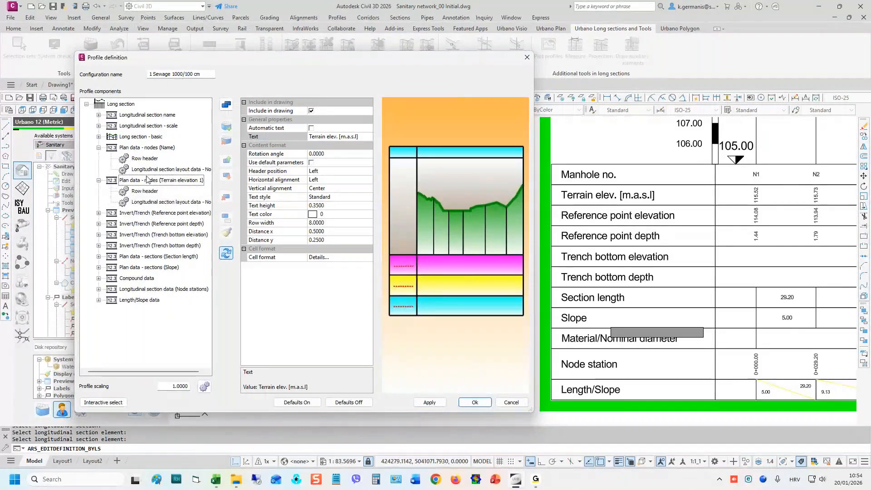
pyautogui.click(147, 203)
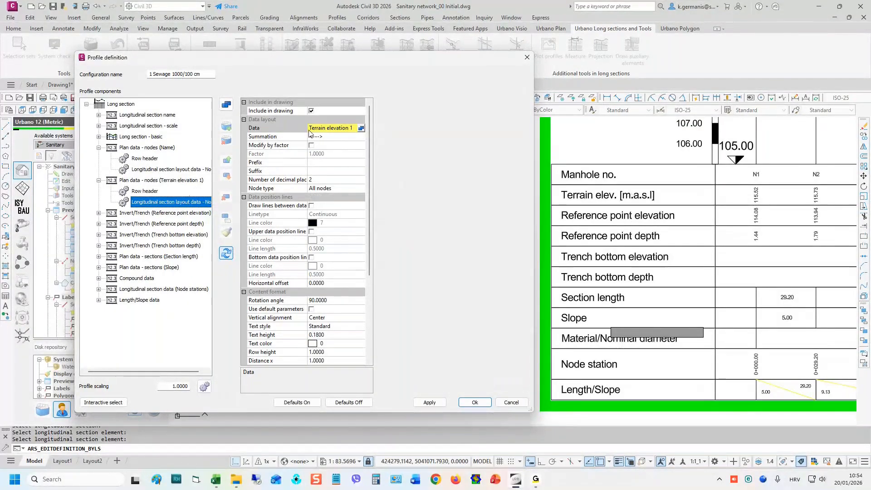
pyautogui.click(279, 131)
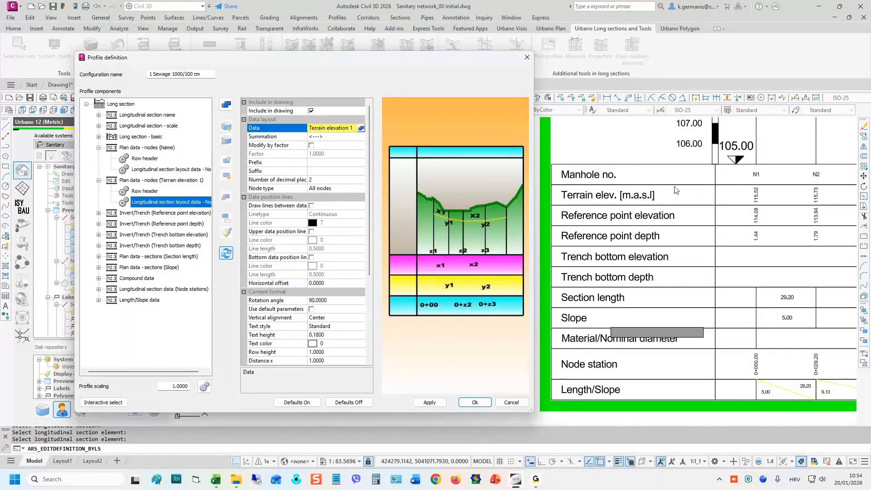
pyautogui.click(361, 128)
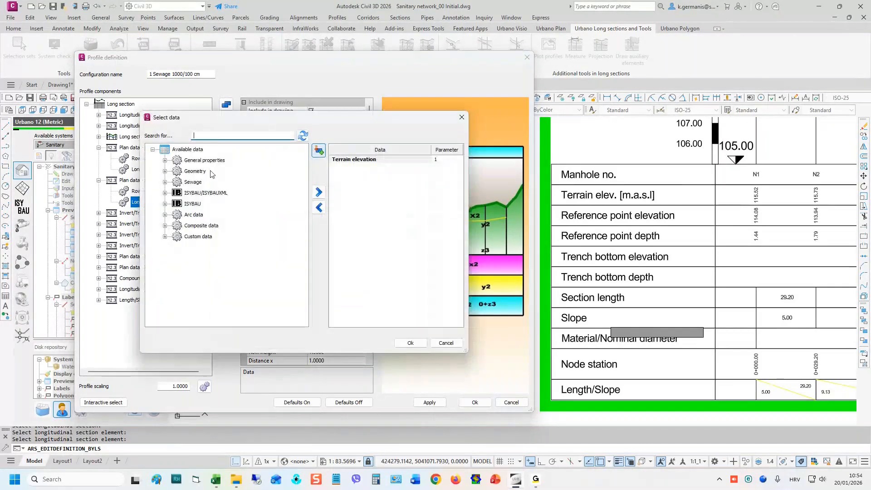
# - Search the available data for "depth", highlight Lowest reference point depth [m], and close the selection without changing the row's data
pyautogui.click(165, 171)
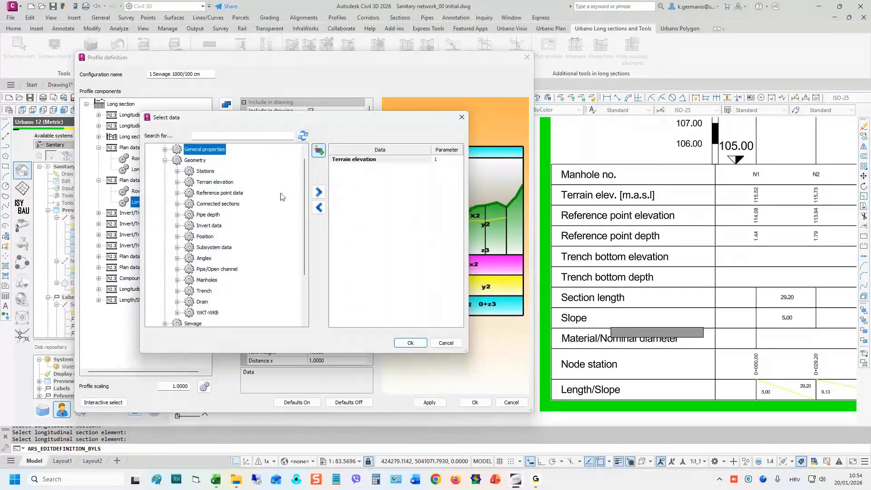
pyautogui.scroll(1, 272, 175)
pyautogui.click(243, 137)
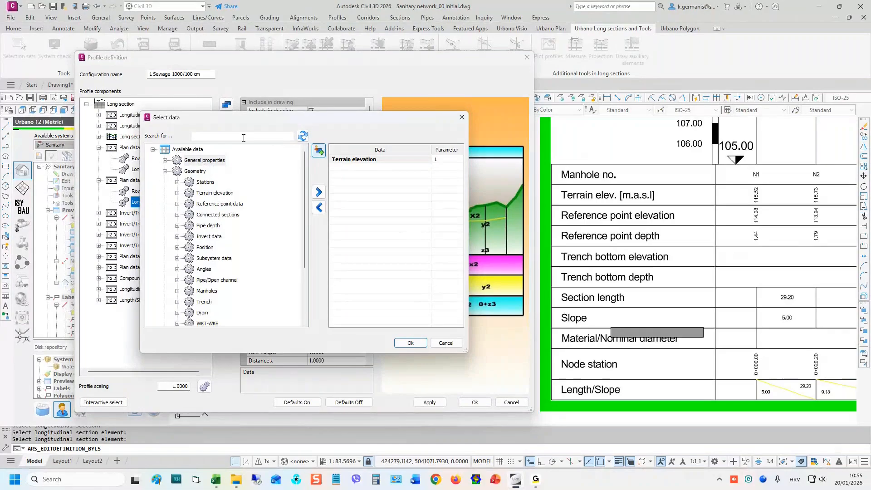
pyautogui.write('depth')
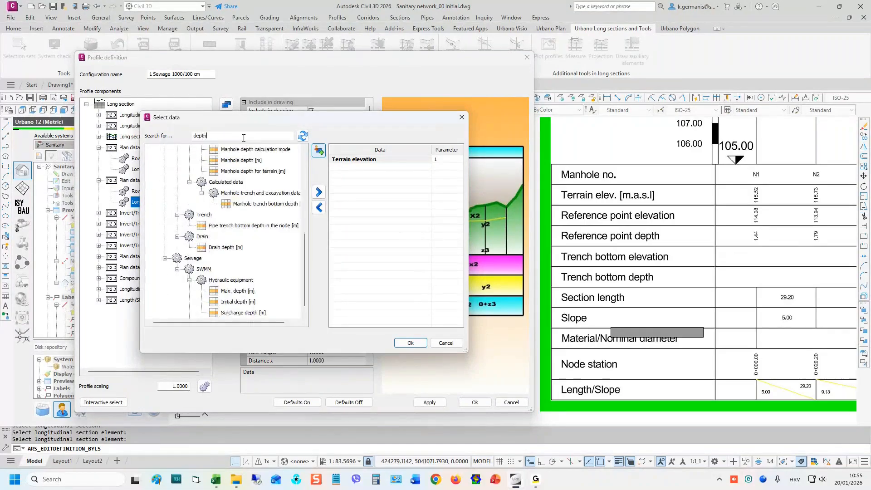
pyautogui.scroll(7, 293, 190)
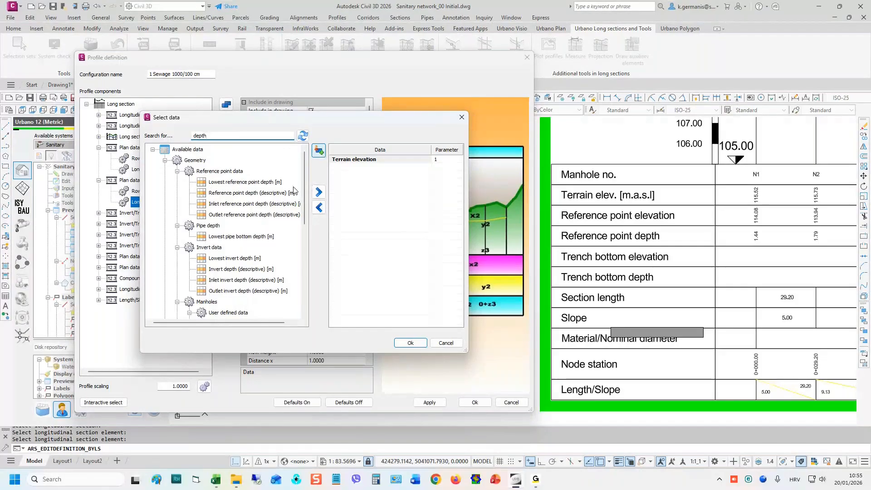
pyautogui.click(266, 185)
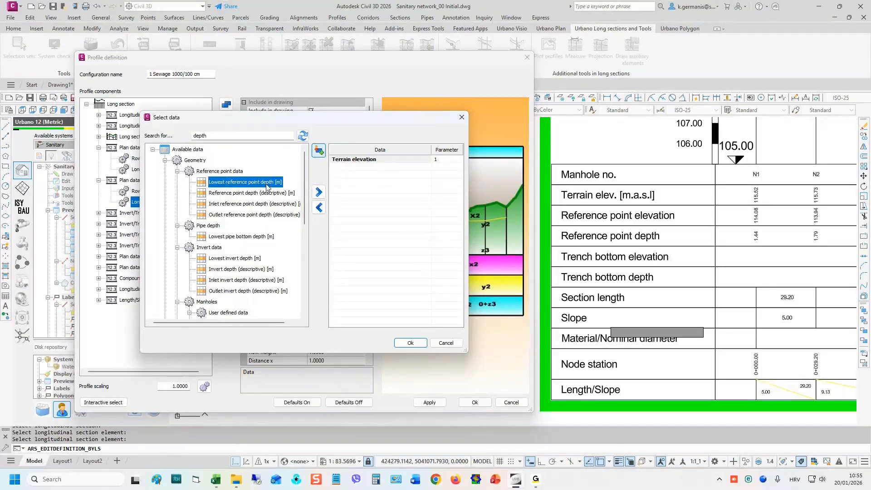
pyautogui.click(461, 117)
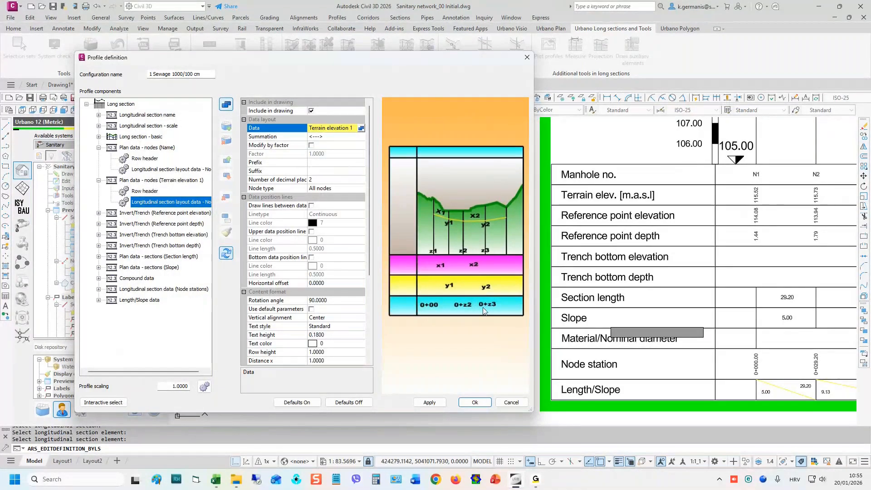
# - Accept the profile definition and look over the Sanitary long sections, ending at A1
pyautogui.click(474, 403)
pyautogui.scroll(-4, 403, 281)
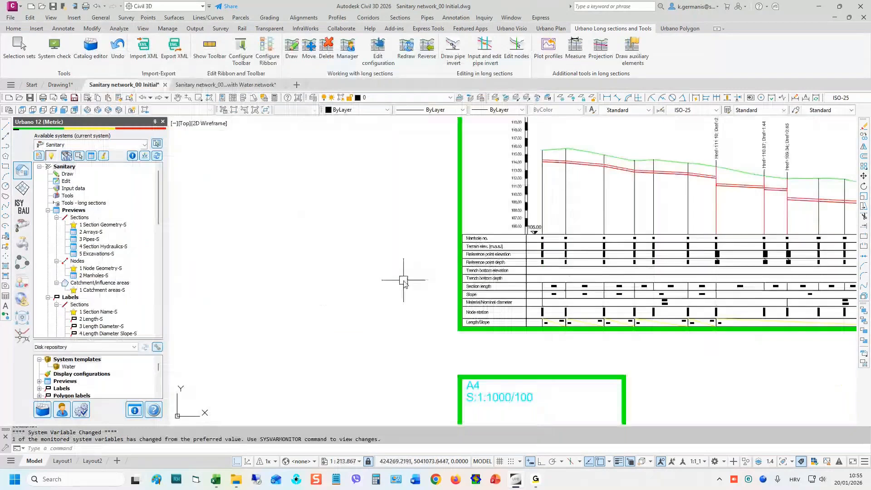
pyautogui.scroll(-4, 403, 282)
pyautogui.moveTo(621, 223)
pyautogui.mouseDown(button='middle')
pyautogui.moveTo(523, 267)
pyautogui.moveTo(434, 266)
pyautogui.mouseUp(button='middle')
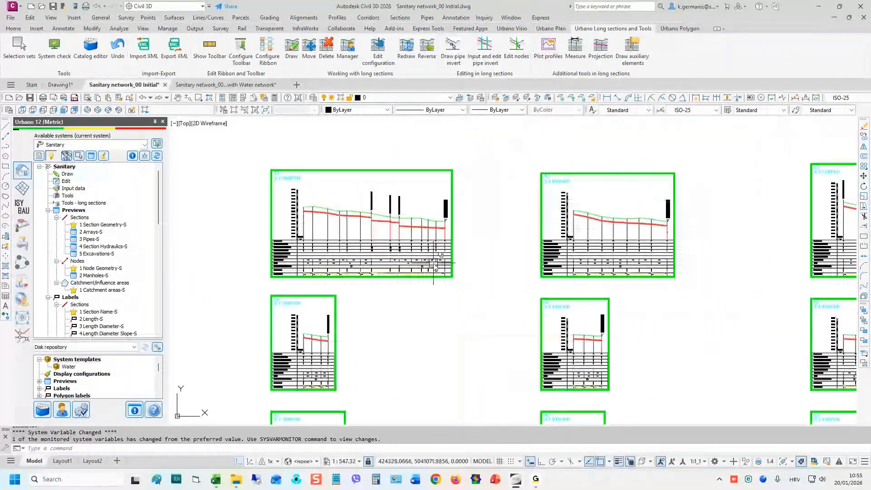
pyautogui.moveTo(434, 266)
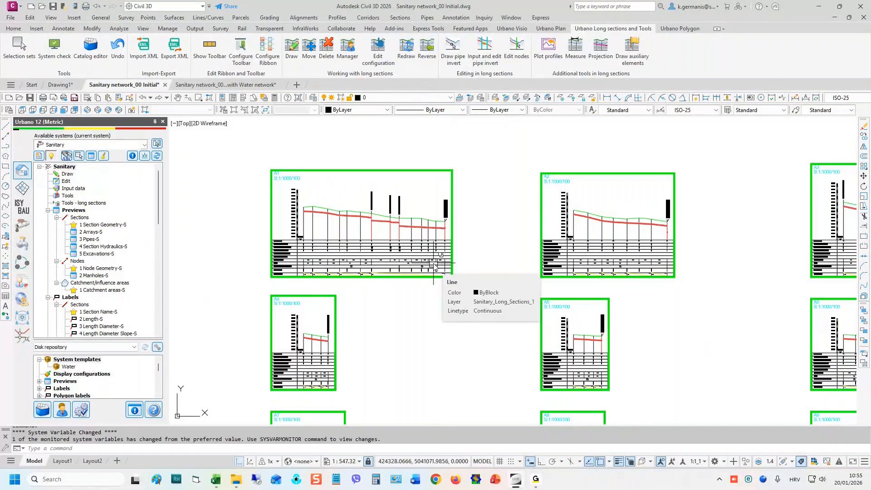
pyautogui.press('Escape')
pyautogui.press('Escape')
pyautogui.moveTo(496, 204); pyautogui.dragTo(575, 162, button='middle')
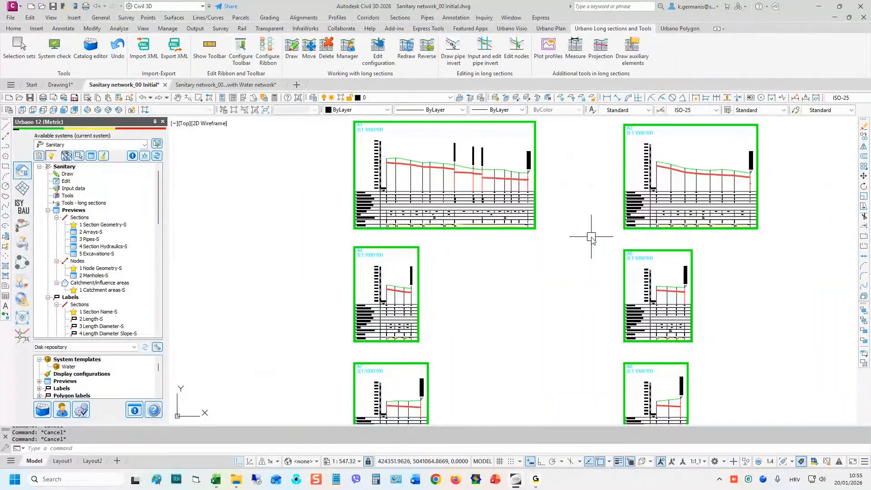
pyautogui.scroll(4, 482, 187)
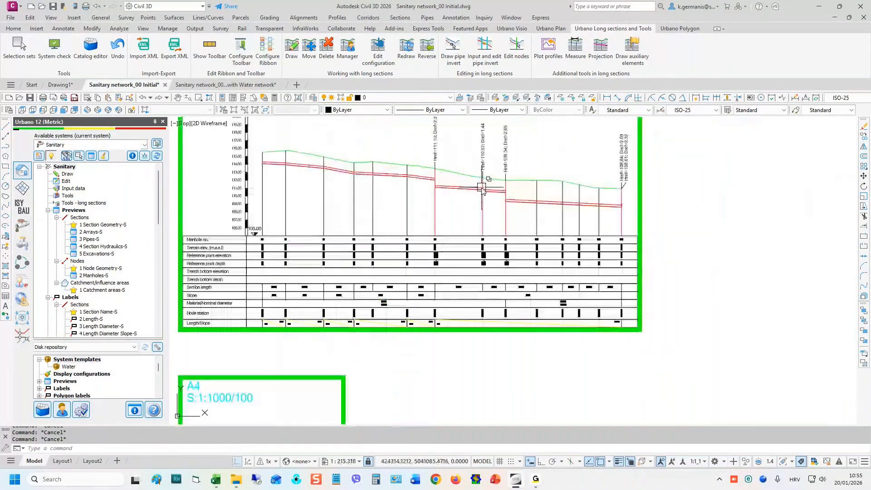
# - Examine the A1 and A3 long sections, including the pipe lines and the table rows for elevations, depths, section lengths, slopes and diameters
pyautogui.scroll(2, 472, 175)
pyautogui.scroll(-1, 466, 204)
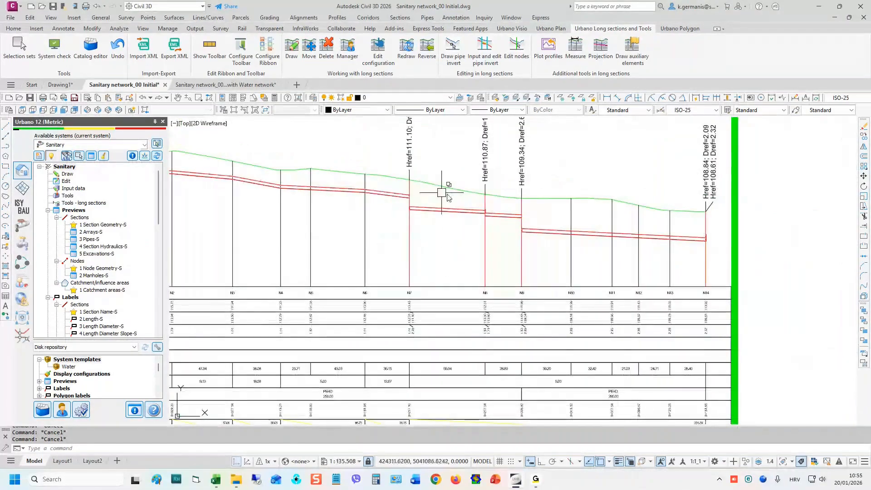
pyautogui.moveTo(446, 248); pyautogui.dragTo(445, 202, button='middle')
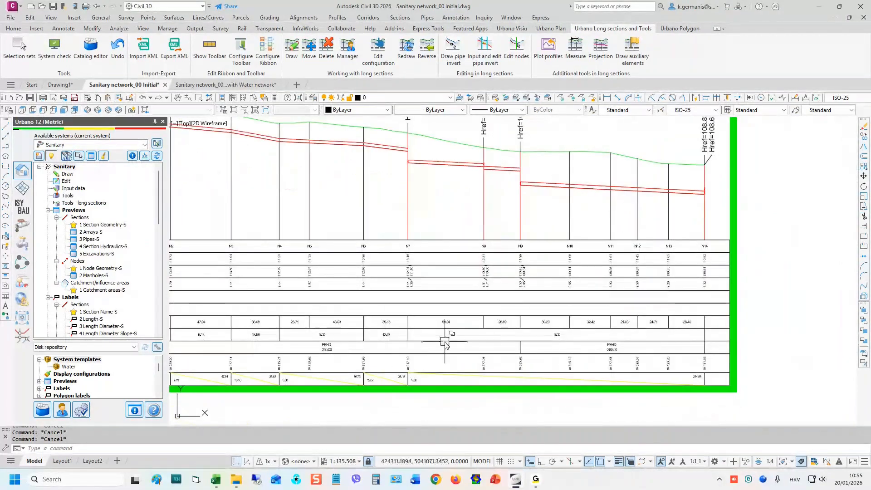
pyautogui.scroll(2, 445, 343)
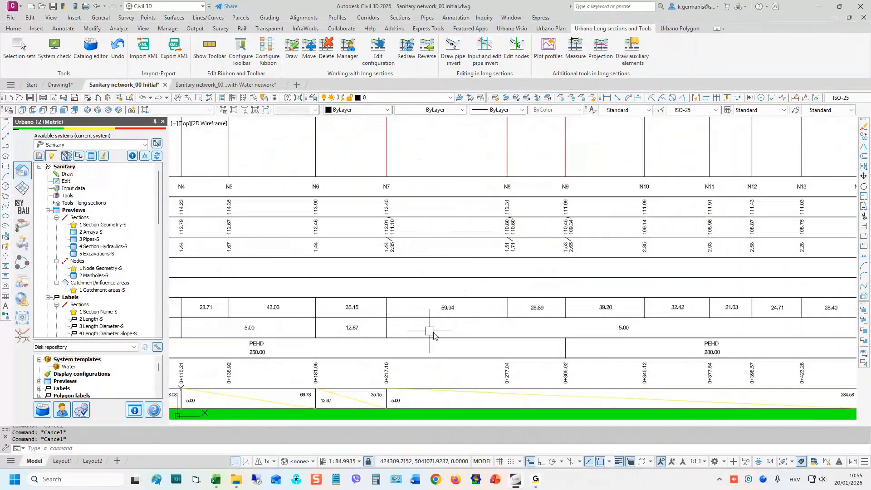
pyautogui.scroll(-4, 454, 277)
pyautogui.scroll(-3, 432, 277)
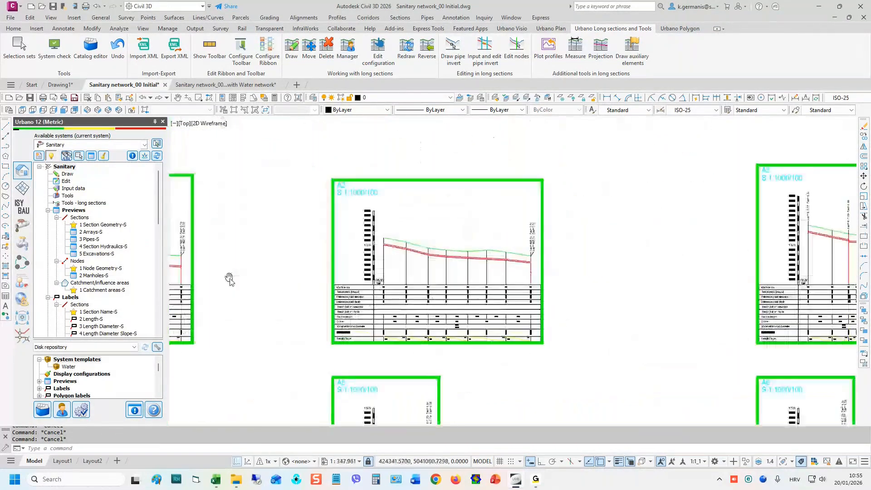
pyautogui.moveTo(432, 278)
pyautogui.mouseDown(button='middle')
pyautogui.moveTo(375, 264)
pyautogui.moveTo(239, 261)
pyautogui.mouseUp(button='middle')
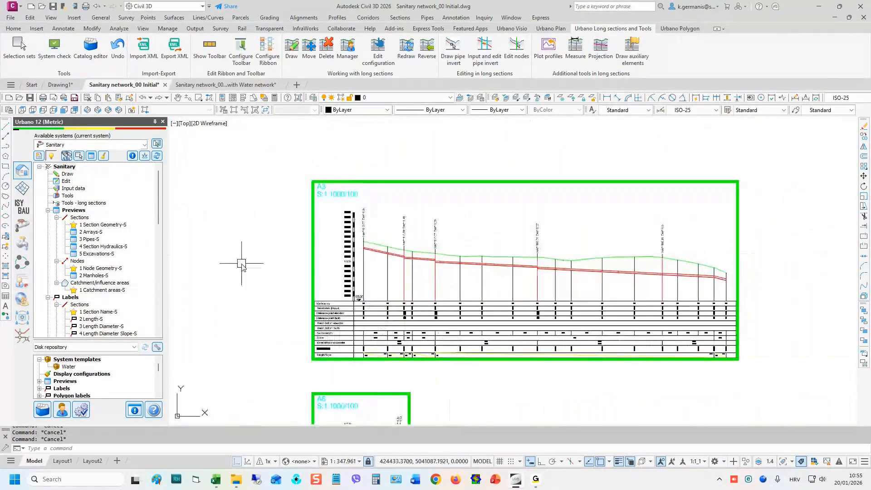
pyautogui.scroll(4, 632, 305)
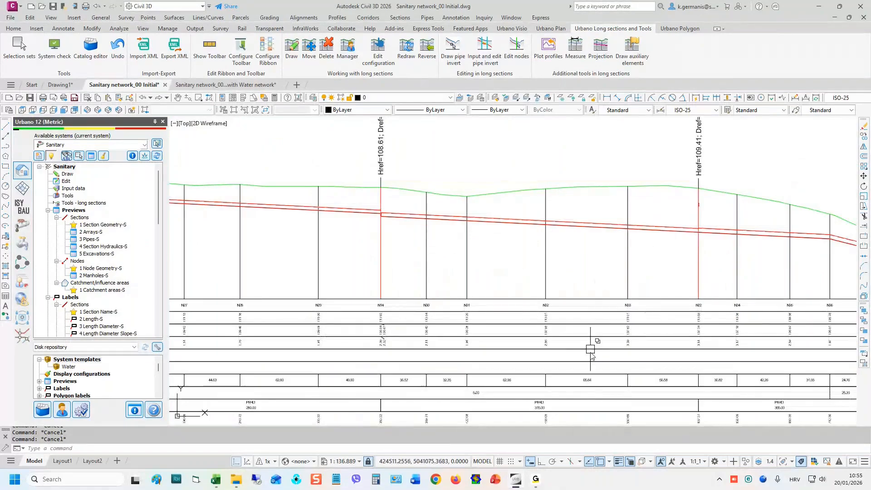
pyautogui.scroll(2, 630, 340)
pyautogui.moveTo(629, 340); pyautogui.dragTo(526, 342, button='middle')
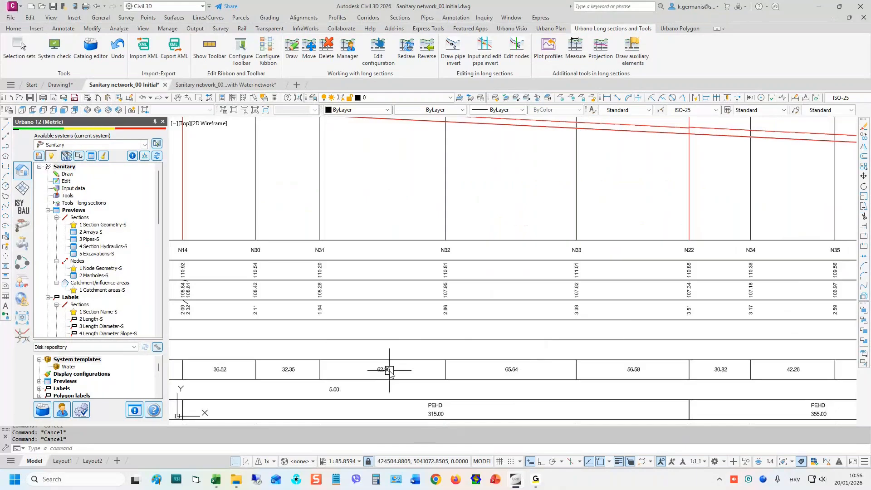
pyautogui.scroll(-2, 632, 335)
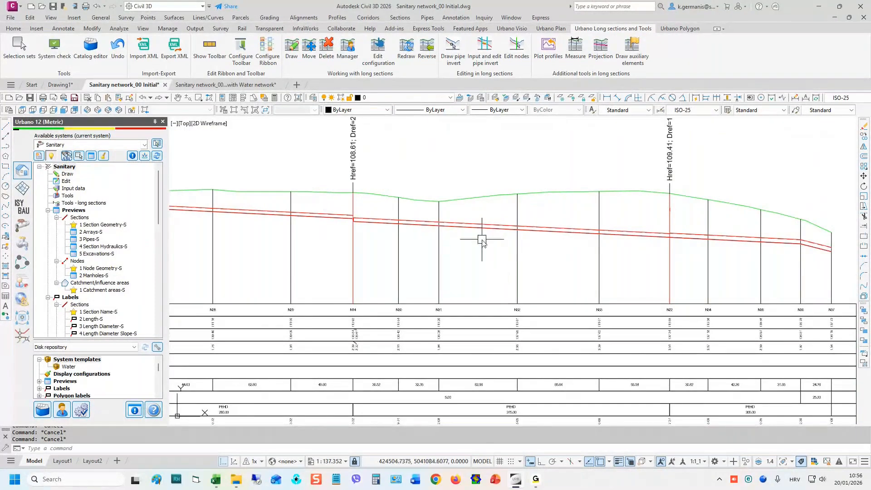
pyautogui.moveTo(484, 240); pyautogui.dragTo(506, 244, button='middle')
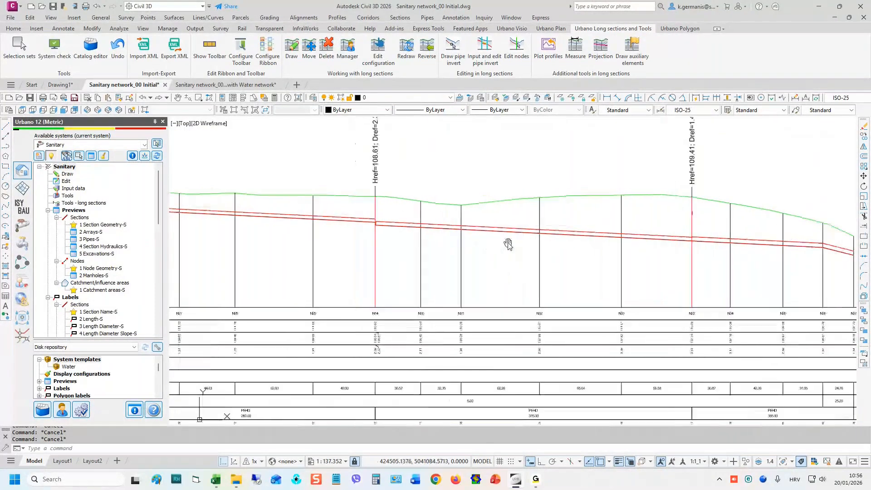
# - Split the model view into two vertical viewports and open the table preview of 1 Section Geometry-S
pyautogui.click(225, 111)
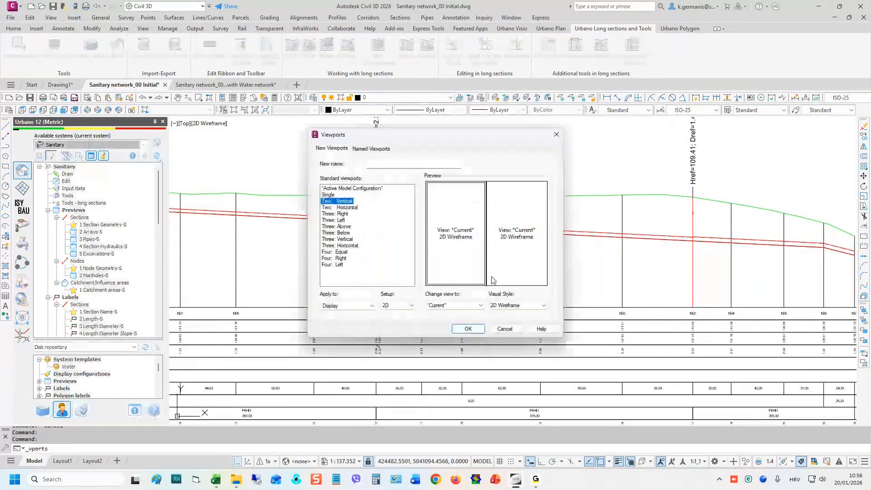
pyautogui.click(468, 328)
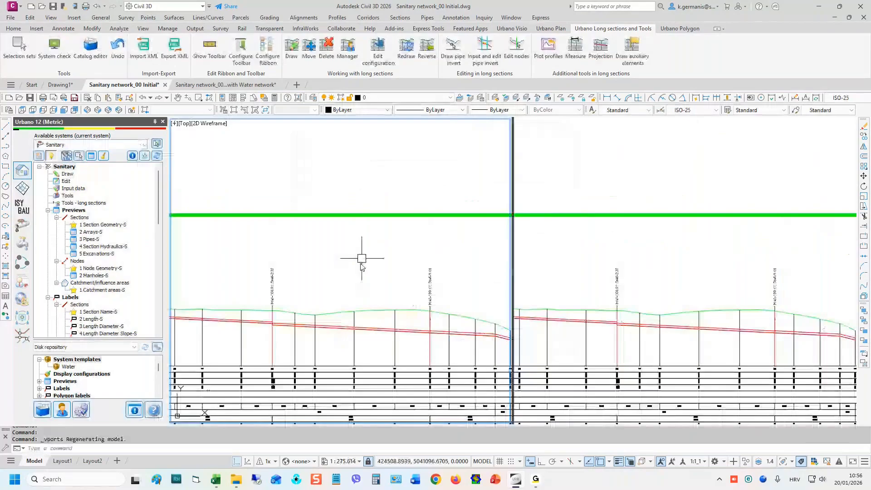
pyautogui.click(91, 157)
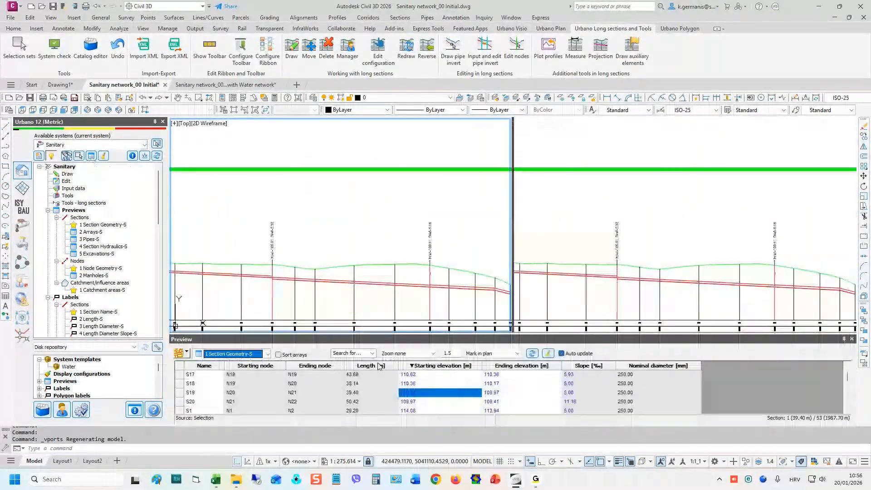
# - List only the sections from node N31 to node N22 of long section A3 in the section geometry table, using From node to node selection
pyautogui.click(770, 243)
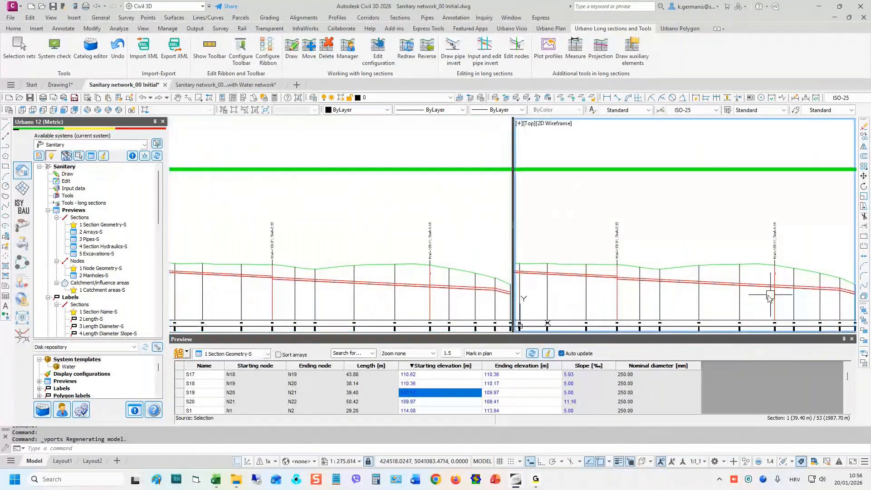
pyautogui.moveTo(761, 229); pyautogui.dragTo(747, 212, button='middle')
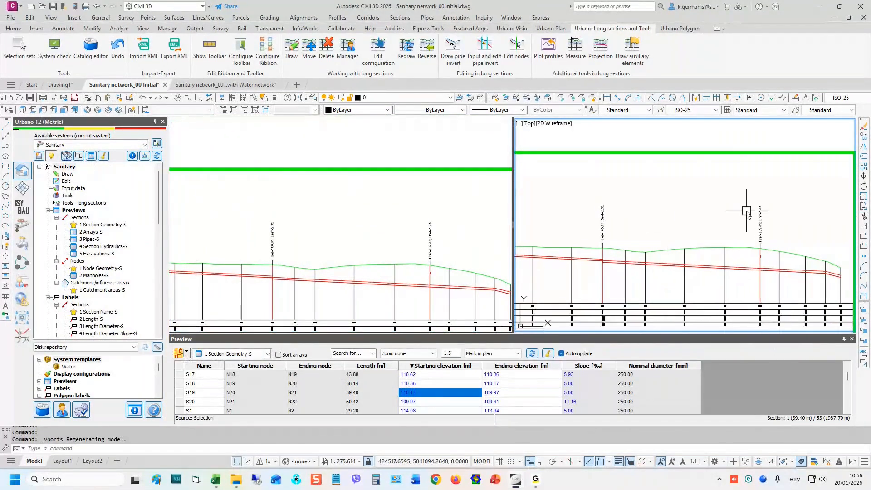
pyautogui.click(185, 353)
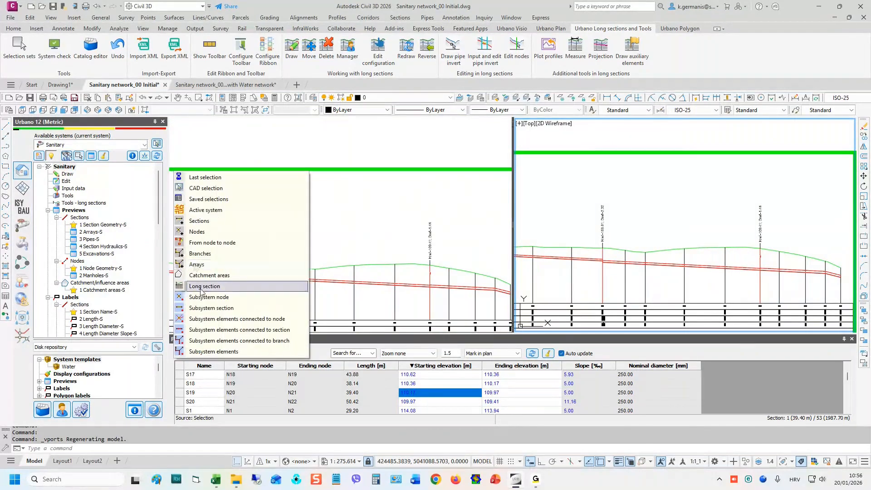
pyautogui.click(202, 253)
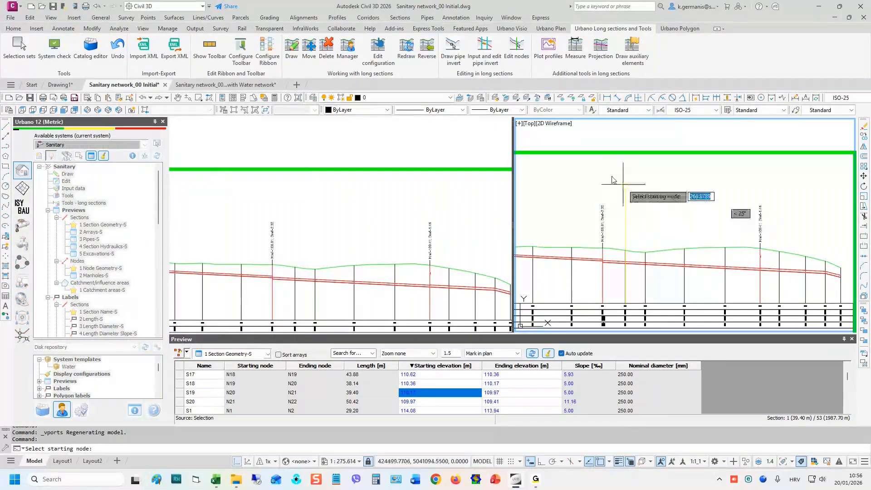
pyautogui.click(646, 213)
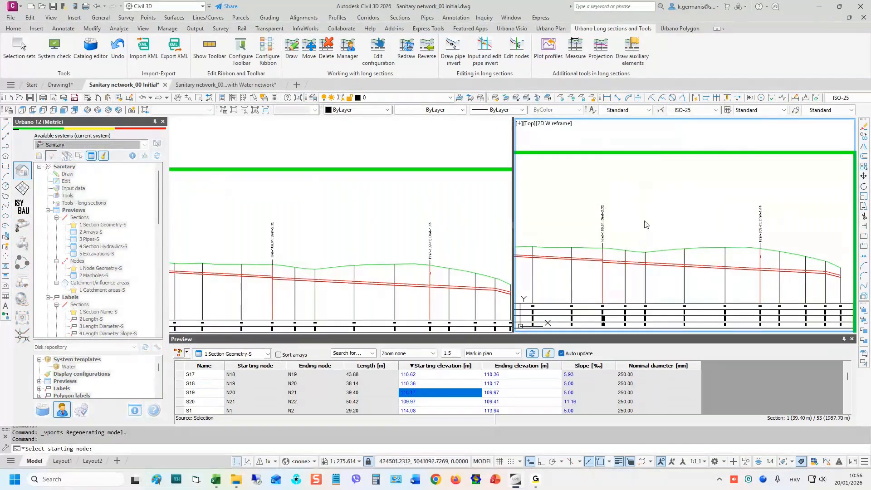
pyautogui.click(748, 222)
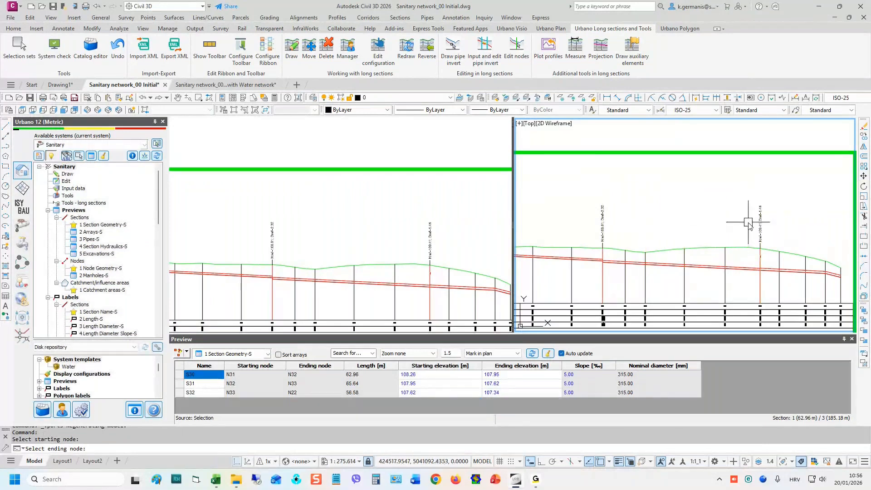
# - Select sections S30 to S32 in the section geometry preview and zoom to them in the plan view
pyautogui.moveTo(189, 376); pyautogui.dragTo(196, 395)
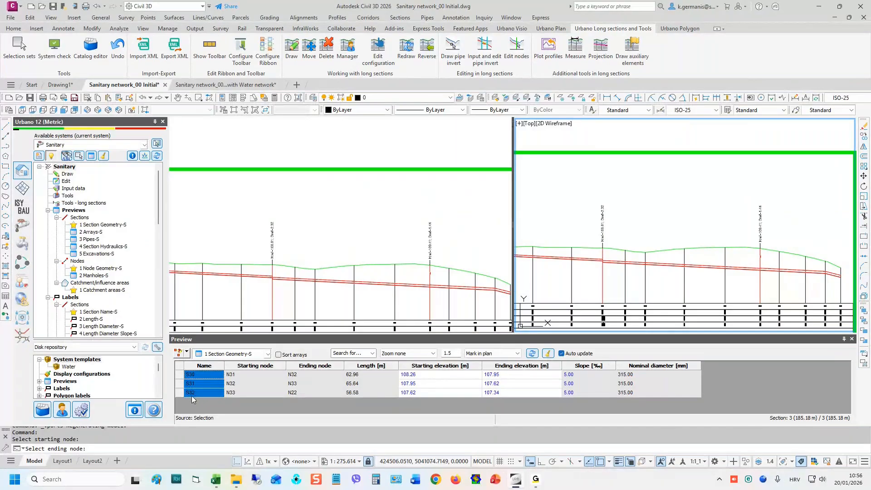
pyautogui.click(266, 325)
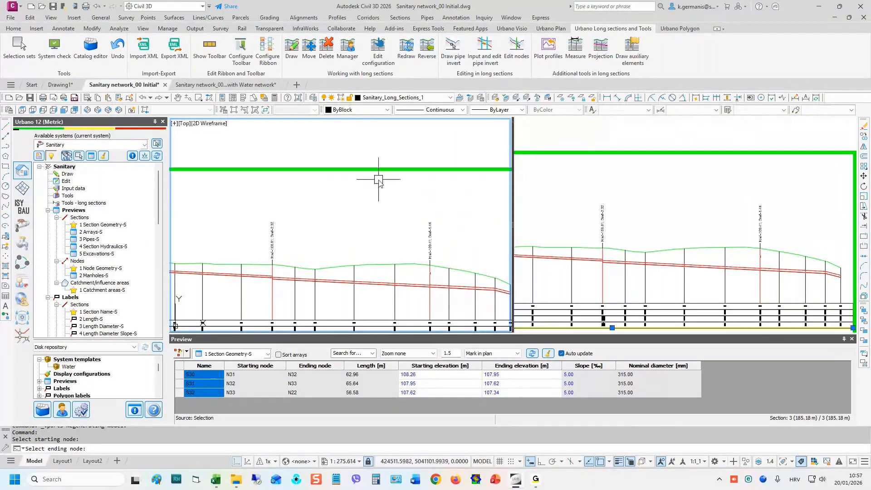
pyautogui.doubleClick(207, 384)
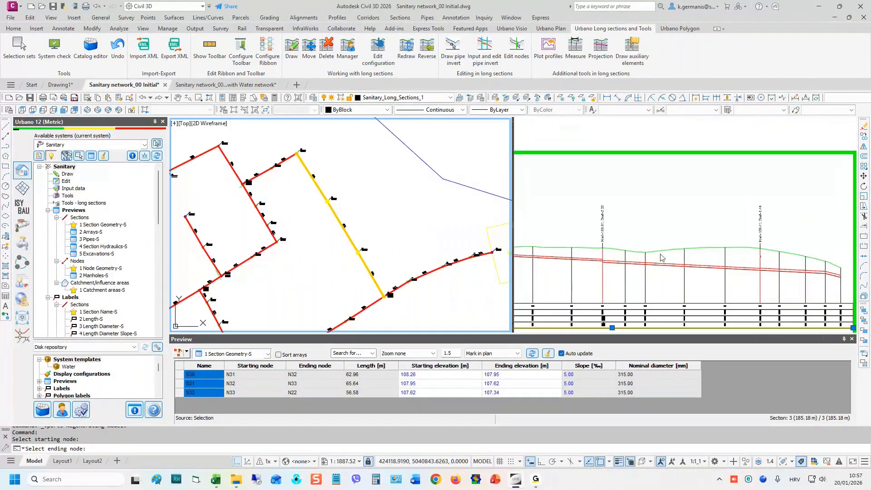
# - Mark section S30 in the profile only
pyautogui.click(676, 232)
pyautogui.click(499, 353)
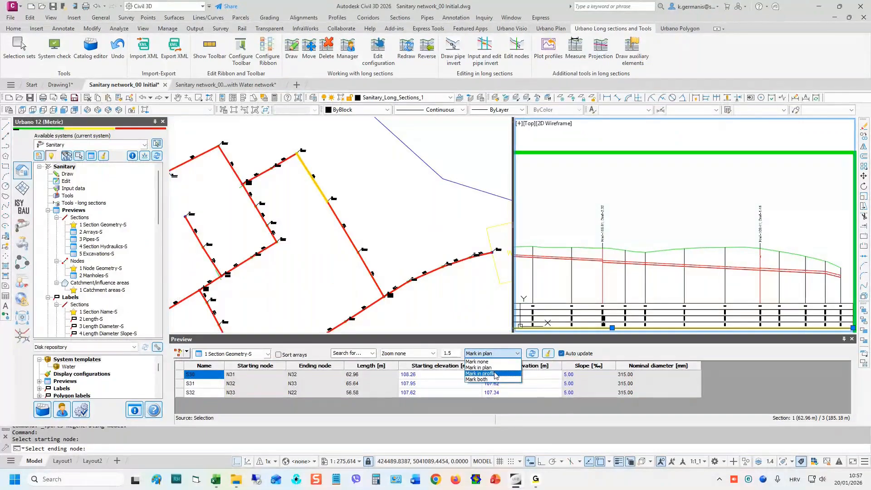
pyautogui.click(496, 374)
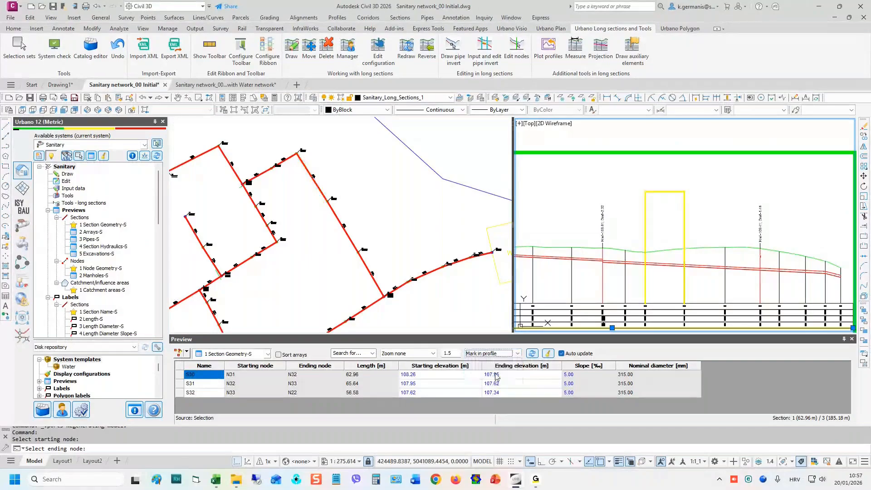
# - Mark section S30 in both the plan and the profile
pyautogui.click(333, 285)
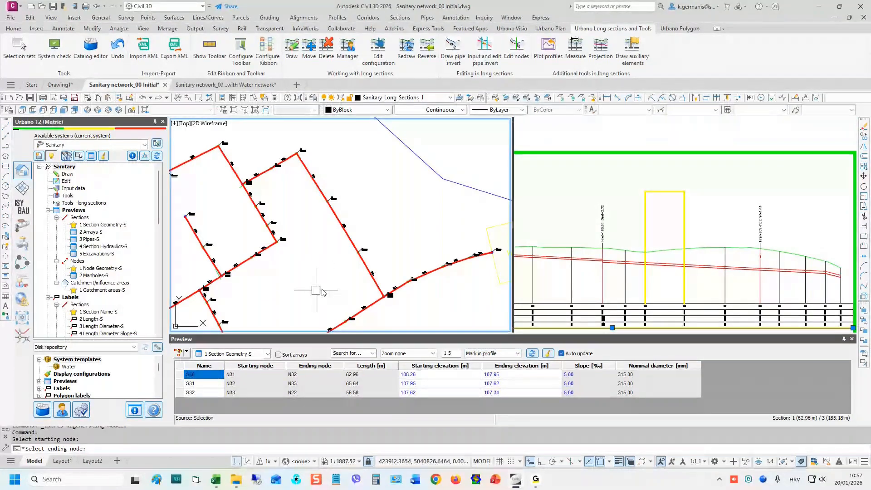
pyautogui.click(292, 275)
pyautogui.click(517, 354)
pyautogui.click(482, 379)
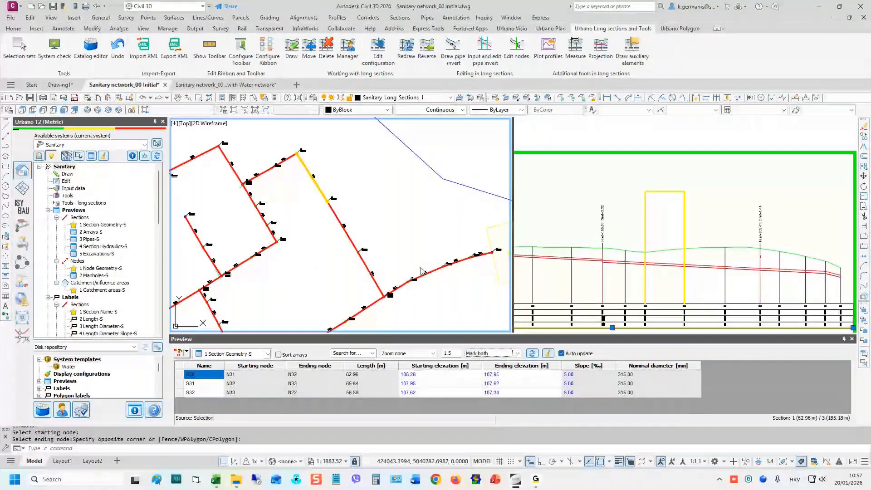
pyautogui.click(399, 237)
pyautogui.click(385, 198)
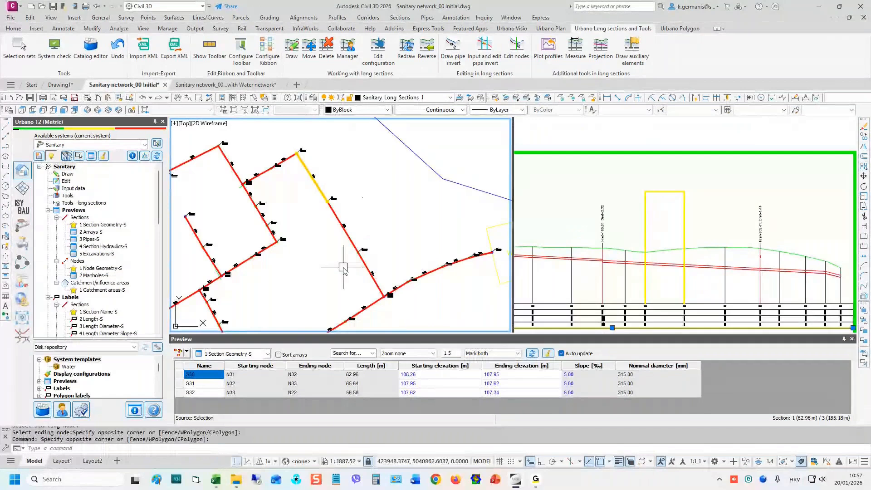
# - Insert a node in the longitudinal section midway between N31 and N32, at station 453.56 m
pyautogui.click(682, 273)
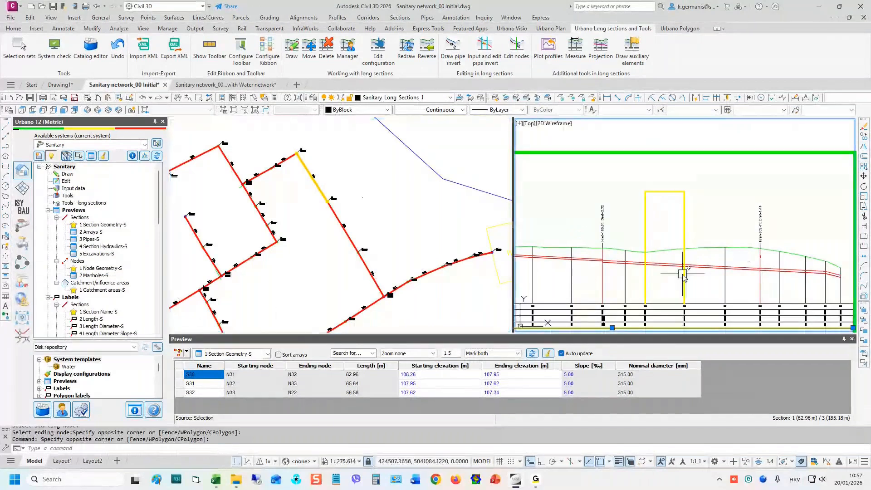
pyautogui.scroll(4, 682, 273)
pyautogui.moveTo(667, 299); pyautogui.dragTo(632, 284, button='middle')
pyautogui.click(355, 216)
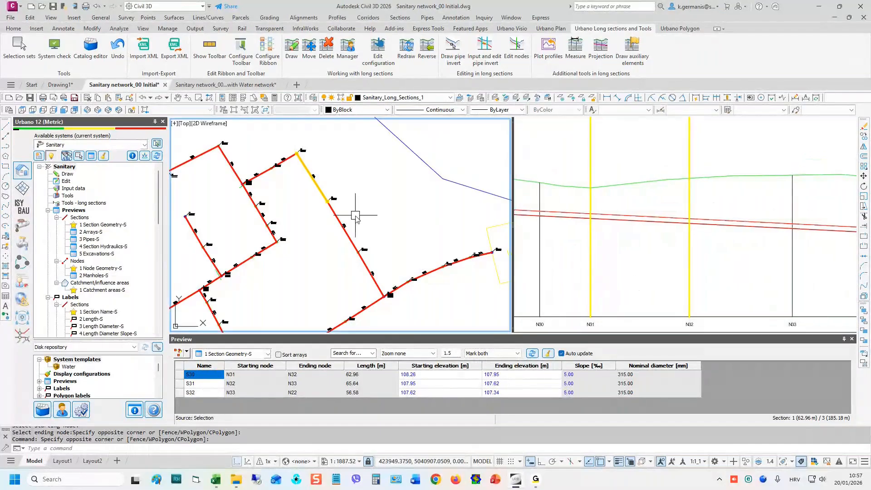
pyautogui.scroll(4, 313, 149)
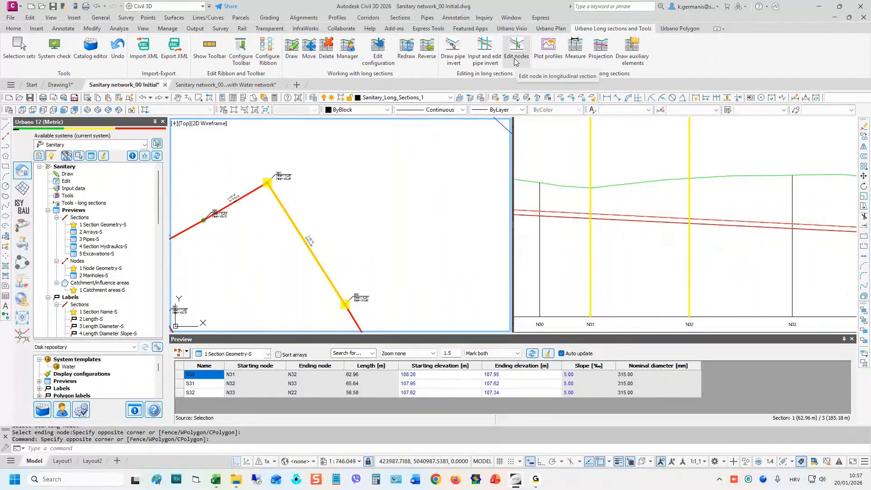
pyautogui.click(515, 62)
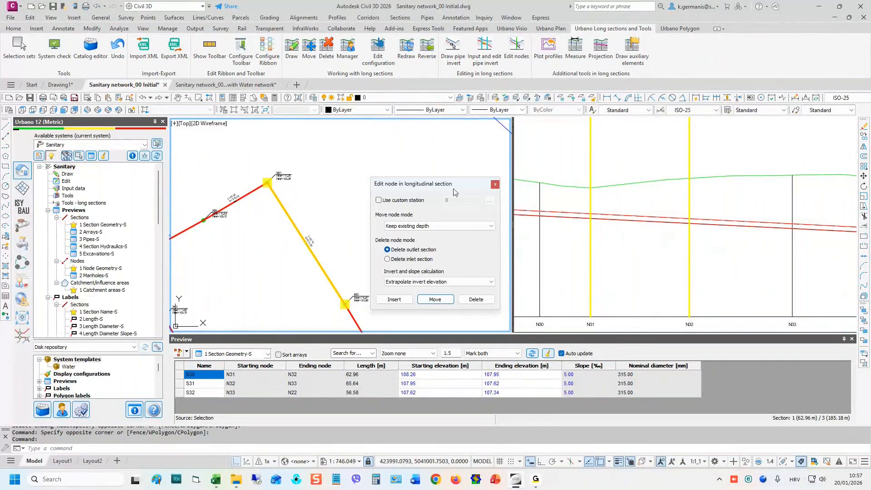
pyautogui.moveTo(454, 191); pyautogui.dragTo(497, 121)
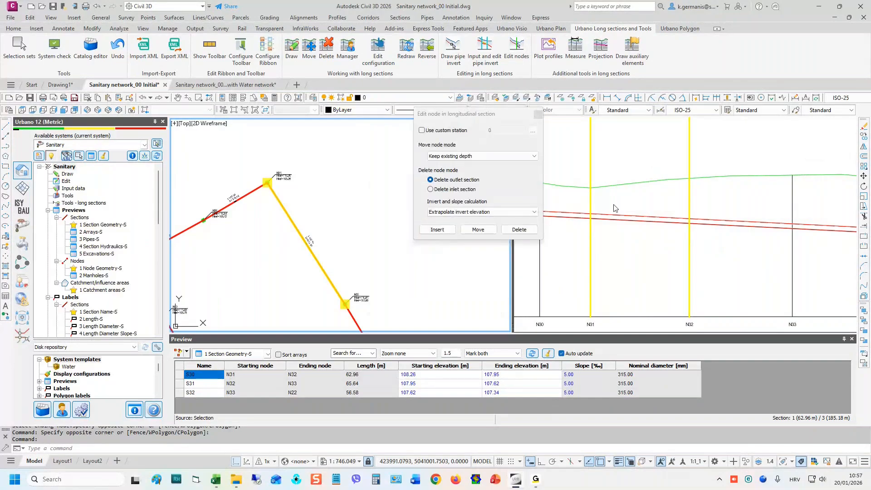
pyautogui.click(437, 230)
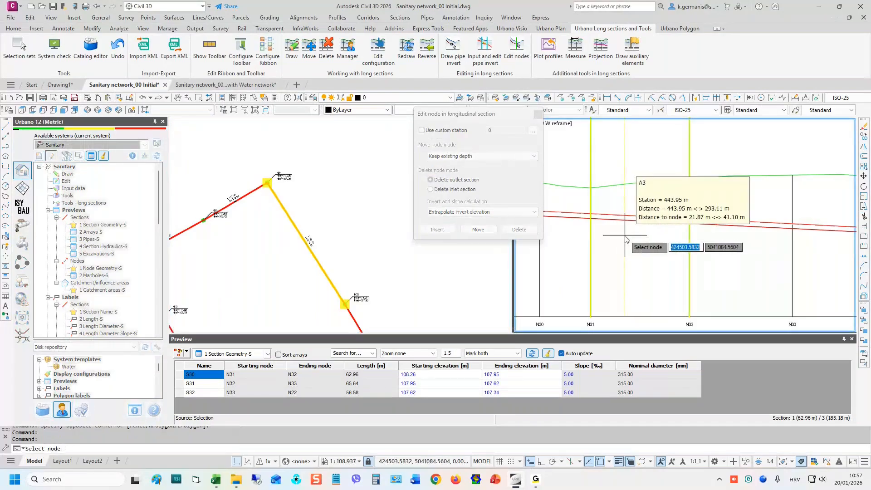
pyautogui.click(639, 221)
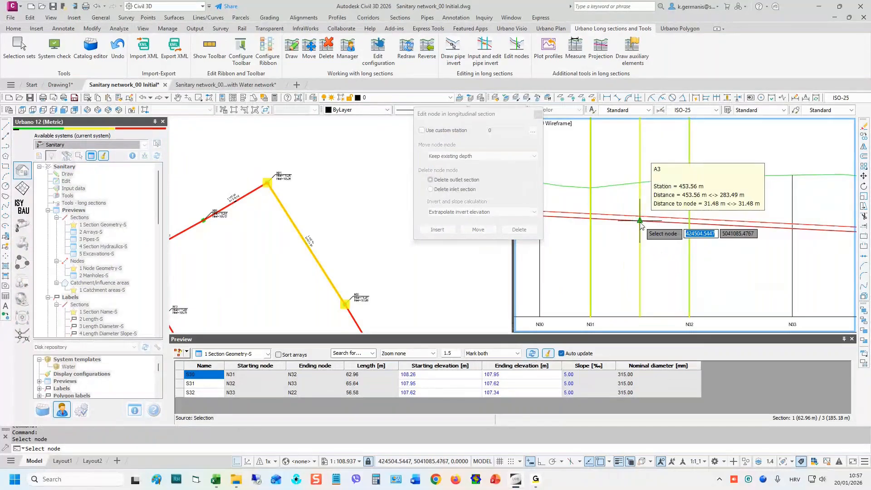
pyautogui.click(640, 222)
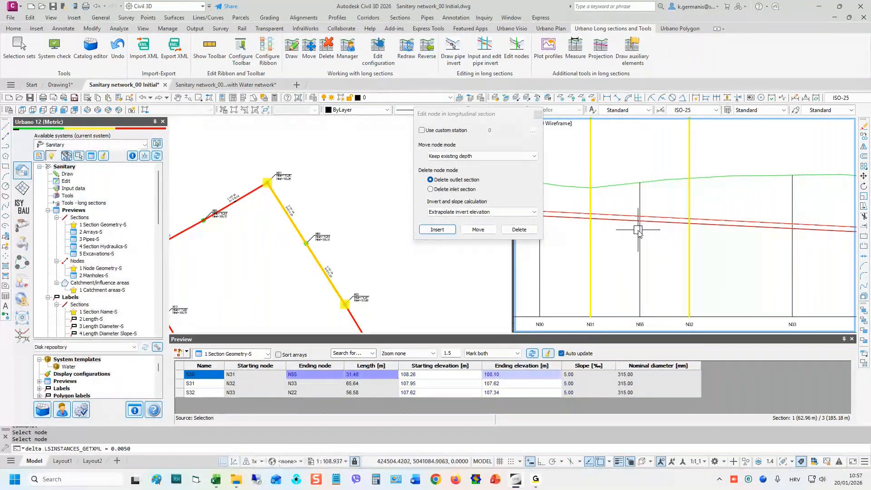
# - Examine the label and elevations of the node inserted between N31 and N32 in both the plan and the profile
pyautogui.click(380, 257)
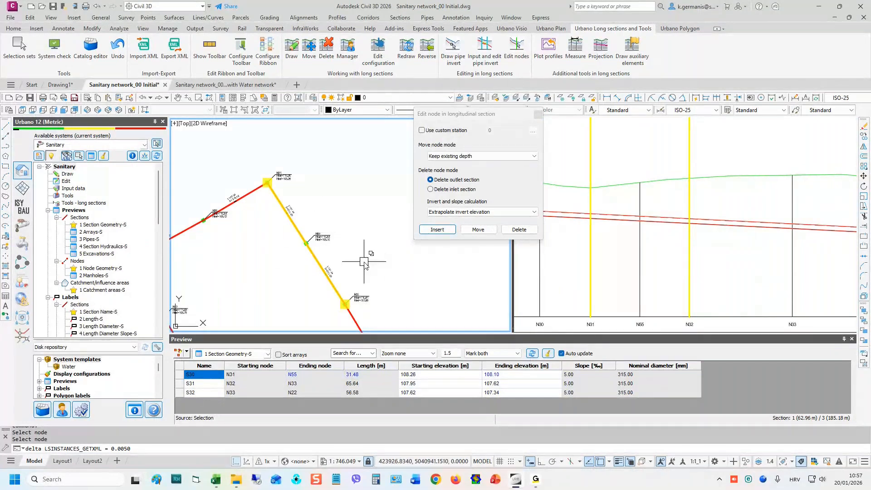
pyautogui.scroll(5, 320, 227)
pyautogui.click(594, 254)
pyautogui.scroll(6, 631, 279)
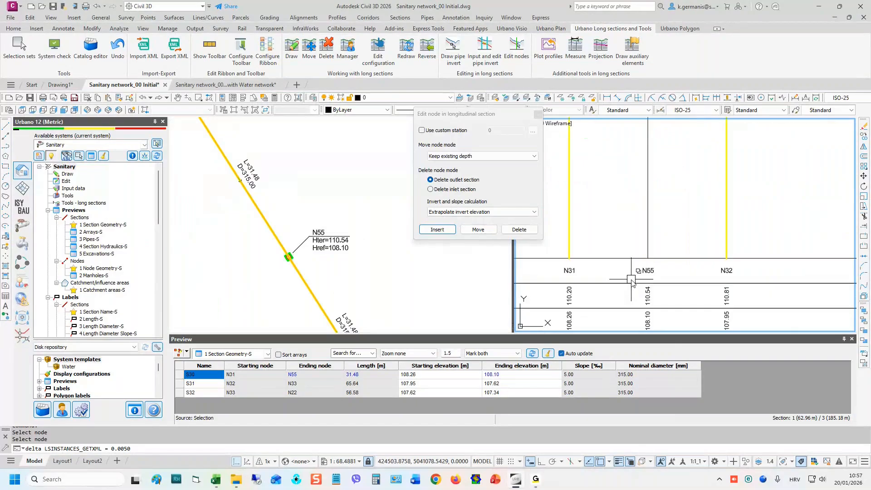
pyautogui.scroll(-2, 632, 278)
pyautogui.click(354, 258)
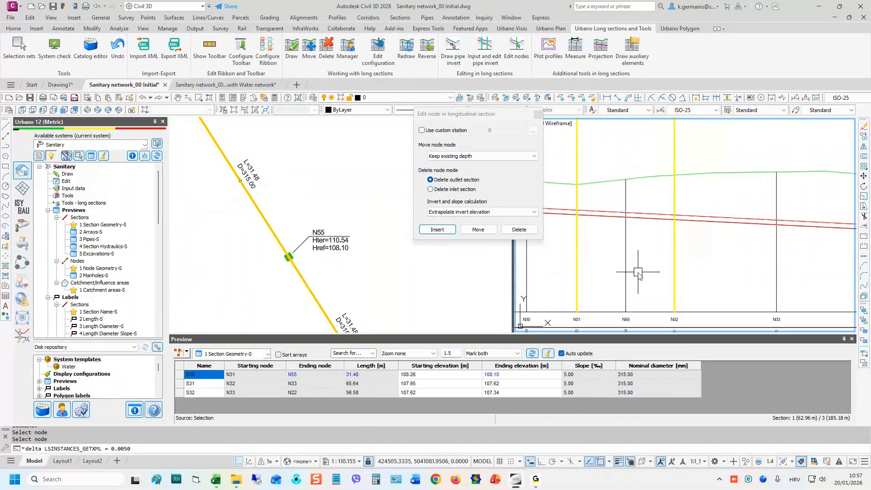
pyautogui.scroll(-3, 354, 258)
pyautogui.scroll(-1, 353, 256)
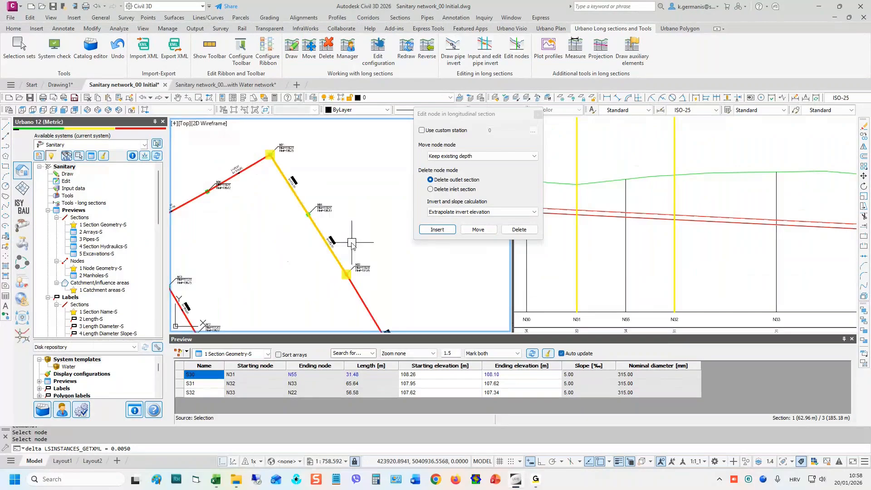
pyautogui.moveTo(352, 244); pyautogui.dragTo(328, 216, button='middle')
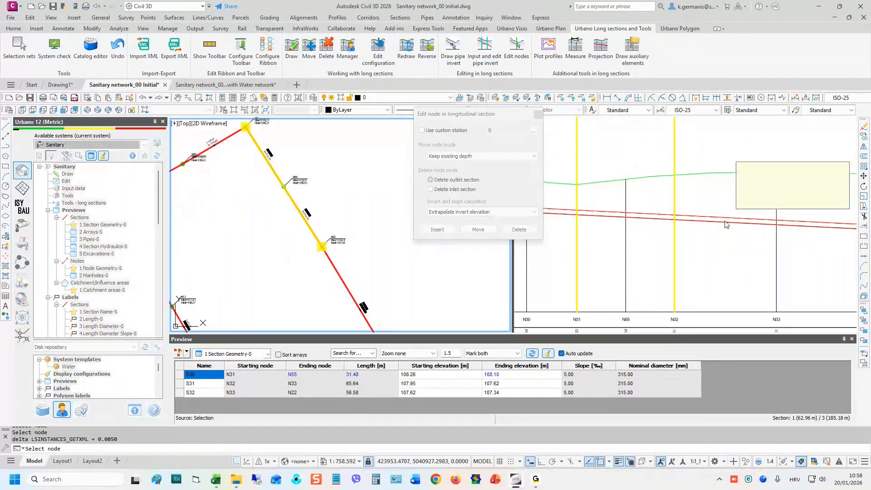
# - Insert nodes in the longitudinal section between N32 and N33 and between N33 and N22, and close the node editor
pyautogui.click(726, 225)
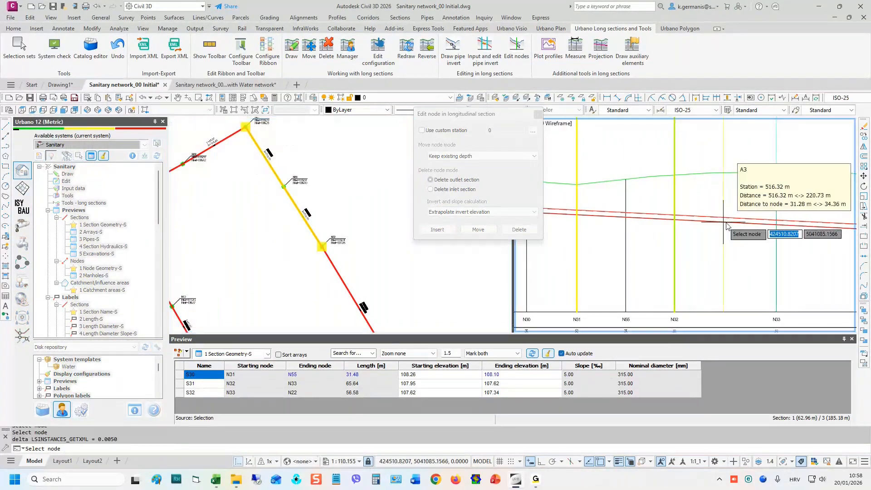
pyautogui.moveTo(756, 223); pyautogui.dragTo(606, 214, button='middle')
pyautogui.click(676, 224)
pyautogui.rightClick(676, 224)
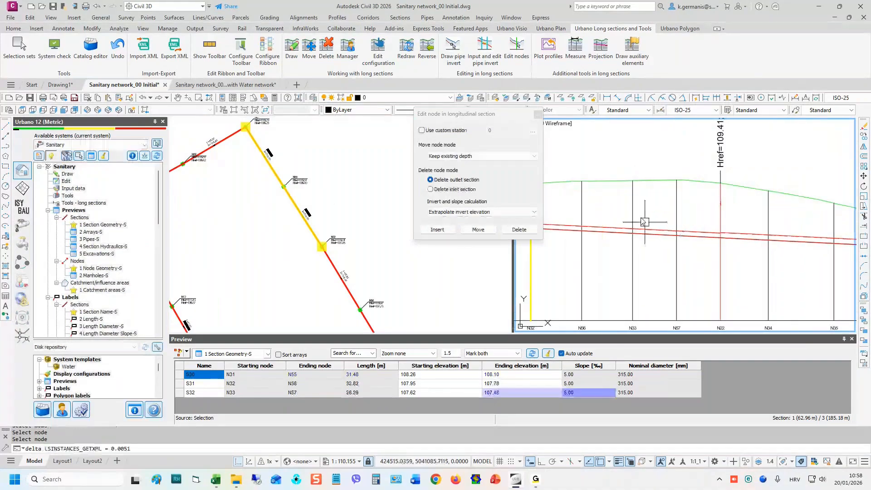
pyautogui.scroll(-3, 671, 195)
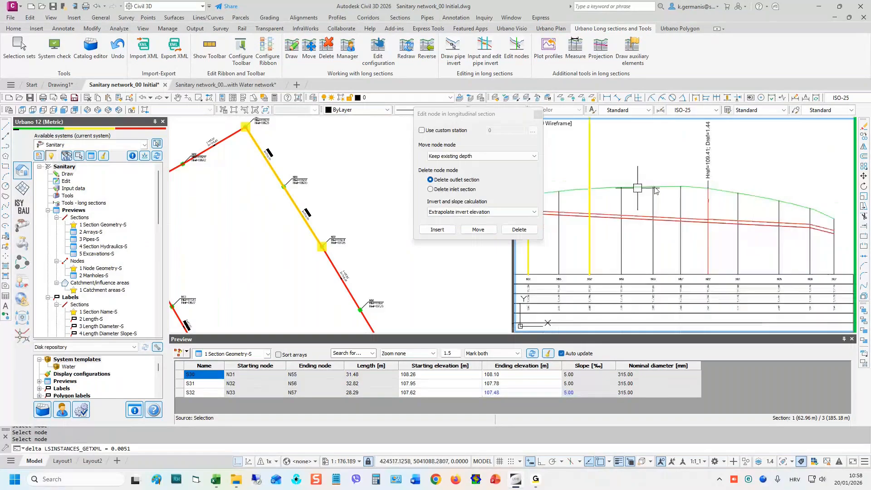
pyautogui.click(538, 115)
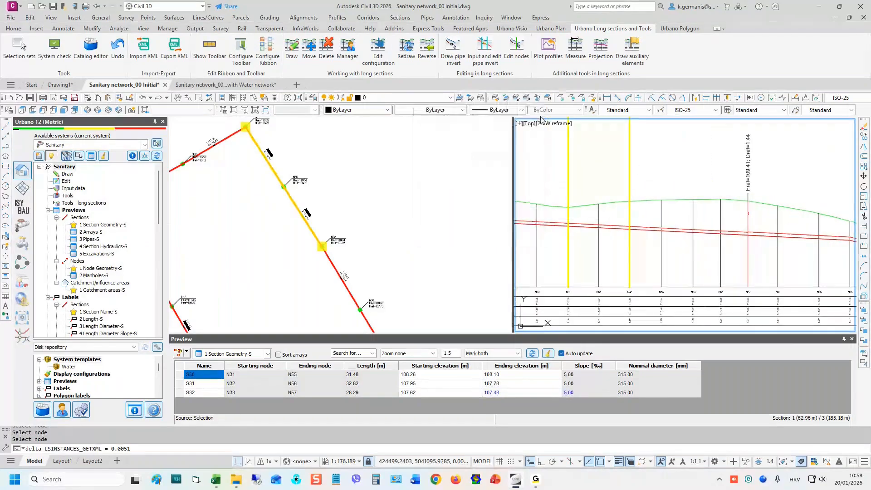
# - Clear the section markings from the plan and the profile
pyautogui.click(585, 185)
pyautogui.click(483, 222)
pyautogui.click(547, 354)
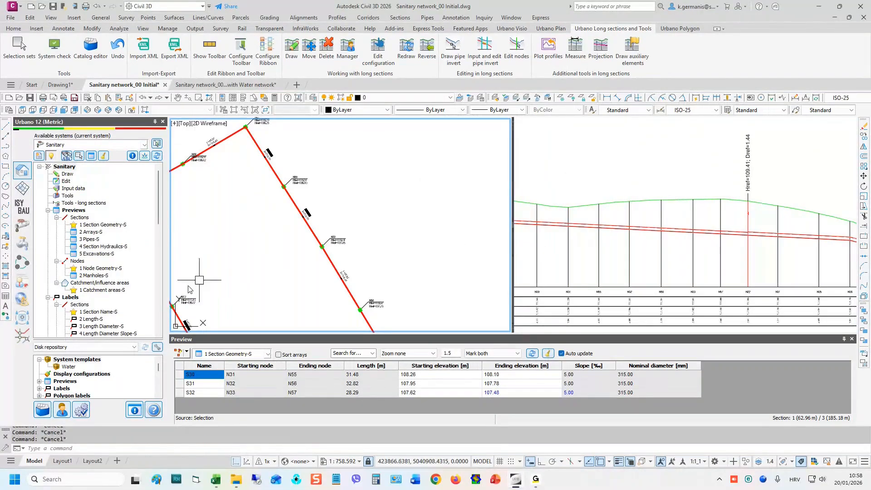
# - Load all sections of the sanitary network into the section geometry preview table
pyautogui.click(184, 353)
pyautogui.click(213, 210)
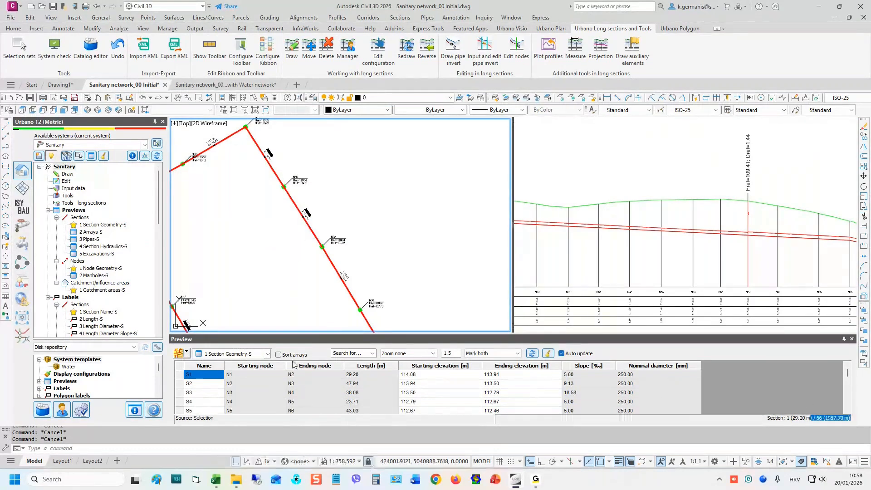
pyautogui.click(232, 354)
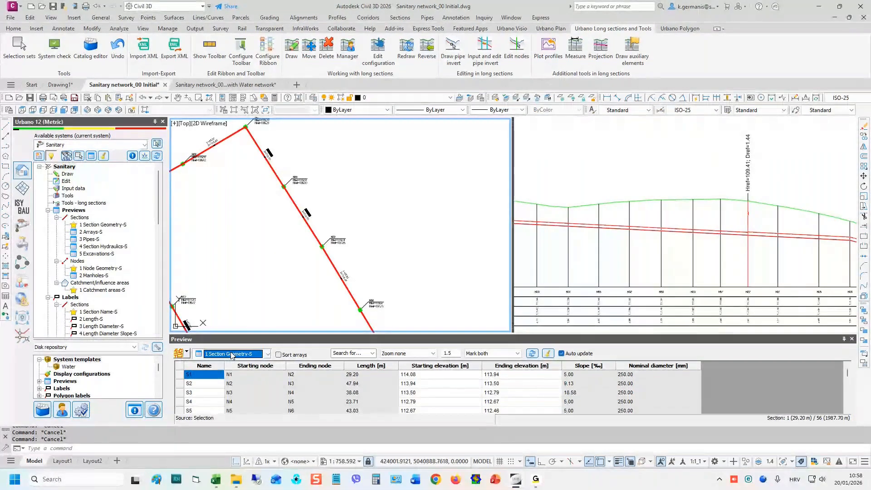
pyautogui.click(286, 271)
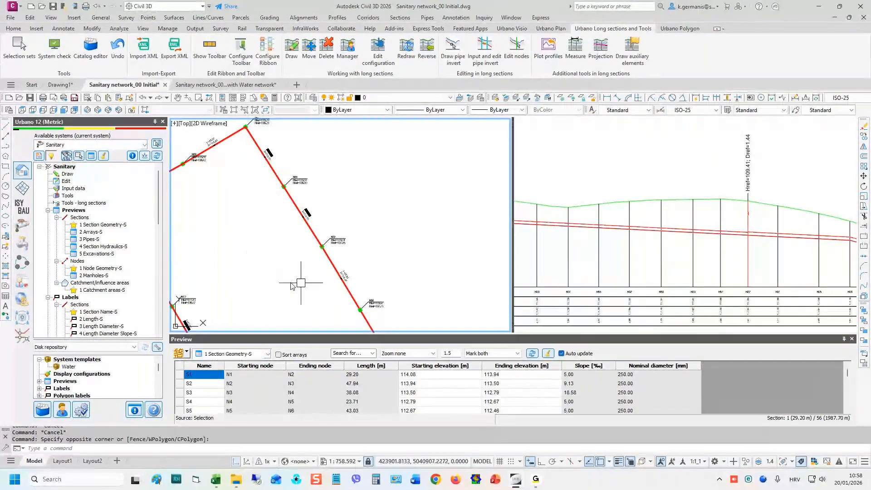
# - Compare the names and order of nodes N31, N55, N32 and N56 between the profile and the plan
pyautogui.click(678, 280)
pyautogui.scroll(4, 607, 283)
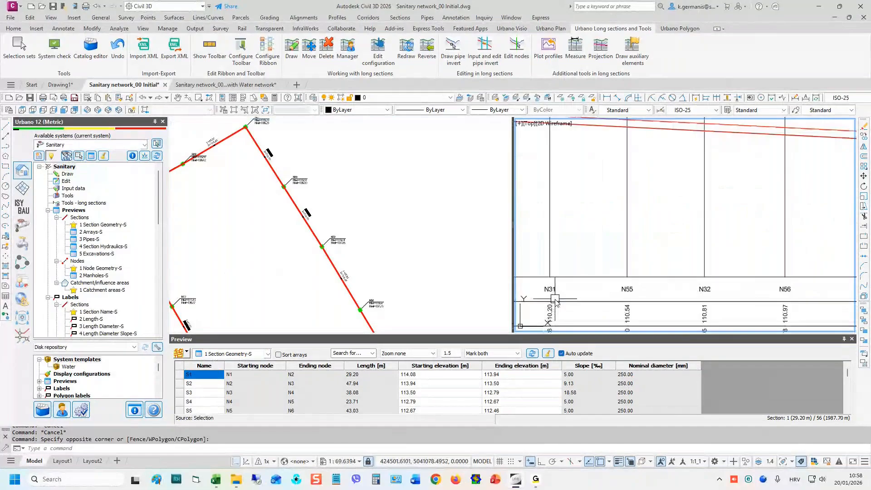
pyautogui.moveTo(617, 290); pyautogui.dragTo(624, 296, button='middle')
pyautogui.click(373, 243)
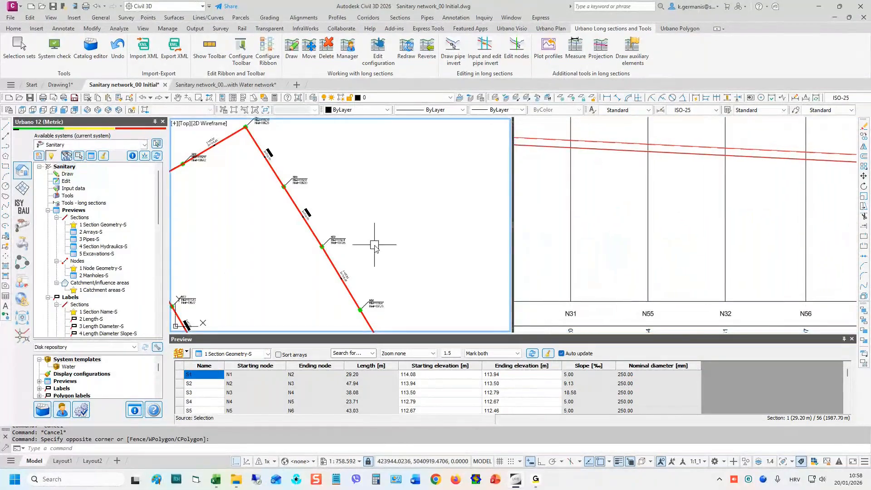
pyautogui.scroll(-2, 398, 297)
pyautogui.scroll(4, 308, 216)
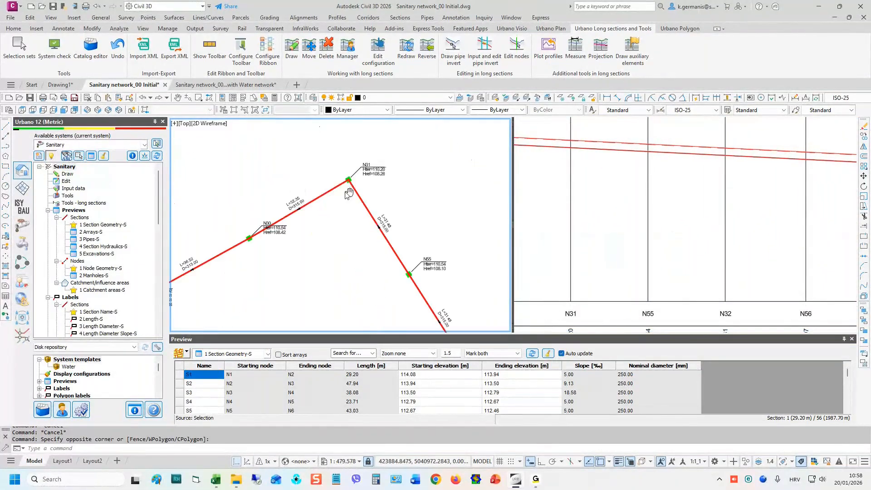
pyautogui.scroll(2, 307, 218)
pyautogui.moveTo(324, 224); pyautogui.dragTo(211, 176, button='middle')
pyautogui.moveTo(378, 263); pyautogui.dragTo(281, 149, button='middle')
pyautogui.moveTo(353, 176); pyautogui.dragTo(385, 299, button='middle')
pyautogui.moveTo(379, 254); pyautogui.dragTo(382, 269, button='middle')
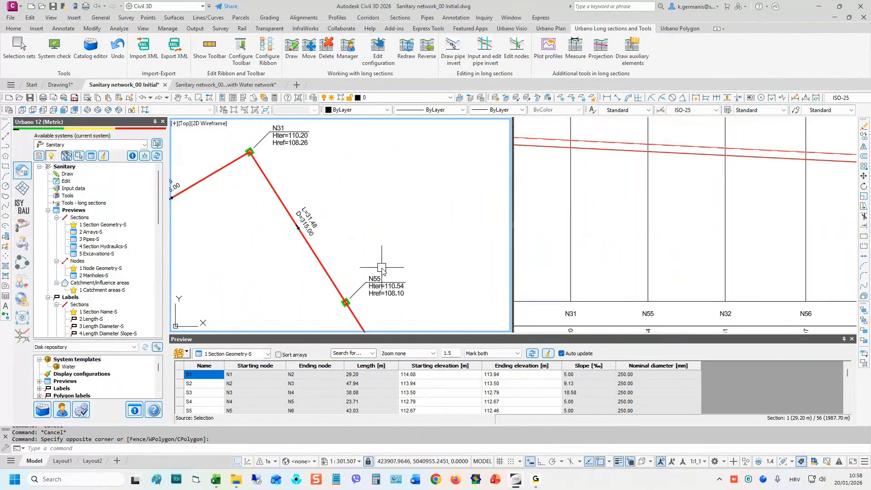
# - Rename node N55, between N31 and N32 in the plan, to N31a using the interactive element editor
pyautogui.click(560, 32)
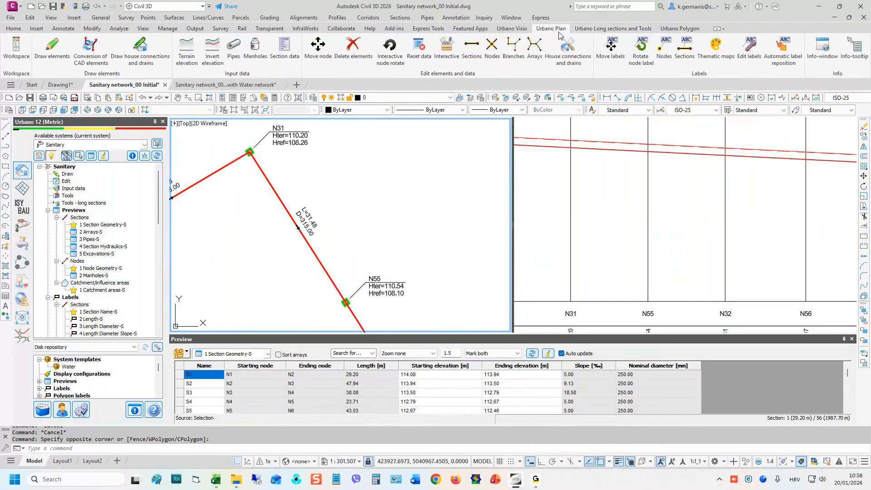
pyautogui.click(445, 50)
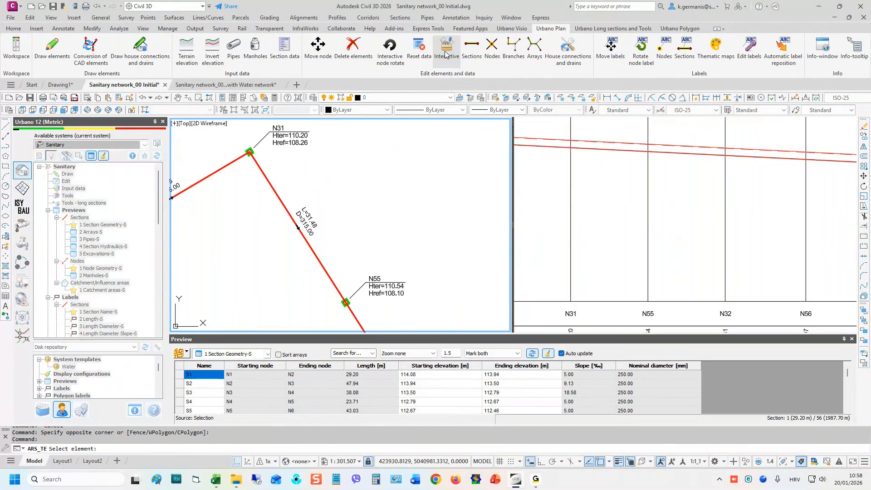
pyautogui.click(344, 304)
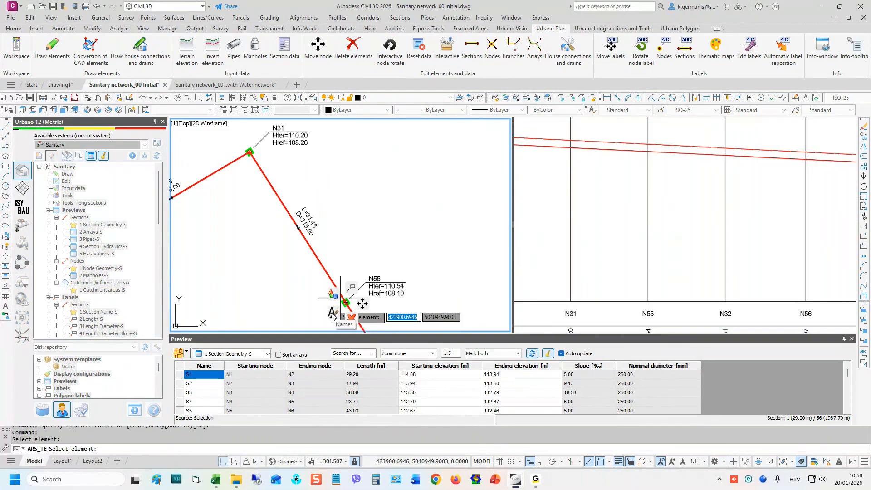
pyautogui.click(333, 314)
pyautogui.click(328, 309)
pyautogui.press('BackSpace')
pyautogui.press('BackSpace')
pyautogui.write('31a')
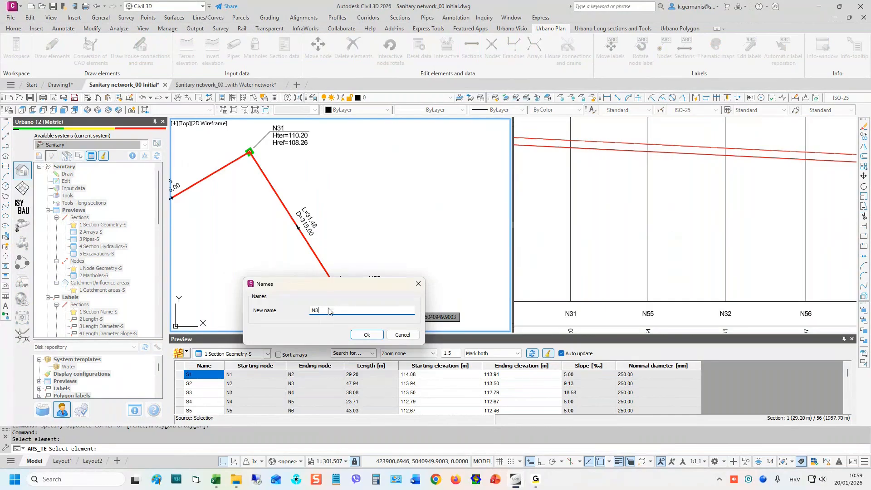
pyautogui.click(367, 335)
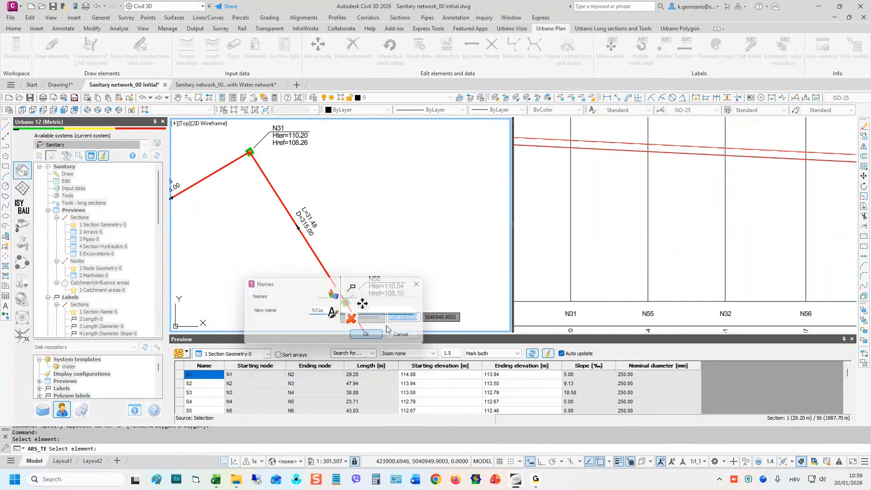
pyautogui.scroll(-2, 327, 190)
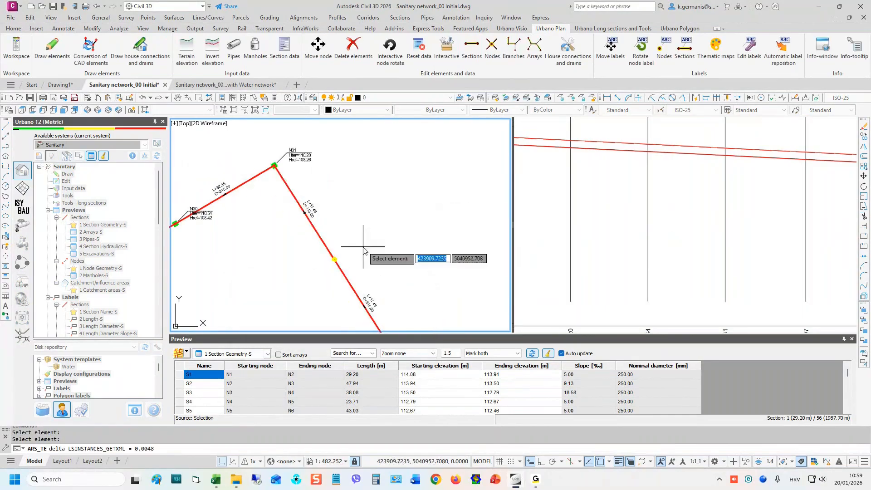
pyautogui.rightClick(363, 247)
pyautogui.scroll(4, 353, 256)
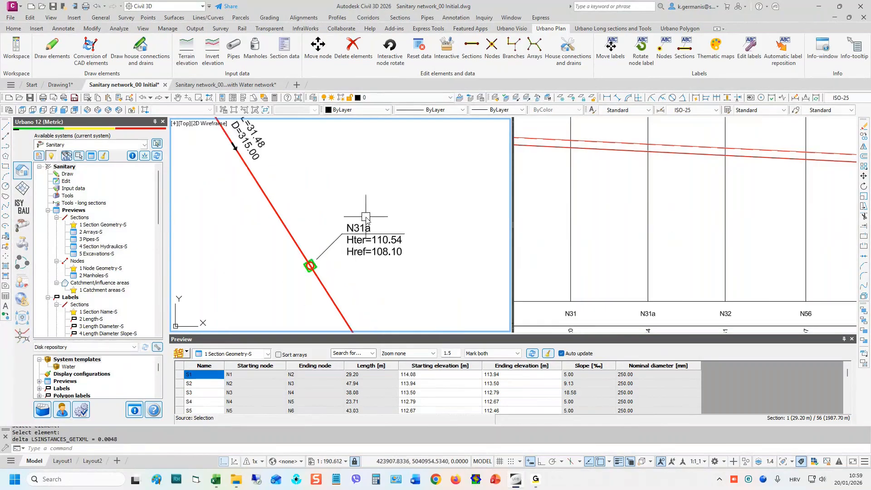
pyautogui.scroll(-3, 301, 194)
pyautogui.click(676, 301)
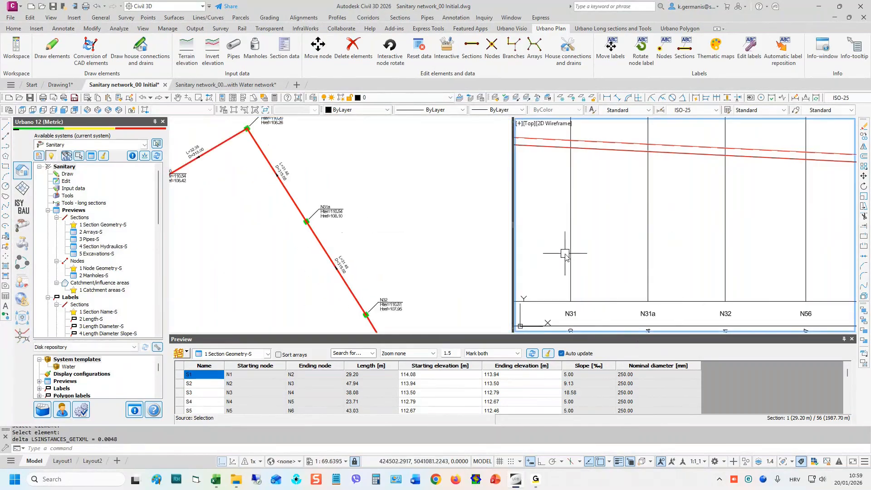
pyautogui.click(345, 229)
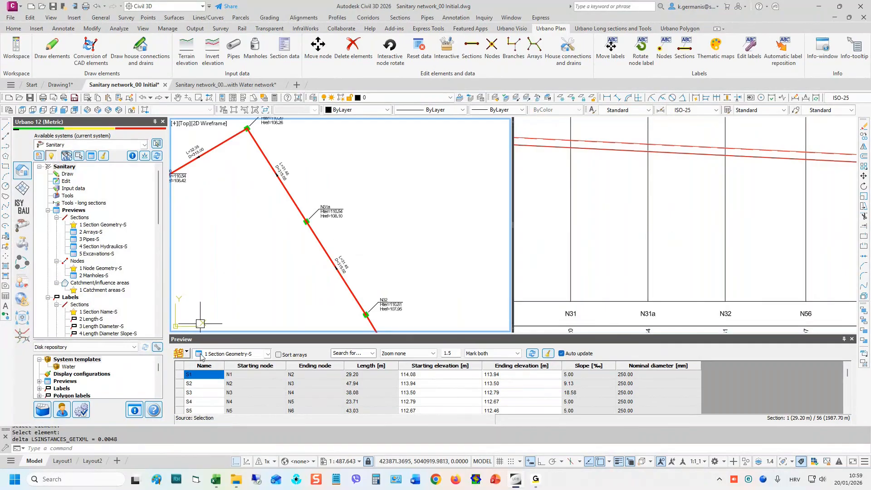
# - Switch the preview table to 1 Node Geometry-S and sort the nodes by name in ascending order
pyautogui.click(253, 253)
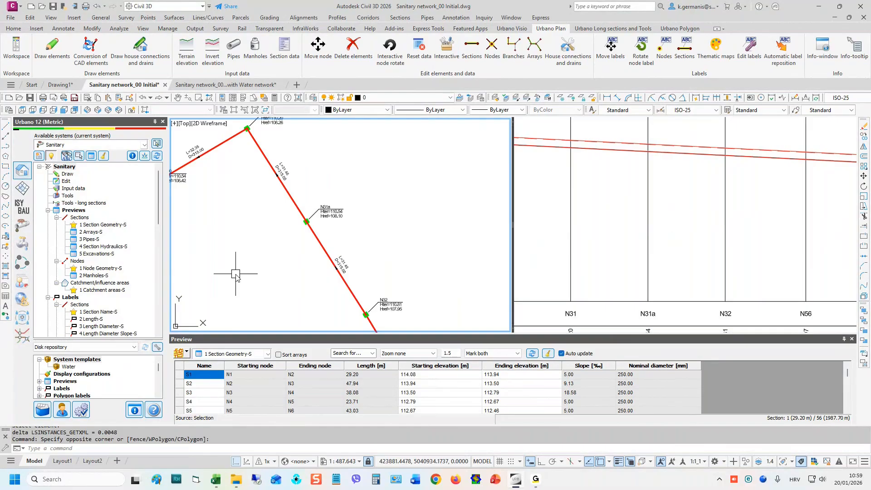
pyautogui.press('Escape')
pyautogui.press('Escape')
pyautogui.click(235, 354)
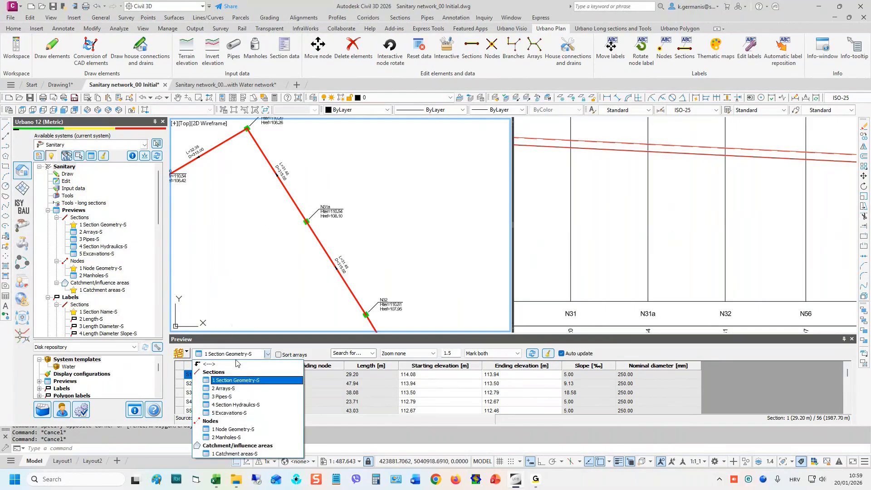
pyautogui.click(235, 428)
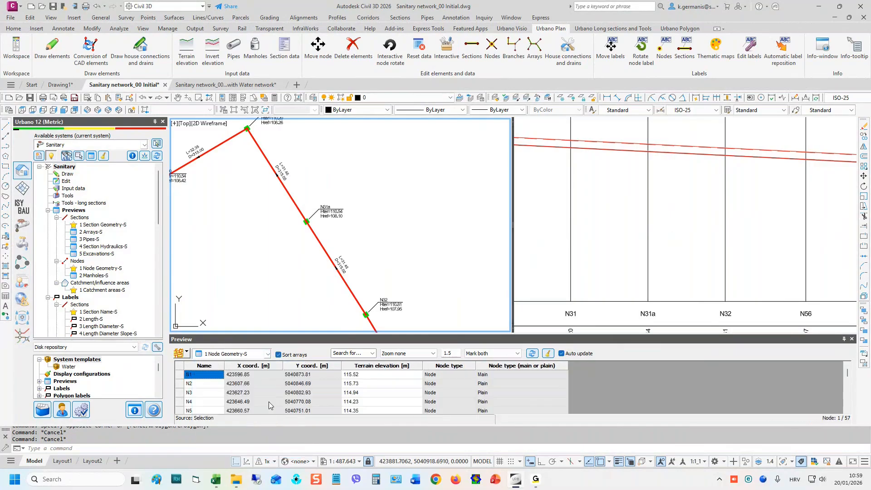
pyautogui.click(200, 366)
pyautogui.click(214, 367)
# - Find node N31a in the sorted node table and mark it in the plan and the profile
pyautogui.scroll(-9, 218, 390)
pyautogui.scroll(-1, 208, 398)
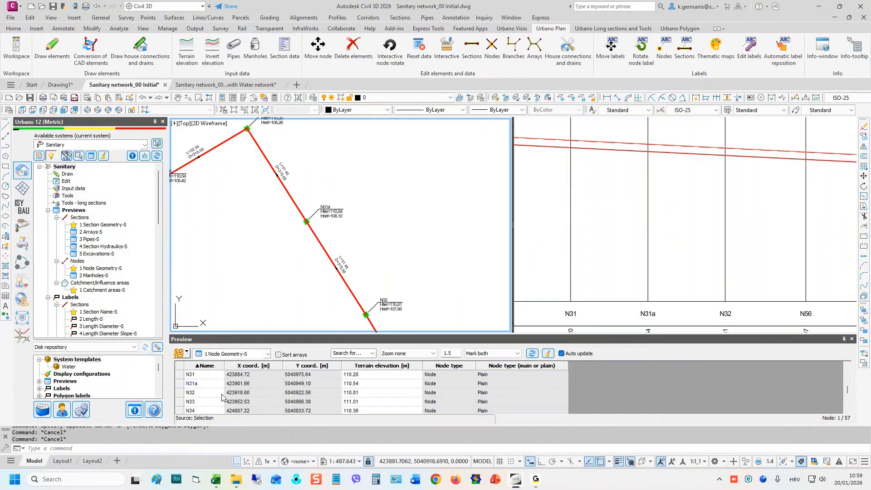
pyautogui.click(210, 385)
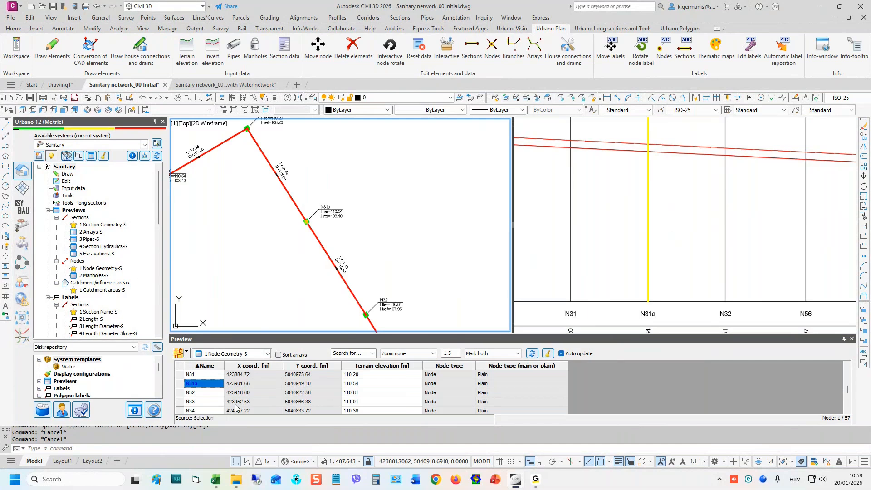
pyautogui.click(291, 287)
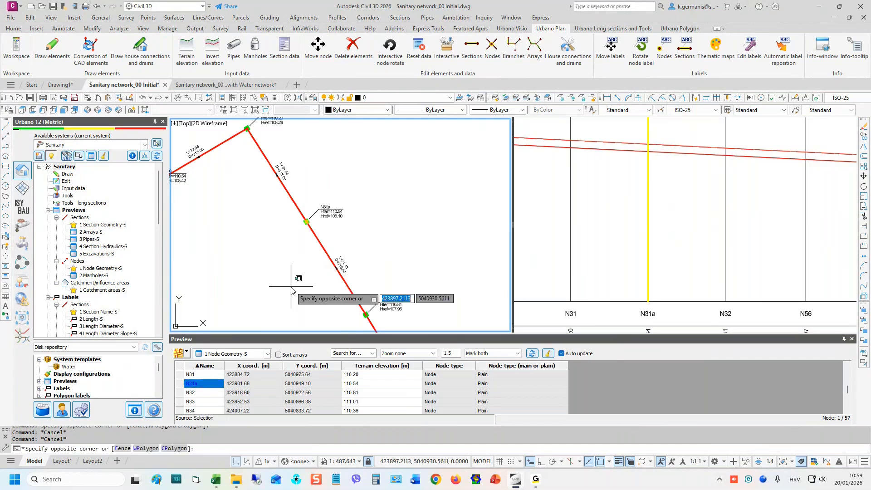
pyautogui.click(179, 209)
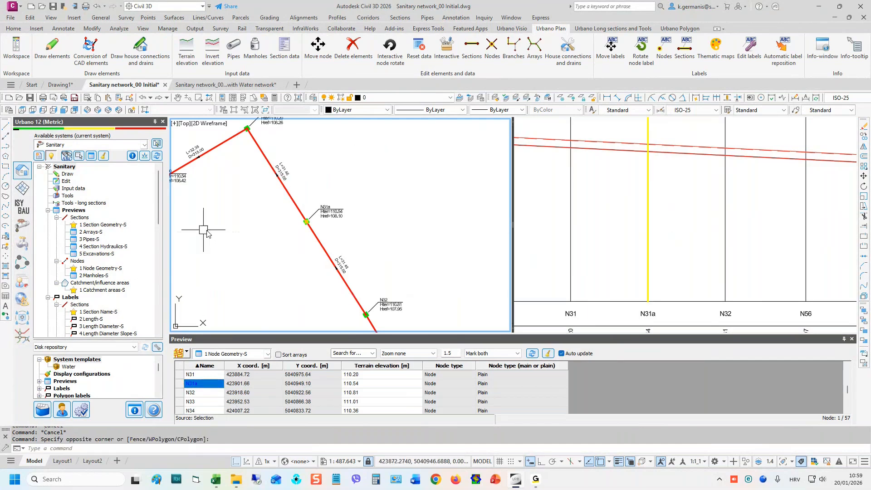
# - Switch the model space to a single viewport showing the whole network and all longitudinal sections
pyautogui.click(234, 110)
pyautogui.scroll(-6, 449, 215)
pyautogui.scroll(-4, 449, 216)
pyautogui.moveTo(472, 165); pyautogui.dragTo(497, 208, button='middle')
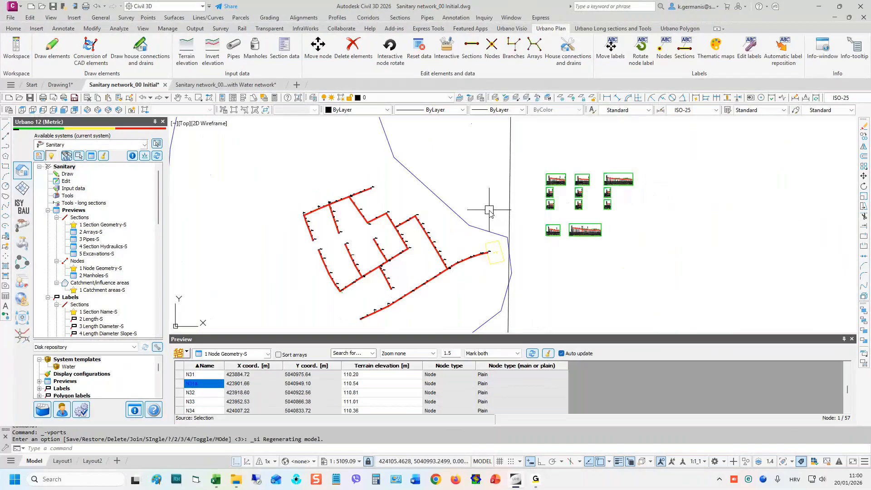
pyautogui.moveTo(448, 179); pyautogui.dragTo(353, 187, button='middle')
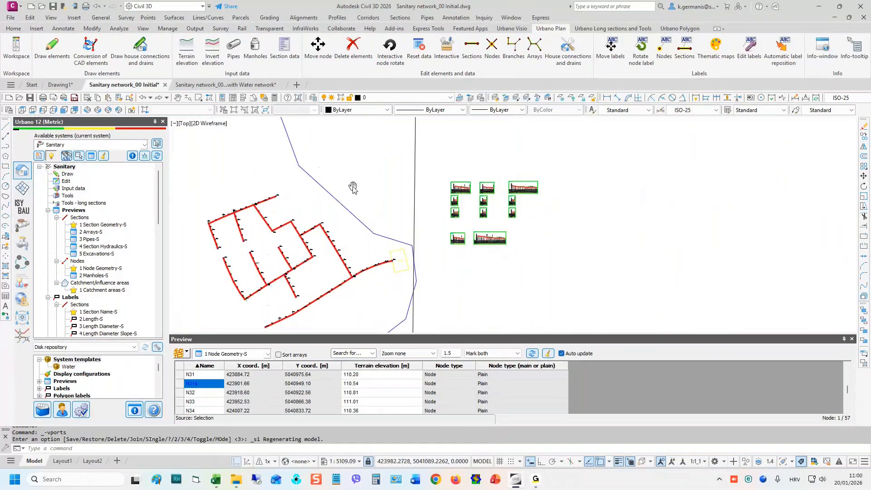
# - Start setting manholes and choose the circular angular manhole type C-C-A, D=1500 d=700
pyautogui.click(255, 51)
pyautogui.moveTo(441, 81); pyautogui.dragTo(646, 85)
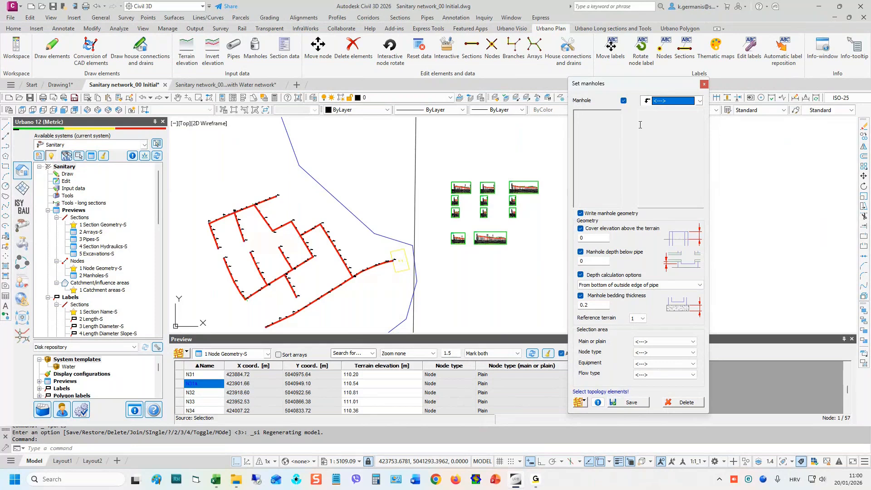
pyautogui.click(668, 102)
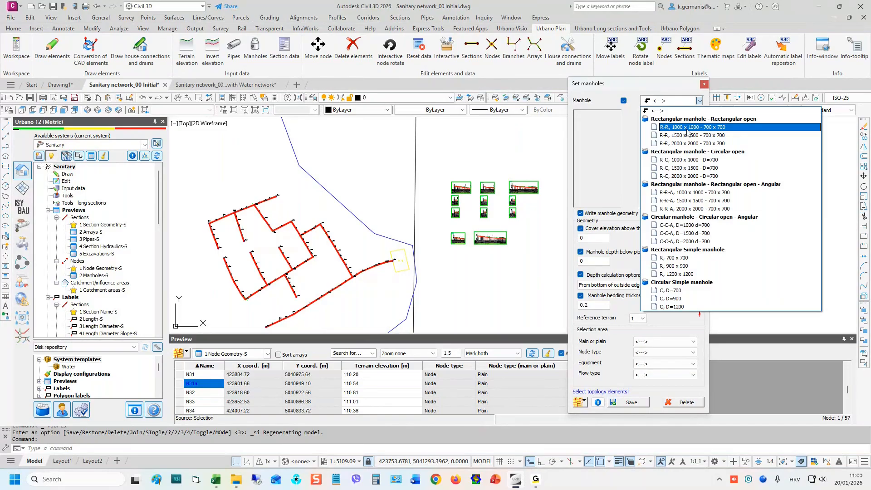
pyautogui.click(689, 233)
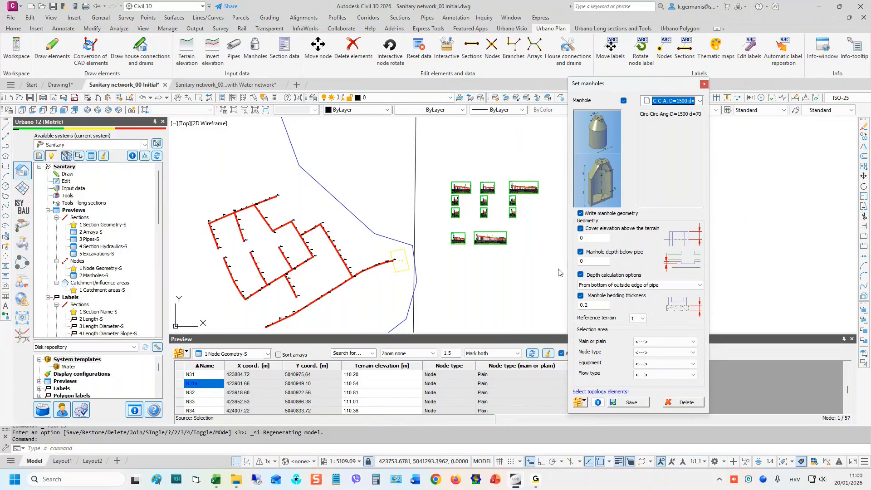
# - Review the manhole geometry settings: cover elevation, depth below pipe and the available depth calculation options
pyautogui.click(581, 213)
pyautogui.click(581, 214)
pyautogui.doubleClick(594, 238)
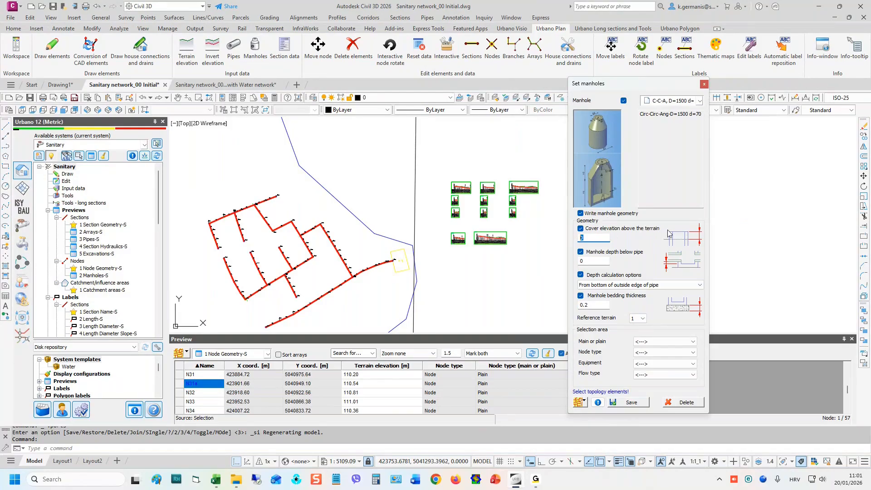
pyautogui.click(602, 261)
pyautogui.click(618, 285)
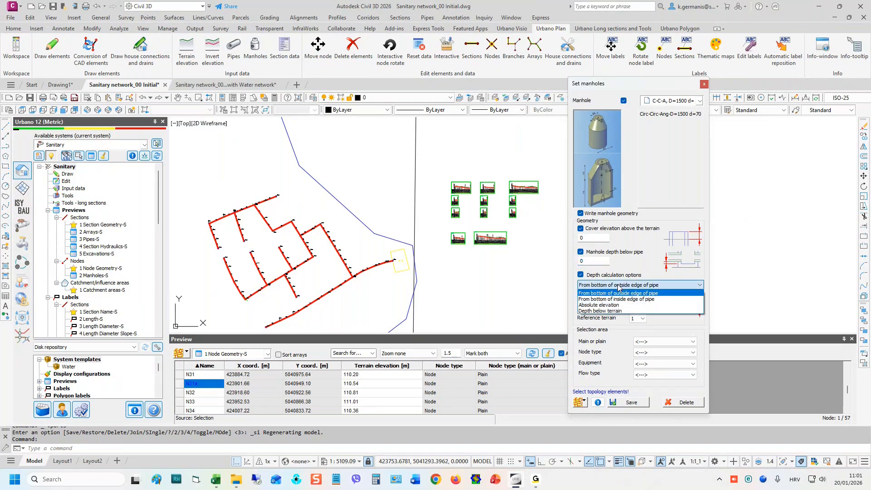
pyautogui.click(618, 285)
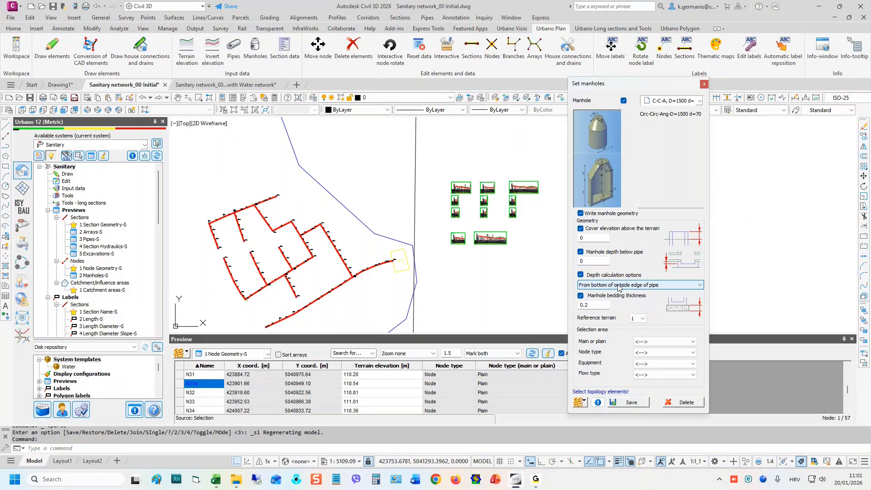
pyautogui.click(618, 286)
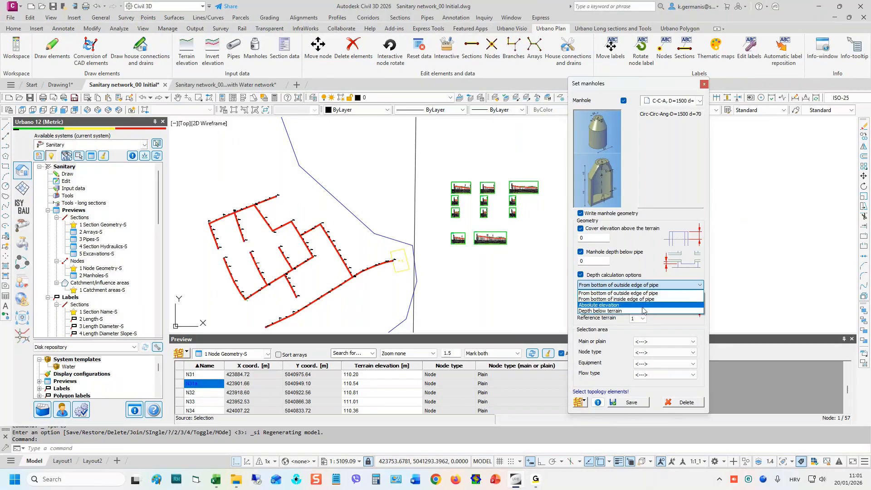
pyautogui.click(659, 261)
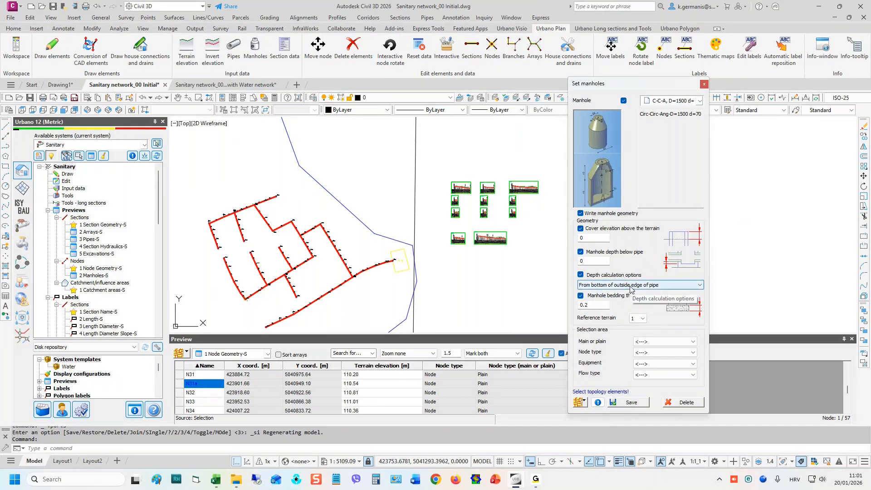
# - Select the sanitary network elements, save the manhole data to them, and close the manhole settings
pyautogui.click(578, 403)
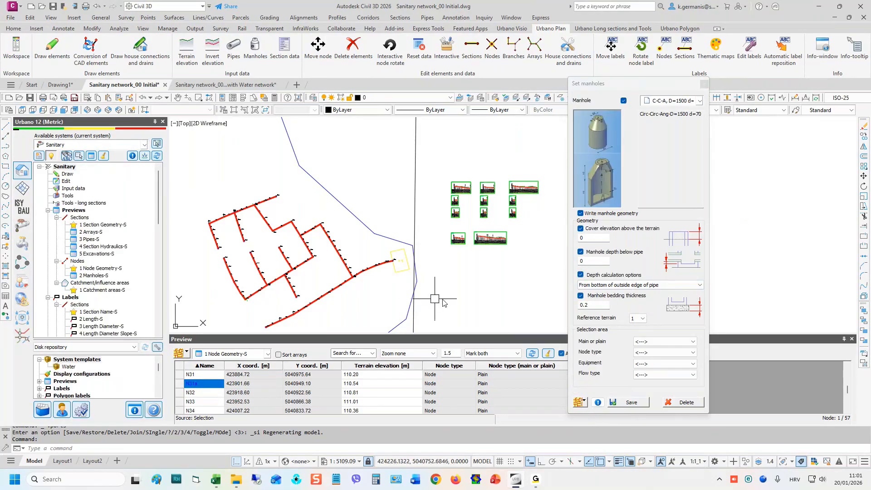
pyautogui.click(630, 402)
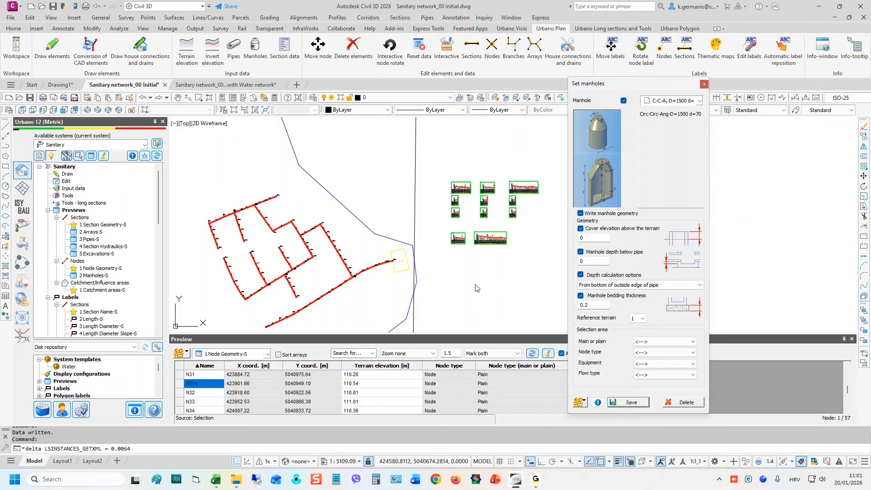
pyautogui.scroll(4, 472, 186)
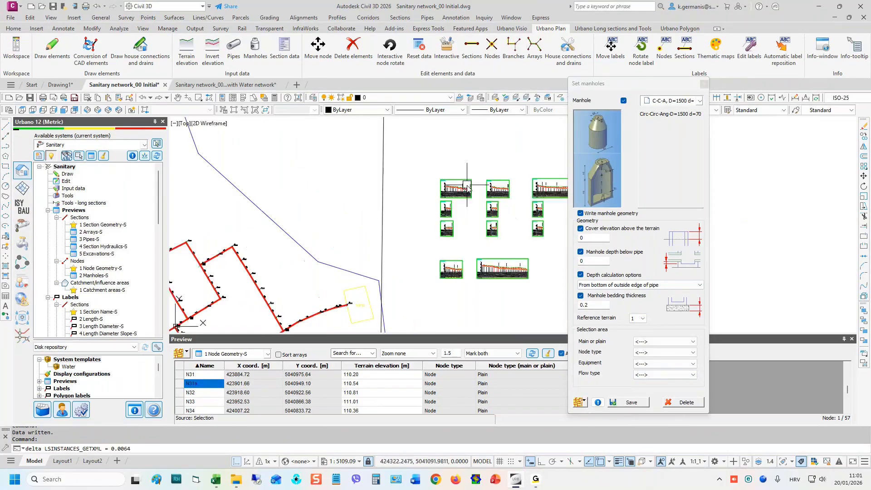
pyautogui.scroll(8, 510, 183)
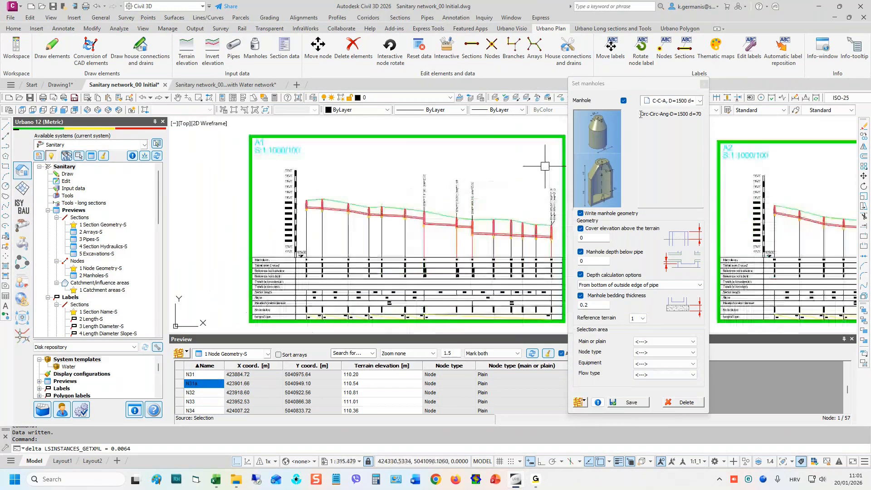
pyautogui.click(703, 83)
# - Examine the manholes drawn along longitudinal section A1, including their covers, depths and bedding at the pipe drops
pyautogui.scroll(6, 286, 204)
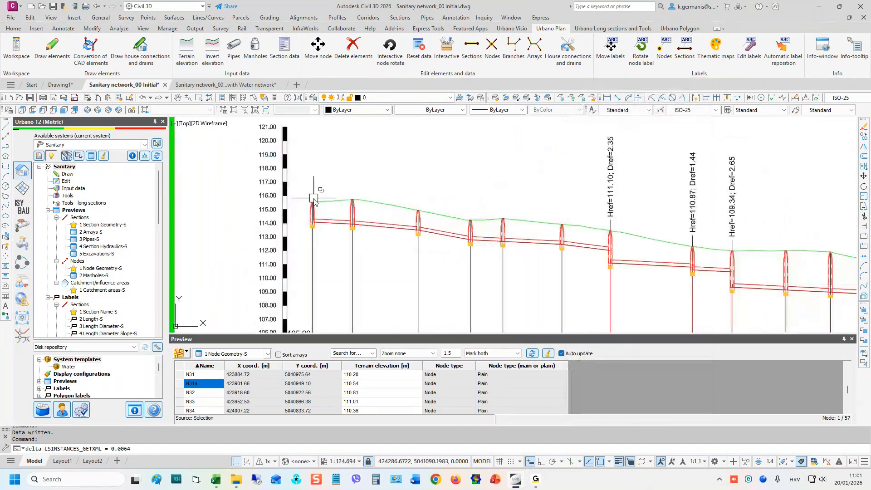
pyautogui.moveTo(632, 223); pyautogui.dragTo(387, 197, button='middle')
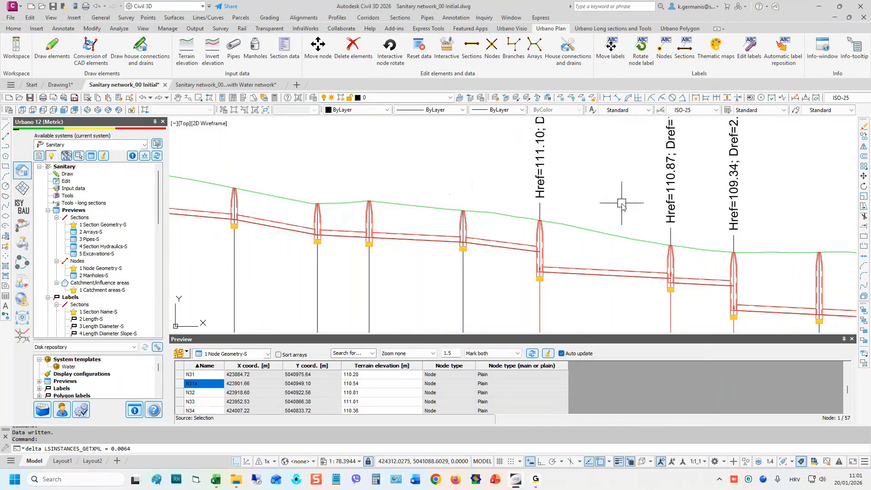
pyautogui.scroll(2, 472, 185)
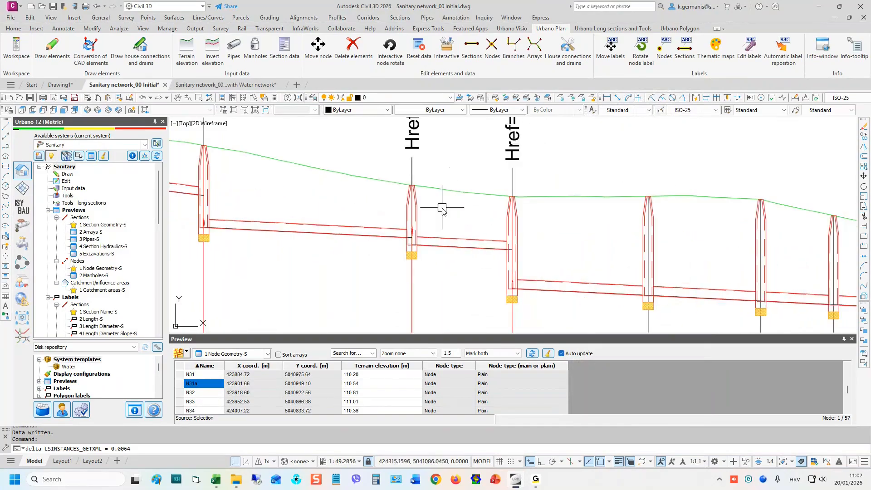
pyautogui.scroll(-2, 441, 210)
pyautogui.moveTo(403, 200); pyautogui.dragTo(475, 209, button='middle')
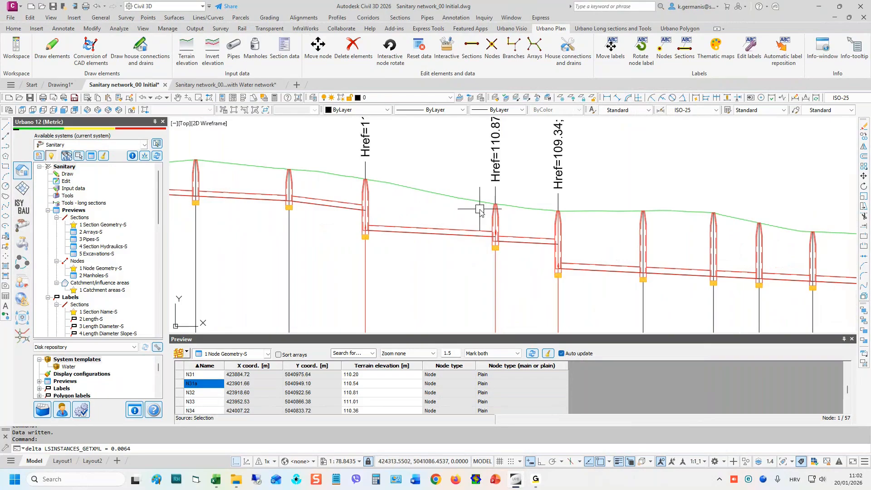
pyautogui.scroll(-3, 480, 178)
pyautogui.scroll(2, 540, 194)
pyautogui.moveTo(540, 194); pyautogui.dragTo(521, 196, button='middle')
pyautogui.scroll(2, 477, 214)
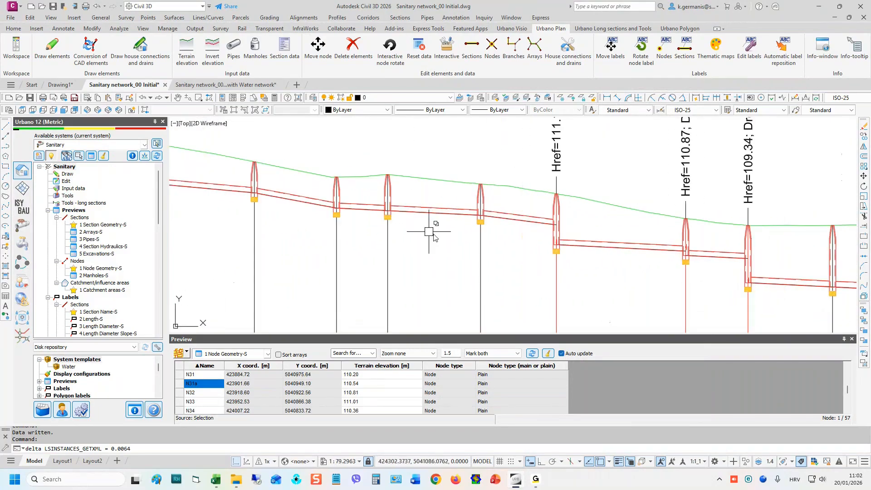
# - Open the pipe invert editor and draw a short horizontal reference polyline from the bottom of the bedding at manhole N6
pyautogui.scroll(2, 467, 216)
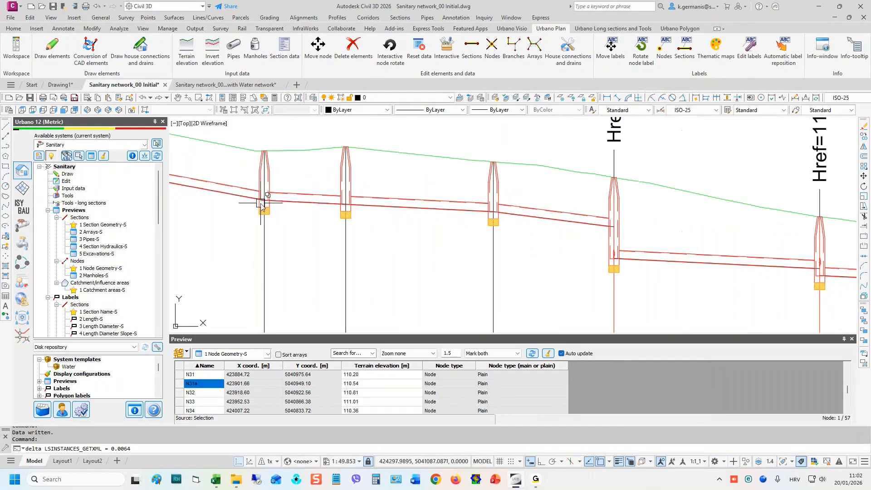
pyautogui.moveTo(552, 198); pyautogui.dragTo(635, 229, button='middle')
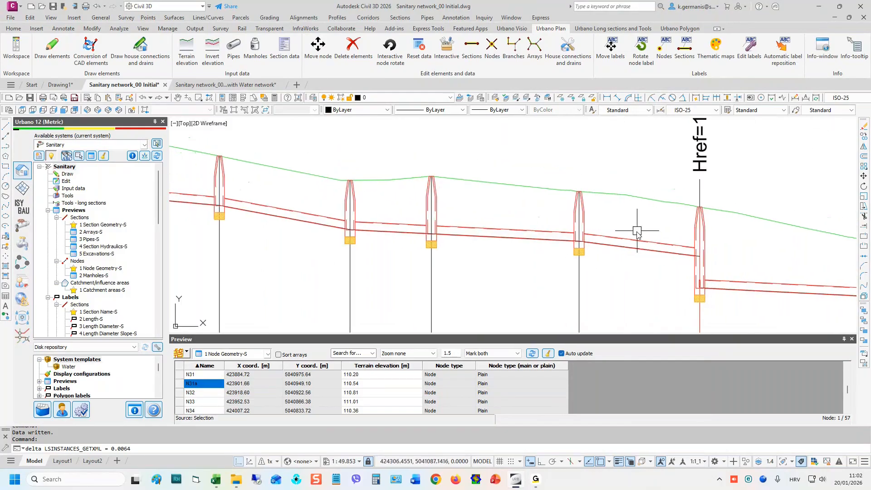
pyautogui.click(613, 28)
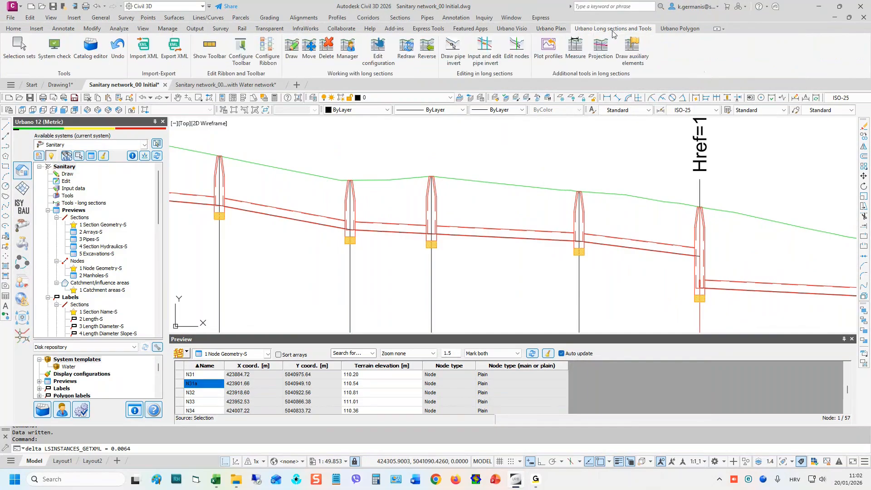
pyautogui.click(486, 56)
pyautogui.moveTo(352, 128); pyautogui.dragTo(285, 127)
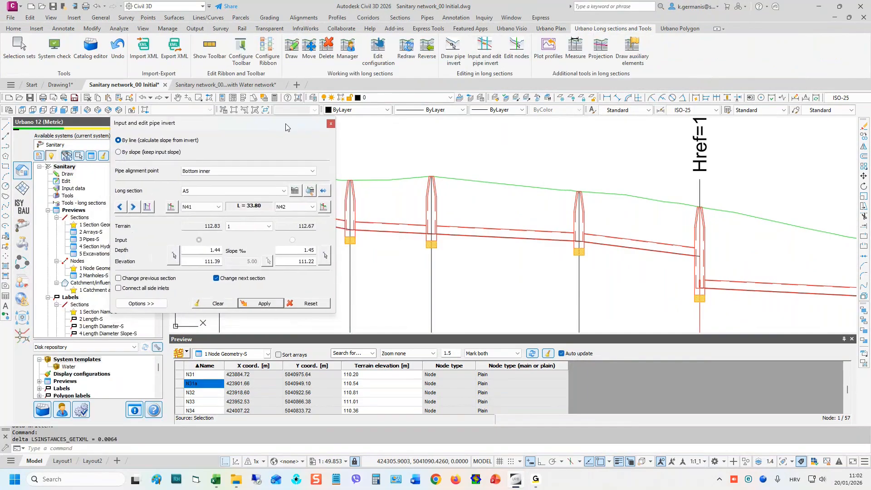
pyautogui.press('Return')
pyautogui.click(574, 255)
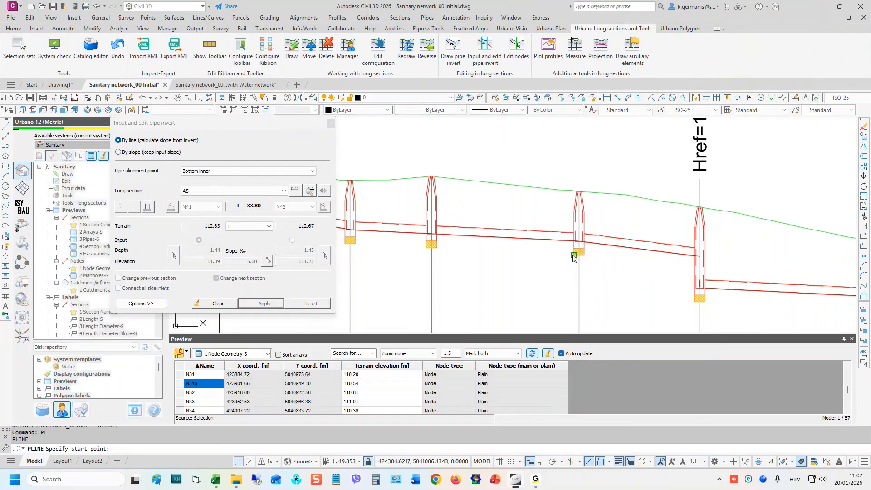
pyautogui.press('F8')
pyautogui.click(533, 254)
pyautogui.press('Return')
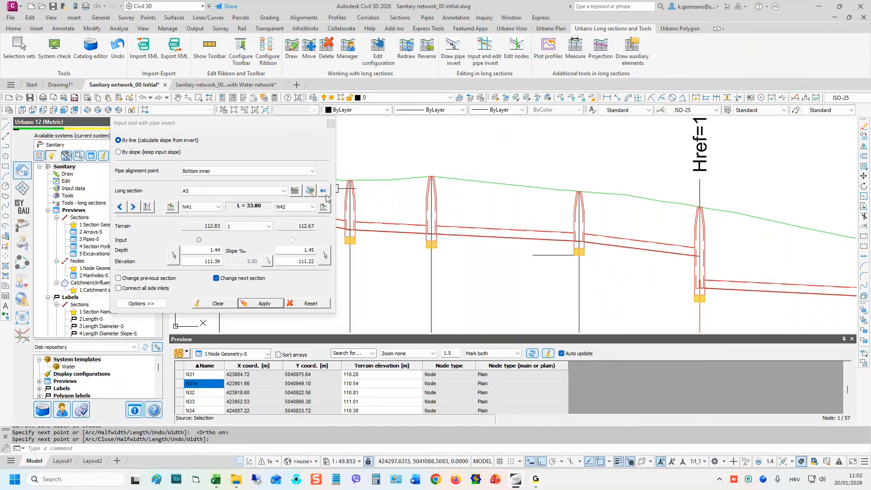
# - Pick nodes N4 and N7 on longitudinal section A1 as the start and end of the pipe invert edit
pyautogui.click(312, 190)
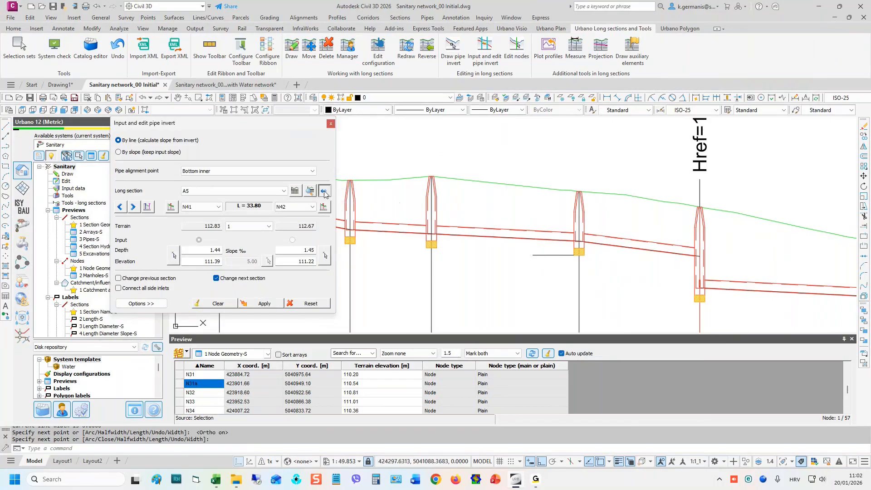
pyautogui.click(376, 163)
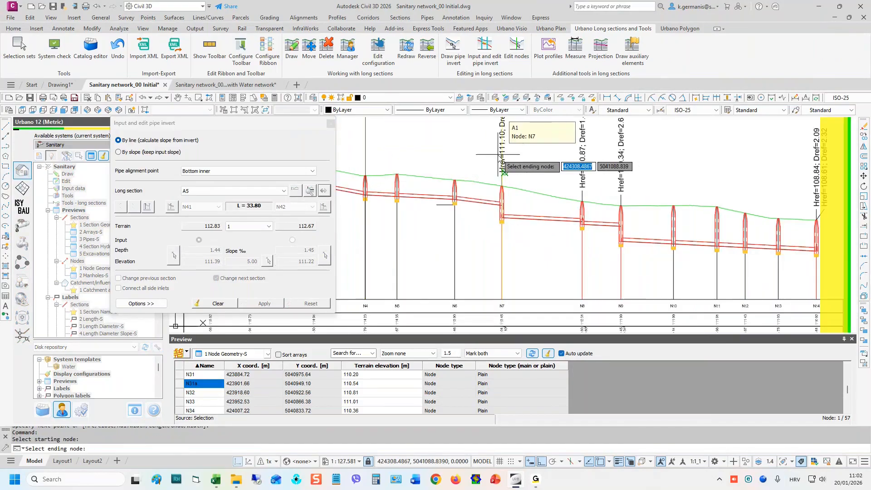
pyautogui.moveTo(502, 162); pyautogui.dragTo(529, 224, button='middle')
pyautogui.click(529, 226)
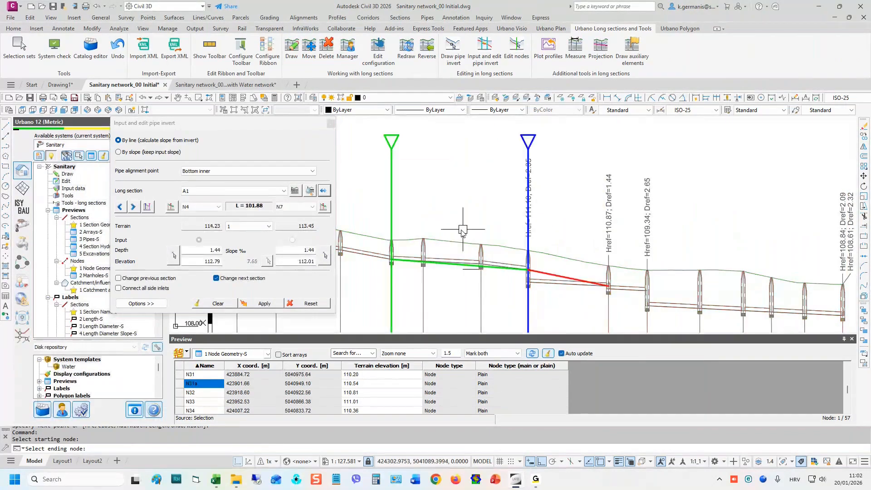
pyautogui.scroll(2, 462, 230)
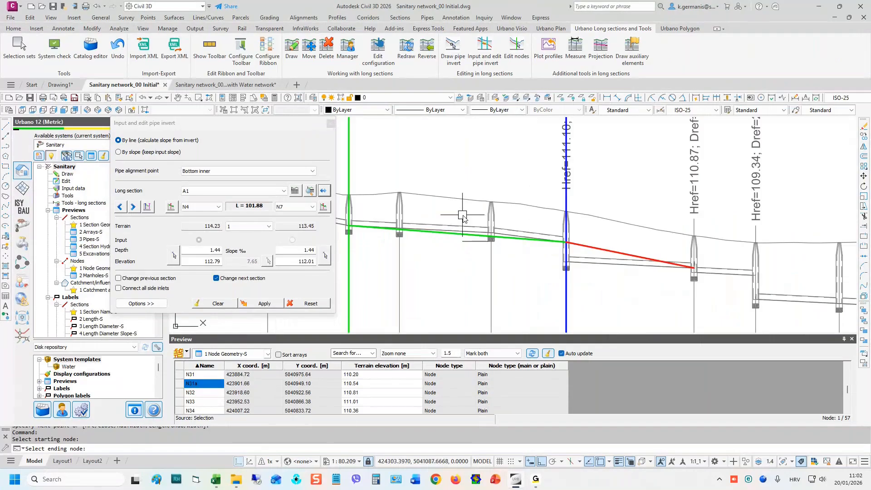
pyautogui.moveTo(462, 215); pyautogui.dragTo(483, 216, button='middle')
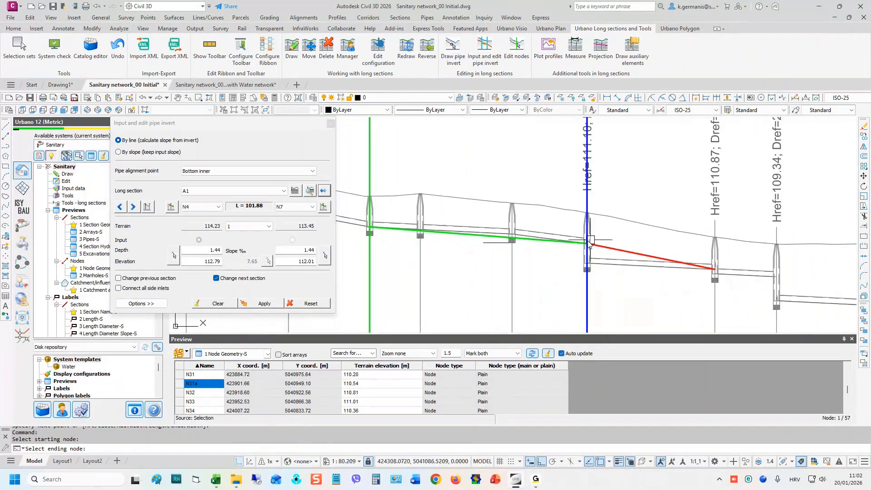
pyautogui.scroll(2, 589, 243)
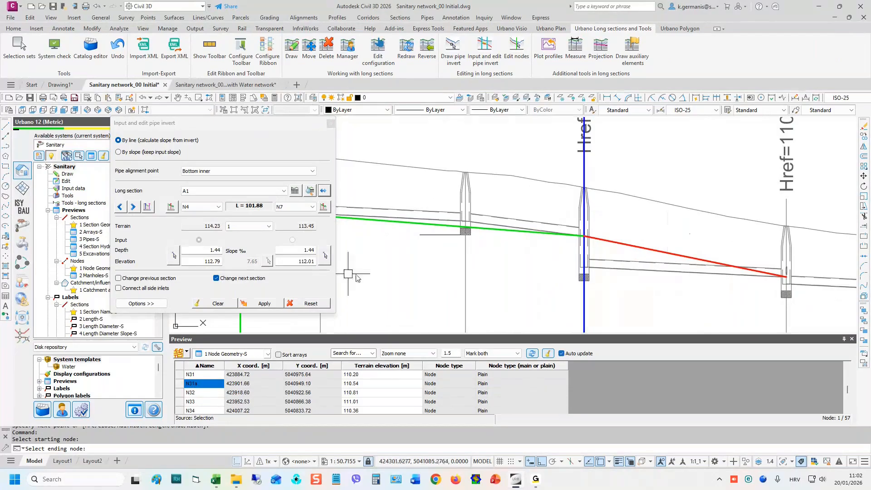
# - Disable changing the next section, graphically lower the N7 invert to depth 1.77 (elevation 111.68), and apply it
pyautogui.click(216, 278)
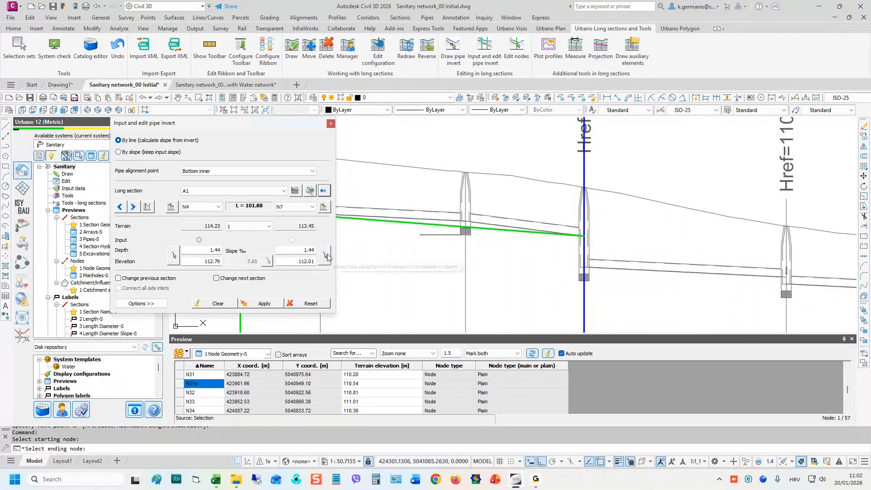
pyautogui.click(325, 256)
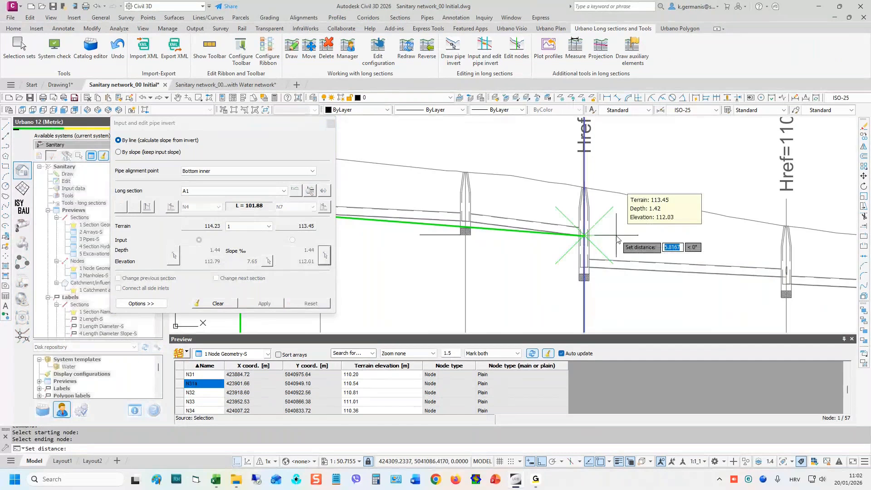
pyautogui.click(604, 241)
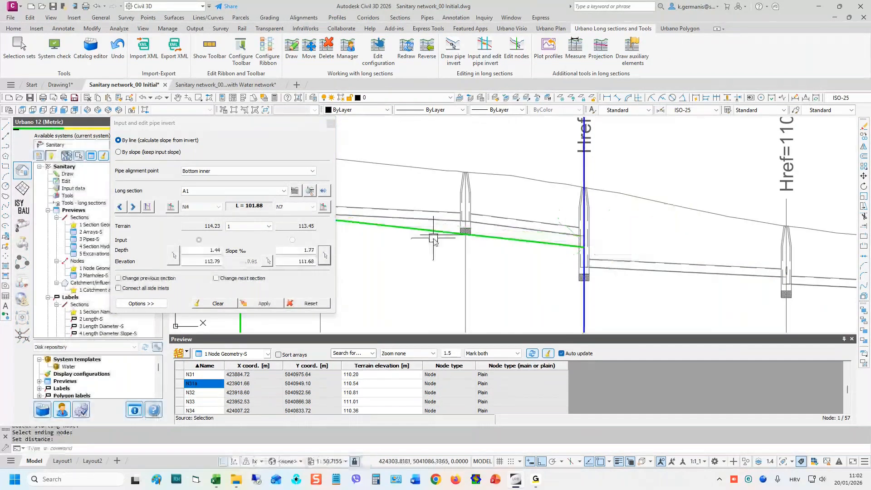
pyautogui.scroll(2, 435, 201)
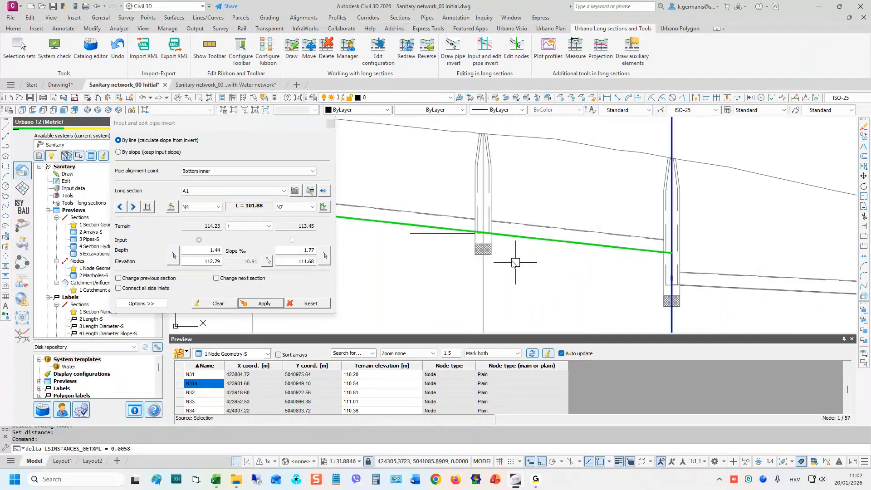
# - Erase the horizontal reference line at manhole N6 and close the pipe invert editor
pyautogui.click(421, 234)
pyautogui.press('Delete')
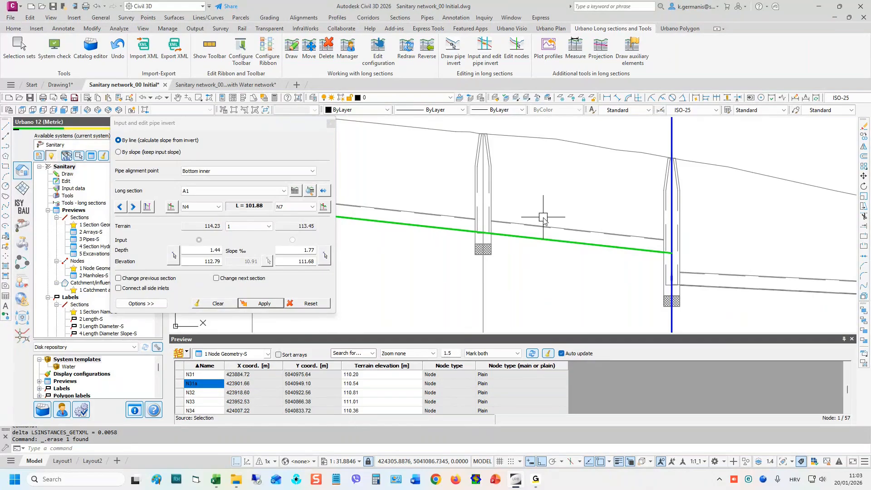
pyautogui.click(331, 123)
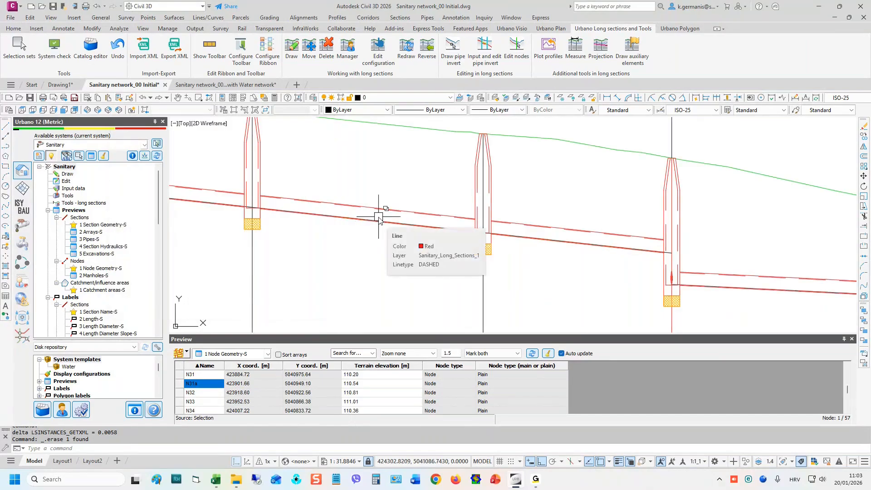
# - Examine the node and section labels in the network plan around nodes N14, N30 and N31
pyautogui.scroll(-6, 462, 185)
pyautogui.scroll(-4, 484, 178)
pyautogui.scroll(-8, 484, 178)
pyautogui.moveTo(438, 195); pyautogui.dragTo(487, 193, button='middle')
pyautogui.press('Escape')
pyautogui.press('Escape')
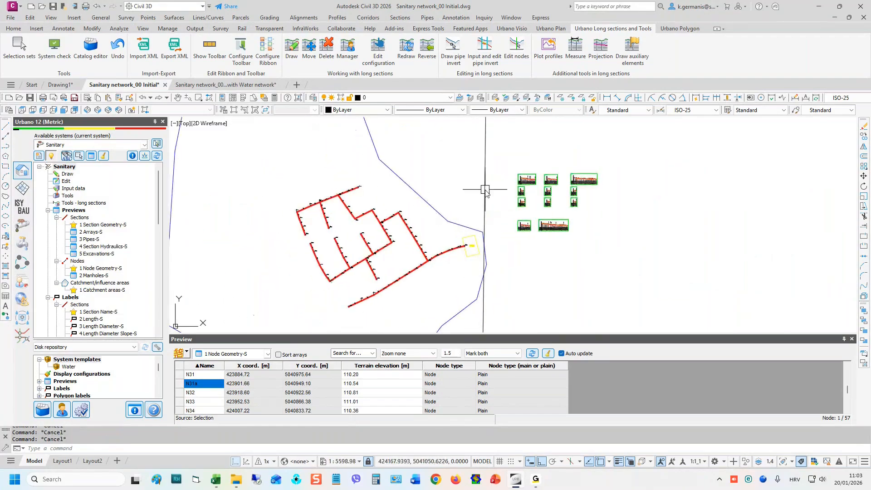
pyautogui.scroll(5, 394, 216)
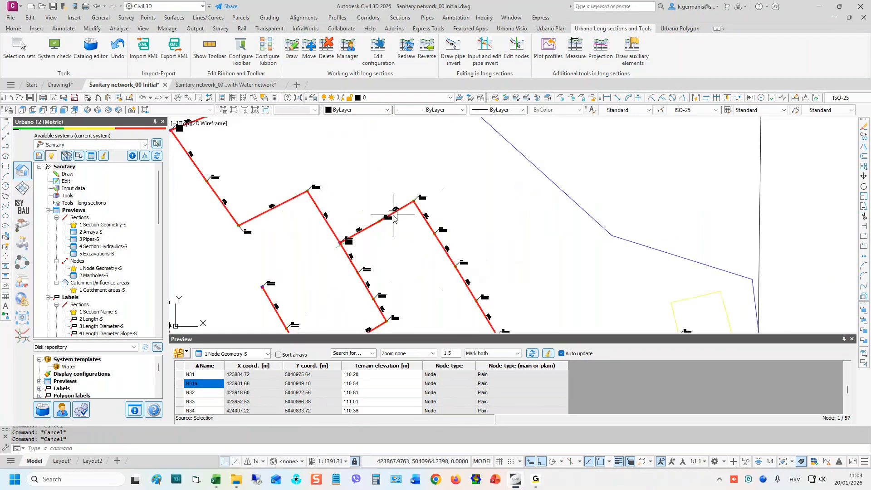
pyautogui.scroll(5, 403, 194)
pyautogui.moveTo(402, 189)
pyautogui.mouseDown(button='middle')
pyautogui.moveTo(456, 206)
pyautogui.moveTo(534, 190)
pyautogui.mouseUp(button='middle')
pyautogui.scroll(2, 485, 231)
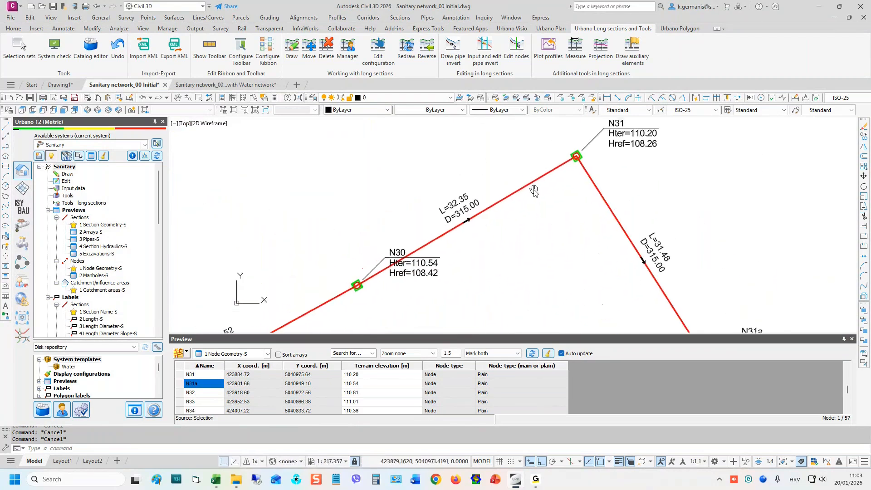
pyautogui.scroll(-2, 474, 229)
pyautogui.moveTo(458, 249)
pyautogui.mouseDown(button='middle')
pyautogui.moveTo(455, 232)
pyautogui.moveTo(473, 218)
pyautogui.mouseUp(button='middle')
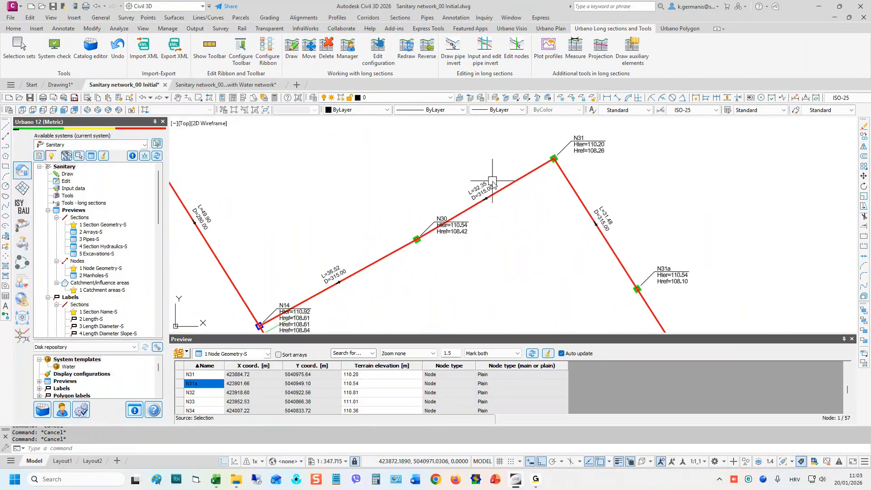
pyautogui.scroll(1, 493, 183)
pyautogui.scroll(1, 491, 186)
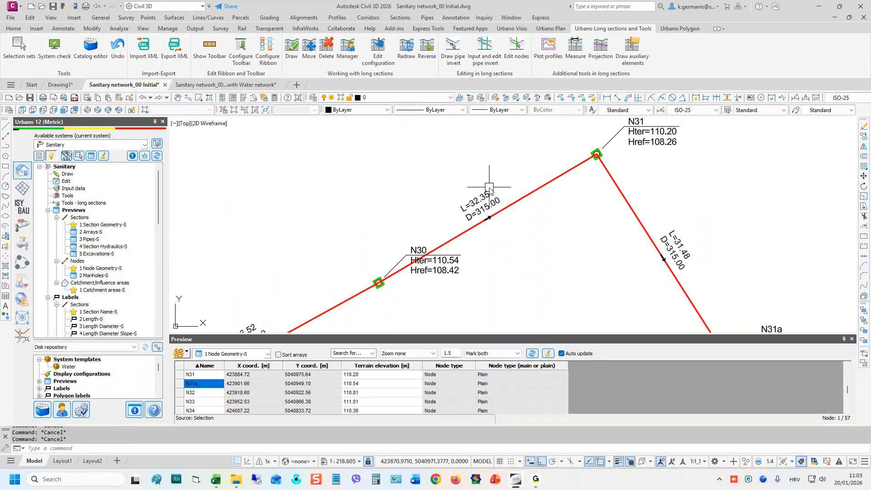
# - Edit the section label 3 Length Diameter-S, giving the nominal diameter the prefix DN and a precision of 0
pyautogui.moveTo(157, 204); pyautogui.dragTo(158, 238)
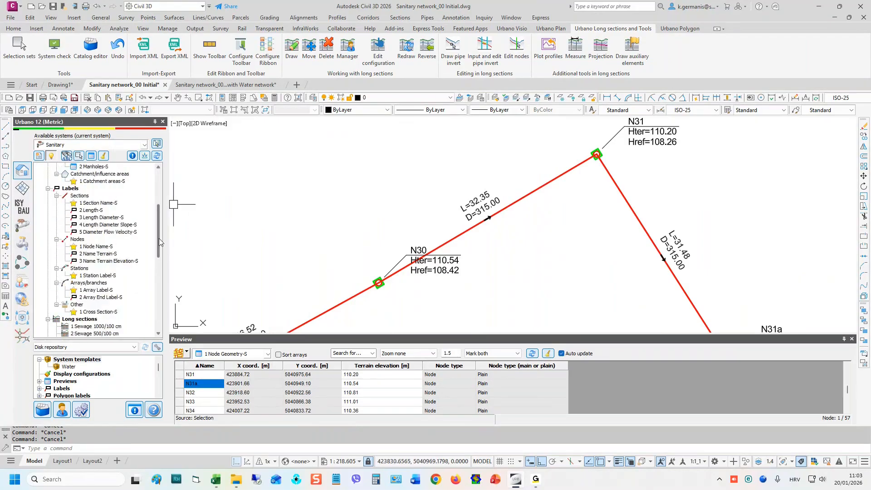
pyautogui.doubleClick(512, 243)
pyautogui.press('Escape')
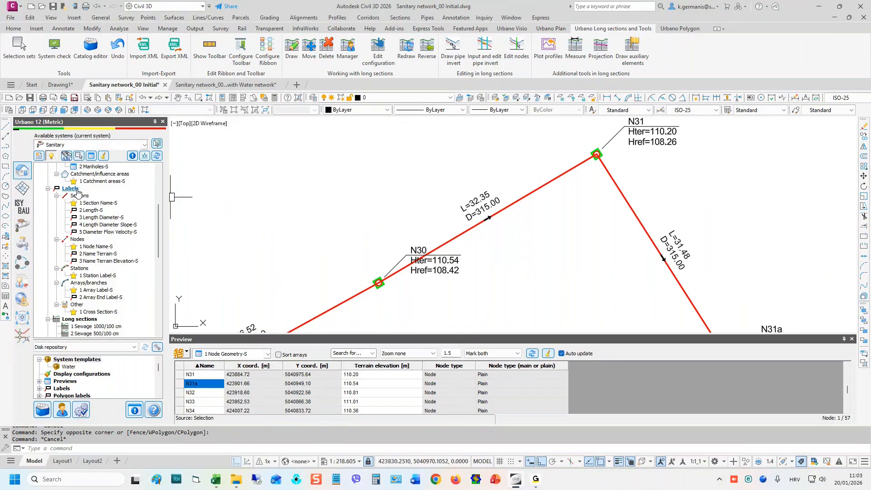
pyautogui.rightClick(105, 218)
pyautogui.click(151, 223)
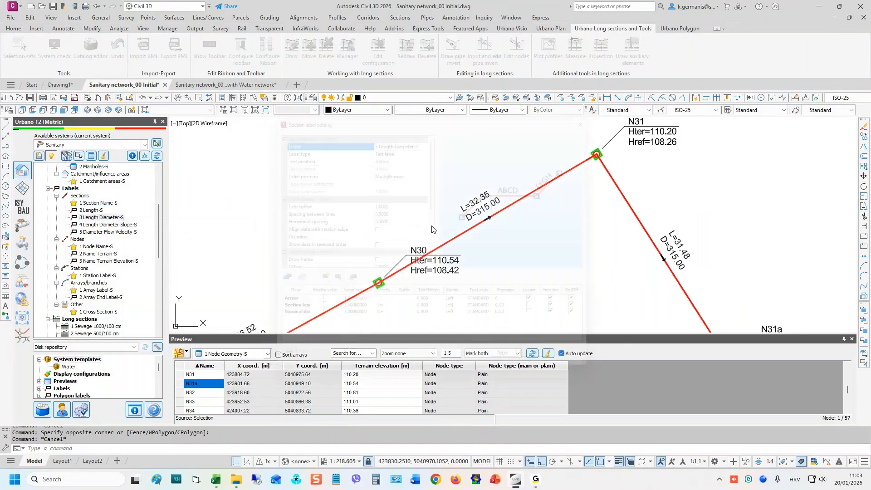
pyautogui.click(304, 324)
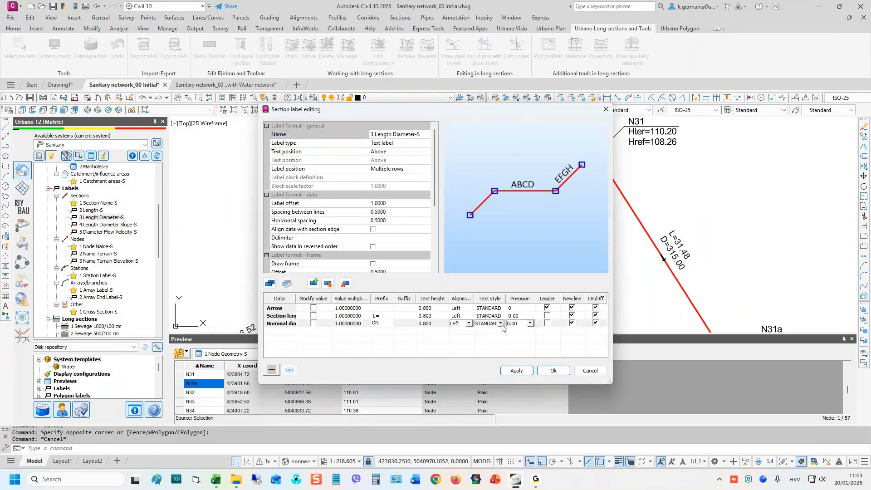
pyautogui.click(529, 324)
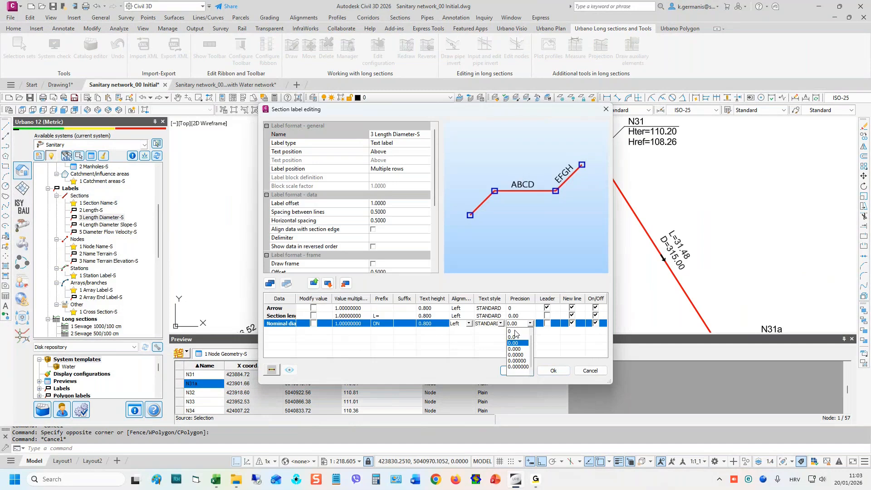
pyautogui.click(515, 331)
# - Set the text height to 1.2 for the label's arrow, section length and nominal diameter, then apply and save the label
pyautogui.click(437, 307)
pyautogui.write('1.2')
pyautogui.click(433, 317)
pyautogui.write('1.2')
pyautogui.click(436, 323)
pyautogui.write('1.2')
pyautogui.click(524, 371)
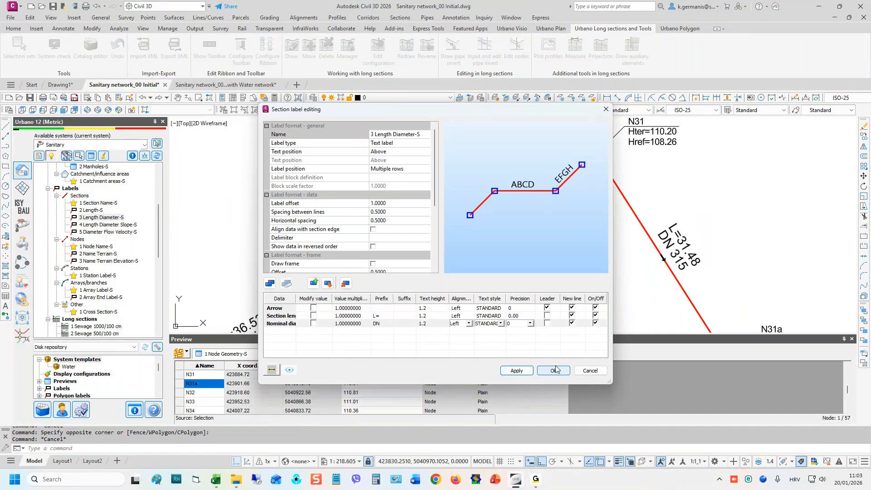
pyautogui.moveTo(558, 113); pyautogui.dragTo(354, 11)
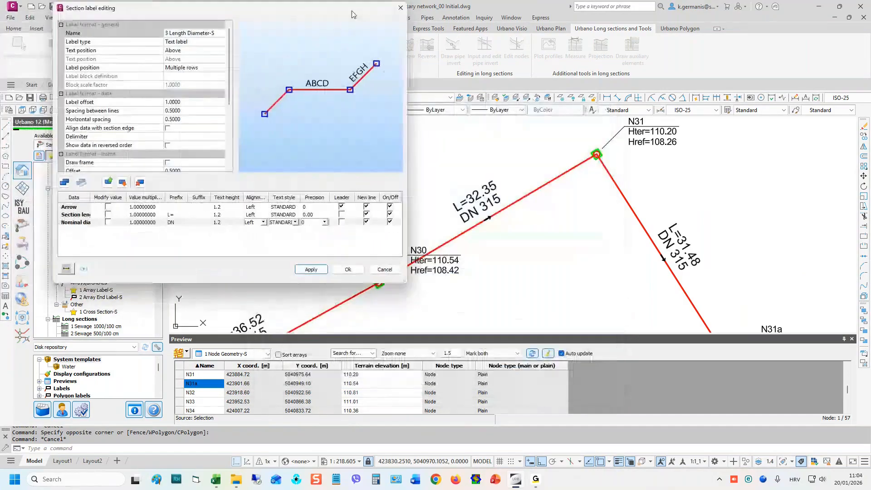
pyautogui.click(348, 270)
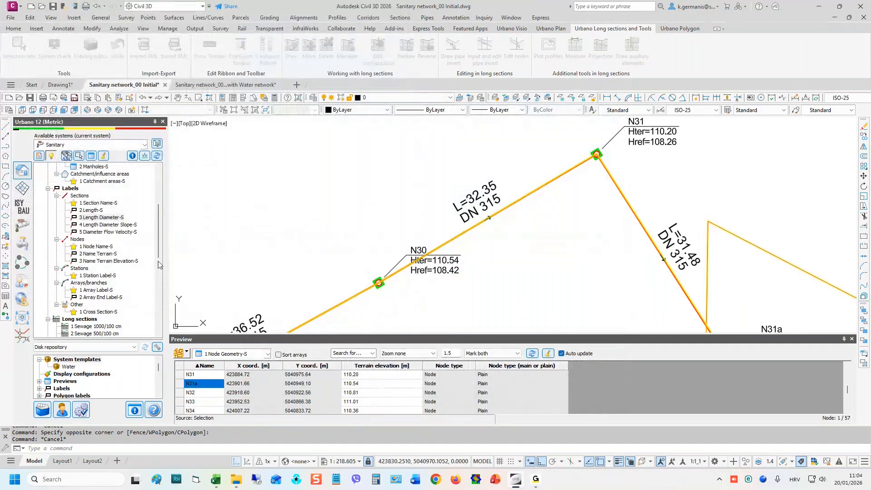
# - Edit the node label 3 Name Terrain Elevation-S, setting the text height of name, terrain elevation and reference point elevation to 1.2
pyautogui.click(126, 261)
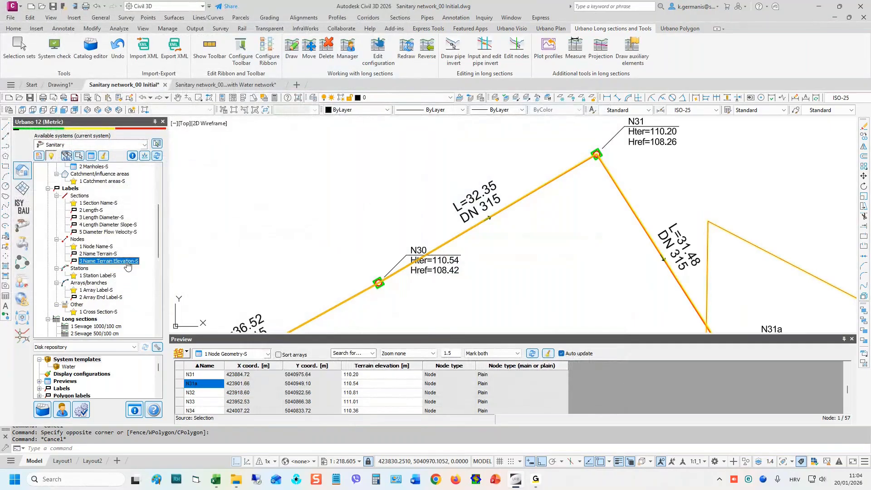
pyautogui.rightClick(128, 263)
pyautogui.click(185, 269)
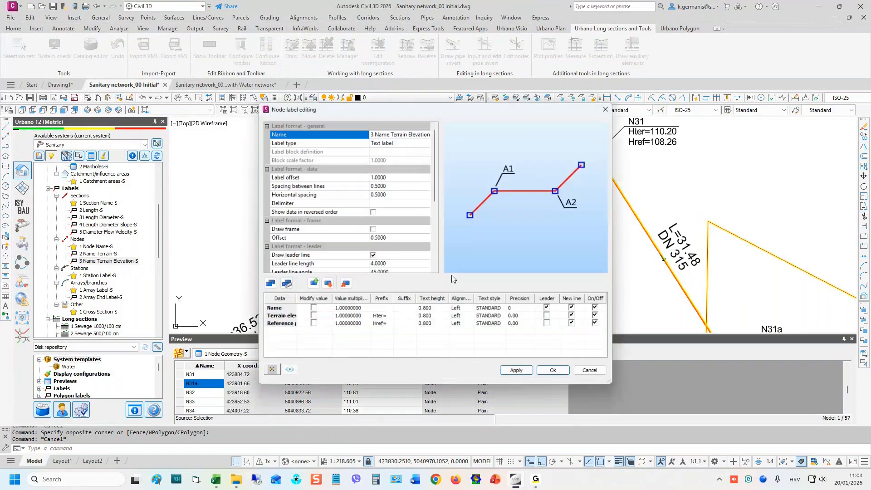
pyautogui.click(433, 323)
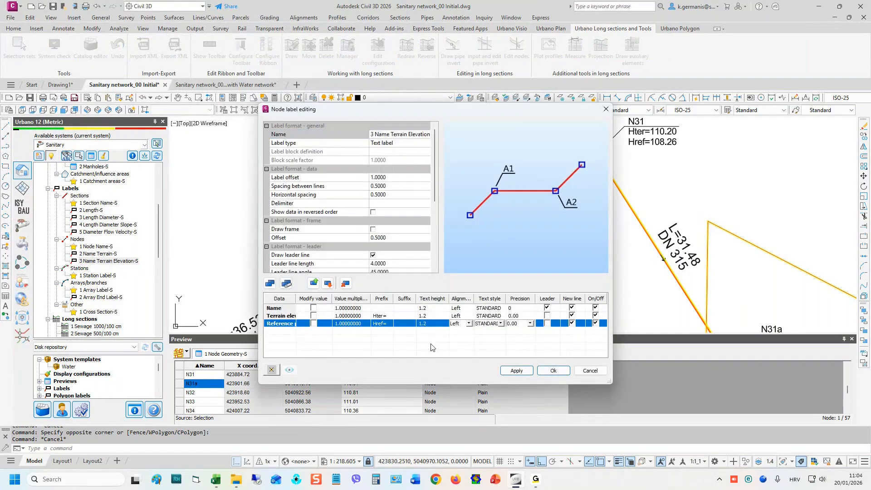
pyautogui.moveTo(478, 114); pyautogui.dragTo(638, 61)
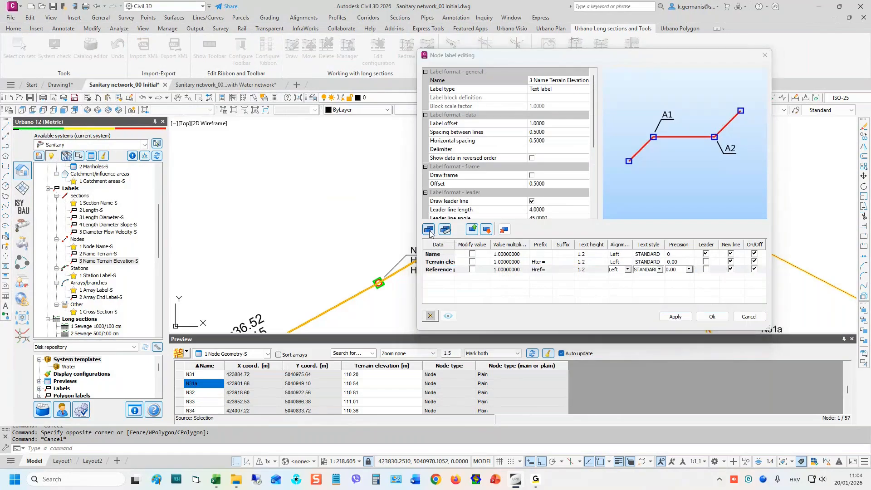
# - Add the Manhole name data to the node label, found by searching for MANHOLE, and save the label
pyautogui.click(429, 230)
pyautogui.moveTo(527, 81); pyautogui.dragTo(412, 137)
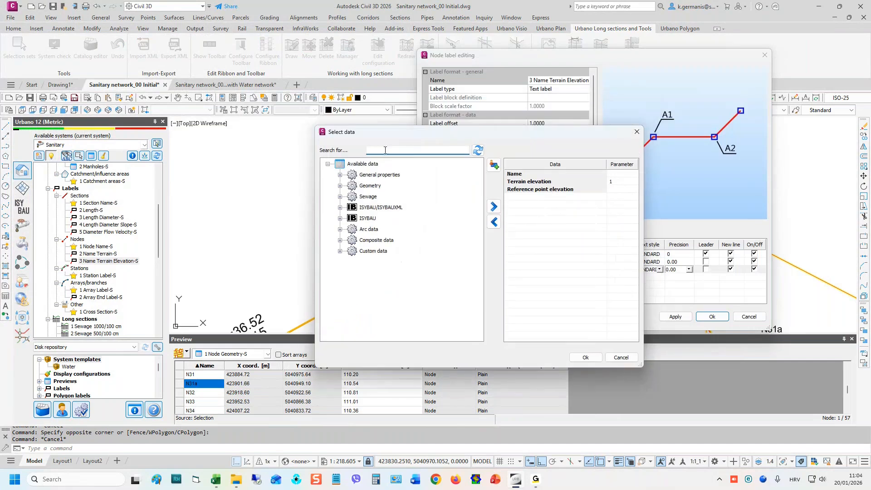
pyautogui.write('MANHOLE')
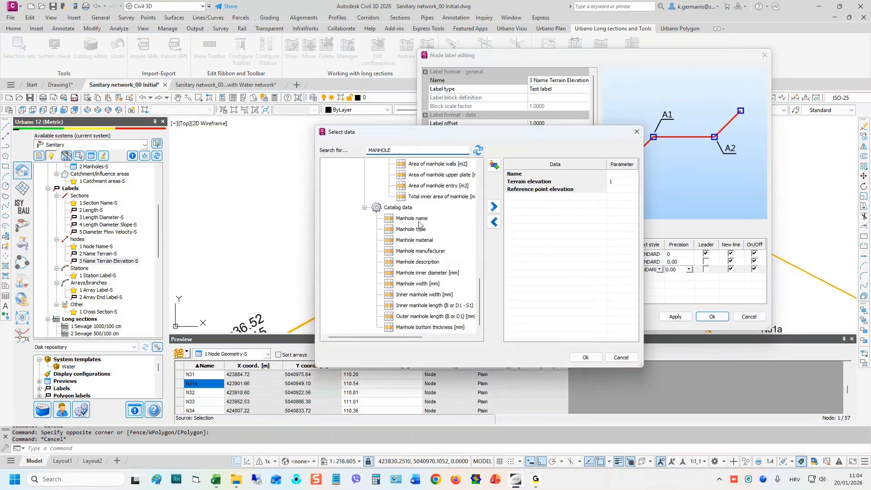
pyautogui.doubleClick(418, 221)
pyautogui.click(584, 357)
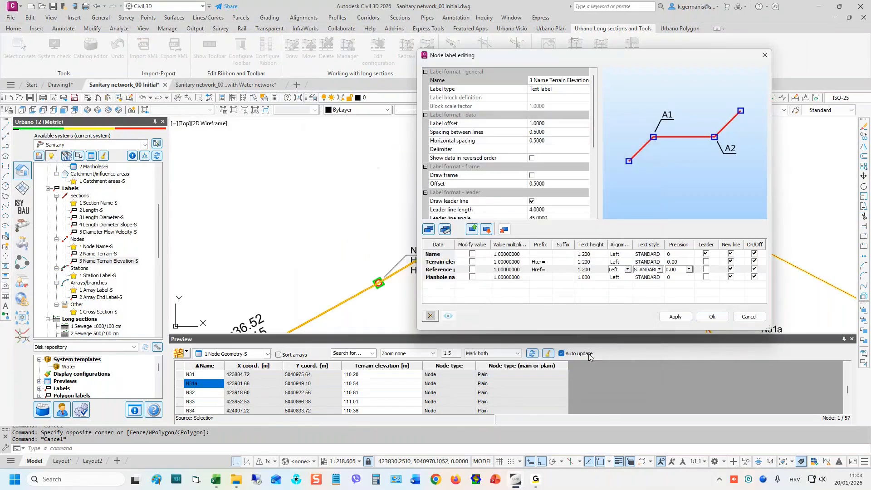
pyautogui.click(711, 315)
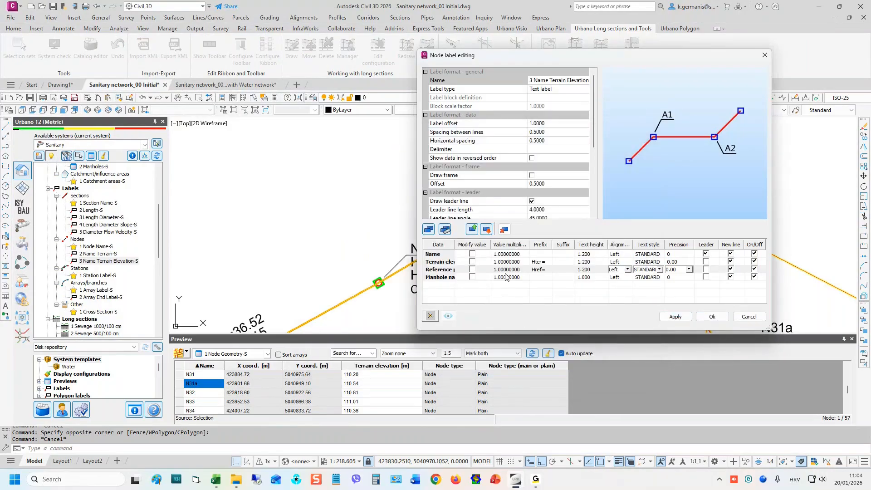
pyautogui.click(711, 316)
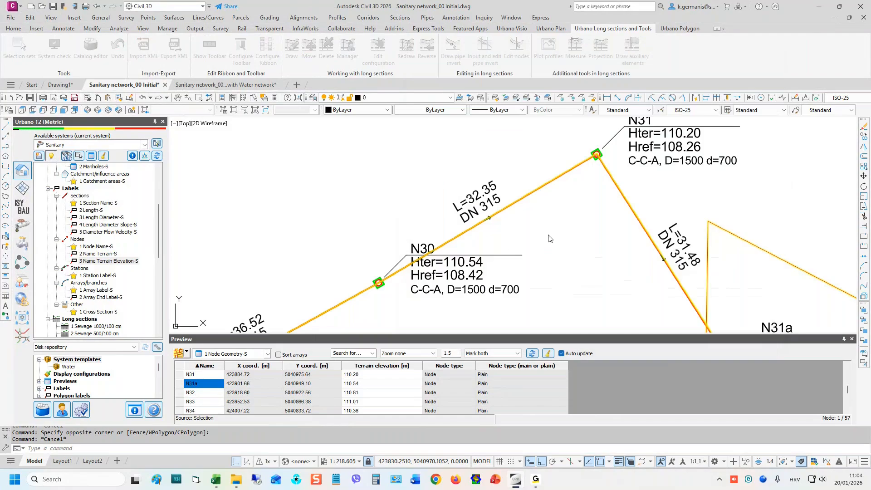
# - Move the labels of nodes N14 and N30 together up and slightly left, clear of the pipes
pyautogui.scroll(-4, 501, 243)
pyautogui.scroll(2, 493, 257)
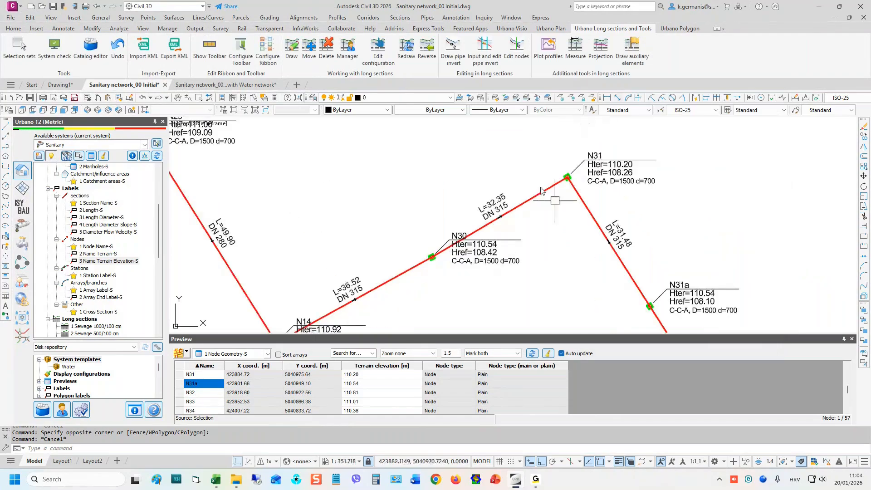
pyautogui.scroll(-2, 541, 190)
pyautogui.click(550, 28)
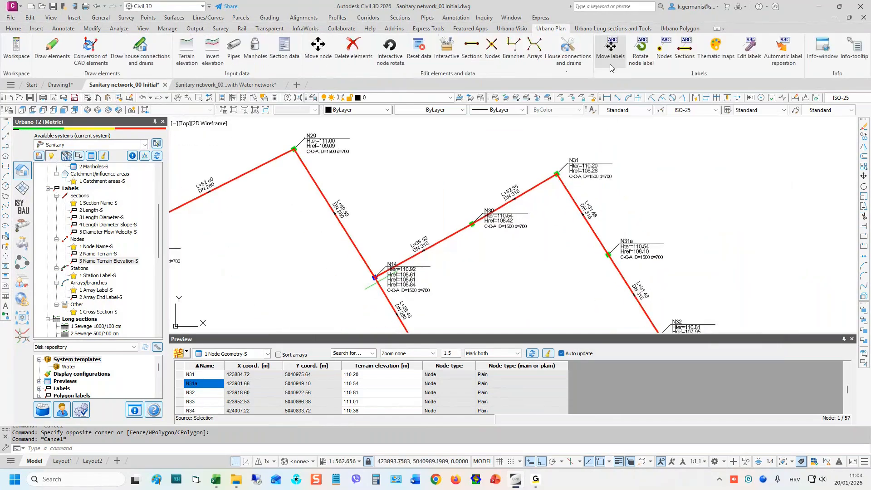
pyautogui.click(611, 50)
pyautogui.click(405, 290)
pyautogui.click(514, 226)
pyautogui.rightClick(514, 227)
pyautogui.click(485, 245)
pyautogui.click(465, 207)
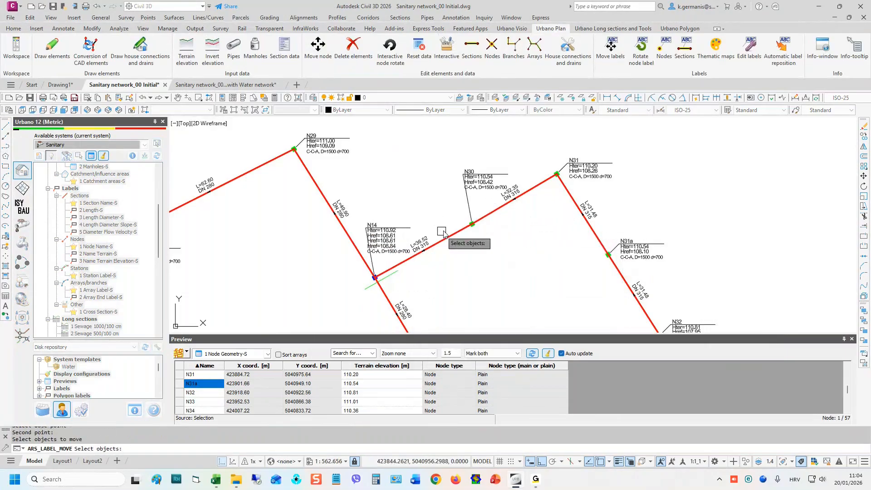
# - Move the N14 node label to the free area left of its node and end the label move
pyautogui.click(388, 240)
pyautogui.rightClick(388, 240)
pyautogui.click(382, 239)
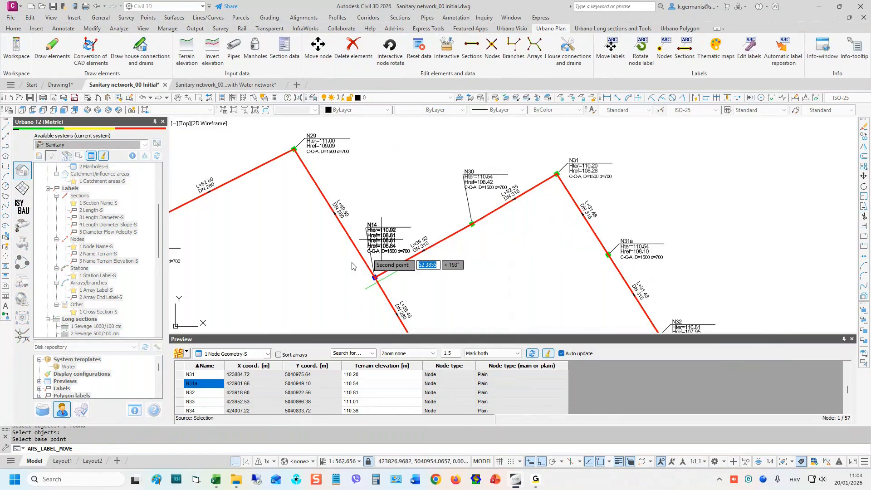
pyautogui.click(326, 271)
pyautogui.scroll(-4, 428, 218)
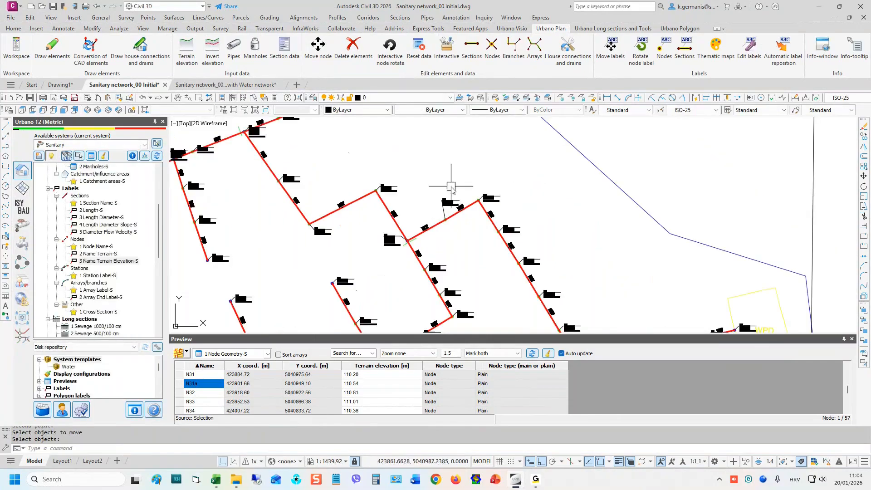
pyautogui.press('Escape')
pyautogui.press('Escape')
# - Save the drawing with the whole sanitary network in view
pyautogui.scroll(-4, 451, 187)
pyautogui.moveTo(503, 235)
pyautogui.mouseDown(button='middle')
pyautogui.moveTo(467, 210)
pyautogui.moveTo(464, 186)
pyautogui.moveTo(453, 183)
pyautogui.mouseUp(button='middle')
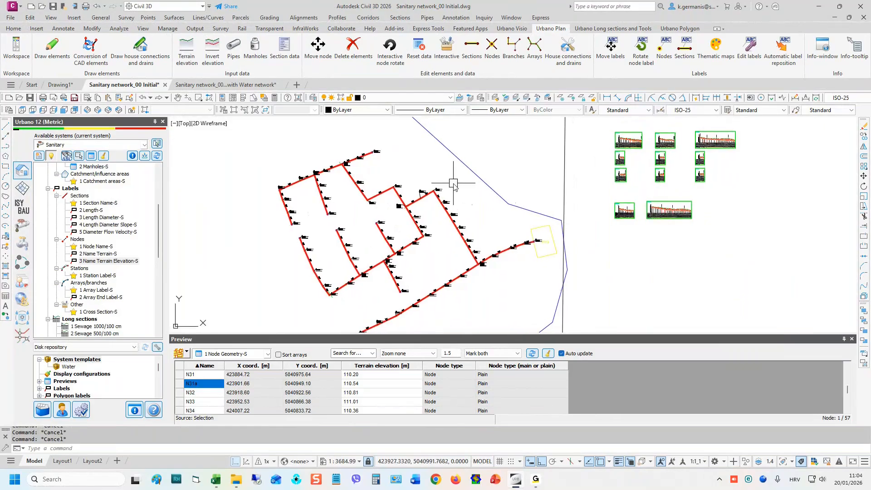
pyautogui.hotkey('ctrl', 's')
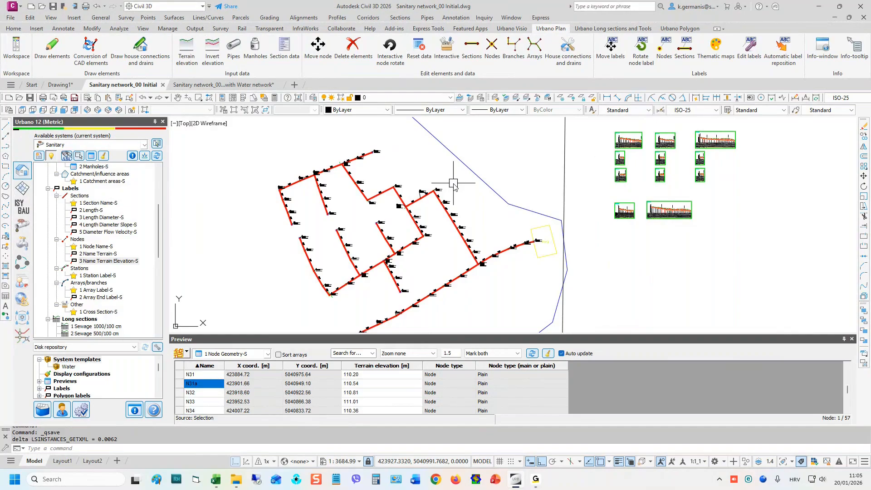
pyautogui.press('Escape')
pyautogui.press('Escape')
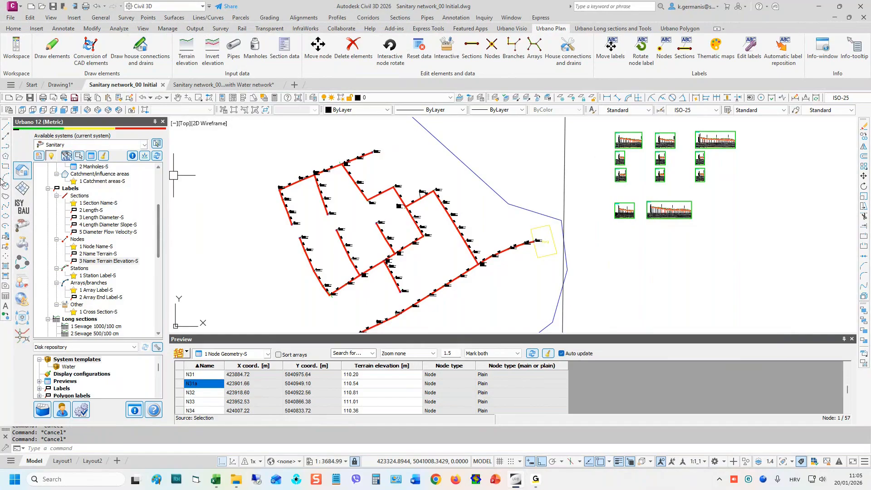
# - Close the node geometry preview table
pyautogui.moveTo(471, 232); pyautogui.dragTo(491, 221, button='middle')
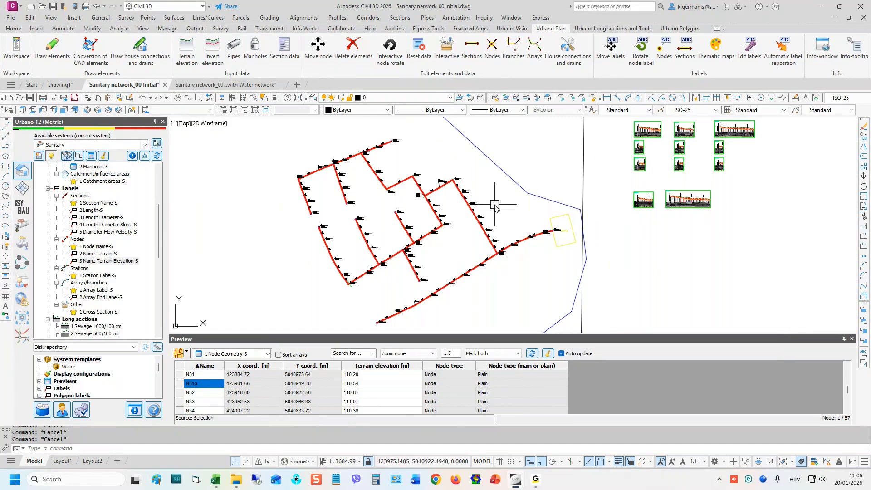
pyautogui.click(851, 339)
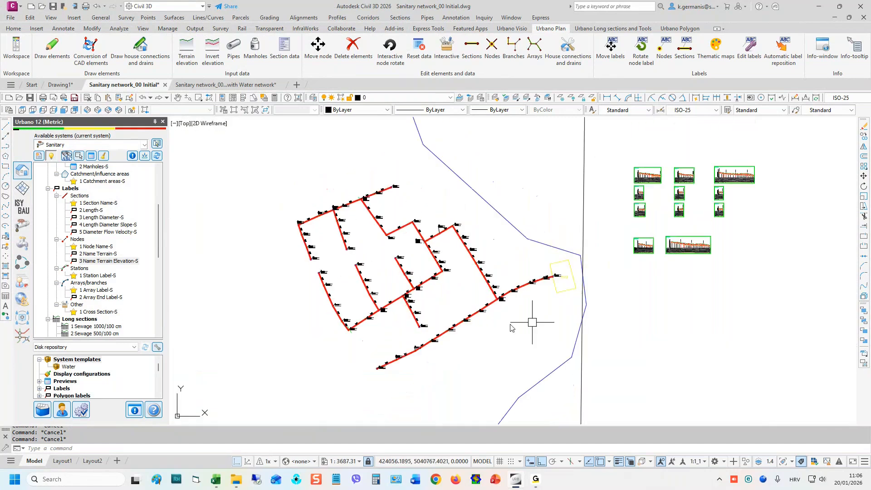
# - Examine the available system templates, the Sanitary system's options and its configuration tree down to the thematic maps
pyautogui.scroll(5, 101, 213)
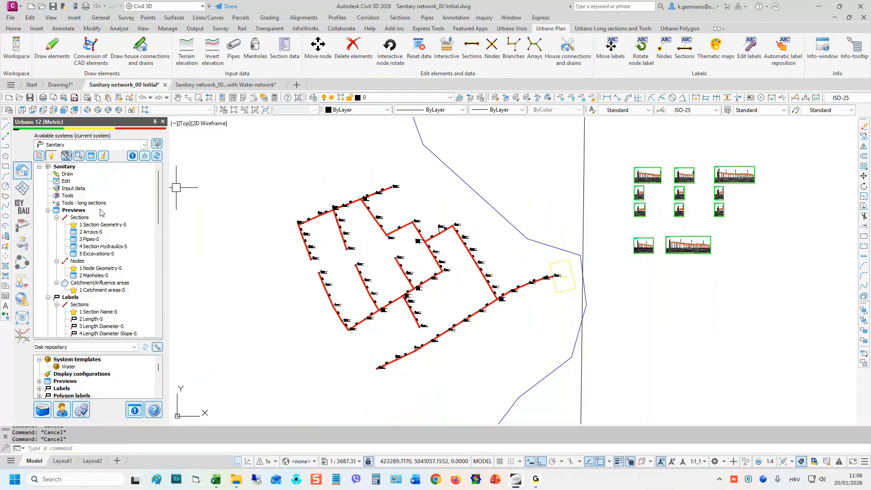
pyautogui.click(40, 157)
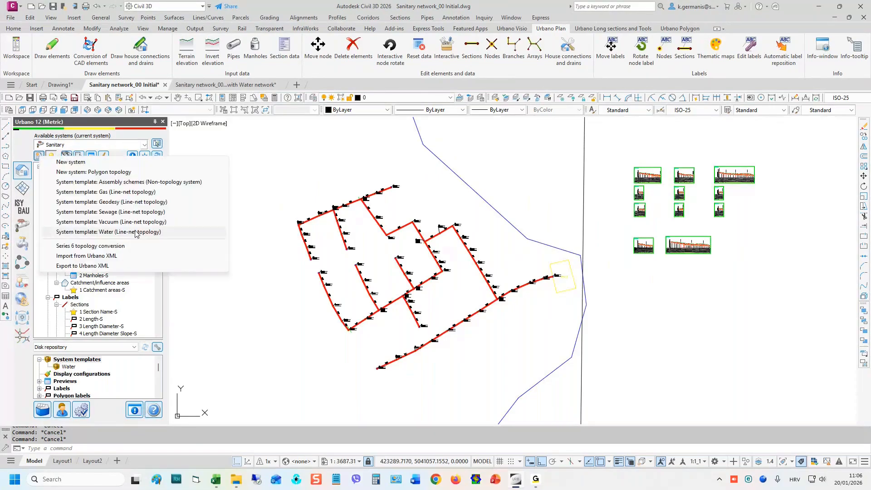
pyautogui.click(135, 232)
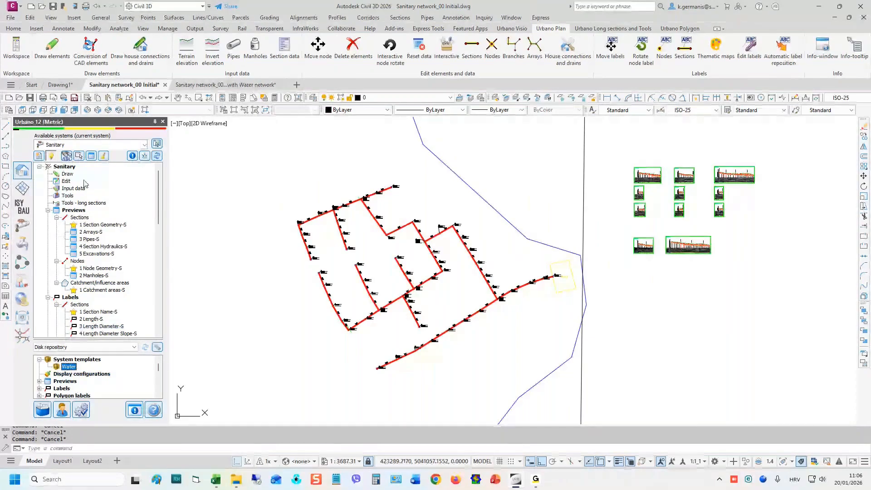
pyautogui.click(66, 167)
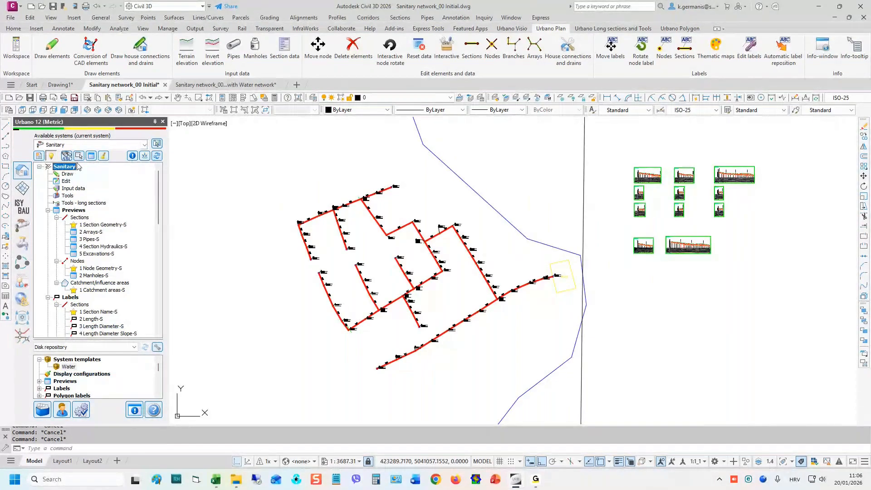
pyautogui.rightClick(73, 167)
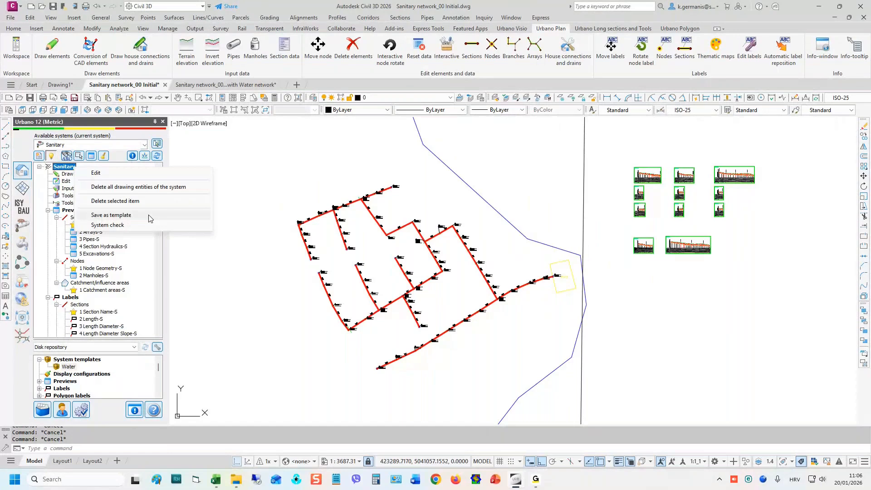
pyautogui.click(136, 241)
pyautogui.scroll(-1, 121, 247)
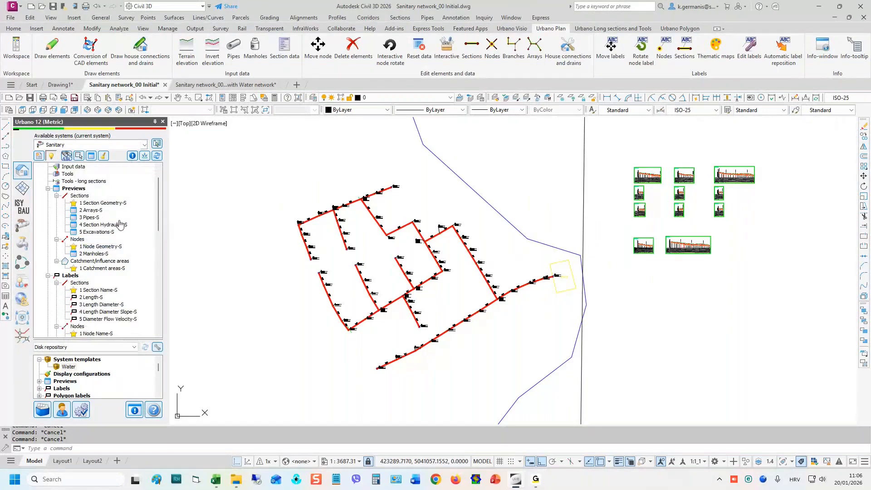
pyautogui.scroll(-8, 113, 232)
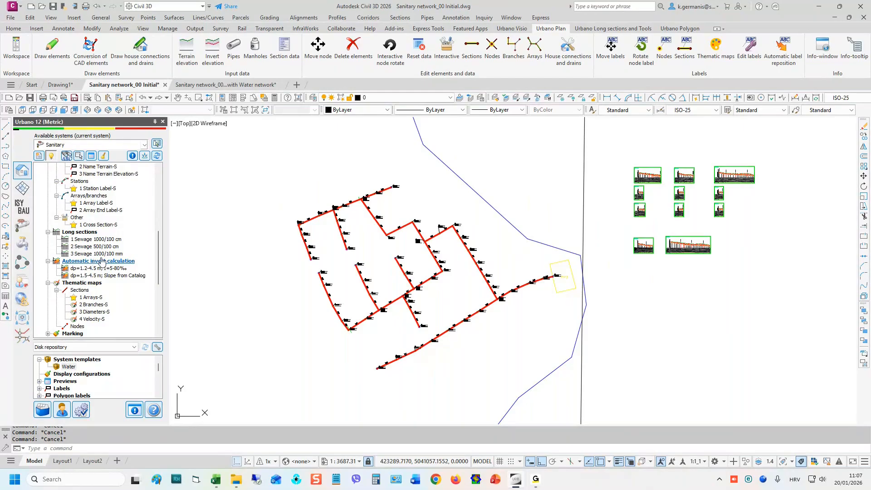
# - Create a new system based on the Water template from the disk repository, using default layer names
pyautogui.click(70, 367)
pyautogui.rightClick(74, 368)
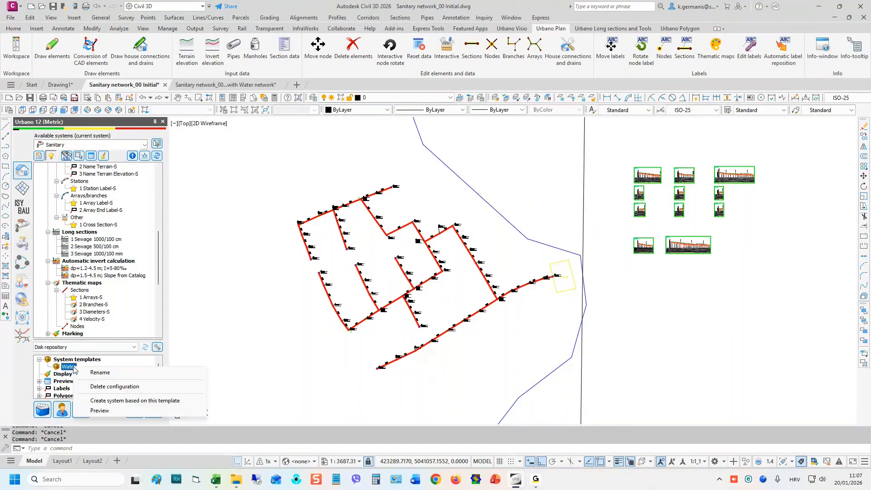
pyautogui.click(136, 400)
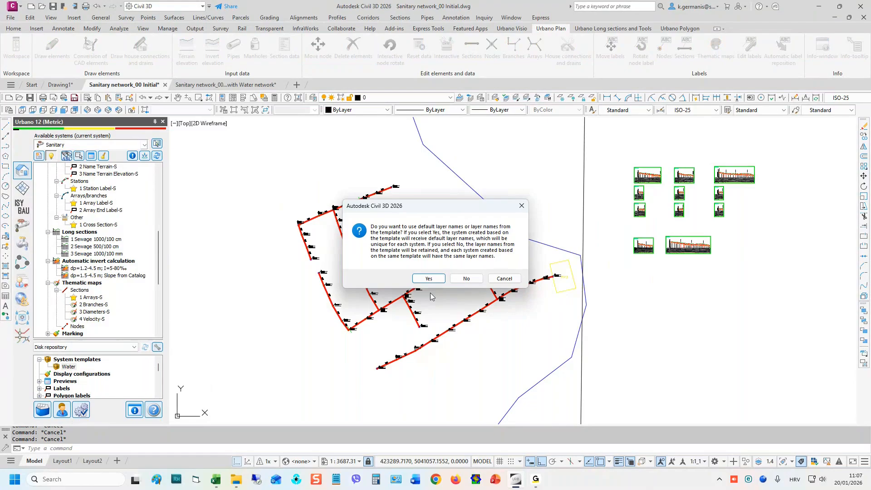
pyautogui.click(442, 279)
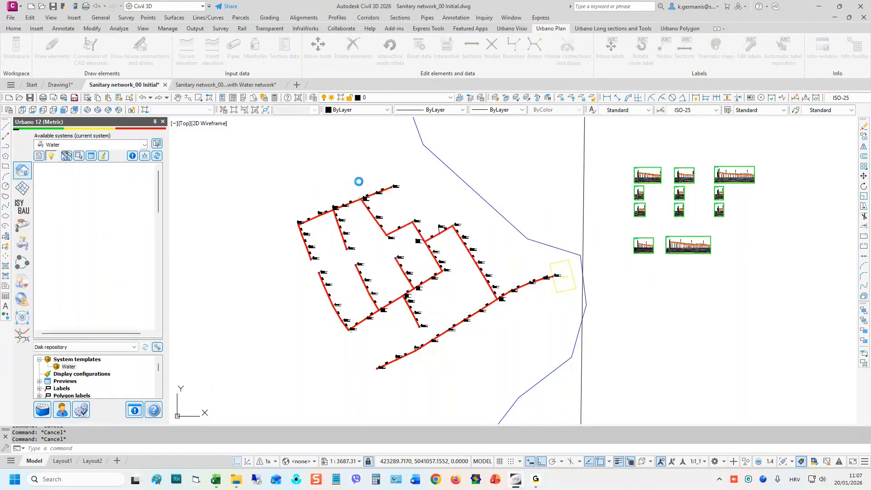
pyautogui.click(357, 179)
pyautogui.click(73, 168)
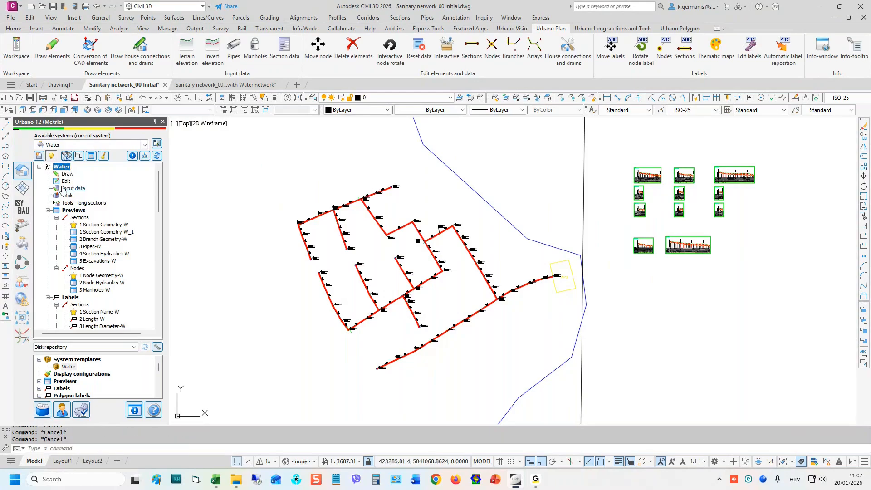
# - Check that Water is the current system and examine its configuration tree from the input data down to Import
pyautogui.click(109, 146)
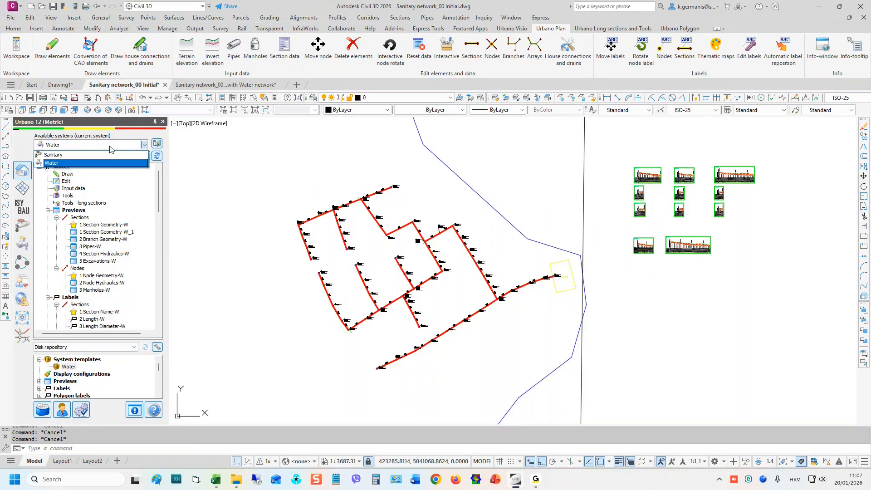
pyautogui.click(53, 162)
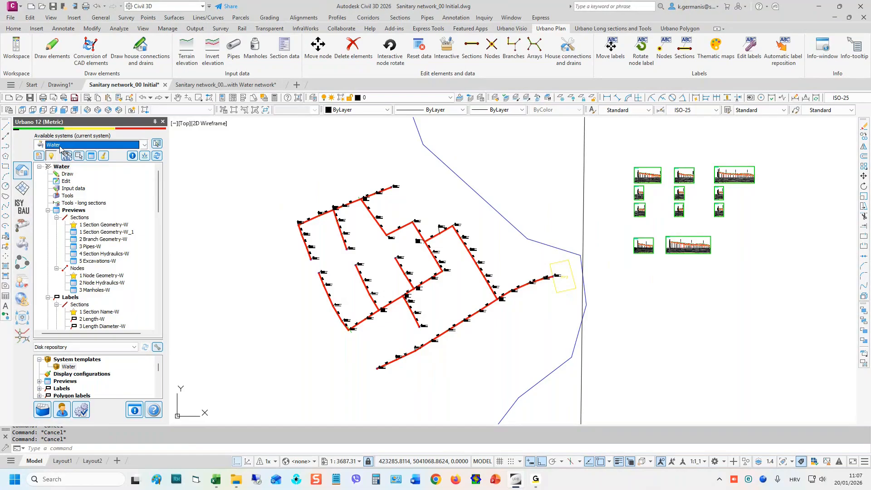
pyautogui.click(65, 149)
pyautogui.click(71, 149)
pyautogui.click(76, 189)
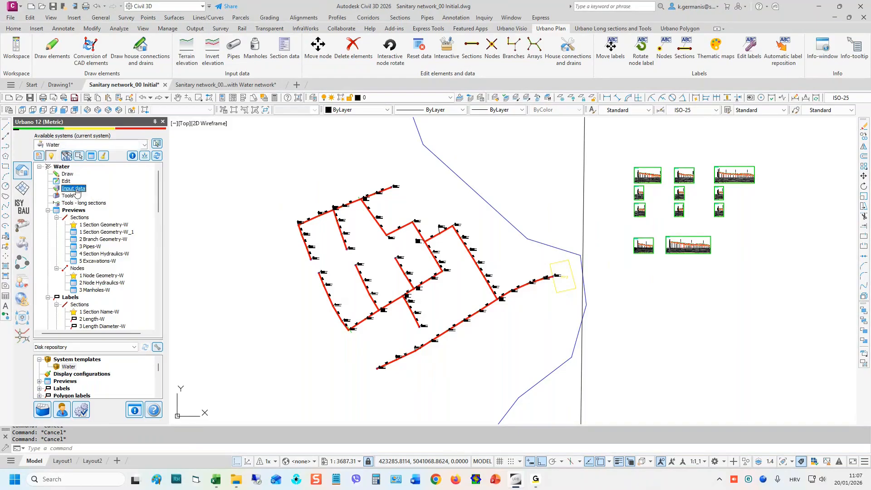
pyautogui.scroll(-12, 131, 226)
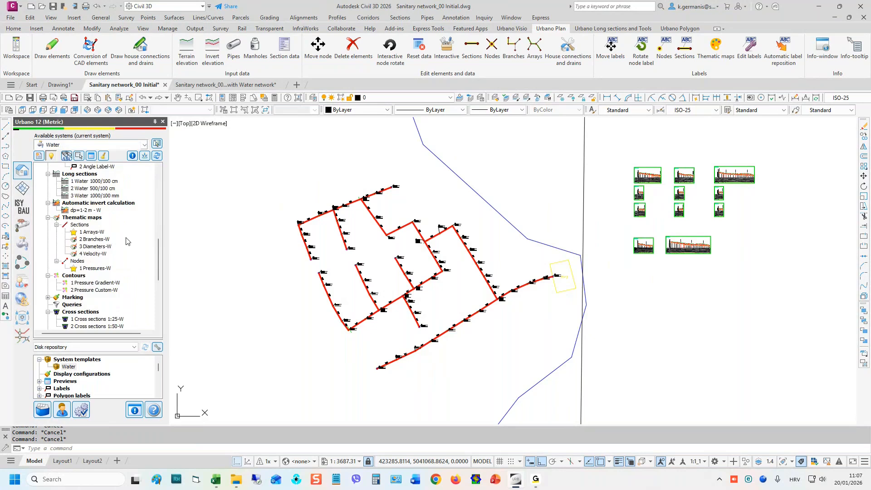
pyautogui.scroll(-3, 130, 236)
pyautogui.click(78, 261)
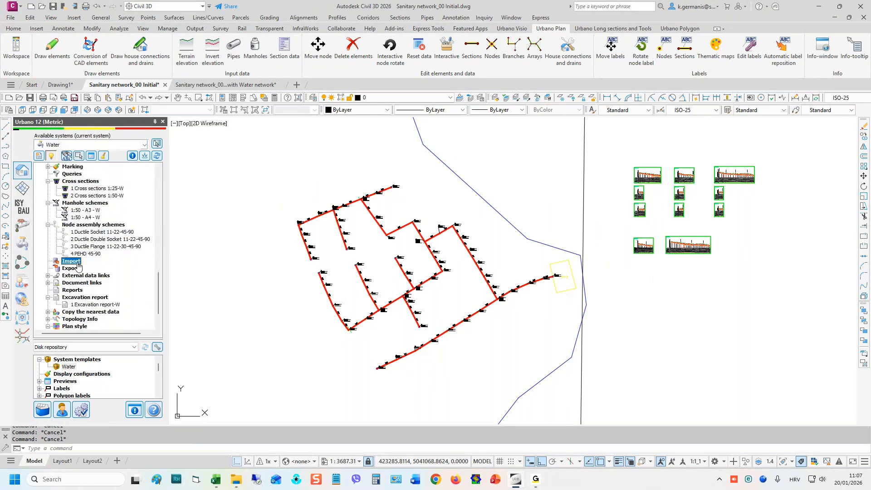
# - Create a new SHP import configuration for the Water system and place the Water_SHP folder window beside it
pyautogui.rightClick(78, 263)
pyautogui.click(145, 282)
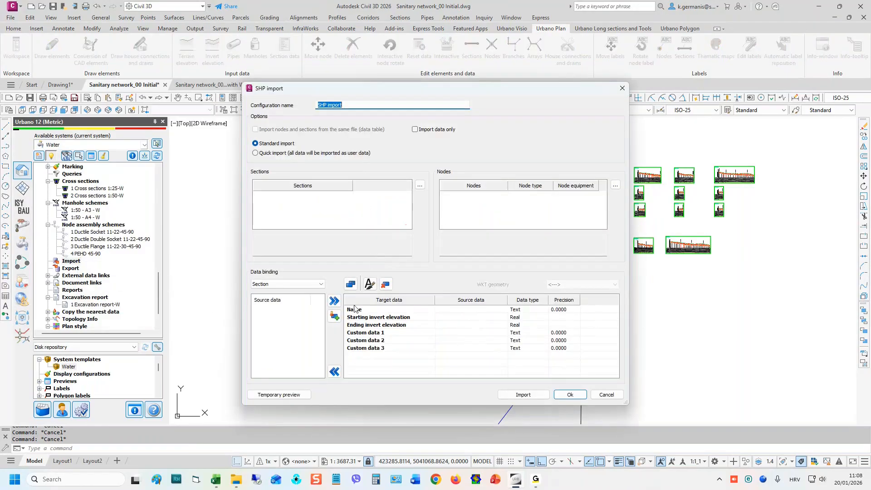
pyautogui.click(242, 487)
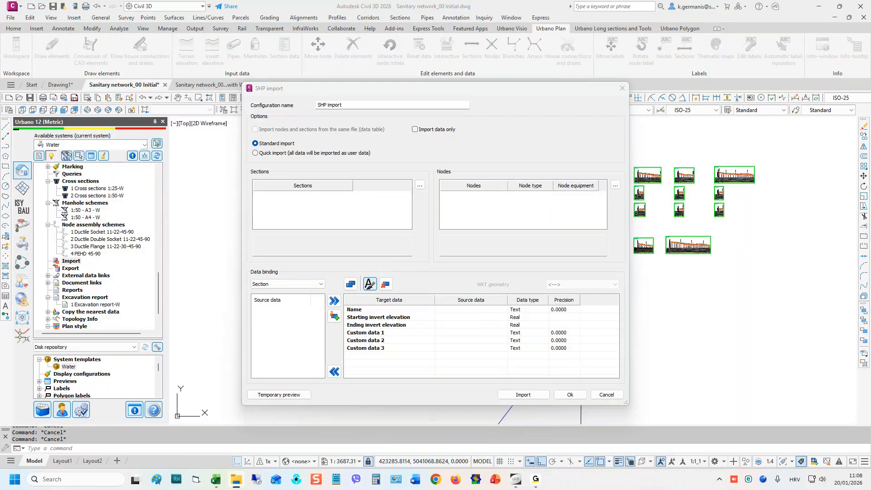
pyautogui.moveTo(375, 93); pyautogui.dragTo(221, 48)
pyautogui.moveTo(870, 18); pyautogui.dragTo(746, 117)
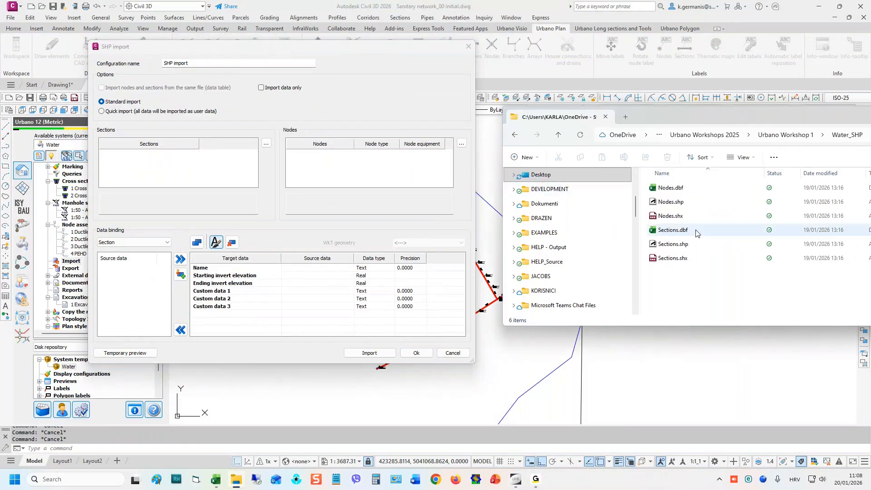
# - Load Sections.shp as the sections source and Nodes.shp as the nodes source of the SHP import
pyautogui.click(660, 245)
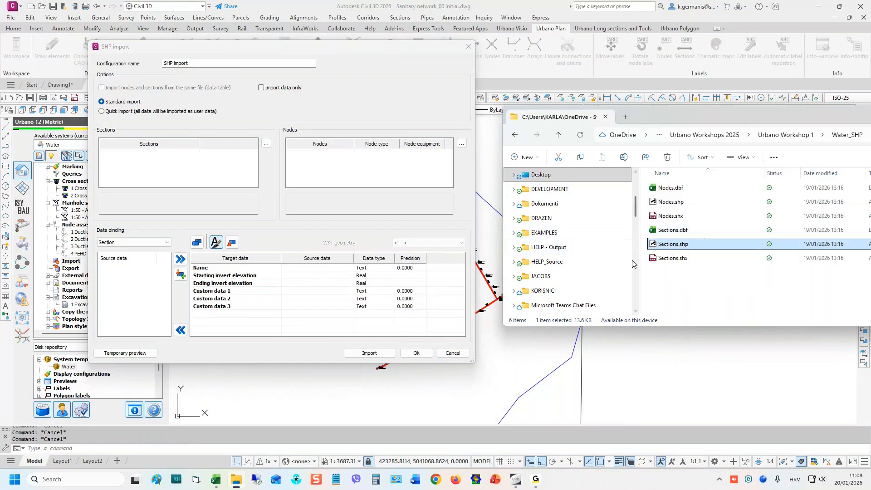
pyautogui.moveTo(687, 251); pyautogui.dragTo(154, 164)
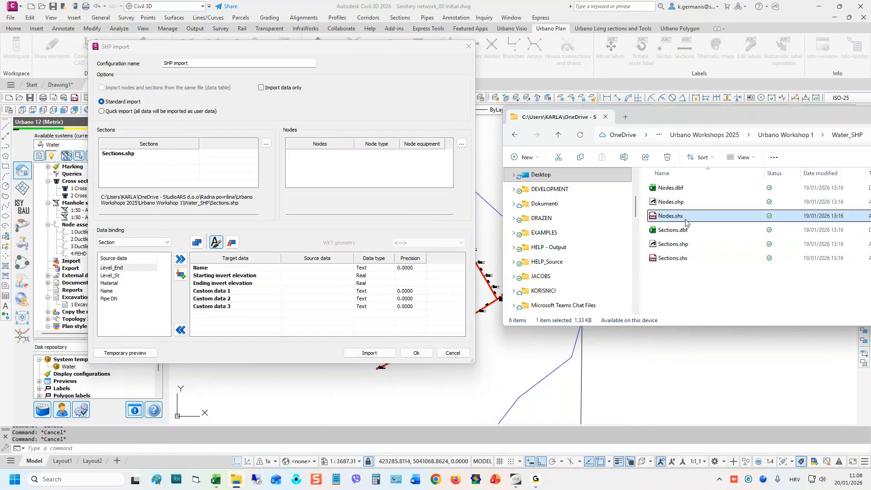
pyautogui.click(690, 203)
pyautogui.moveTo(694, 208); pyautogui.dragTo(328, 163)
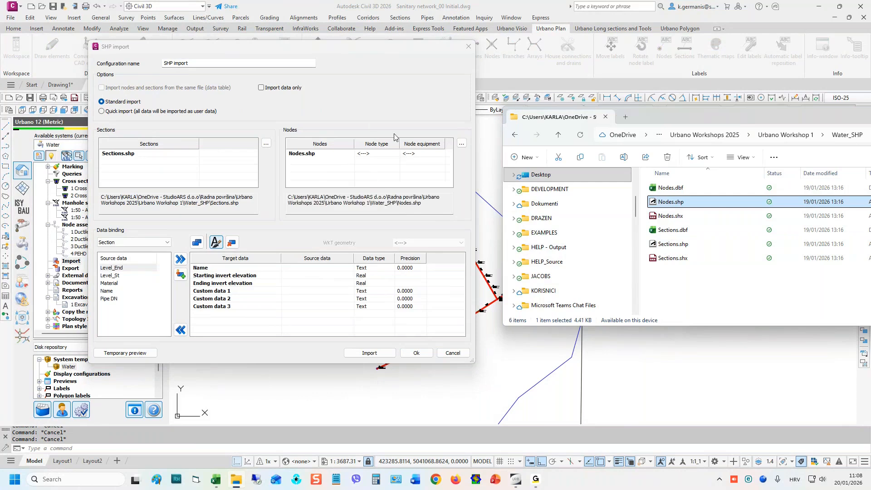
pyautogui.click(345, 46)
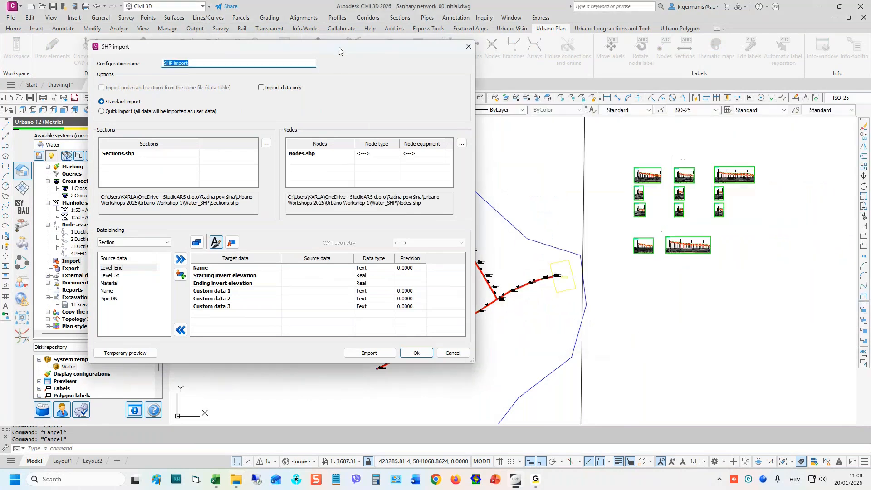
pyautogui.moveTo(345, 46); pyautogui.dragTo(505, 79)
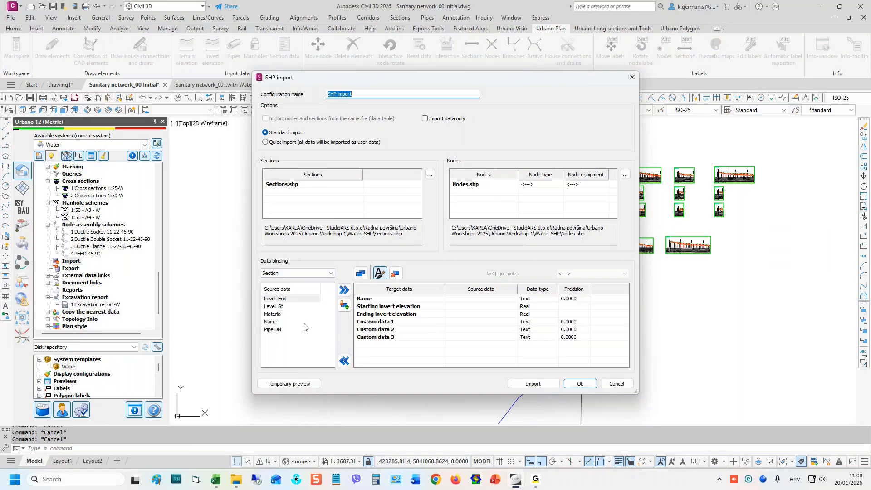
# - Bind the section source data Name to Name, Level_St to Starting invert elevation and Level_End to Ending invert elevation
pyautogui.moveTo(278, 298); pyautogui.dragTo(279, 332)
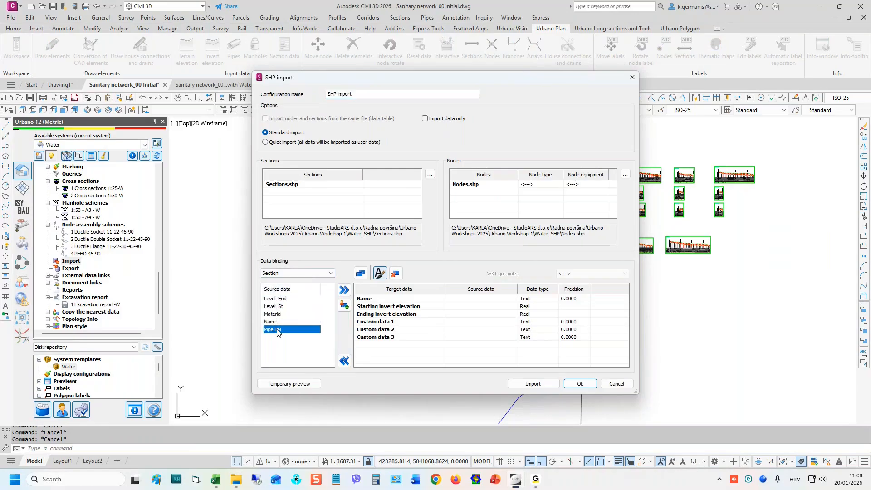
pyautogui.click(275, 323)
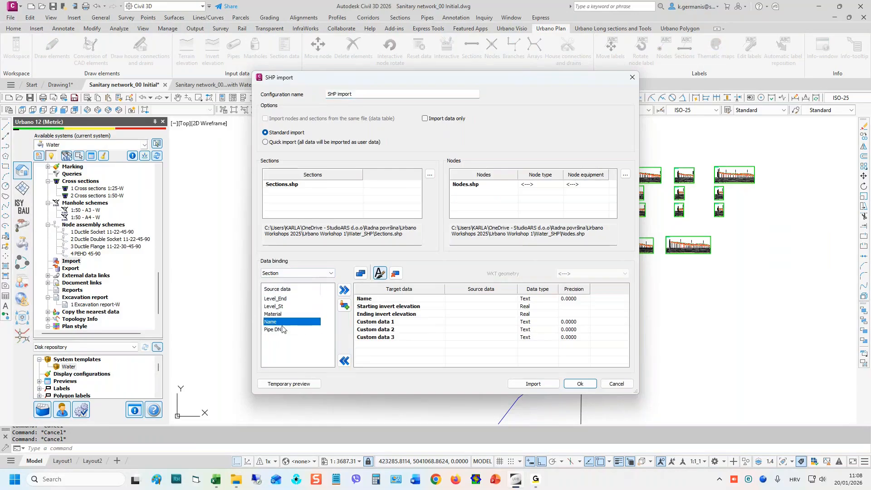
pyautogui.click(383, 299)
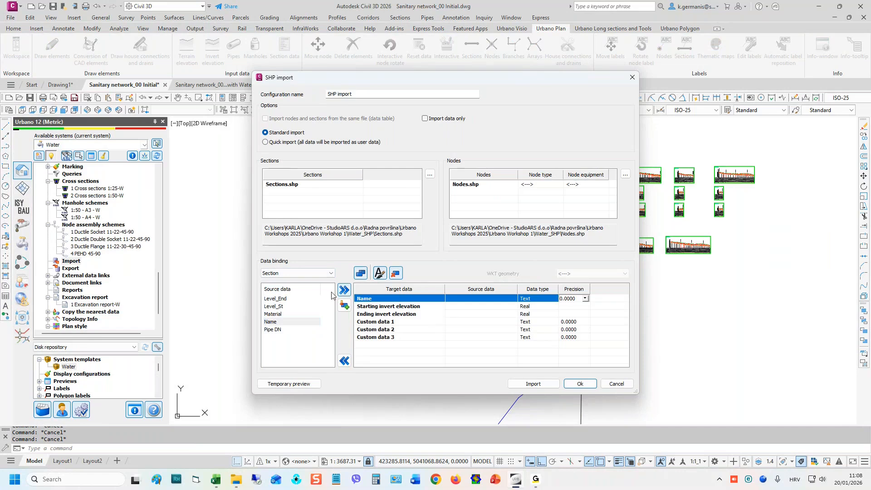
pyautogui.click(345, 292)
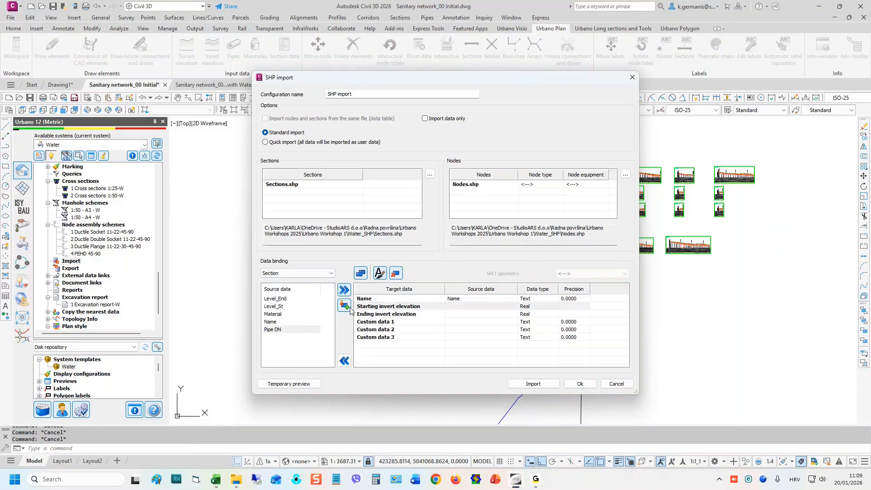
pyautogui.click(280, 307)
pyautogui.click(392, 306)
pyautogui.click(346, 294)
pyautogui.click(282, 299)
pyautogui.click(385, 314)
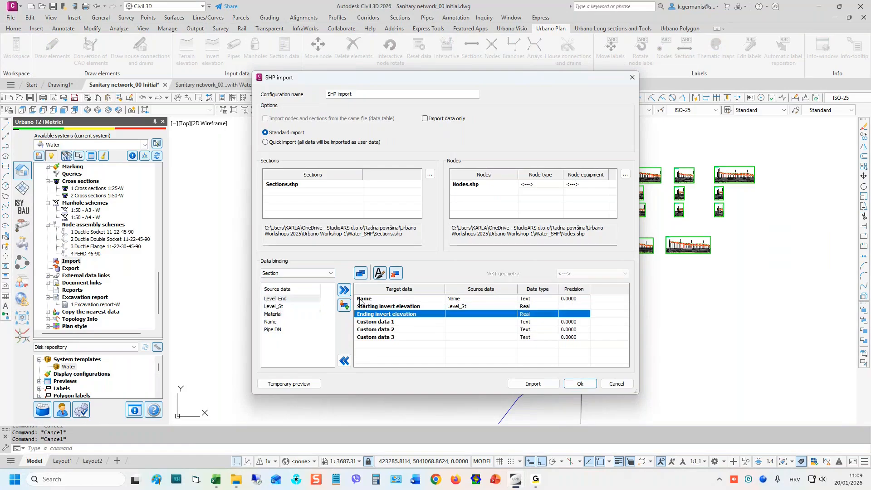
pyautogui.click(344, 290)
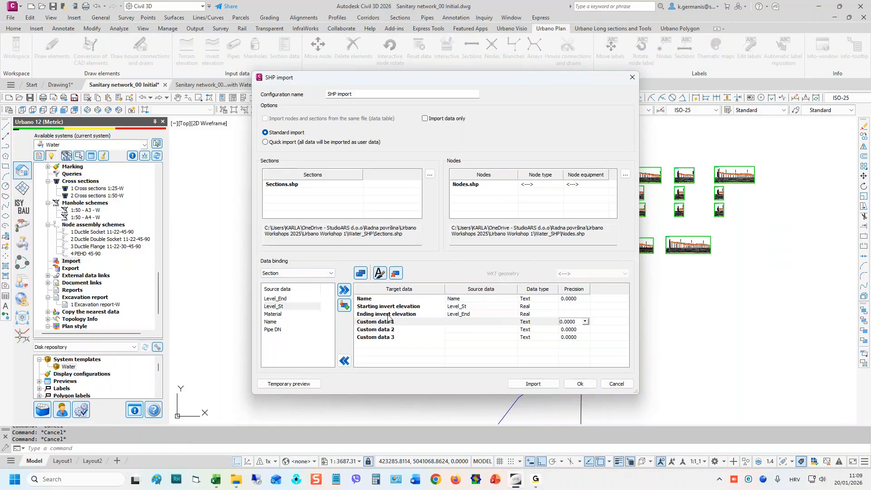
# - Add the section source fields Material and Pipe DN as new user-defined target data
pyautogui.click(284, 314)
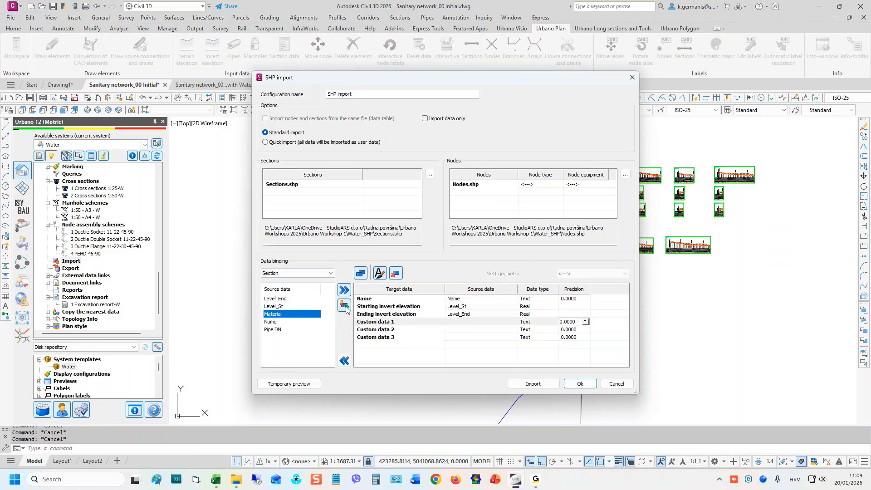
pyautogui.keyDown('ctrl'); pyautogui.click(277, 330); pyautogui.keyUp('ctrl')
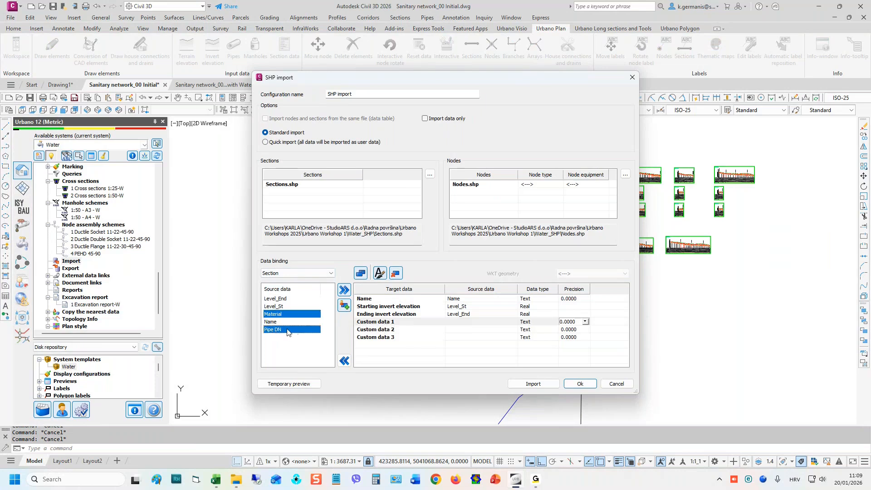
pyautogui.click(344, 307)
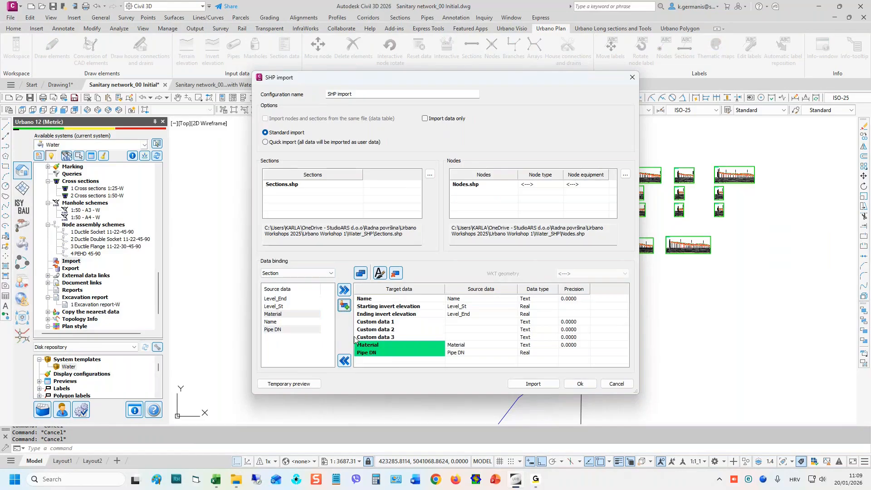
# - Switch the data binding to Node and bind Name to Name and Terr_Elev to Terrain elevation 1
pyautogui.click(285, 274)
pyautogui.click(279, 288)
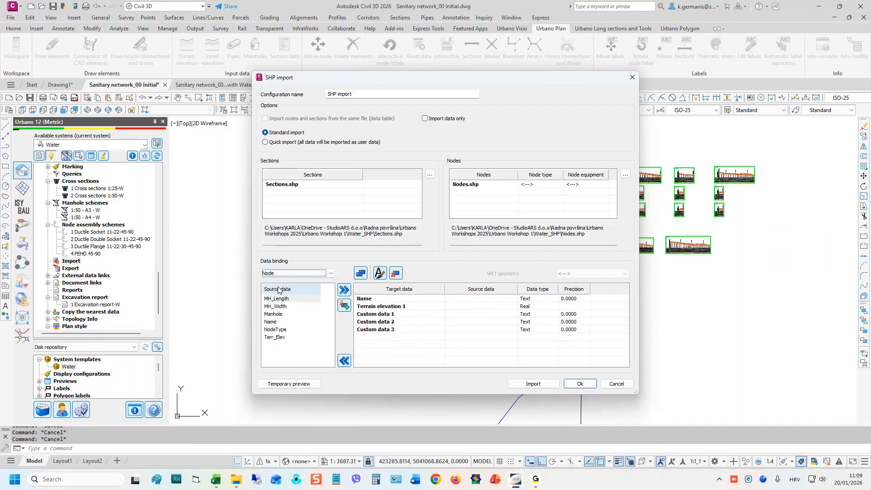
pyautogui.click(278, 322)
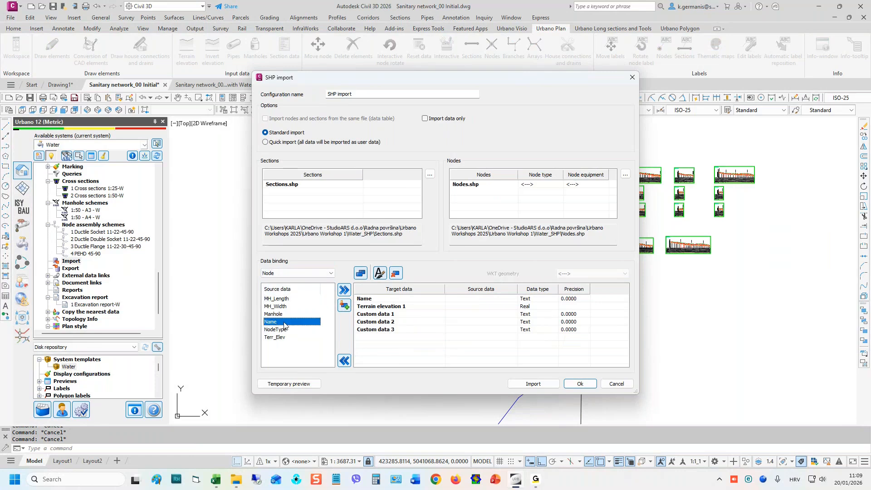
pyautogui.click(383, 300)
pyautogui.click(343, 290)
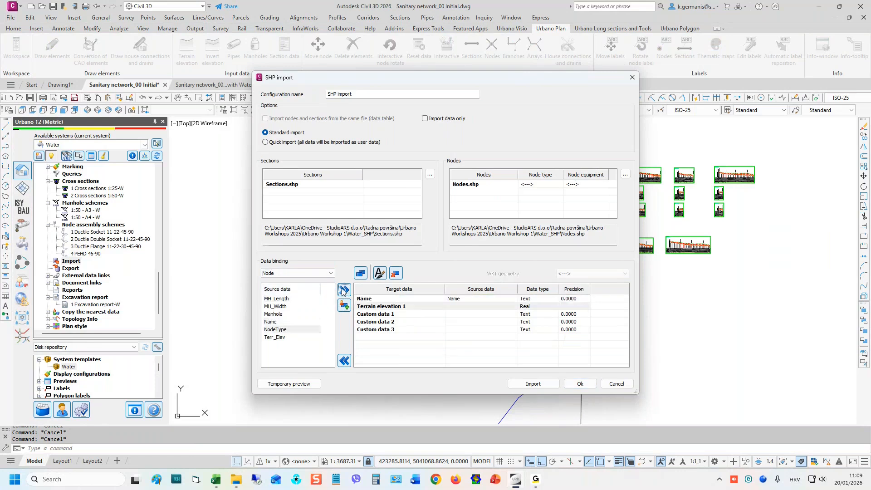
pyautogui.click(292, 338)
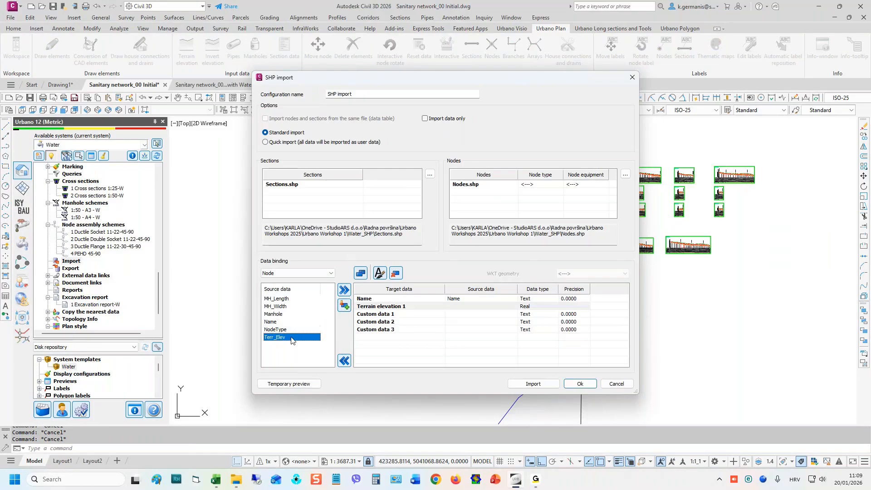
pyautogui.click(393, 307)
pyautogui.click(344, 291)
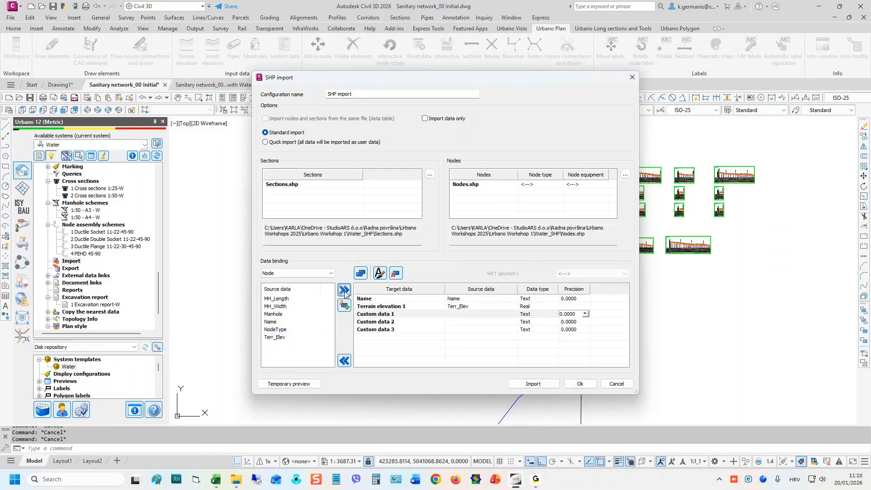
# - Add the node fields Manhole, NodeType, MH_Length and MH_Width as new target data and save the import configuration
pyautogui.click(277, 314)
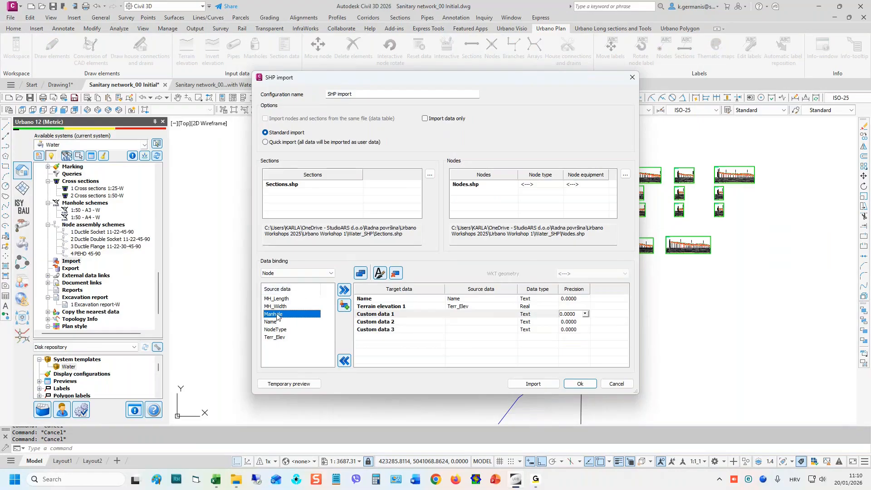
pyautogui.click(344, 306)
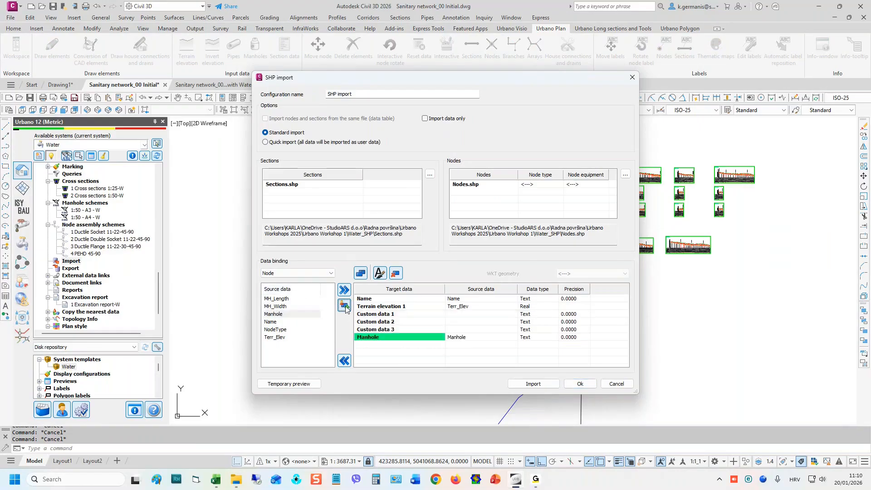
pyautogui.click(285, 330)
pyautogui.click(345, 306)
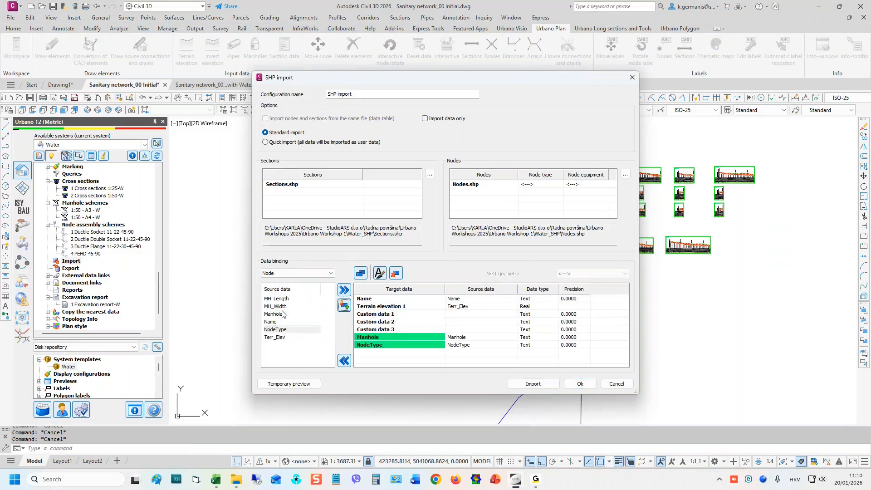
pyautogui.click(279, 306)
pyautogui.keyDown('shift'); pyautogui.click(278, 298); pyautogui.keyUp('shift')
pyautogui.click(345, 306)
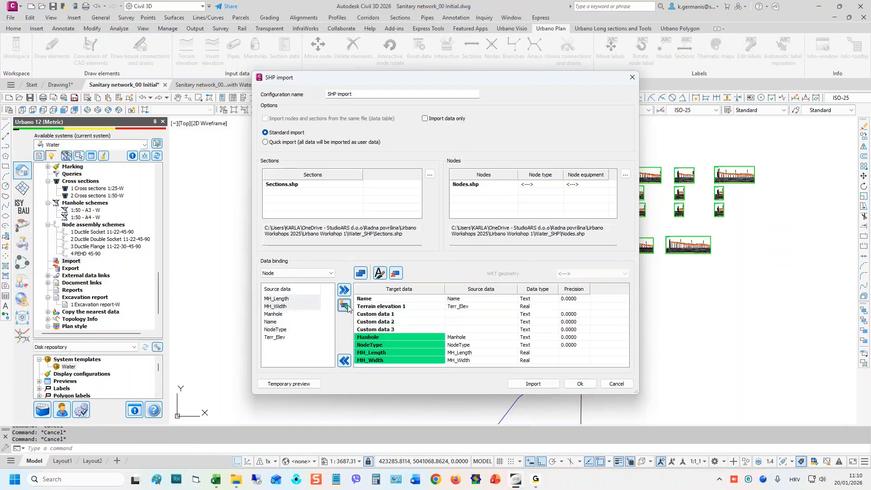
pyautogui.click(579, 383)
# - Run the SHP import configuration, drawing the convex hull of the source data and importing the water network
pyautogui.click(84, 268)
pyautogui.doubleClick(86, 271)
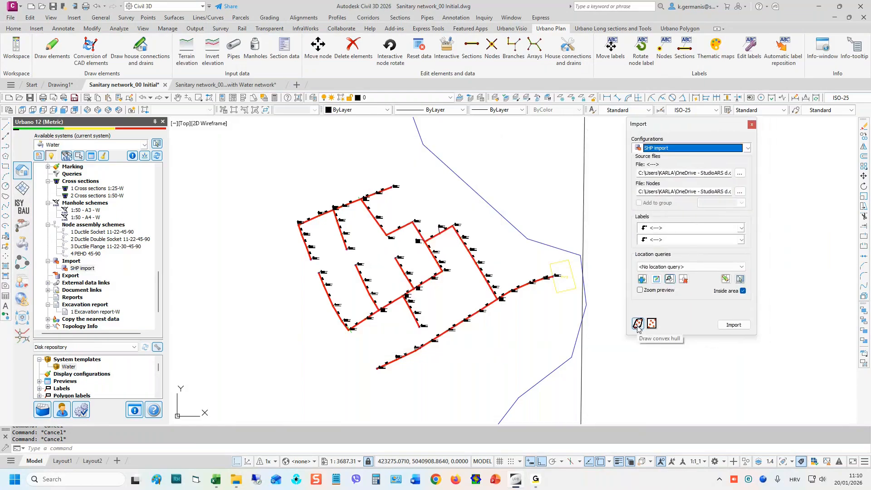
pyautogui.click(638, 323)
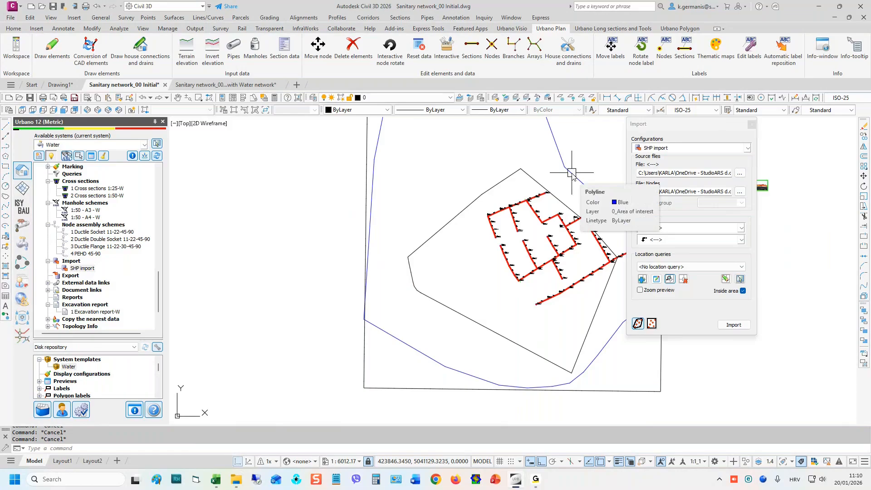
pyautogui.click(732, 323)
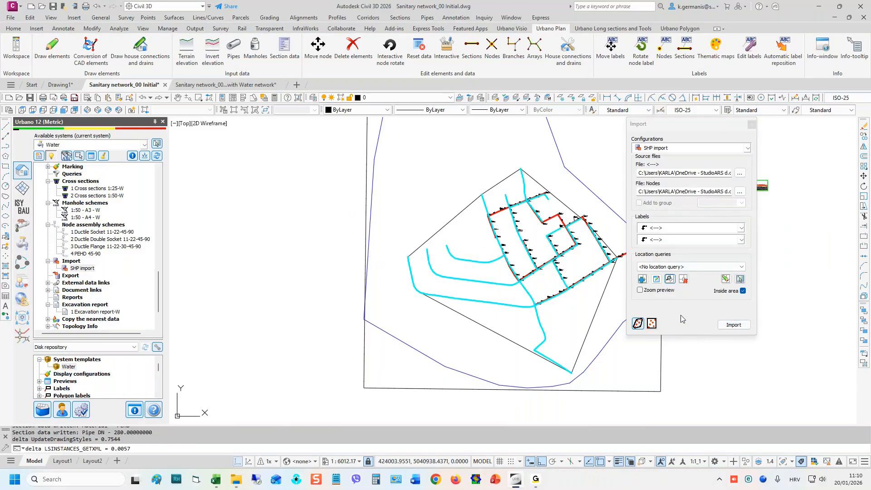
pyautogui.click(752, 124)
pyautogui.press('Escape')
pyautogui.press('Escape')
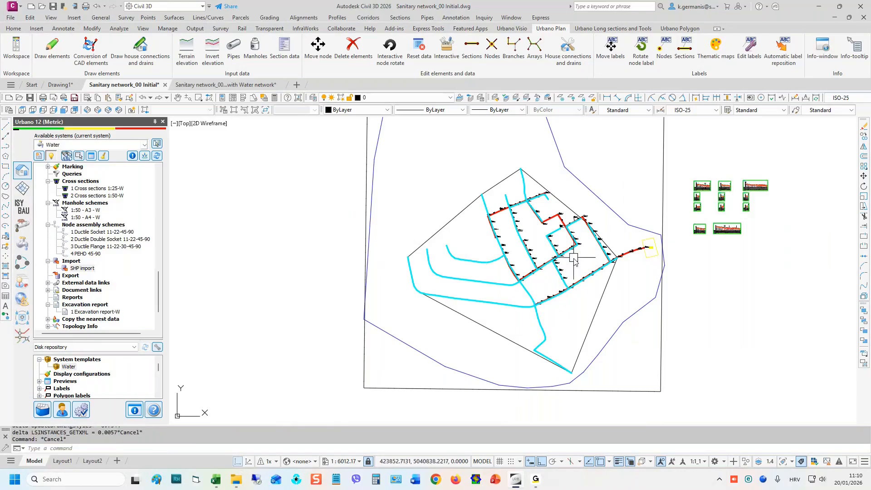
# - Delete the convex hull outline around the imported water network
pyautogui.moveTo(571, 240); pyautogui.dragTo(552, 259, button='middle')
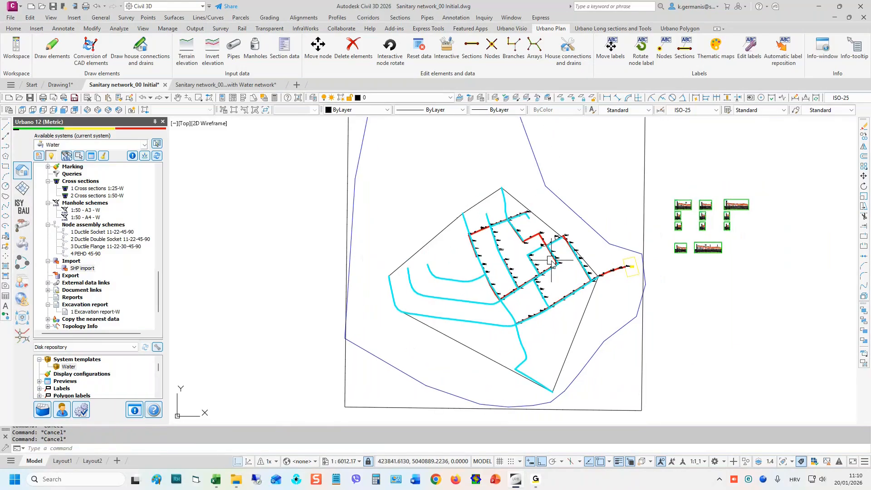
pyautogui.click(576, 330)
pyautogui.press('Delete')
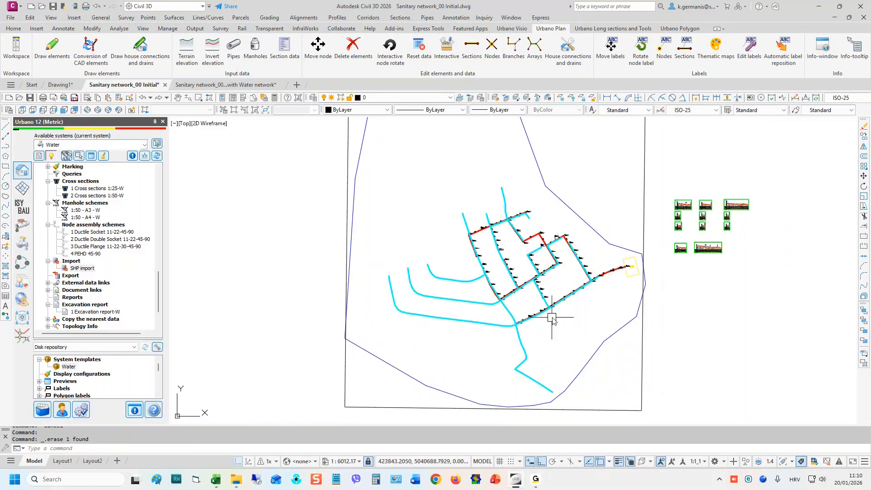
# - Examine the imported water sections and nodes alongside the sanitary network, from node N15 up to N34
pyautogui.scroll(10, 526, 327)
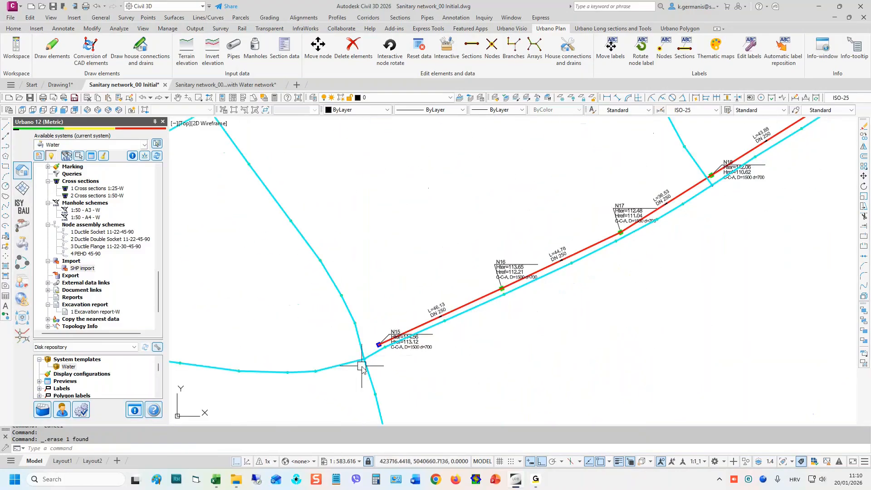
pyautogui.scroll(4, 361, 366)
pyautogui.moveTo(618, 234); pyautogui.dragTo(353, 377, button='middle')
pyautogui.scroll(-2, 392, 344)
pyautogui.moveTo(652, 246)
pyautogui.mouseDown(button='middle')
pyautogui.moveTo(517, 327)
pyautogui.moveTo(385, 344)
pyautogui.mouseUp(button='middle')
pyautogui.moveTo(554, 229); pyautogui.dragTo(457, 313, button='middle')
pyautogui.scroll(-2, 455, 311)
pyautogui.moveTo(593, 124); pyautogui.dragTo(497, 230, button='middle')
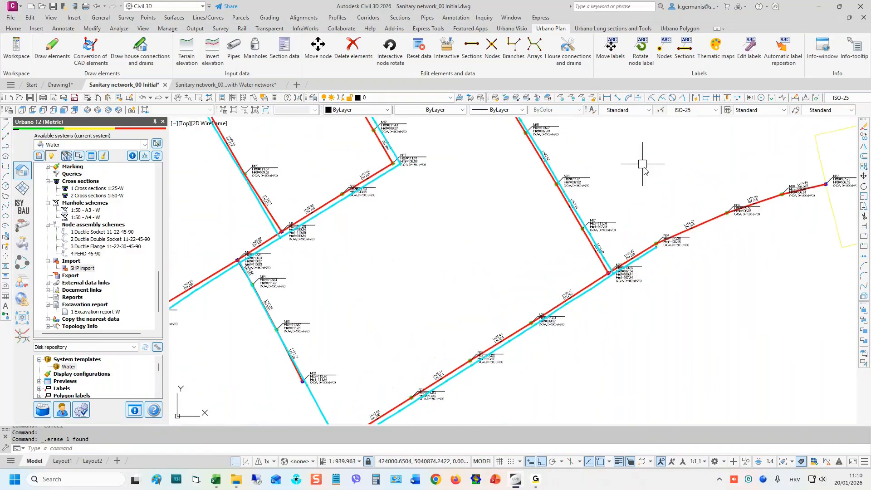
pyautogui.moveTo(644, 169); pyautogui.dragTo(509, 258, button='middle')
pyautogui.scroll(2, 474, 354)
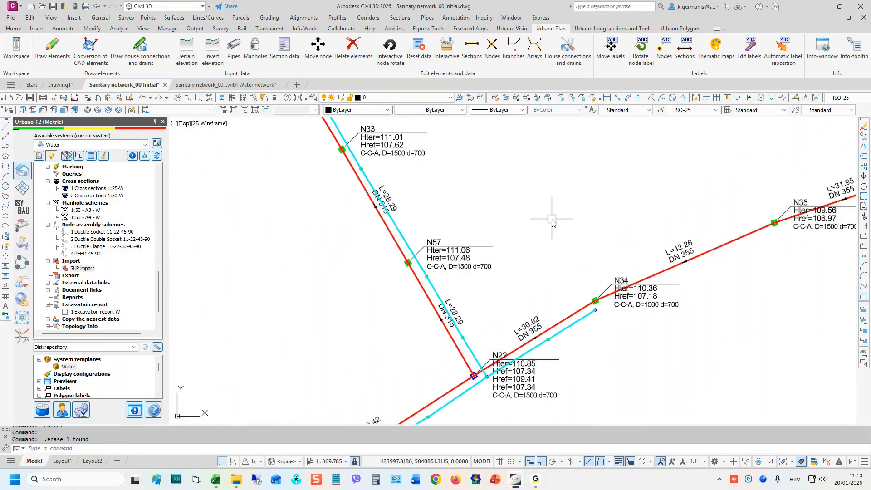
# - Examine the full extent of the imported water network against the sanitary network
pyautogui.scroll(-5, 552, 220)
pyautogui.moveTo(553, 222); pyautogui.dragTo(508, 224, button='middle')
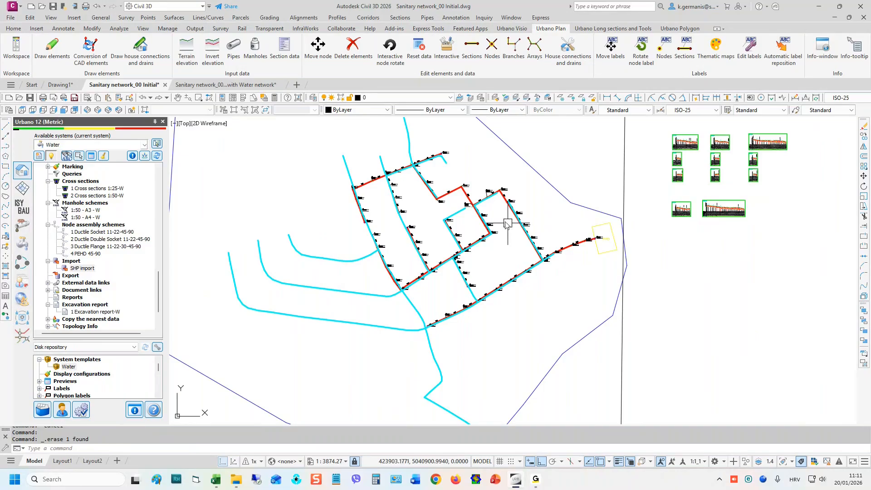
pyautogui.scroll(2, 460, 288)
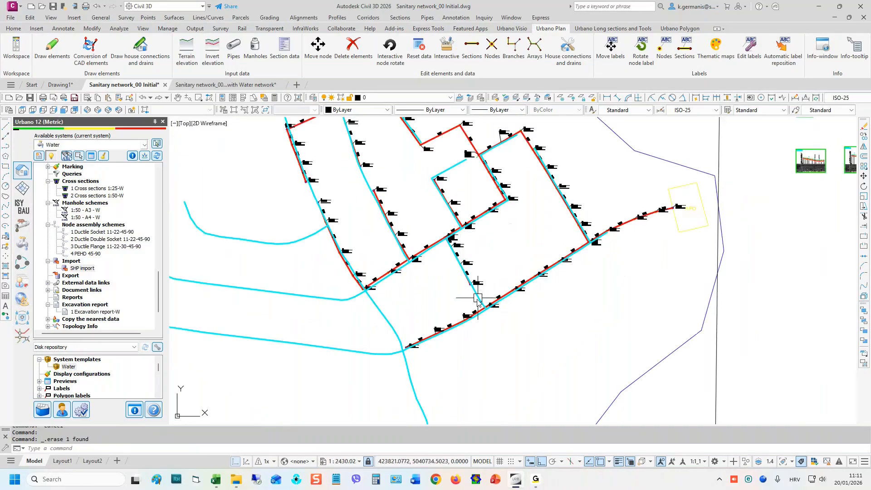
pyautogui.scroll(-2, 477, 298)
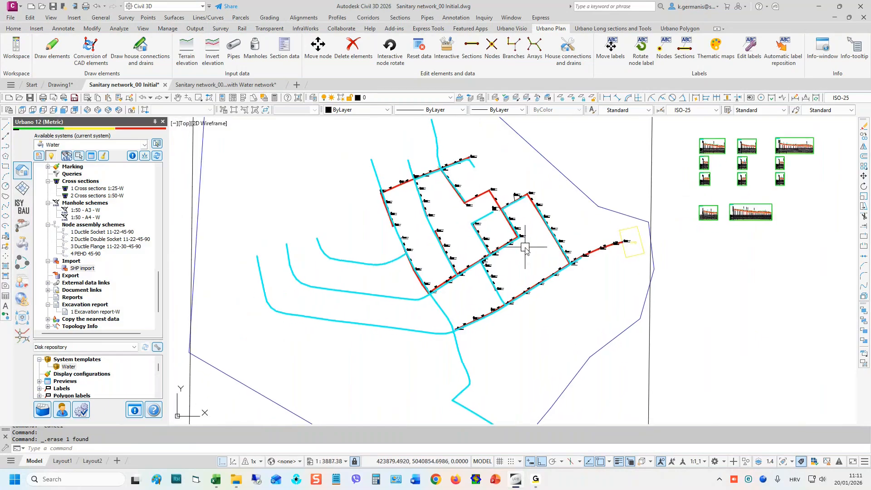
pyautogui.press('Escape')
pyautogui.press('Escape')
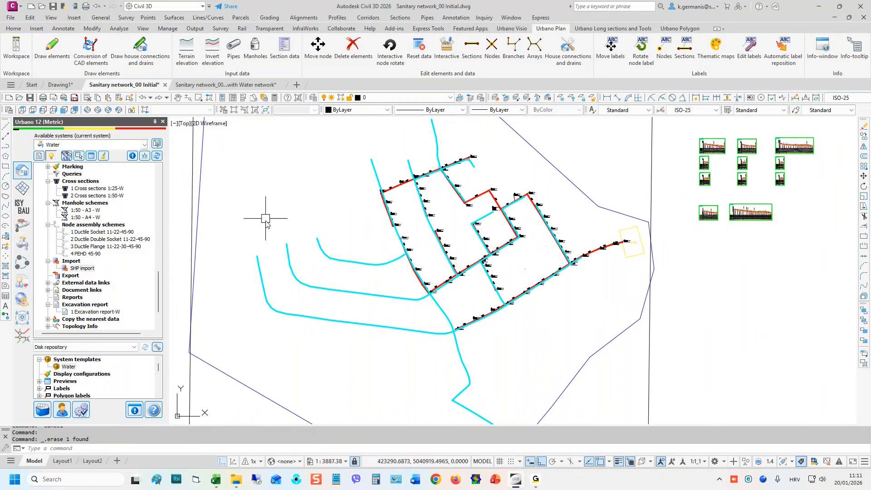
# - Open the 1 Section Geometry-W data preview for the water sections and inspect their starting and ending elevations and the DN column
pyautogui.moveTo(157, 278)
pyautogui.mouseDown()
pyautogui.moveTo(159, 213)
pyautogui.moveTo(174, 170)
pyautogui.mouseUp()
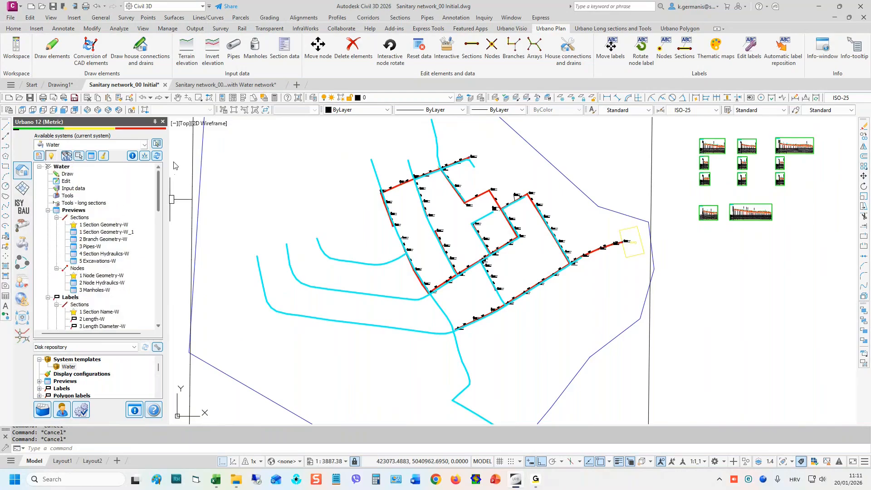
pyautogui.click(91, 157)
pyautogui.click(247, 354)
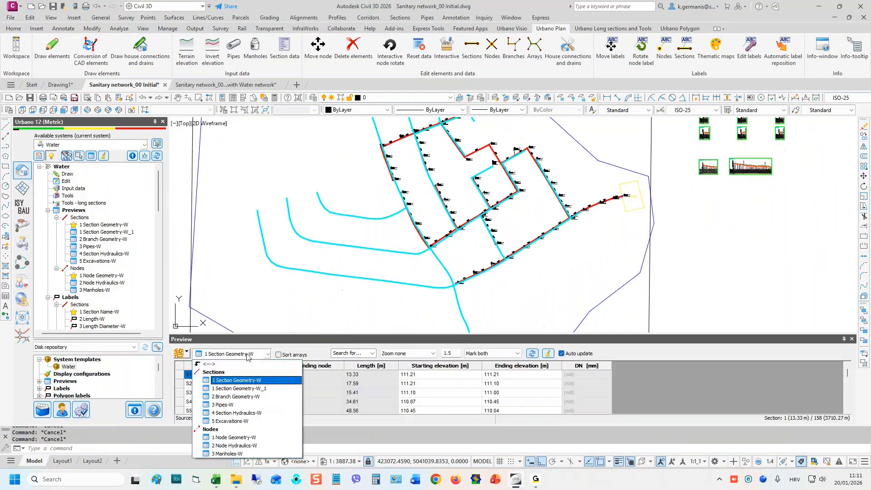
pyautogui.click(248, 356)
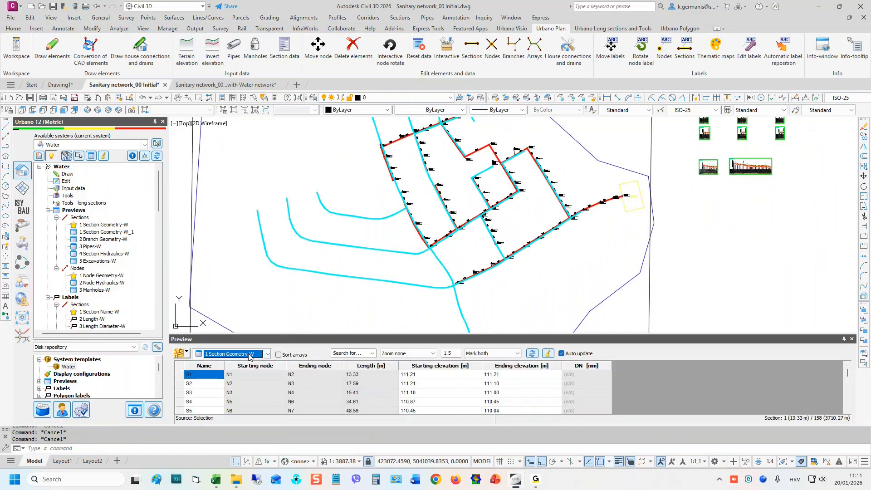
pyautogui.moveTo(257, 377); pyautogui.dragTo(528, 405)
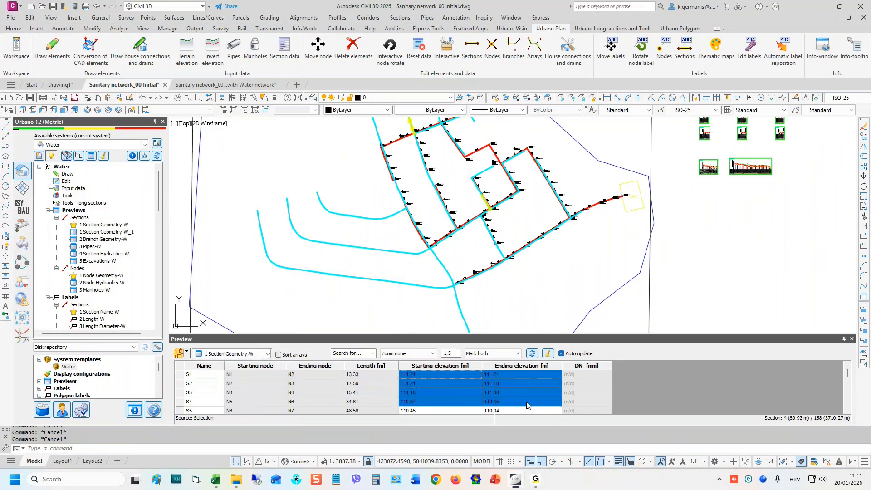
pyautogui.click(608, 375)
pyautogui.moveTo(612, 366); pyautogui.dragTo(631, 364)
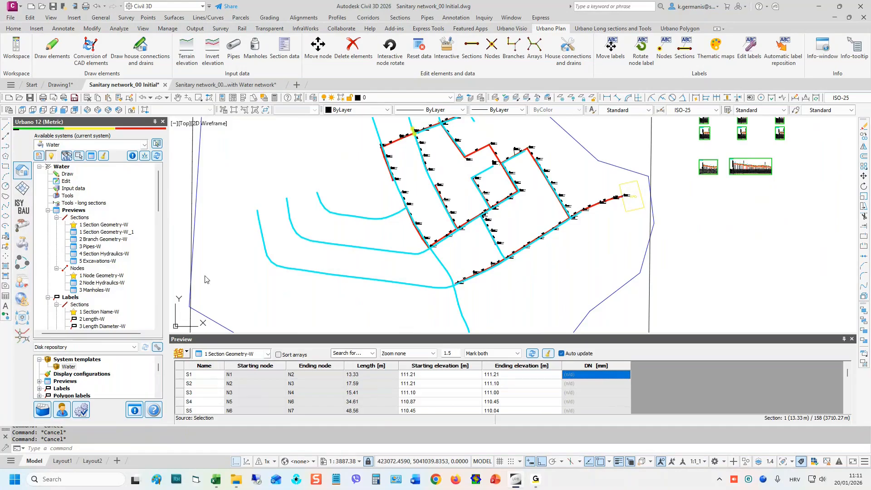
# - Review the water system's user data definitions for nodes and sections, including the properties of Pipe DN, without changing them
pyautogui.click(61, 409)
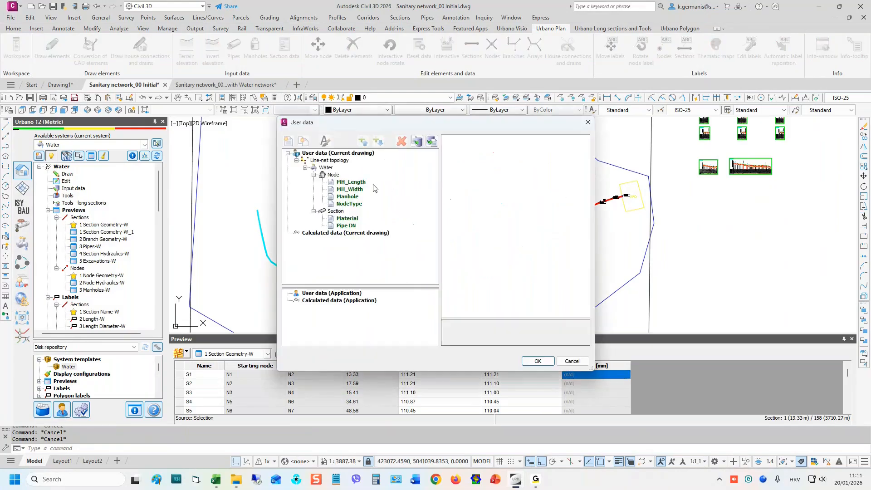
pyautogui.click(350, 182)
pyautogui.click(353, 190)
pyautogui.click(350, 197)
pyautogui.click(350, 219)
pyautogui.click(349, 226)
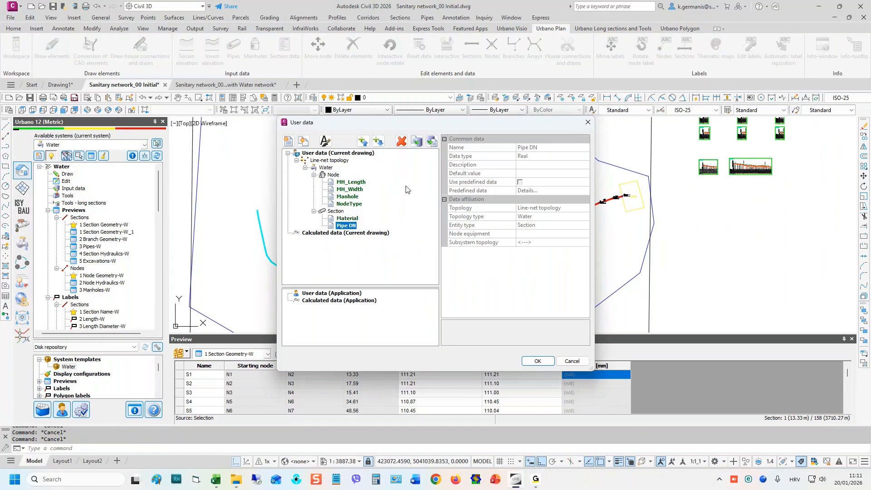
pyautogui.click(325, 141)
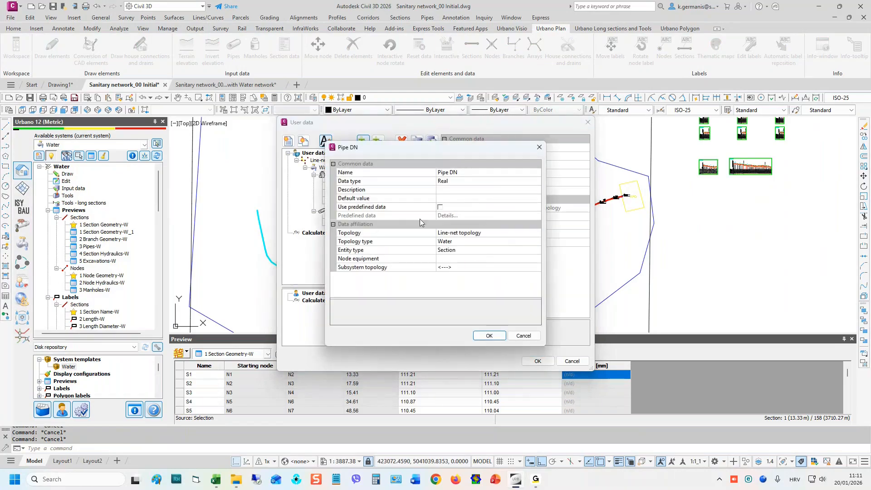
pyautogui.click(539, 147)
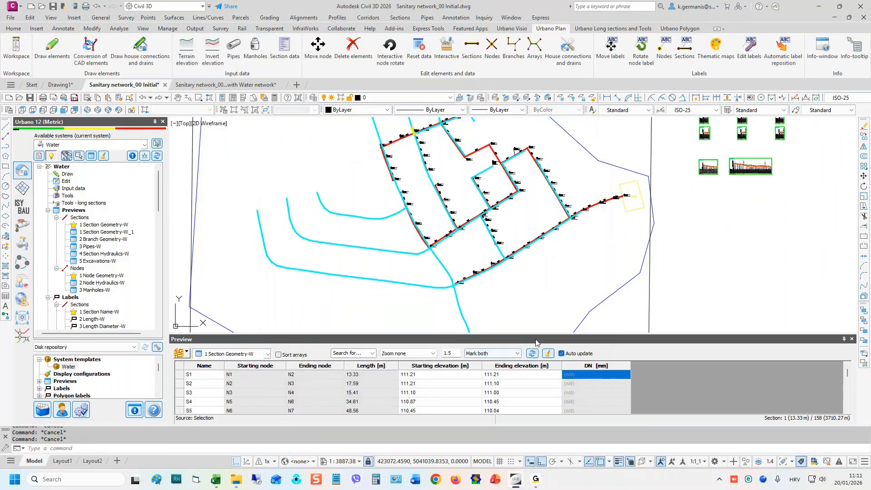
# - Enlarge the data preview and open the 1 Section Geometry-W definition for editing, widening its data and custom name columns
pyautogui.moveTo(541, 333); pyautogui.dragTo(543, 312)
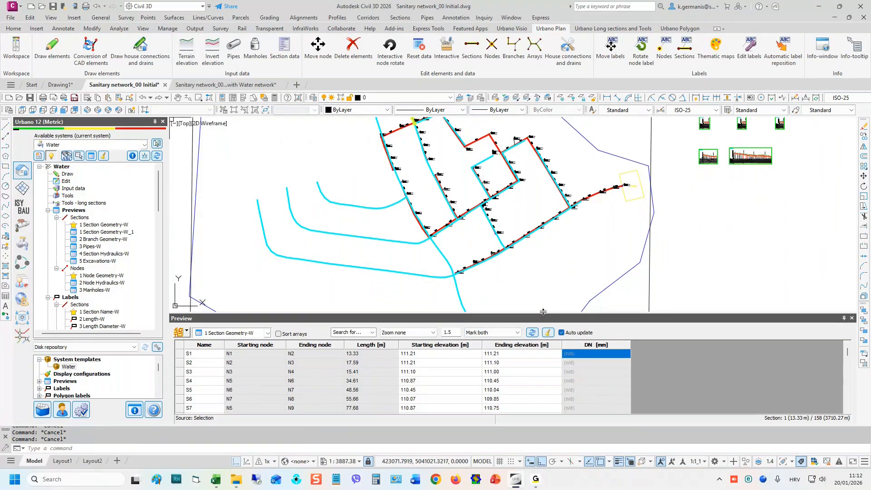
pyautogui.click(107, 225)
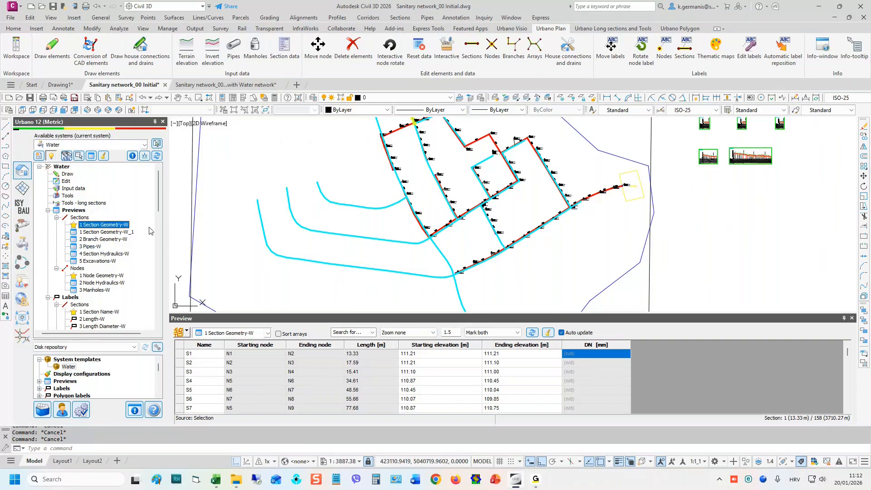
pyautogui.doubleClick(104, 225)
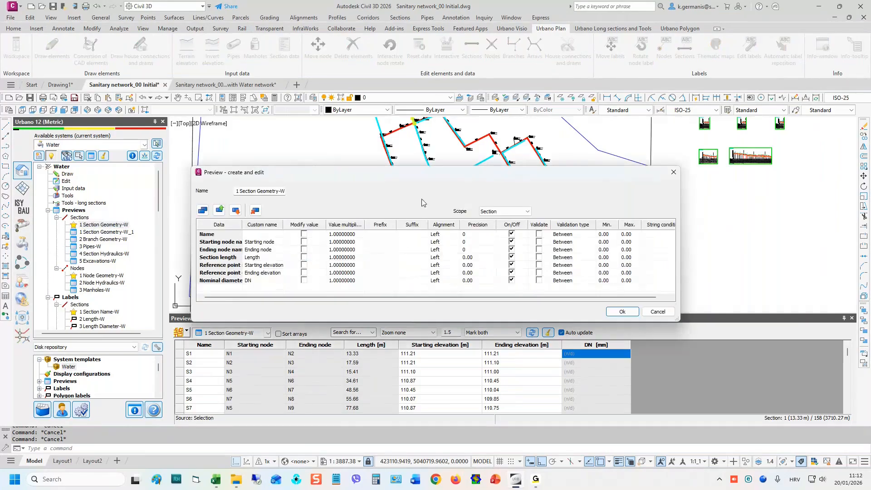
pyautogui.moveTo(421, 166); pyautogui.dragTo(422, 104)
pyautogui.moveTo(242, 162); pyautogui.dragTo(308, 168)
pyautogui.moveTo(349, 163); pyautogui.dragTo(359, 162)
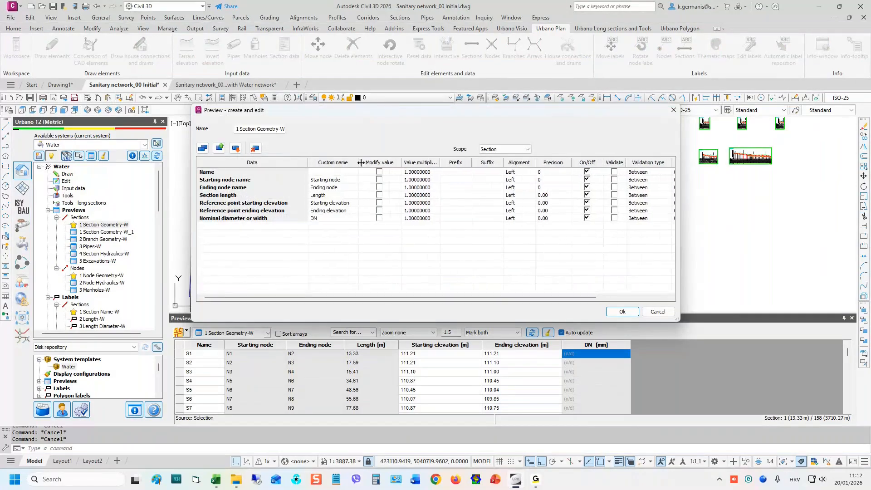
# - Search the available data for "SLO" and add the section geometry Slope to the preview's data
pyautogui.click(202, 148)
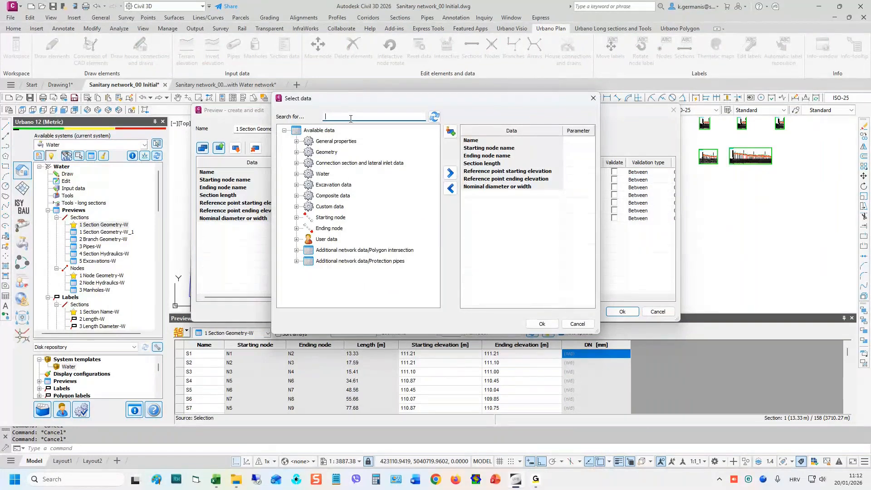
pyautogui.write('SLO')
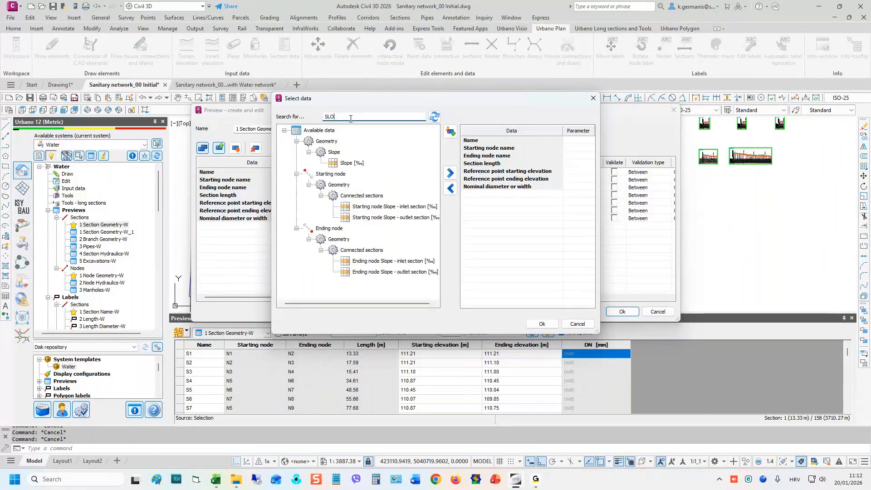
pyautogui.doubleClick(352, 163)
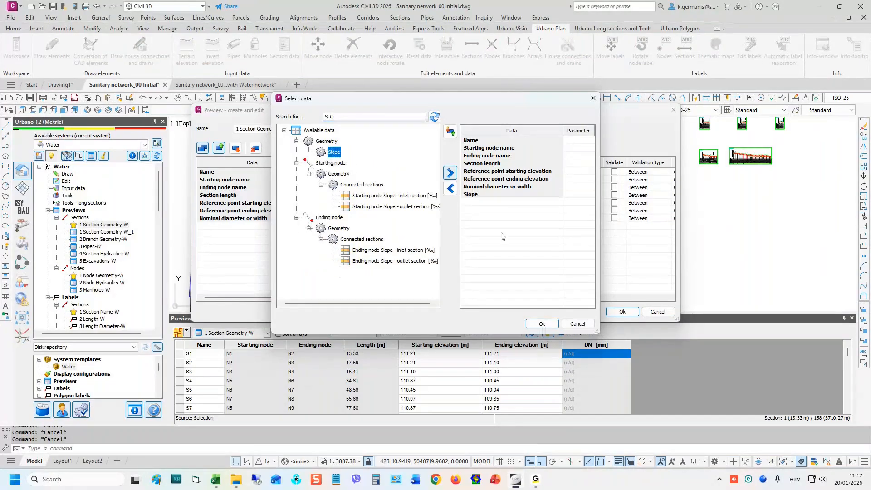
pyautogui.click(471, 195)
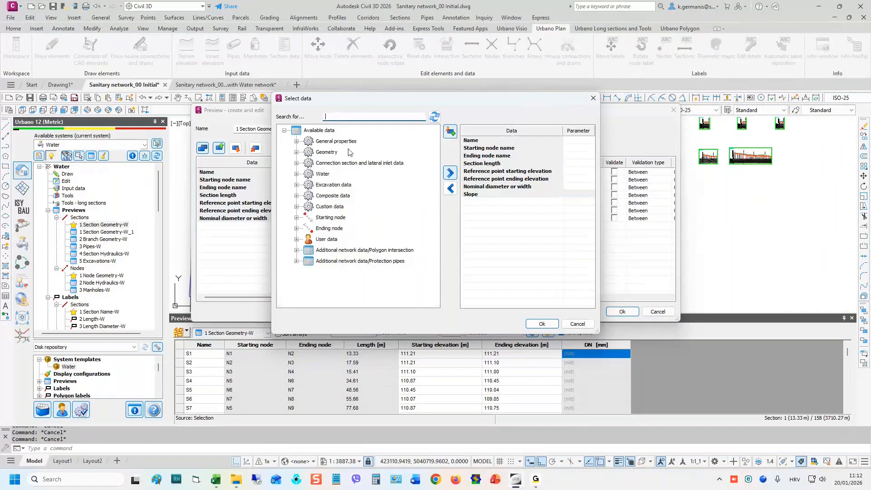
# - Add the water section user data Material and Pipe DN to the preview and save the 1 Section Geometry-W definition
pyautogui.click(325, 238)
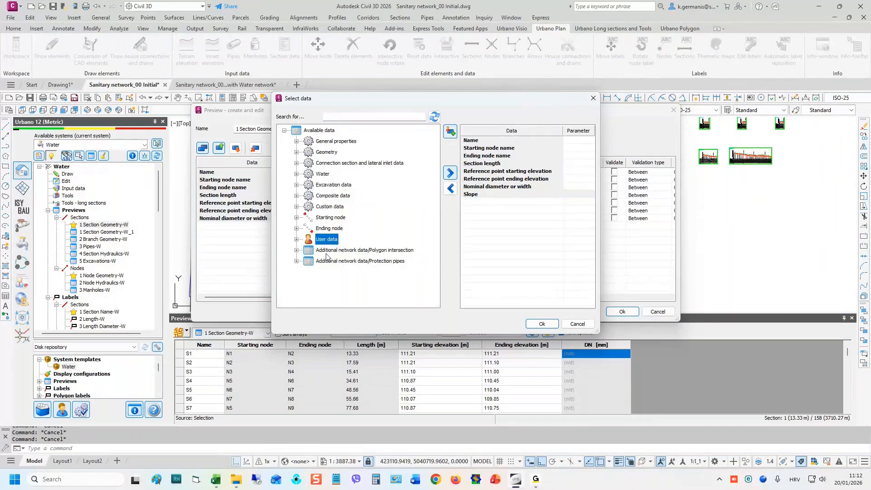
pyautogui.click(296, 239)
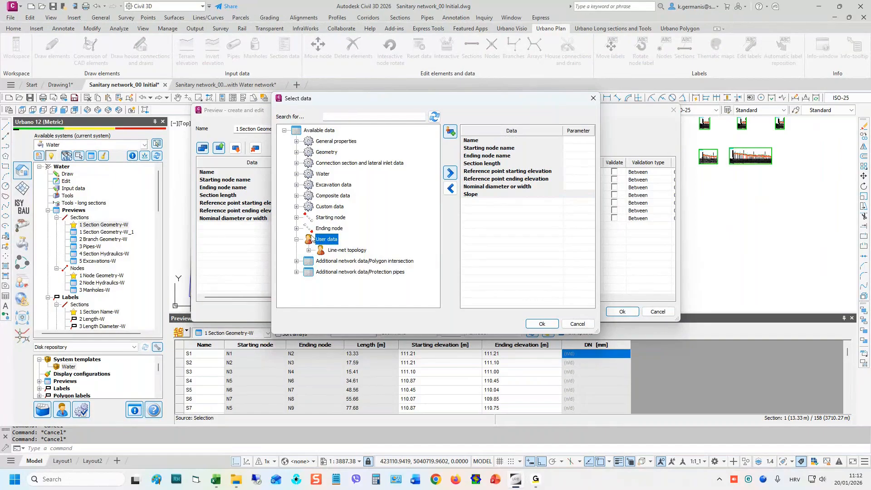
pyautogui.click(309, 250)
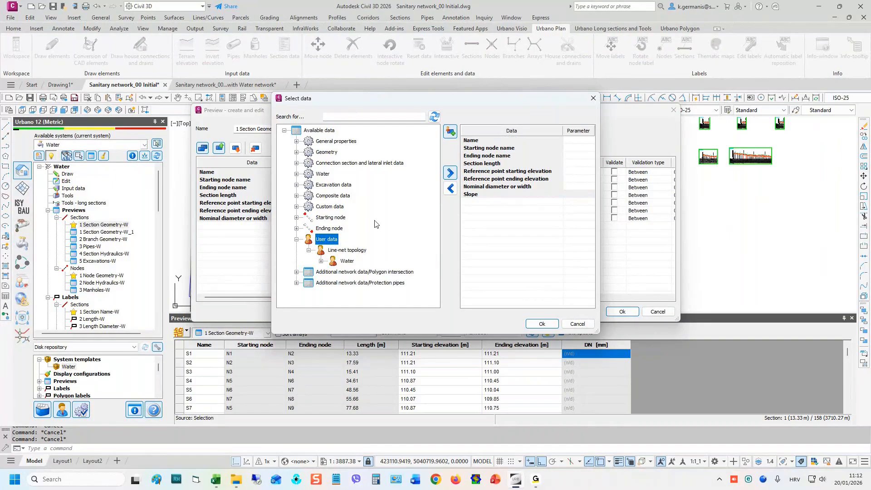
pyautogui.click(321, 261)
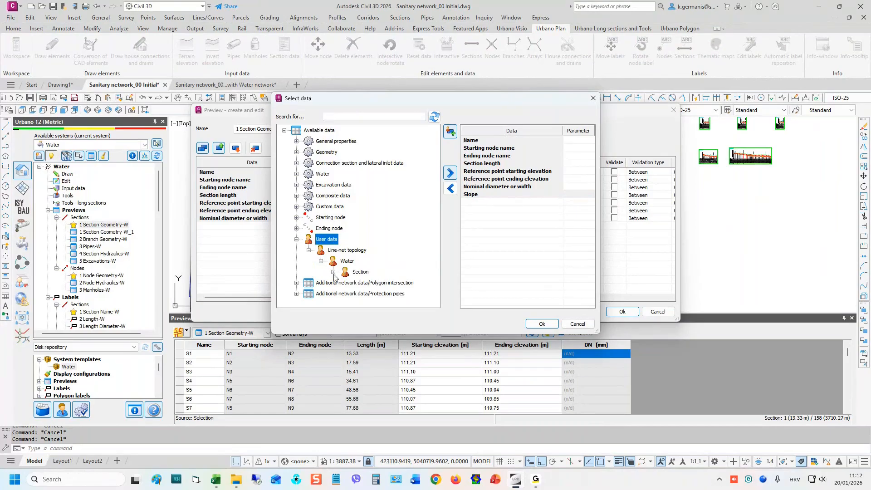
pyautogui.click(333, 272)
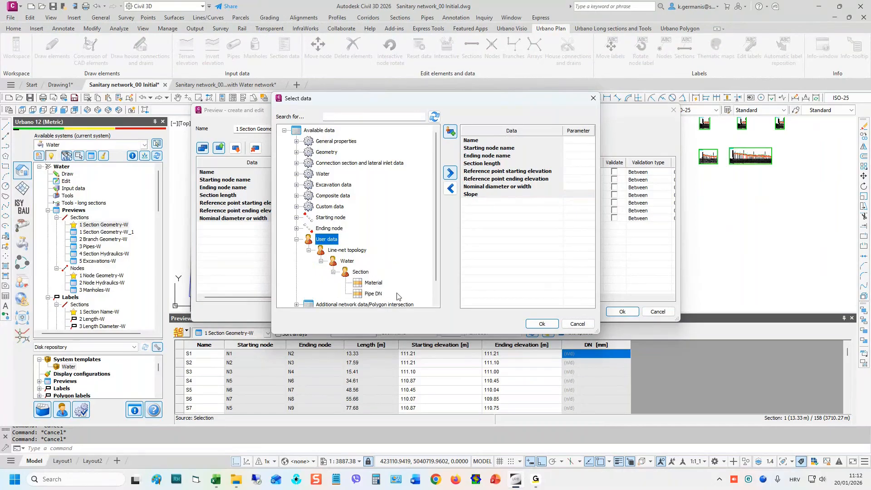
pyautogui.doubleClick(373, 282)
pyautogui.doubleClick(374, 282)
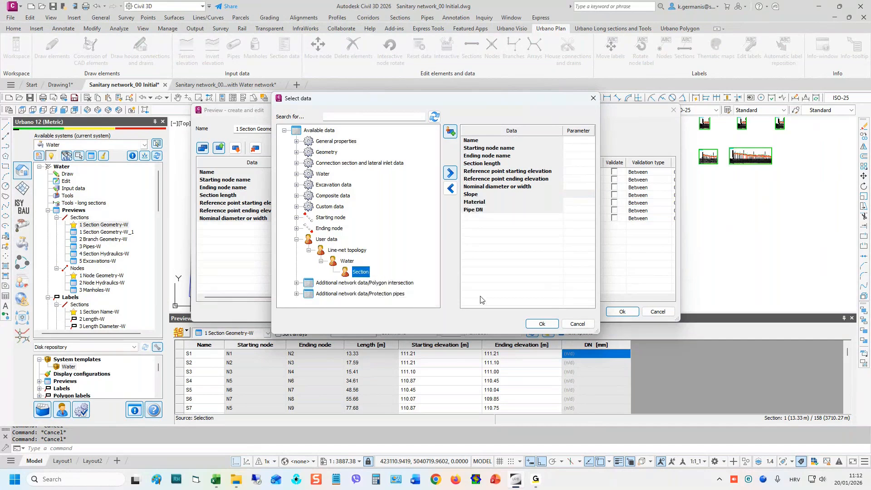
pyautogui.click(542, 323)
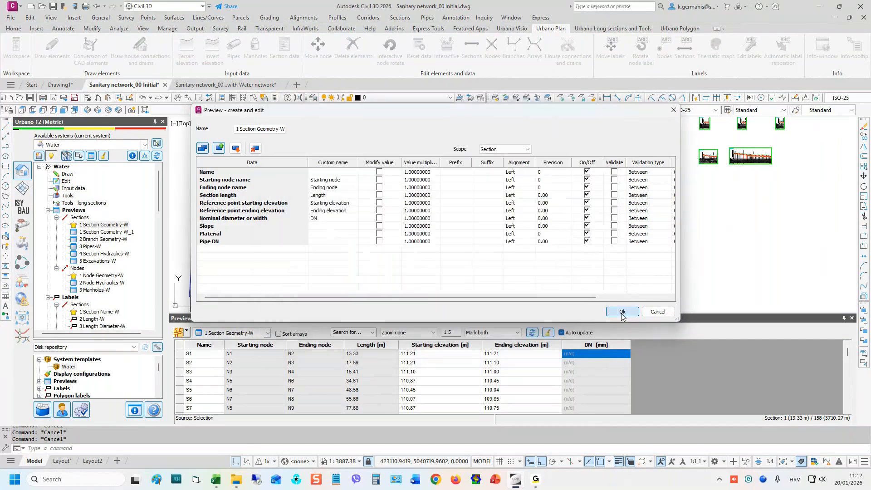
pyautogui.click(621, 311)
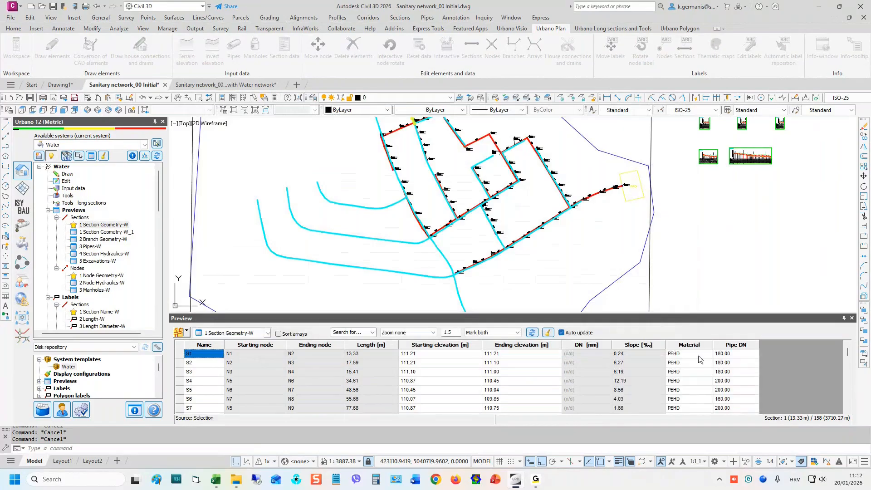
# - Sort the section table by Pipe DN in ascending order and enlarge the preview to show more rows
pyautogui.click(736, 345)
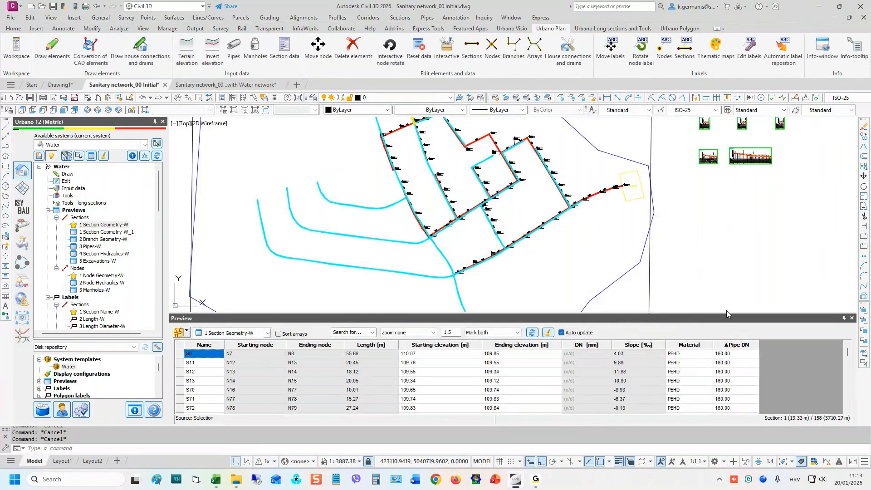
pyautogui.moveTo(725, 313); pyautogui.dragTo(726, 234)
pyautogui.click(735, 265)
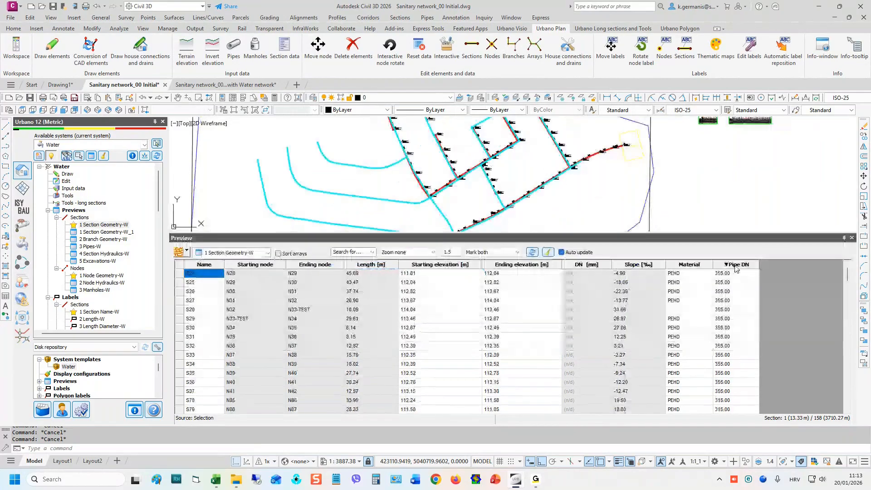
pyautogui.click(737, 265)
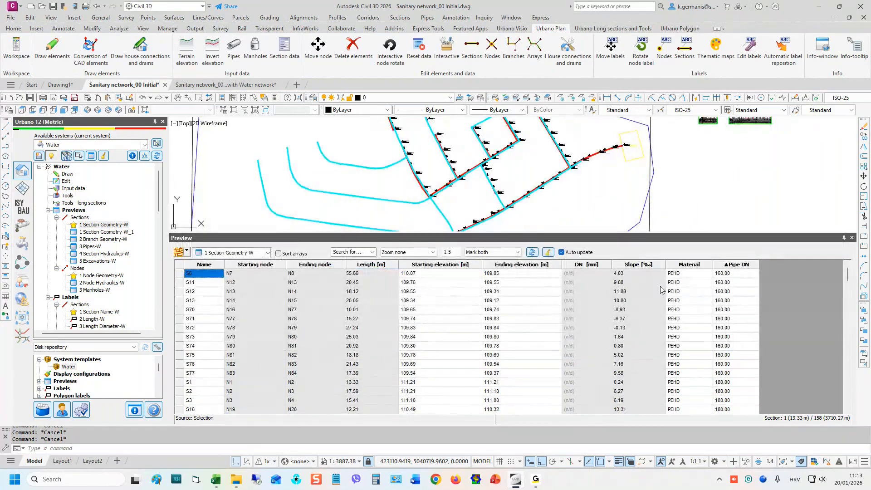
# - Mark the sections with Pipe DN 160 in the drawing and inspect the material of section S6
pyautogui.click(735, 273)
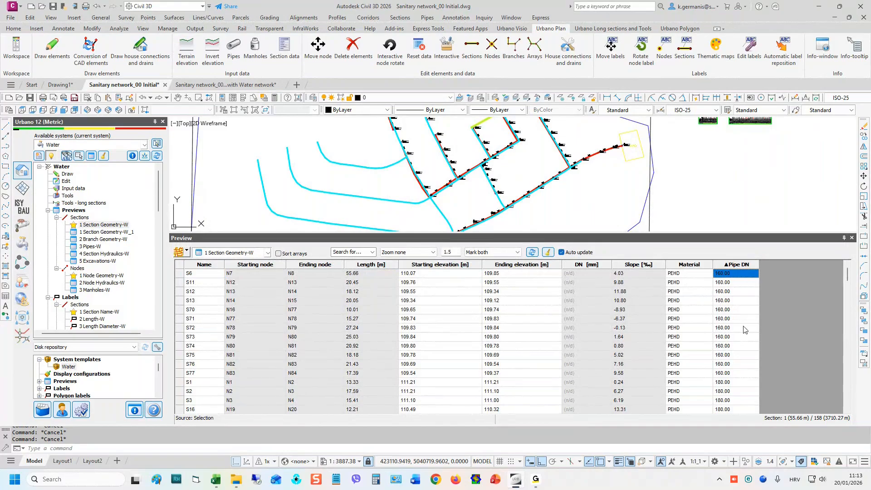
pyautogui.keyDown('shift'); pyautogui.click(736, 373); pyautogui.keyUp('shift')
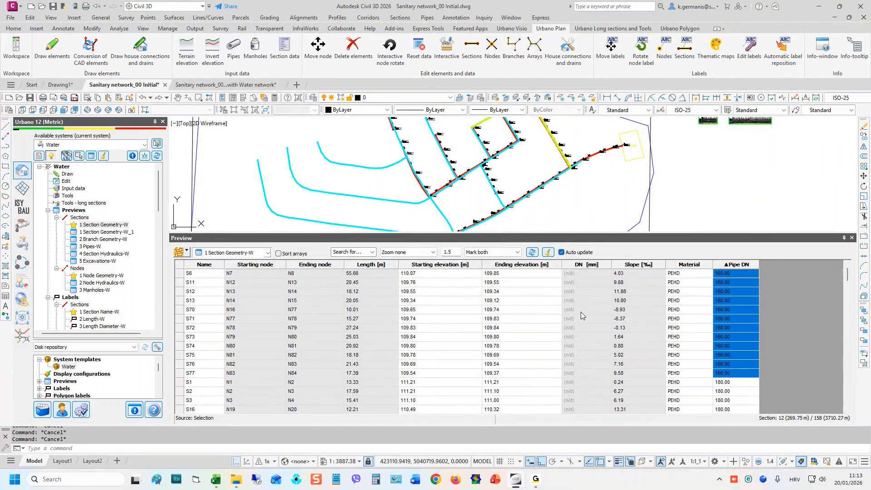
pyautogui.click(706, 275)
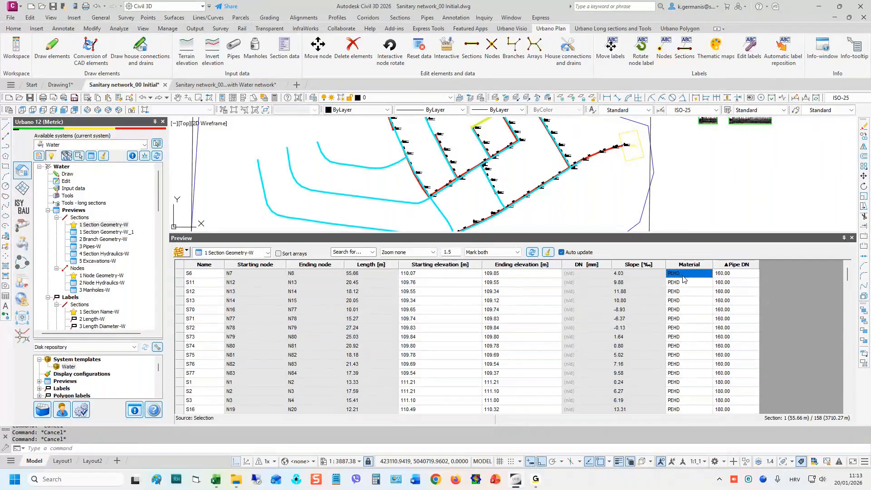
# - Assign the catalog pipe PEHD PE100 PN10 160 to the DN of all sections with Pipe DN 160
pyautogui.click(733, 277)
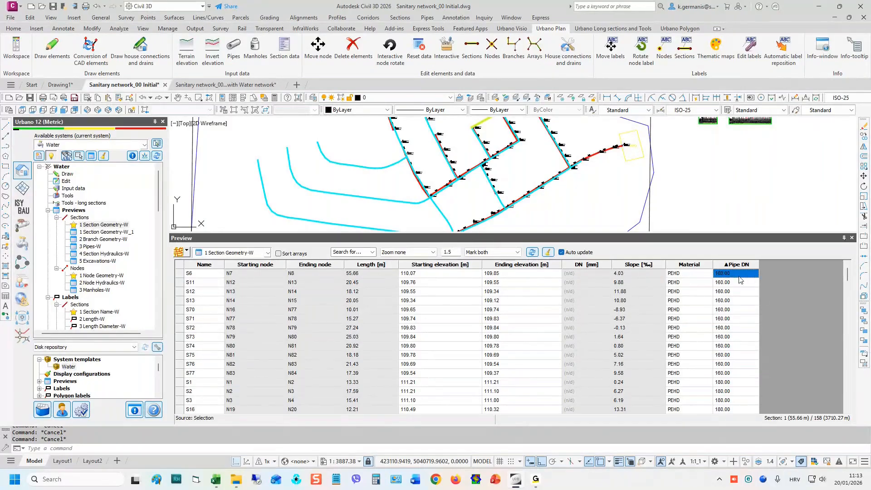
pyautogui.keyDown('shift'); pyautogui.click(727, 373); pyautogui.keyUp('shift')
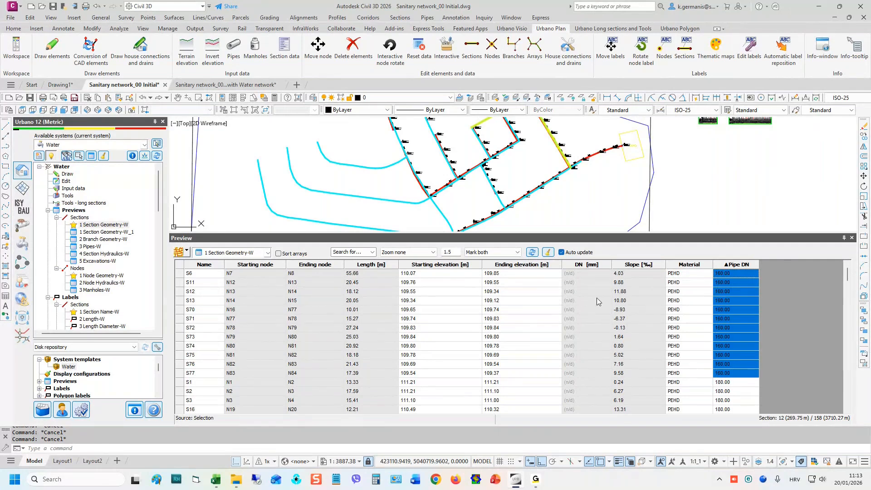
pyautogui.click(586, 274)
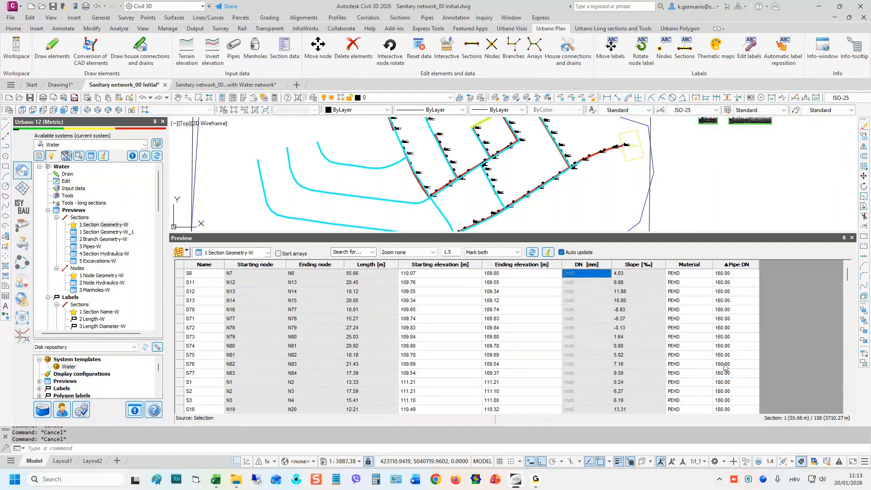
pyautogui.keyDown('shift'); pyautogui.click(590, 374); pyautogui.keyUp('shift')
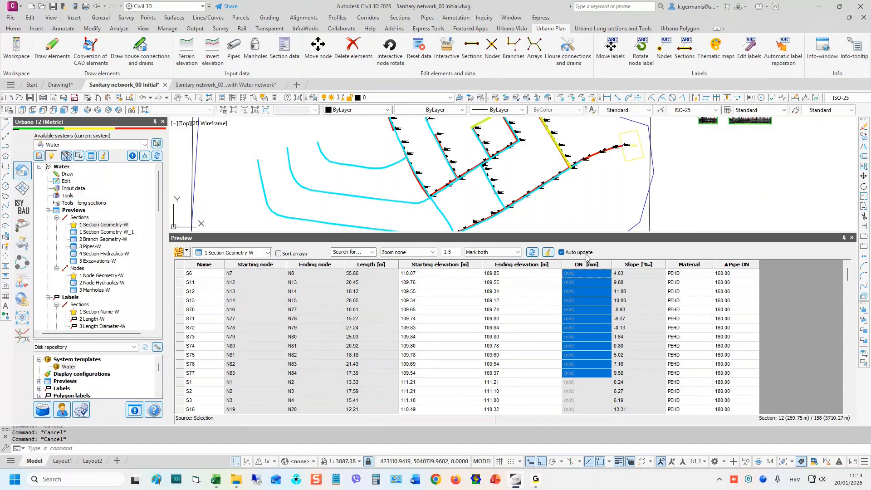
pyautogui.rightClick(591, 345)
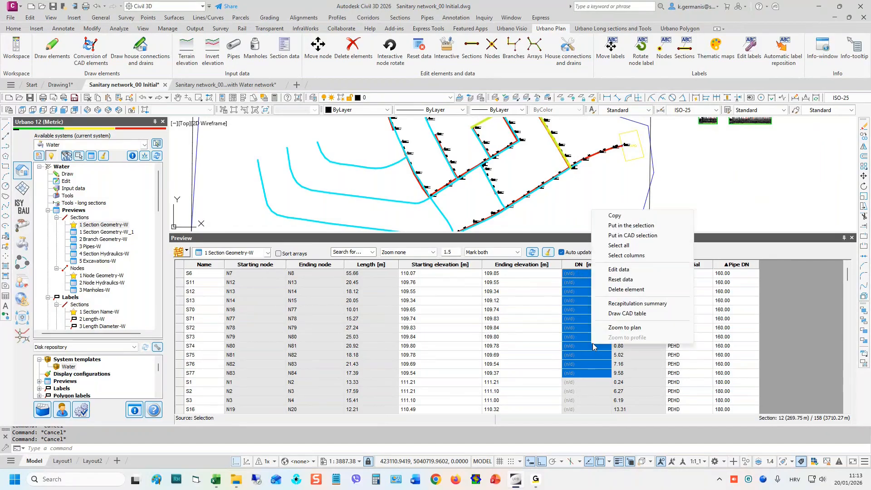
pyautogui.click(632, 270)
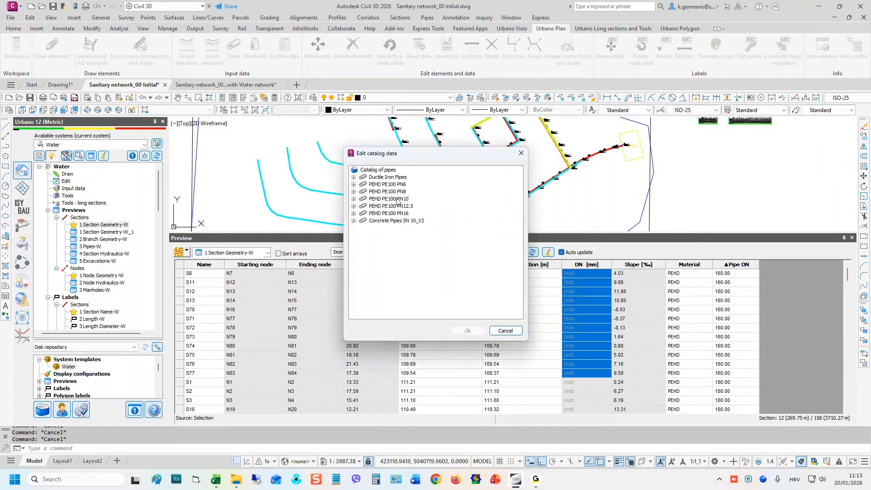
pyautogui.click(355, 199)
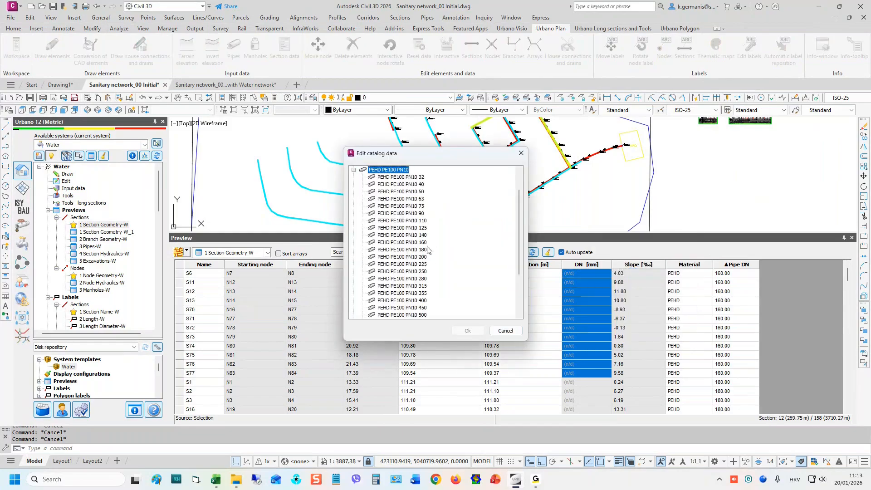
pyautogui.click(418, 243)
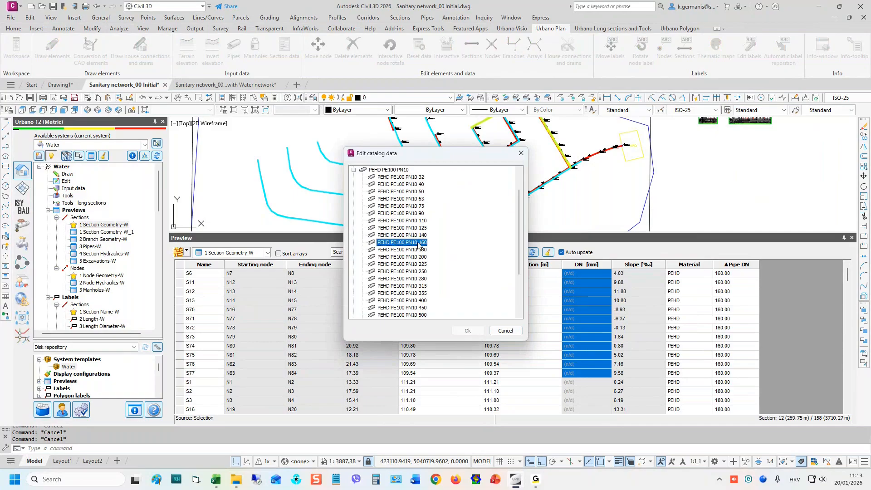
pyautogui.click(467, 330)
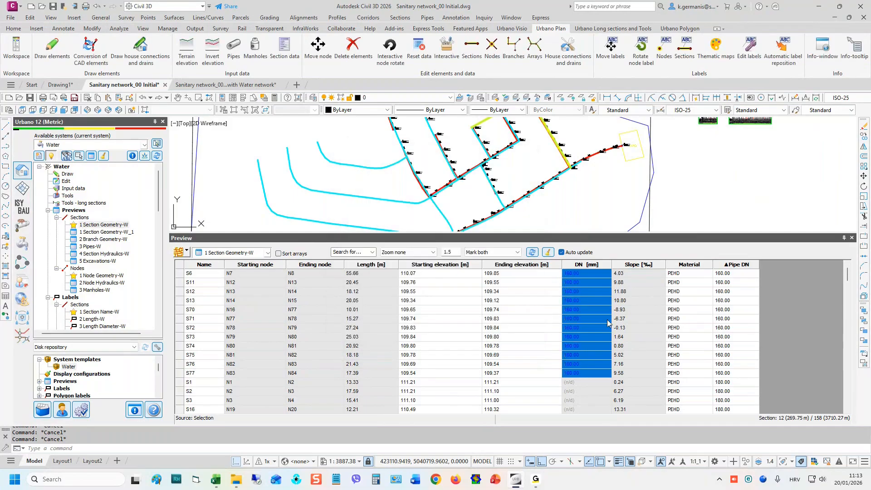
# - Assign the catalog pipe PEHD PE100 PN10 180 to the DN of all sections with Pipe DN 180
pyautogui.scroll(-3, 607, 319)
pyautogui.click(587, 302)
pyautogui.scroll(-1, 589, 305)
pyautogui.scroll(-2, 602, 313)
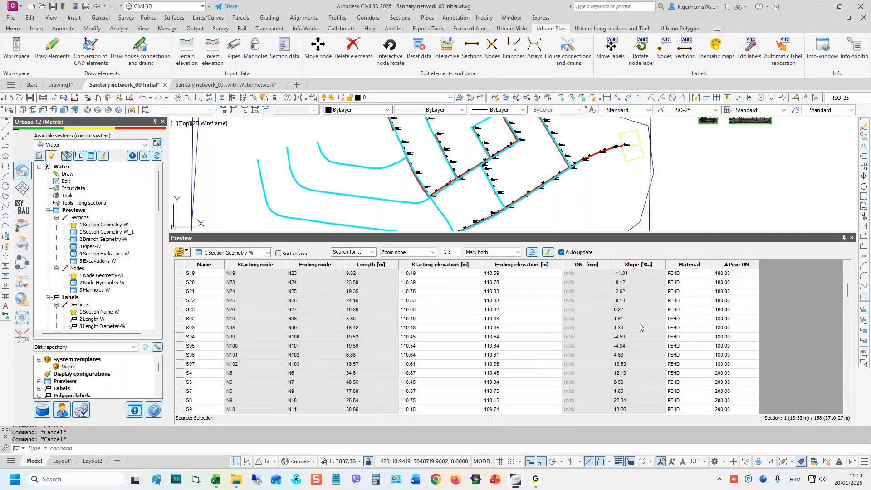
pyautogui.keyDown('shift'); pyautogui.click(600, 367); pyautogui.keyUp('shift')
pyautogui.rightClick(579, 322)
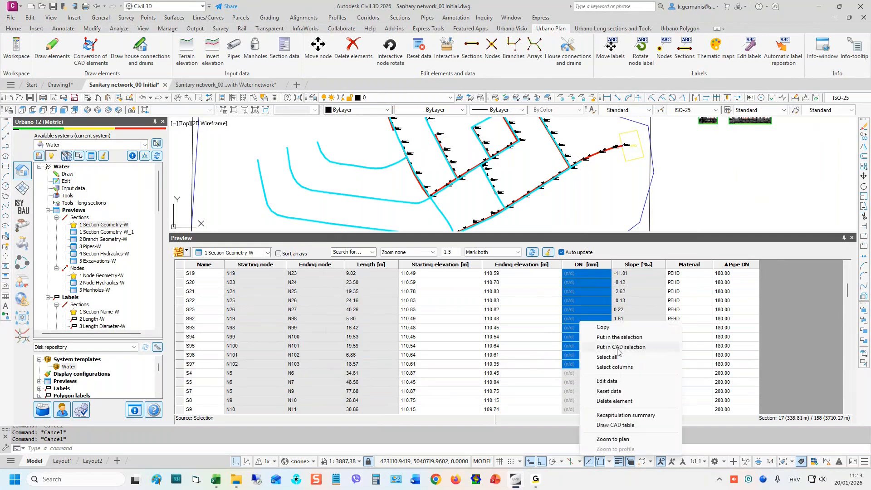
pyautogui.click(607, 381)
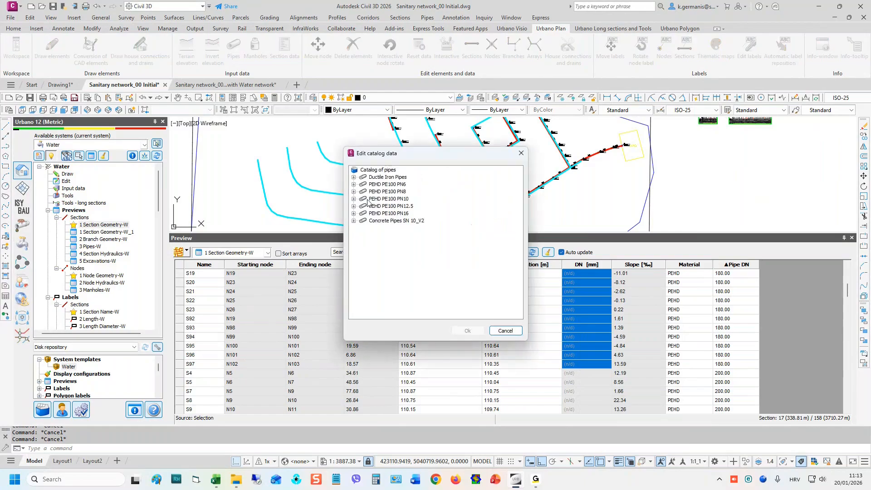
pyautogui.click(354, 198)
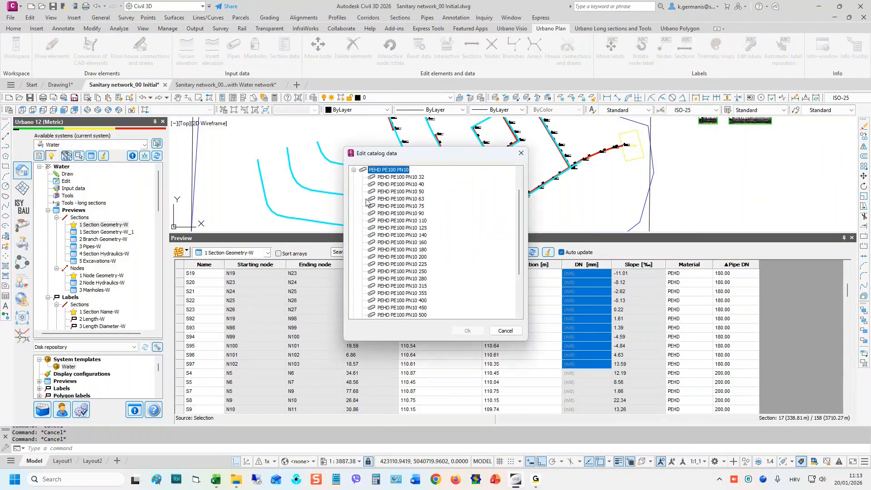
pyautogui.click(422, 251)
pyautogui.click(468, 330)
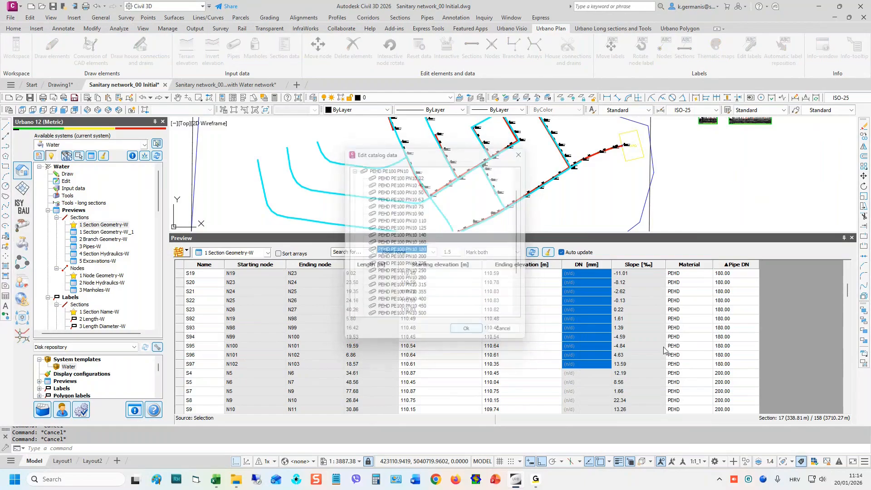
# - Assign the catalog pipe PEHD PE100 PN10 200 to the DN of all sections with Pipe DN 200
pyautogui.click(591, 375)
pyautogui.scroll(-10, 599, 359)
pyautogui.scroll(-5, 612, 336)
pyautogui.keyDown('shift'); pyautogui.click(582, 372); pyautogui.keyUp('shift')
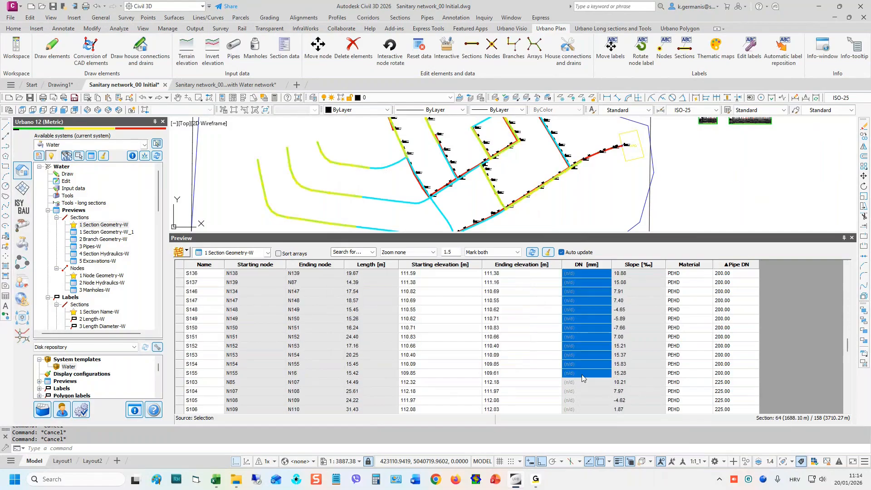
pyautogui.rightClick(582, 378)
pyautogui.click(598, 302)
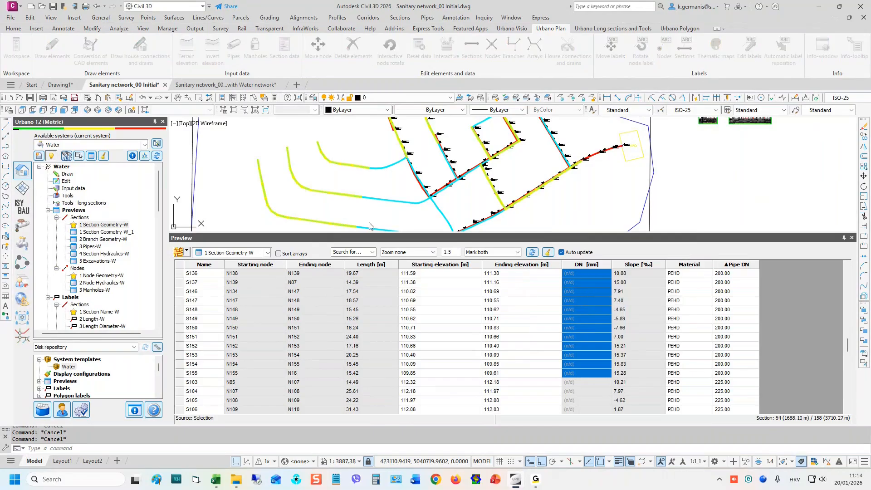
pyautogui.click(355, 202)
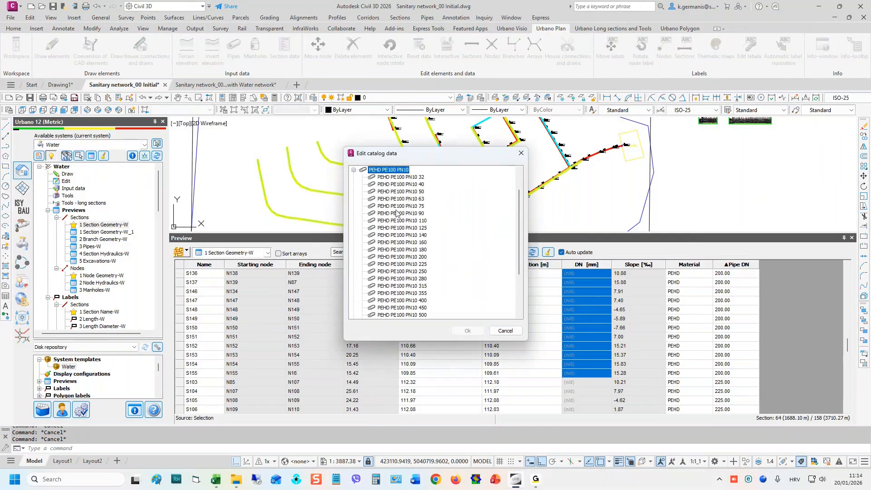
pyautogui.click(417, 257)
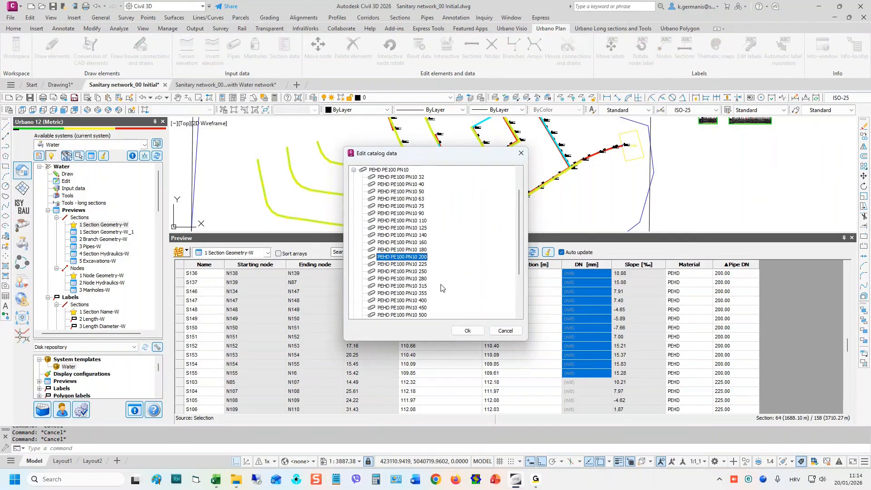
pyautogui.click(467, 330)
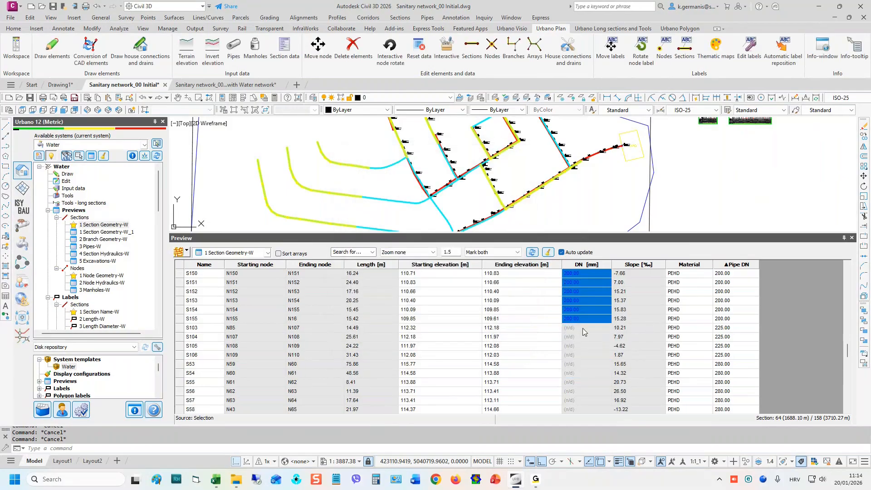
# - Assign the catalog pipe PEHD PE100 PN10 225 to the DN of sections S103 to S106 with Pipe DN 225
pyautogui.keyDown('shift'); pyautogui.click(592, 301); pyautogui.keyUp('shift')
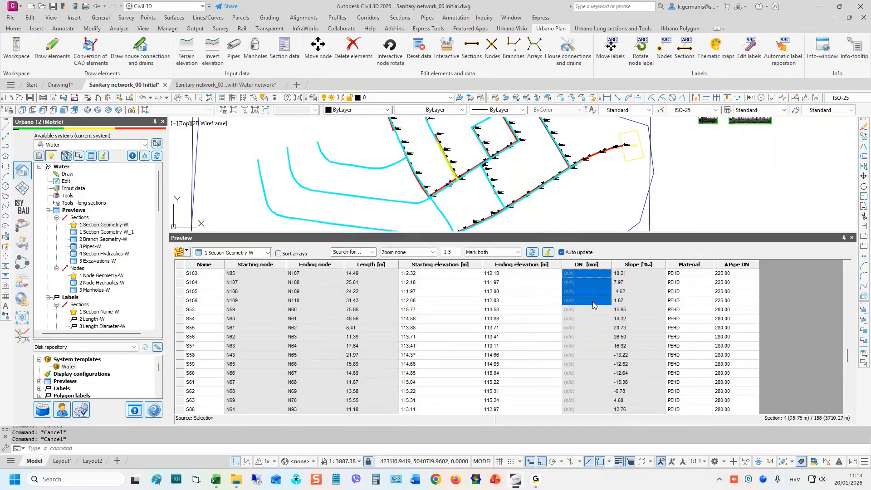
pyautogui.rightClick(592, 301)
pyautogui.click(629, 361)
pyautogui.click(354, 198)
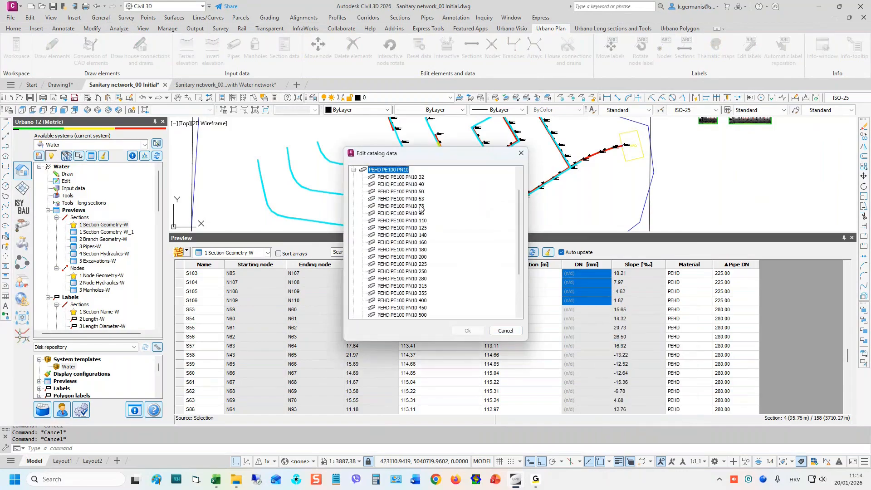
pyautogui.click(419, 265)
pyautogui.click(467, 330)
# - Assign the catalog pipe PEHD PE100 PN10 280 to the DN of all sections with Pipe DN 280
pyautogui.click(586, 309)
pyautogui.scroll(-8, 603, 344)
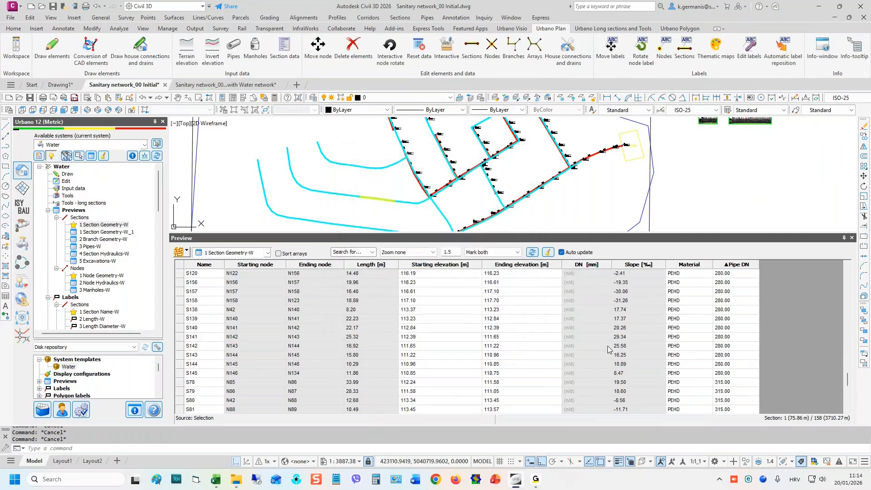
pyautogui.keyDown('shift'); pyautogui.click(578, 374); pyautogui.keyUp('shift')
pyautogui.rightClick(577, 374)
pyautogui.click(626, 299)
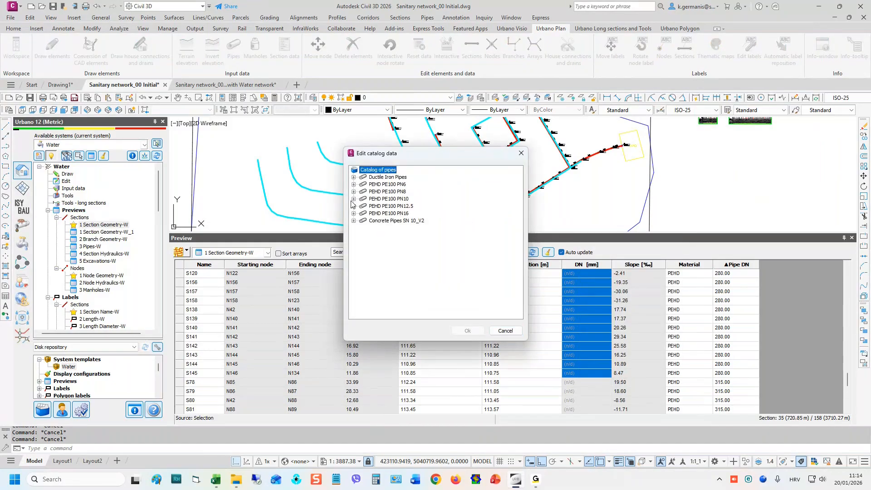
pyautogui.click(353, 199)
pyautogui.click(394, 278)
pyautogui.click(467, 330)
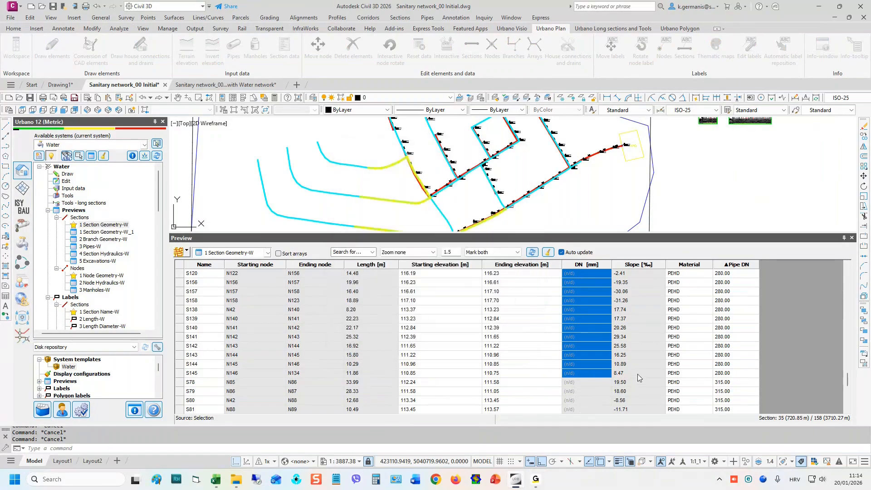
# - Assign the catalog pipe PEHD PE100 PN10 315 to the DN of all sections with Pipe DN 315
pyautogui.click(584, 382)
pyautogui.scroll(-3, 608, 308)
pyautogui.keyDown('shift'); pyautogui.click(577, 364); pyautogui.keyUp('shift')
pyautogui.rightClick(577, 365)
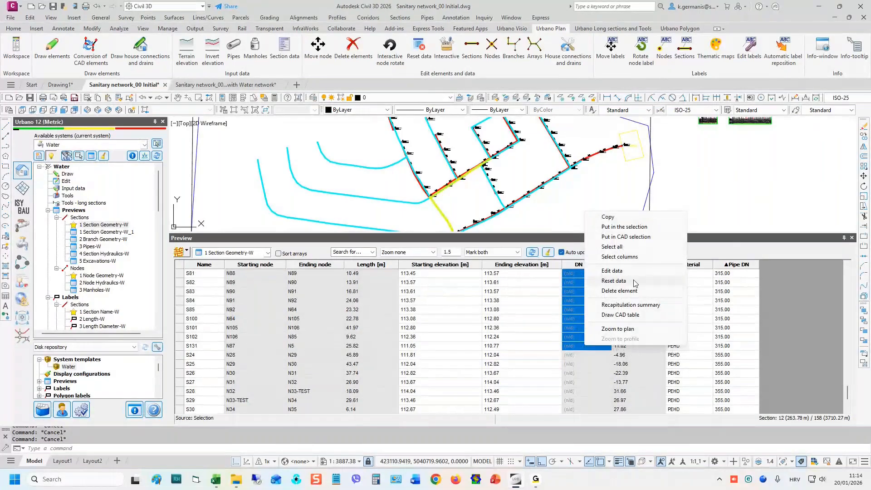
pyautogui.click(631, 271)
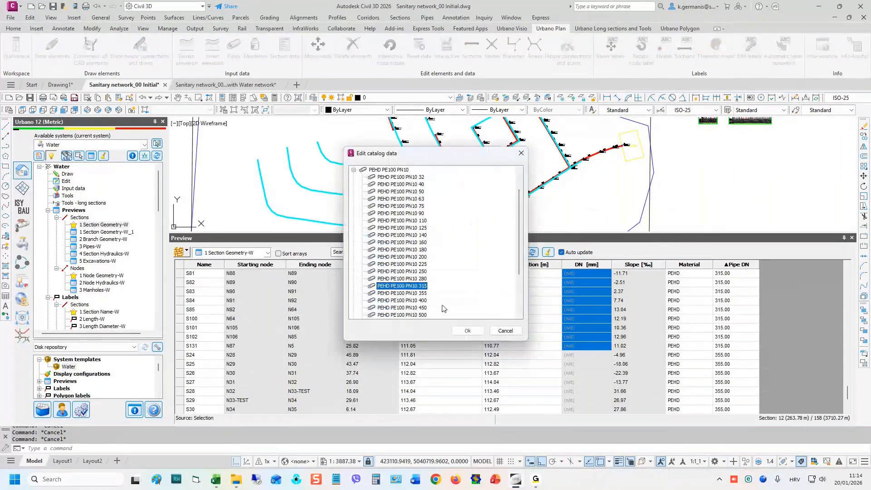
pyautogui.click(476, 332)
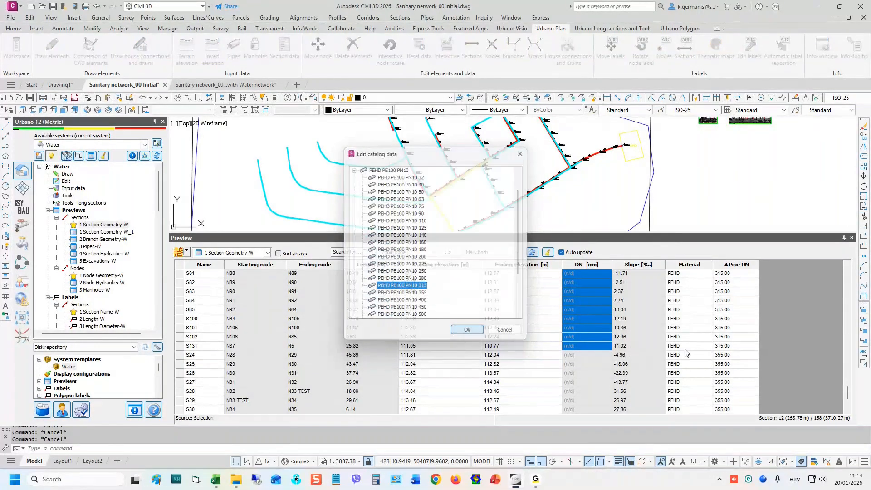
# - Assign the catalog pipe PEHD PE100 PN10 355 to the DN of the remaining sections with Pipe DN 355
pyautogui.click(594, 355)
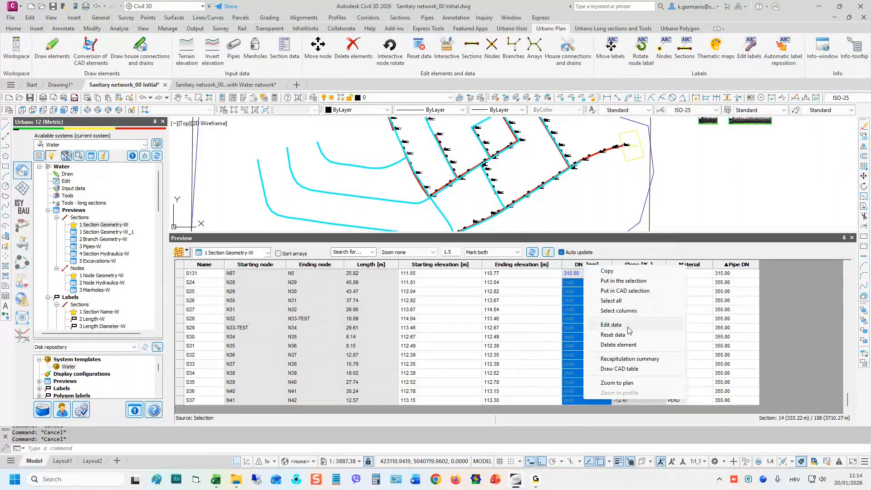
pyautogui.click(626, 327)
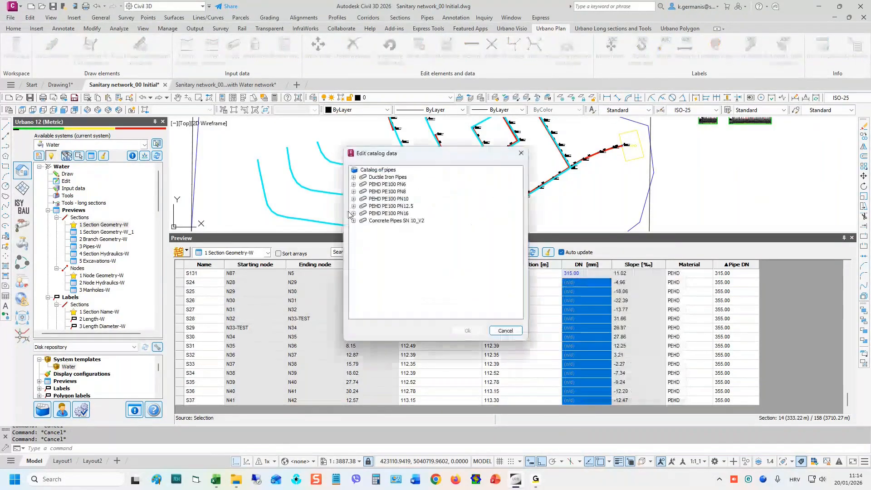
pyautogui.click(354, 198)
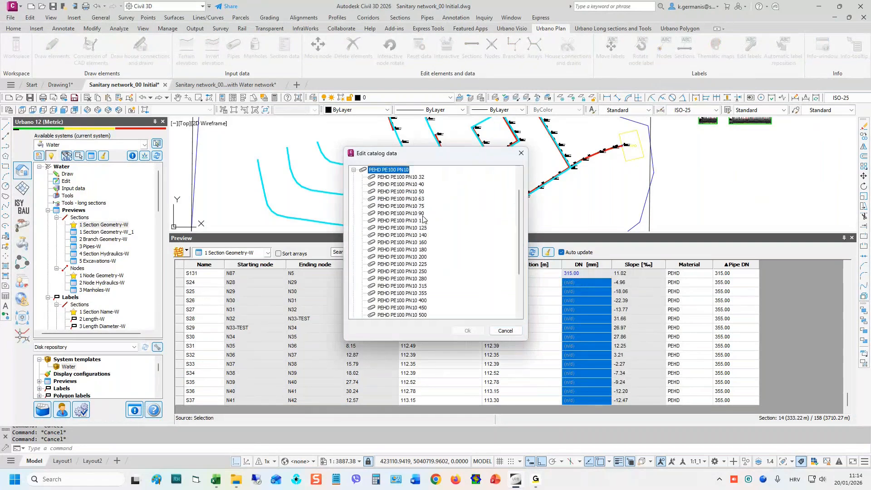
pyautogui.click(421, 293)
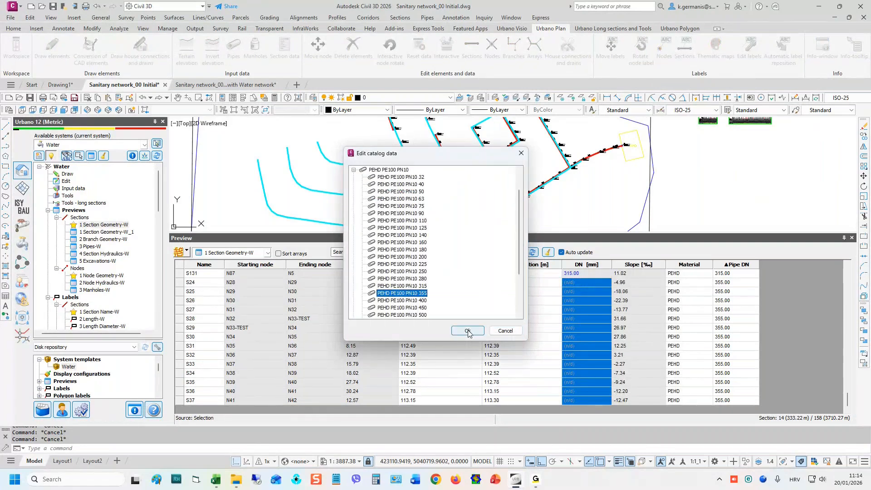
pyautogui.click(468, 331)
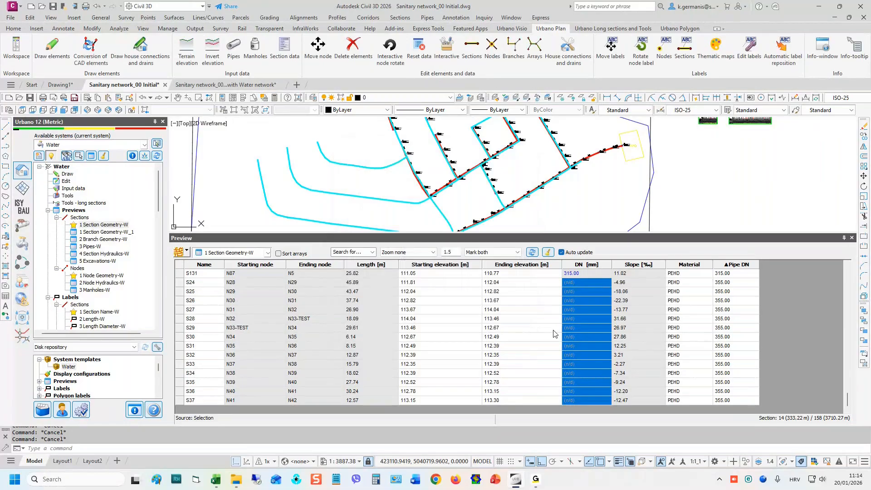
# - Check the assigned DN values through the section table and shrink the preview to show more of the drawing
pyautogui.click(597, 338)
pyautogui.scroll(20, 625, 341)
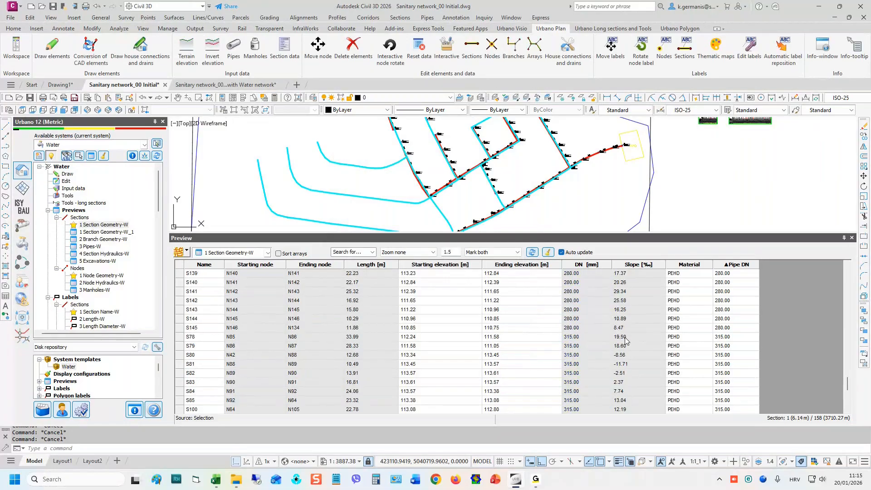
pyautogui.scroll(15, 626, 341)
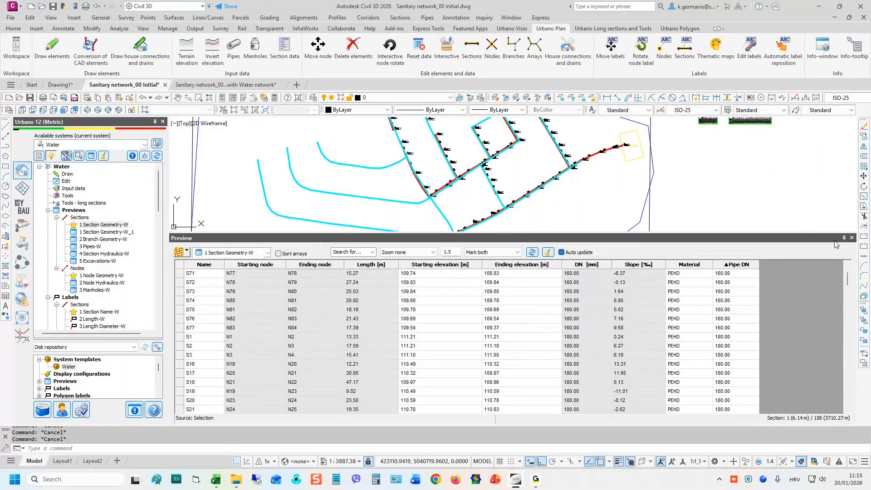
pyautogui.moveTo(717, 232); pyautogui.dragTo(725, 348)
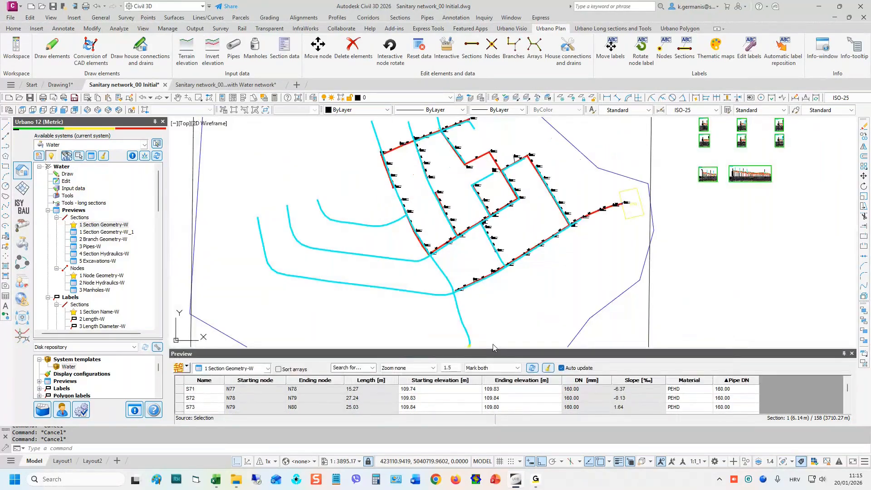
# - Enlarge the section table preview to show a few more rows and clear the active selection
pyautogui.moveTo(496, 347); pyautogui.dragTo(492, 323)
pyautogui.click(580, 266)
pyautogui.press('Escape')
# - Draw the longitudinal sections of all water arrays with definition 1 Water 1000/100 cm, inserted below the existing sanitary sections
pyautogui.moveTo(550, 263); pyautogui.dragTo(467, 268, button='middle')
pyautogui.scroll(-4, 466, 269)
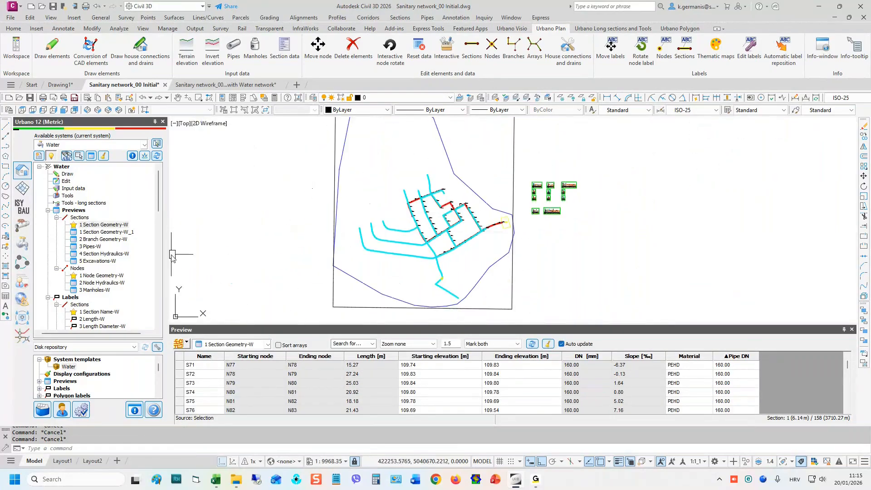
pyautogui.scroll(-4, 139, 257)
pyautogui.scroll(-1, 130, 271)
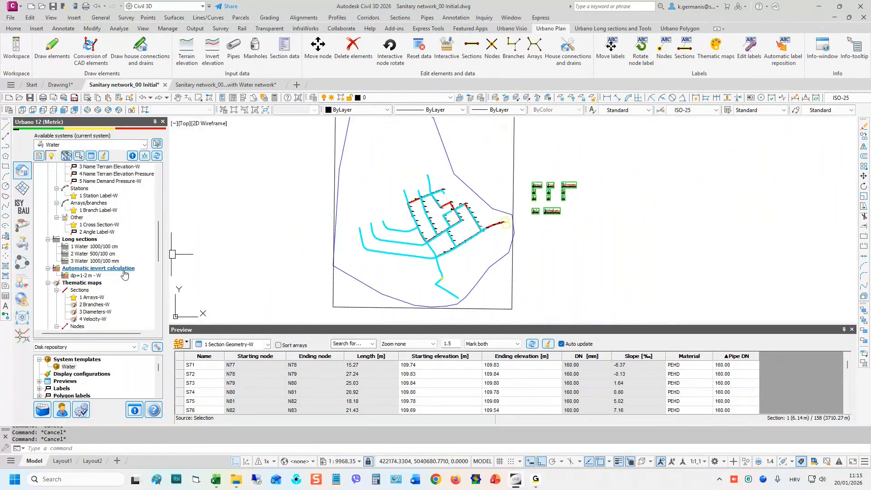
pyautogui.doubleClick(75, 248)
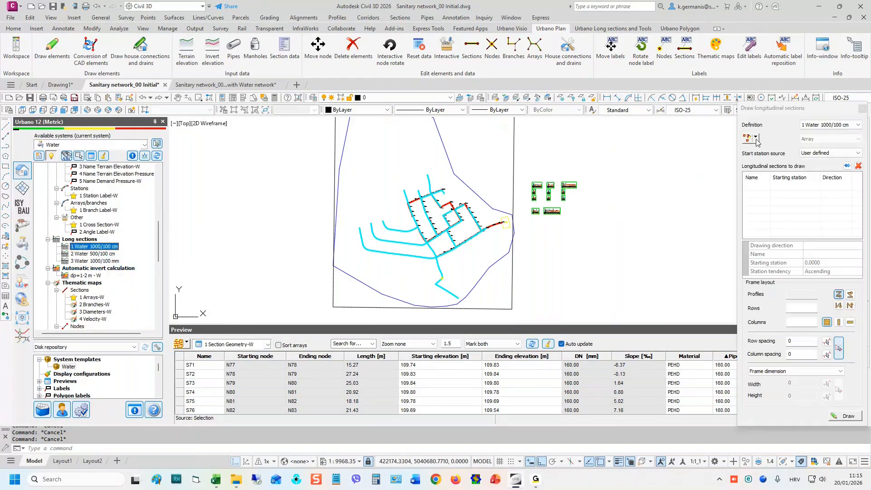
pyautogui.click(756, 137)
pyautogui.click(770, 162)
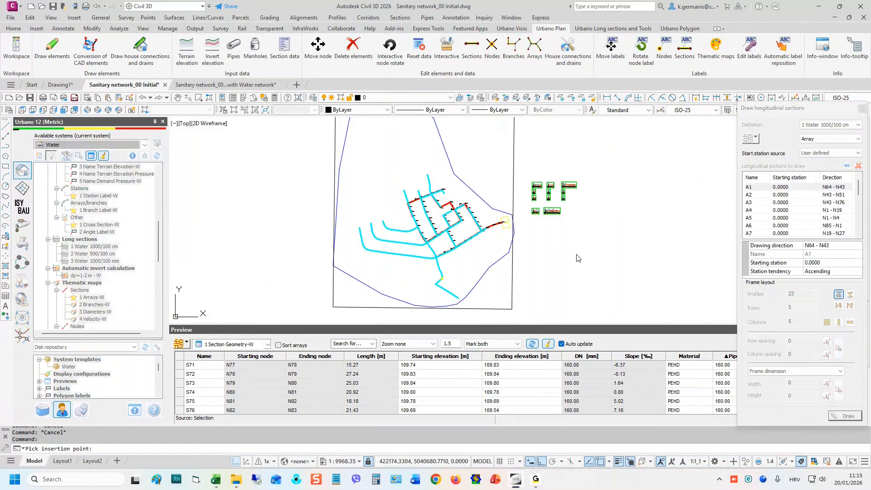
pyautogui.scroll(2, 568, 264)
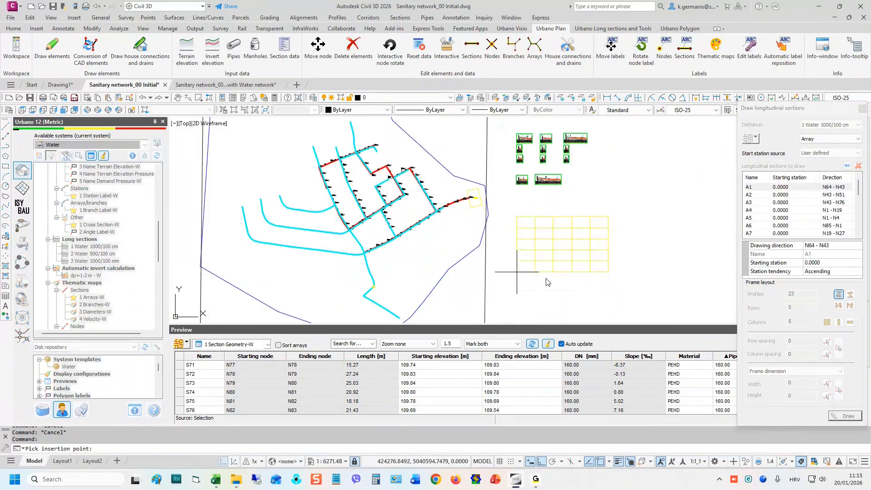
pyautogui.click(516, 272)
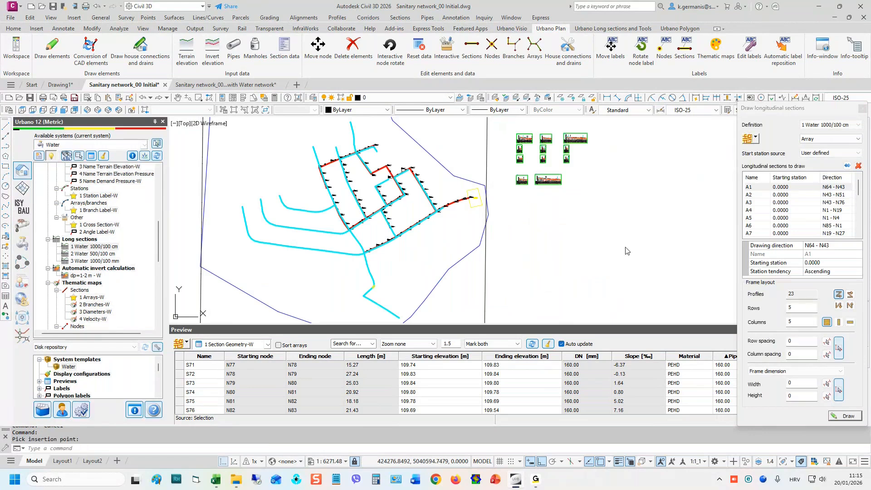
pyautogui.click(862, 109)
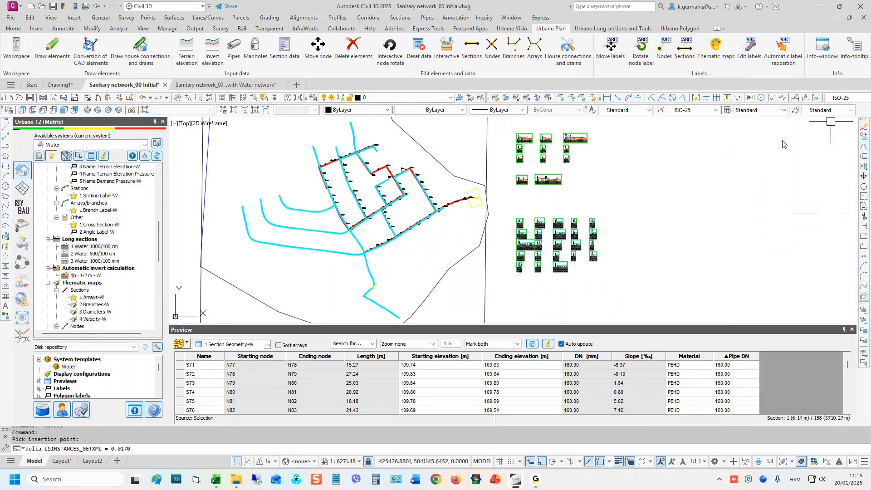
# - Examine the new water longitudinal sections, checking pipe lines and sanitary crossing labels in profiles A1 and A2
pyautogui.scroll(5, 490, 226)
pyautogui.scroll(5, 384, 235)
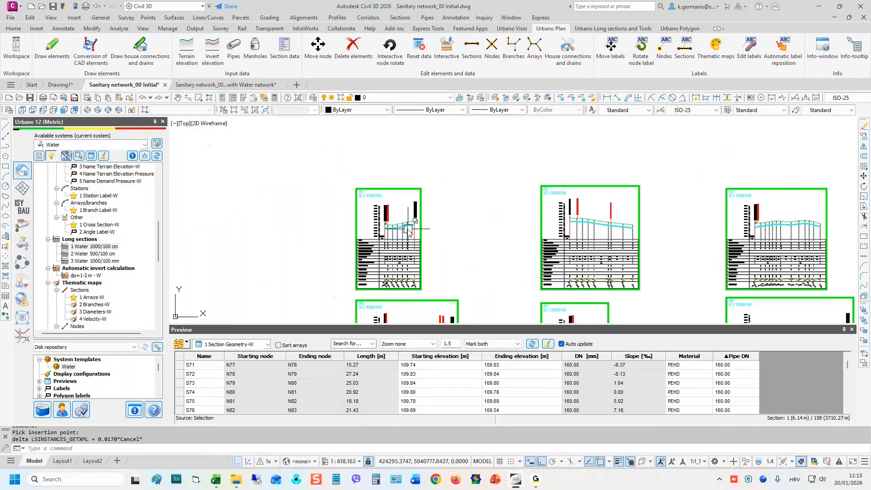
pyautogui.scroll(2, 383, 224)
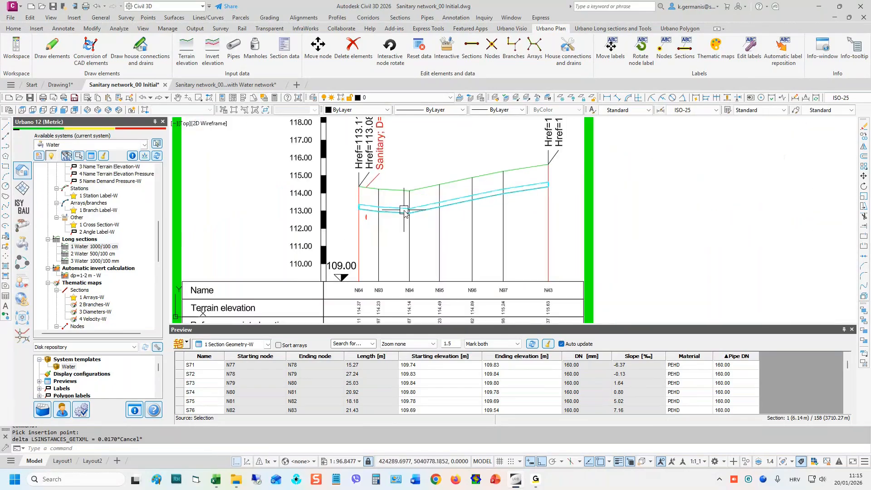
pyautogui.scroll(-2, 358, 218)
pyautogui.moveTo(671, 216); pyautogui.dragTo(276, 223, button='middle')
pyautogui.scroll(-1, 286, 223)
pyautogui.scroll(2, 626, 216)
pyautogui.moveTo(539, 205); pyautogui.dragTo(481, 254, button='middle')
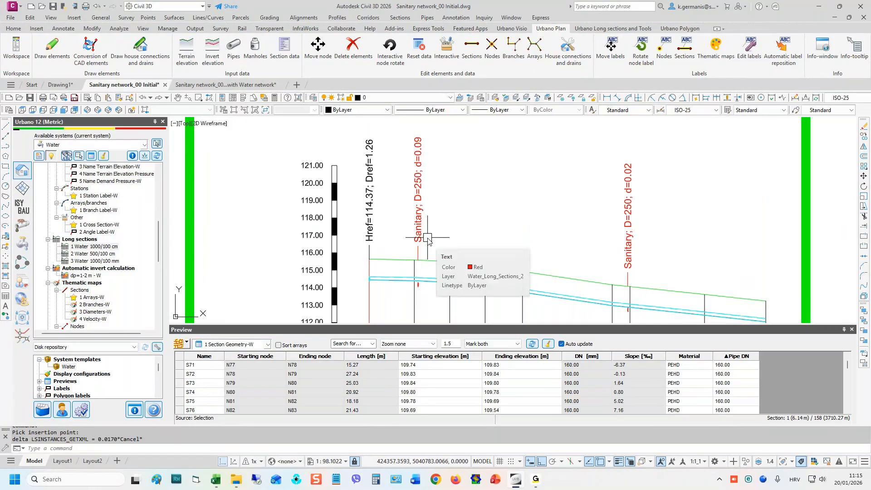
pyautogui.scroll(-4, 427, 237)
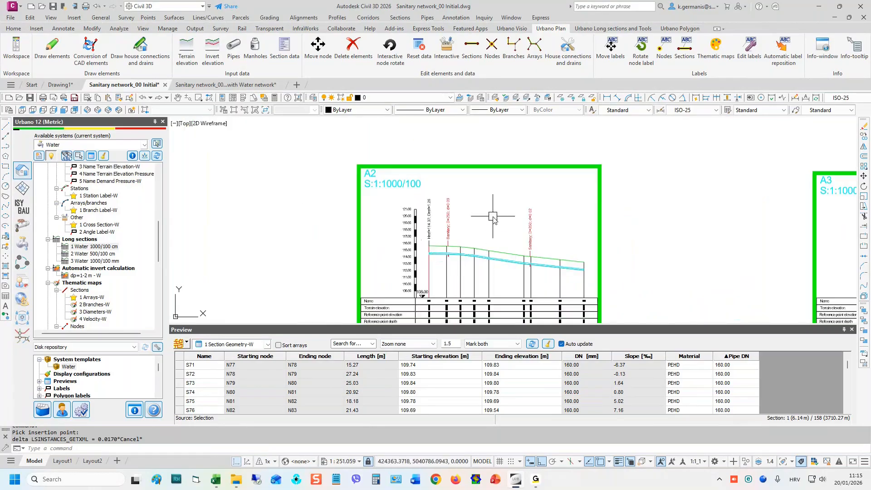
pyautogui.scroll(-4, 501, 238)
pyautogui.scroll(-8, 503, 235)
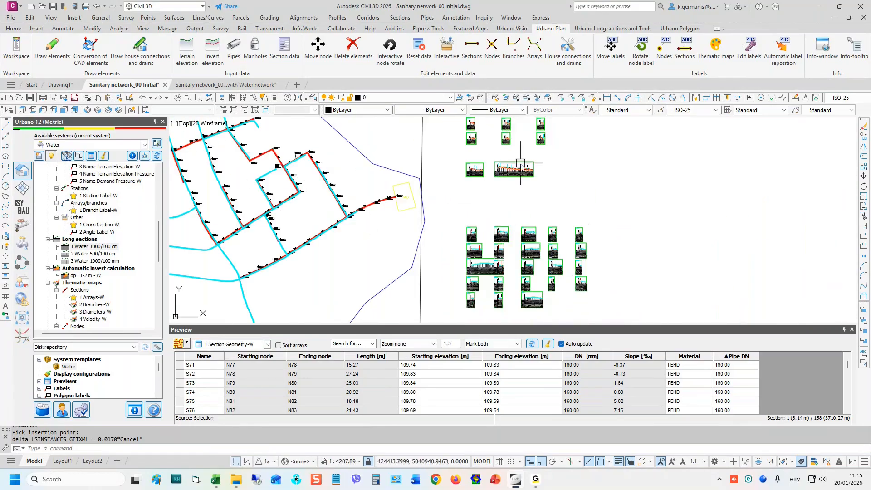
# - Examine the long sanitary longitudinal section for its water pipe crossing labels and marked crossing positions
pyautogui.scroll(10, 515, 238)
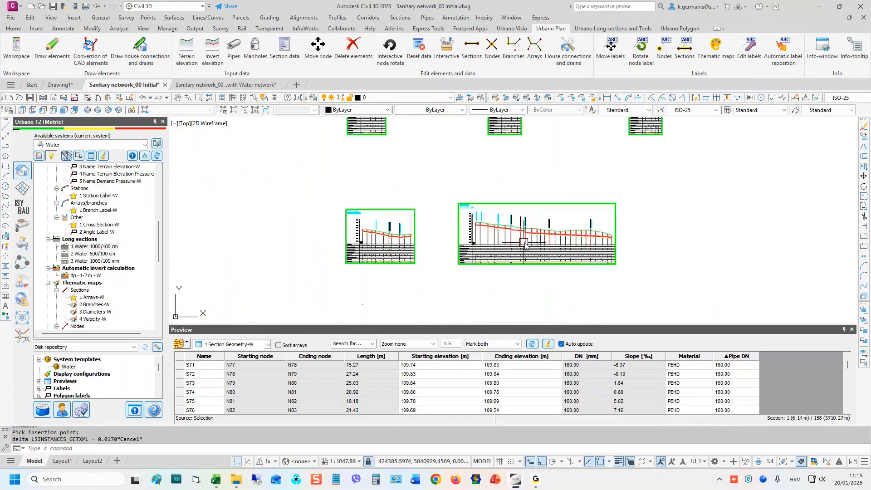
pyautogui.scroll(8, 418, 193)
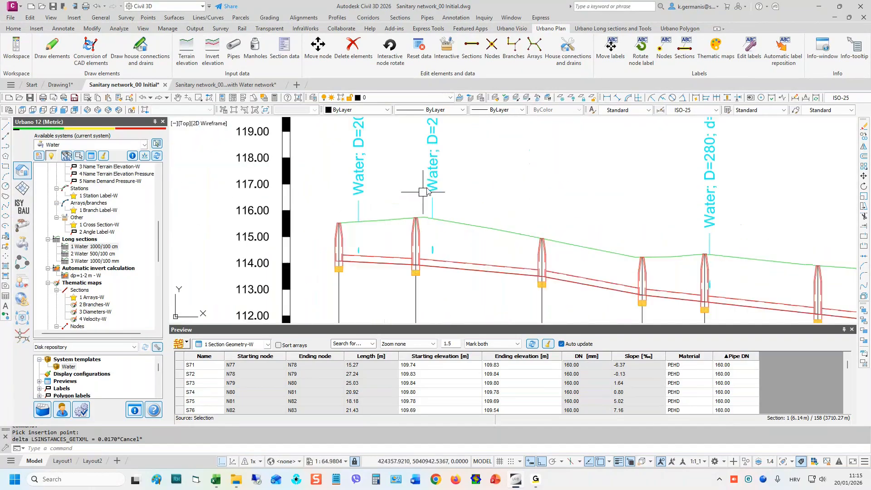
pyautogui.scroll(-1, 381, 184)
pyautogui.moveTo(585, 216); pyautogui.dragTo(393, 209, button='middle')
pyautogui.moveTo(639, 240); pyautogui.dragTo(424, 204, button='middle')
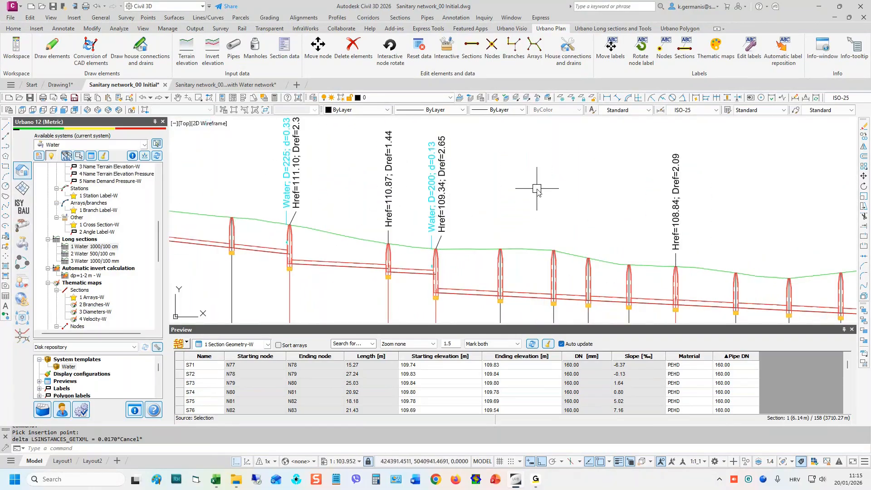
pyautogui.scroll(-2, 537, 190)
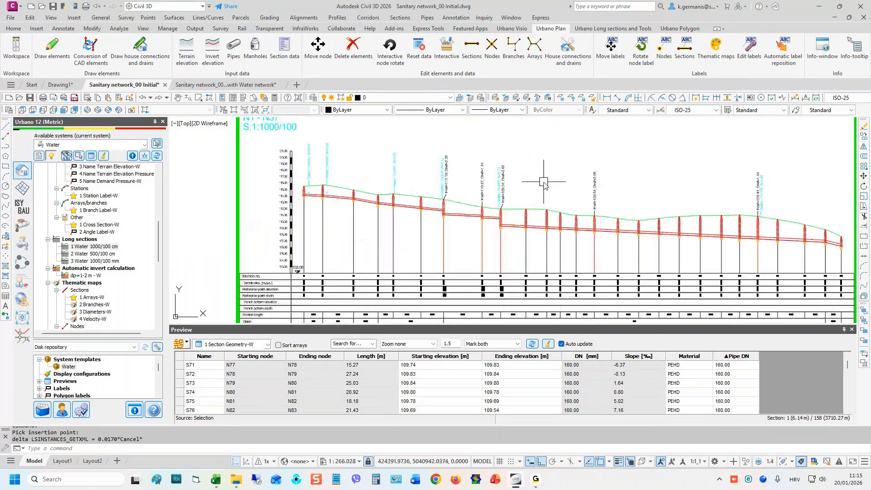
pyautogui.scroll(-6, 544, 184)
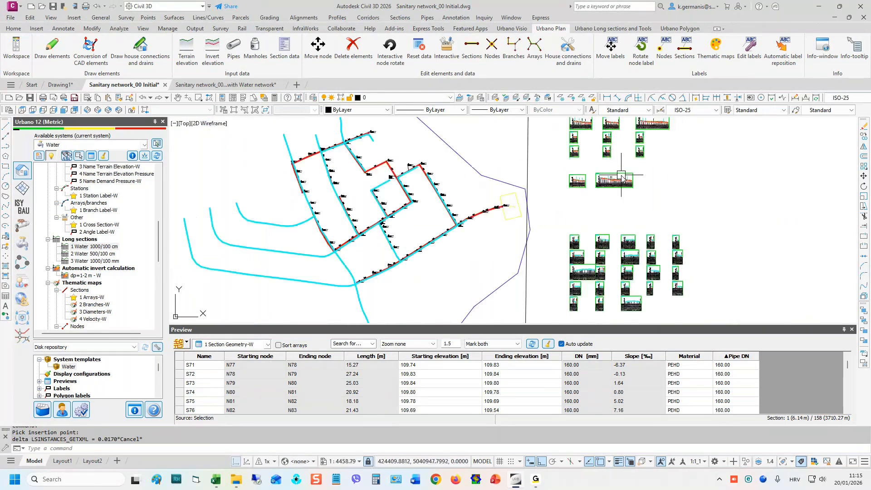
pyautogui.scroll(-1, 762, 226)
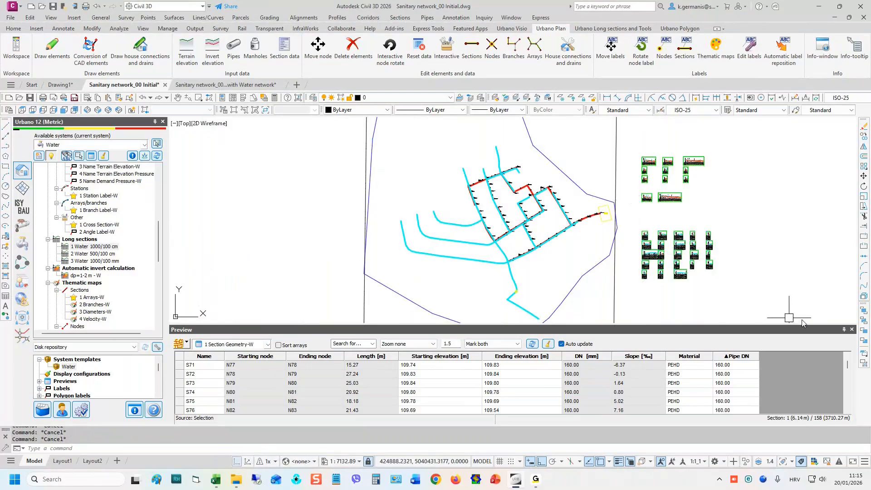
# - Close the section table preview and switch to the drawing Sanitary network_001 Intersections with Water network
pyautogui.click(851, 329)
pyautogui.scroll(2, 584, 321)
pyautogui.moveTo(584, 321)
pyautogui.mouseDown(button='middle')
pyautogui.moveTo(599, 297)
pyautogui.moveTo(575, 310)
pyautogui.mouseUp(button='middle')
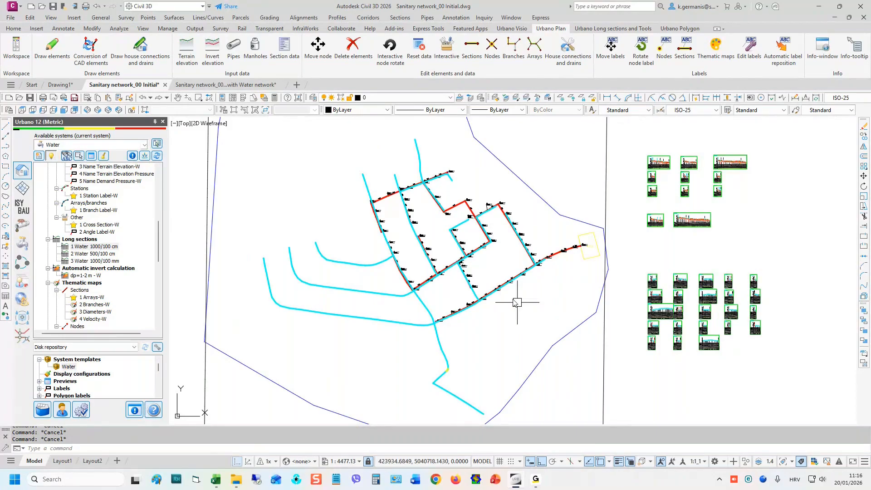
pyautogui.click(226, 85)
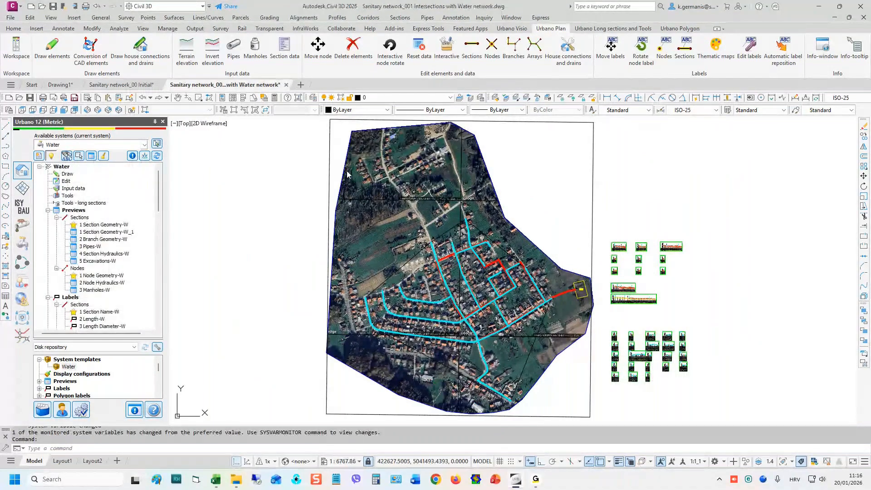
pyautogui.click(736, 306)
pyautogui.press('Escape')
pyautogui.press('Escape')
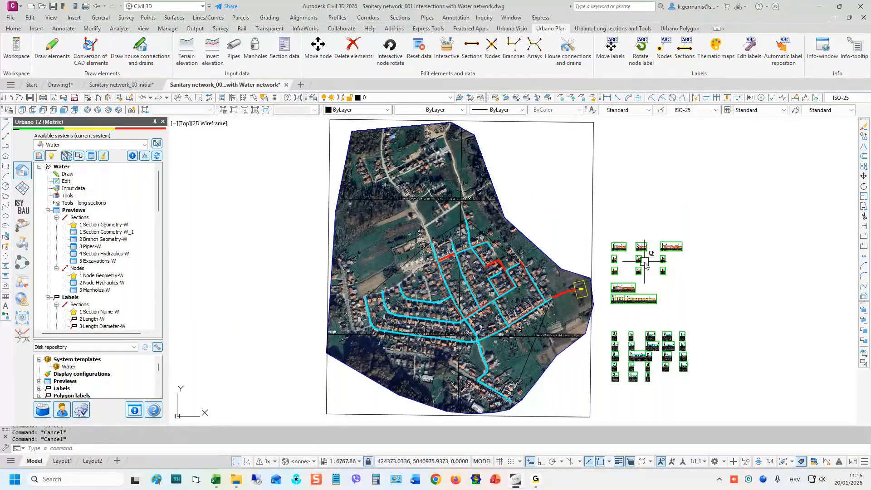
# - Apply the plan style 2D Style-W to the water network and close the style dialog
pyautogui.moveTo(645, 262)
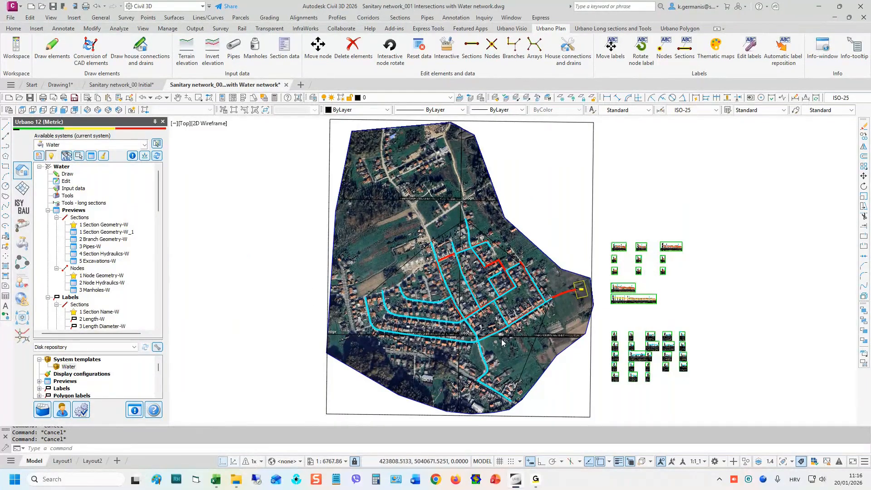
pyautogui.scroll(10, 502, 342)
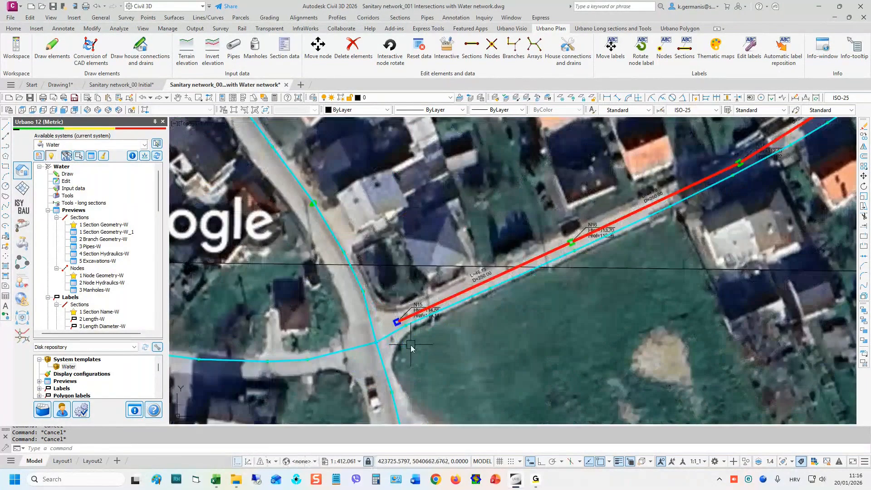
pyautogui.scroll(3, 446, 335)
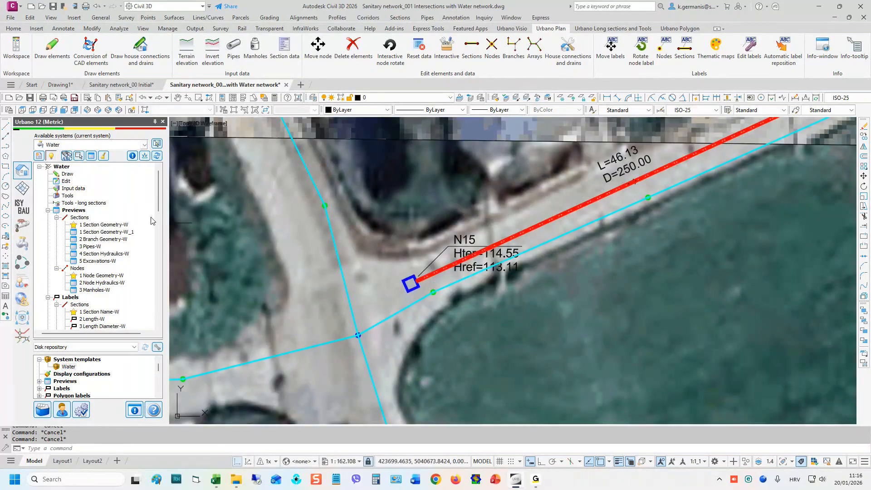
pyautogui.scroll(3, 410, 280)
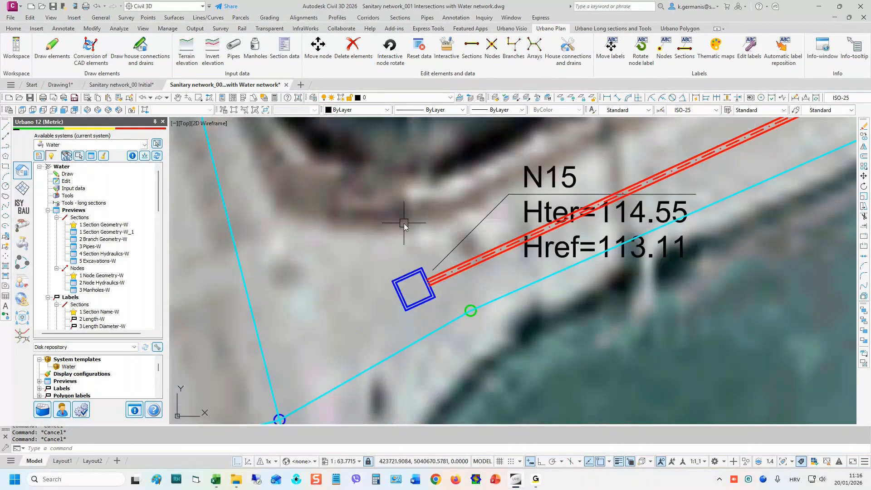
pyautogui.scroll(-3, 419, 288)
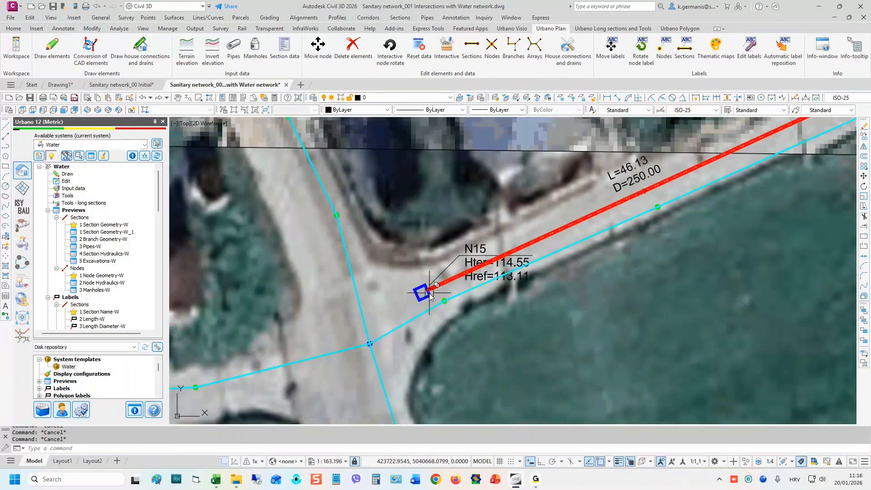
pyautogui.moveTo(159, 197); pyautogui.dragTo(160, 320)
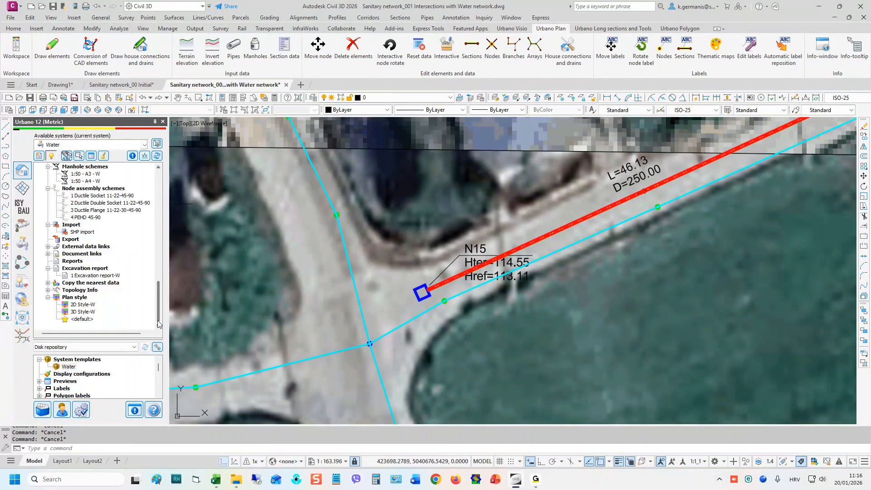
pyautogui.click(82, 311)
pyautogui.click(83, 305)
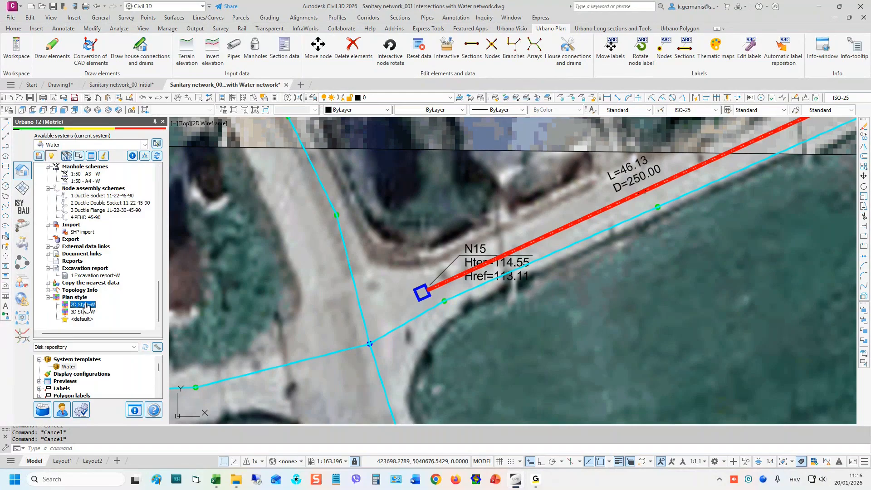
pyautogui.doubleClick(87, 305)
pyautogui.moveTo(436, 215); pyautogui.dragTo(442, 147)
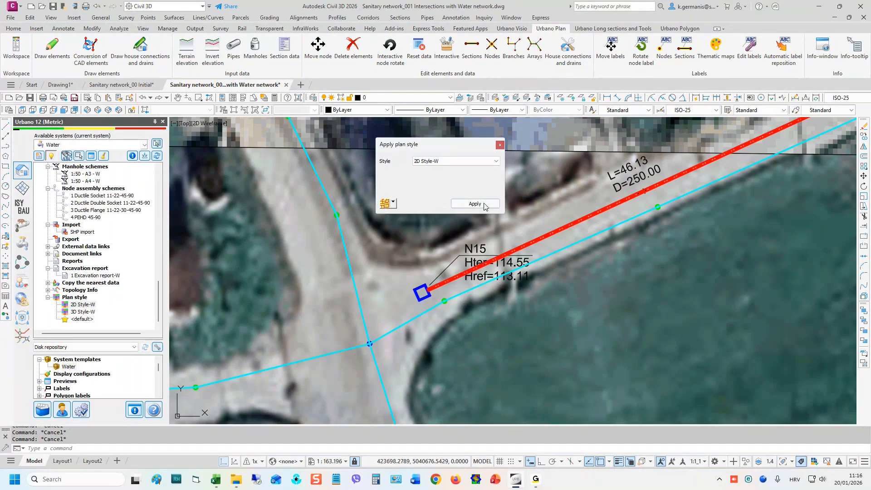
pyautogui.click(482, 205)
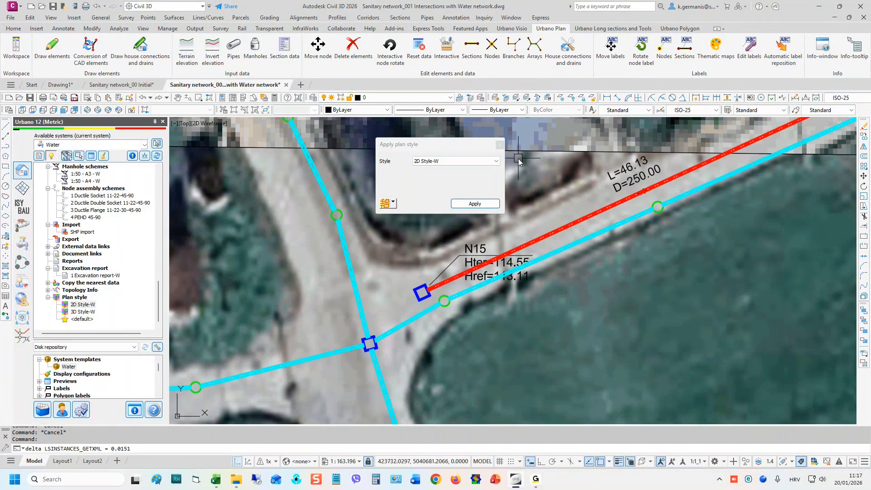
pyautogui.click(500, 145)
# - Show the manhole information for the water node at the road junction near N15 and check the neighbouring nodes
pyautogui.moveTo(376, 236); pyautogui.dragTo(486, 216, button='middle')
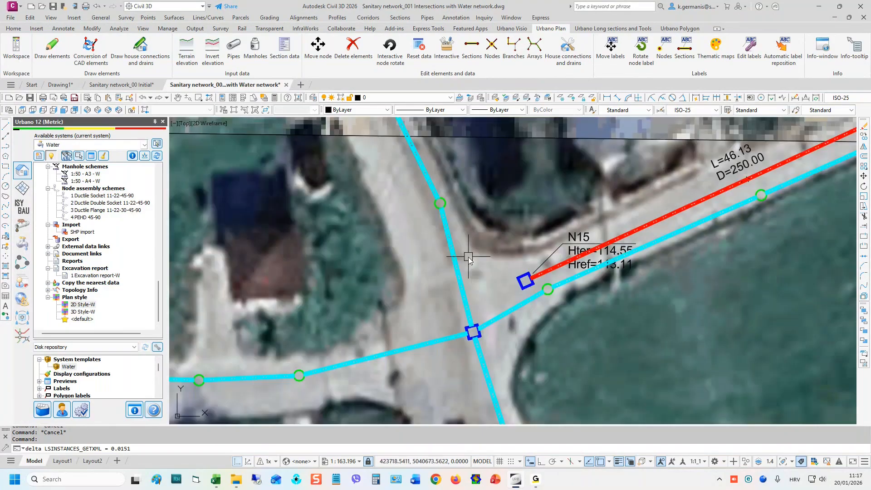
pyautogui.scroll(-2, 440, 314)
pyautogui.click(132, 155)
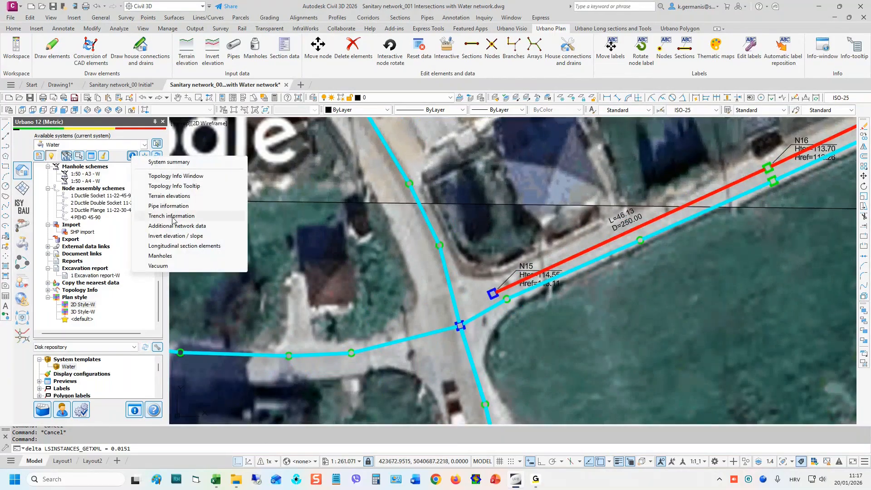
pyautogui.click(175, 266)
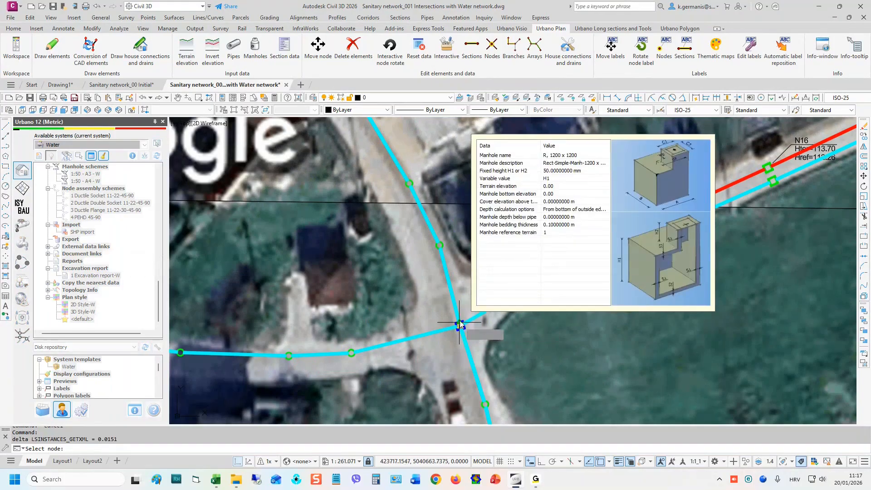
pyautogui.moveTo(450, 251); pyautogui.dragTo(445, 365, button='middle')
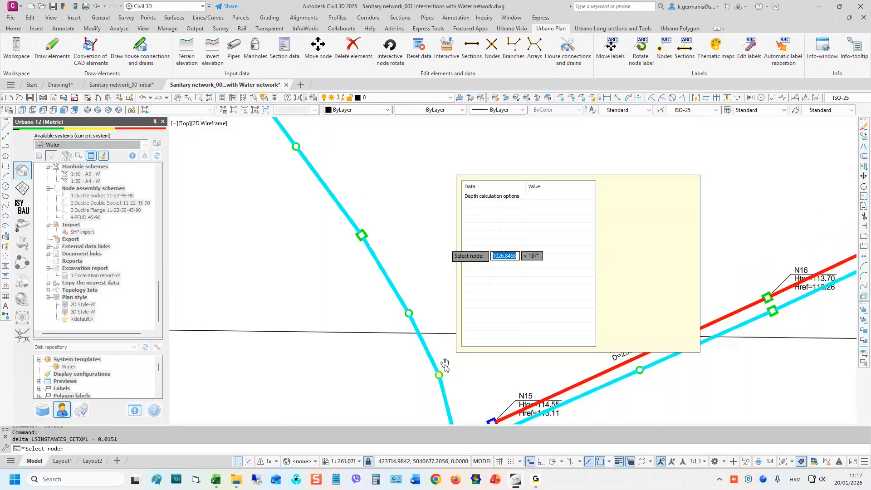
pyautogui.scroll(2, 395, 242)
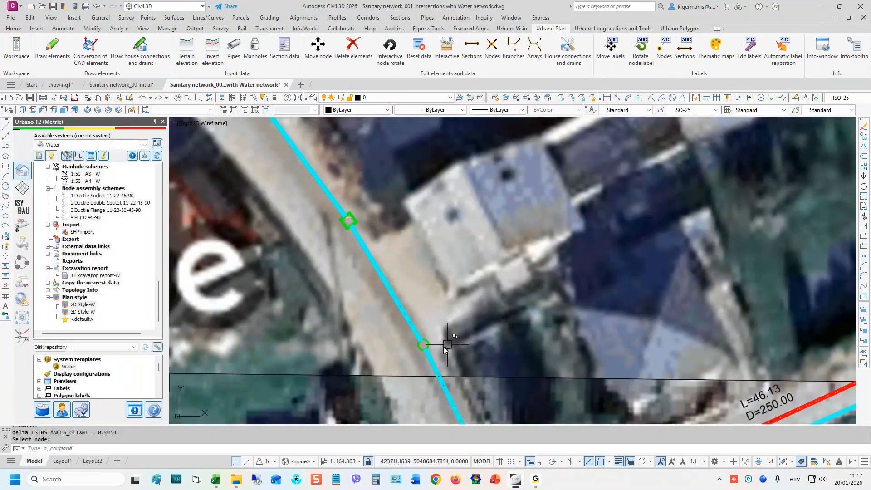
# - Open the water plan style 2D Style-W for editing
pyautogui.scroll(2, 444, 348)
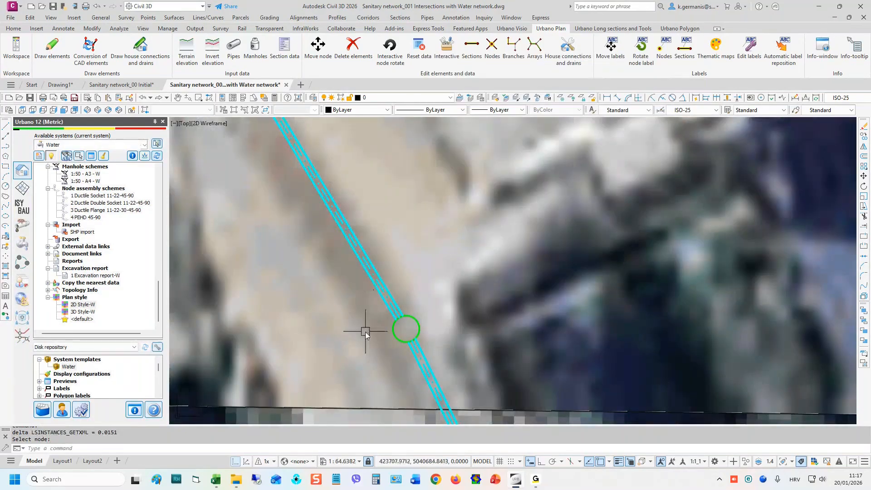
pyautogui.scroll(-6, 413, 293)
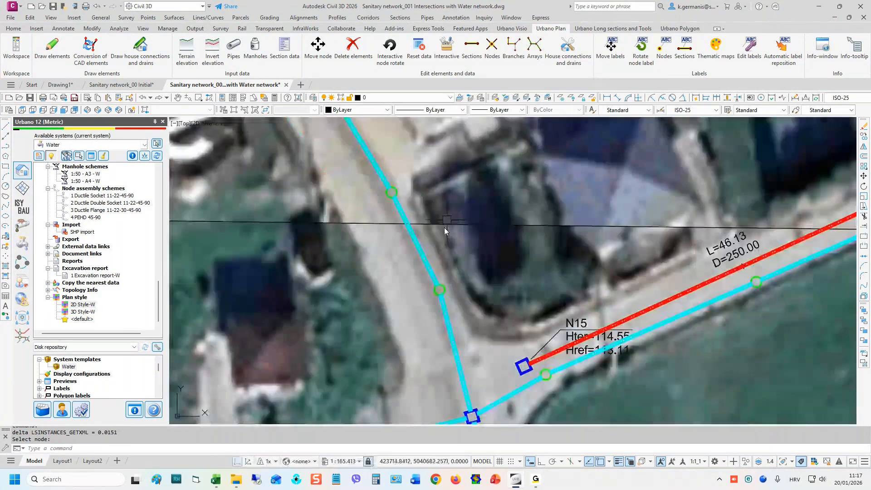
pyautogui.scroll(2, 427, 271)
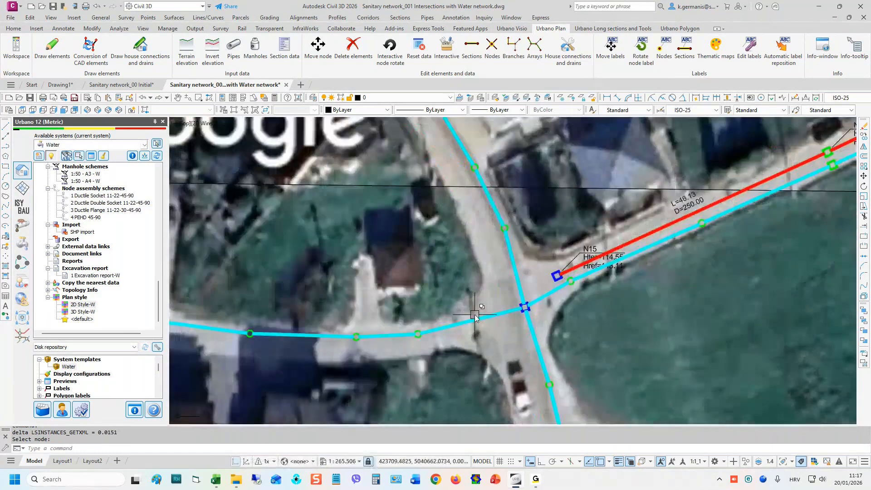
pyautogui.scroll(1, 393, 297)
pyautogui.rightClick(79, 304)
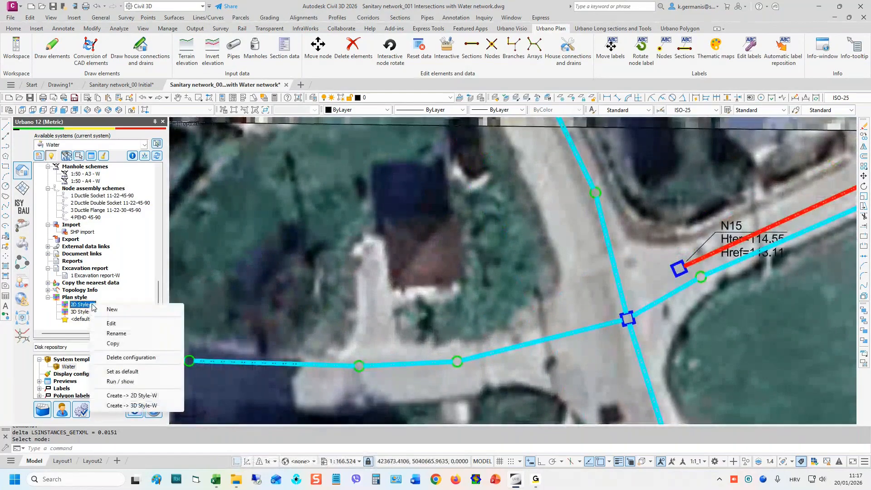
pyautogui.click(131, 323)
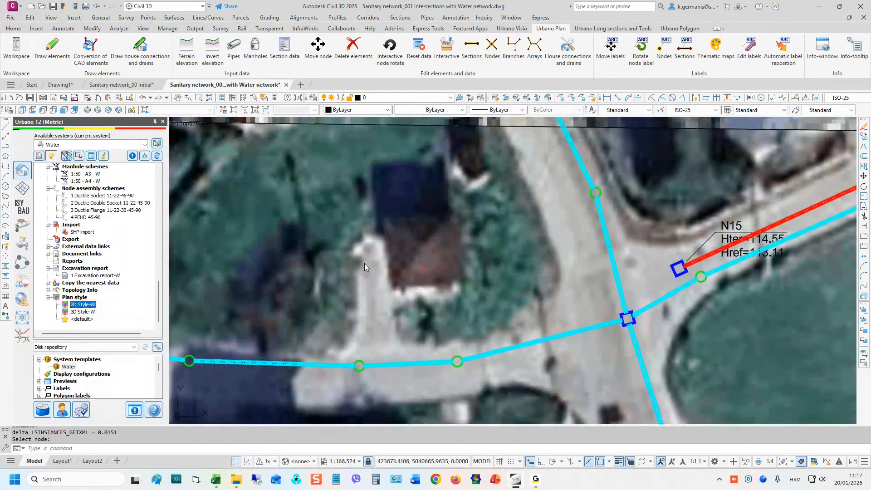
pyautogui.moveTo(491, 125); pyautogui.dragTo(419, 79)
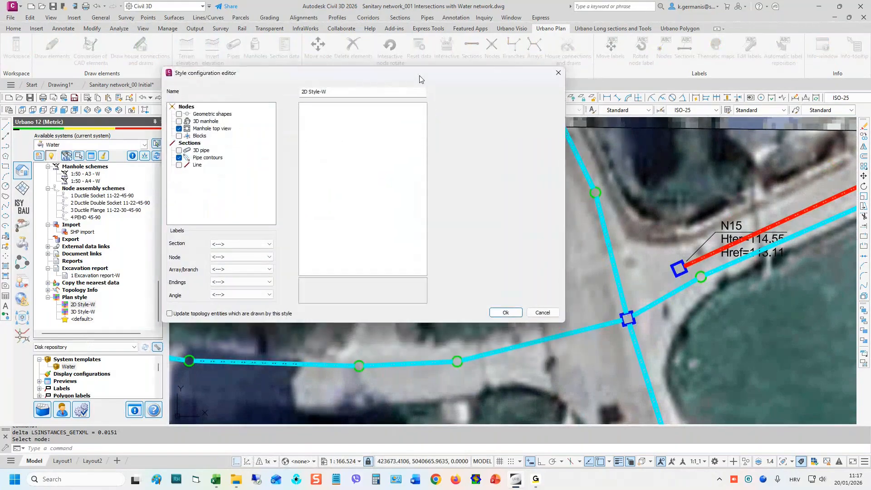
# - Check the manhole top view's fallback style for nodes without manholes and set the Node block's scale factor to 0.1
pyautogui.click(215, 130)
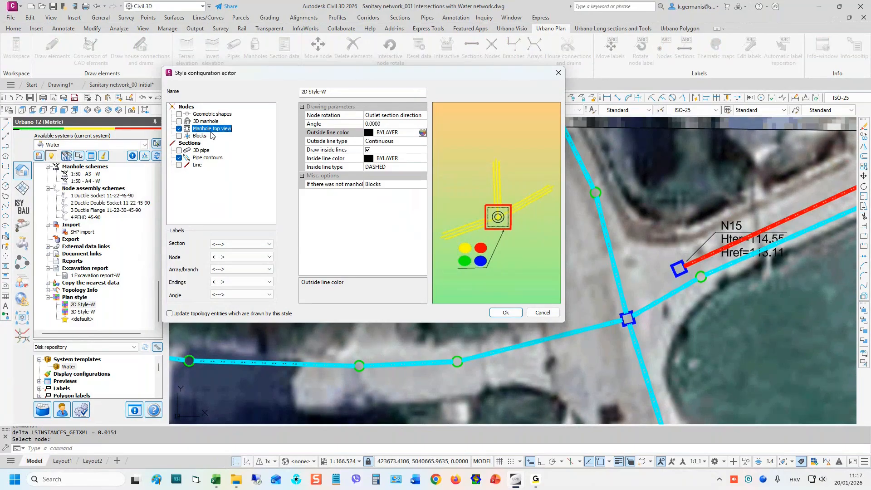
pyautogui.moveTo(364, 182); pyautogui.dragTo(384, 193)
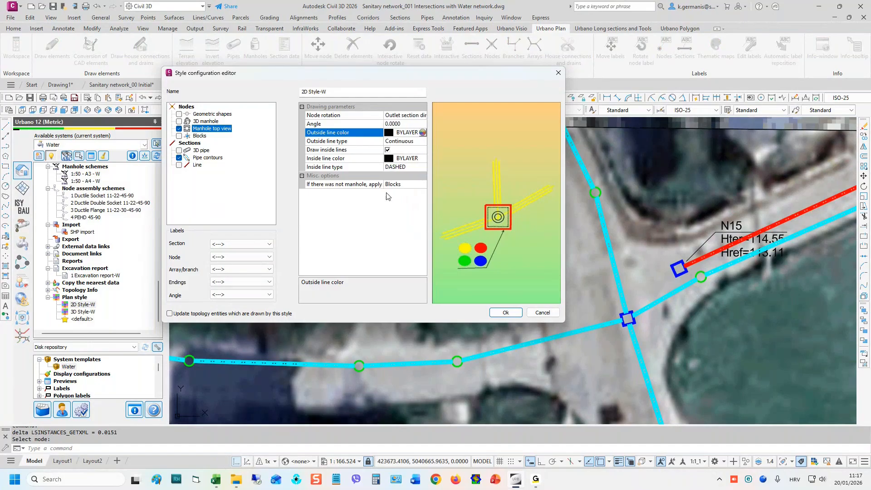
pyautogui.click(379, 184)
pyautogui.click(422, 184)
pyautogui.click(332, 208)
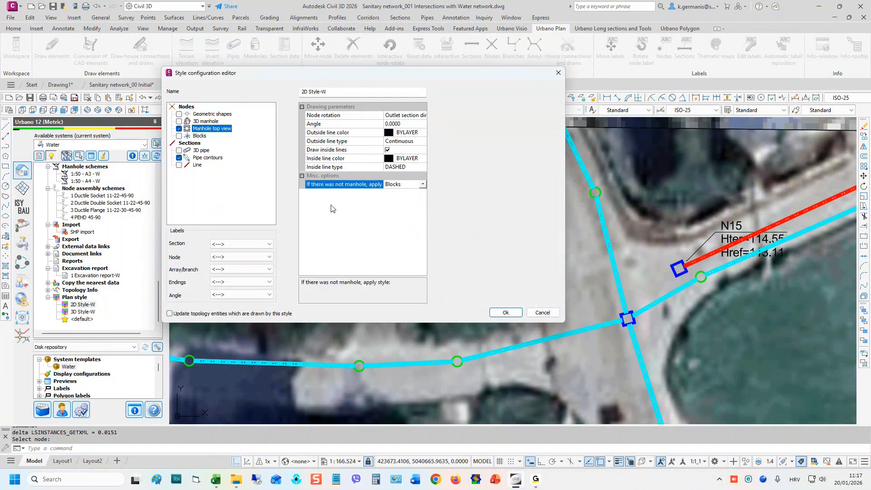
pyautogui.click(204, 136)
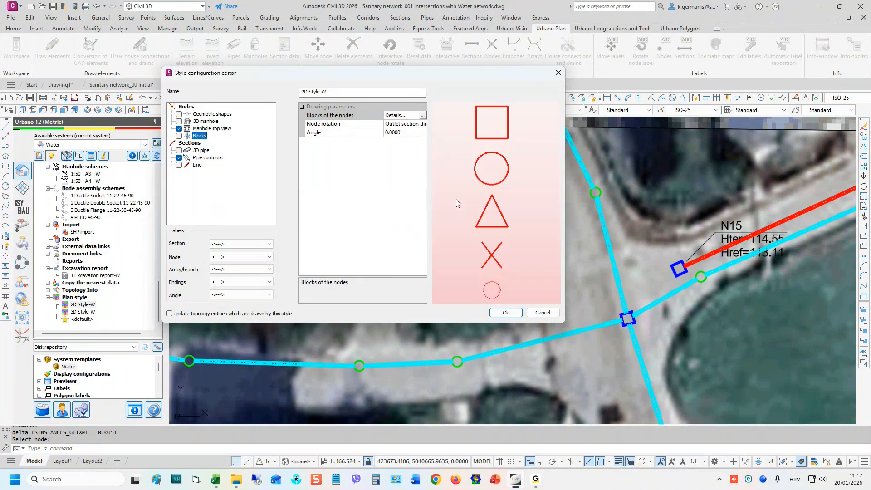
pyautogui.moveTo(383, 115); pyautogui.dragTo(371, 115)
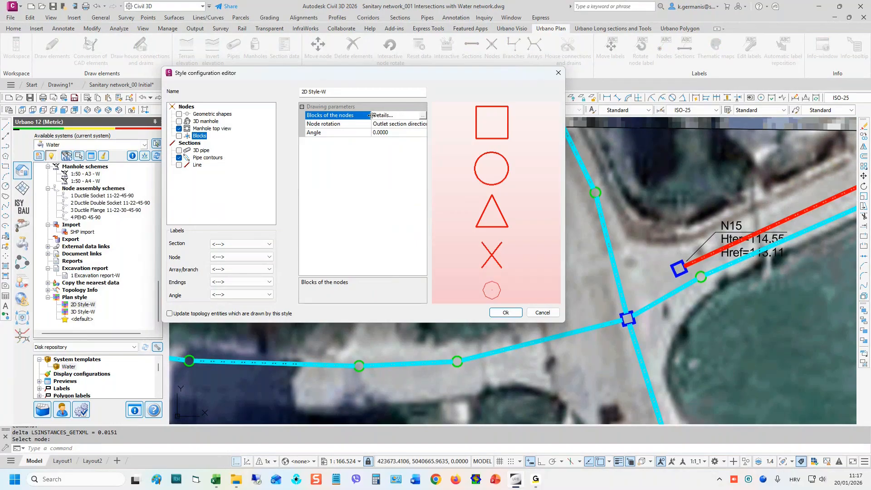
pyautogui.click(422, 116)
pyautogui.click(321, 136)
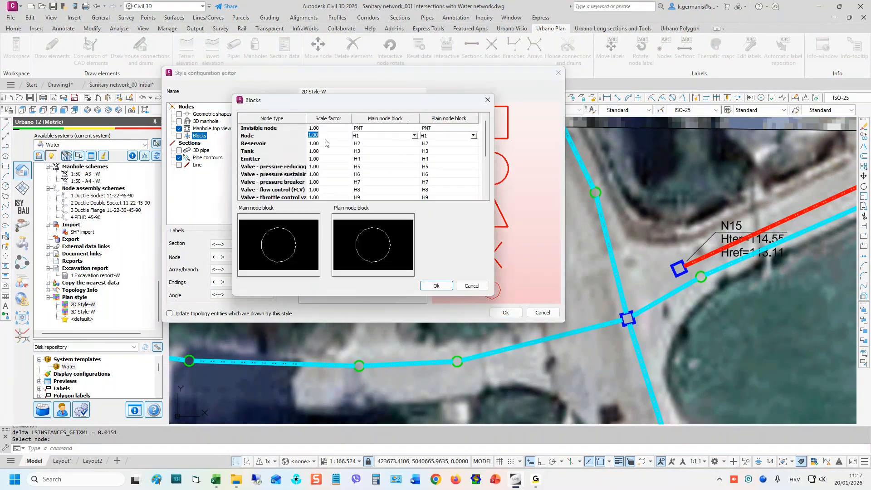
pyautogui.write('0.1')
pyautogui.click(443, 286)
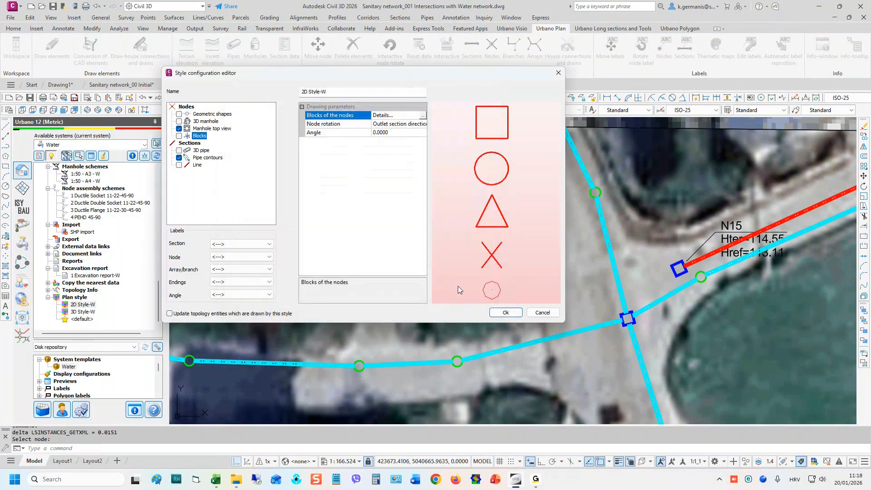
# - Review the 3D pipe, pipe contours and line section settings of 2D Style-W and confirm the style
pyautogui.click(194, 143)
pyautogui.click(200, 150)
pyautogui.click(210, 159)
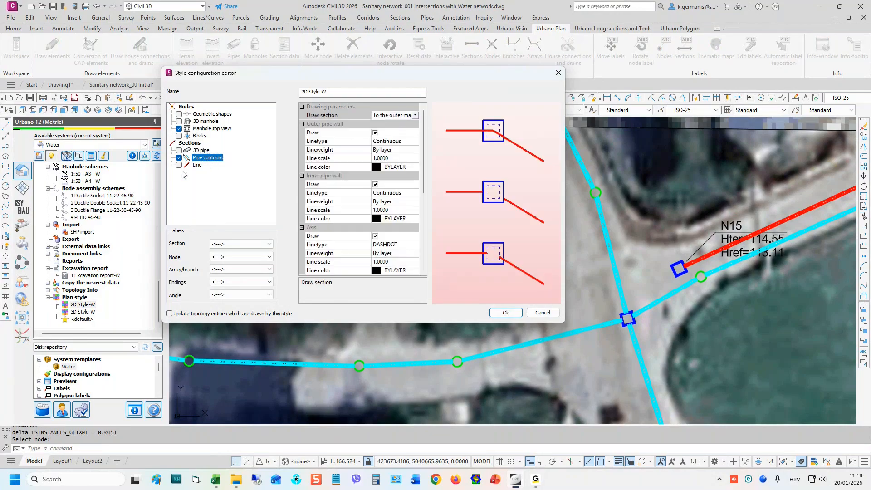
pyautogui.click(198, 165)
pyautogui.click(209, 159)
pyautogui.click(200, 151)
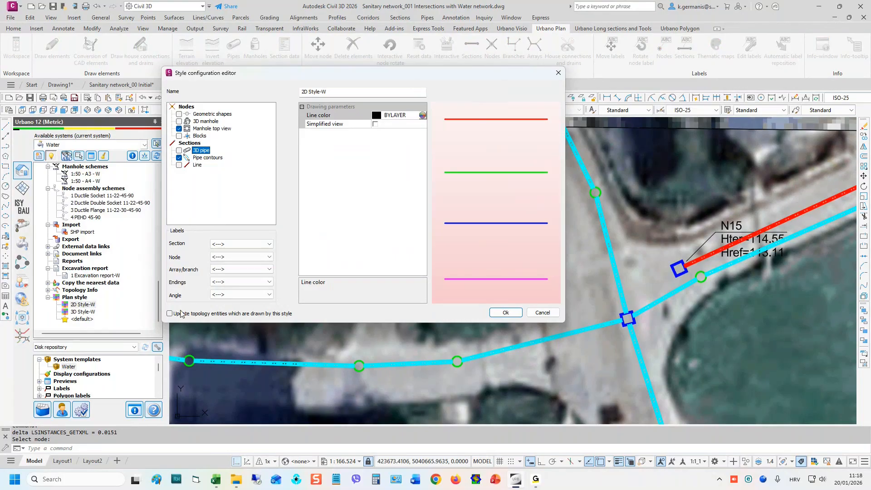
pyautogui.click(514, 314)
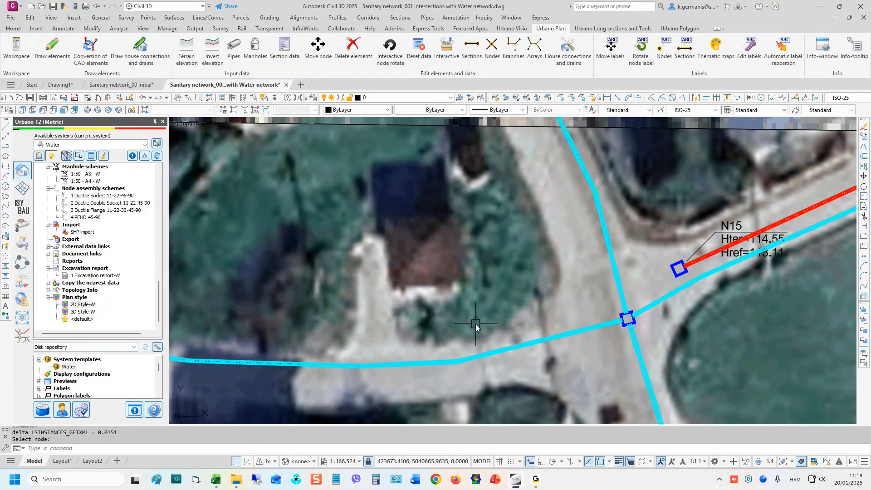
# - Examine the restyled water nodes and pipes around the road junction near N15 and across the whole network
pyautogui.moveTo(554, 266); pyautogui.dragTo(381, 314, button='middle')
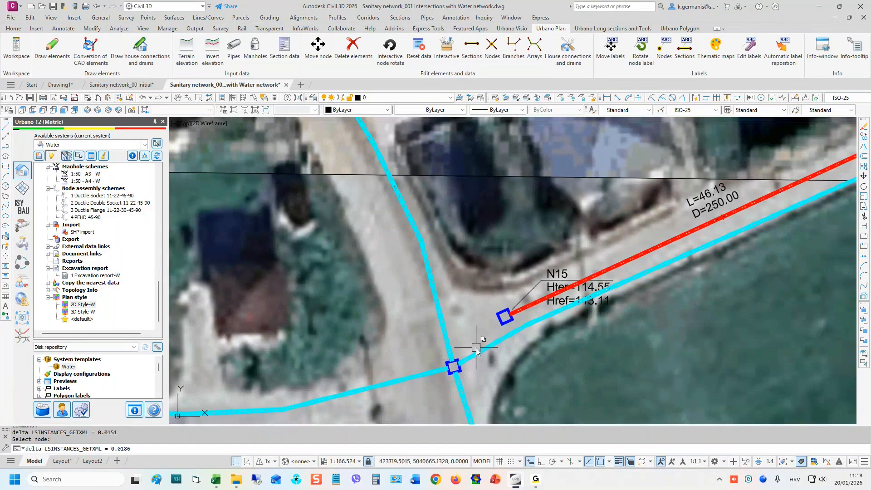
pyautogui.scroll(4, 452, 365)
pyautogui.scroll(-2, 483, 337)
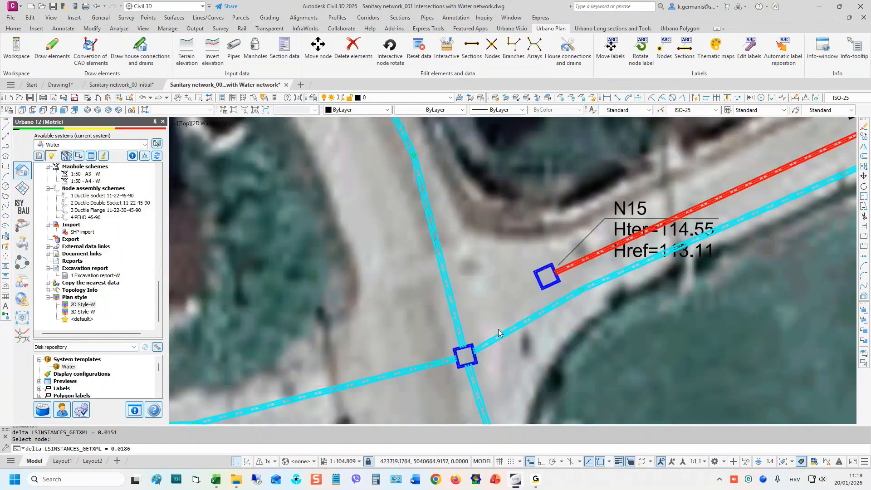
pyautogui.scroll(-2, 498, 328)
pyautogui.scroll(5, 467, 291)
pyautogui.click(361, 263)
pyautogui.press('Escape')
pyautogui.scroll(-8, 475, 290)
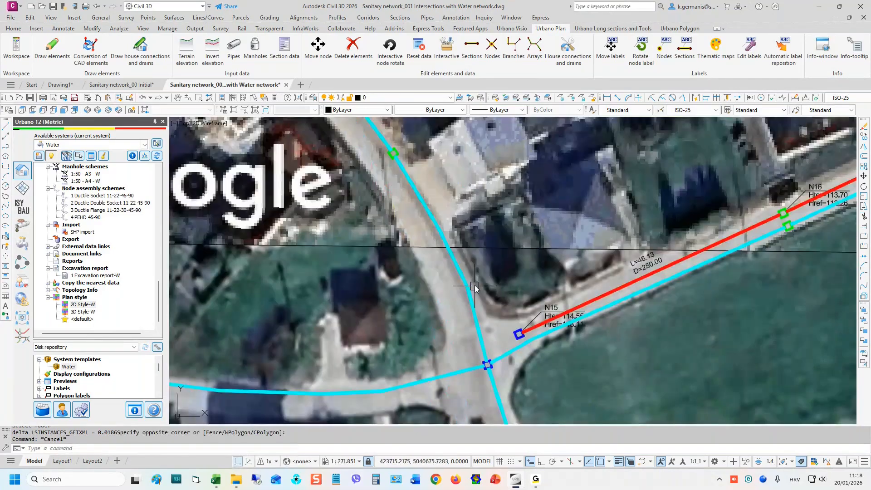
pyautogui.scroll(-15, 475, 269)
pyautogui.scroll(4, 547, 294)
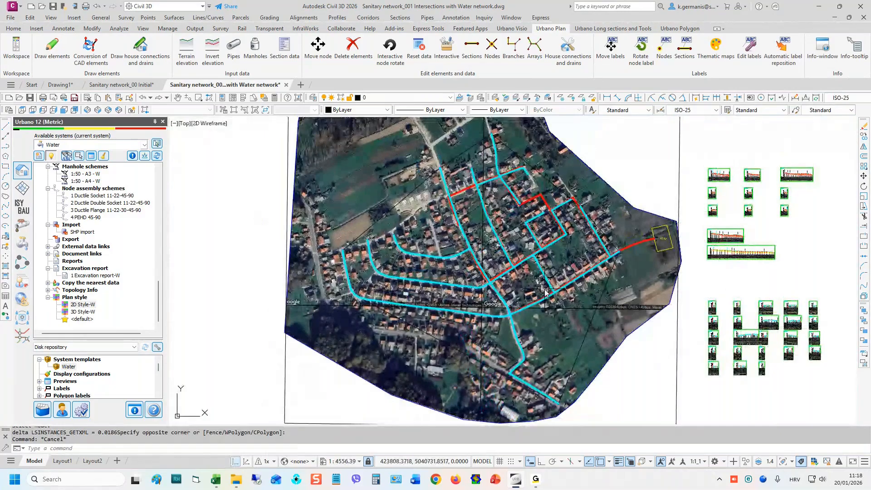
pyautogui.press('Escape')
pyautogui.moveTo(530, 262); pyautogui.dragTo(545, 273, button='middle')
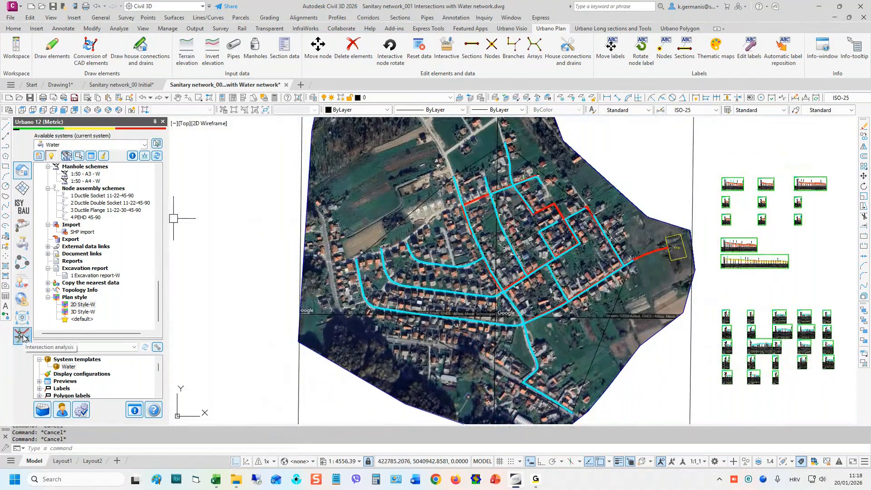
# - Show the crossing of sanitary pipe S1 and water pipe S39 in the intersection preview, close it and inspect the pipes near N1
pyautogui.click(23, 336)
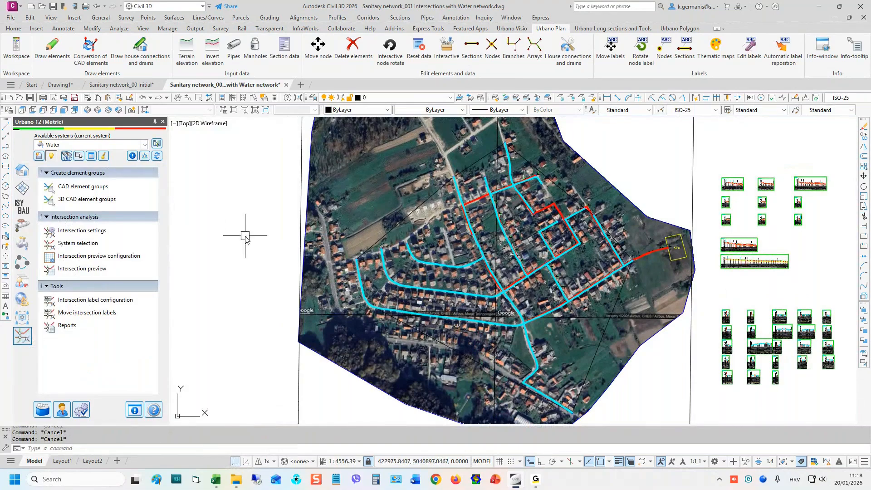
pyautogui.click(81, 273)
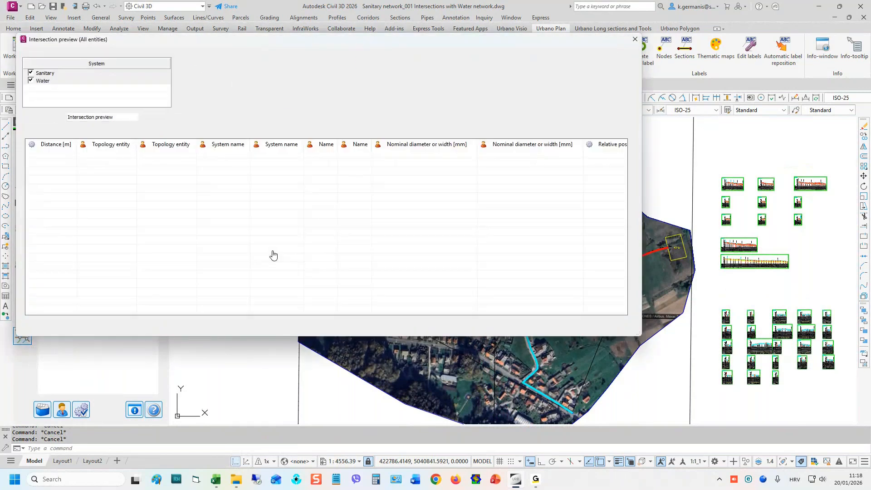
pyautogui.click(65, 157)
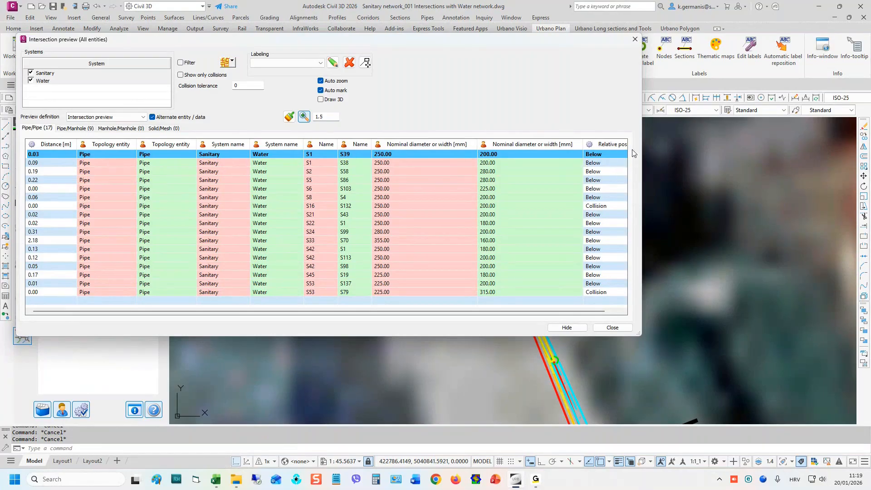
pyautogui.click(613, 328)
pyautogui.scroll(3, 583, 253)
pyautogui.moveTo(555, 239)
pyautogui.mouseDown(button='middle')
pyautogui.moveTo(548, 281)
pyautogui.moveTo(590, 235)
pyautogui.mouseUp(button='middle')
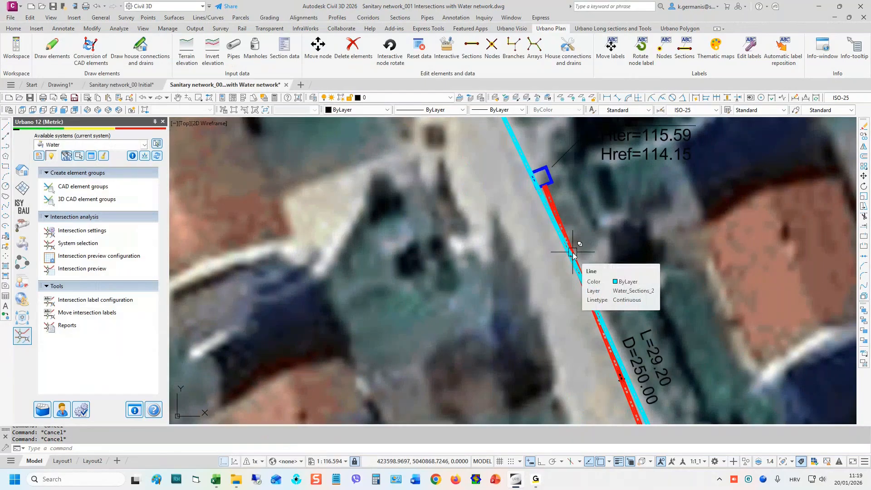
pyautogui.moveTo(434, 221); pyautogui.dragTo(515, 248, button='middle')
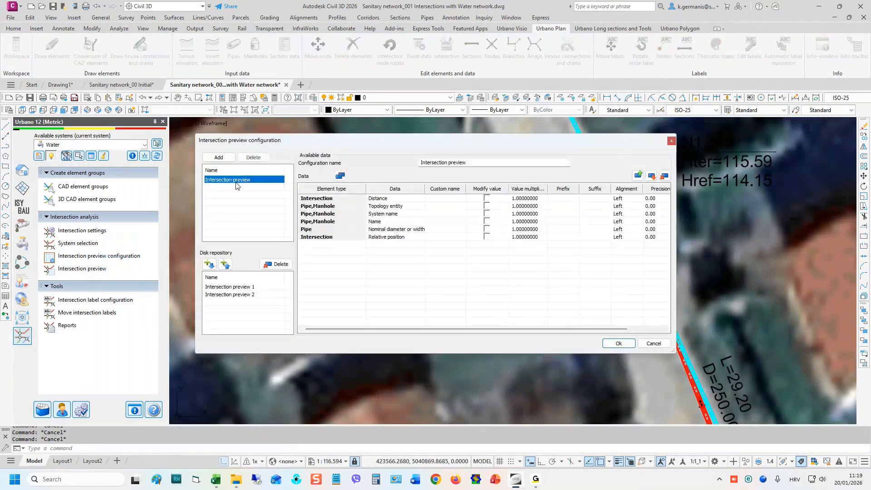
# - Give the nominal diameter or width data the custom name DN in the Intersection preview configuration and widen the data column
pyautogui.moveTo(447, 142); pyautogui.dragTo(350, 129)
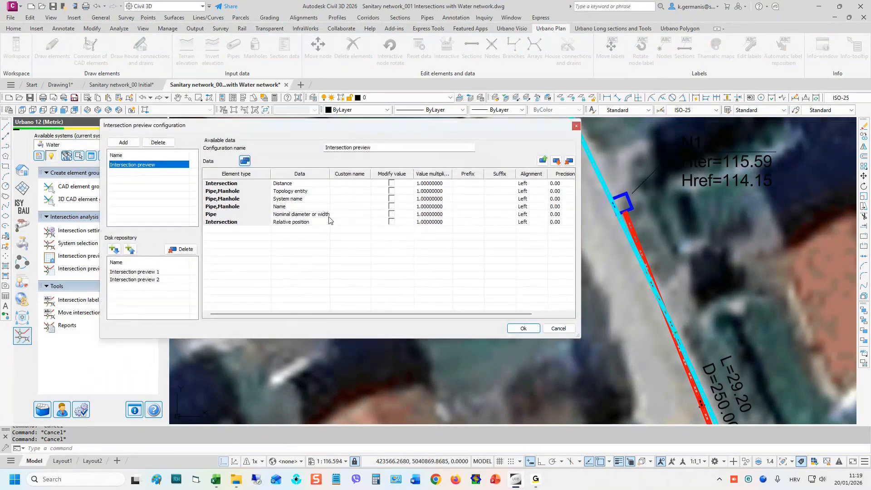
pyautogui.click(358, 214)
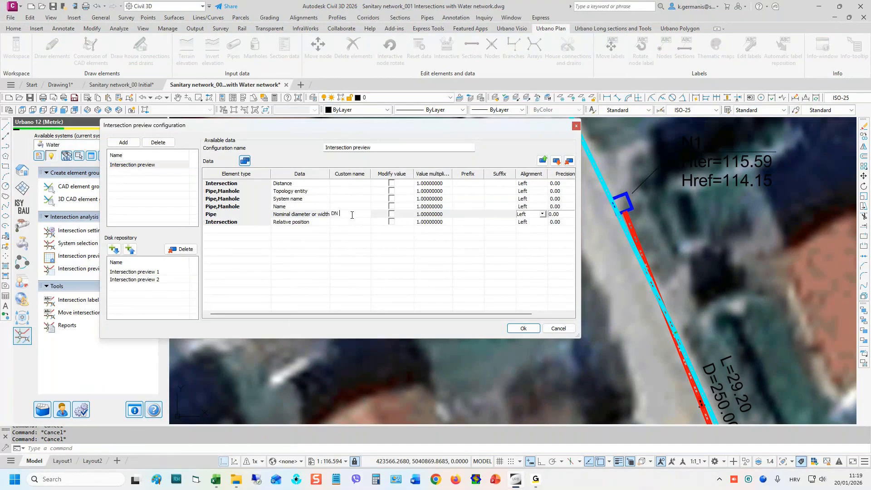
pyautogui.click(349, 224)
pyautogui.moveTo(330, 173); pyautogui.dragTo(354, 172)
pyautogui.click(319, 213)
pyautogui.click(380, 215)
pyautogui.click(373, 222)
# - Set the custom names Element for topology entity and System for system name, and confirm the preview configuration
pyautogui.click(368, 186)
pyautogui.click(373, 191)
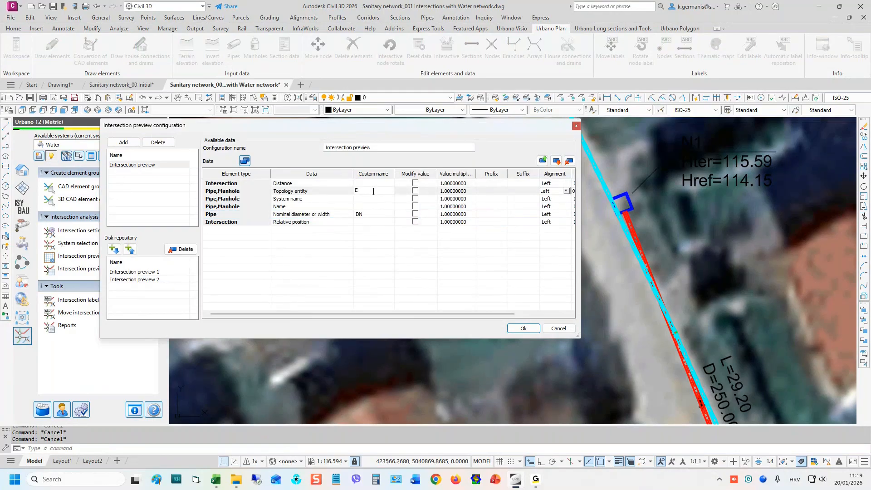
pyautogui.click(375, 199)
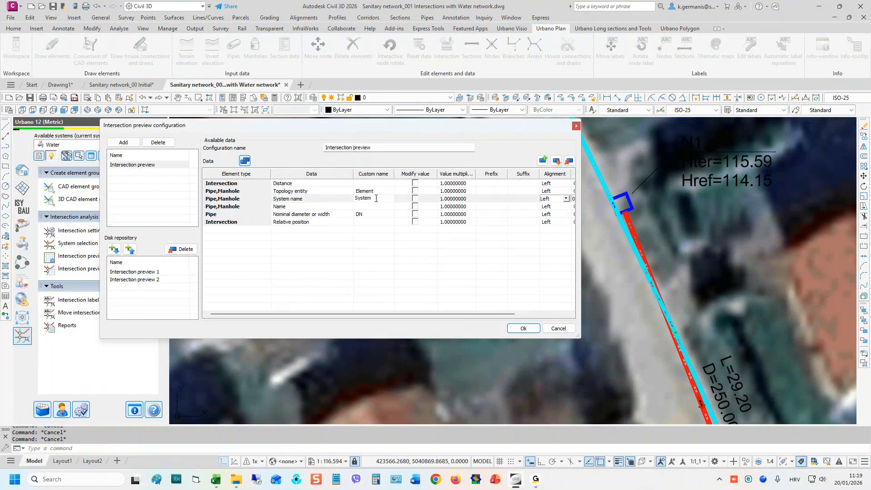
pyautogui.click(522, 328)
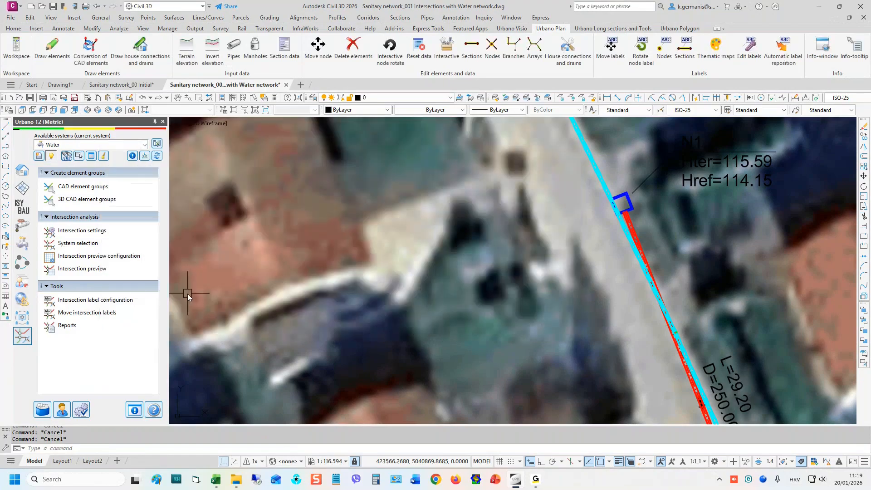
# - Reopen the intersection preview, narrow its window and show the crossing of sanitary pipe S5 and water pipe S86 in plan
pyautogui.click(82, 269)
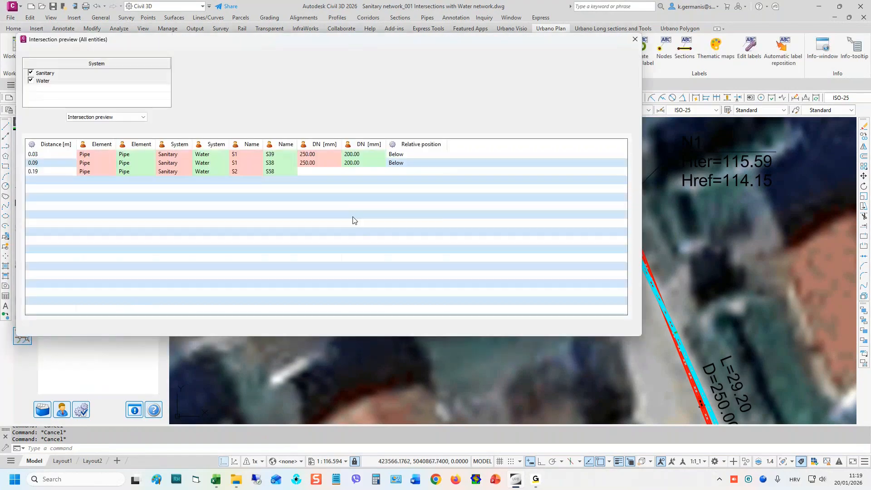
pyautogui.moveTo(644, 206); pyautogui.dragTo(467, 212)
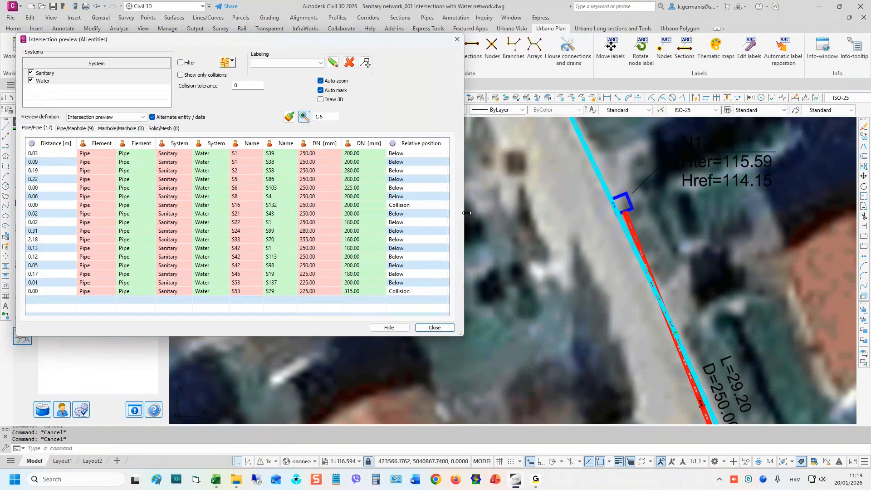
pyautogui.click(111, 162)
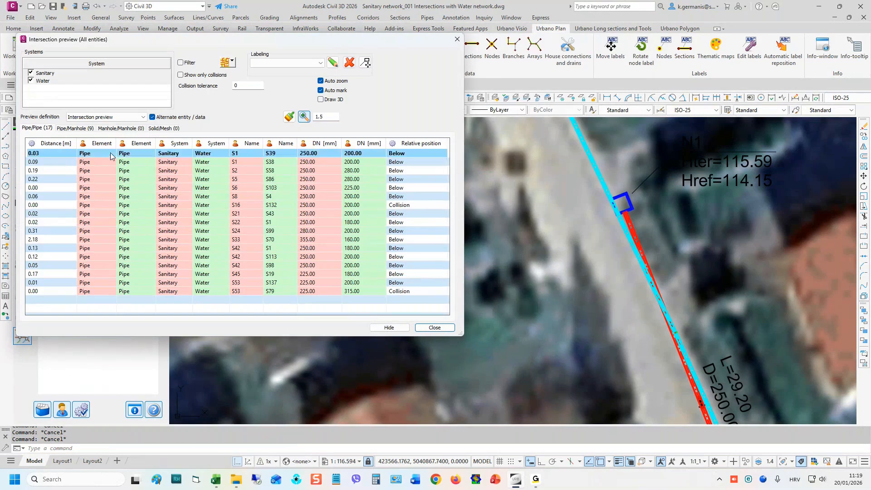
pyautogui.click(124, 179)
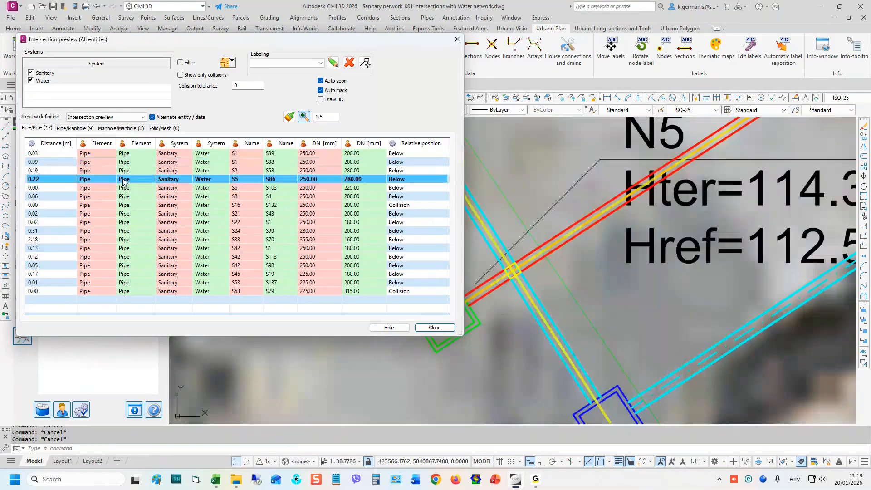
# - Show the sanitary/water pipe crossings S6/S103, S8/S4, S16/S132 and S1/S39 one after another in plan
pyautogui.click(131, 188)
pyautogui.click(138, 199)
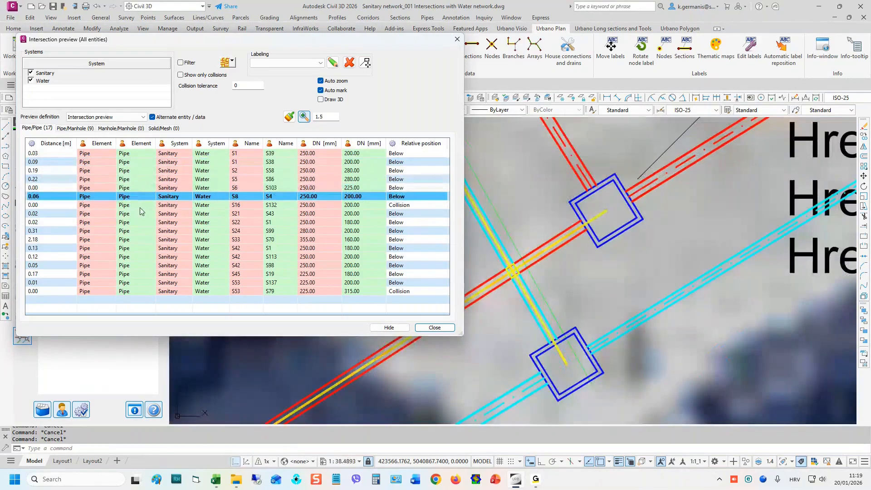
pyautogui.click(140, 207)
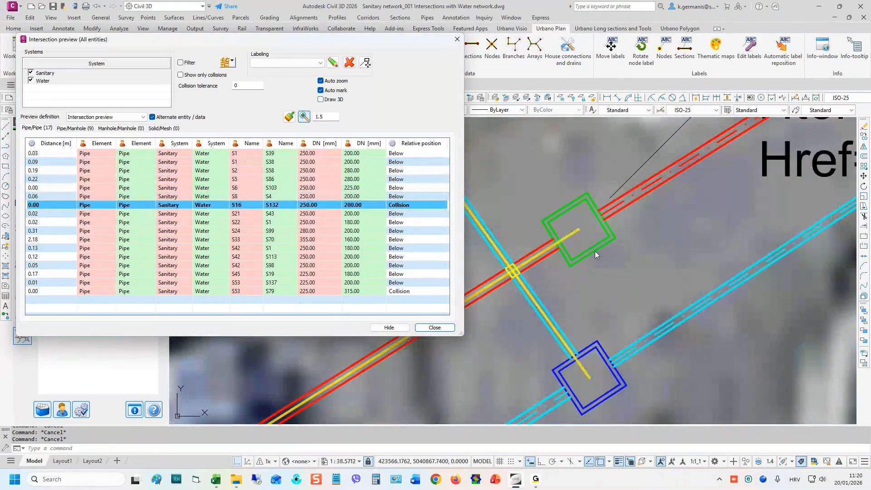
pyautogui.click(251, 154)
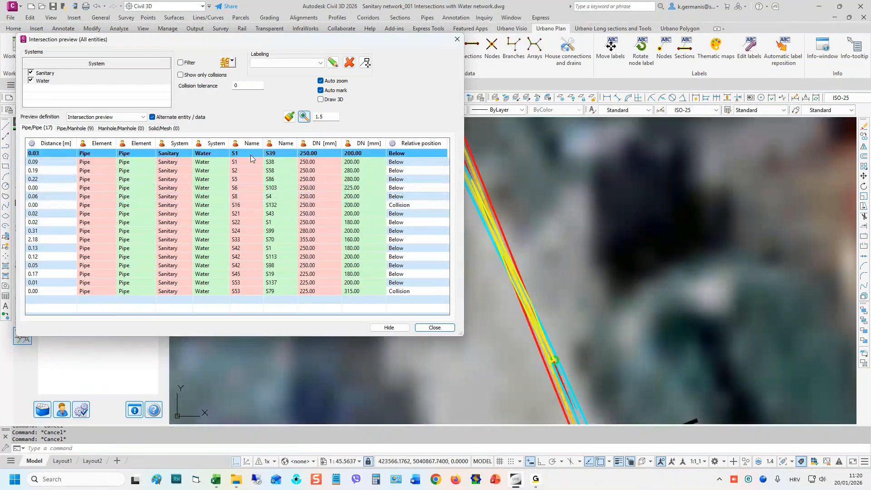
# - Select the S5/S86 crossing, zoom to pipe S5 in profile A1 and examine the water crossings along the profile
pyautogui.click(265, 181)
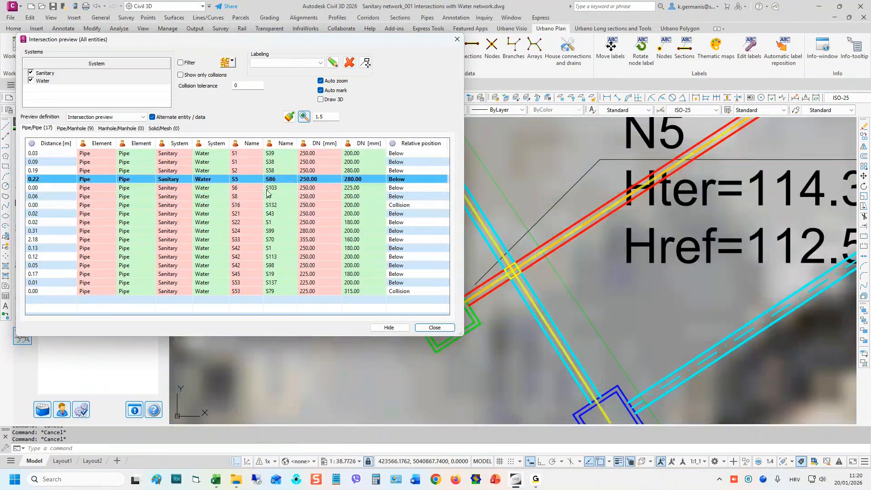
pyautogui.rightClick(330, 179)
pyautogui.moveTo(394, 214)
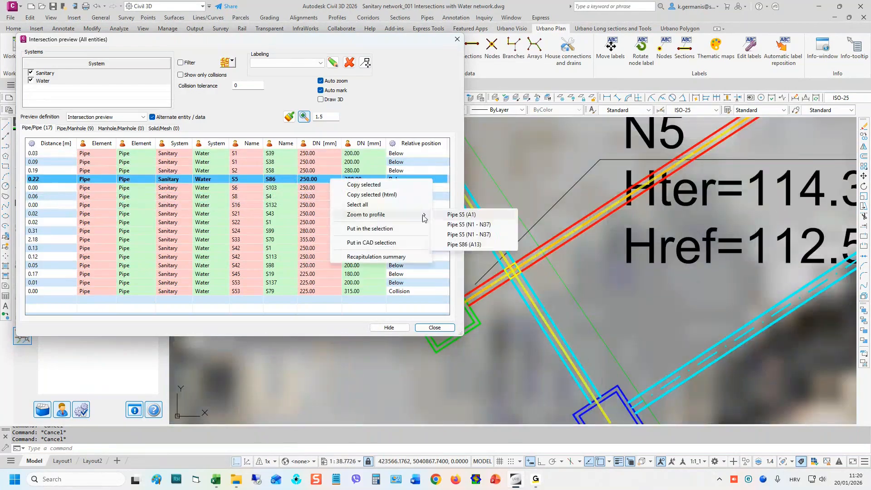
pyautogui.click(489, 217)
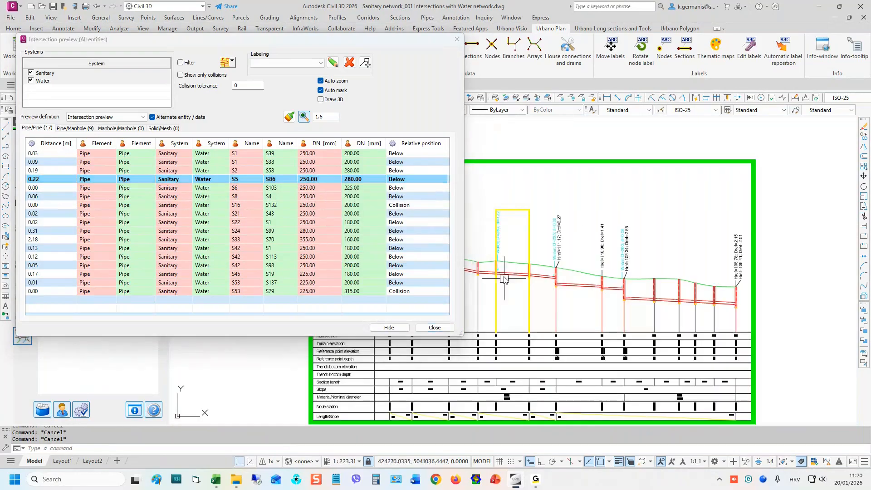
pyautogui.scroll(2, 497, 278)
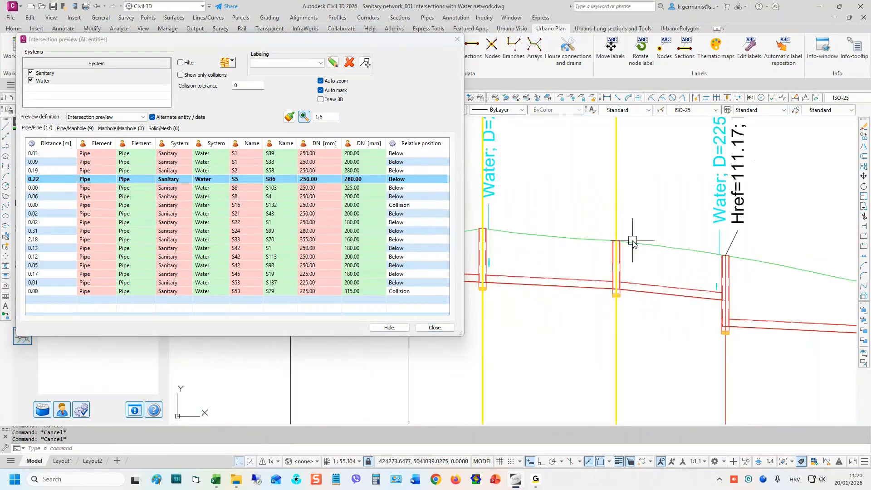
pyautogui.scroll(-10, 624, 239)
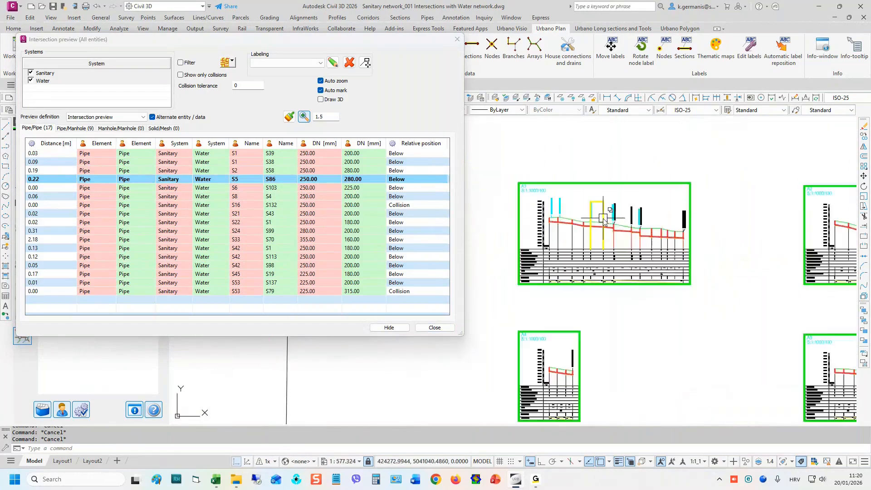
pyautogui.moveTo(563, 198); pyautogui.dragTo(614, 212, button='middle')
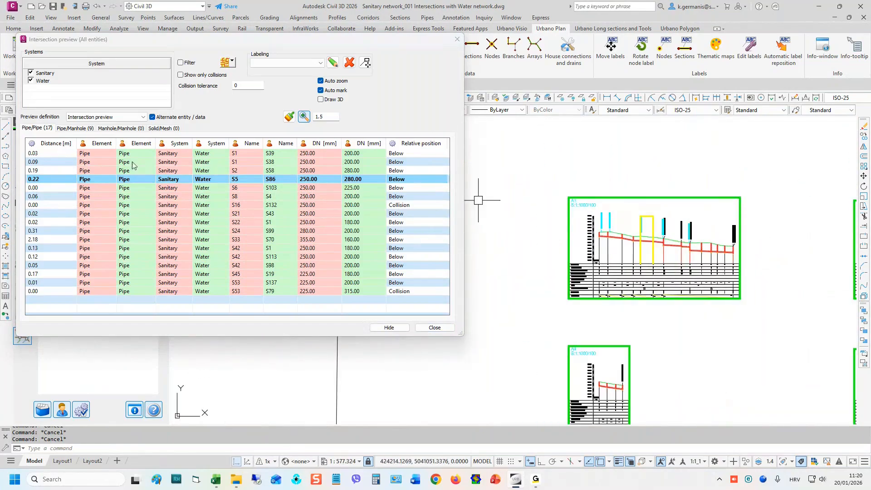
# - Restrict the intersection list to collisions only and zoom to the profile of sanitary pipe S16 for its collision with S132
pyautogui.click(180, 75)
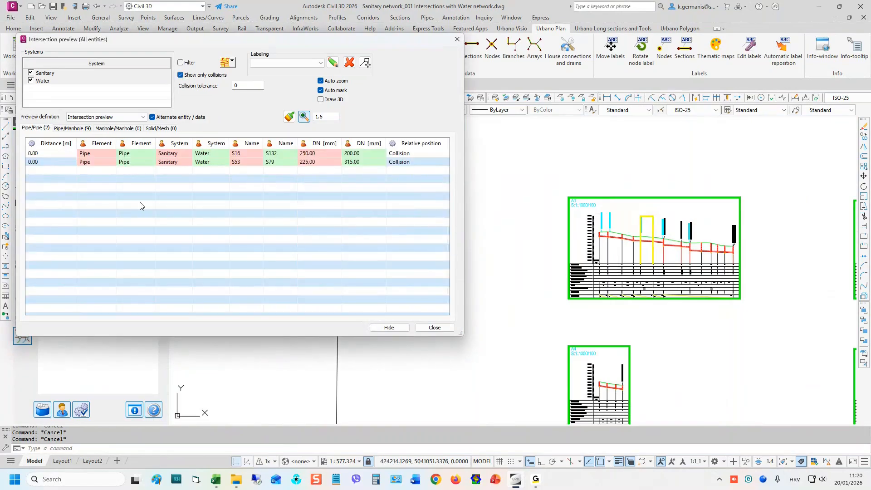
pyautogui.click(100, 153)
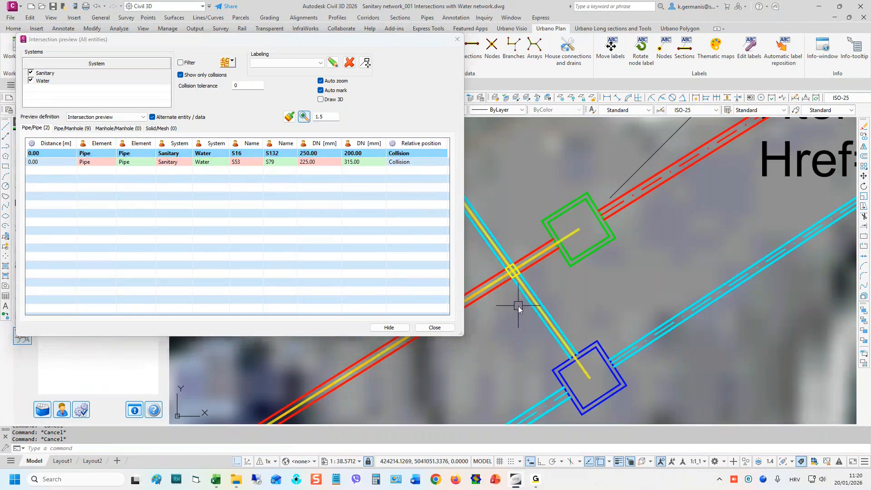
pyautogui.rightClick(287, 161)
pyautogui.moveTo(378, 192)
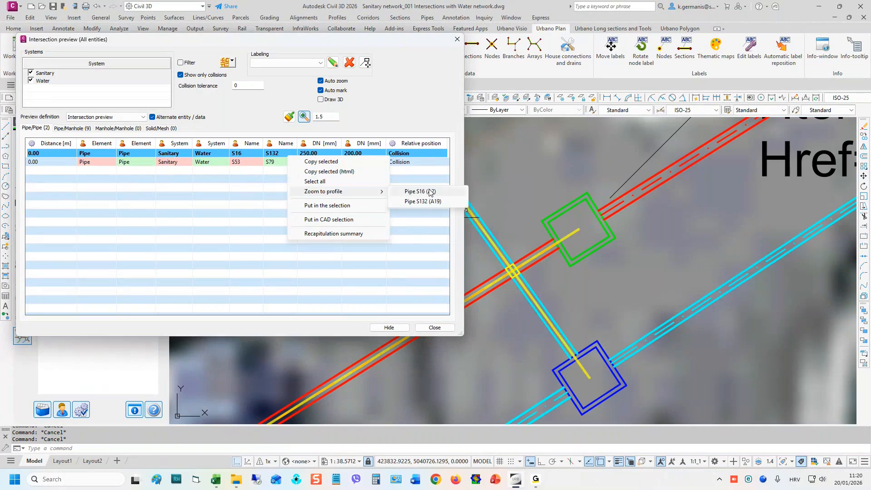
pyautogui.click(419, 192)
pyautogui.scroll(10, 527, 304)
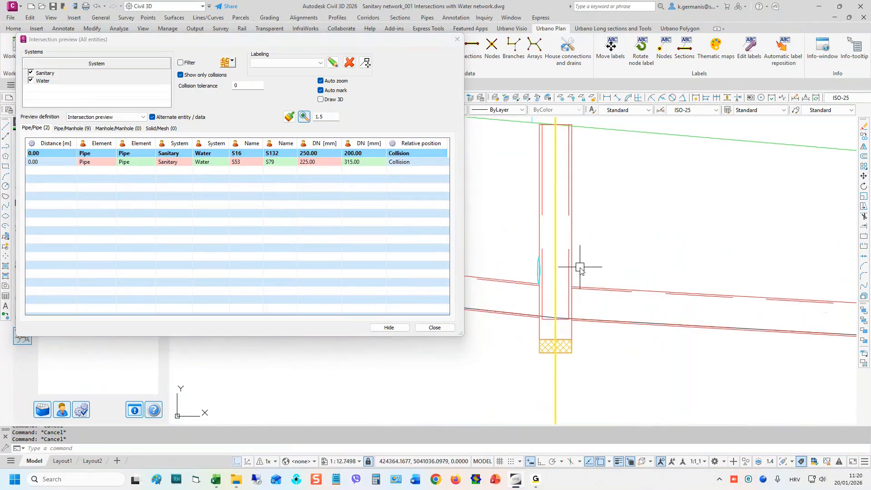
# - Regenerate the drawing, narrow the preview window and examine the water pipe crossing beside the manhole in the S16 profile
pyautogui.write('re')
pyautogui.press('Return')
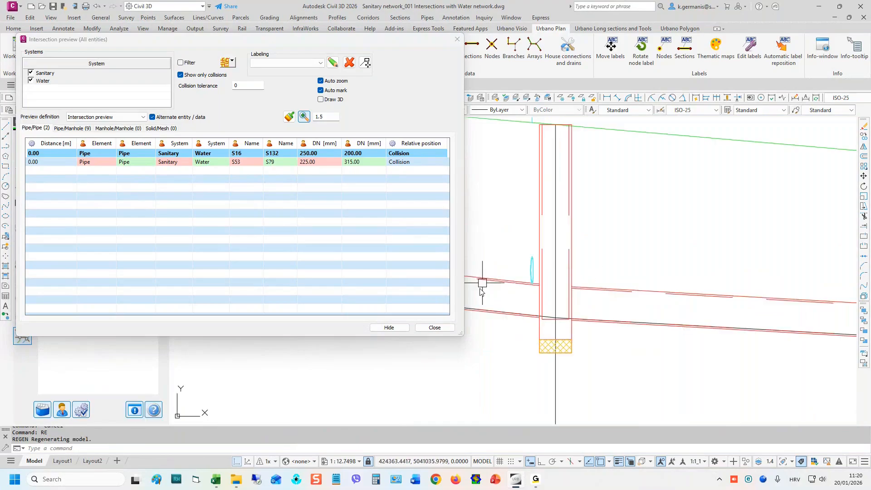
pyautogui.scroll(-4, 568, 284)
pyautogui.moveTo(566, 282); pyautogui.dragTo(632, 305, button='middle')
pyautogui.scroll(2, 624, 302)
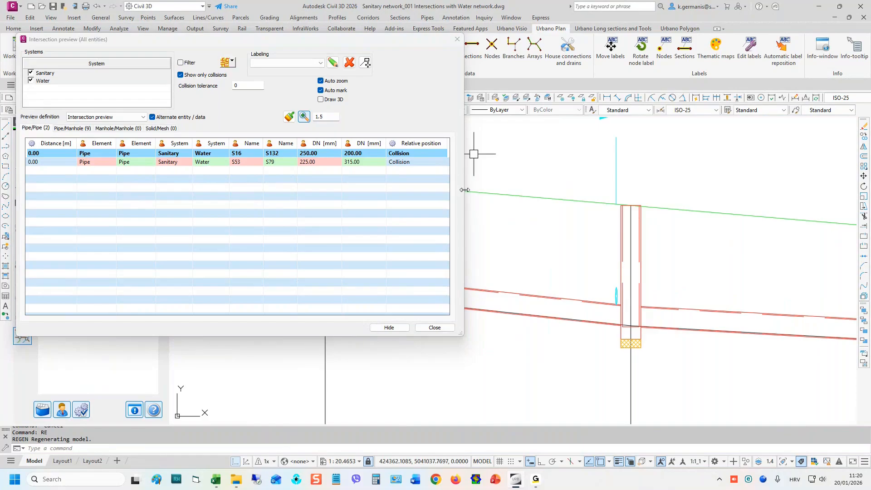
pyautogui.moveTo(464, 189); pyautogui.dragTo(360, 198)
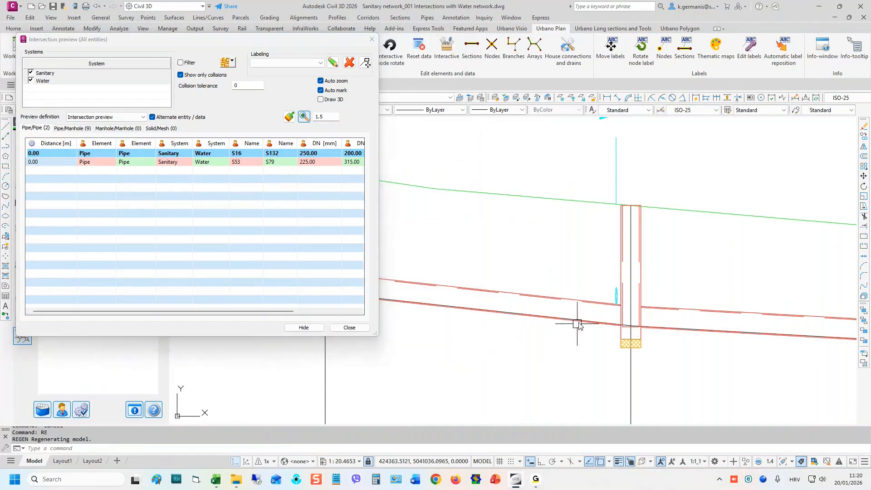
pyautogui.scroll(-2, 589, 320)
pyautogui.scroll(2, 632, 309)
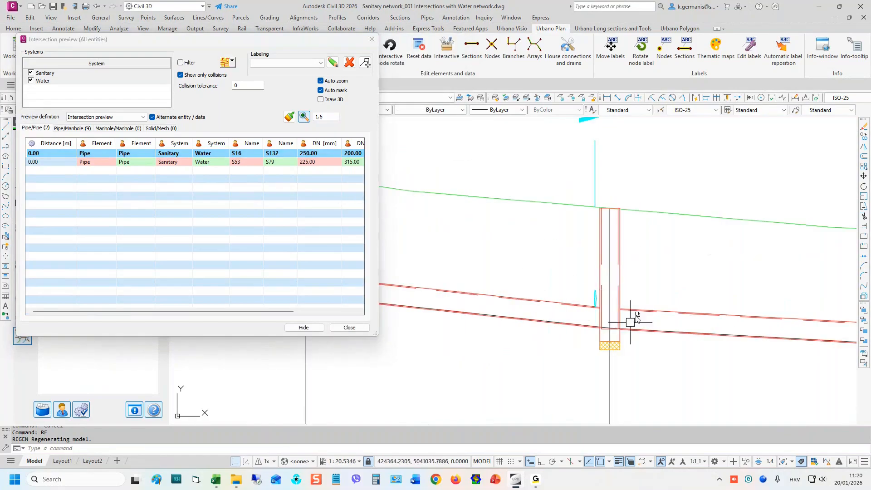
pyautogui.scroll(-2, 625, 296)
pyautogui.scroll(-4, 553, 270)
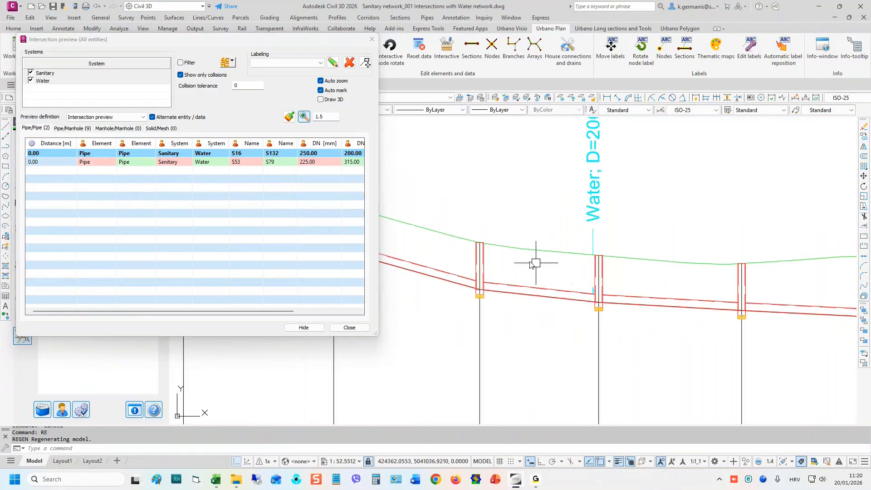
# - Open the Input and edit pipe invert tool for the long sections, keeping long section A2 around N18 in view
pyautogui.moveTo(525, 274); pyautogui.dragTo(589, 275, button='middle')
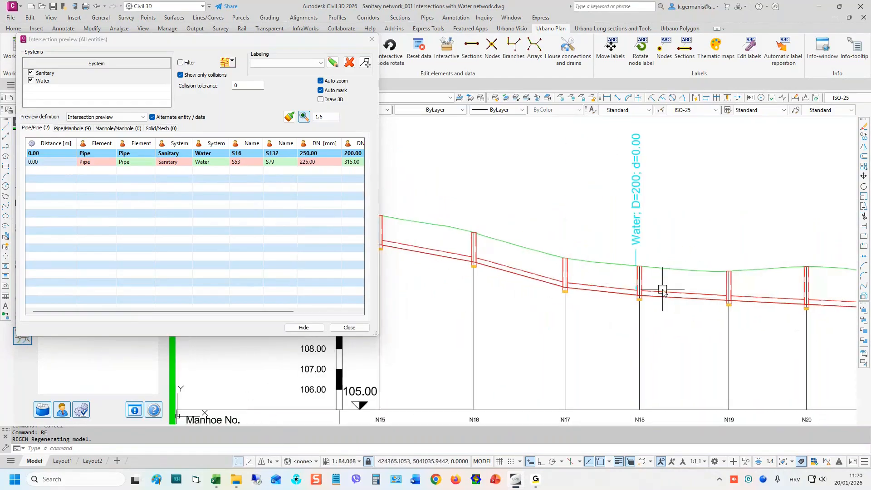
pyautogui.moveTo(693, 287); pyautogui.dragTo(614, 301, button='middle')
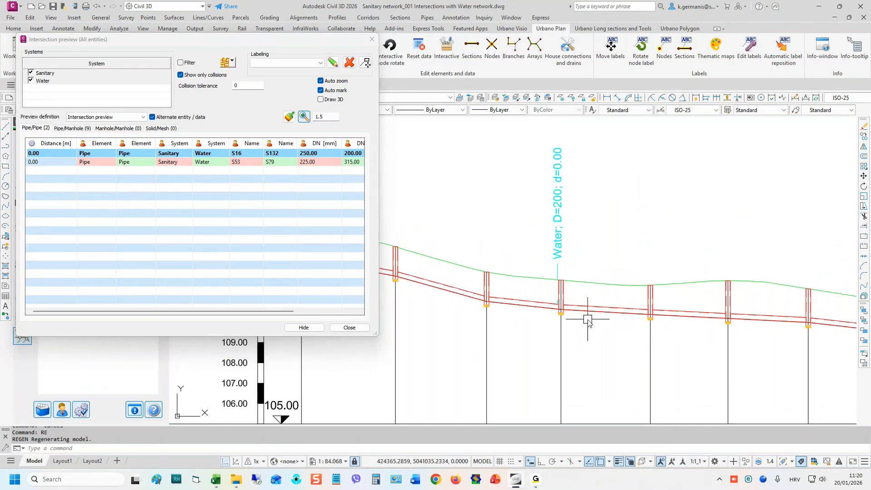
pyautogui.moveTo(340, 42)
pyautogui.mouseDown()
pyautogui.moveTo(210, 41)
pyautogui.moveTo(89, 10)
pyautogui.mouseUp()
pyautogui.moveTo(575, 253); pyautogui.dragTo(616, 229, button='middle')
pyautogui.click(607, 29)
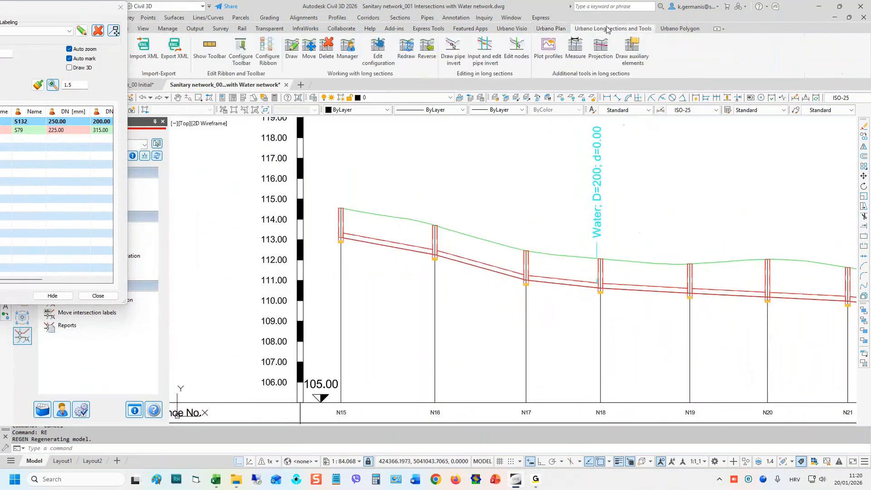
pyautogui.click(485, 49)
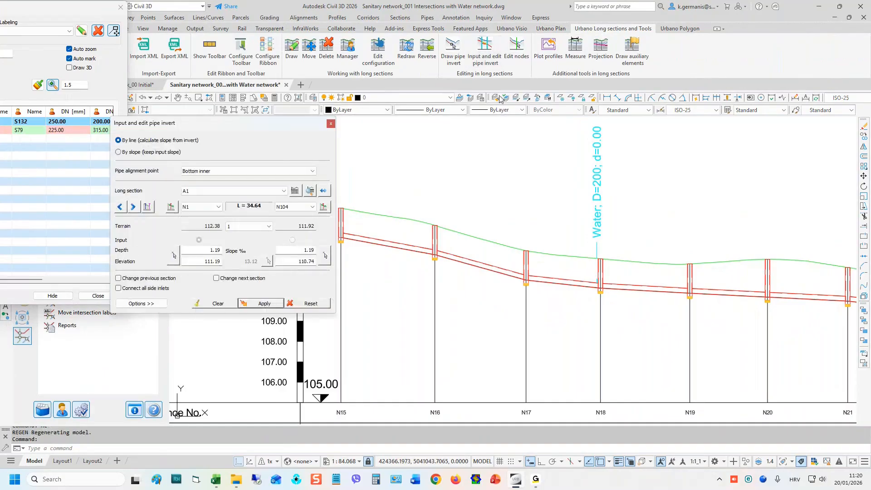
pyautogui.moveTo(200, 123); pyautogui.dragTo(256, 80)
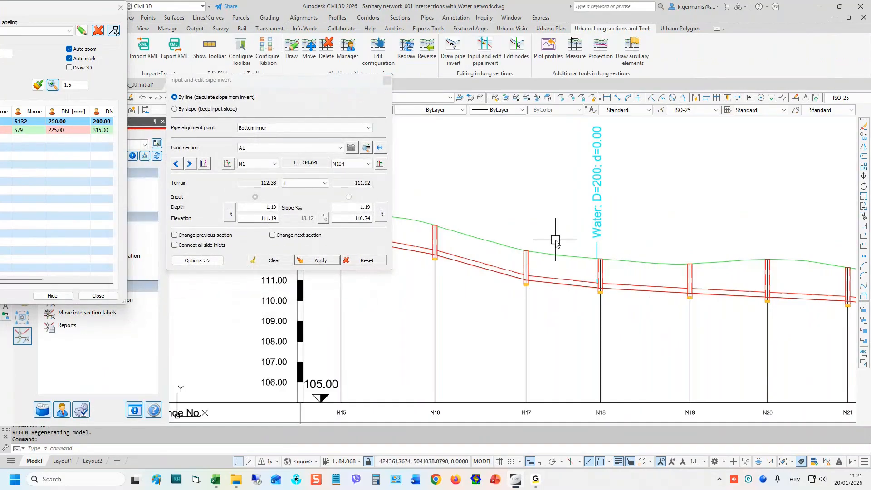
pyautogui.click(379, 148)
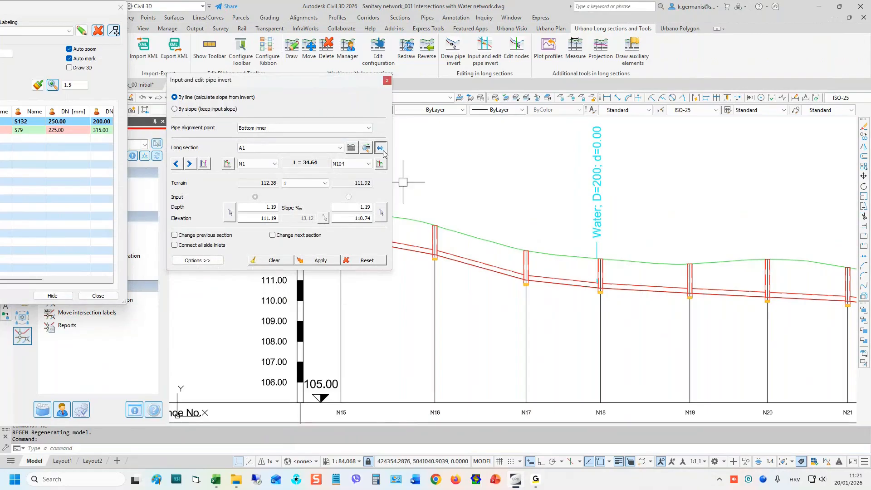
pyautogui.click(528, 232)
pyautogui.scroll(-4, 514, 278)
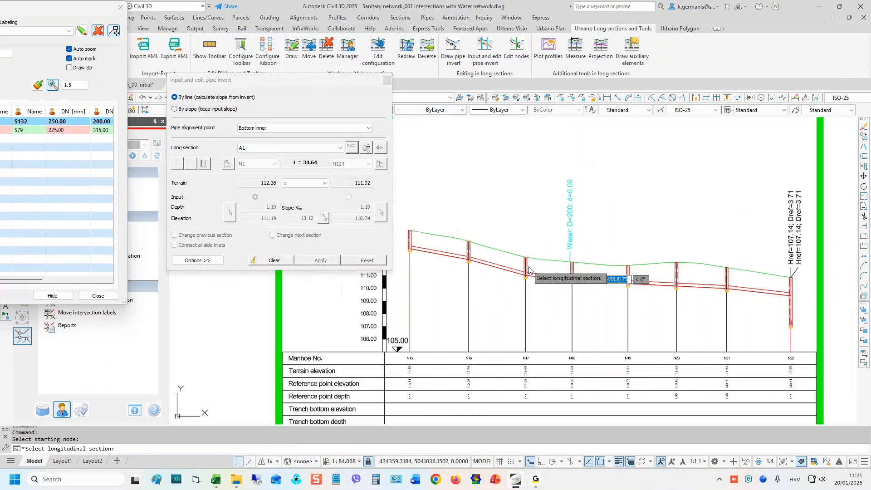
pyautogui.press('Escape')
pyautogui.press('Escape')
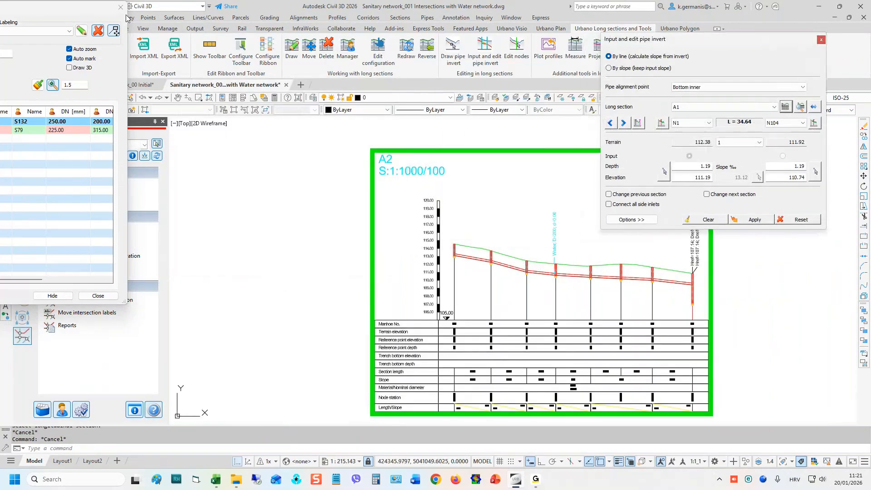
# - Switch the current Urbano system to Sanitary
pyautogui.moveTo(88, 18); pyautogui.dragTo(129, 184)
pyautogui.click(82, 145)
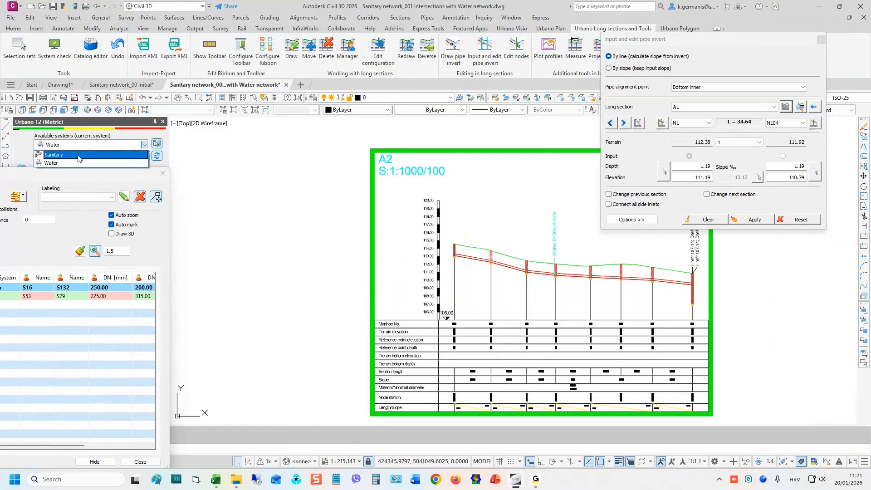
pyautogui.click(79, 155)
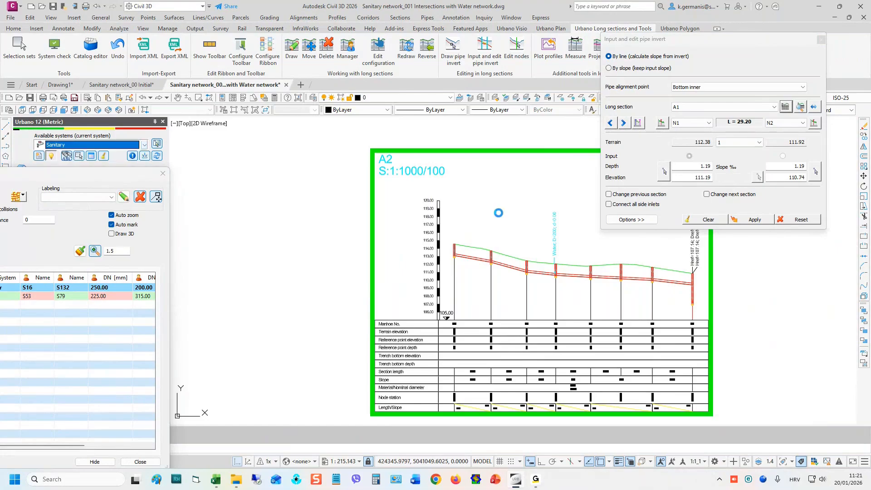
pyautogui.moveTo(127, 172); pyautogui.dragTo(139, 9)
# - Pick the pipe section from node N17 to N18 in long section A2 for invert editing
pyautogui.moveTo(724, 45); pyautogui.dragTo(311, 40)
pyautogui.click(402, 105)
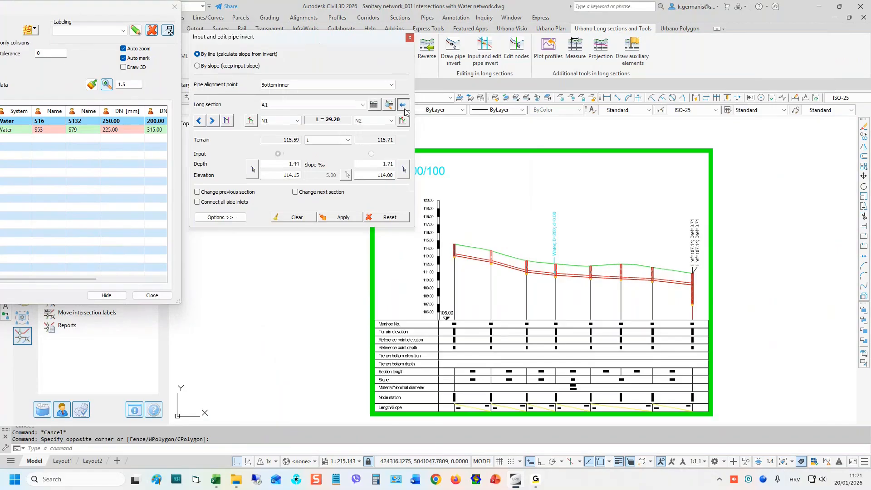
pyautogui.scroll(4, 526, 252)
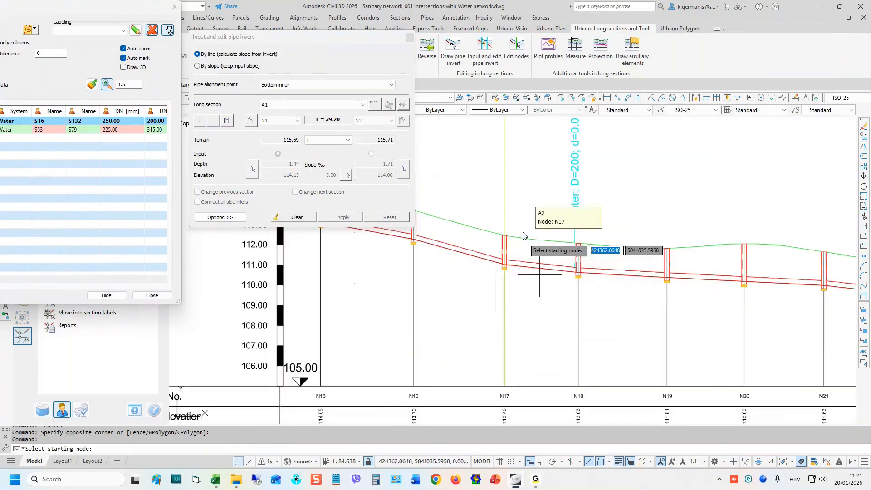
pyautogui.click(577, 237)
pyautogui.scroll(4, 546, 262)
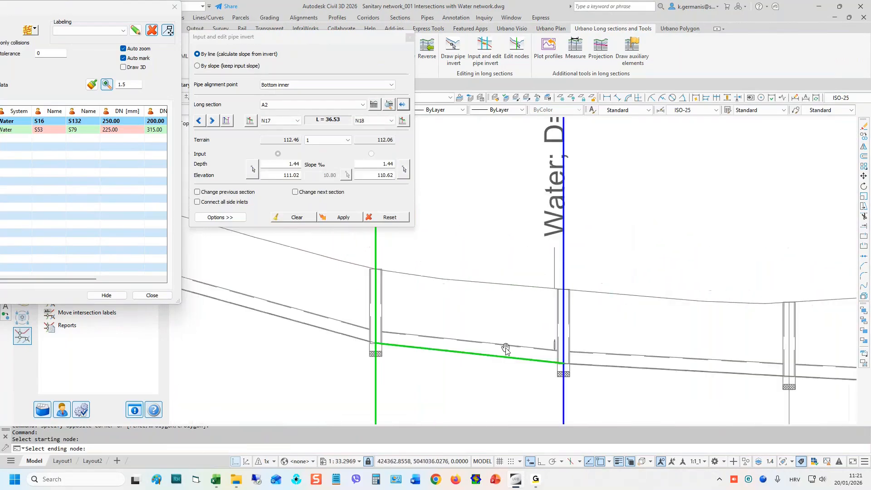
# - Lower the pipe invert at N18 graphically to a depth of about 1.70, include the next section in the change, and apply it
pyautogui.click(403, 171)
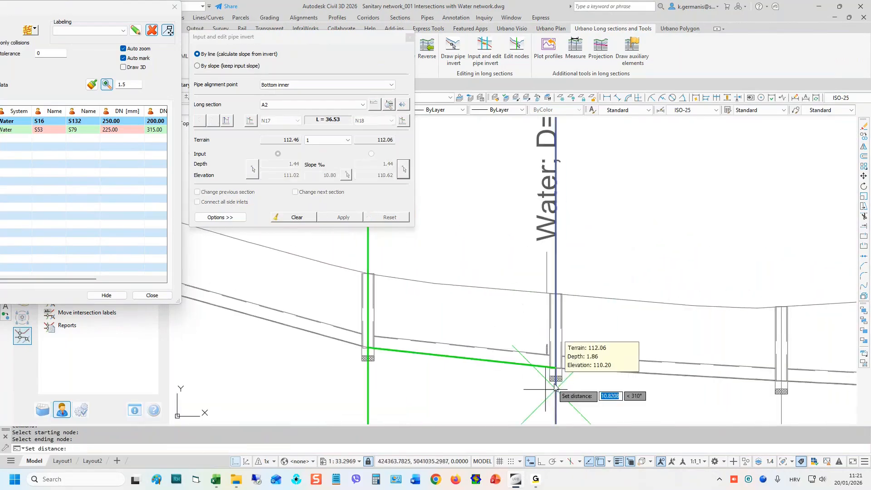
pyautogui.click(555, 385)
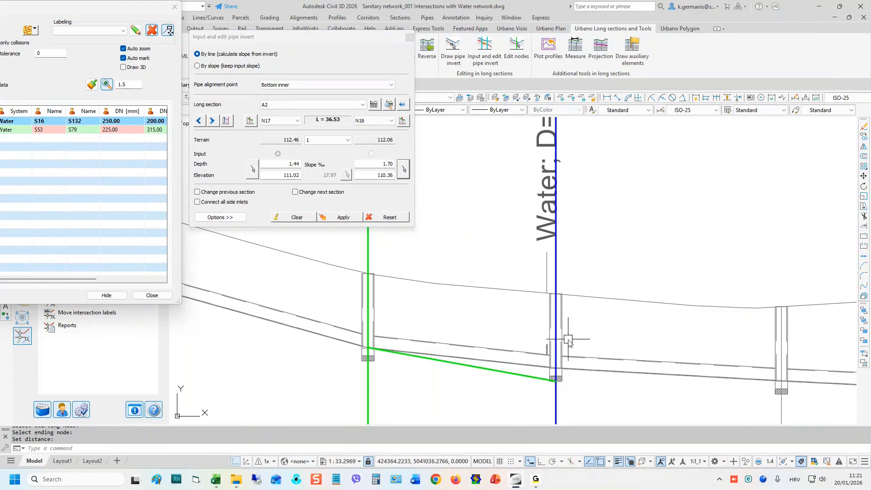
pyautogui.click(296, 192)
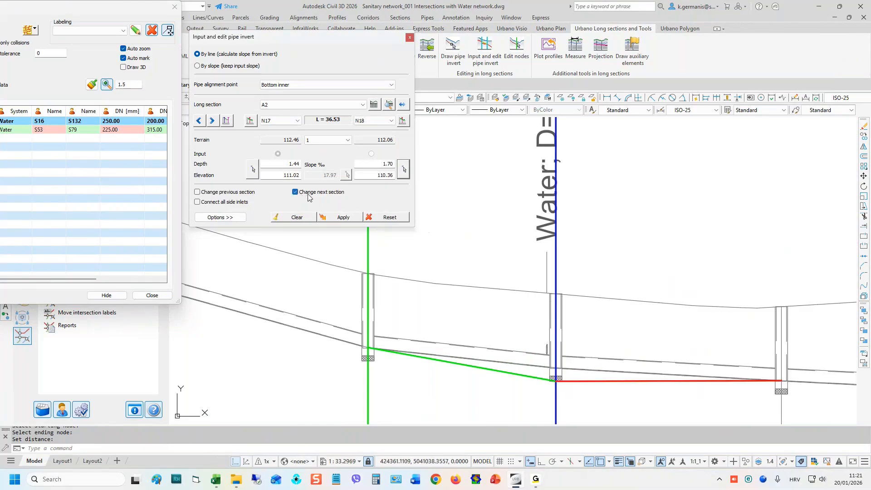
pyautogui.click(343, 217)
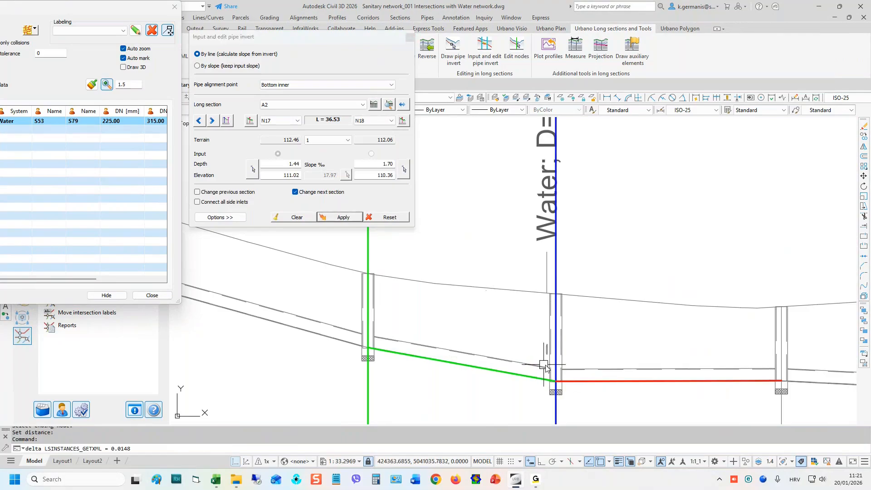
pyautogui.scroll(2, 545, 367)
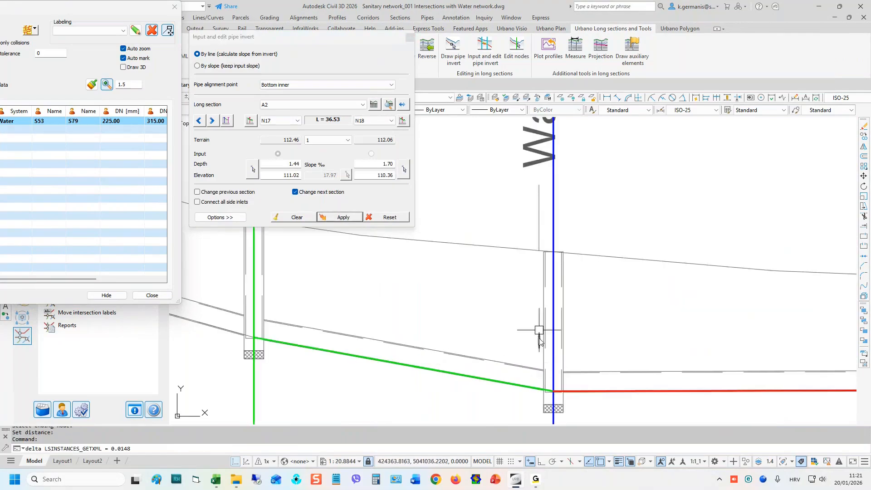
pyautogui.scroll(-6, 414, 278)
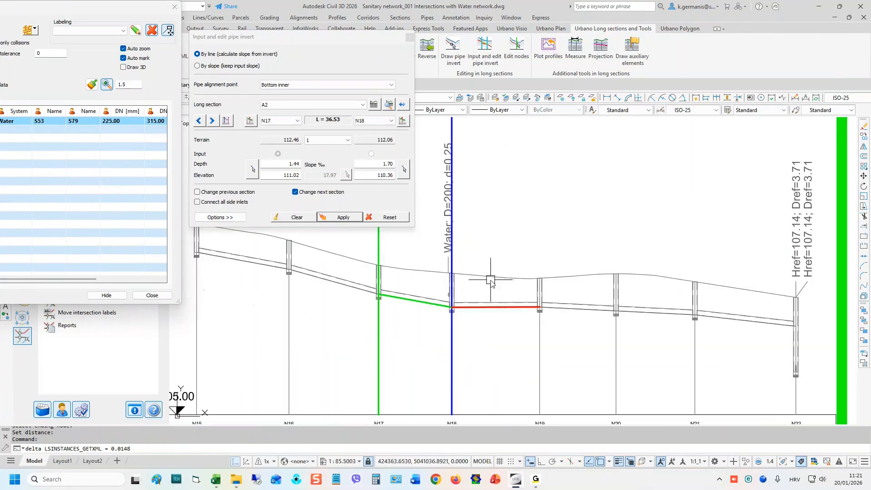
pyautogui.moveTo(548, 263); pyautogui.dragTo(525, 243, button='middle')
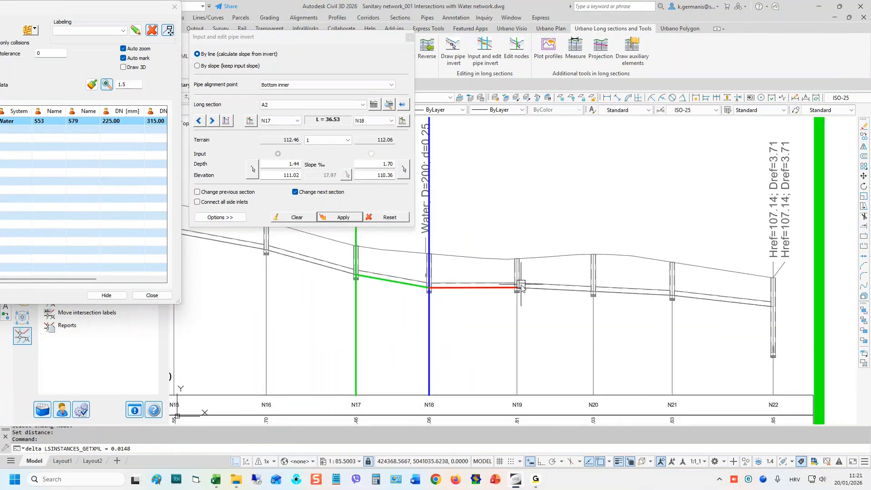
# - Apply one straight invert line from N18 to N22 in long section A2 and close the pipe invert editor
pyautogui.click(213, 120)
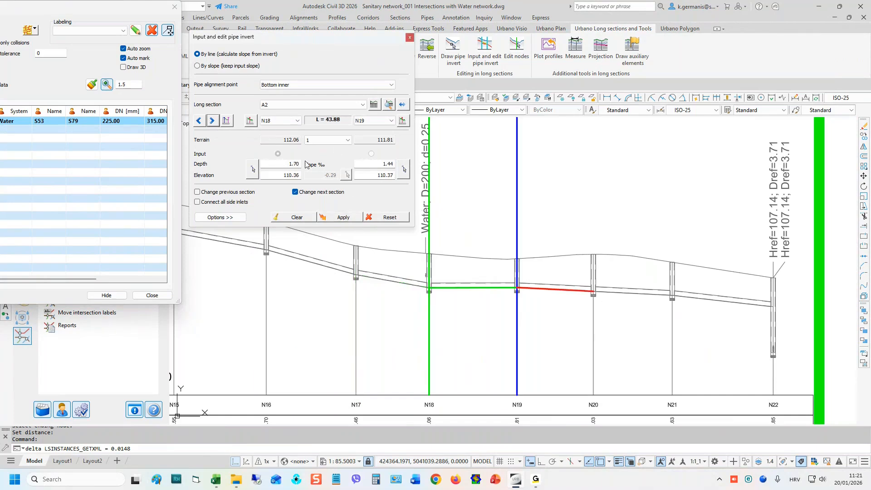
pyautogui.click(381, 122)
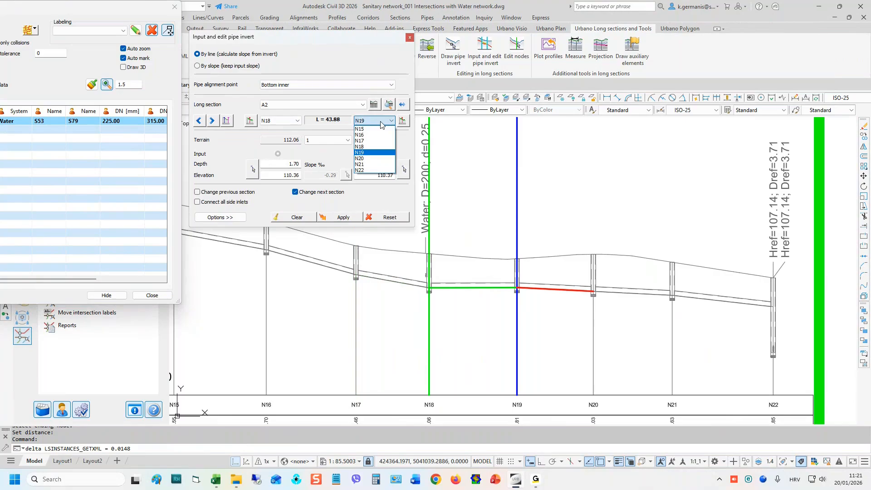
pyautogui.click(371, 170)
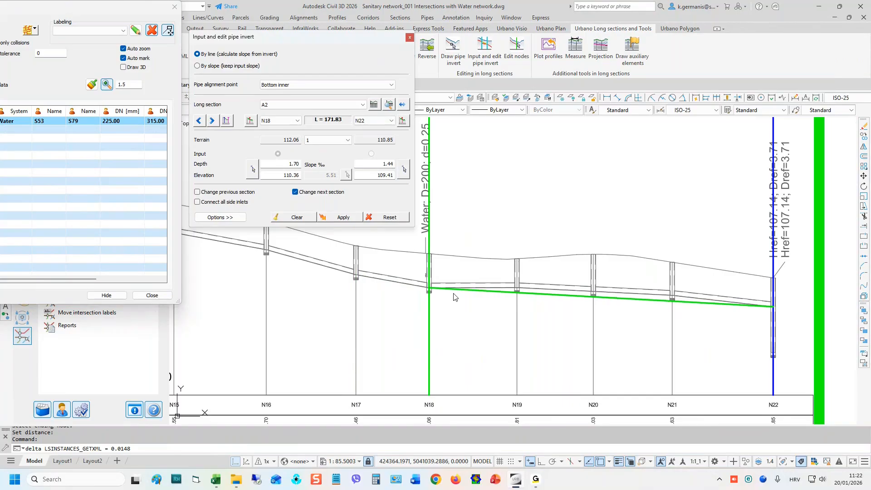
pyautogui.click(341, 218)
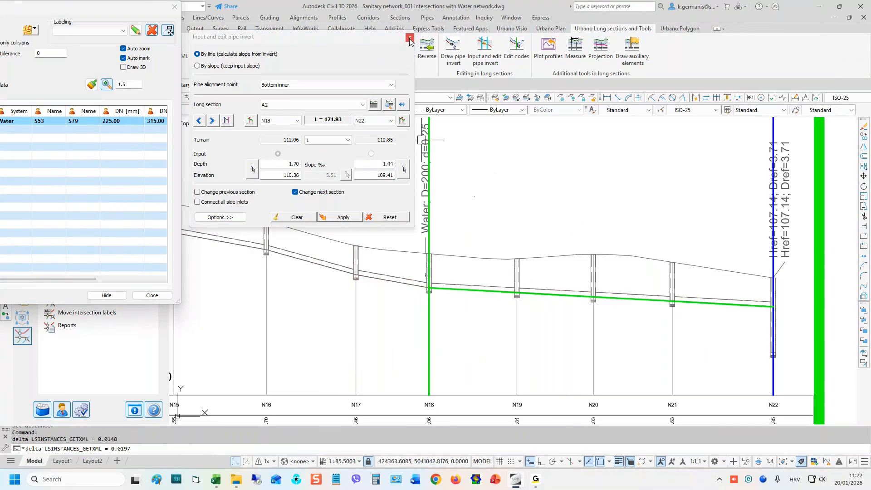
pyautogui.moveTo(410, 39); pyautogui.dragTo(404, 11)
pyautogui.scroll(-4, 537, 210)
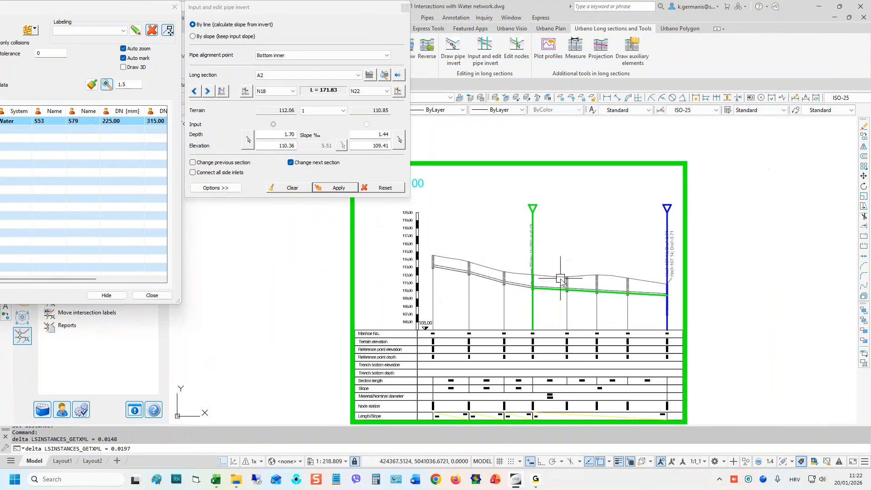
pyautogui.scroll(4, 558, 278)
pyautogui.moveTo(552, 253); pyautogui.dragTo(530, 238, button='middle')
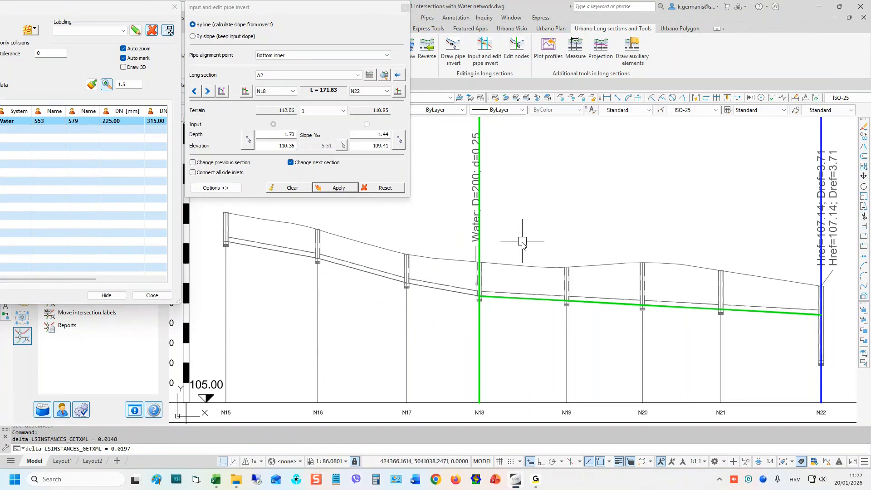
pyautogui.scroll(-3, 526, 241)
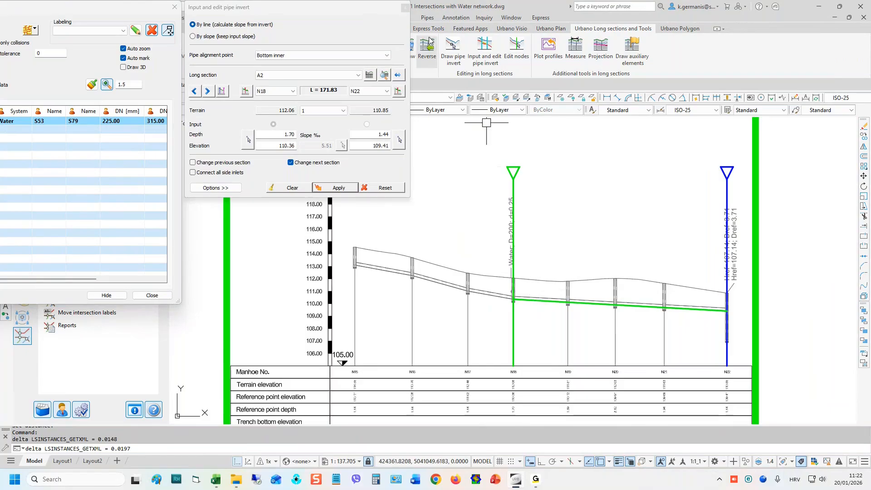
pyautogui.click(405, 8)
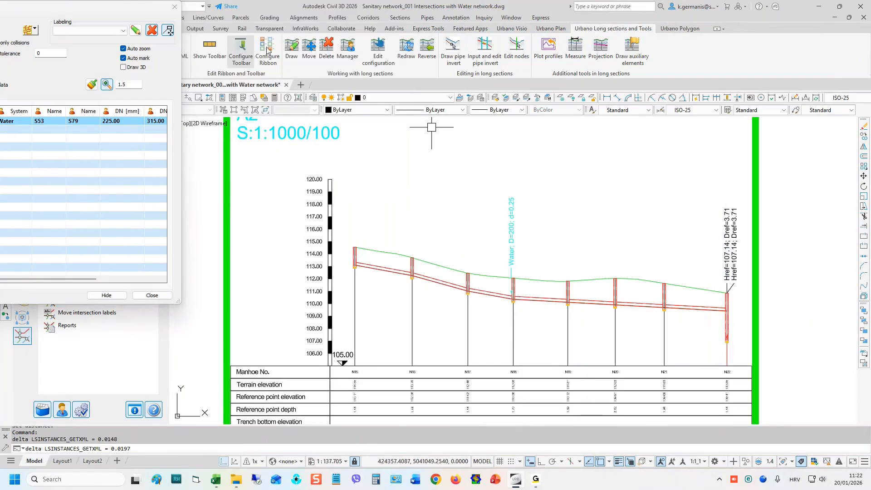
# - Examine the collision between sanitary pipe S53 and water pipe S79 in plan, and check the pipe/manhole collision list
pyautogui.moveTo(141, 14); pyautogui.dragTo(397, 32)
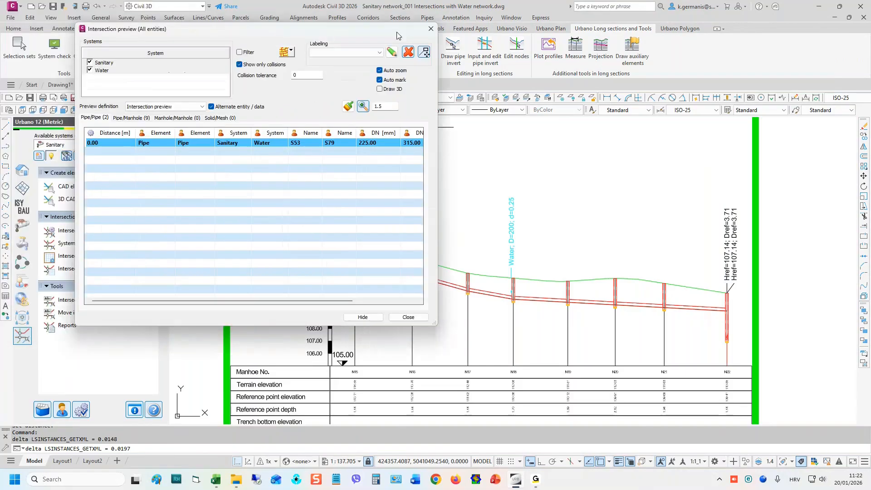
pyautogui.click(299, 143)
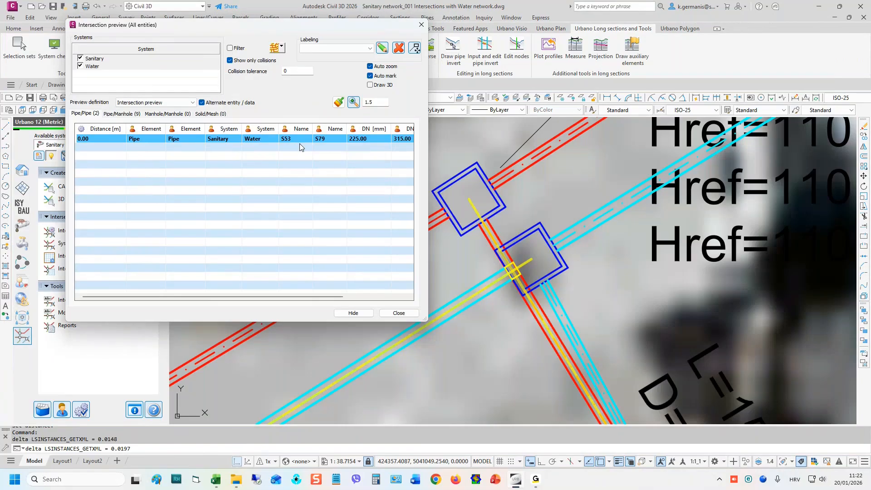
pyautogui.scroll(-4, 518, 235)
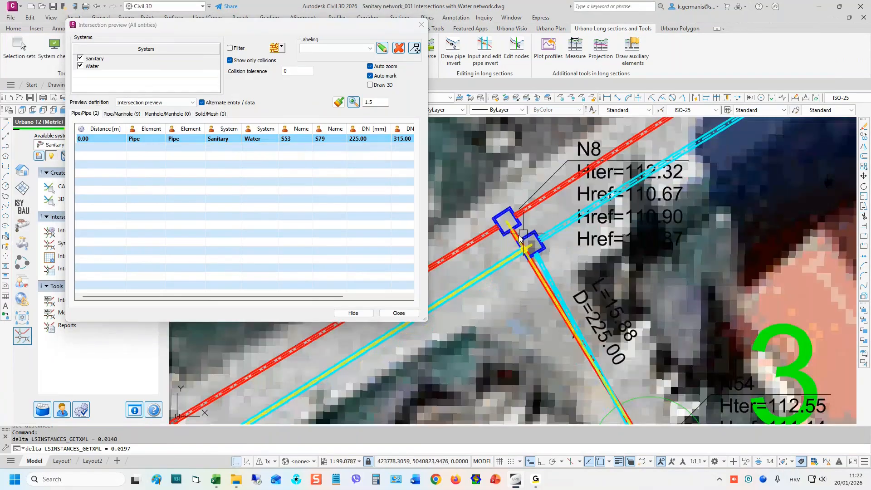
pyautogui.scroll(2, 518, 234)
pyautogui.scroll(2, 541, 240)
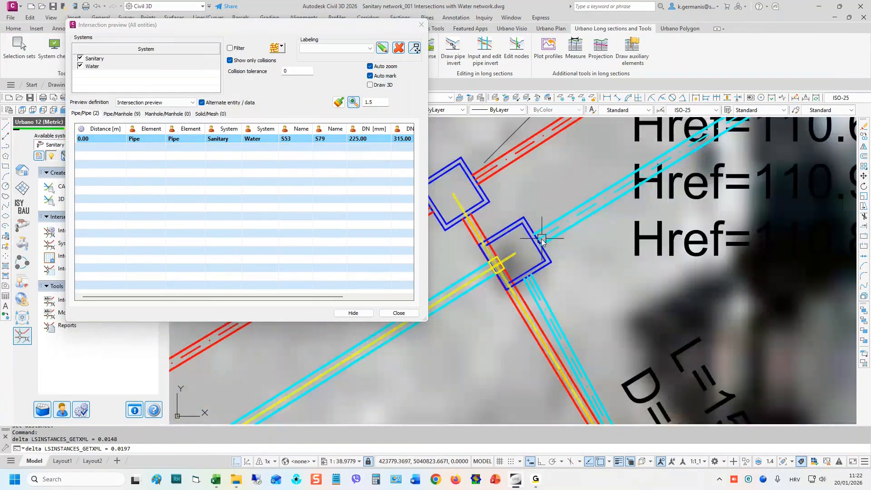
pyautogui.moveTo(325, 26)
pyautogui.mouseDown()
pyautogui.moveTo(251, 29)
pyautogui.moveTo(265, 33)
pyautogui.mouseUp()
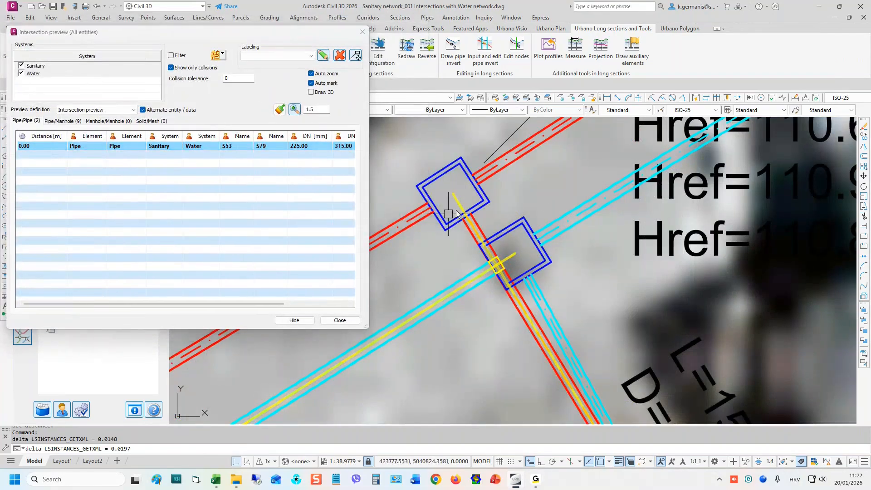
pyautogui.click(63, 121)
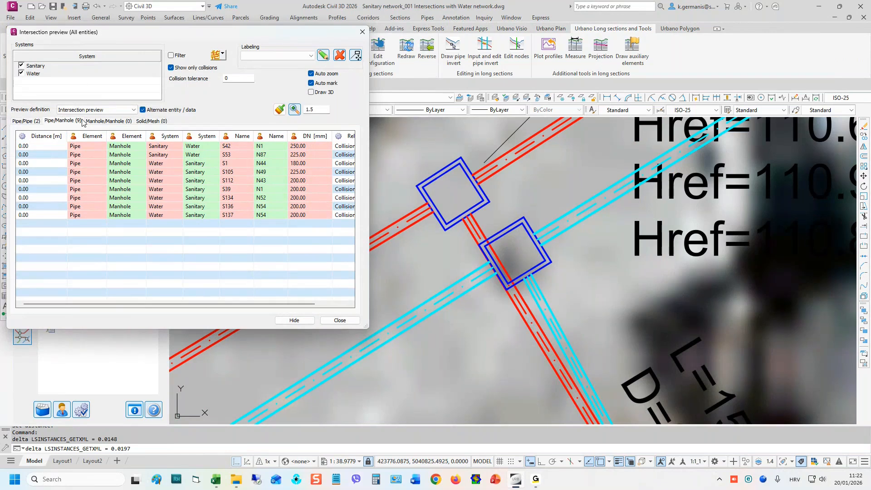
pyautogui.click(25, 121)
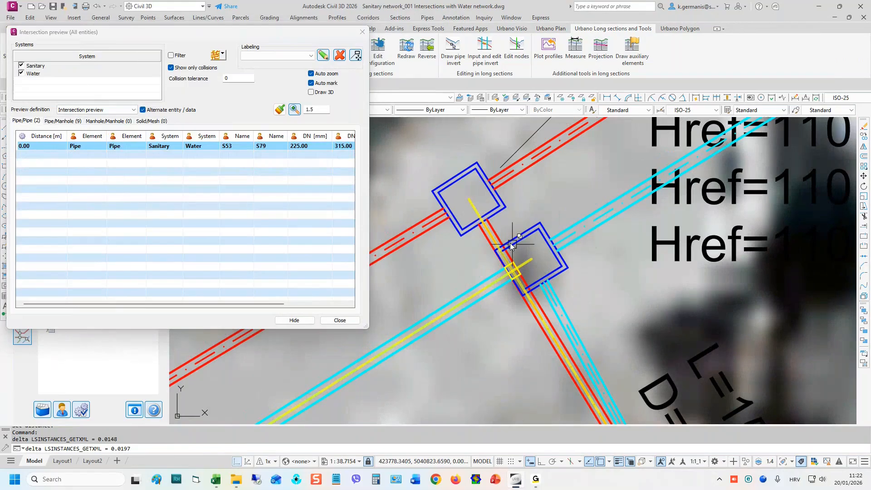
# - Move sanitary node N8 northeast along the main pipe run, so that pipe S53 clears the neighbouring water manhole
pyautogui.scroll(-2, 510, 243)
pyautogui.scroll(-2, 545, 218)
pyautogui.scroll(-2, 545, 218)
pyautogui.moveTo(603, 280)
pyautogui.mouseDown(button='middle')
pyautogui.moveTo(573, 286)
pyautogui.moveTo(506, 175)
pyautogui.mouseUp(button='middle')
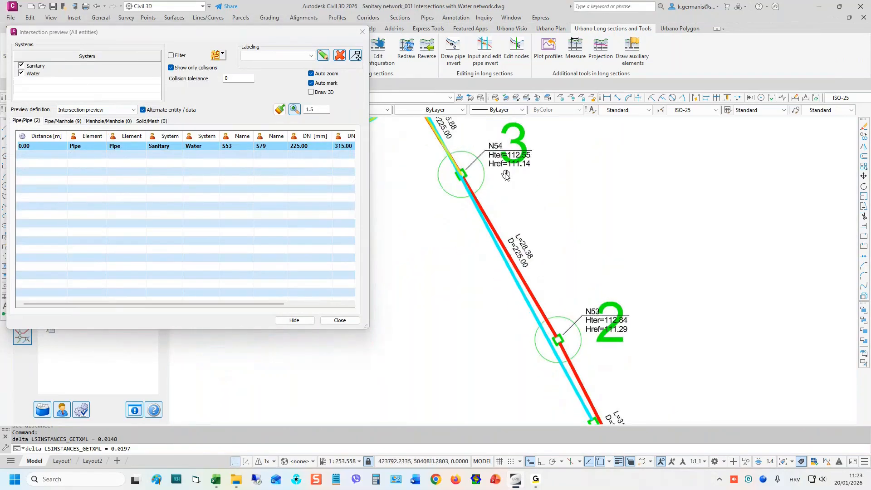
pyautogui.scroll(-2, 506, 175)
pyautogui.moveTo(482, 134); pyautogui.dragTo(529, 250, button='middle')
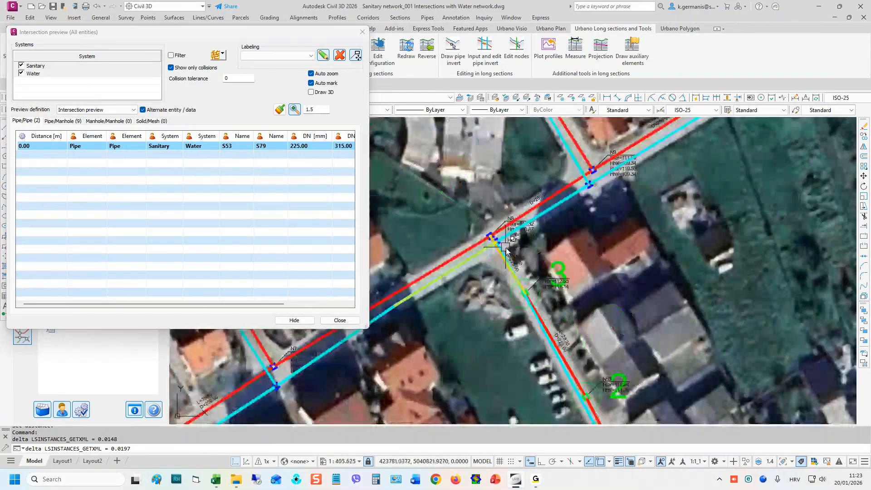
pyautogui.scroll(2, 507, 249)
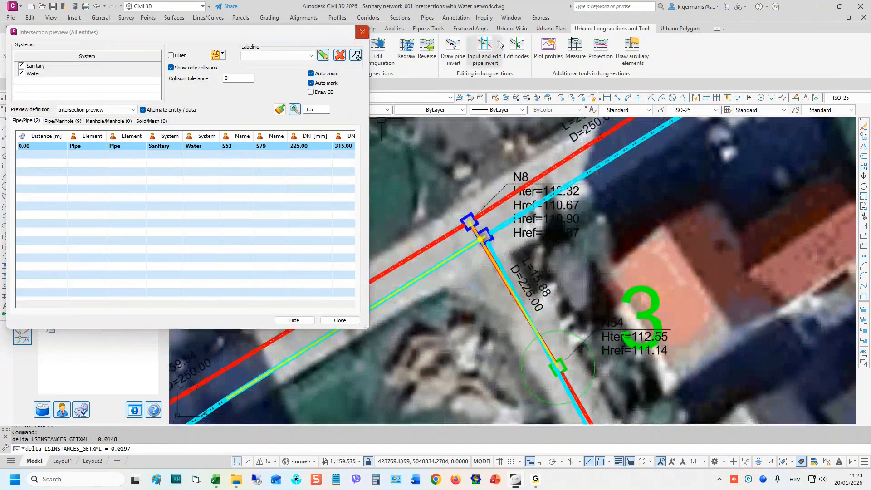
pyautogui.moveTo(329, 36); pyautogui.dragTo(323, 102)
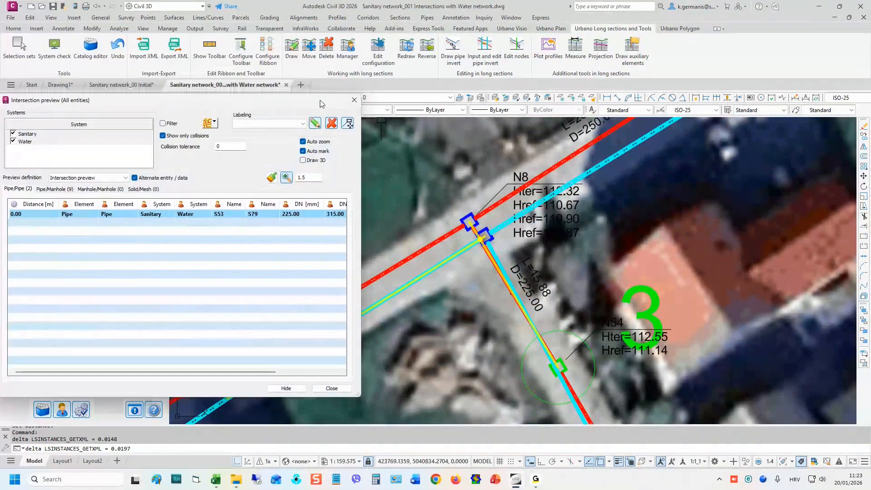
pyautogui.click(550, 28)
pyautogui.scroll(3, 482, 237)
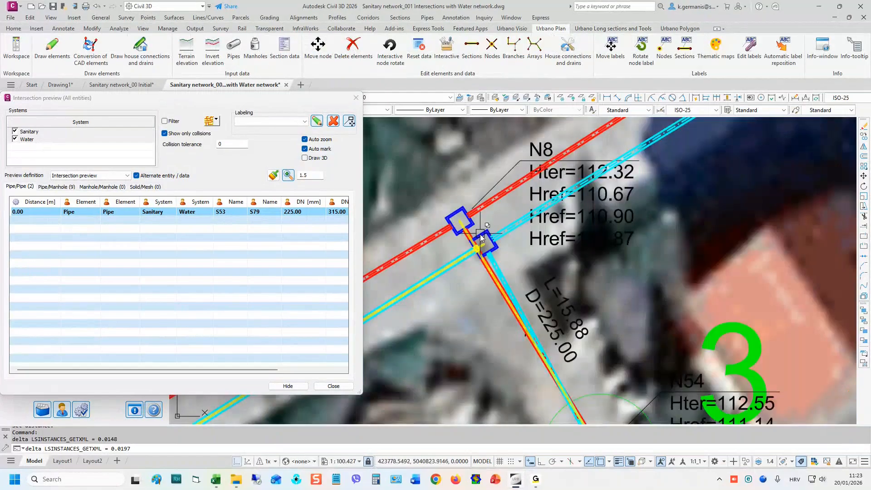
pyautogui.click(317, 45)
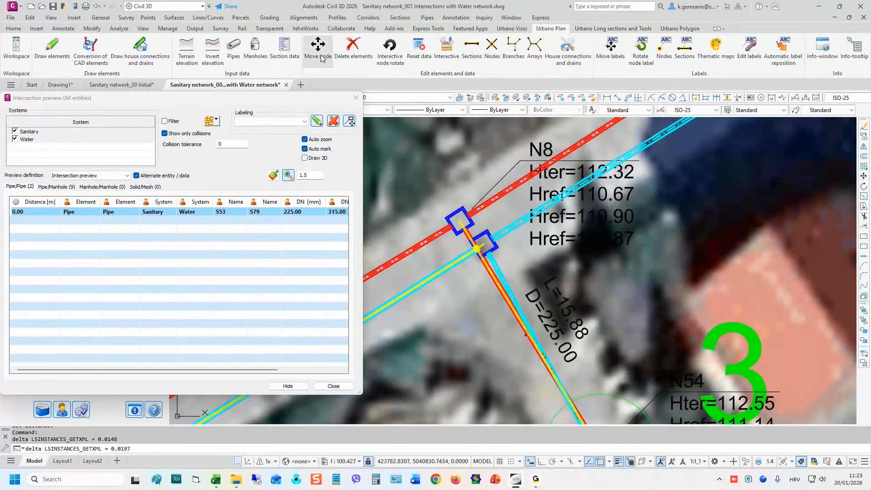
pyautogui.click(458, 218)
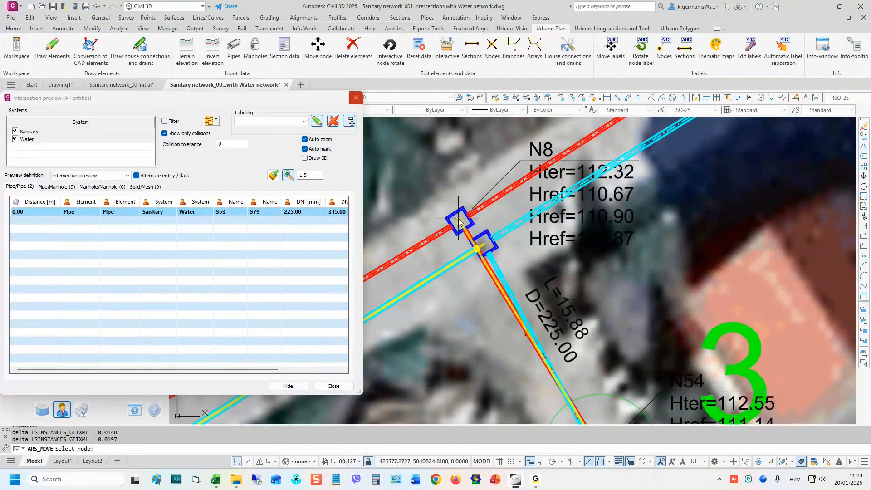
pyautogui.click(498, 207)
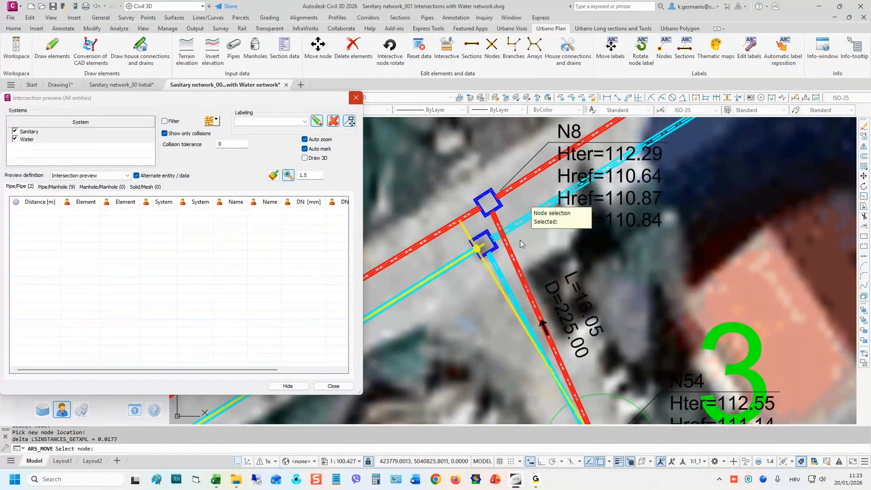
# - Move sanitary node N54 northeast, away from the parallel water pipe, and end the node move
pyautogui.scroll(-4, 493, 205)
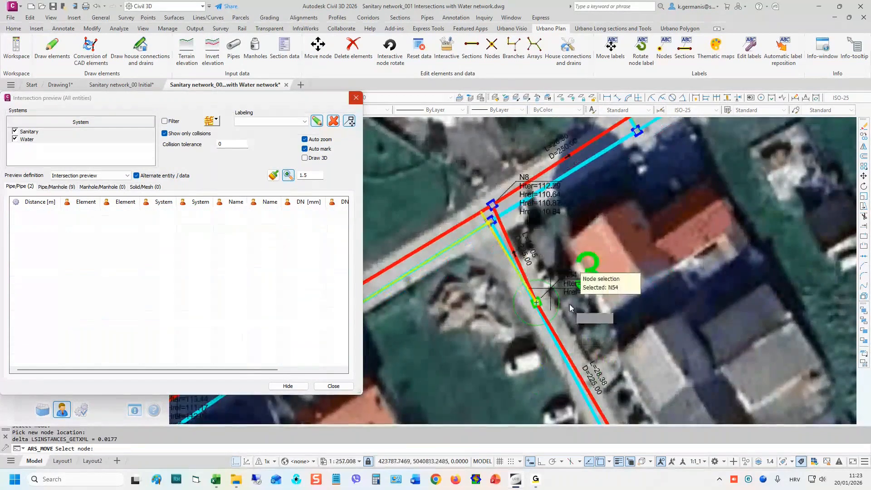
pyautogui.scroll(4, 570, 304)
pyautogui.click(483, 292)
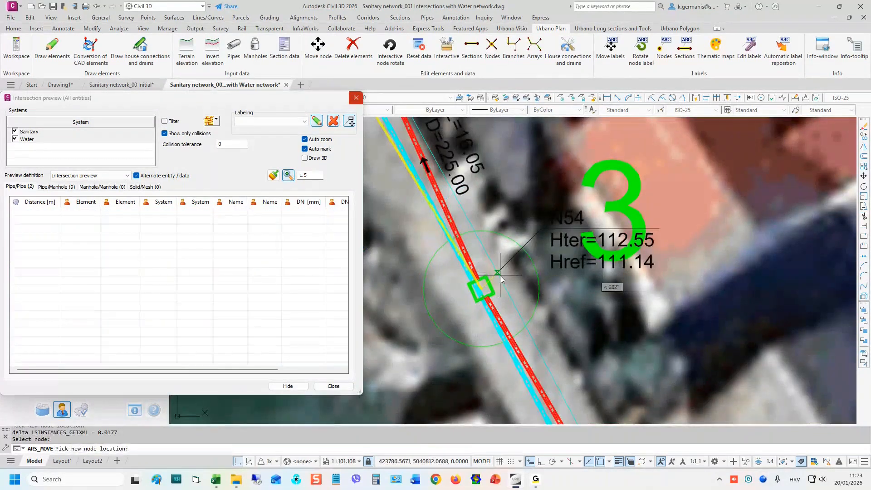
pyautogui.click(502, 278)
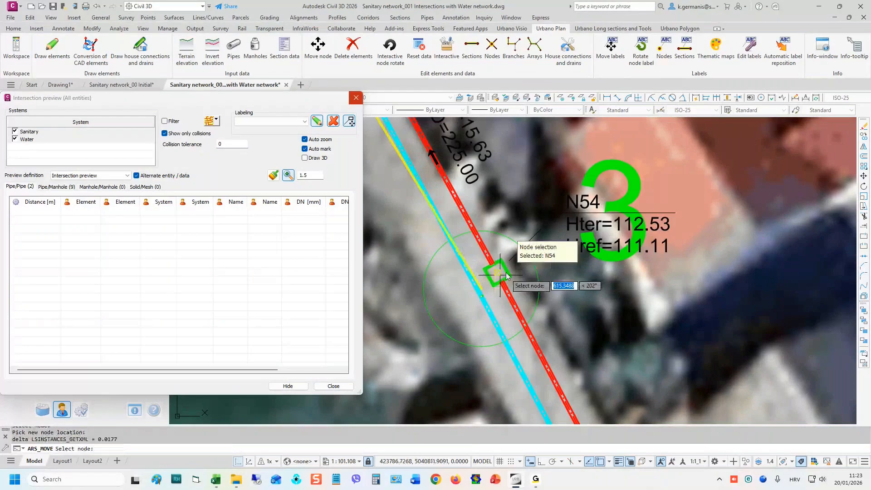
pyautogui.scroll(-4, 506, 275)
pyautogui.press('Escape')
pyautogui.scroll(4, 428, 175)
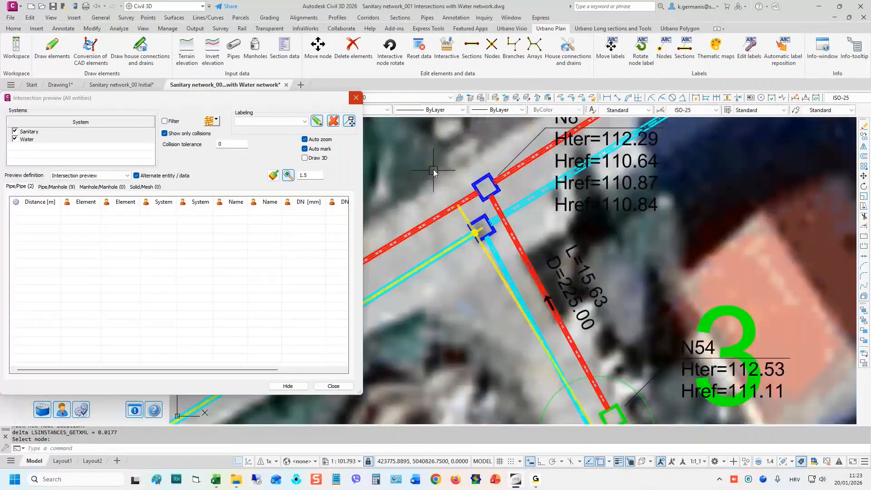
# - Locate the pipe/manhole collision between sanitary pipe S42 and water manhole N1, and move sanitary node N44 northeast off the water pipe
pyautogui.click(51, 231)
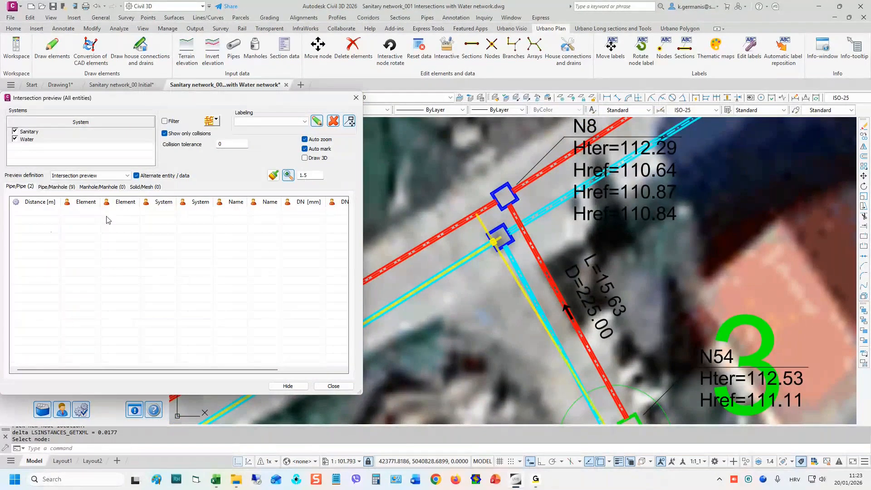
pyautogui.click(50, 187)
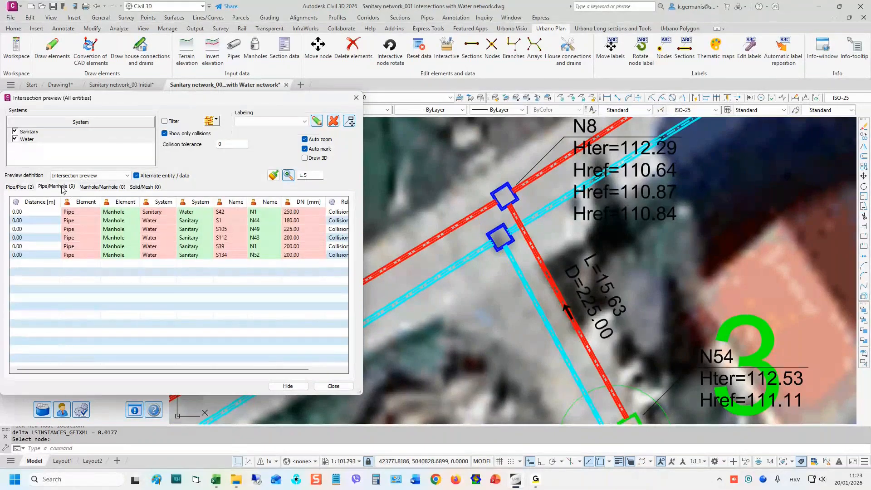
pyautogui.click(68, 211)
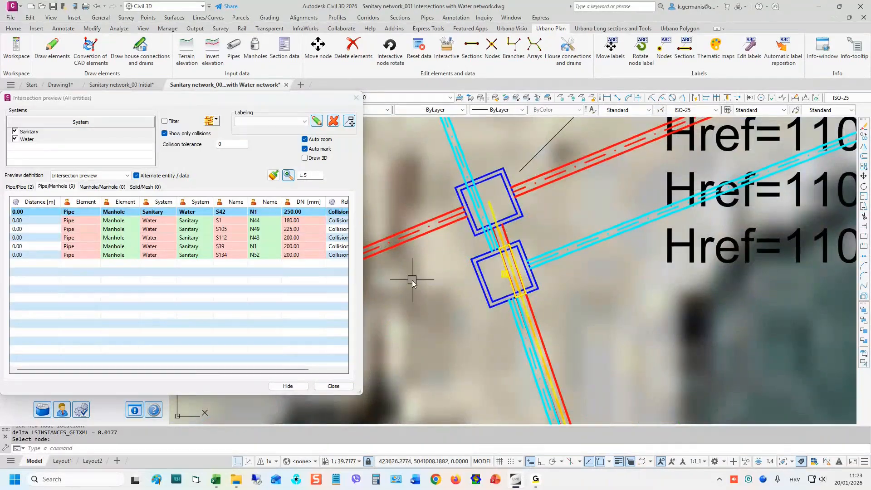
pyautogui.scroll(-10, 531, 248)
pyautogui.moveTo(562, 254)
pyautogui.mouseDown(button='middle')
pyautogui.moveTo(491, 174)
pyautogui.moveTo(485, 120)
pyautogui.moveTo(507, 260)
pyautogui.mouseUp(button='middle')
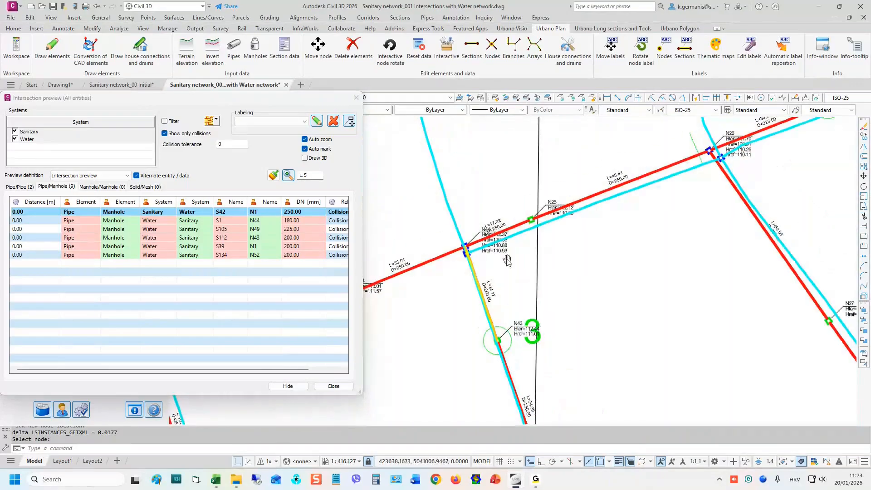
pyautogui.scroll(4, 478, 247)
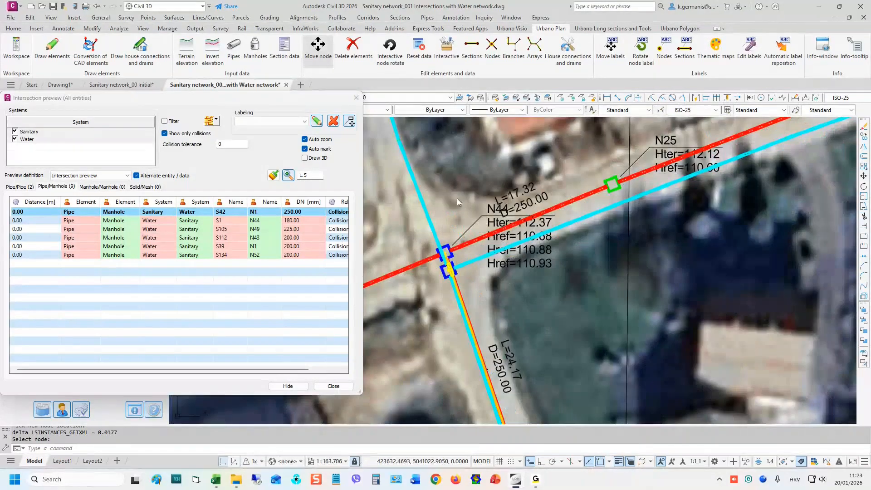
pyautogui.click(461, 243)
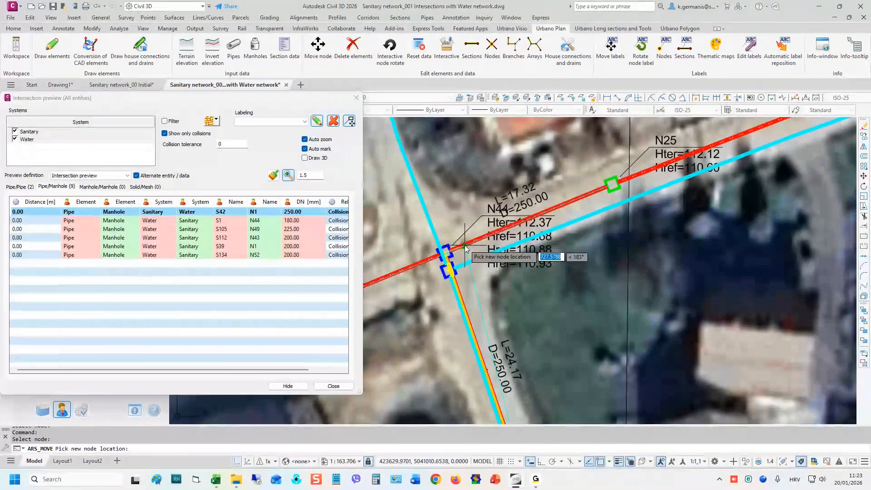
pyautogui.click(464, 244)
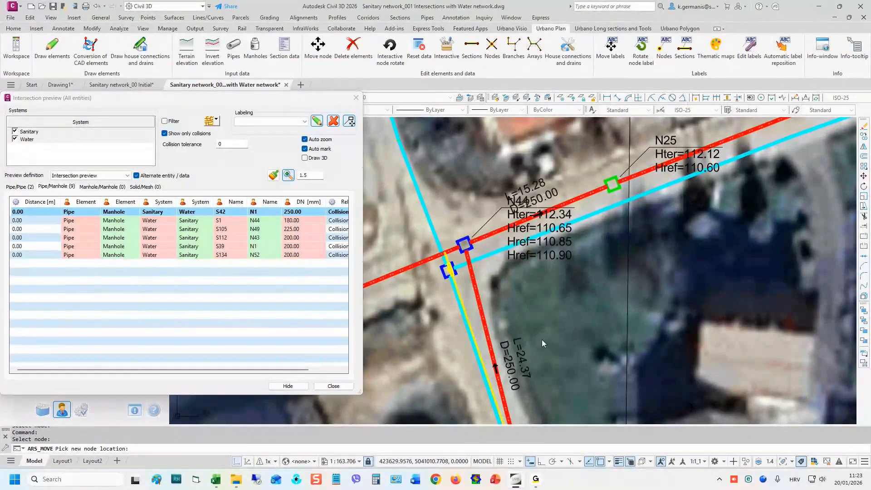
# - Move sanitary node N43 slightly northeast, away from the water pipe running beside it
pyautogui.moveTo(539, 346); pyautogui.dragTo(490, 152, button='middle')
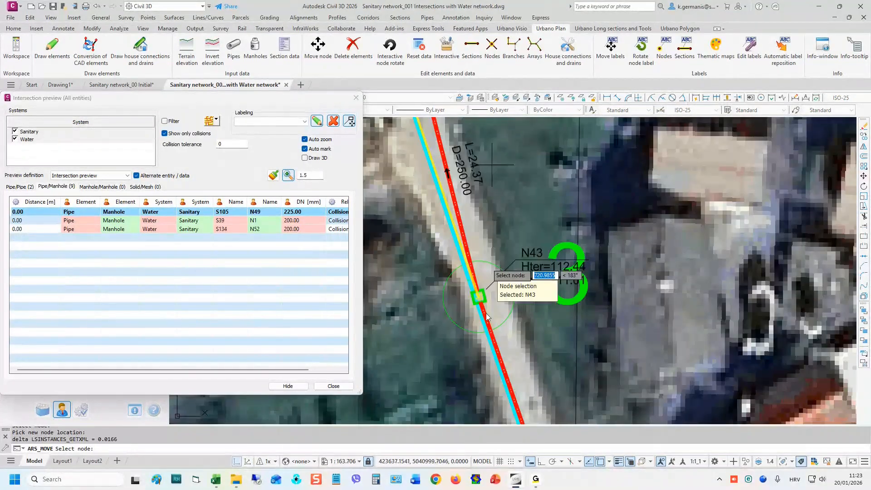
pyautogui.click(476, 297)
pyautogui.click(490, 292)
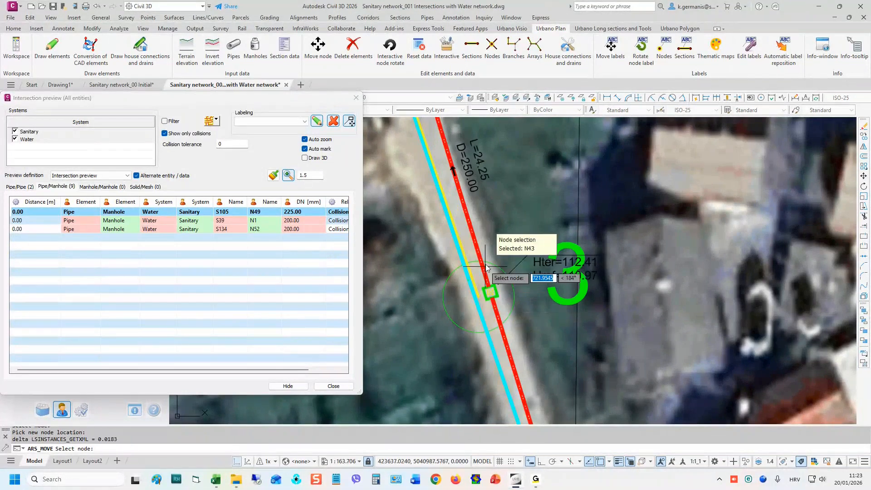
# - Try a new position for sanitary node N42 on the east side of the water pipe
pyautogui.scroll(-5, 485, 268)
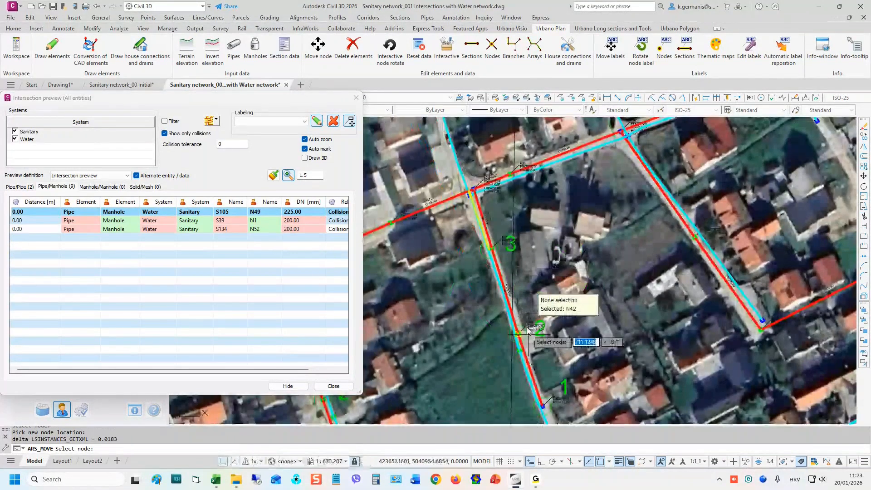
pyautogui.scroll(5, 521, 328)
pyautogui.click(515, 326)
pyautogui.click(503, 346)
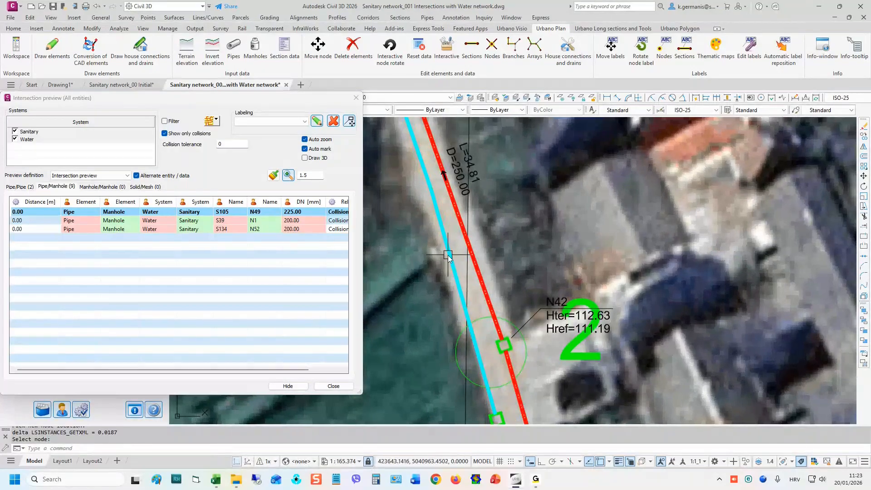
# - Reposition sanitary node N42 slightly farther south and closer to the water pipe, and end the node move
pyautogui.scroll(-6, 448, 256)
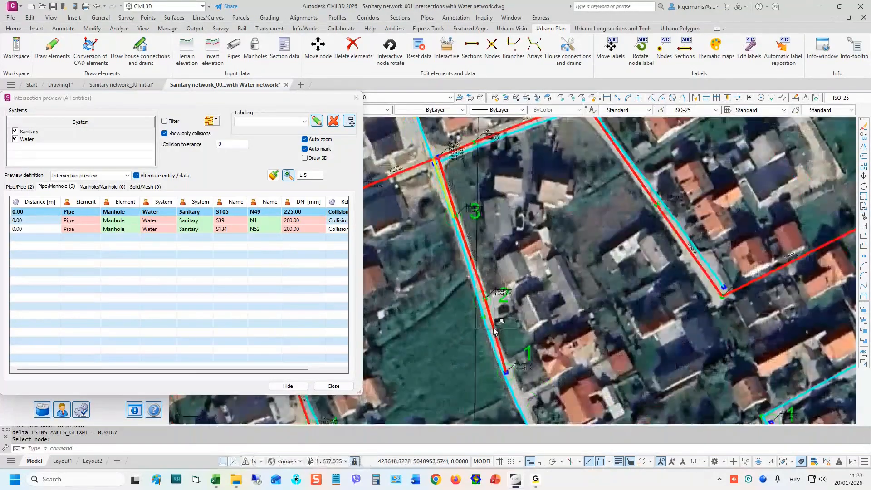
pyautogui.scroll(4, 479, 333)
pyautogui.click(324, 59)
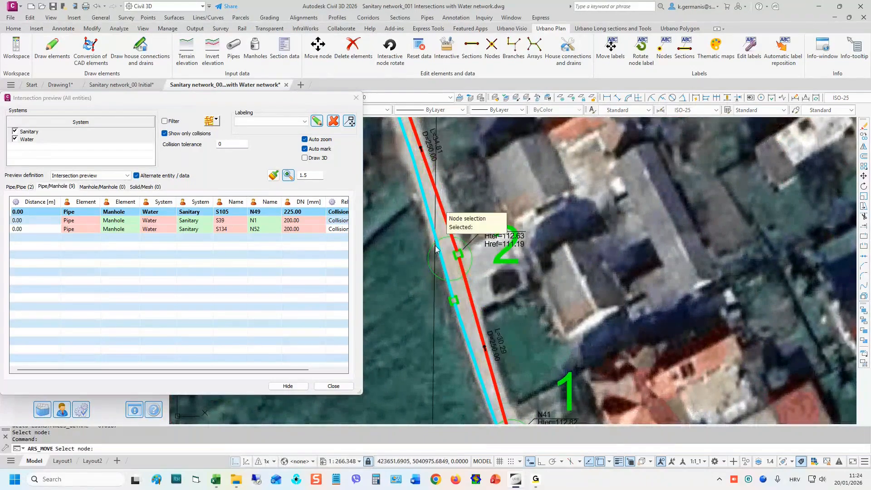
pyautogui.click(453, 260)
pyautogui.click(454, 264)
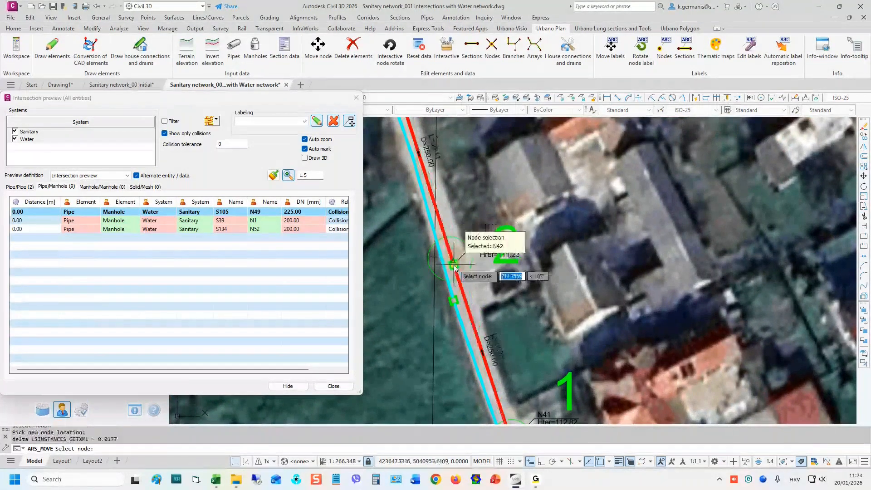
pyautogui.rightClick(453, 264)
# - Inspect the collision between water pipe S105 and sanitary manhole N49 using the Draw 3D option, and switch that option off again
pyautogui.click(194, 211)
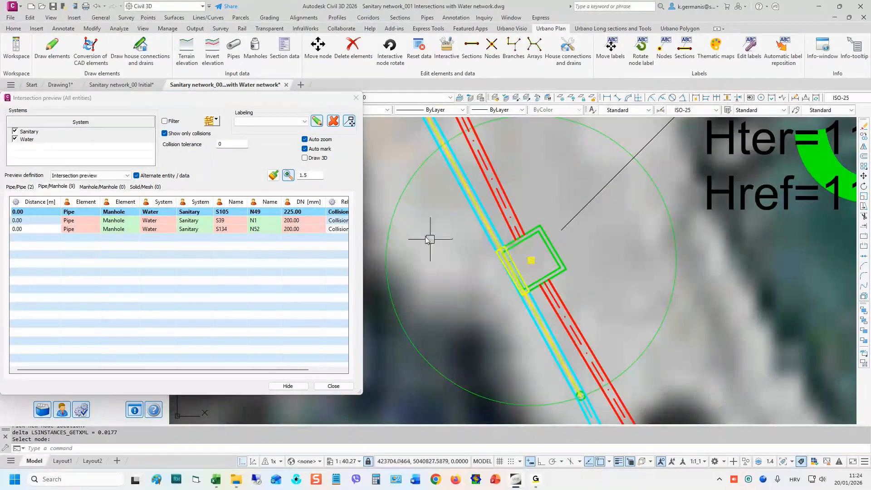
pyautogui.click(304, 158)
pyautogui.scroll(-3, 544, 272)
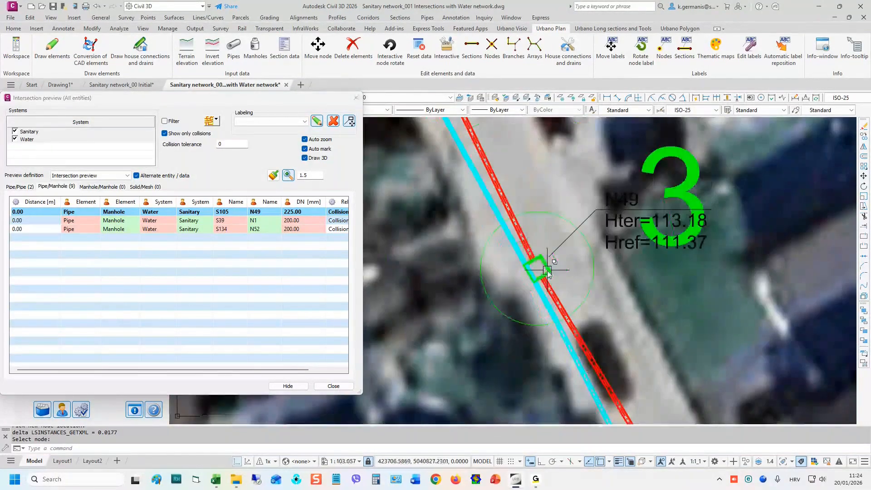
pyautogui.scroll(3, 545, 290)
pyautogui.click(544, 311)
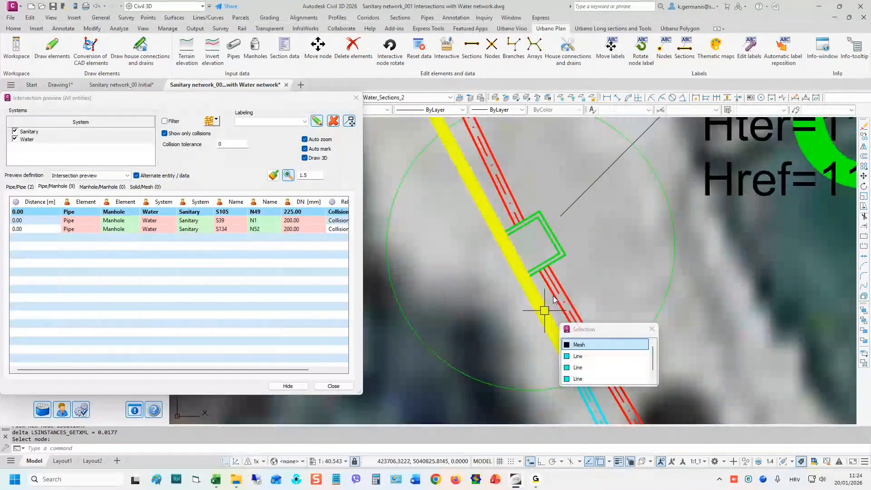
pyautogui.press('Escape')
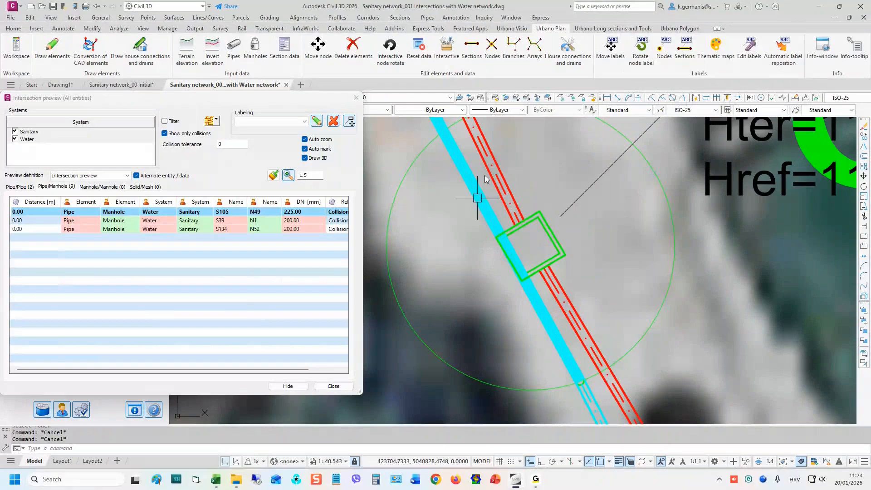
pyautogui.click(305, 158)
pyautogui.click(278, 267)
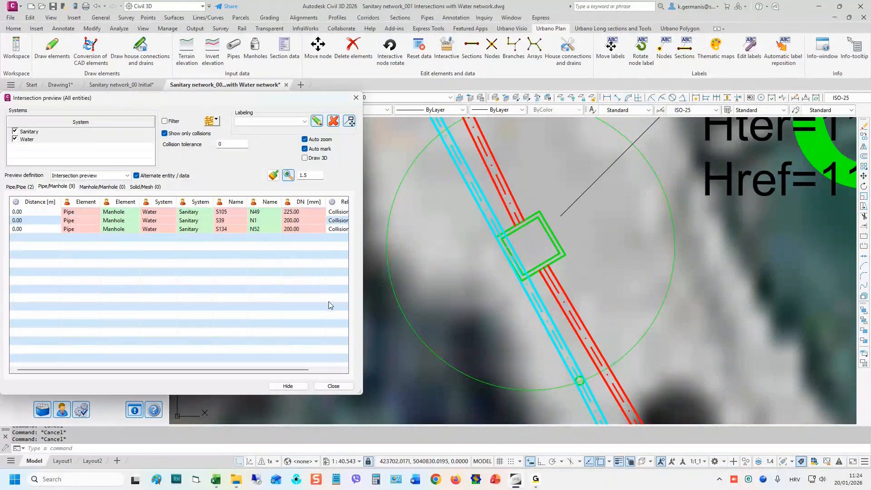
# - Move sanitary node N49 northeast so its manhole clears water pipe S105
pyautogui.click(312, 61)
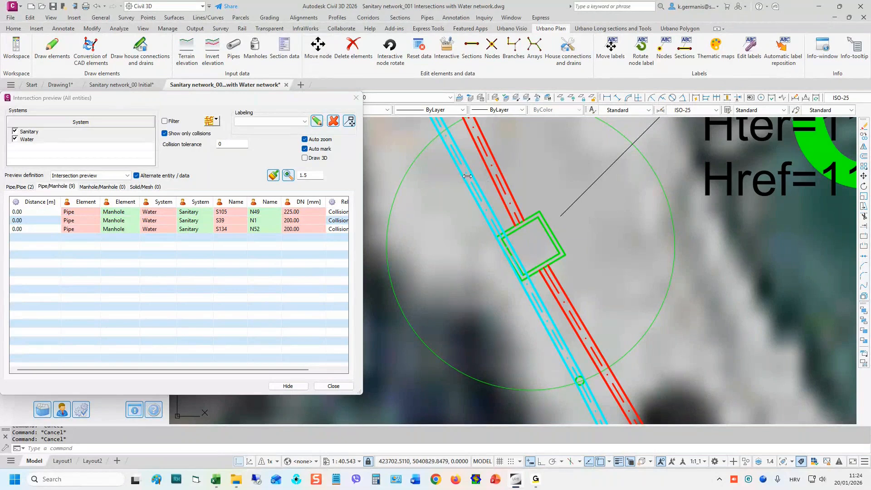
pyautogui.click(538, 248)
pyautogui.click(563, 233)
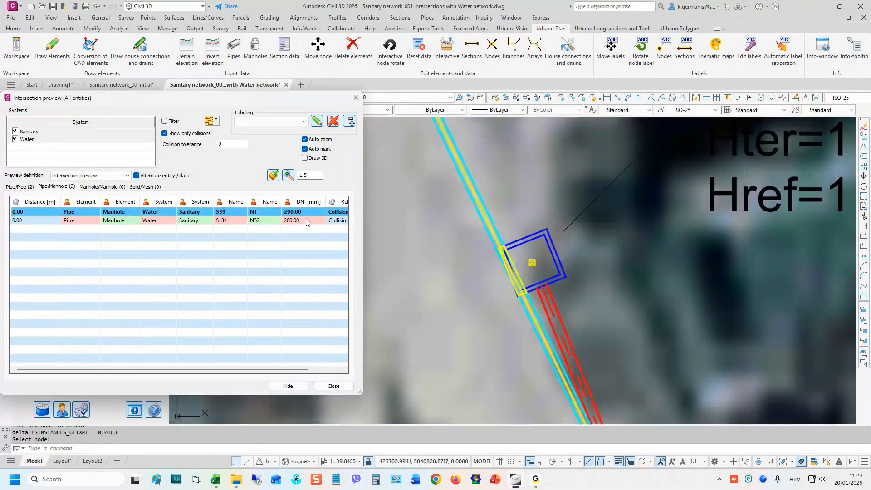
# - Move sanitary node N1 southwest across water pipe S39 so its manhole lies clear on the pipe's west side
pyautogui.click(244, 214)
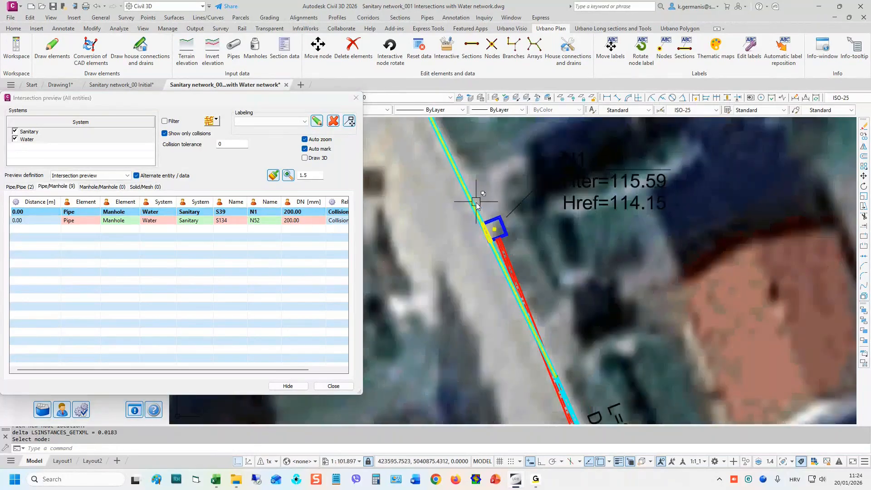
pyautogui.moveTo(533, 255); pyautogui.dragTo(503, 192, button='middle')
pyautogui.scroll(-2, 477, 218)
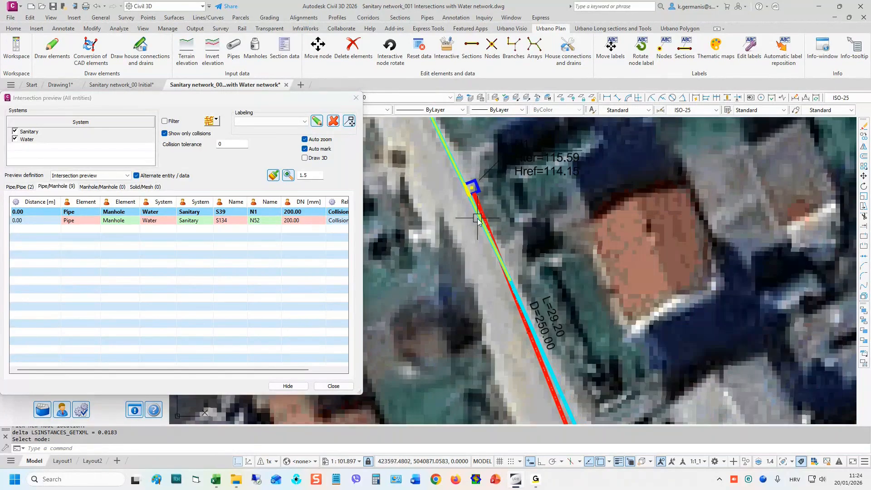
pyautogui.scroll(-4, 477, 218)
pyautogui.scroll(6, 490, 211)
pyautogui.click(320, 59)
pyautogui.click(442, 203)
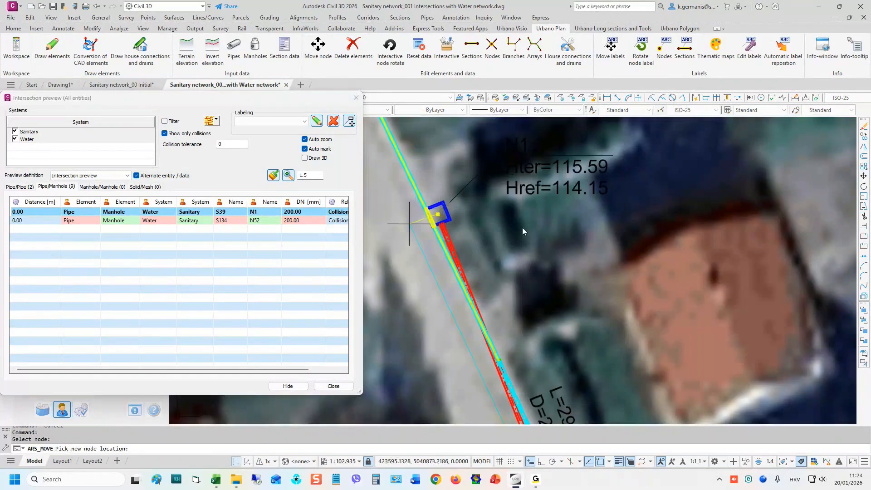
pyautogui.click(410, 224)
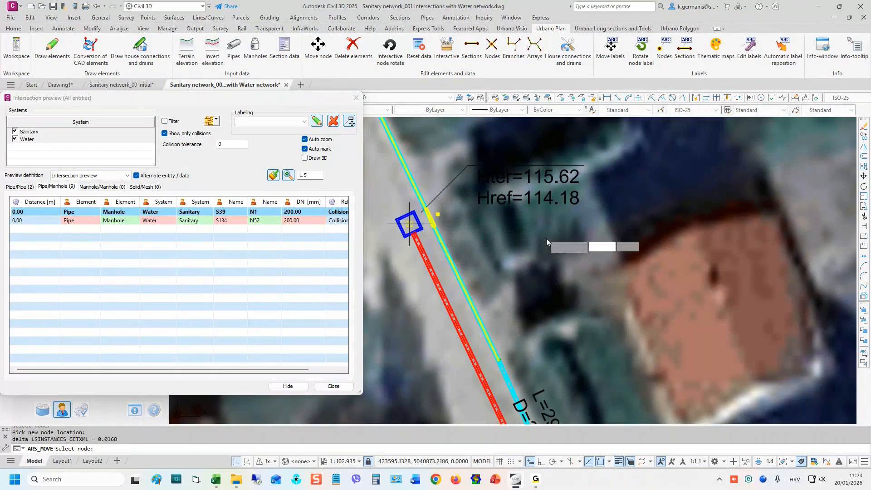
# - Move sanitary node N2 slightly southwest, farther from the water pipe, and end the node move
pyautogui.scroll(-2, 545, 238)
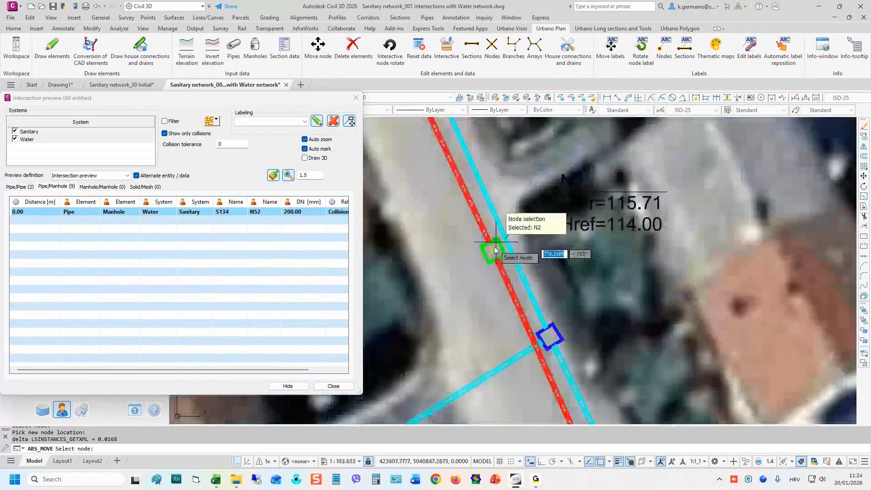
pyautogui.click(493, 249)
pyautogui.click(482, 256)
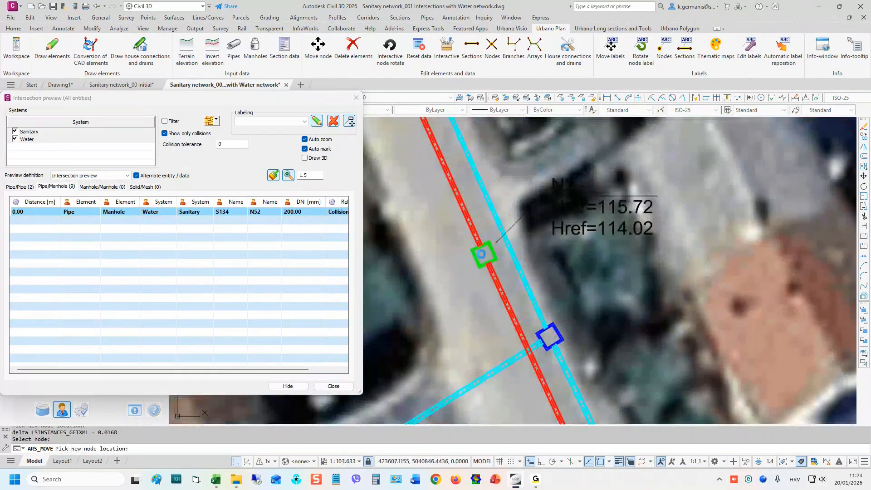
pyautogui.press('Escape')
pyautogui.press('Escape')
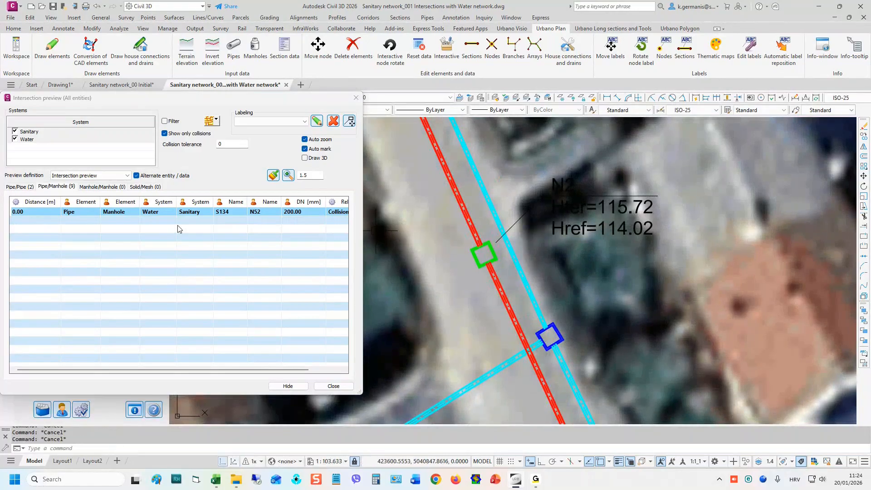
# - Locate the collision of water pipe S134 with manhole N52, move sanitary node N52 northeast clear of the pipe, and end the node move
pyautogui.click(190, 216)
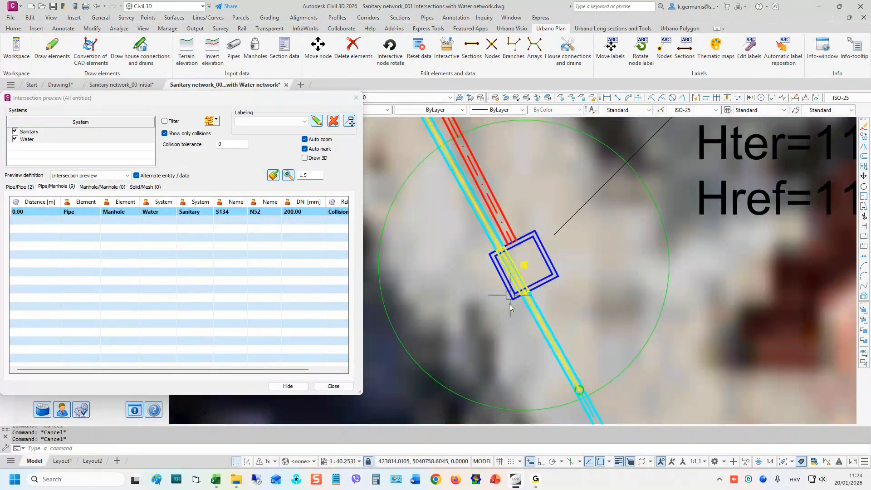
pyautogui.scroll(-4, 526, 313)
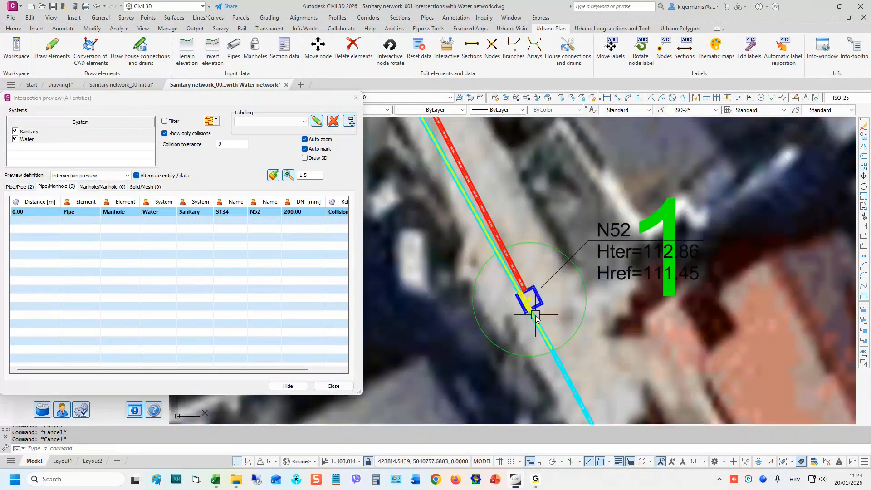
pyautogui.scroll(-3, 535, 303)
pyautogui.click(318, 49)
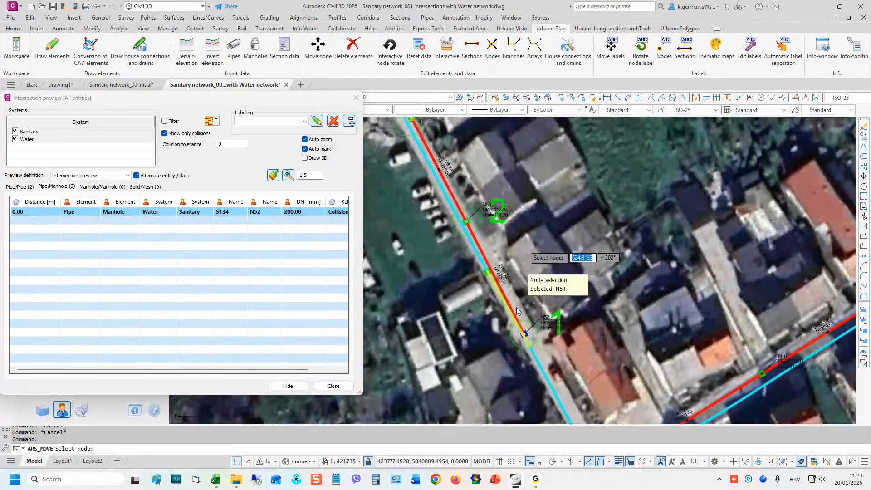
pyautogui.scroll(2, 525, 336)
pyautogui.click(526, 336)
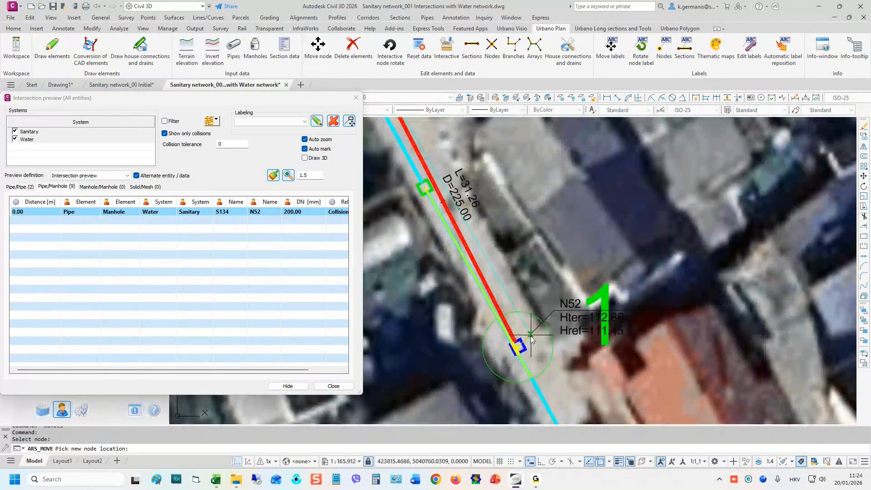
pyautogui.click(531, 338)
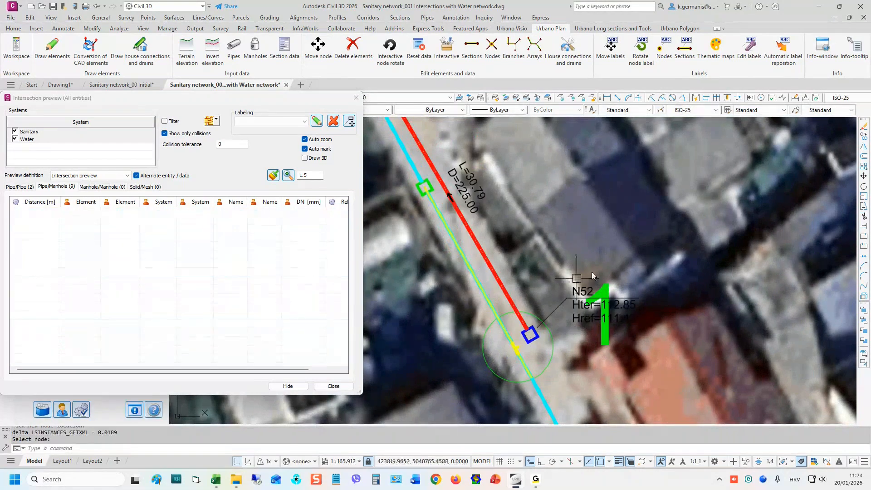
pyautogui.scroll(-2, 582, 209)
pyautogui.scroll(2, 580, 279)
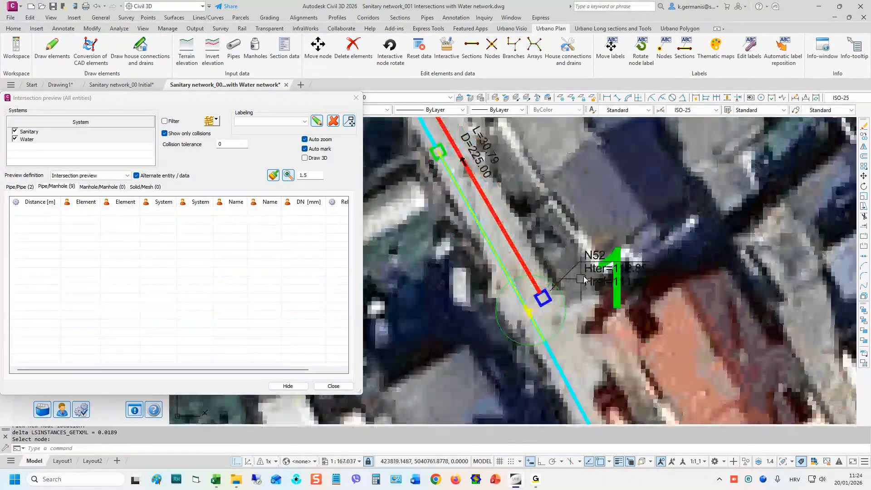
pyautogui.scroll(2, 622, 234)
pyautogui.press('Escape')
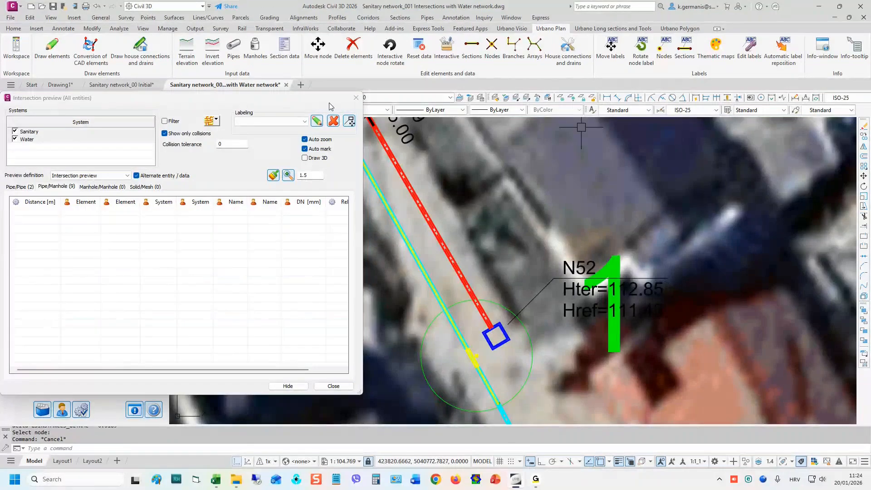
pyautogui.press('Escape')
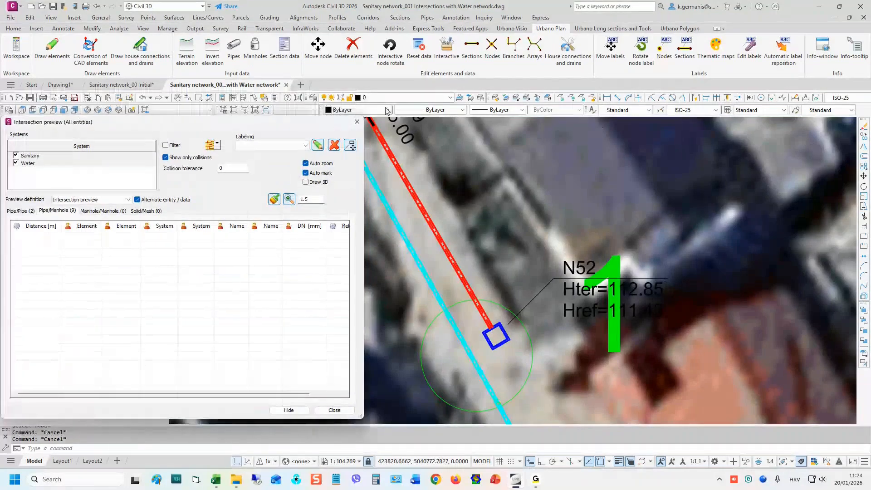
# - Close the intersection preview and bring the whole network plan and long sections into view
pyautogui.click(390, 98)
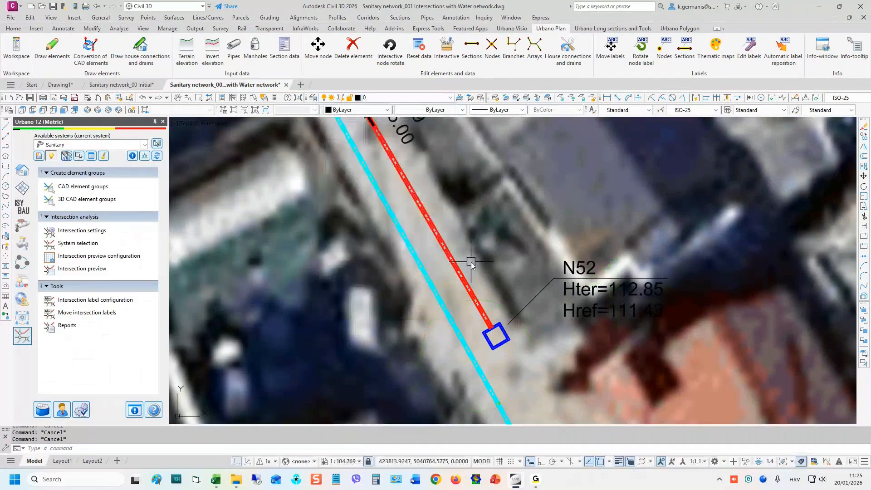
pyautogui.scroll(-4, 471, 263)
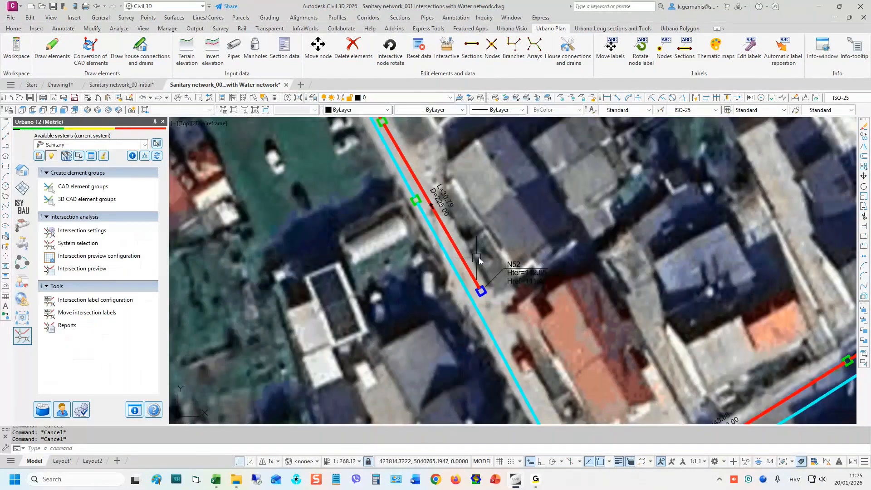
pyautogui.scroll(-8, 419, 235)
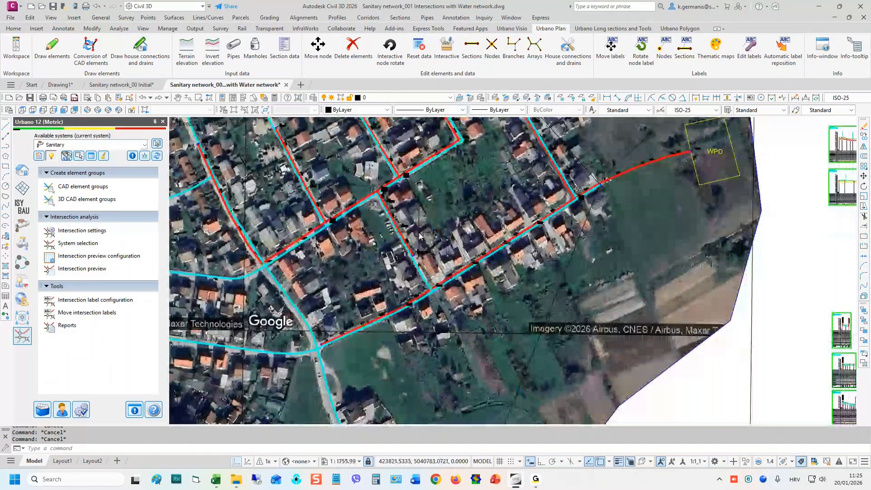
pyautogui.scroll(-2, 419, 234)
pyautogui.moveTo(462, 188); pyautogui.dragTo(549, 254, button='middle')
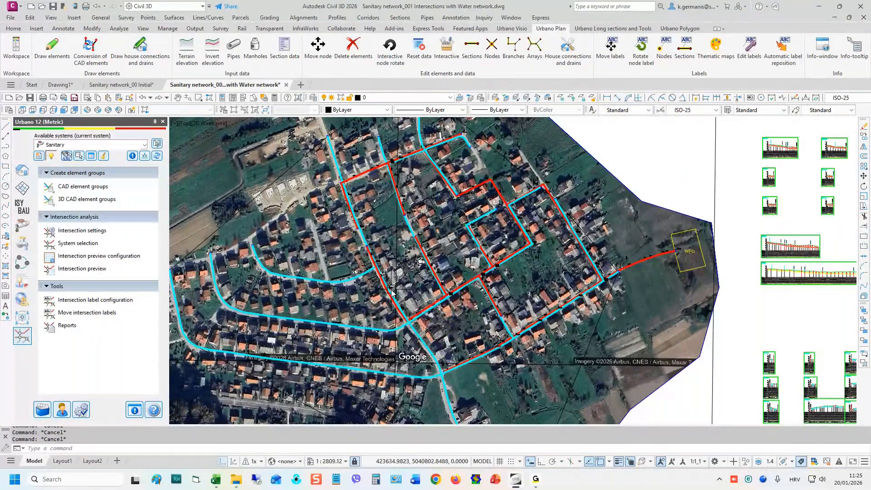
pyautogui.scroll(-4, 393, 292)
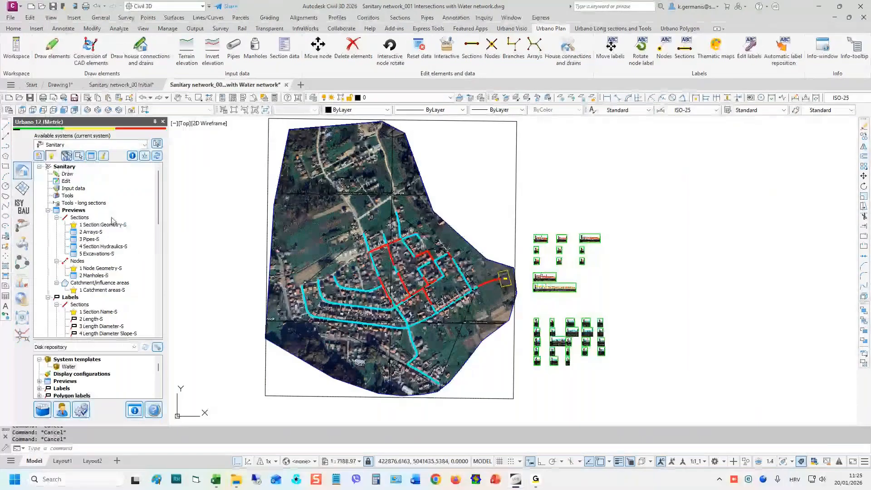
# - Draw the manhole schemes for all sanitary nodes with the 1:50 - A4 - S definition, placed east of the long sections
pyautogui.scroll(-10, 112, 220)
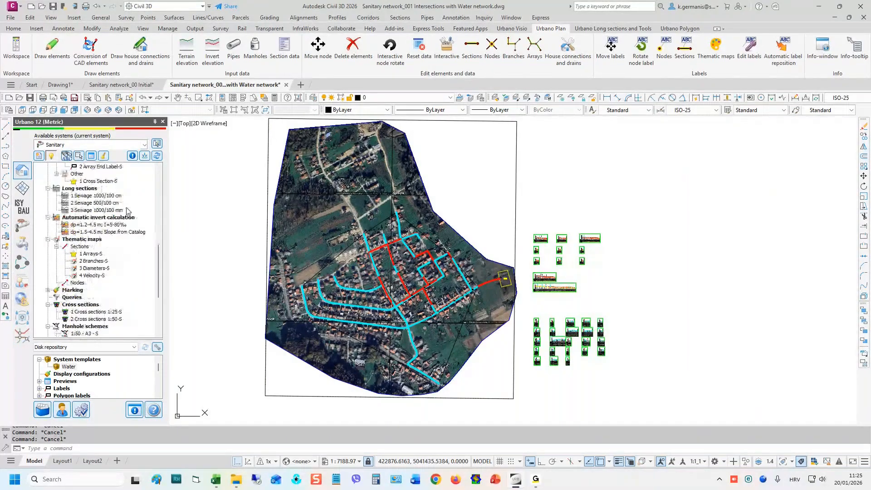
pyautogui.scroll(-3, 127, 211)
pyautogui.click(93, 297)
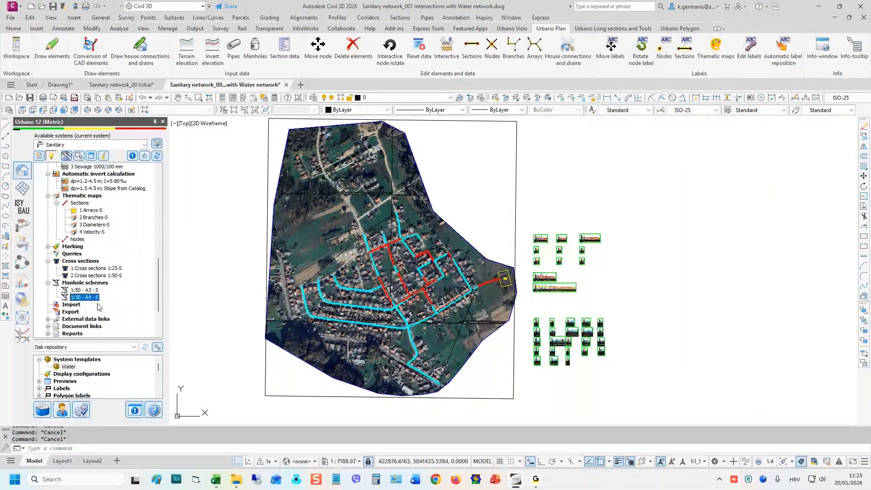
pyautogui.doubleClick(89, 297)
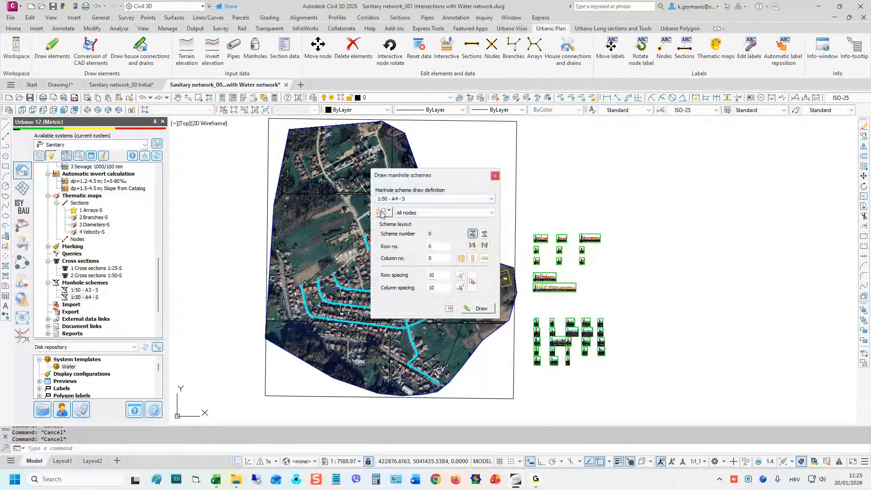
pyautogui.click(482, 309)
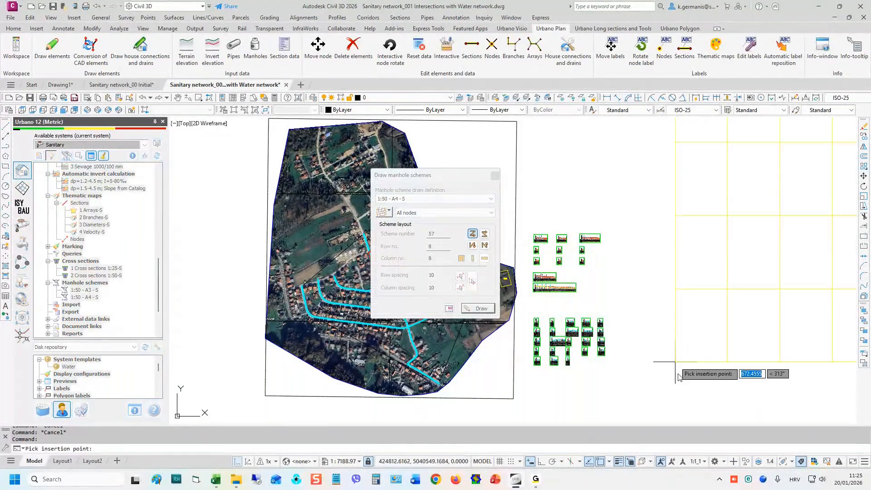
pyautogui.scroll(-2, 666, 371)
pyautogui.moveTo(668, 377); pyautogui.dragTo(602, 387, button='middle')
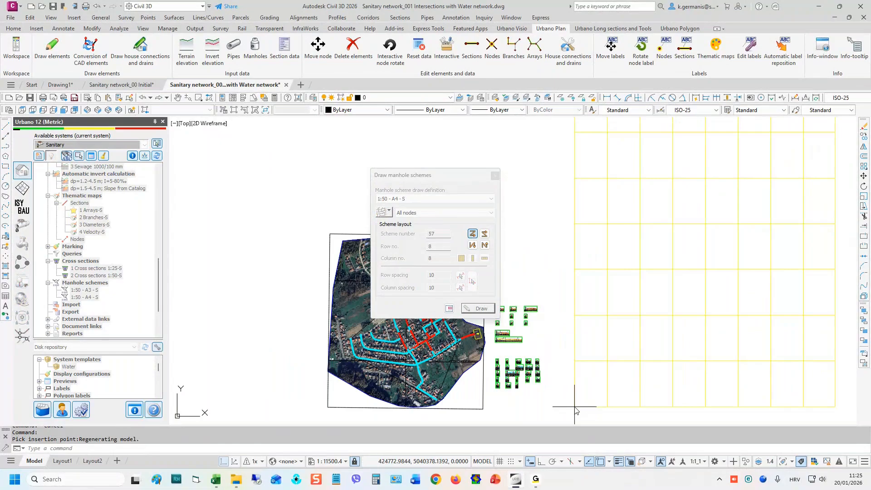
pyautogui.click(574, 406)
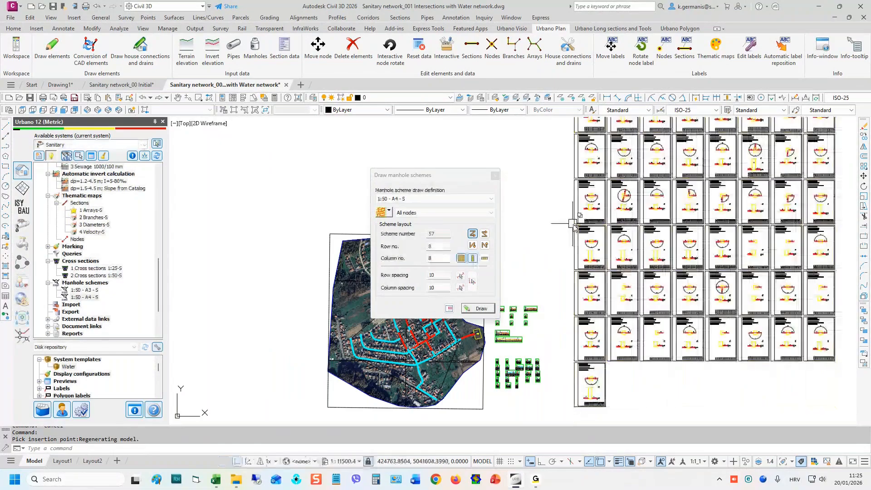
pyautogui.click(495, 176)
# - Examine the drawn manhole schemes, checking manhole N14's plan, section and table of pipe diameters, angles, slopes and elevations
pyautogui.moveTo(501, 185); pyautogui.dragTo(365, 277, button='middle')
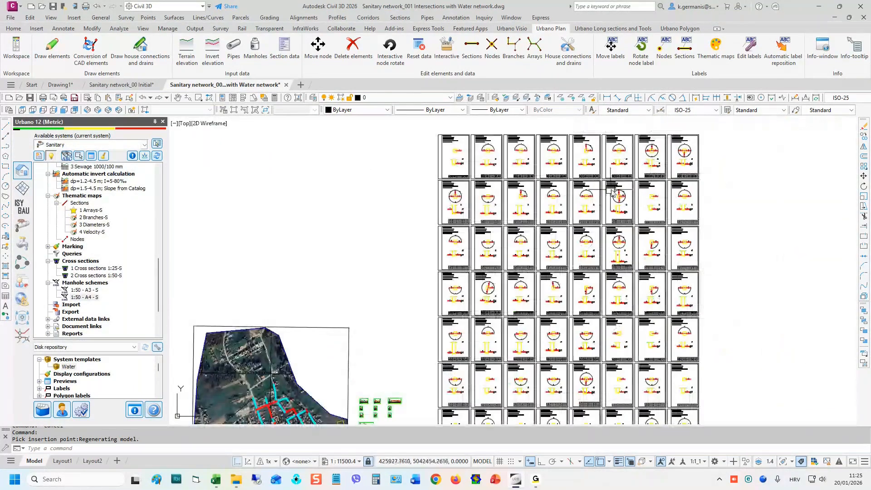
pyautogui.scroll(4, 629, 187)
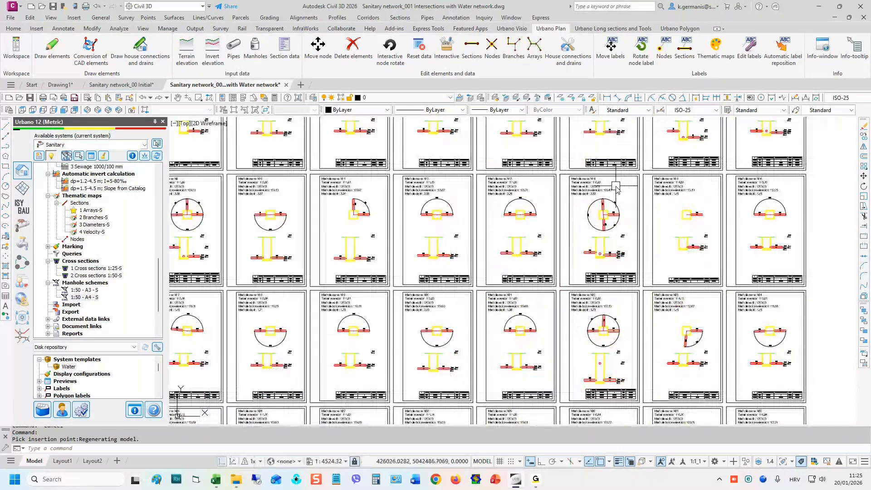
pyautogui.scroll(4, 615, 186)
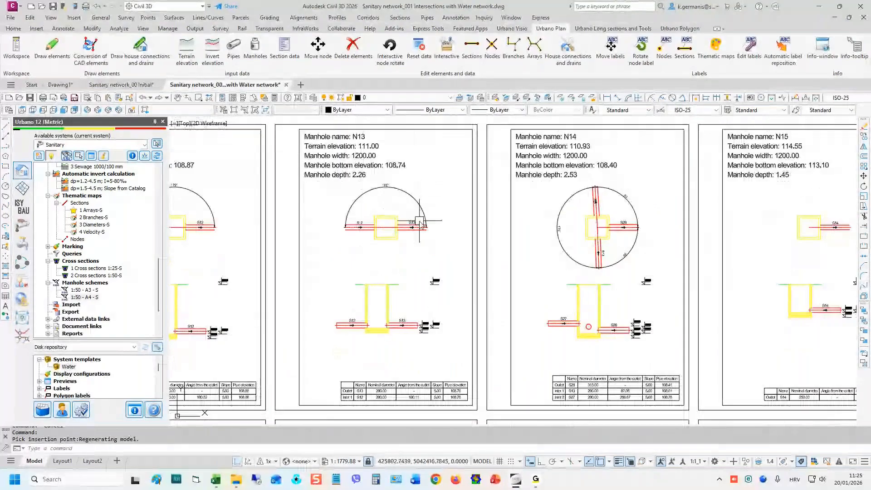
pyautogui.moveTo(683, 240)
pyautogui.mouseDown(button='middle')
pyautogui.moveTo(565, 240)
pyautogui.moveTo(572, 241)
pyautogui.mouseUp(button='middle')
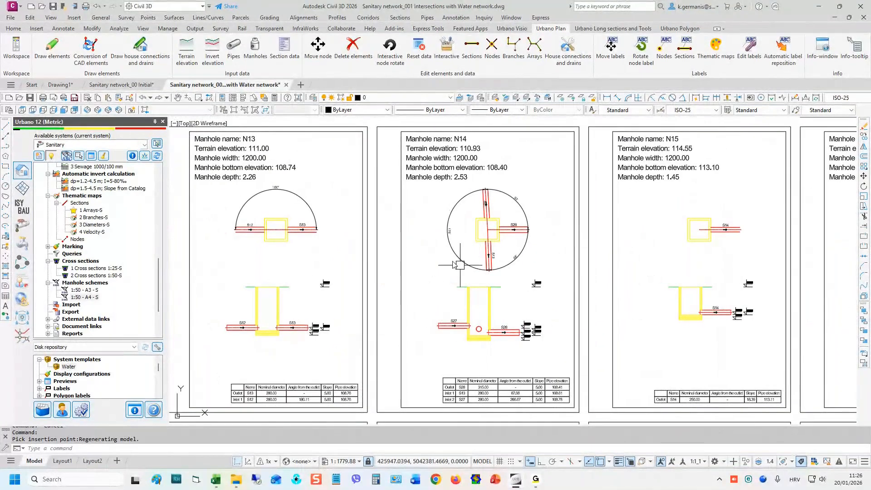
pyautogui.scroll(2, 472, 402)
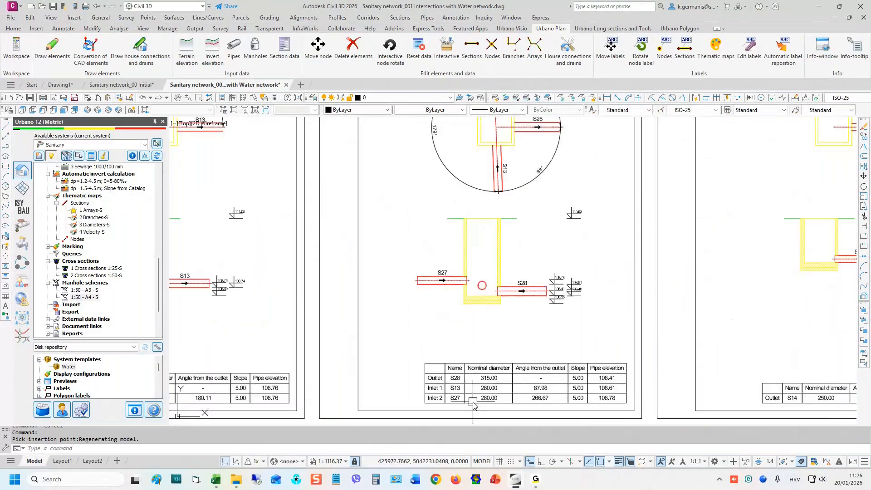
pyautogui.scroll(2, 472, 402)
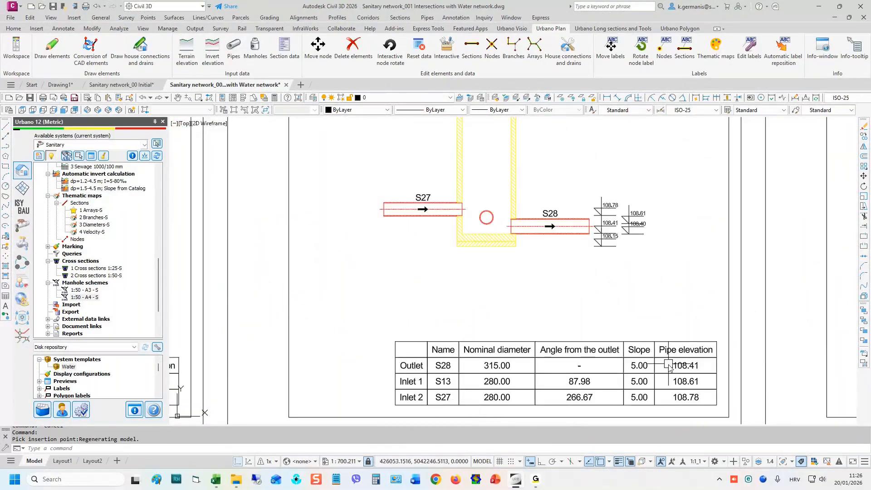
pyautogui.scroll(-15, 612, 318)
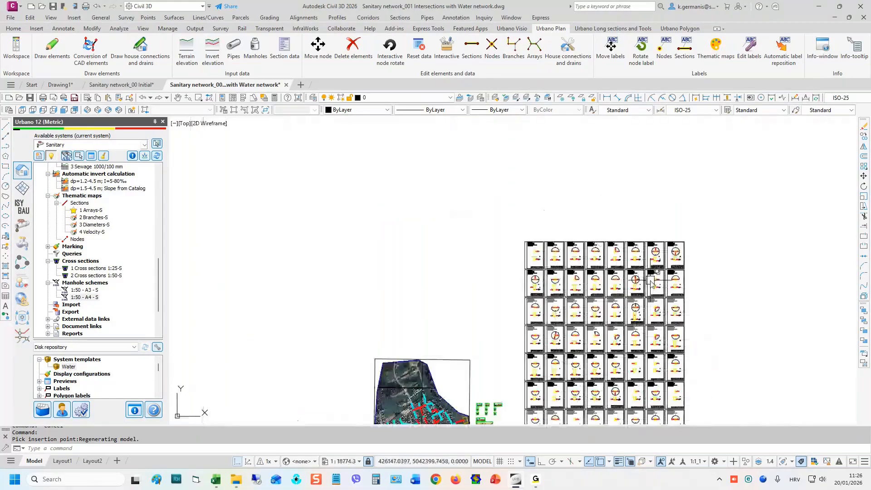
pyautogui.scroll(2, 634, 289)
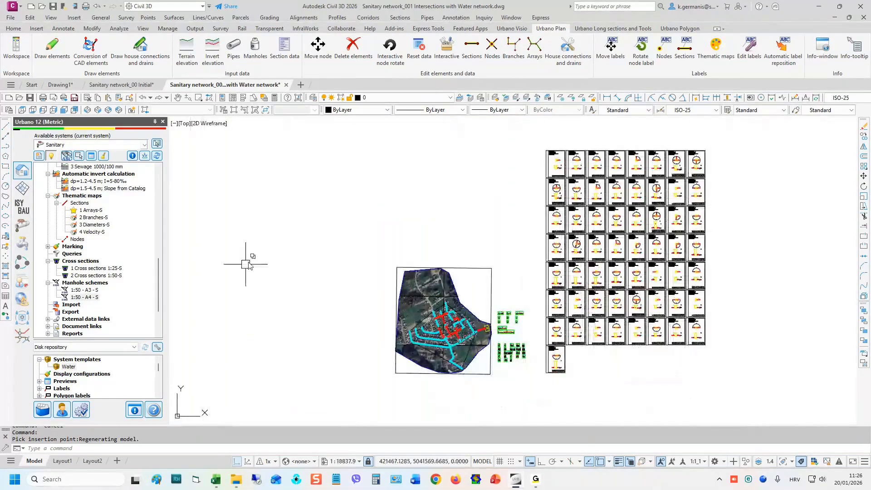
# - Save the drawing and locate the excavation report definition of the Sanitary system
pyautogui.hotkey('ctrl', 's')
pyautogui.press('Escape')
pyautogui.scroll(-3, 96, 241)
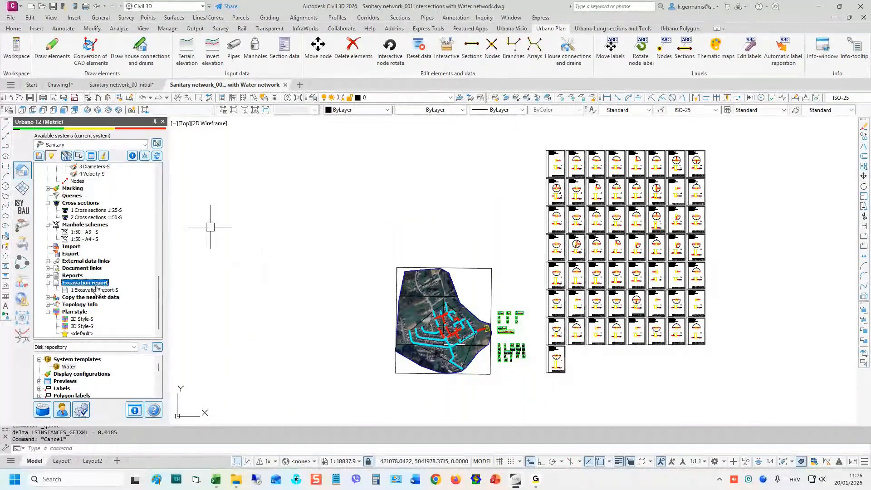
# - Export the Sanitary system's manhole data to an XLS file and open the resulting document
pyautogui.rightClick(83, 277)
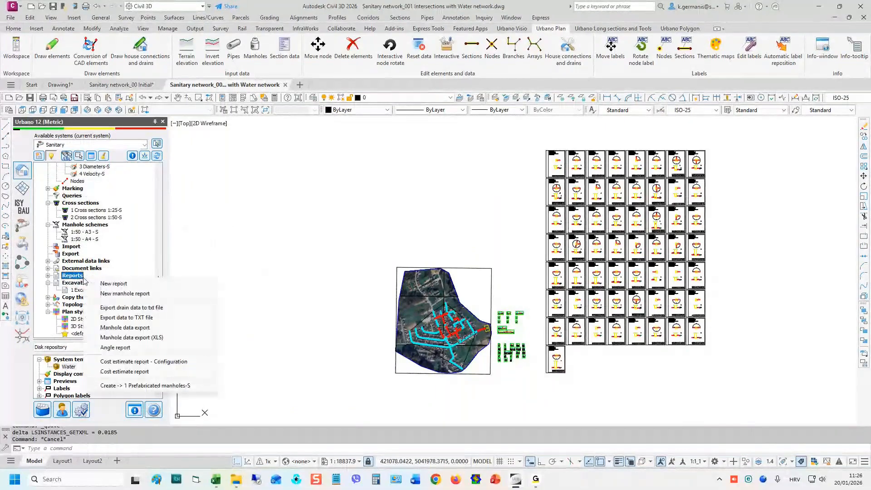
pyautogui.click(150, 336)
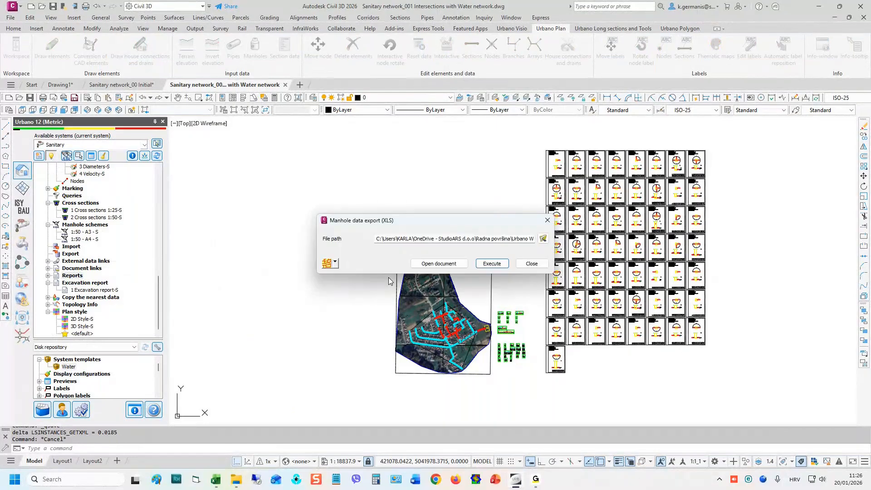
pyautogui.click(498, 265)
pyautogui.click(438, 263)
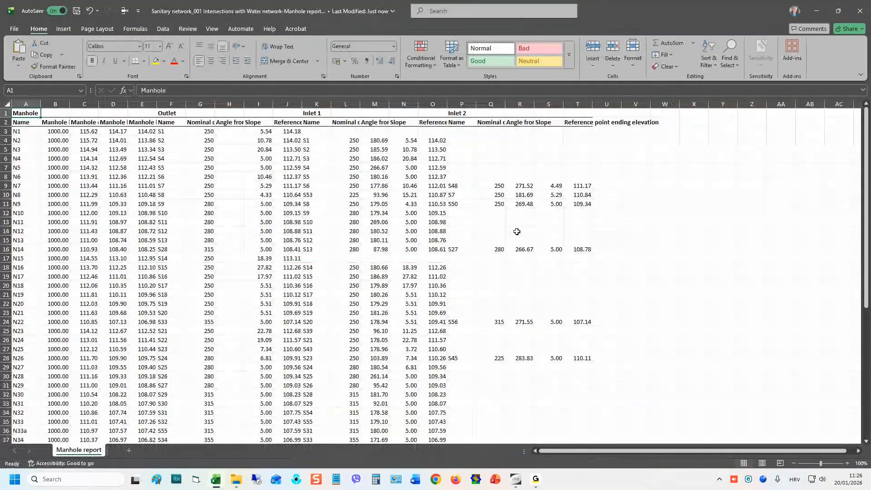
# - Wrap the text in header row 2 and fill the Manhole columns A to E with light pink
pyautogui.click(6, 122)
pyautogui.click(294, 50)
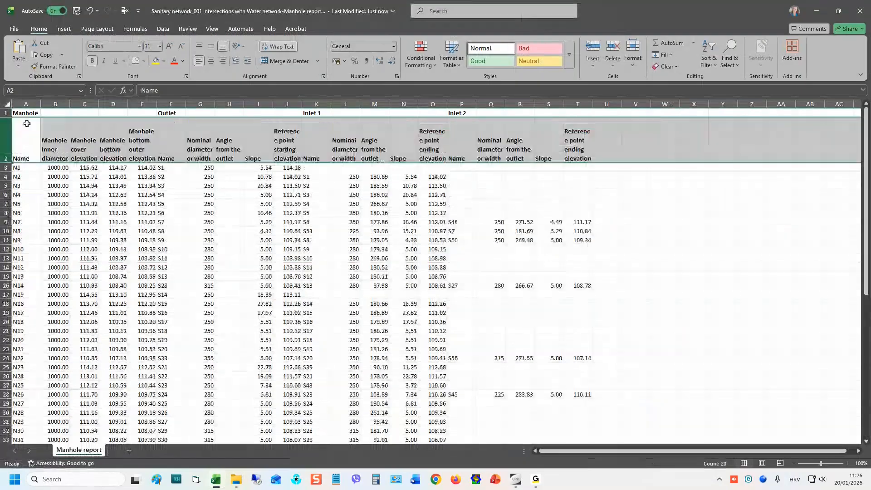
pyautogui.moveTo(26, 104); pyautogui.dragTo(145, 104)
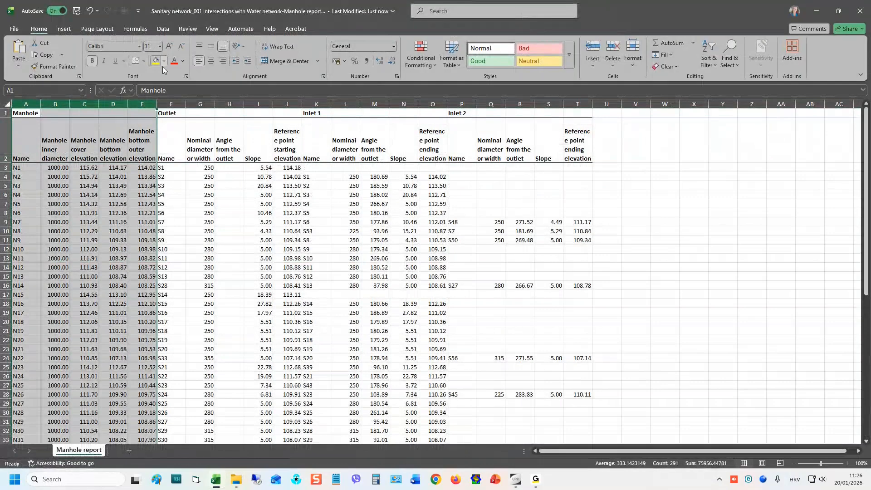
pyautogui.click(163, 66)
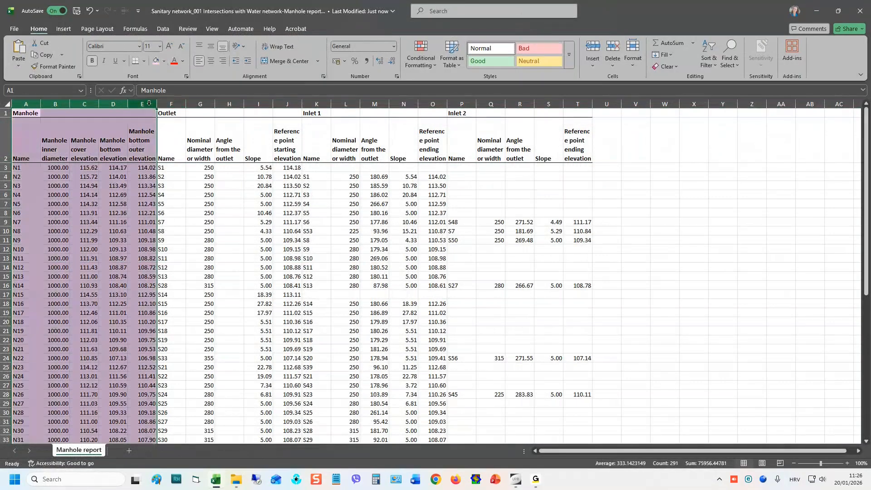
# - Widen the Outlet columns F to J and Inlet 1 columns K to O, filling them light blue and light green respectively
pyautogui.moveTo(156, 104); pyautogui.dragTo(350, 100)
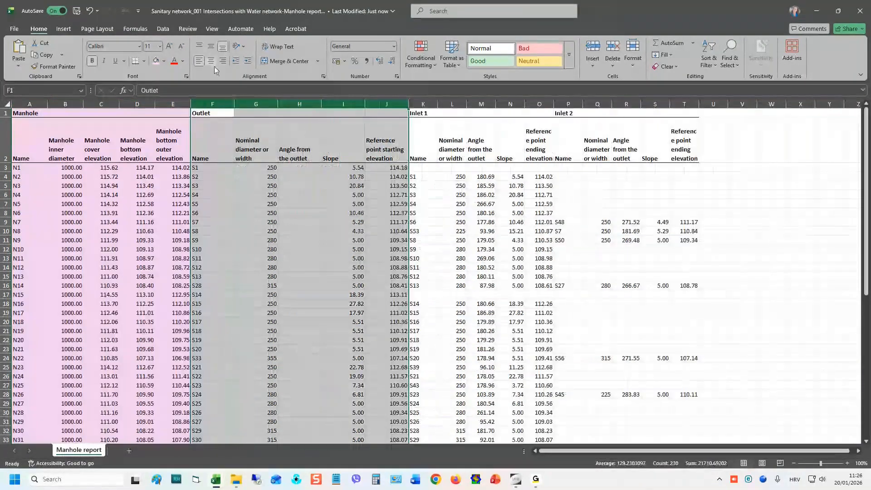
pyautogui.click(164, 61)
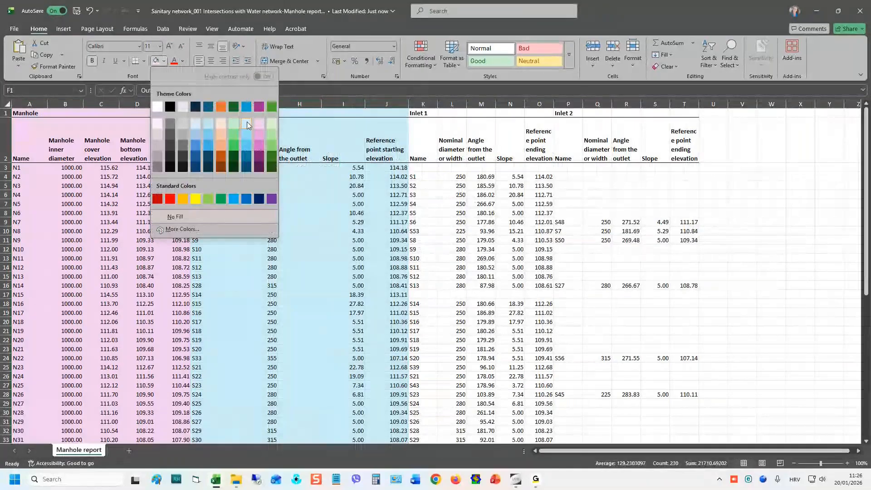
pyautogui.click(247, 122)
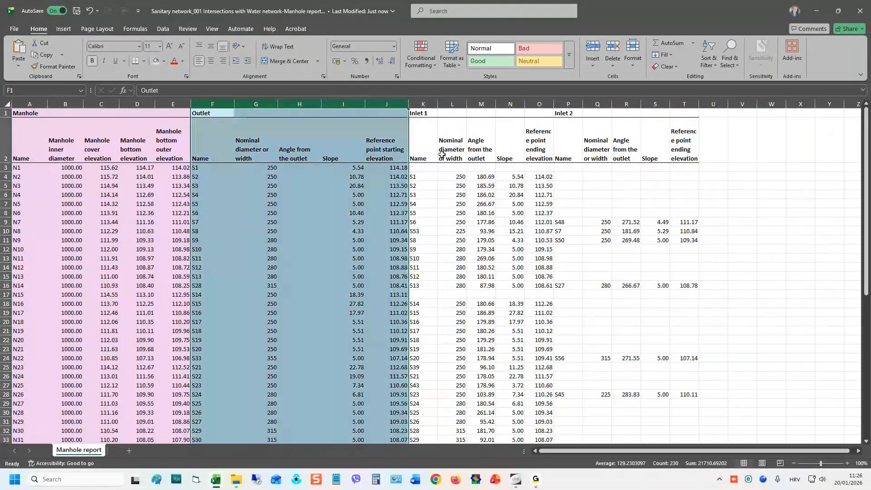
pyautogui.moveTo(434, 106); pyautogui.dragTo(562, 101)
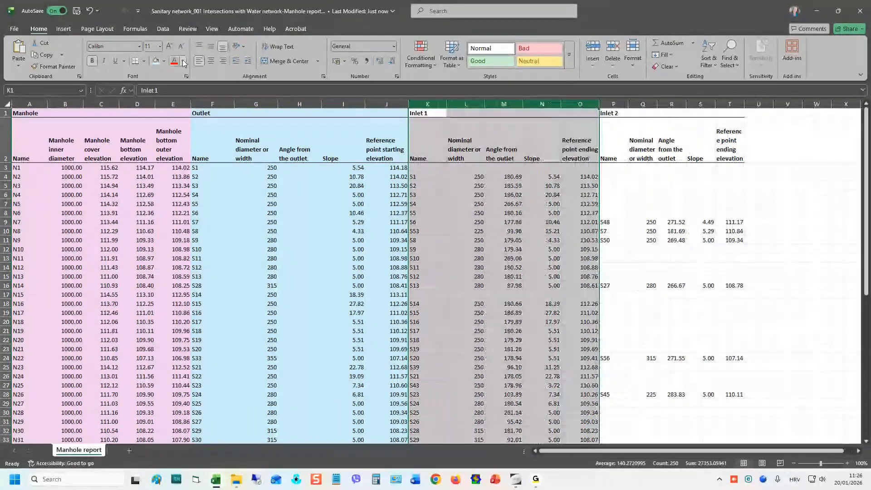
pyautogui.click(164, 61)
pyautogui.click(256, 122)
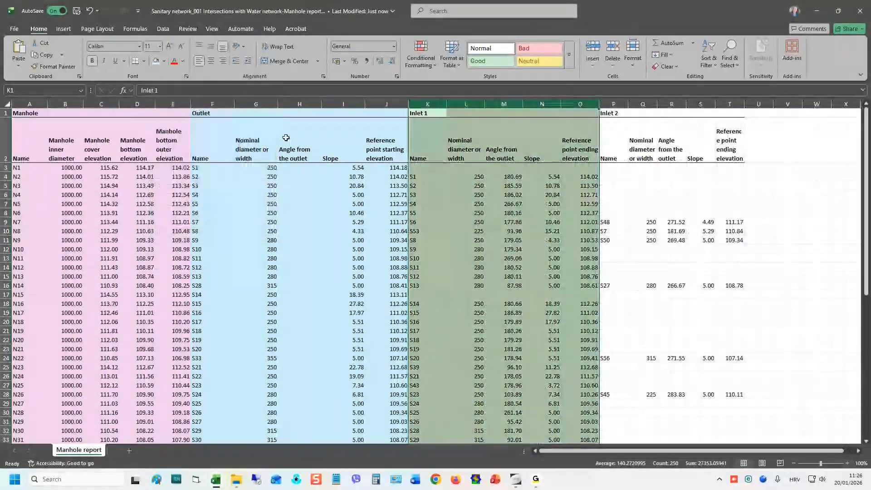
# - Widen the Inlet 2 columns P to T and fill them with light orange
pyautogui.click(619, 104)
pyautogui.moveTo(624, 104); pyautogui.dragTo(760, 101)
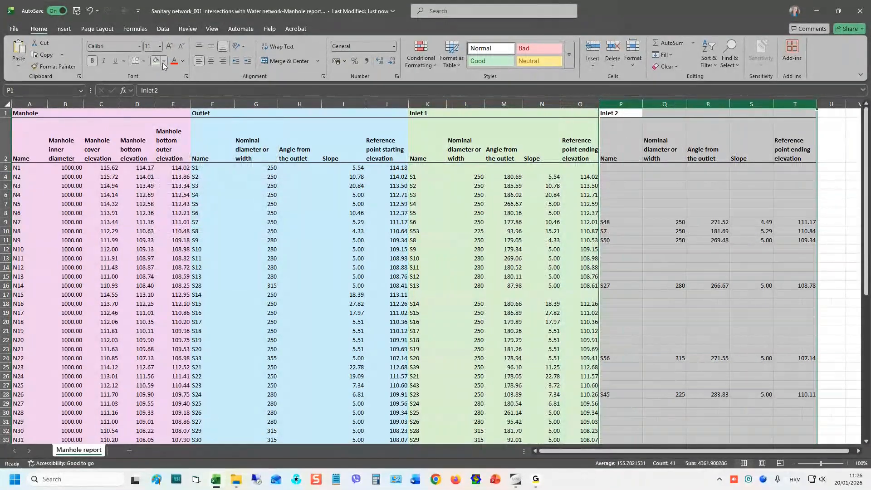
pyautogui.click(164, 60)
pyautogui.click(222, 122)
pyautogui.click(620, 258)
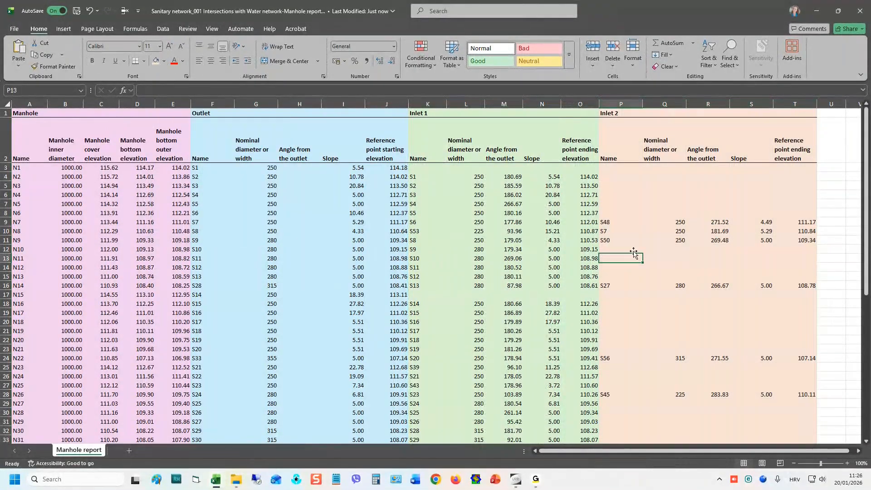
pyautogui.click(720, 220)
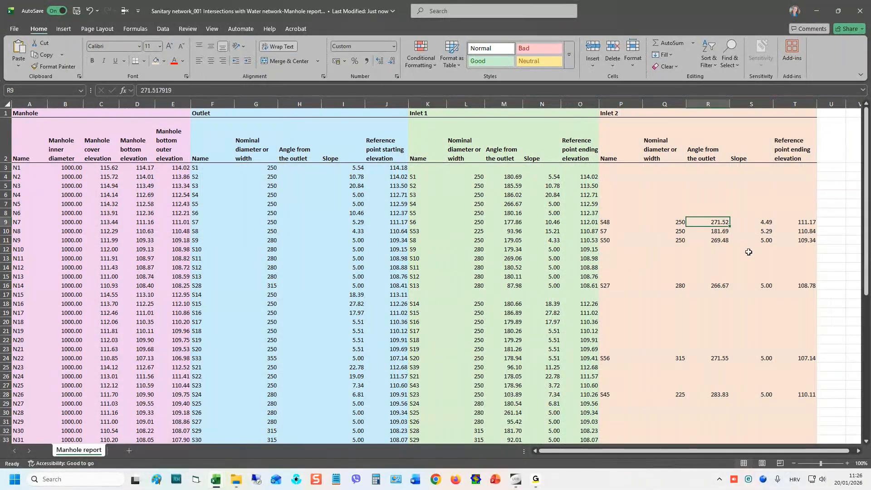
# - Minimize both Excel workbooks, return to Civil 3D and close the manhole data export dialog
pyautogui.click(816, 11)
pyautogui.click(445, 258)
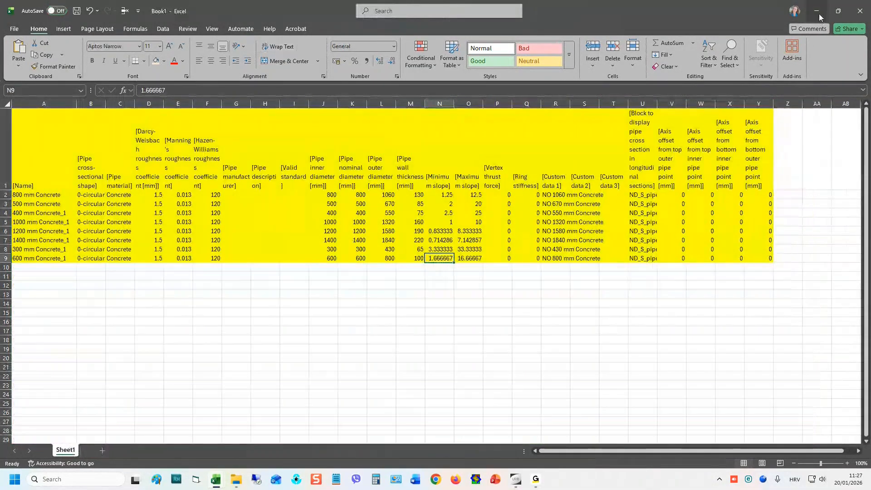
pyautogui.click(816, 11)
pyautogui.click(546, 222)
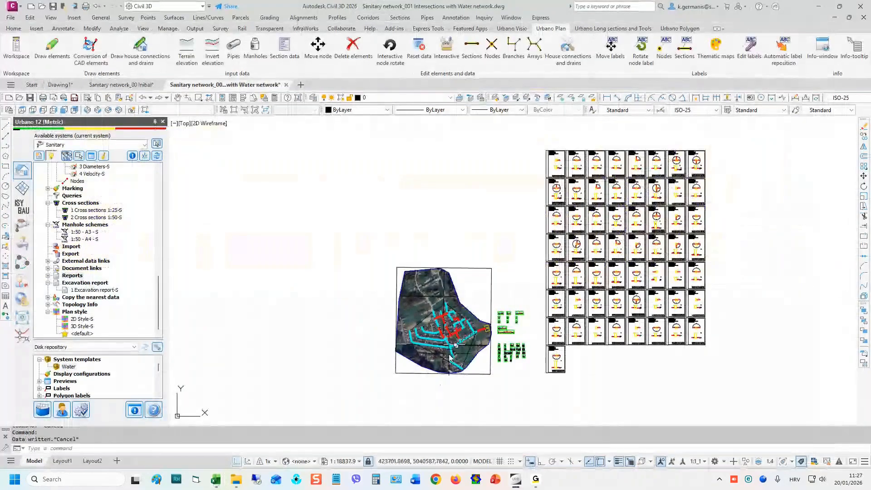
# - Examine the sanitary and water pipes around manhole N22, including its elevation, length and diameter labels, and return to the whole network
pyautogui.scroll(10, 474, 354)
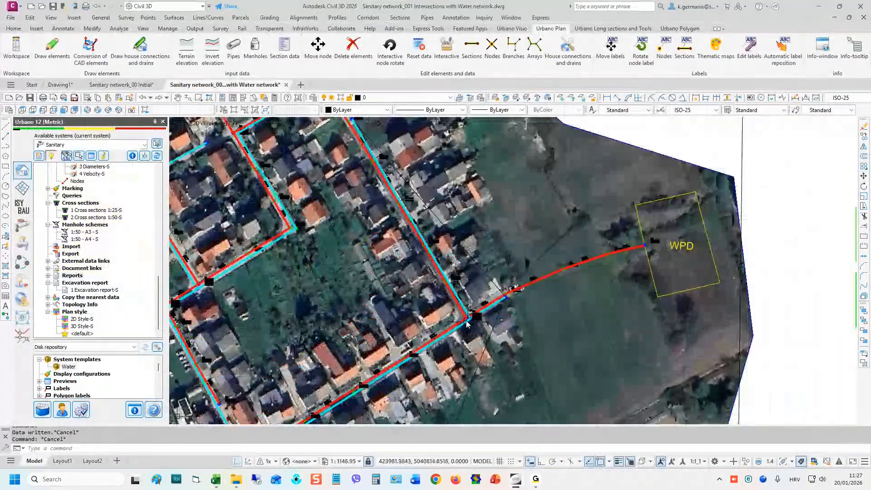
pyautogui.scroll(5, 467, 322)
pyautogui.moveTo(467, 323); pyautogui.dragTo(433, 262, button='middle')
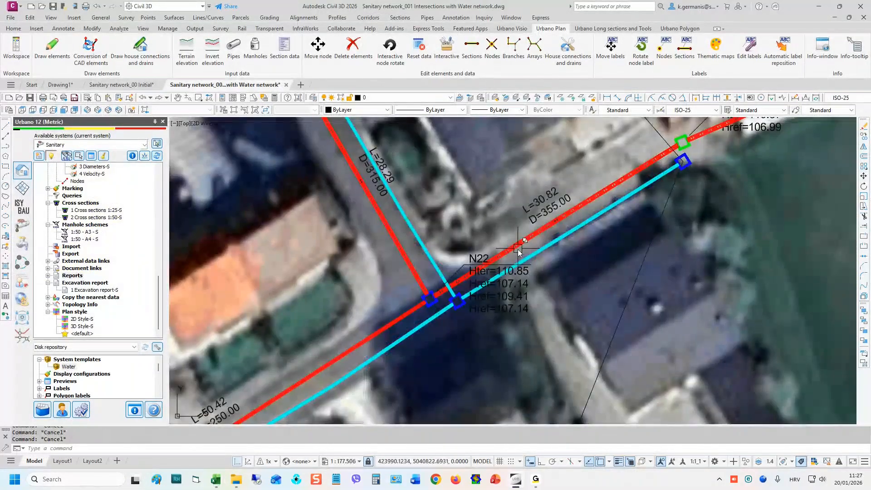
pyautogui.scroll(1, 517, 252)
pyautogui.click(520, 253)
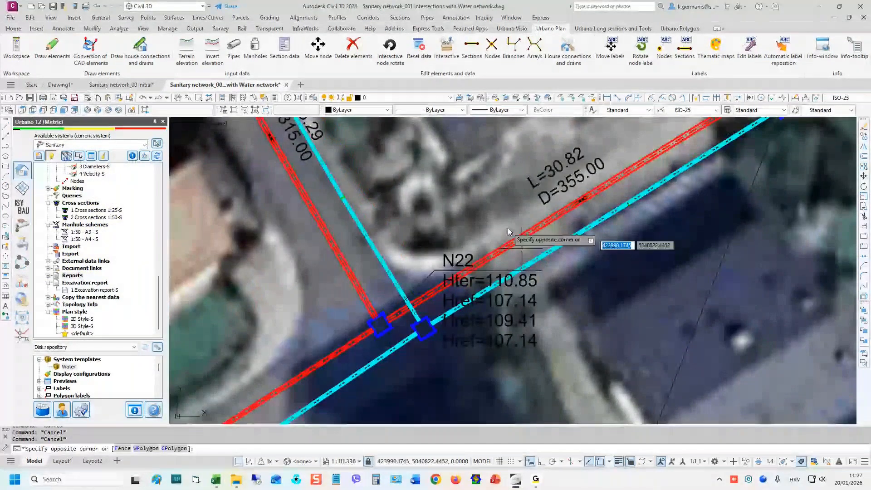
pyautogui.press('Escape')
pyautogui.scroll(-1, 507, 227)
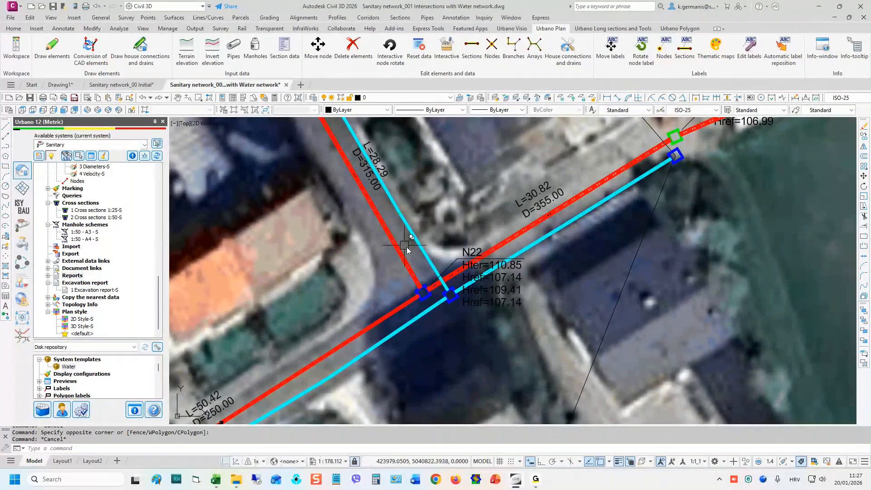
pyautogui.scroll(-10, 603, 271)
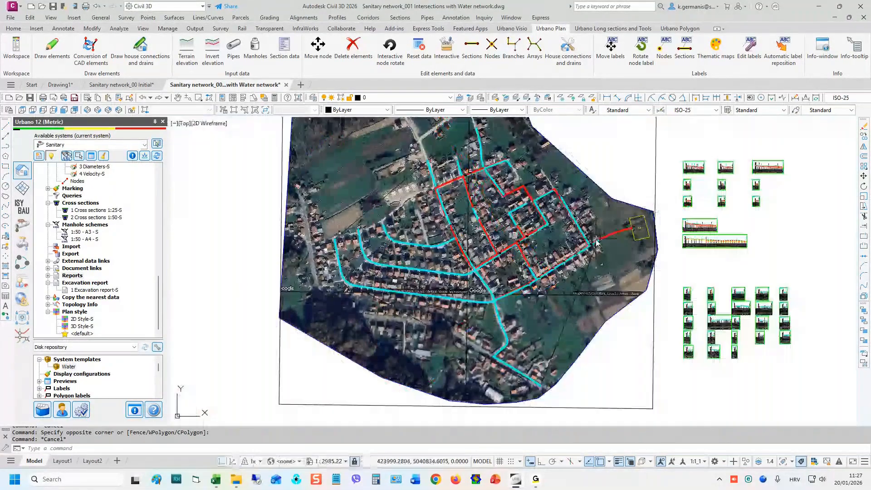
pyautogui.moveTo(592, 201); pyautogui.dragTo(560, 230, button='middle')
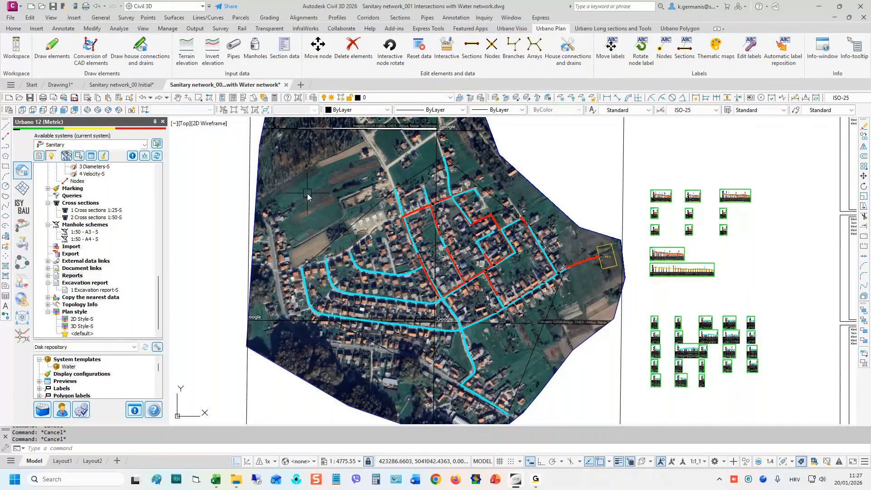
# - Assign the Alfa=90 trench from the group Single trench - sand bed - B=calculated to the sanitary network sections
pyautogui.scroll(-2, 350, 205)
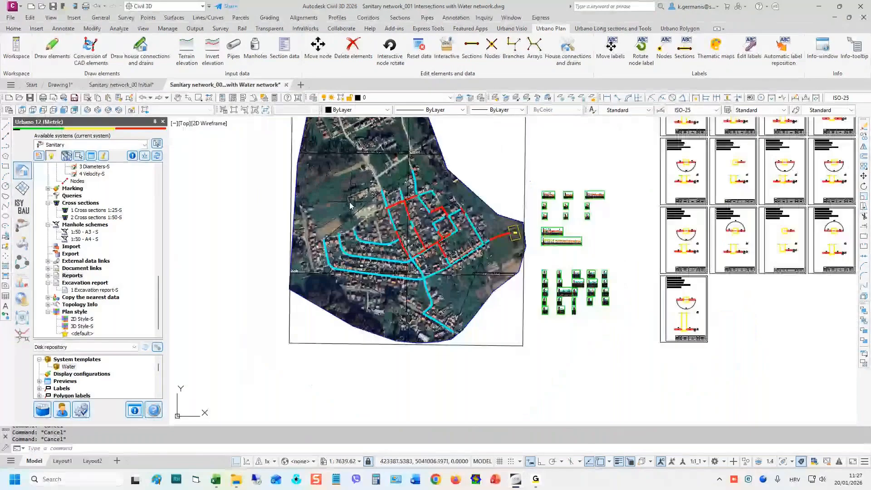
pyautogui.moveTo(350, 205); pyautogui.dragTo(356, 231, button='middle')
pyautogui.scroll(15, 99, 203)
pyautogui.click(85, 191)
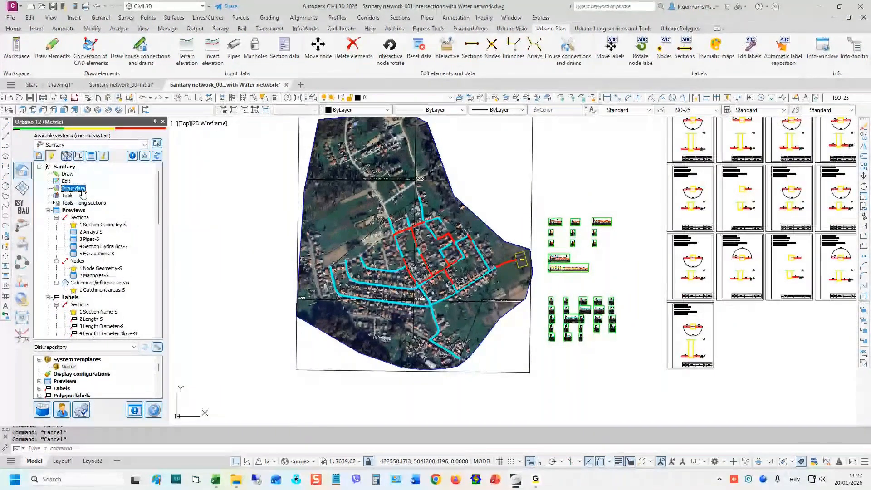
pyautogui.doubleClick(144, 257)
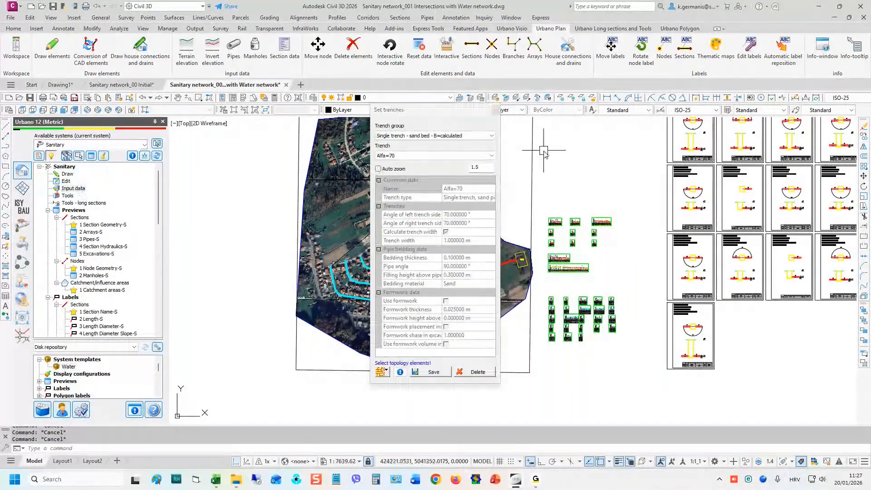
pyautogui.moveTo(306, 162); pyautogui.dragTo(187, 183, button='middle')
pyautogui.click(483, 146)
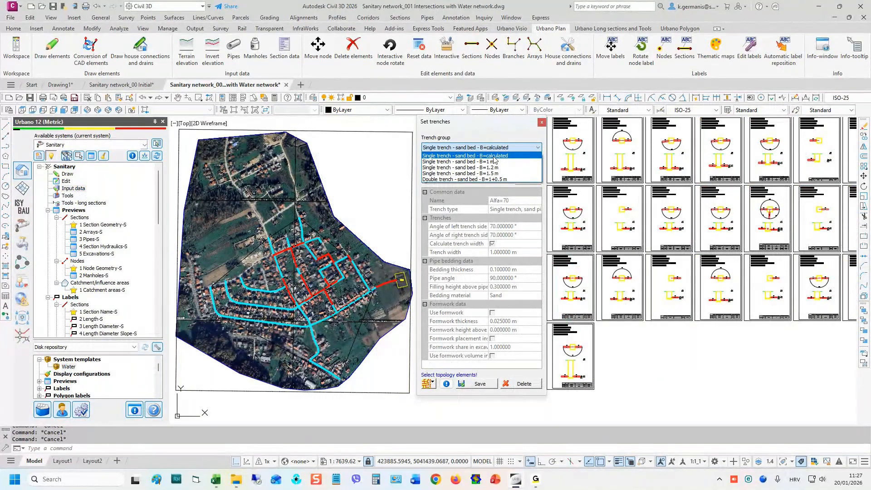
pyautogui.click(494, 156)
pyautogui.click(469, 168)
pyautogui.click(450, 187)
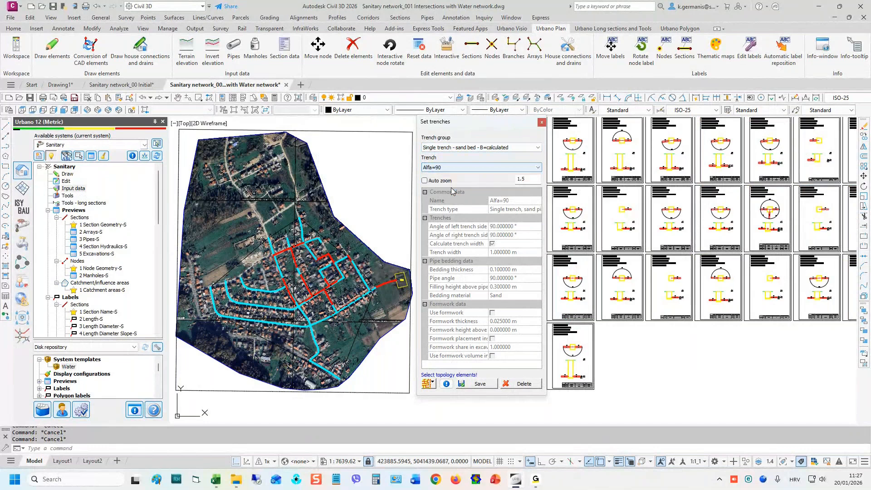
pyautogui.click(479, 383)
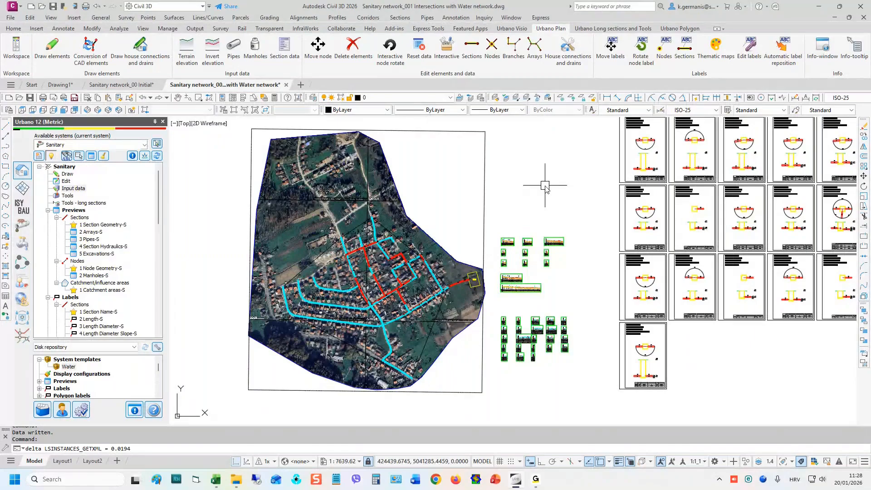
# - Examine the Alfa=70 trench of the group Single trench - sand bed - B=calculated in the trench catalog, including side angles, width and bedding settings
pyautogui.click(42, 409)
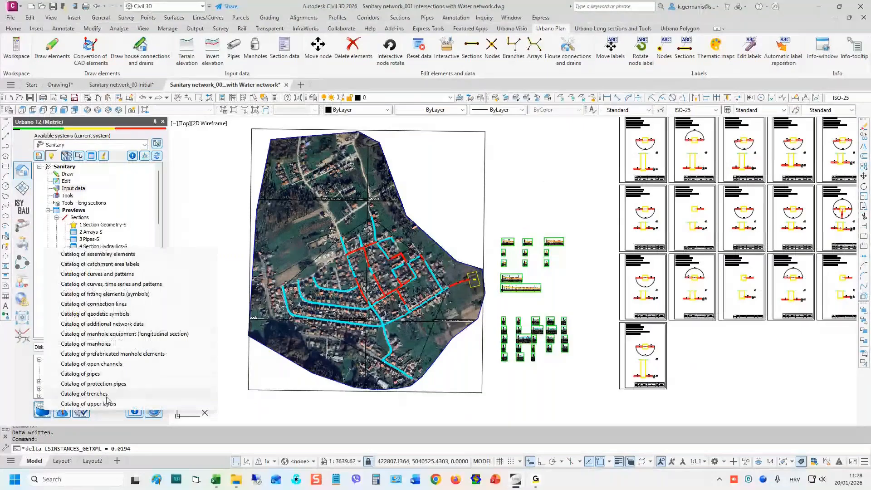
pyautogui.click(107, 394)
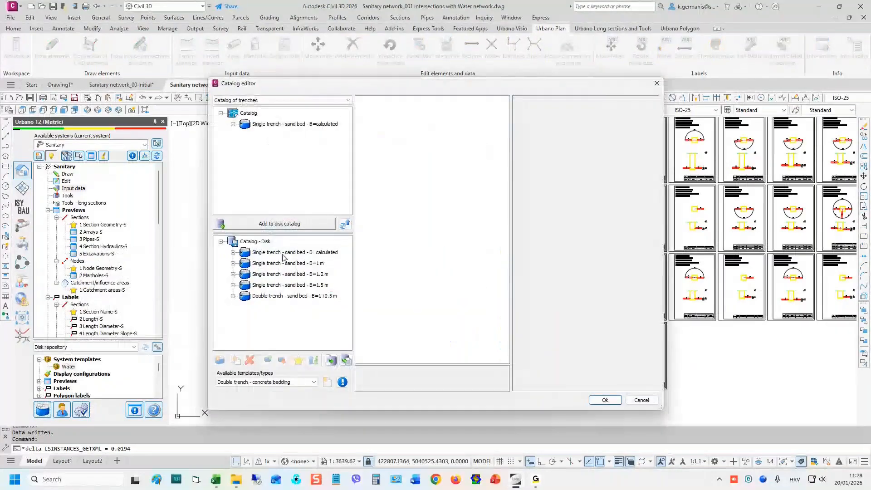
pyautogui.doubleClick(283, 252)
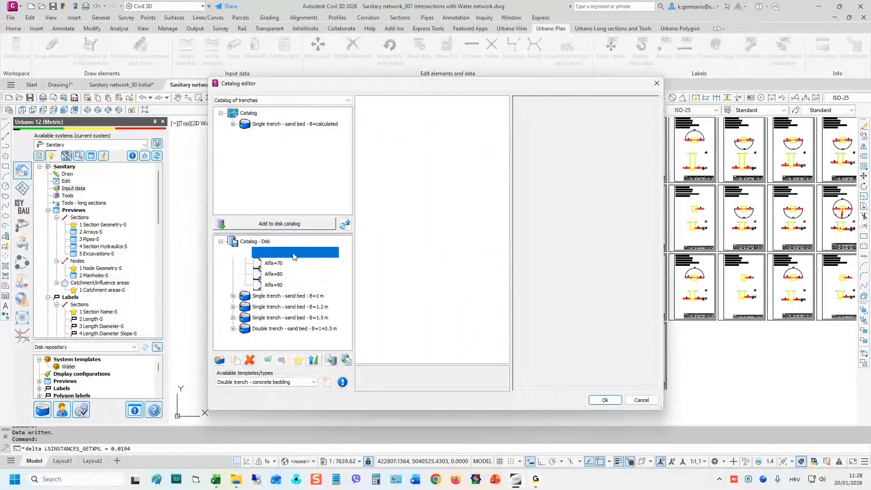
pyautogui.click(267, 265)
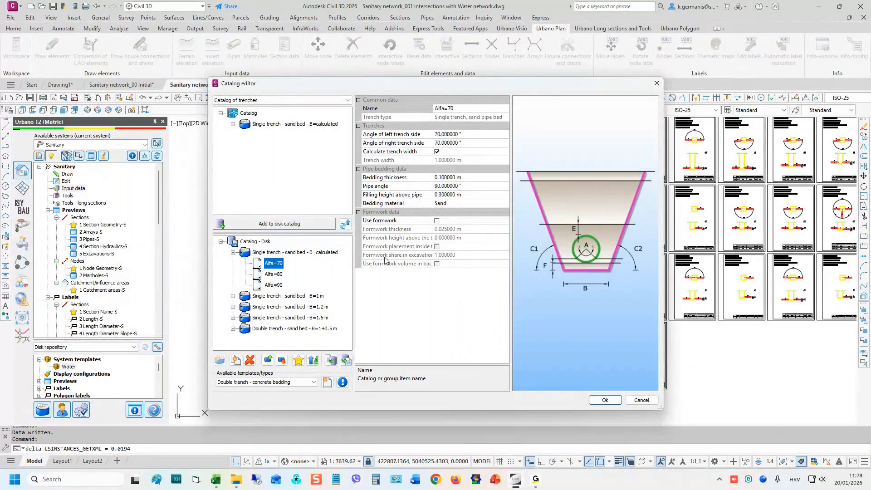
pyautogui.click(413, 143)
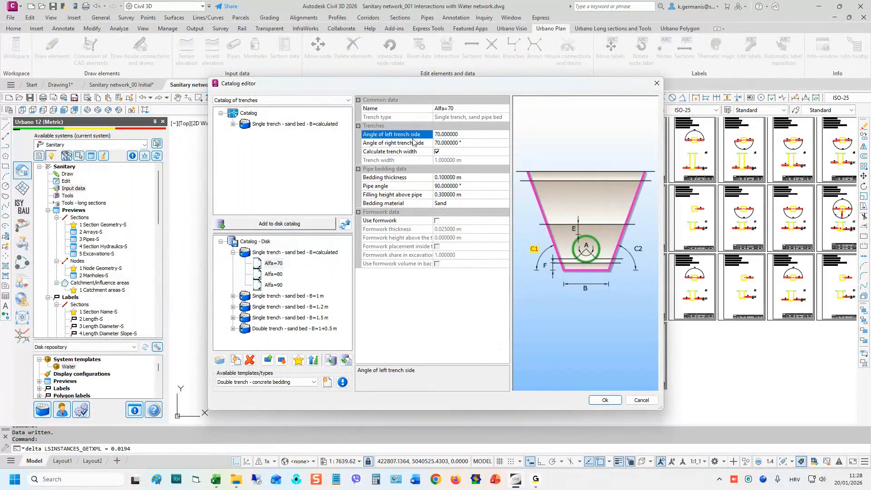
pyautogui.click(402, 151)
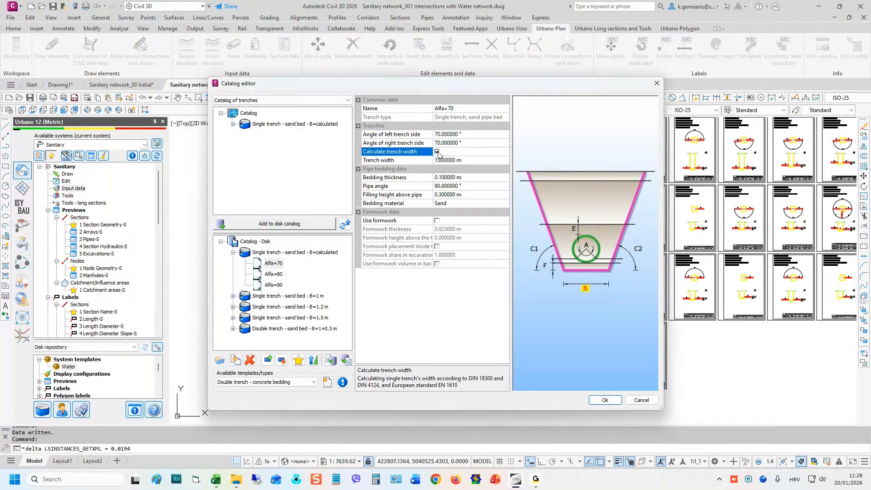
pyautogui.click(415, 177)
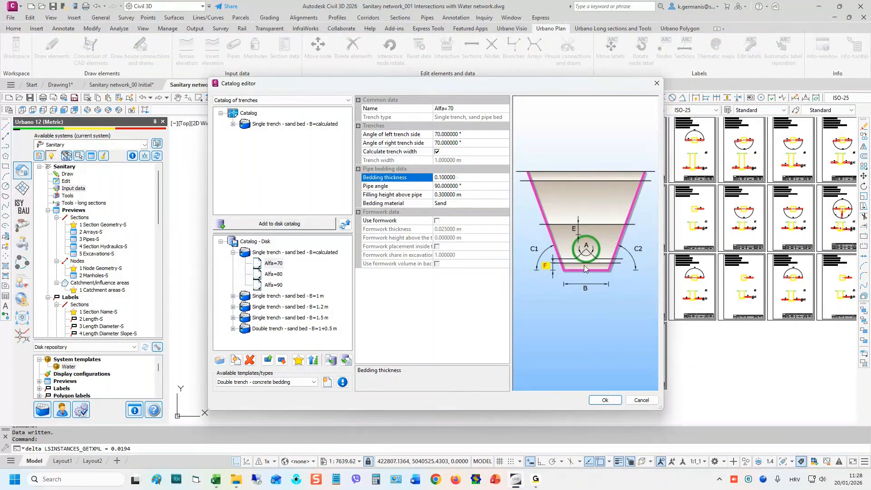
pyautogui.click(407, 186)
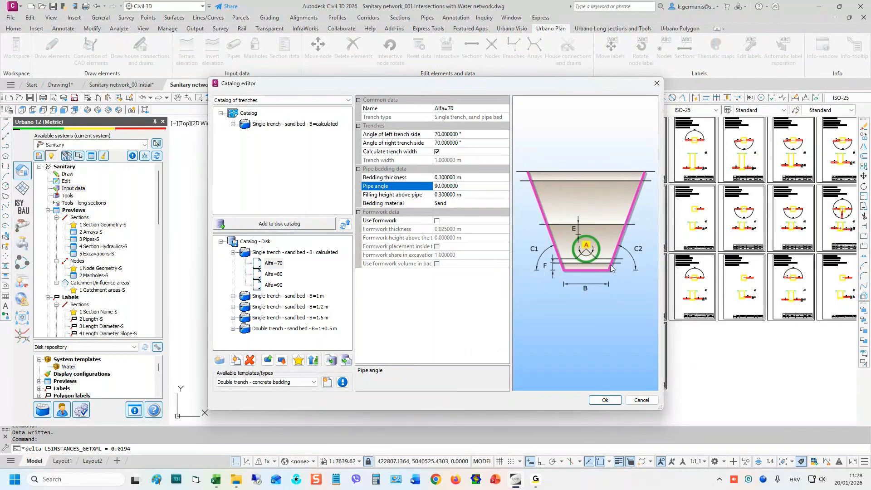
pyautogui.click(417, 197)
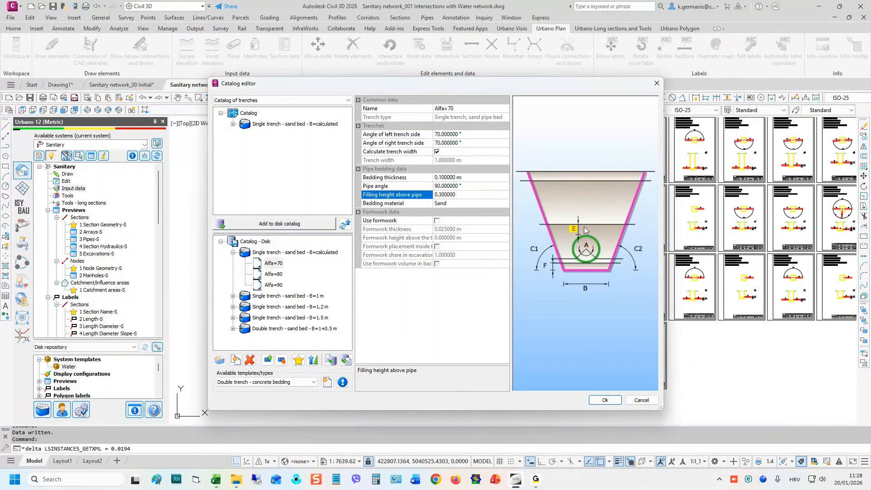
pyautogui.click(384, 204)
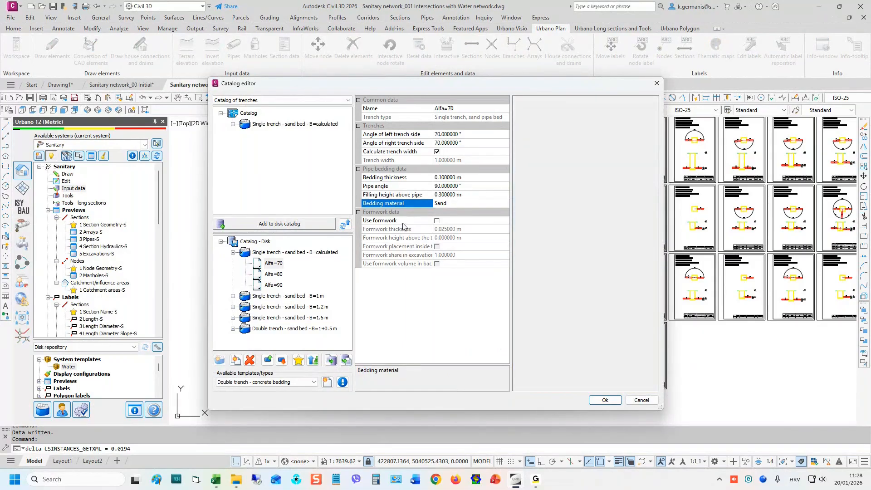
# - Review the formwork option of the Alfa=90 single trench and the Alfa=80 double trench parameters, then leave the catalog without changes
pyautogui.click(274, 285)
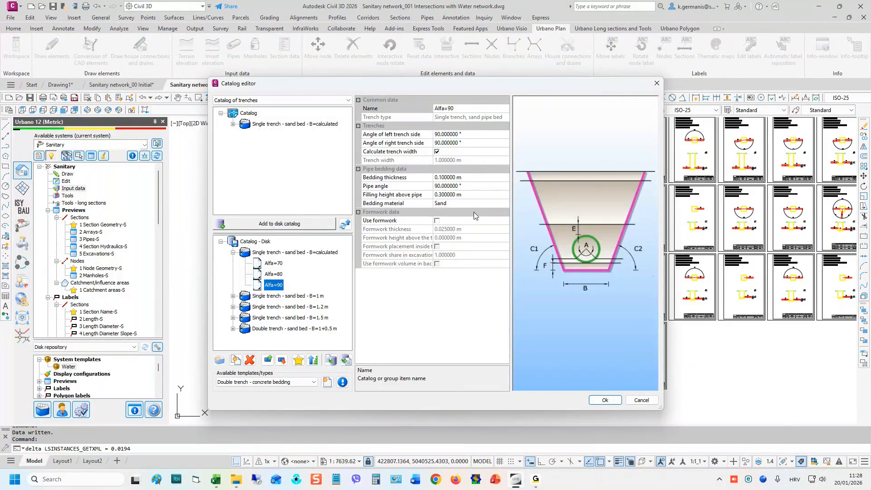
pyautogui.click(422, 221)
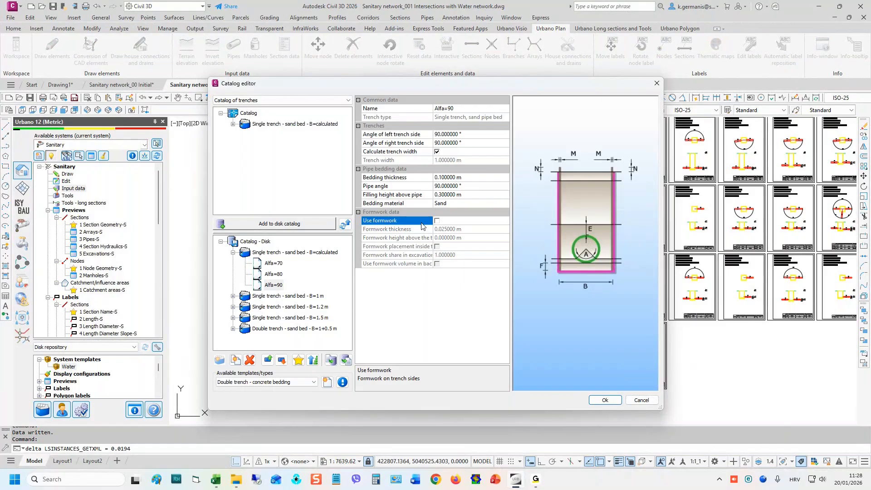
pyautogui.click(232, 328)
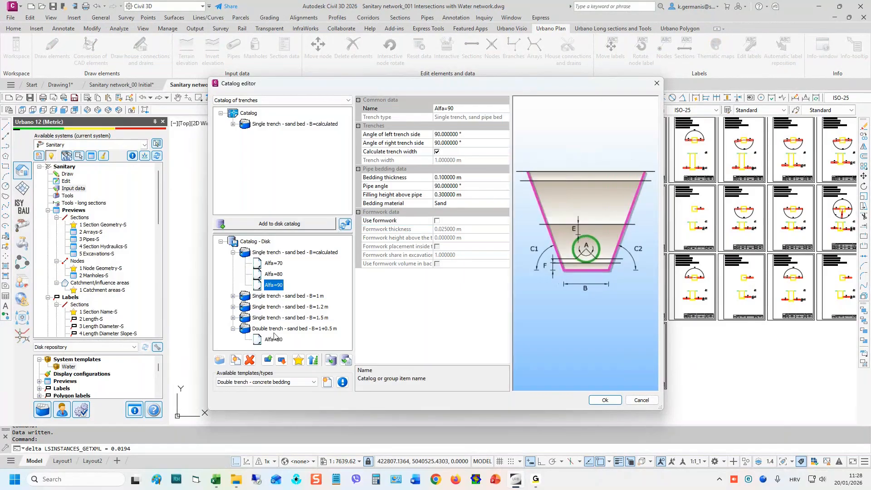
pyautogui.click(273, 339)
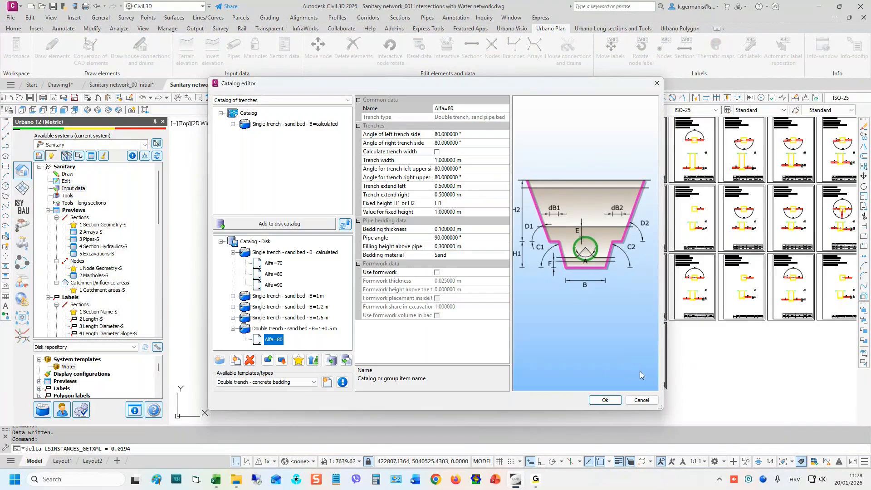
pyautogui.click(647, 401)
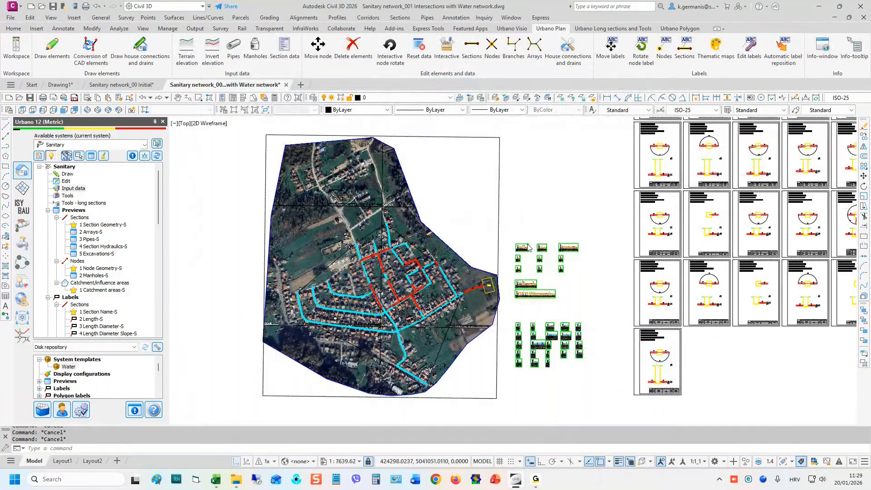
# - Examine the trench bedding hatch below the pipes in the A1 longitudinal section and return to the network plan
pyautogui.scroll(15, 528, 247)
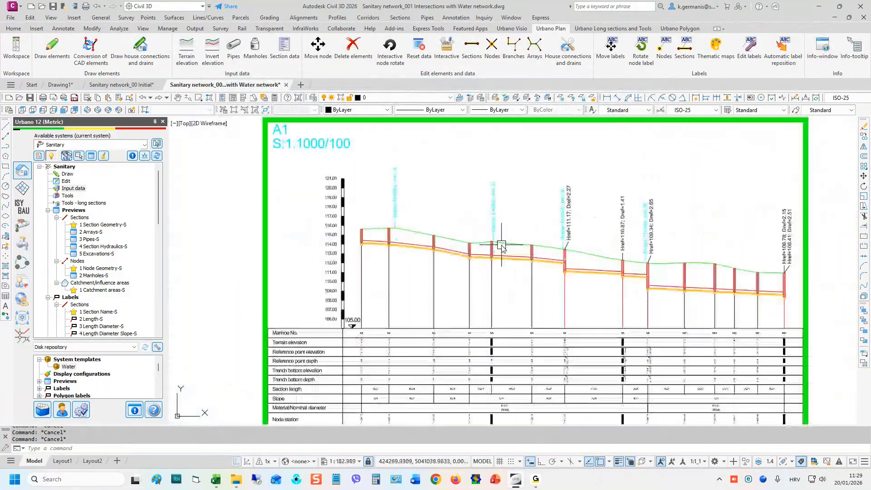
pyautogui.scroll(4, 385, 236)
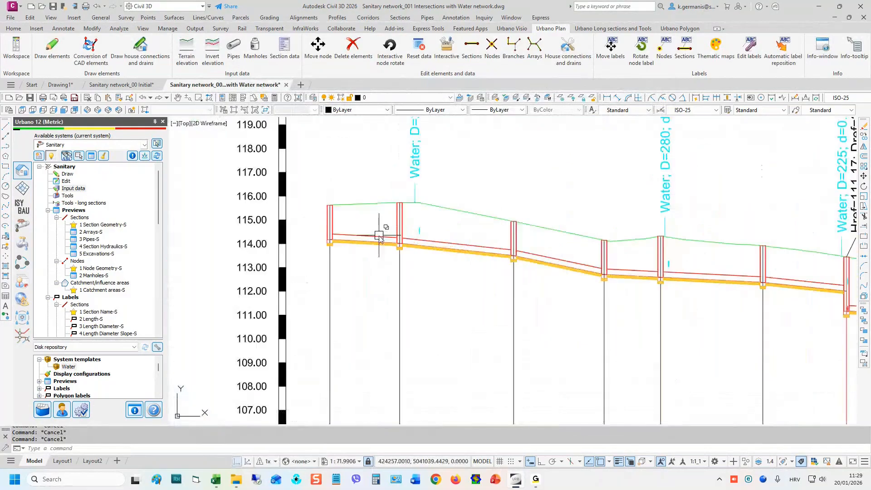
pyautogui.scroll(5, 387, 235)
pyautogui.click(368, 242)
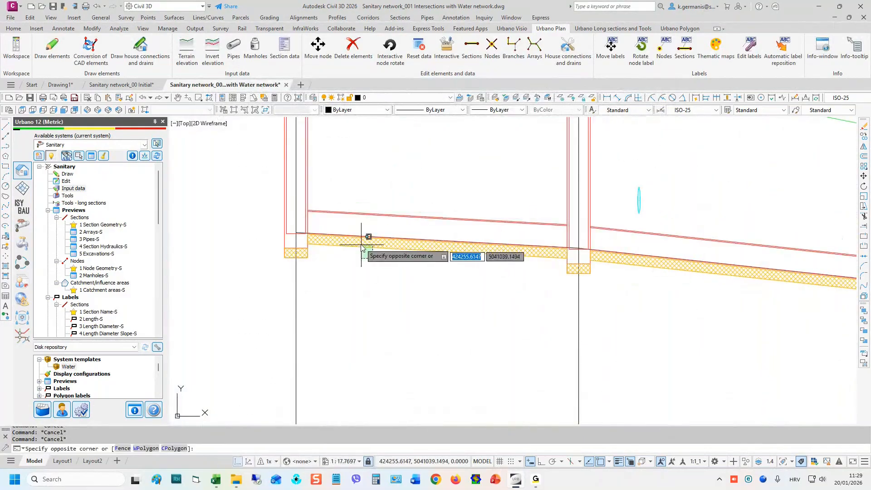
pyautogui.click(365, 254)
pyautogui.press('Escape')
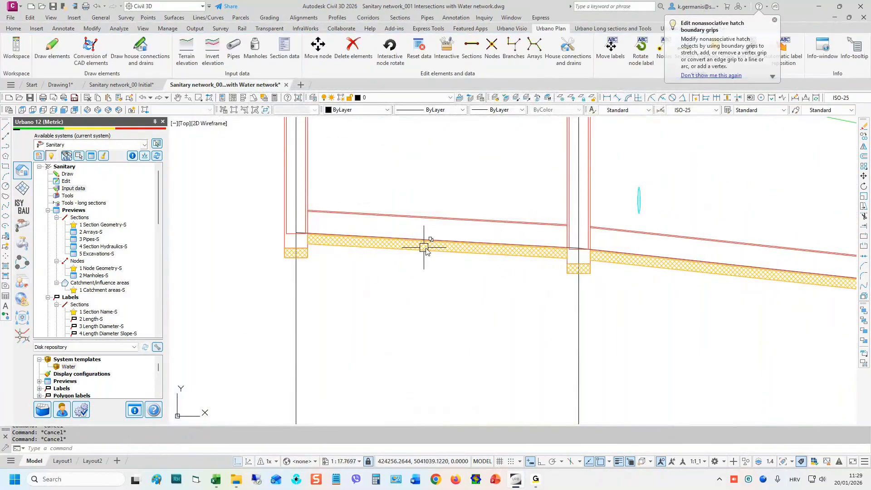
pyautogui.scroll(-2, 472, 256)
pyautogui.scroll(-12, 470, 249)
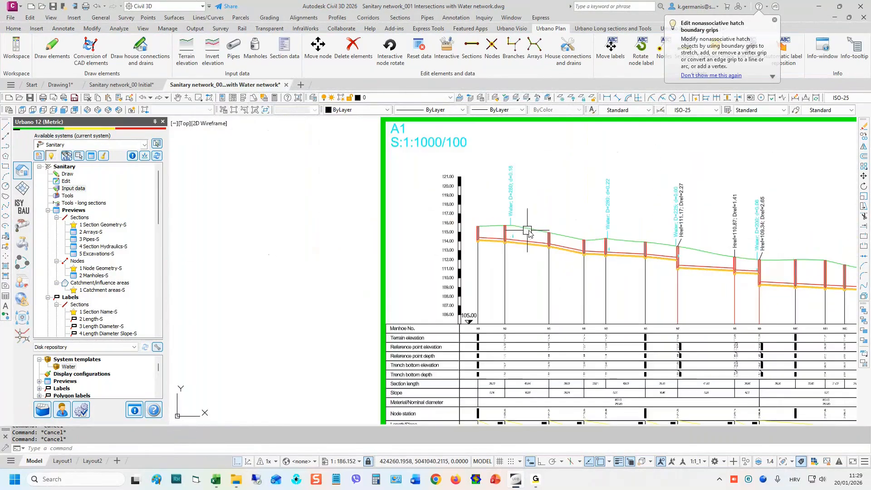
pyautogui.scroll(-6, 544, 223)
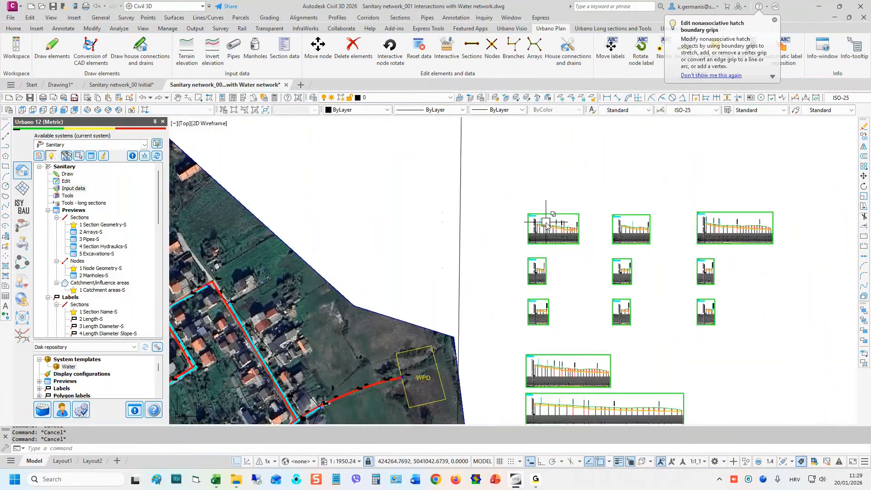
pyautogui.scroll(-2, 535, 213)
pyautogui.moveTo(525, 204); pyautogui.dragTo(549, 186, button='middle')
# - Assign the Asphalt 15 cm upper layer to all sections of the active sanitary system
pyautogui.rightClick(84, 188)
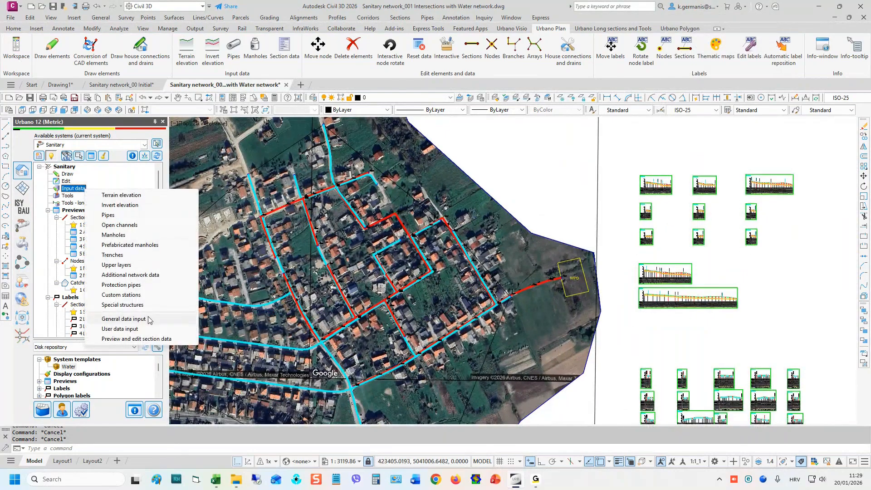
pyautogui.click(118, 264)
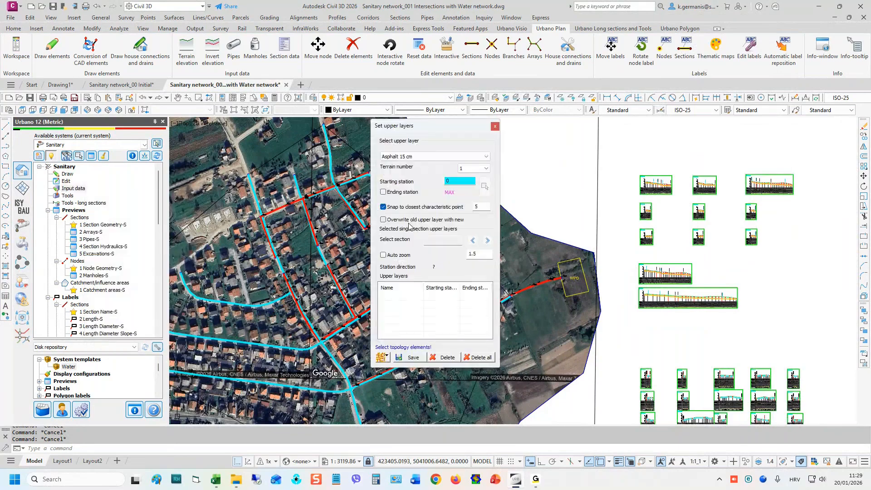
pyautogui.moveTo(429, 134); pyautogui.dragTo(532, 133)
pyautogui.click(526, 156)
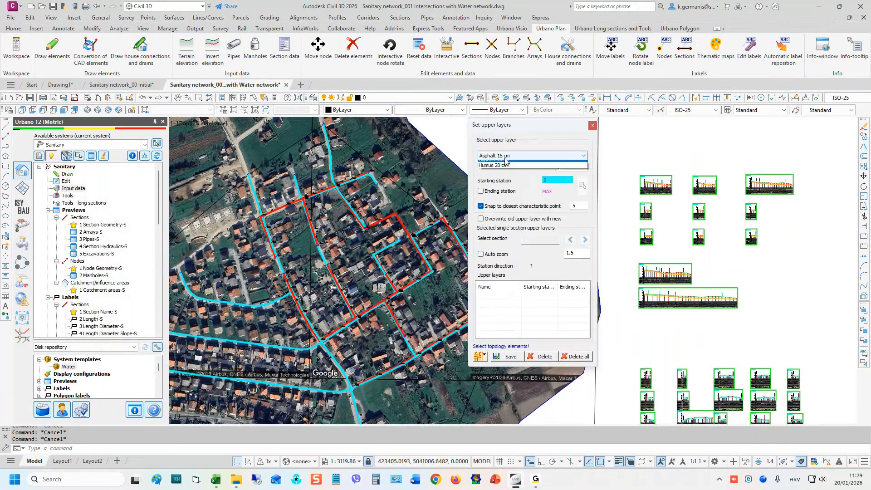
pyautogui.click(515, 163)
pyautogui.click(477, 357)
pyautogui.click(511, 357)
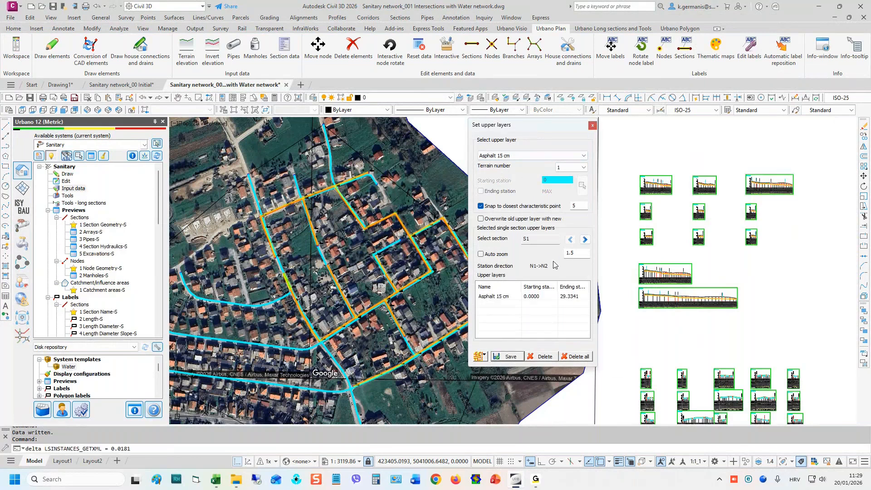
# - Overwrite the upper layer with Humus 20 cm, station to station, from about 3.96 m along section N28-N29 to a point just past N29
pyautogui.click(352, 242)
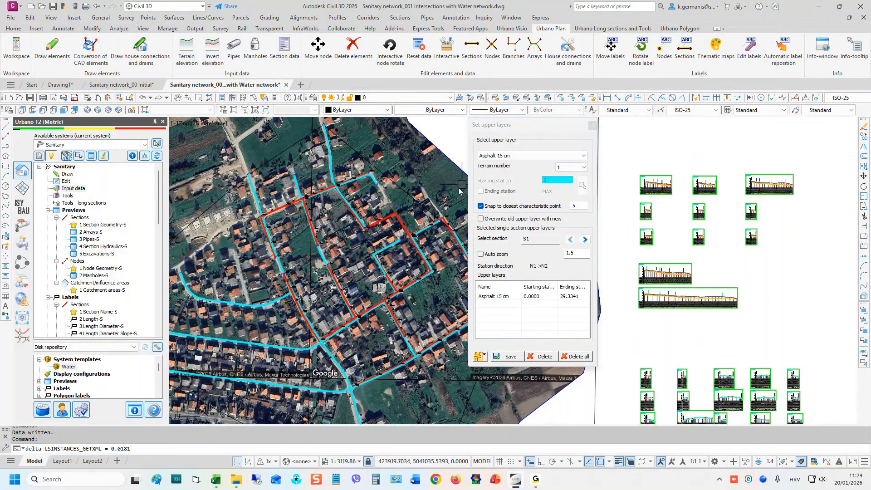
pyautogui.moveTo(393, 175); pyautogui.dragTo(368, 178, button='middle')
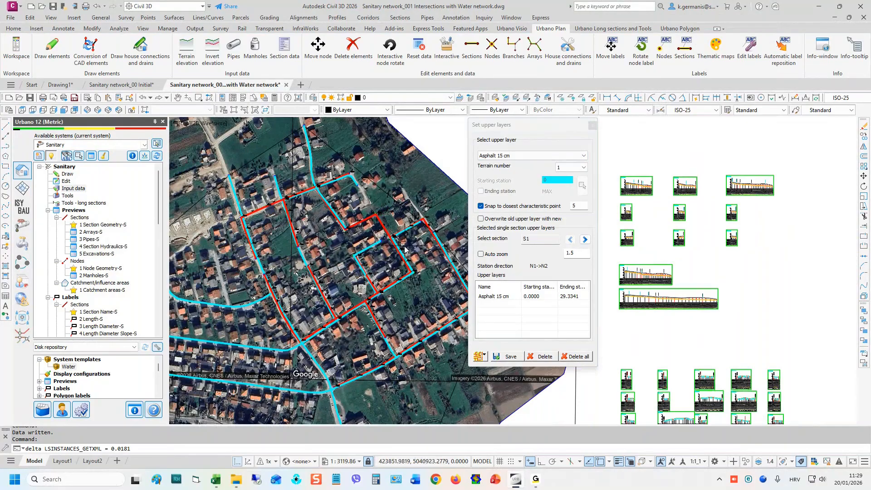
pyautogui.moveTo(552, 129); pyautogui.dragTo(576, 128)
pyautogui.scroll(8, 369, 216)
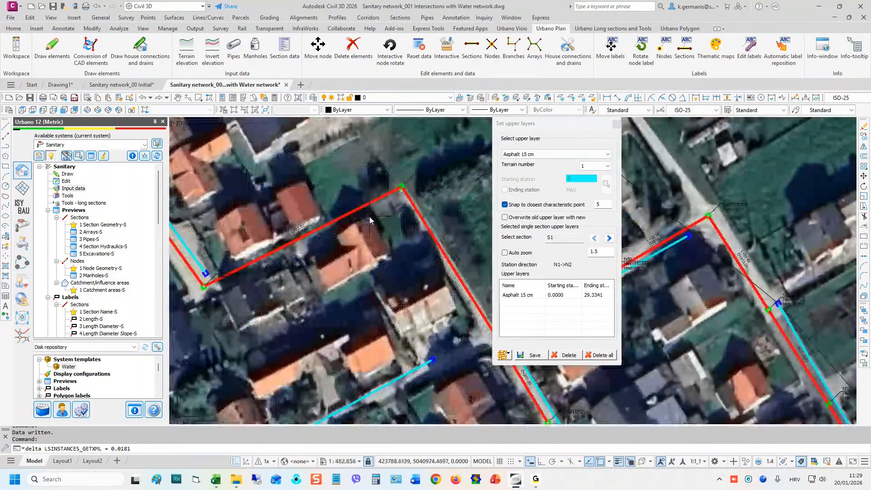
pyautogui.moveTo(317, 216); pyautogui.dragTo(356, 200, button='middle')
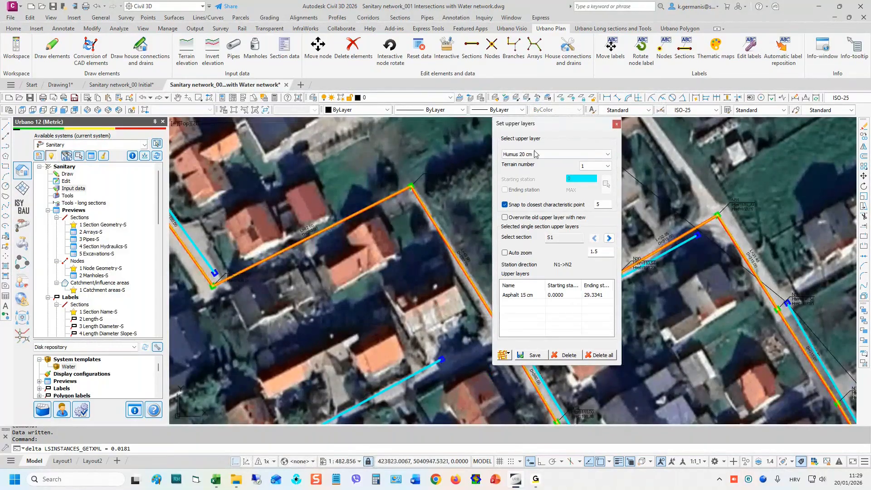
pyautogui.click(519, 215)
pyautogui.click(508, 355)
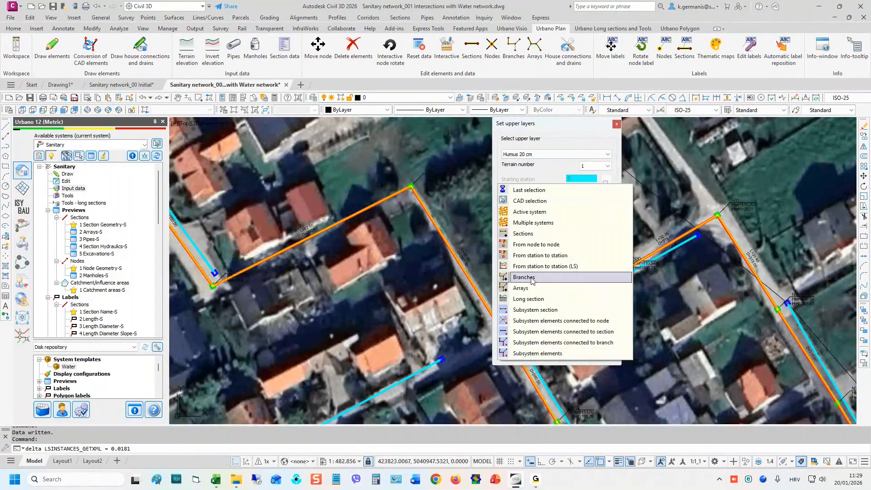
pyautogui.click(546, 256)
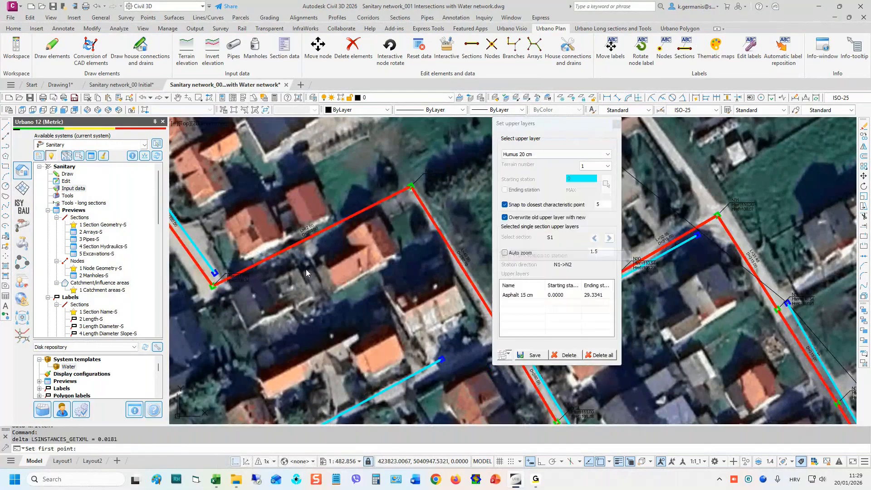
pyautogui.click(228, 288)
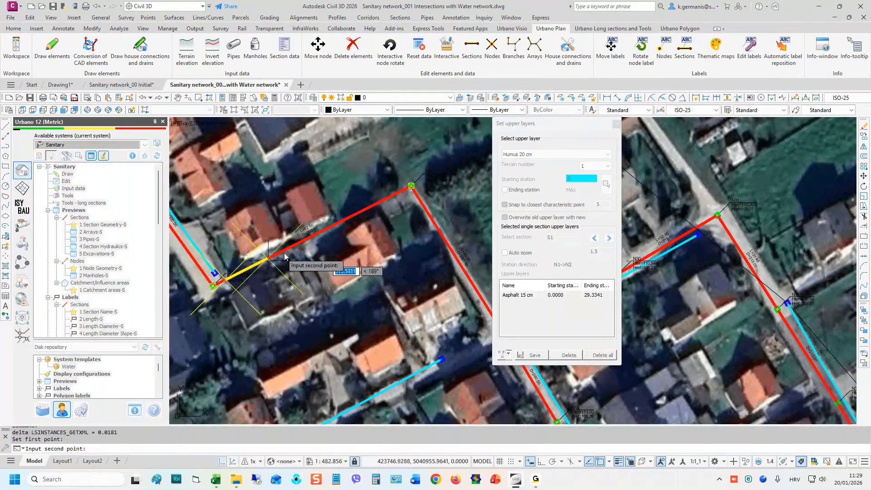
pyautogui.click(443, 223)
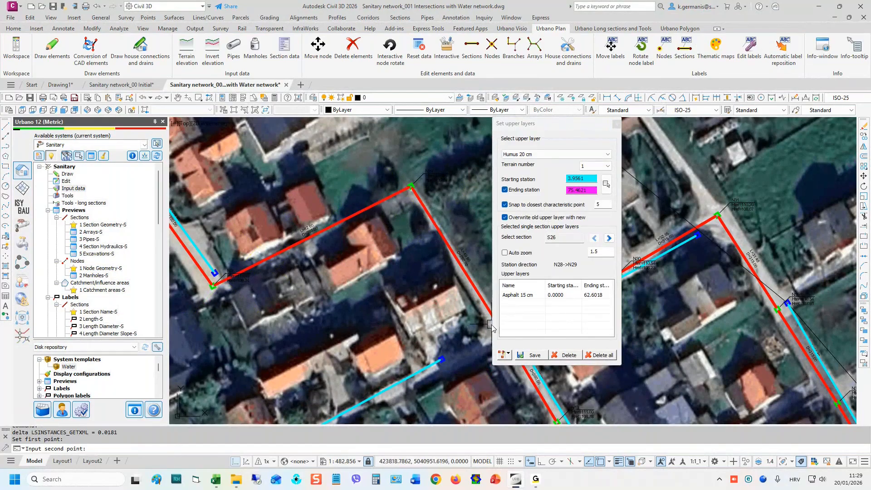
pyautogui.press('Return')
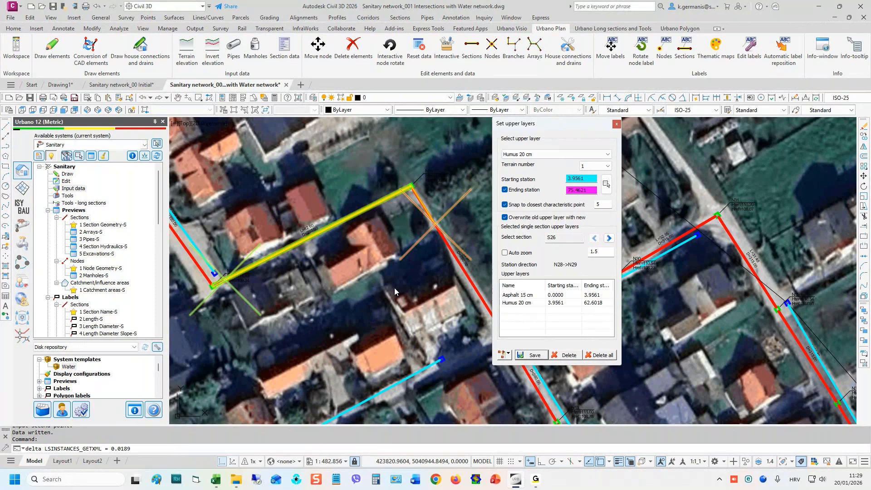
pyautogui.click(616, 124)
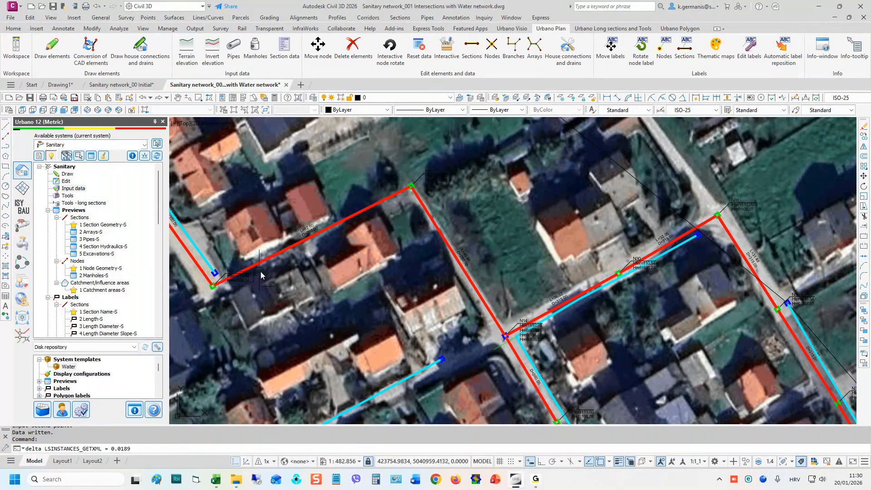
# - Look through the longitudinal sections for the changed upper layer and return to section N28-N29 in the plan
pyautogui.scroll(-8, 295, 259)
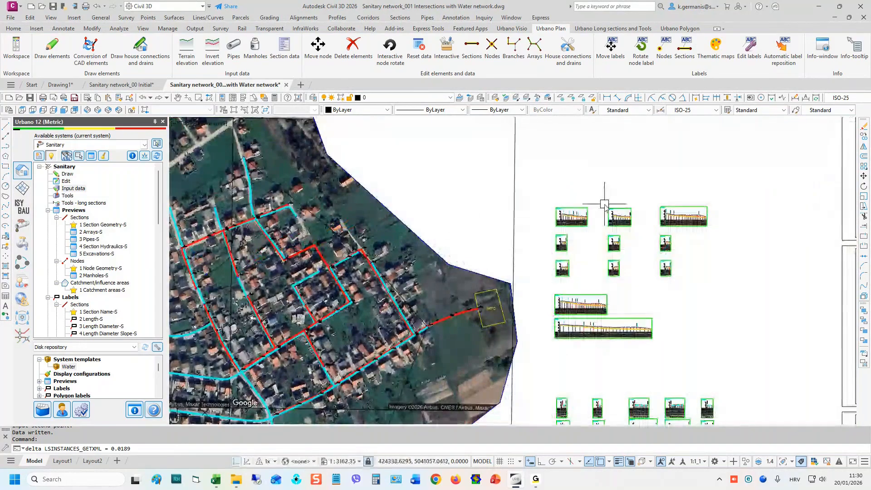
pyautogui.scroll(2, 581, 212)
pyautogui.scroll(14, 581, 212)
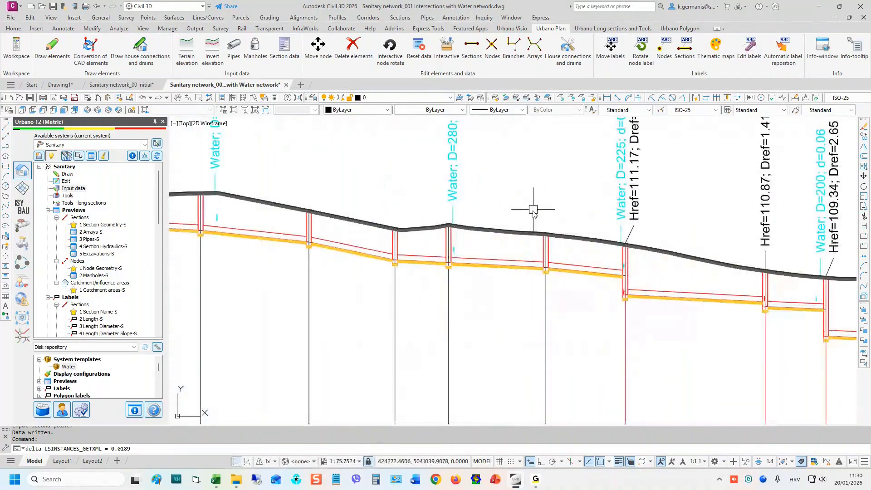
pyautogui.scroll(-10, 532, 211)
pyautogui.scroll(8, 620, 211)
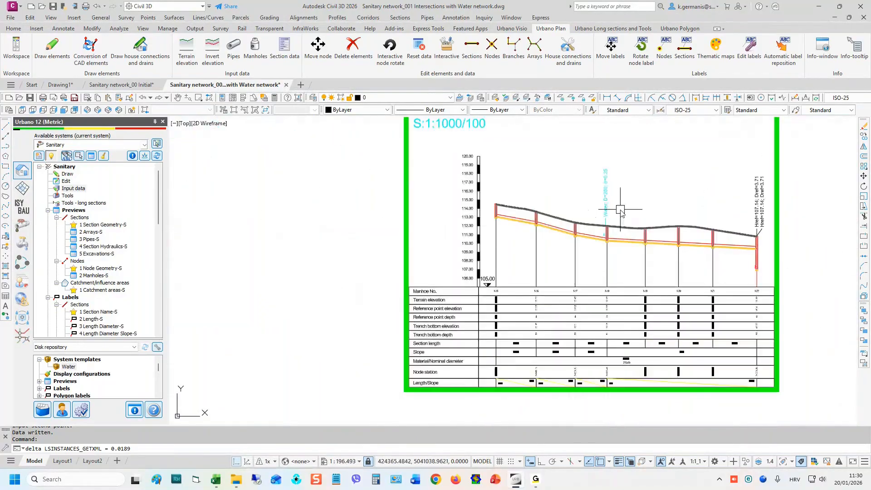
pyautogui.scroll(-12, 649, 203)
pyautogui.scroll(6, 380, 242)
pyautogui.moveTo(282, 246); pyautogui.dragTo(439, 270, button='middle')
# - Reassign the Humus 20 cm upper layer from about 4.17 m along section N28-N29 to a point just past N29, overwriting the old layer
pyautogui.rightClick(80, 189)
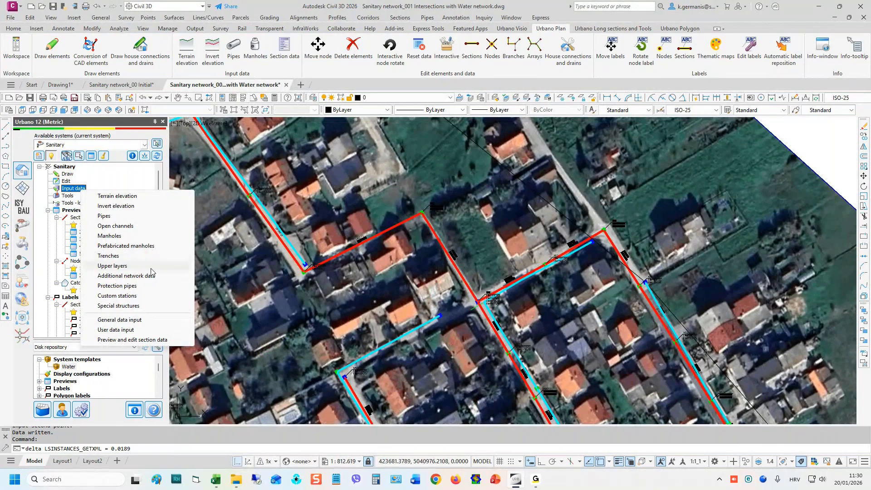
pyautogui.click(113, 266)
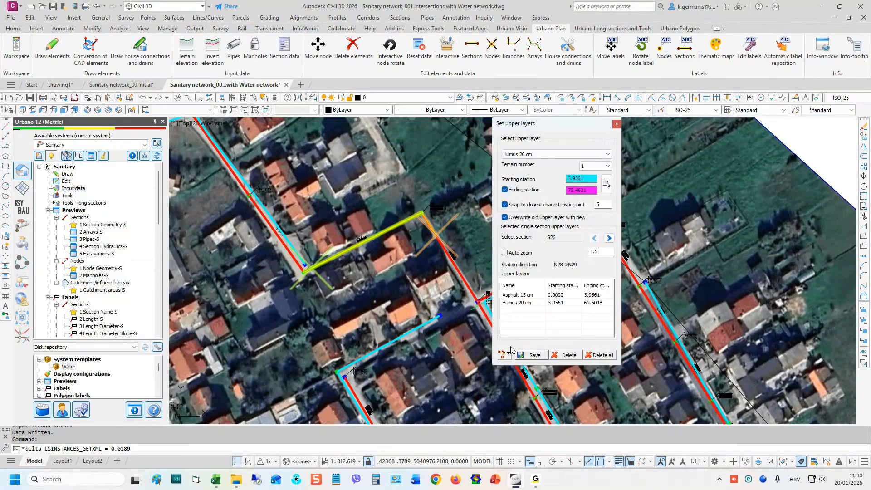
pyautogui.click(500, 357)
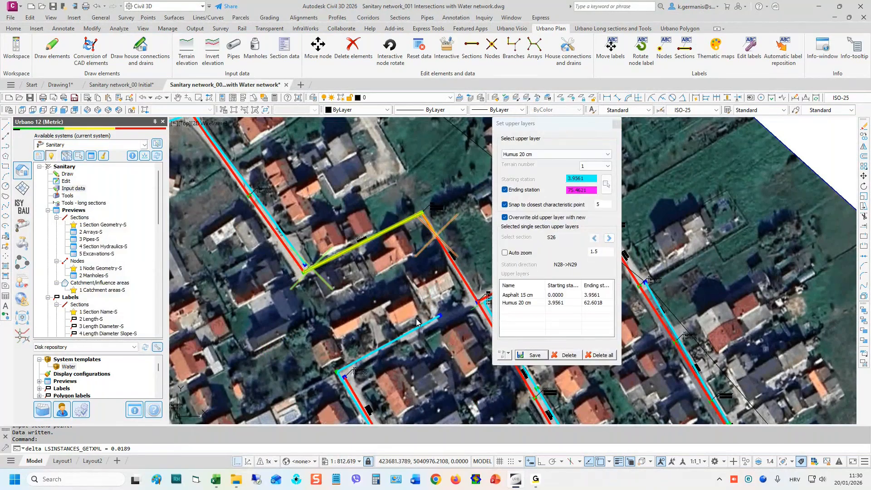
pyautogui.click(315, 274)
pyautogui.click(439, 226)
pyautogui.rightClick(438, 226)
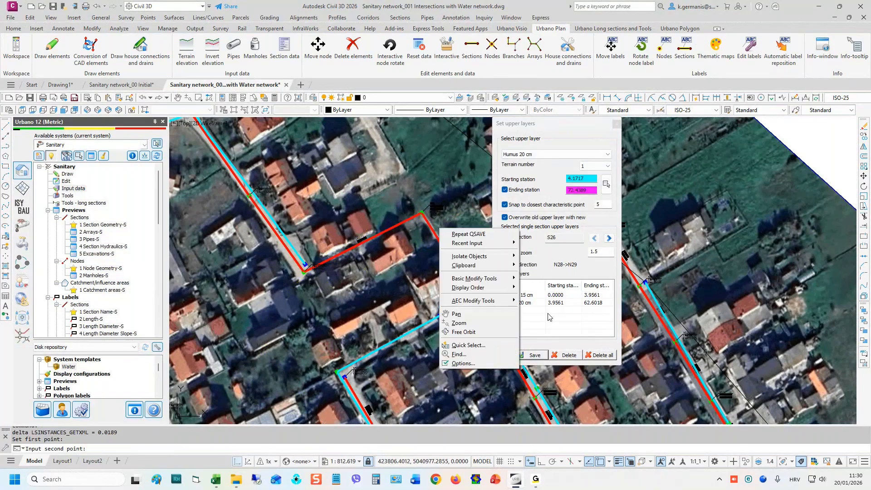
pyautogui.click(442, 201)
pyautogui.click(443, 203)
pyautogui.click(431, 199)
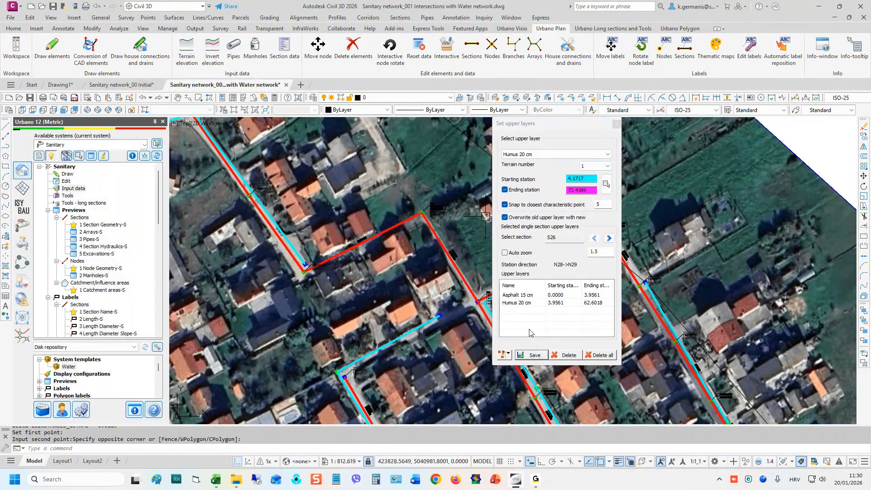
pyautogui.click(534, 356)
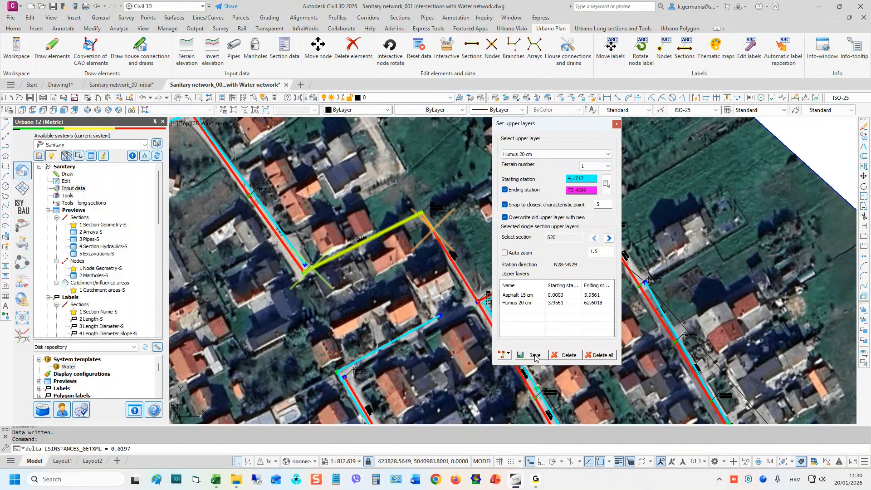
pyautogui.click(616, 124)
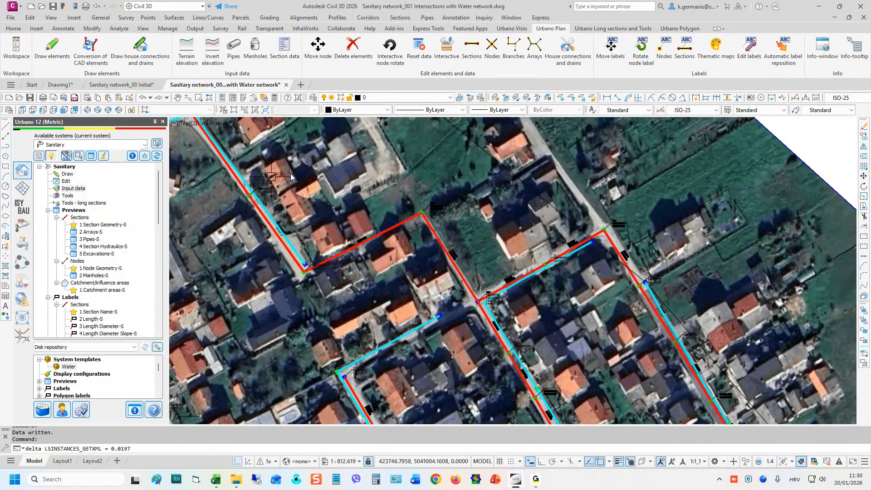
# - List only section N28-N29 in the section geometry preview and locate it in its longitudinal section
pyautogui.click(91, 155)
pyautogui.click(195, 343)
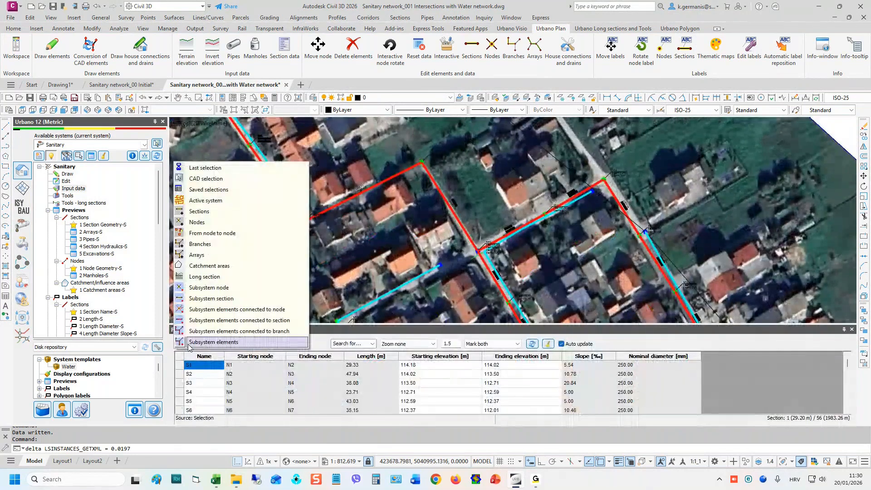
pyautogui.click(205, 211)
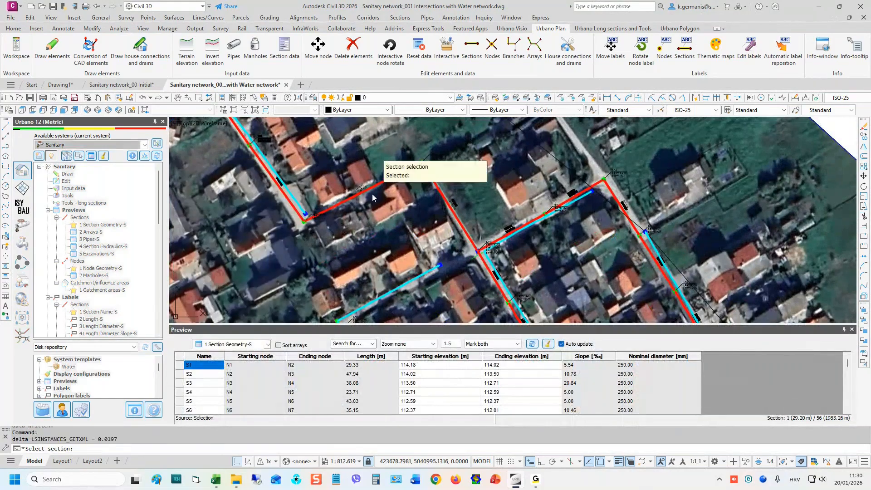
pyautogui.click(376, 185)
pyautogui.rightClick(207, 367)
pyautogui.click(245, 361)
# - Examine the humus and asphalt upper layers around section N28-N29 in the A3 longitudinal section, and close the preview
pyautogui.scroll(8, 508, 226)
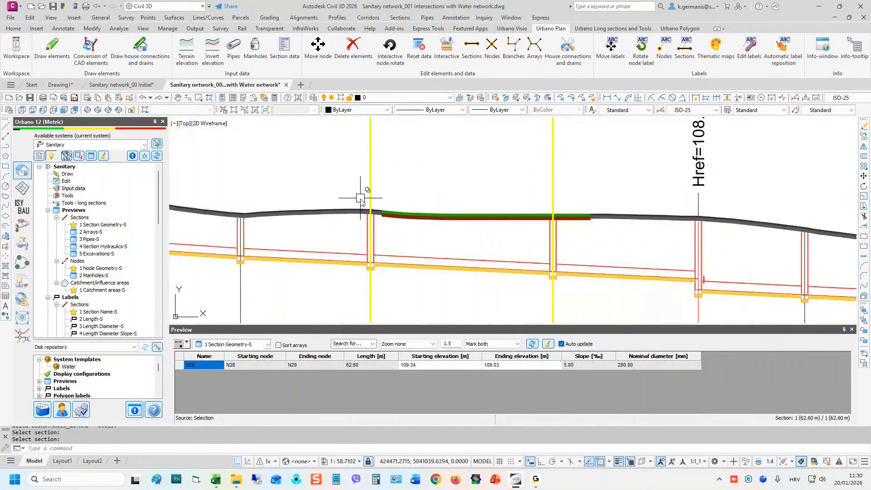
pyautogui.scroll(4, 468, 208)
pyautogui.scroll(-4, 474, 240)
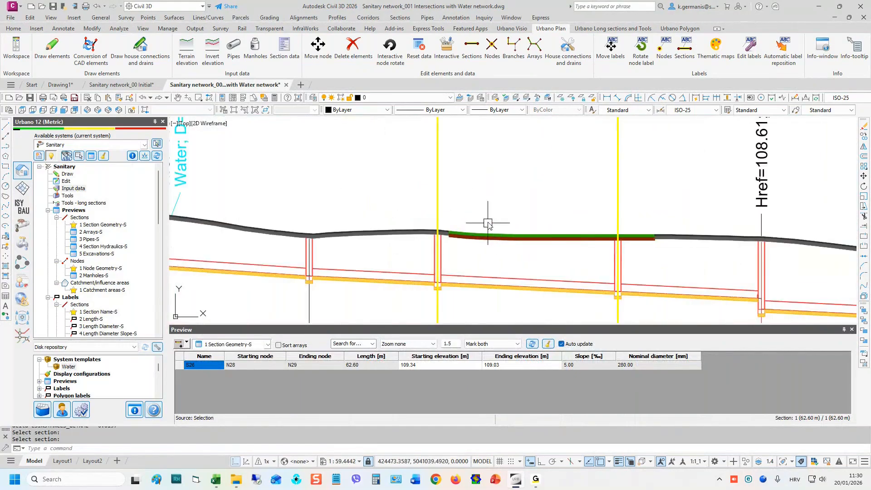
pyautogui.scroll(-6, 488, 220)
pyautogui.press('Escape')
pyautogui.press('Escape')
pyautogui.press('Escape')
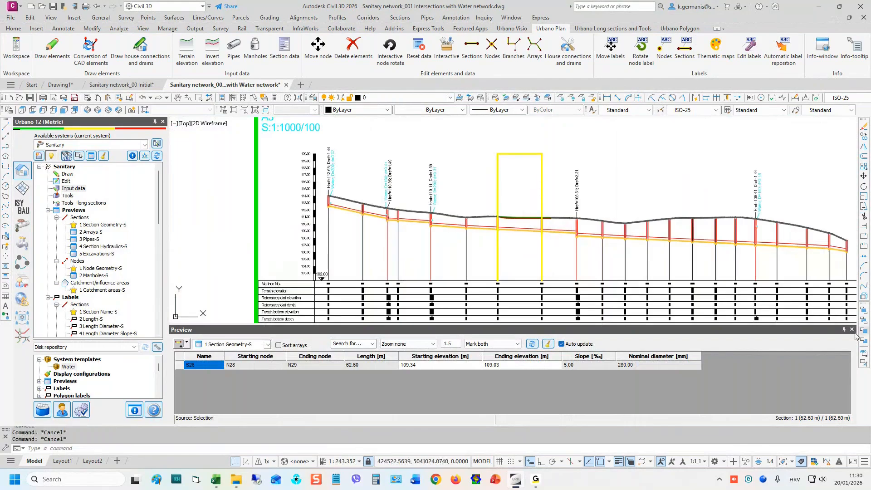
pyautogui.click(851, 329)
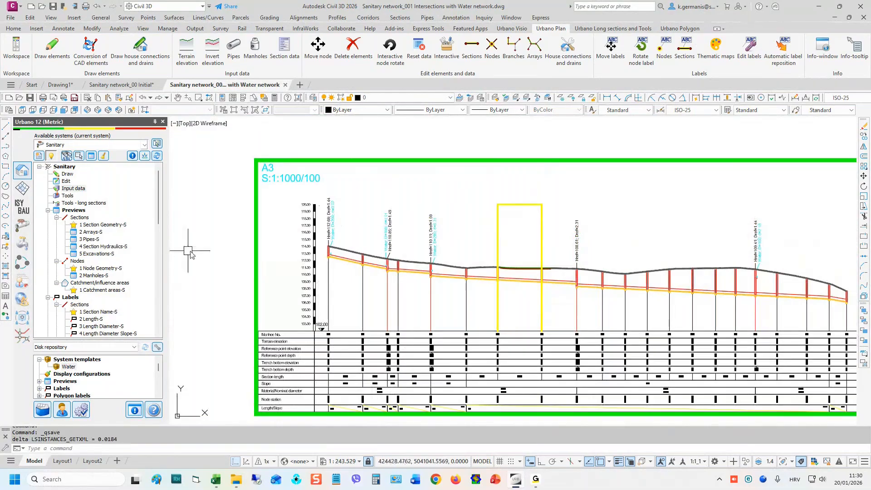
# - Set up cross section drawing with the 2 Cross sections 1:50-S definition, the 1 Cross Section-S label and interactive station picking
pyautogui.scroll(-4, 503, 223)
pyautogui.scroll(-8, 503, 223)
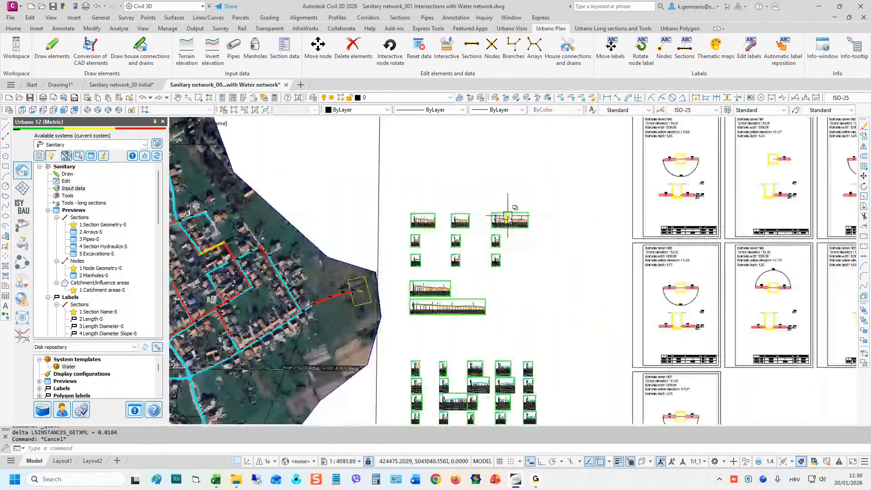
pyautogui.scroll(-3, 120, 244)
pyautogui.scroll(-10, 120, 244)
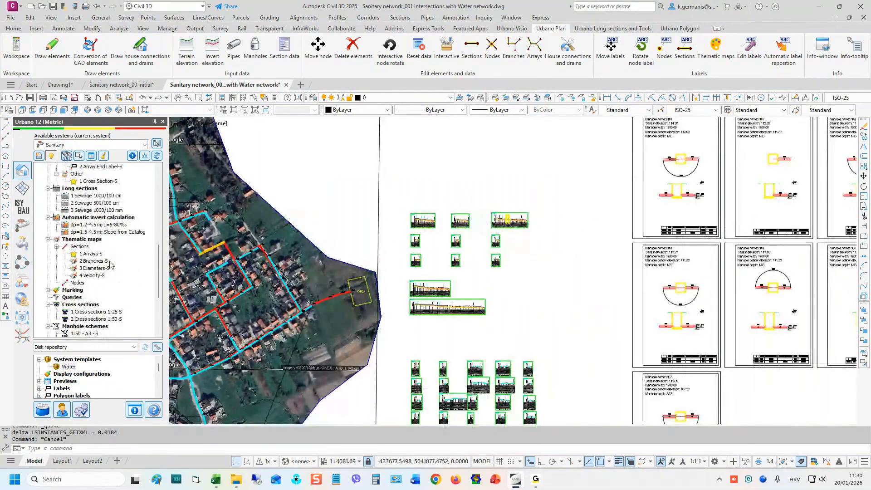
pyautogui.click(89, 274)
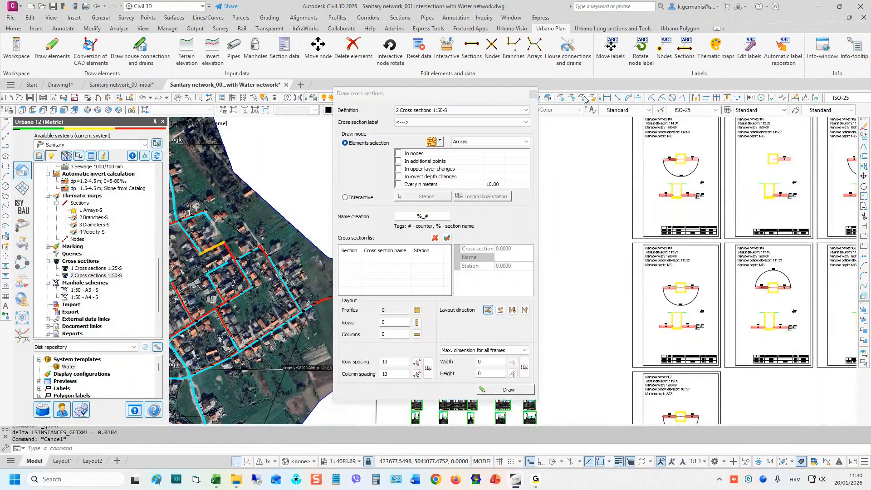
pyautogui.click(677, 120)
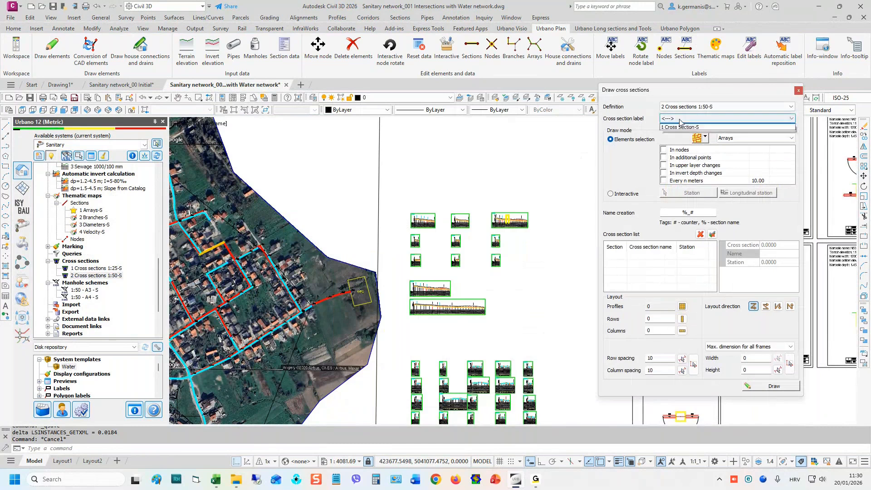
pyautogui.click(694, 133)
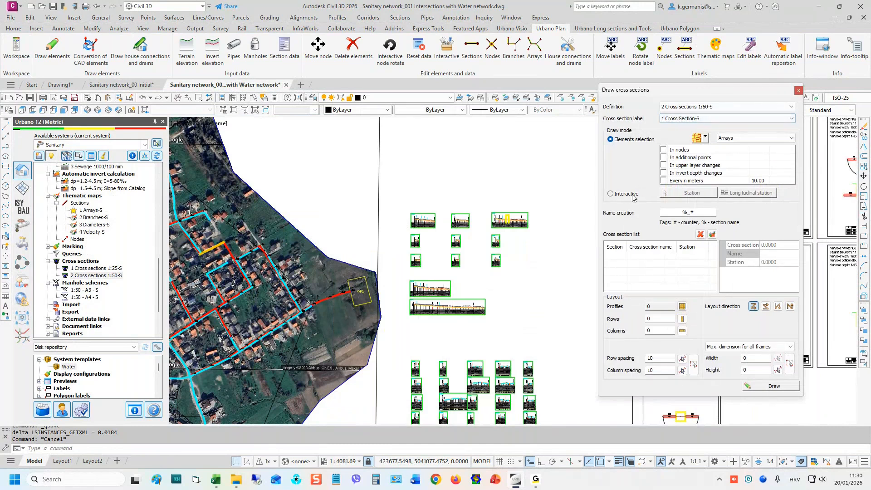
pyautogui.click(610, 194)
pyautogui.click(688, 193)
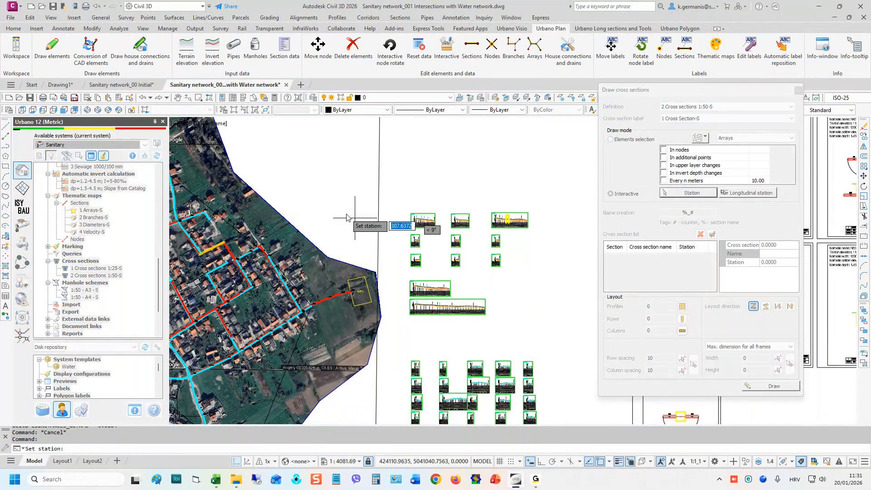
# - Pick twelve cross section stations across the sanitary network, starting on S38, S21 and S23 and ending on the section at WPD
pyautogui.scroll(4, 294, 270)
pyautogui.click(289, 273)
pyautogui.click(294, 244)
pyautogui.click(373, 217)
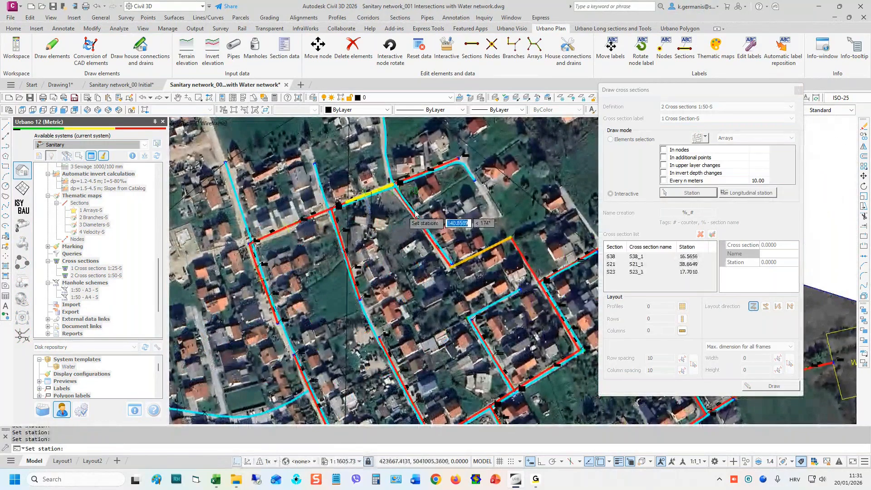
pyautogui.click(444, 192)
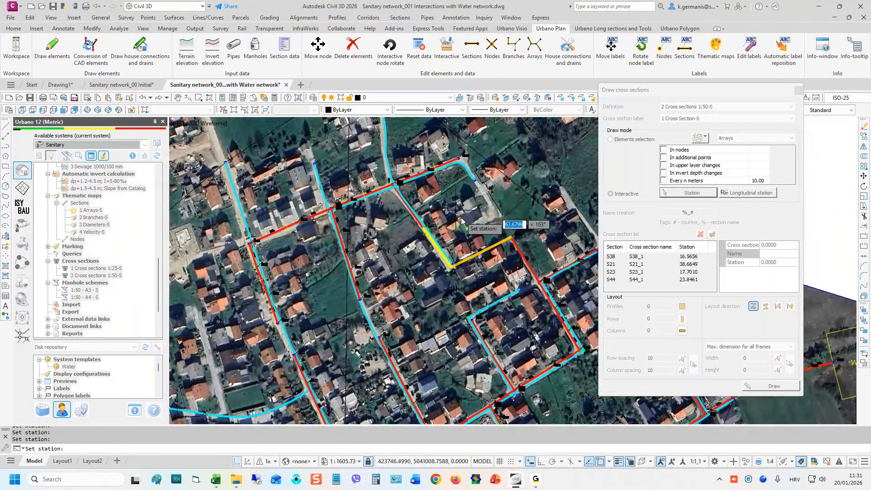
pyautogui.moveTo(496, 219); pyautogui.dragTo(355, 235, button='middle')
pyautogui.click(391, 268)
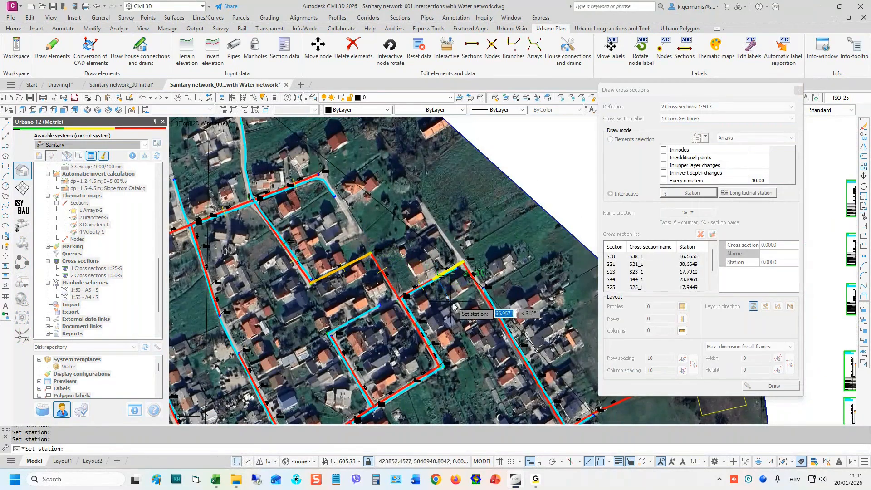
pyautogui.click(517, 325)
pyautogui.moveTo(538, 268)
pyautogui.mouseDown(button='middle')
pyautogui.moveTo(500, 243)
pyautogui.moveTo(383, 203)
pyautogui.mouseUp(button='middle')
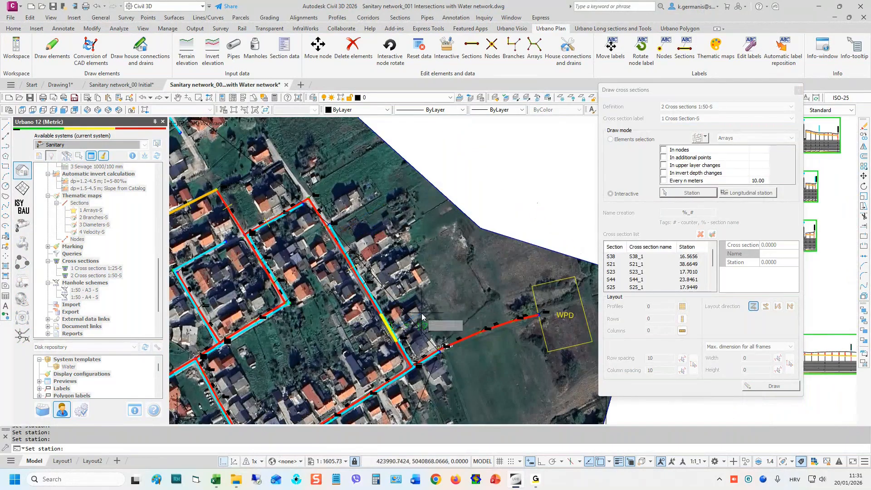
pyautogui.click(523, 329)
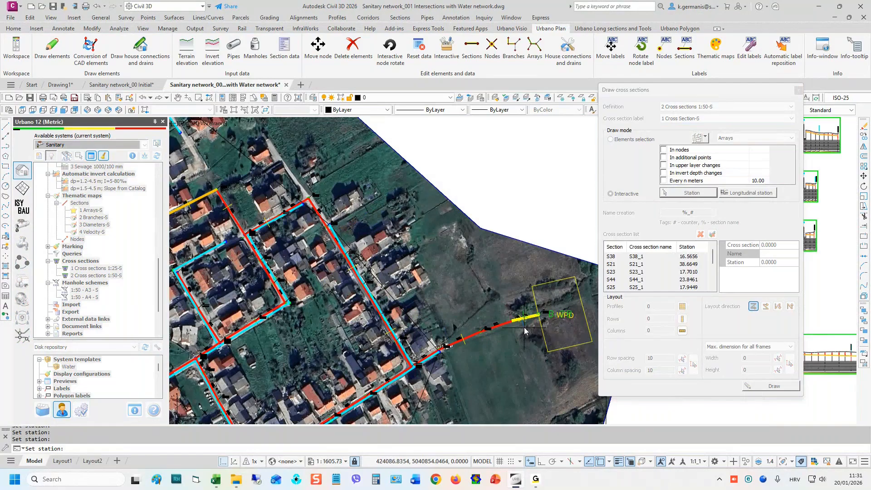
pyautogui.rightClick(524, 328)
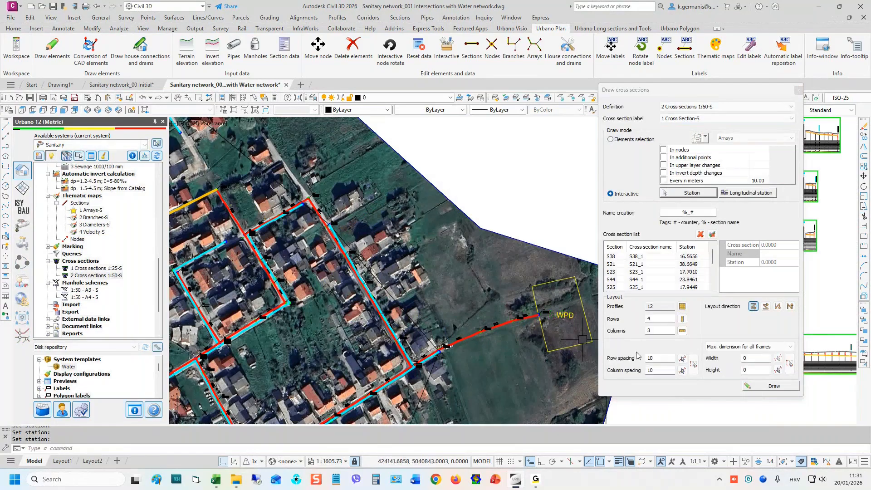
# - Draw the cross sections in 4 rows and 3 columns on the empty area west of the map, and end the command
pyautogui.click(775, 386)
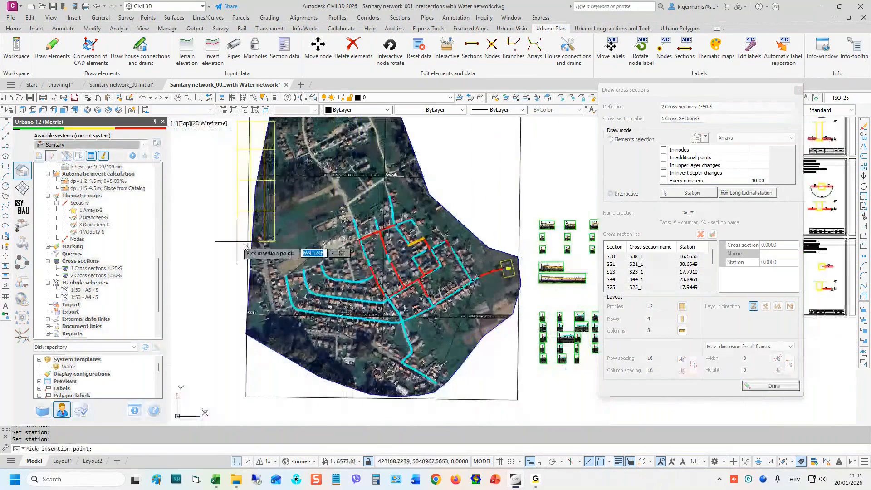
pyautogui.moveTo(244, 244); pyautogui.dragTo(373, 281, button='middle')
pyautogui.click(273, 310)
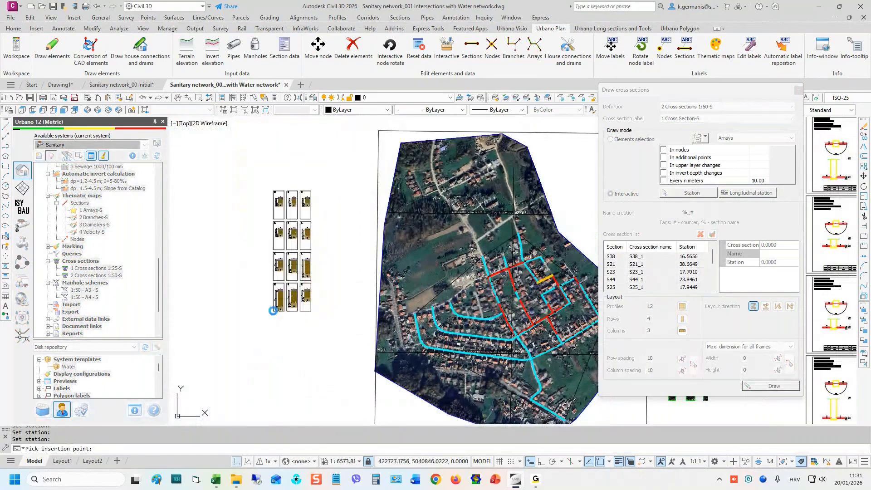
pyautogui.scroll(4, 282, 230)
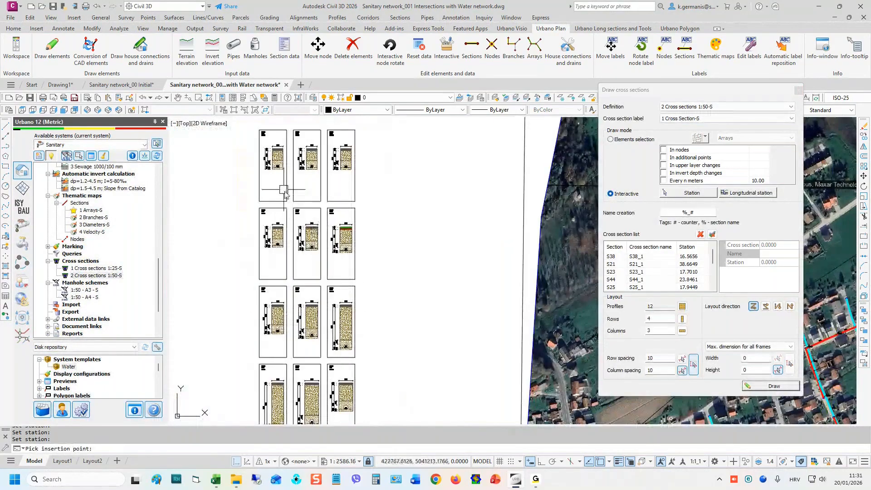
pyautogui.scroll(6, 284, 194)
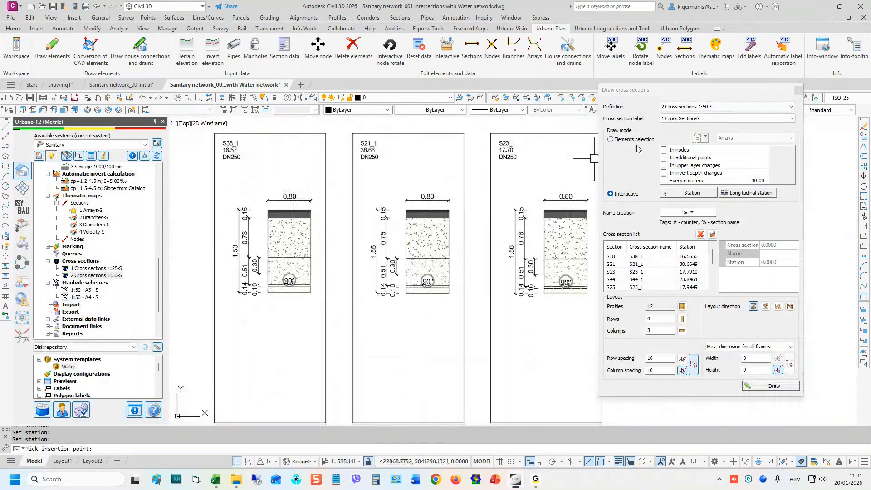
pyautogui.press('Escape')
pyautogui.press('Escape')
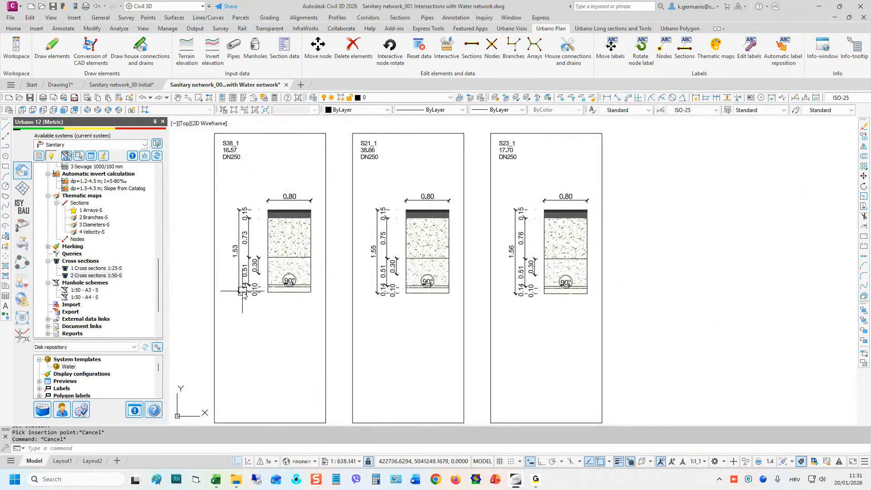
# - Examine the upper layers, trench dimensions and pipe bedding in the drawn cross sections
pyautogui.scroll(-3, 425, 229)
pyautogui.scroll(3, 371, 295)
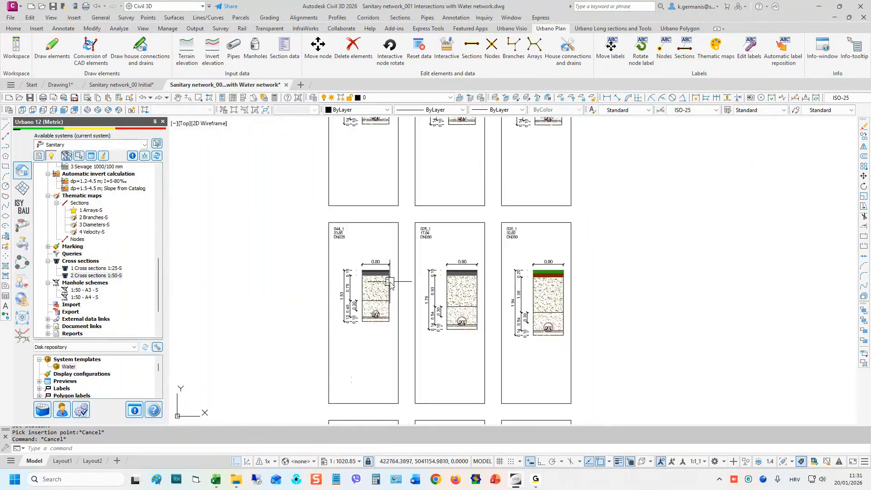
pyautogui.moveTo(638, 291); pyautogui.dragTo(584, 162, button='middle')
pyautogui.scroll(-4, 453, 229)
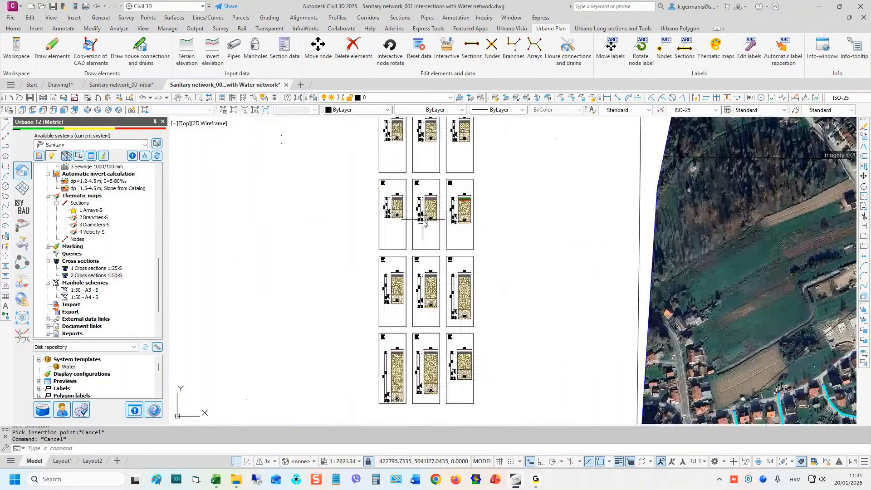
# - Review the excavation zones and data columns in the 1 Excavation report-S definition, and close it without changes
pyautogui.scroll(-3, 422, 219)
pyautogui.moveTo(400, 220); pyautogui.dragTo(315, 244, button='middle')
pyautogui.press('Escape')
pyautogui.press('Escape')
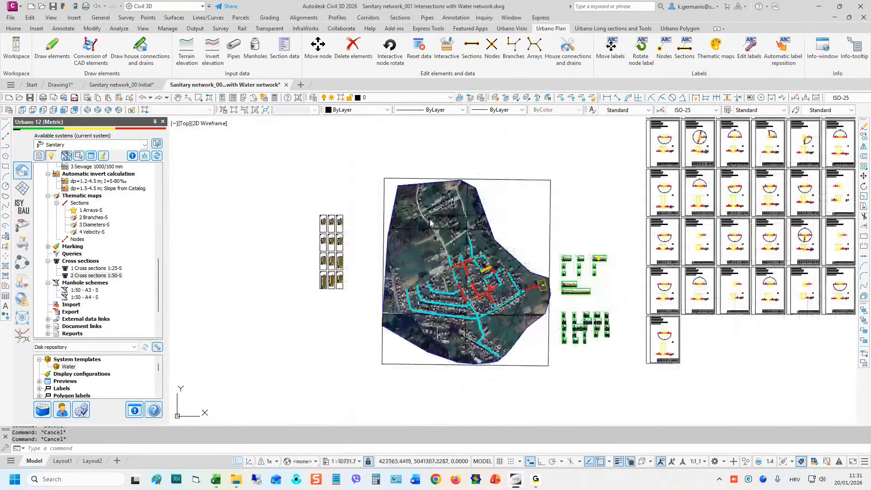
pyautogui.scroll(-3, 107, 297)
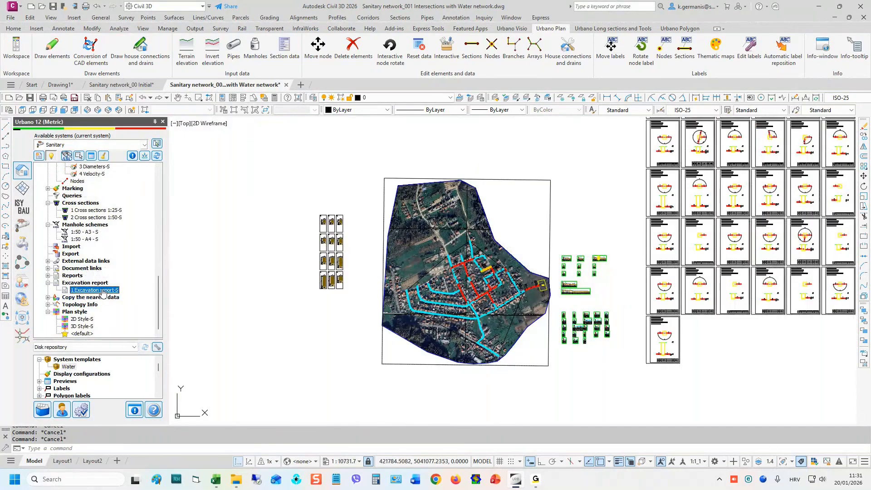
pyautogui.rightClick(102, 290)
pyautogui.click(137, 310)
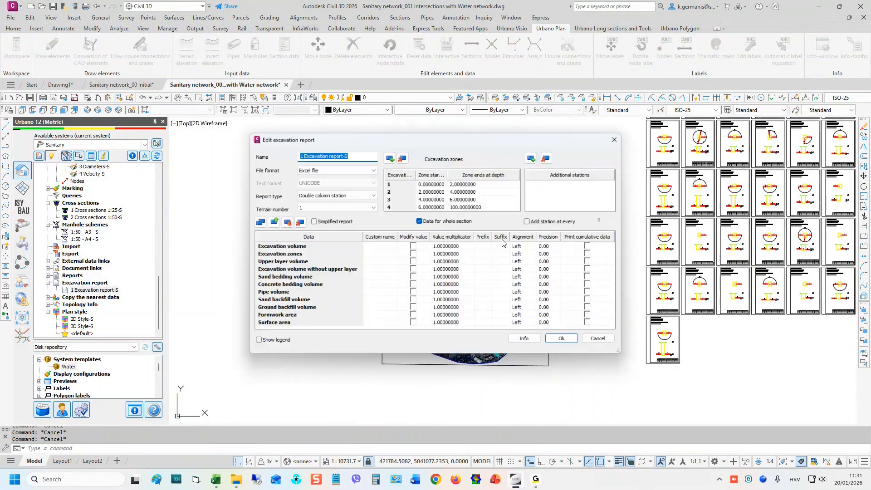
pyautogui.click(616, 140)
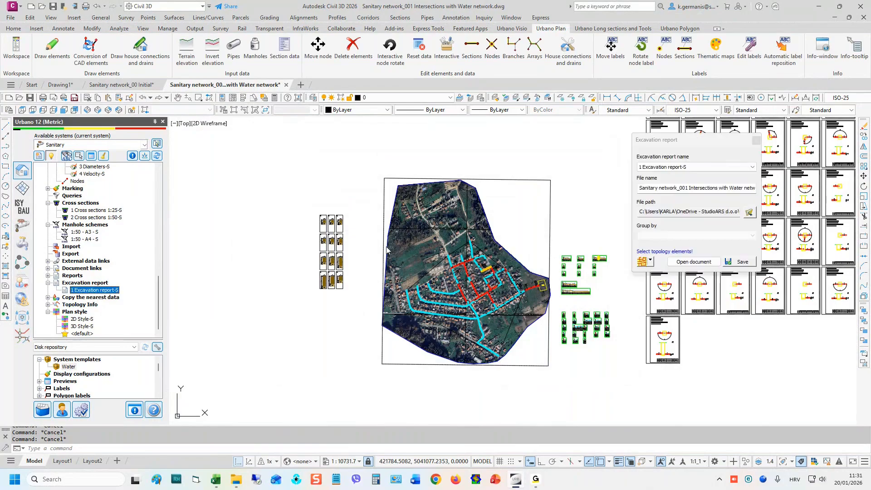
# - Save the 1 Excavation report-S for the sanitary network grouped by Array, and open the resulting document
pyautogui.moveTo(683, 149); pyautogui.dragTo(555, 132)
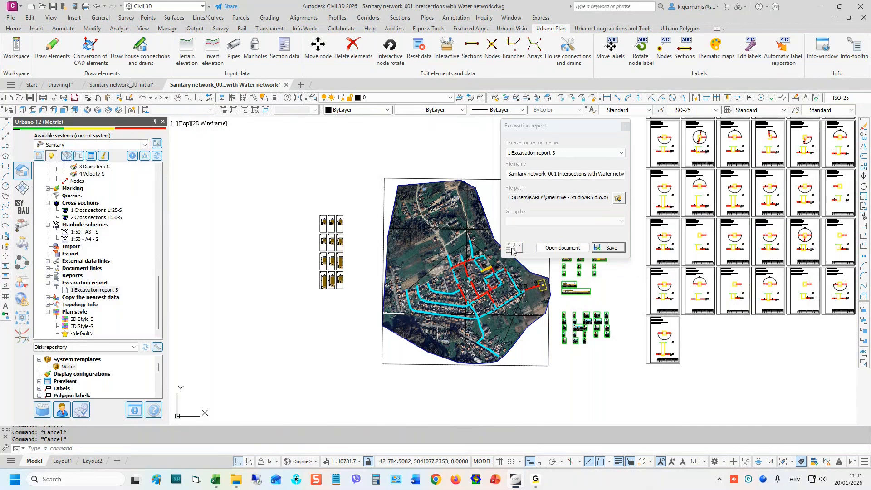
pyautogui.click(564, 221)
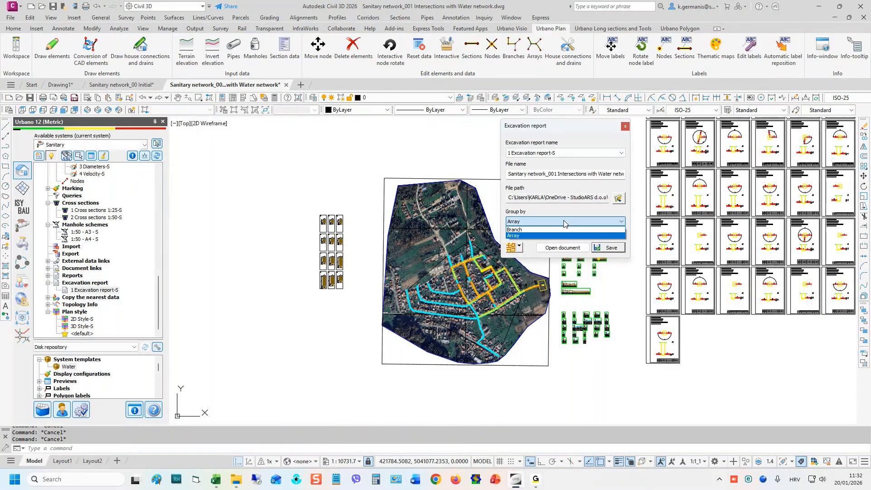
pyautogui.click(563, 221)
pyautogui.click(610, 249)
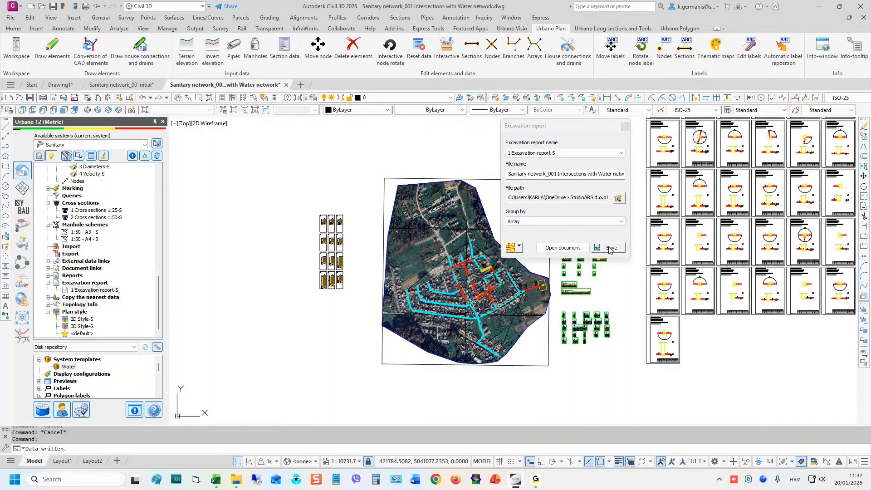
pyautogui.click(563, 248)
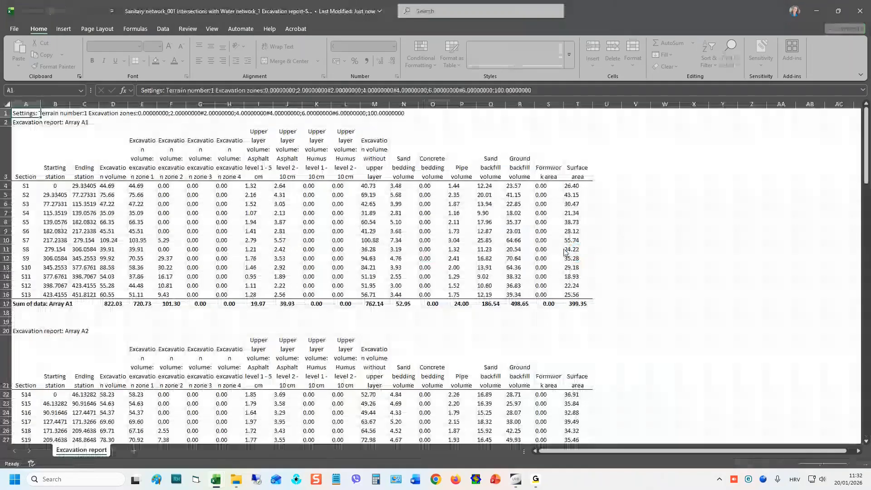
# - Widen columns D to H of the excavation report so the excavation volume and zone headings fit
pyautogui.click(112, 212)
pyautogui.click(144, 104)
pyautogui.moveTo(128, 104); pyautogui.dragTo(264, 104)
pyautogui.click(120, 104)
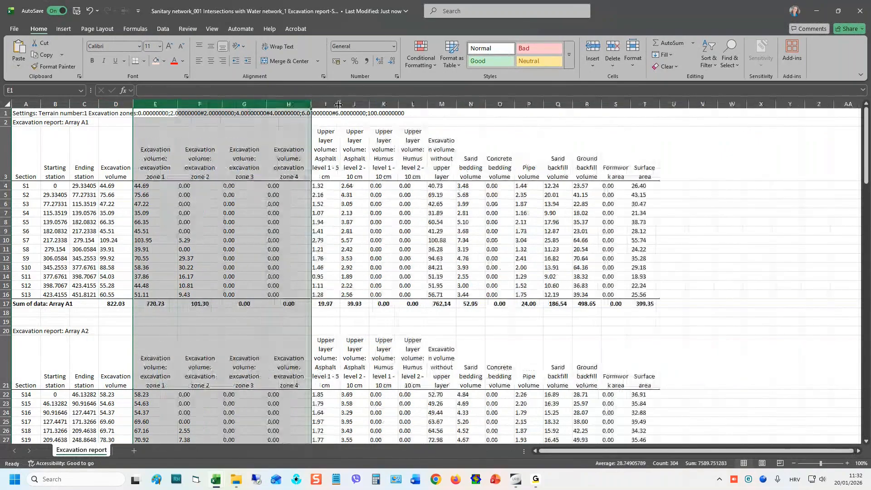
pyautogui.click(154, 159)
pyautogui.click(207, 155)
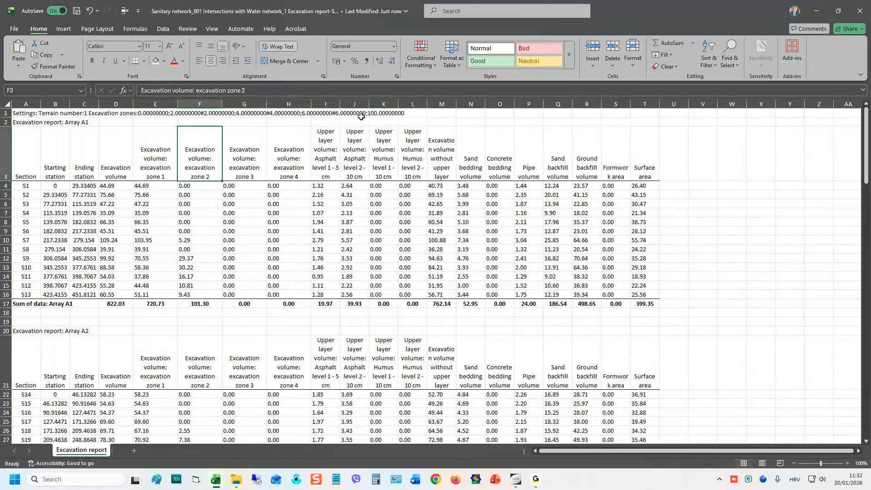
# - Widen the upper layer columns I to L, column M and the formwork area column so their headings fit
pyautogui.moveTo(325, 104); pyautogui.dragTo(448, 103)
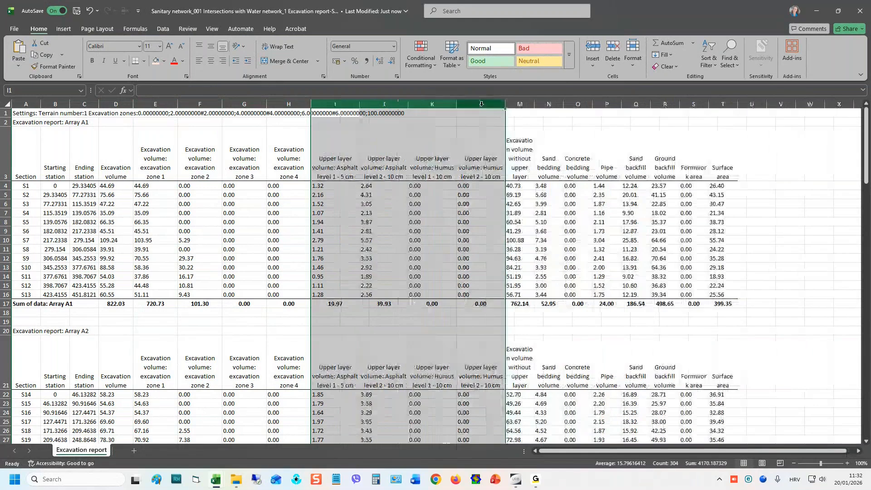
pyautogui.click(521, 104)
pyautogui.moveTo(534, 103); pyautogui.dragTo(620, 101)
pyautogui.click(567, 100)
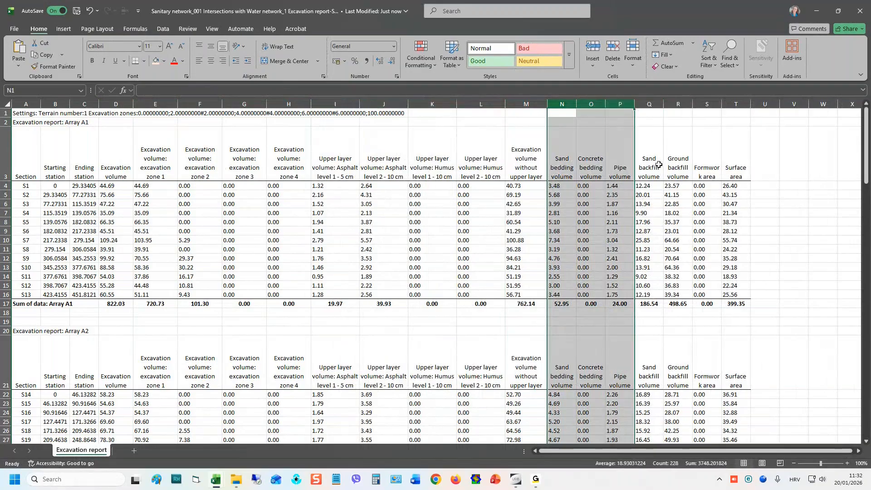
pyautogui.moveTo(721, 104); pyautogui.dragTo(727, 104)
# - Review the array sum rows and move the Sum of data for active system block to start at cell D103
pyautogui.click(13, 304)
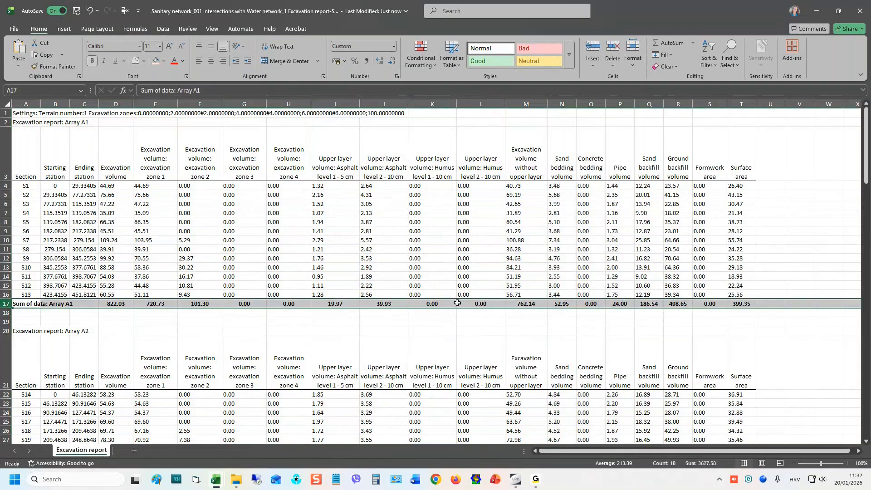
pyautogui.scroll(-5, 637, 241)
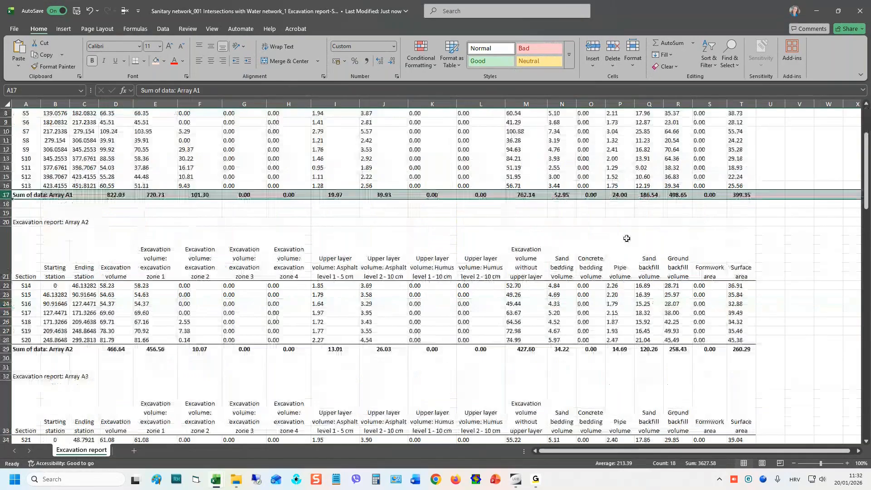
pyautogui.scroll(-2, 635, 229)
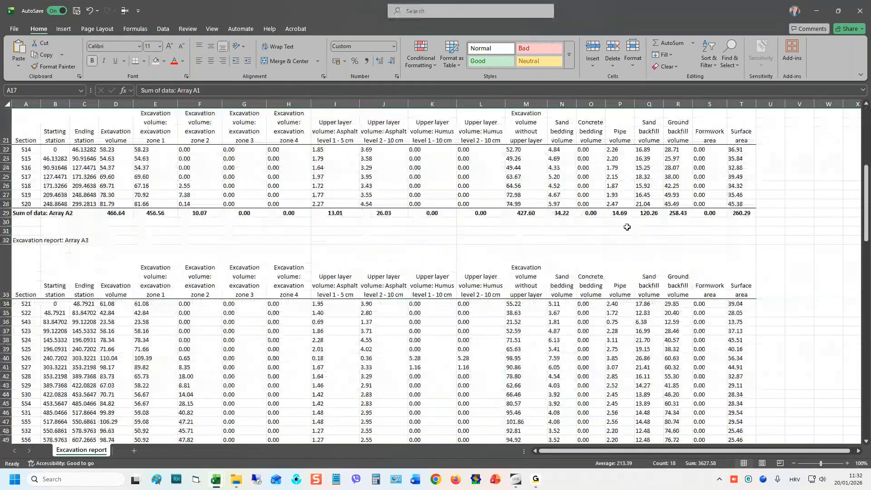
pyautogui.scroll(-13, 627, 227)
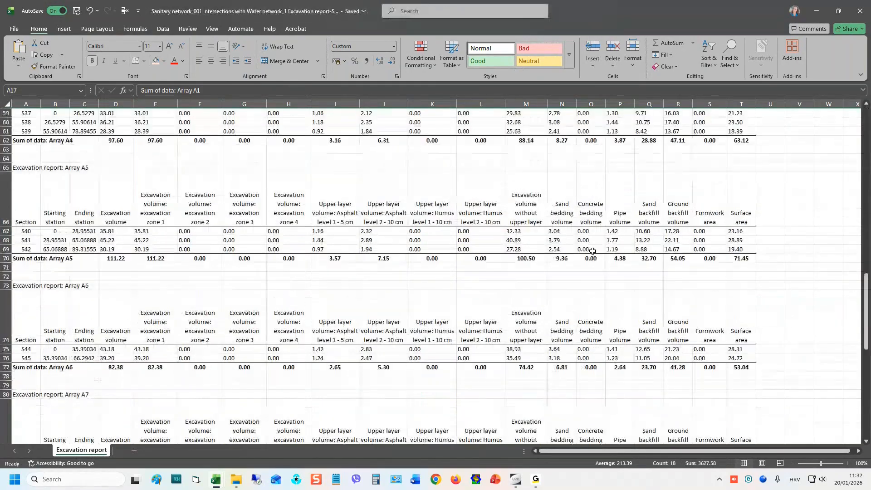
pyautogui.scroll(-10, 592, 251)
pyautogui.scroll(-1, 592, 251)
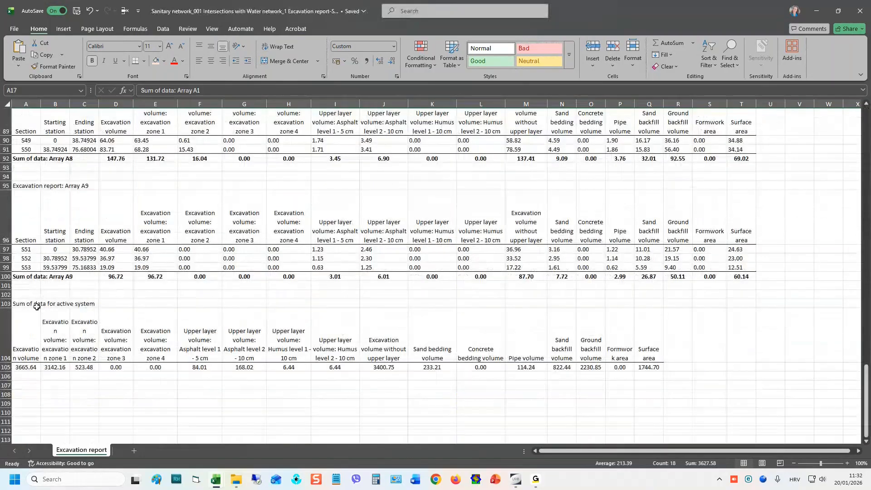
pyautogui.moveTo(36, 307); pyautogui.dragTo(754, 367)
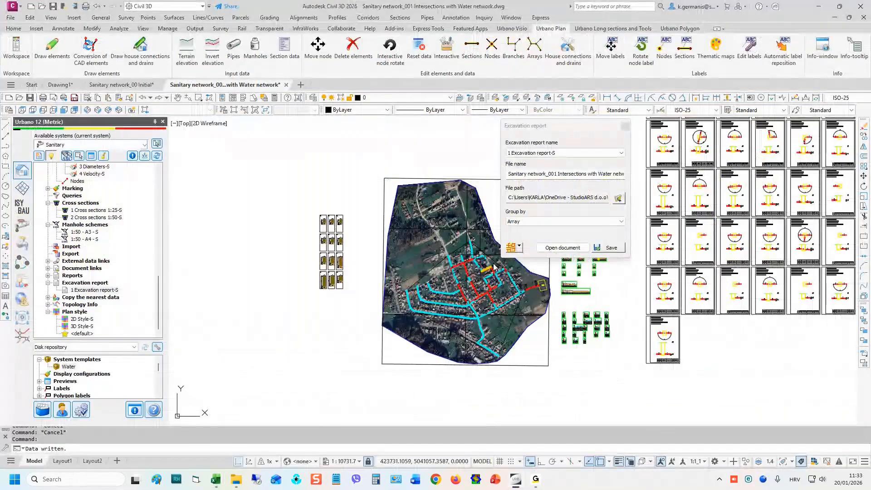
# - Back in Civil 3D, close the Excavation report dialog and end the command
pyautogui.click(625, 126)
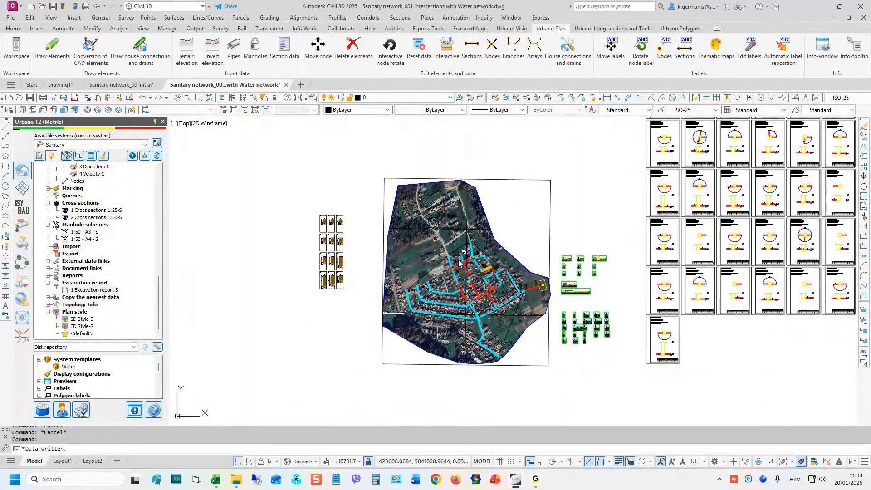
pyautogui.press('Escape')
pyautogui.press('Escape')
pyautogui.press('Escape')
pyautogui.moveTo(568, 197); pyautogui.dragTo(487, 249, button='middle')
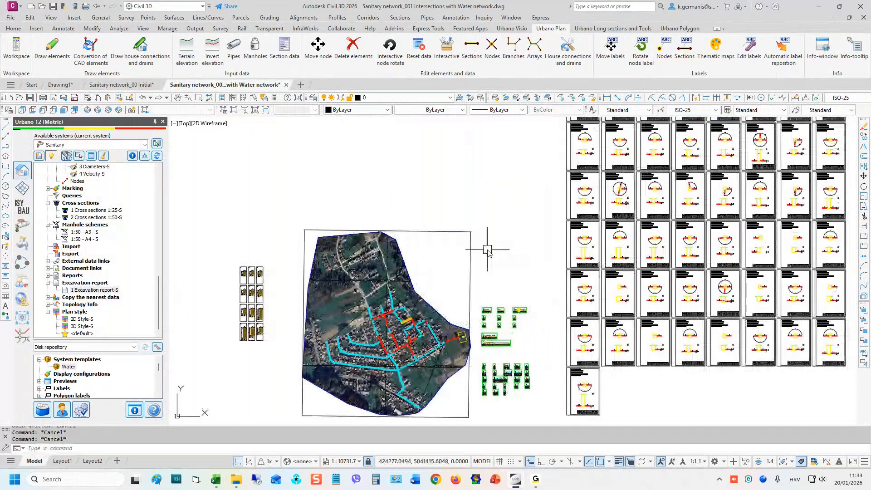
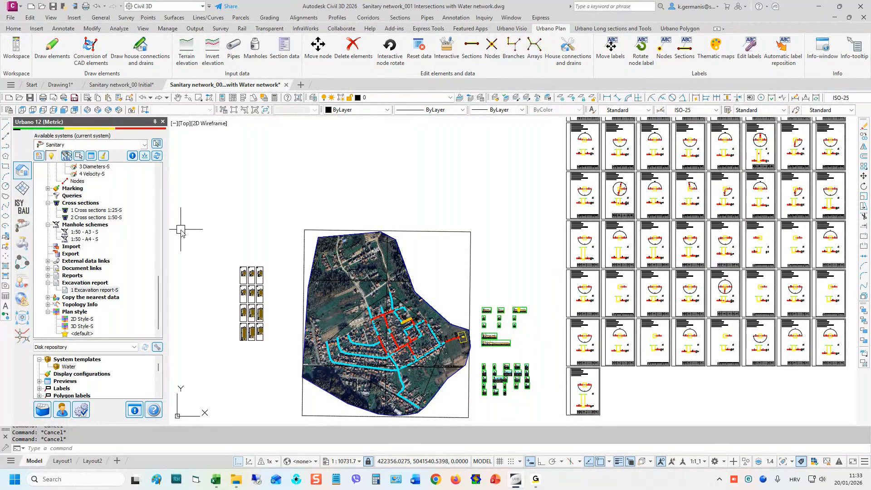
# - Preview the sections with the 1 Section Geometry-S table, sort them by name in ascending order, and copy all rows
pyautogui.click(91, 156)
pyautogui.click(187, 343)
pyautogui.click(207, 200)
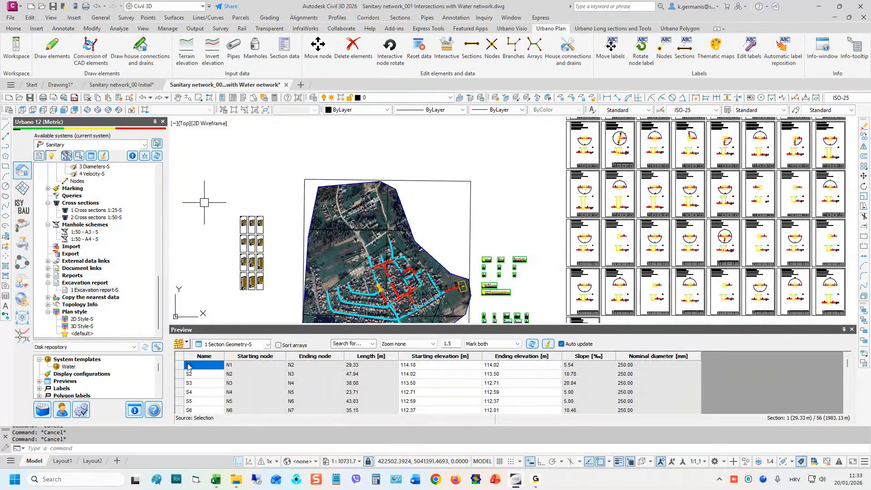
pyautogui.click(200, 356)
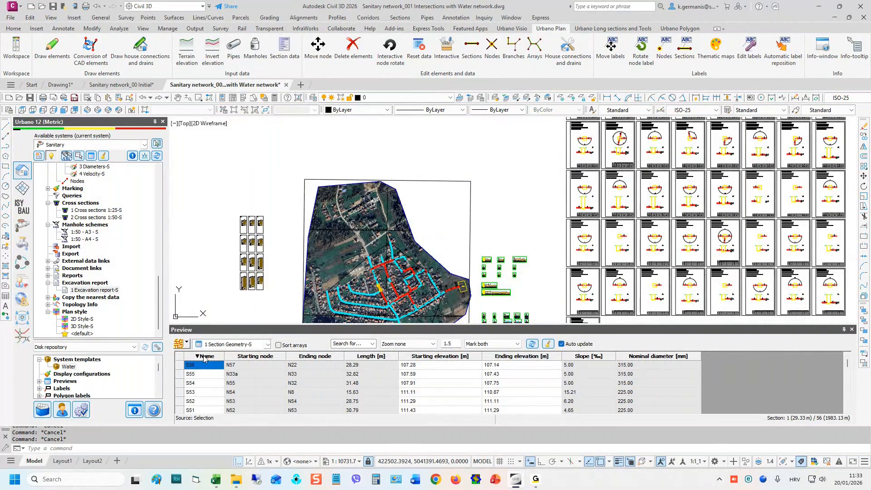
pyautogui.click(182, 356)
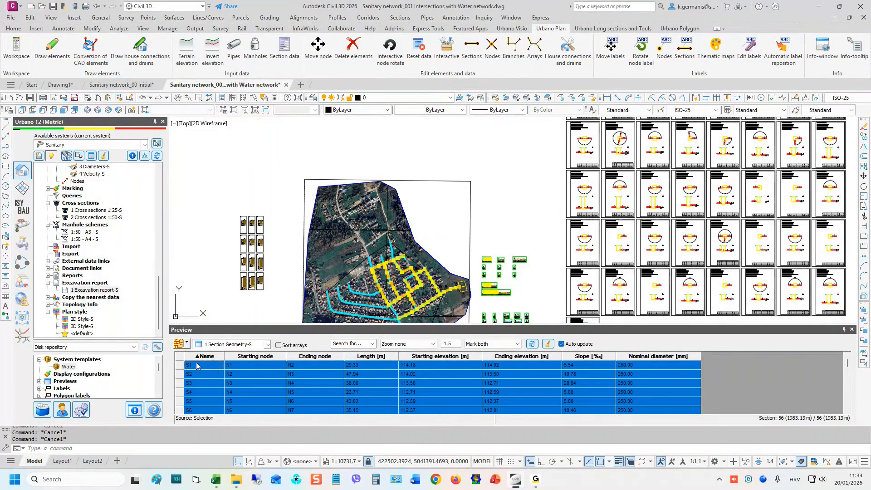
pyautogui.rightClick(198, 371)
pyautogui.click(254, 239)
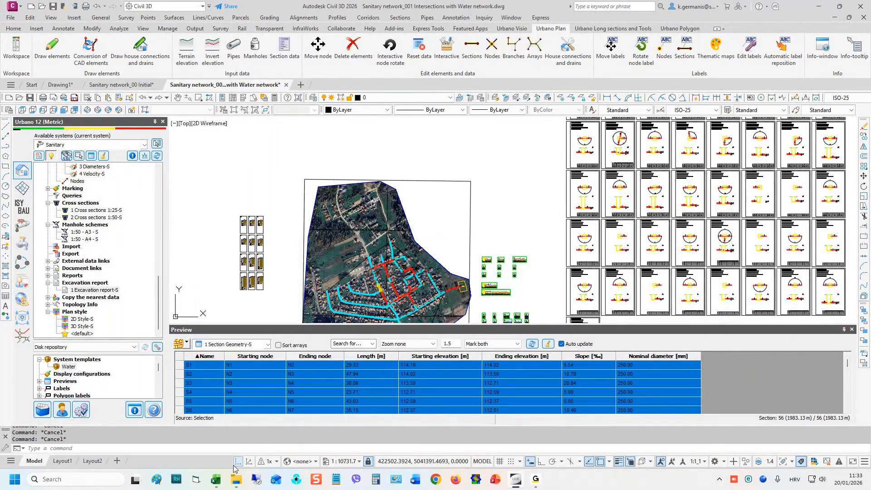
# - Switch to the excavation report workbook in Excel, paste the section geometry table into a new sheet, and make the header row taller
pyautogui.moveTo(214, 481)
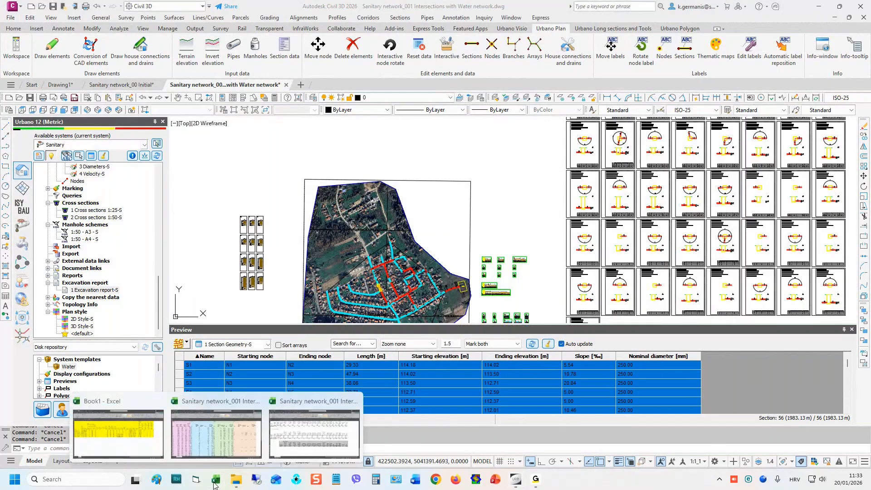
pyautogui.click(320, 437)
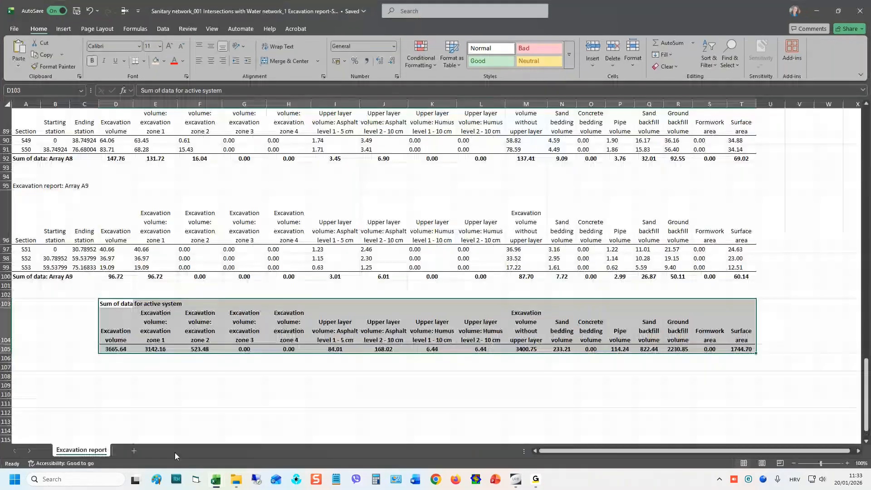
pyautogui.click(133, 450)
pyautogui.hotkey('ctrl', 'v')
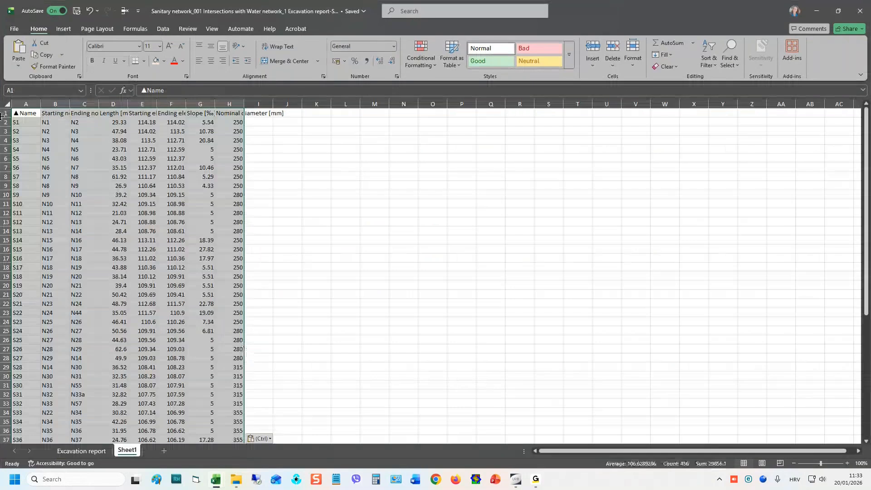
pyautogui.click(3, 113)
pyautogui.click(283, 49)
pyautogui.click(285, 50)
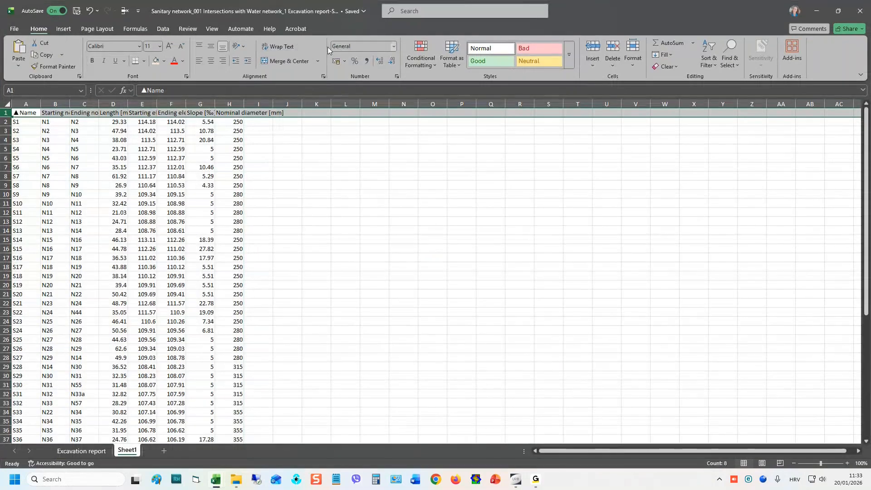
pyautogui.moveTo(5, 117); pyautogui.dragTo(9, 131)
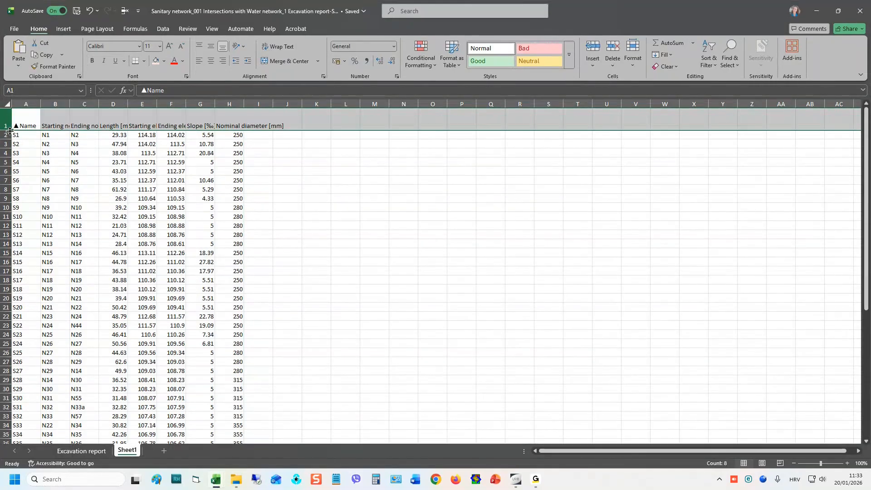
pyautogui.click(817, 11)
# - Show the 1 Node Geometry-S table in the preview and select all its node rows
pyautogui.click(231, 343)
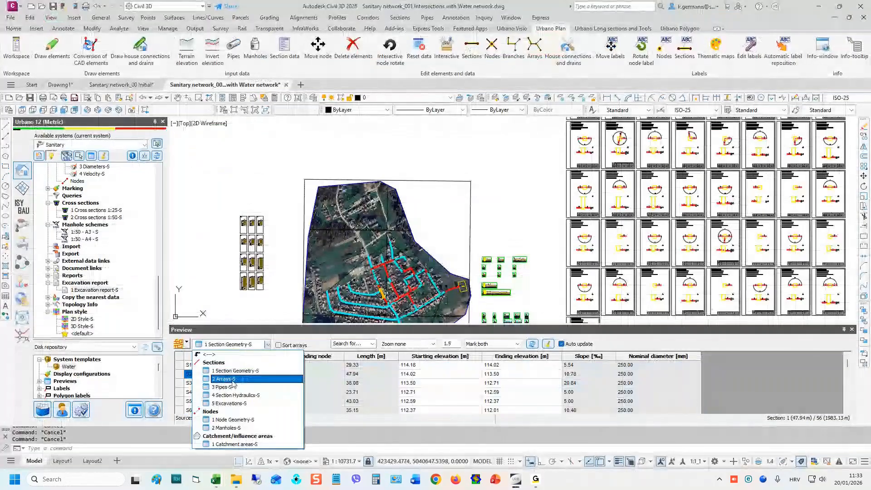
pyautogui.click(226, 422)
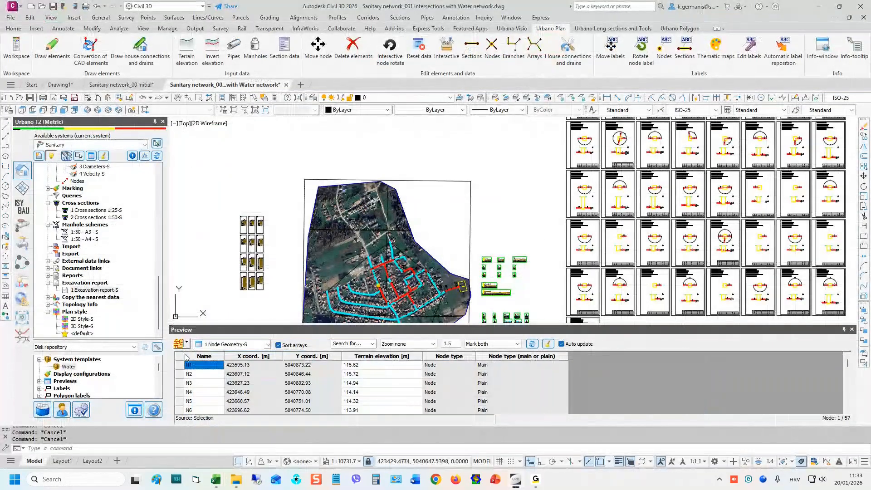
pyautogui.hotkey('ctrl', 'a')
# - Draw the selected nodes as a CAD table in the Studioars style, placed below the manhole schemes beside the aerial image
pyautogui.rightClick(348, 386)
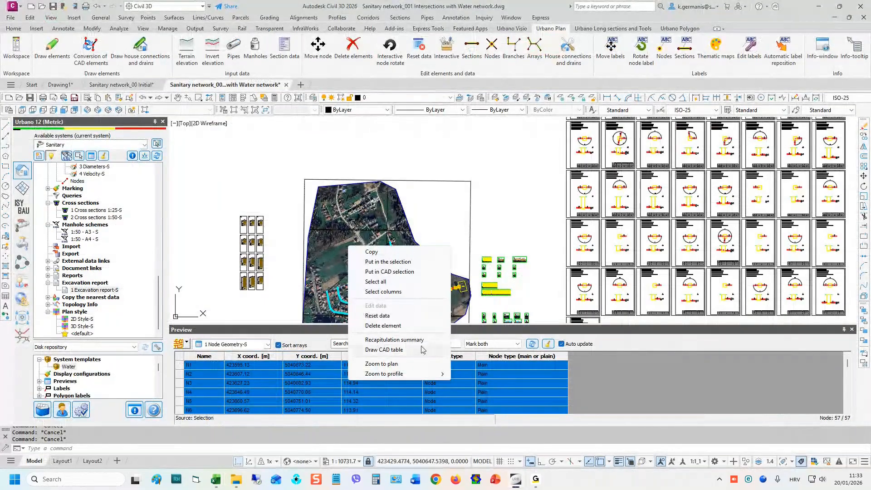
pyautogui.click(397, 350)
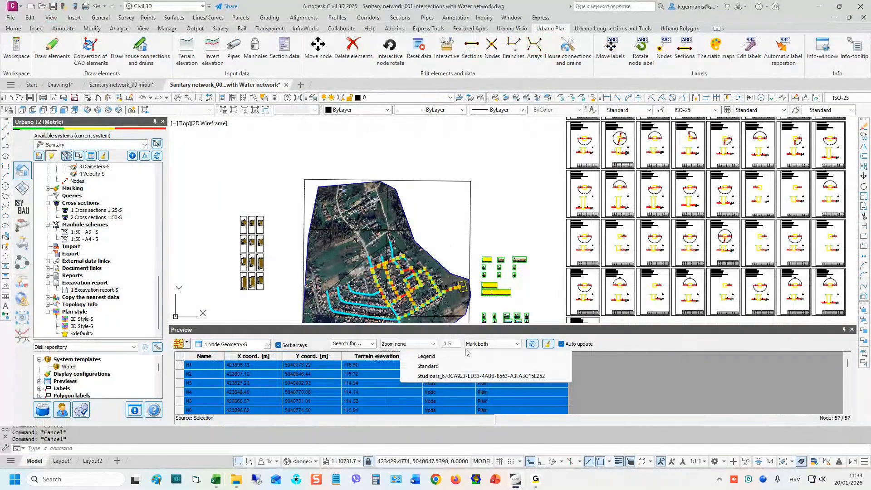
pyautogui.click(476, 379)
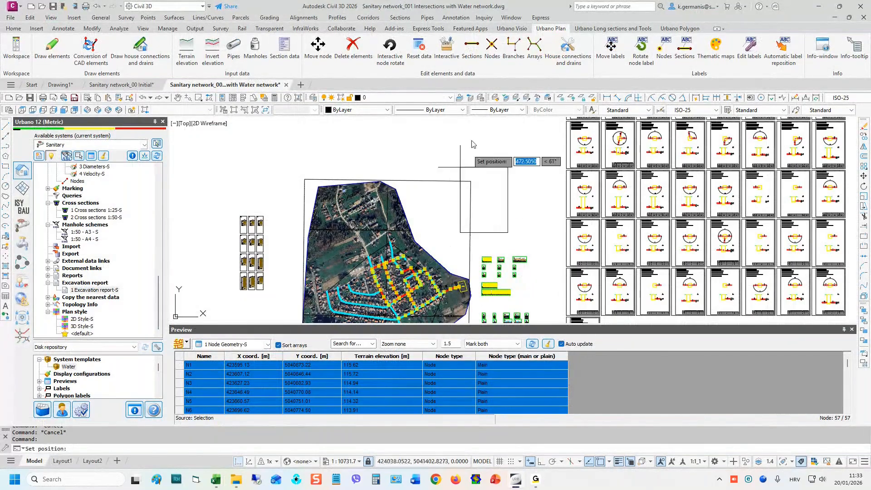
pyautogui.scroll(-3, 470, 151)
pyautogui.scroll(4, 381, 199)
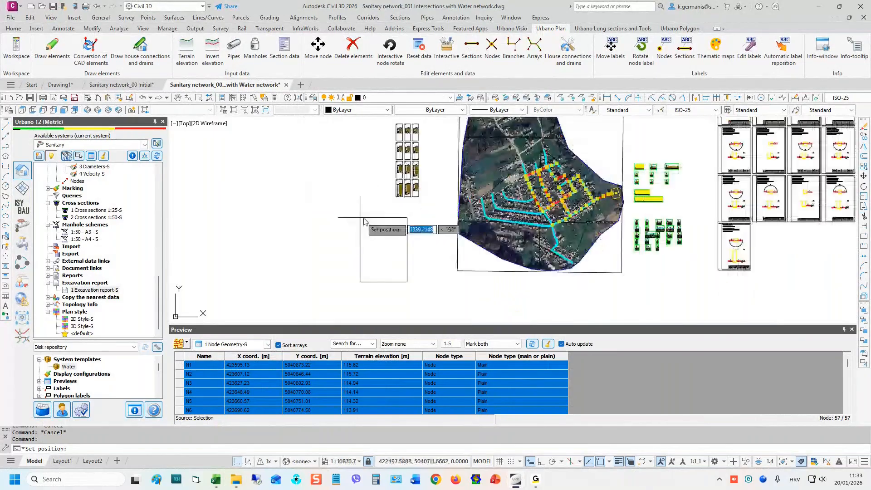
pyautogui.scroll(5, 381, 213)
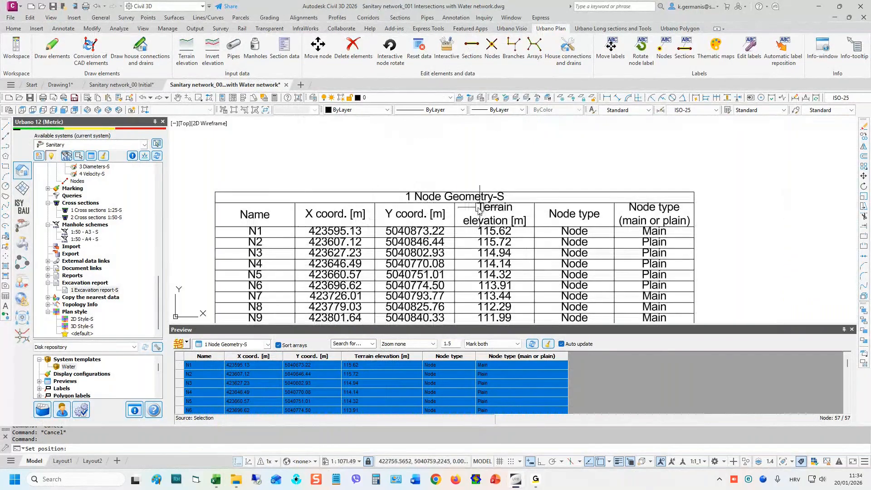
pyautogui.click(472, 248)
pyautogui.press('Escape')
# - Select the node geometry table in the drawing to inspect it, and clear the selection
pyautogui.click(721, 253)
pyautogui.click(648, 225)
pyautogui.scroll(-1, 475, 217)
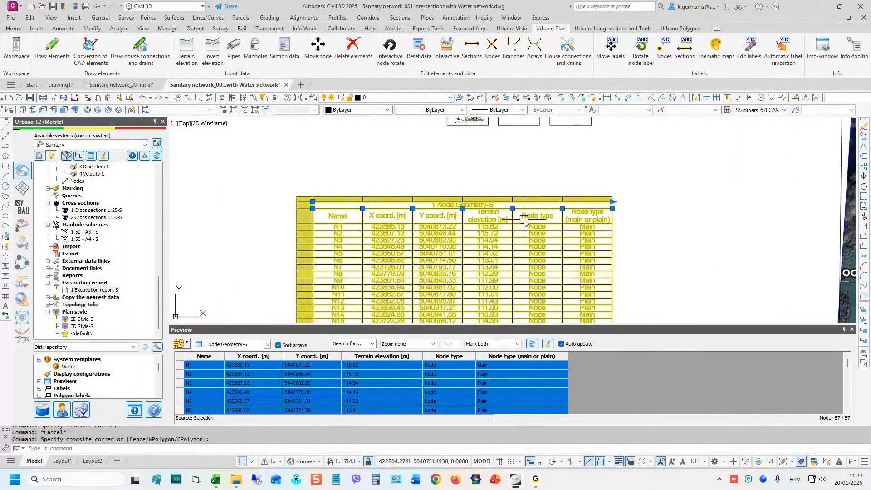
pyautogui.scroll(-2, 526, 227)
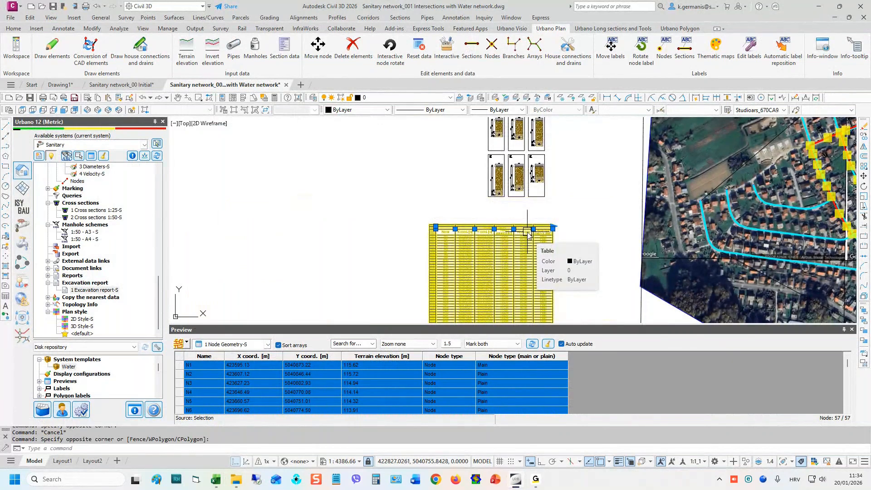
pyautogui.press('Escape')
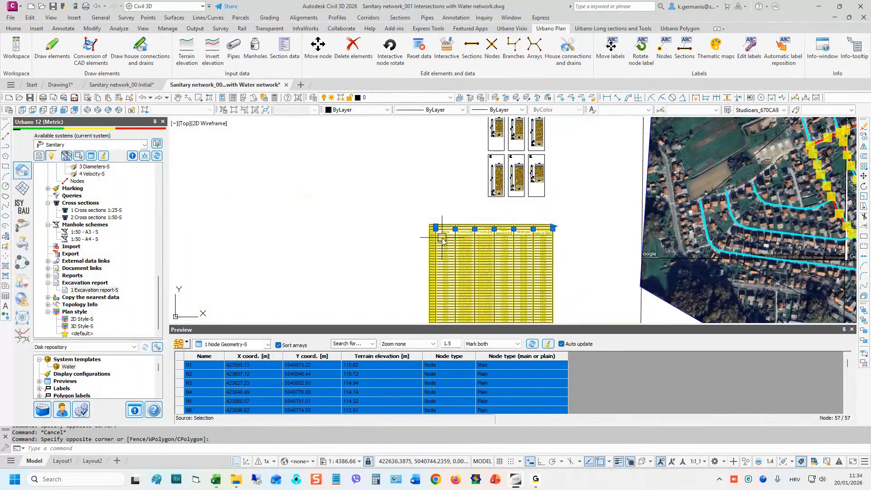
# - Clear the node and section marks from the plan and close the preview
pyautogui.scroll(-3, 356, 252)
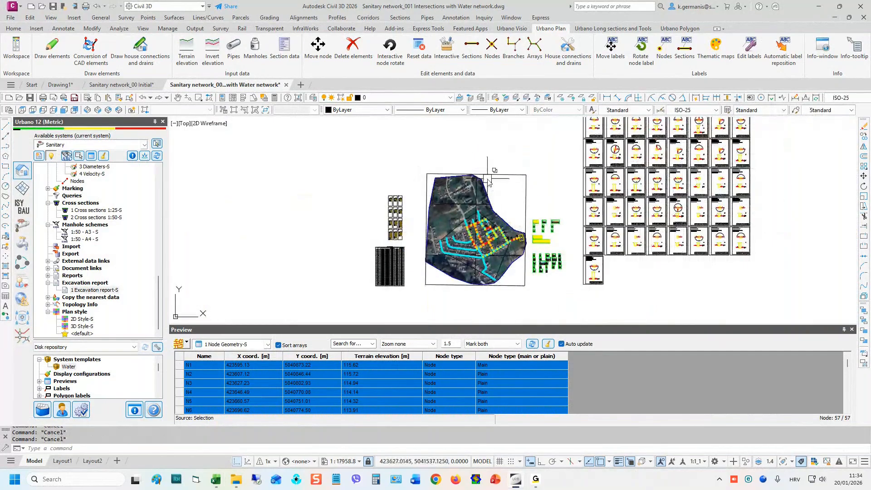
pyautogui.click(548, 344)
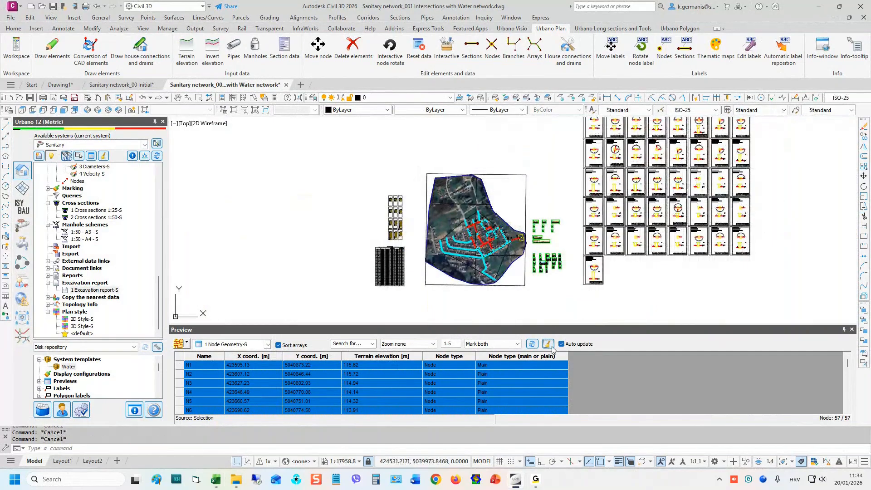
pyautogui.click(851, 330)
pyautogui.scroll(2, 517, 263)
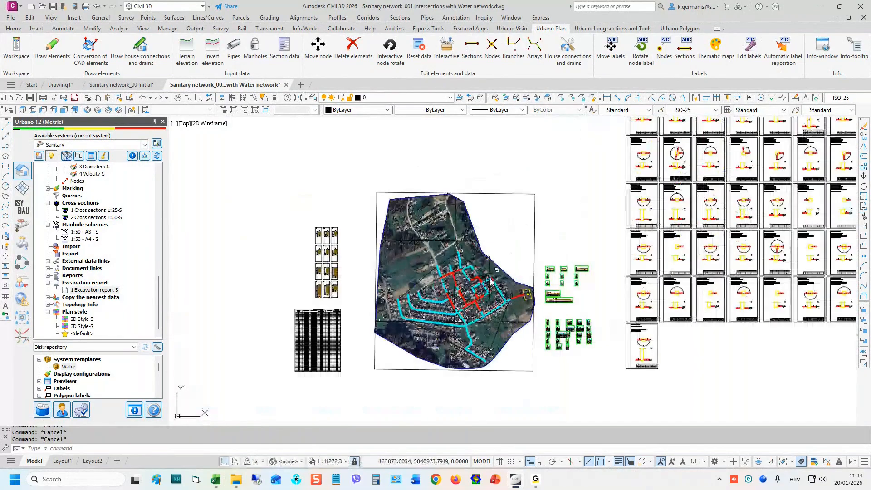
pyautogui.scroll(2, 531, 248)
pyautogui.moveTo(530, 208); pyautogui.dragTo(531, 200, button='middle')
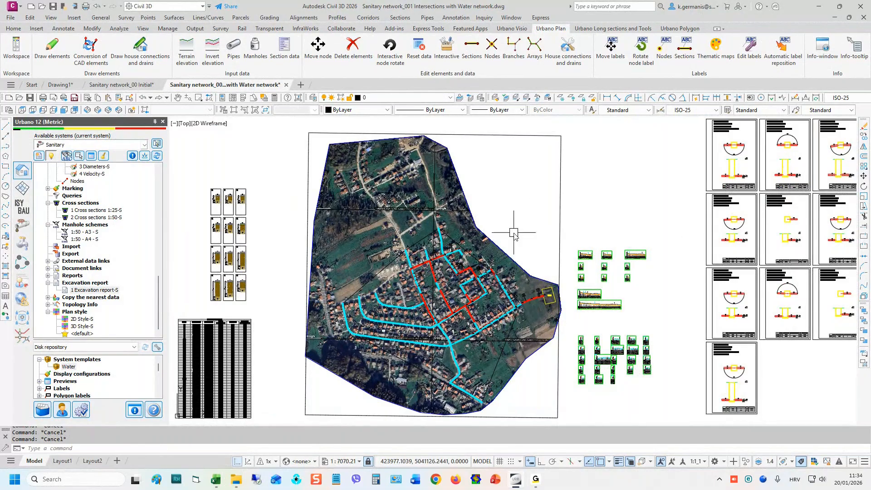
# - Use multi-system input of type Style to apply 3D Style-S to Sanitary and 3D Style-W to Water, and close the dialog
pyautogui.click(84, 327)
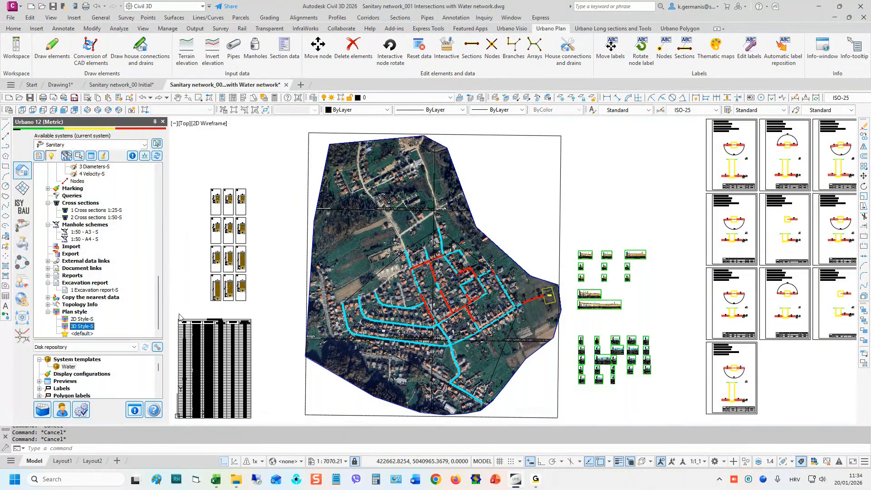
pyautogui.click(263, 203)
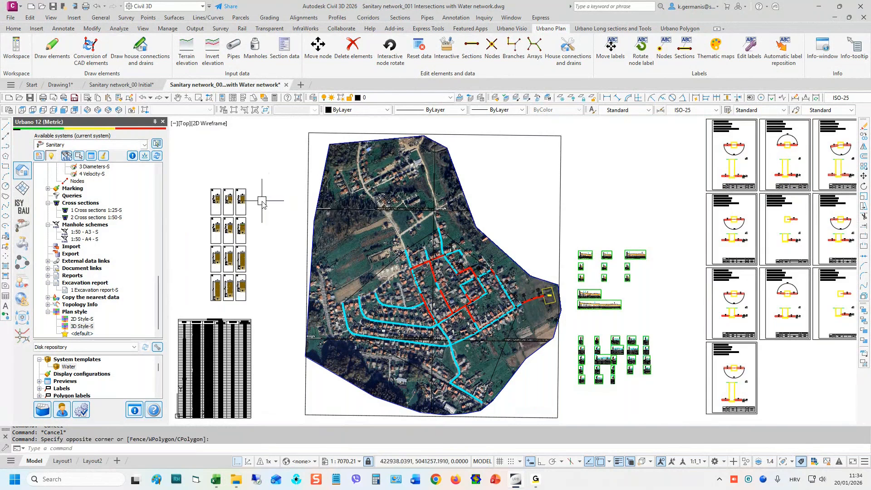
pyautogui.click(146, 157)
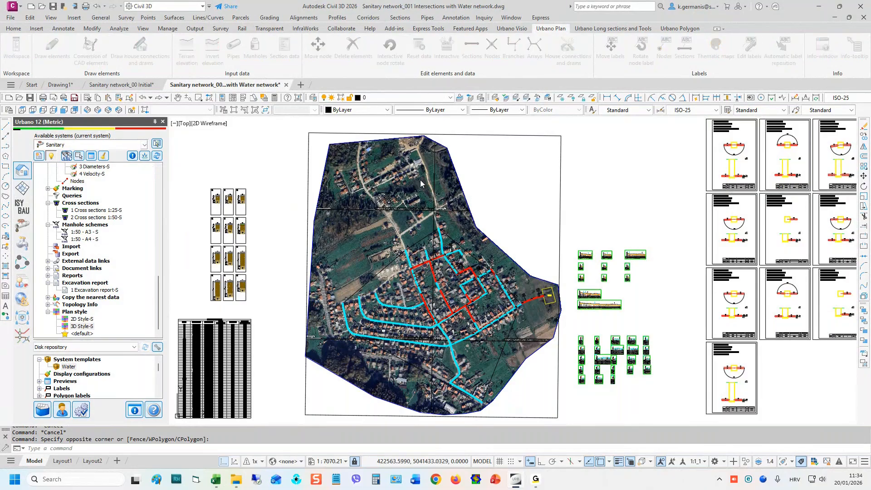
pyautogui.click(493, 181)
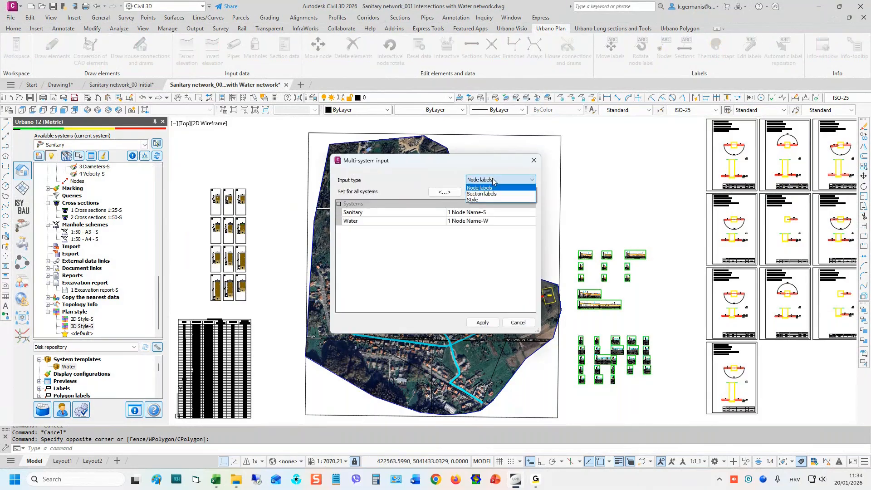
pyautogui.click(495, 201)
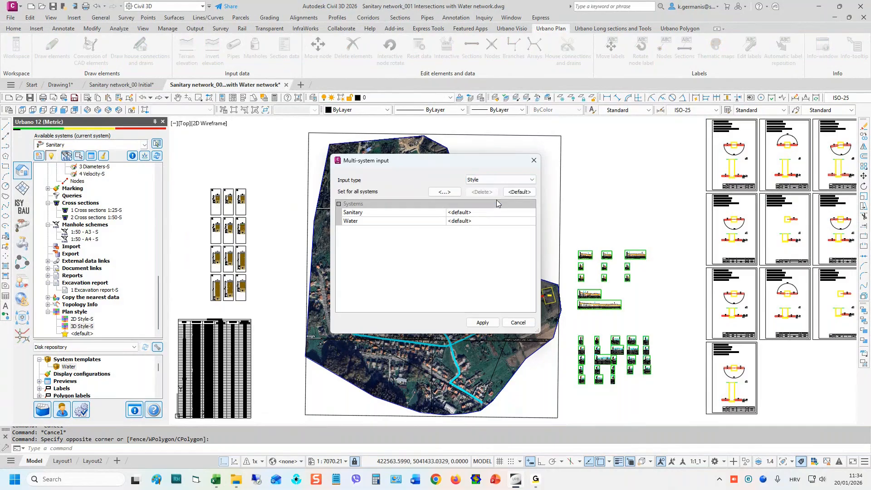
pyautogui.click(469, 215)
pyautogui.click(469, 238)
pyautogui.click(466, 246)
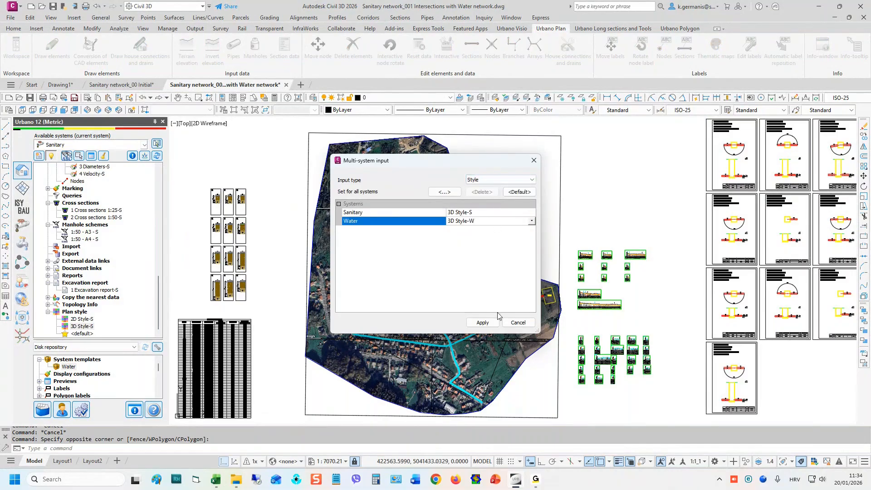
pyautogui.click(482, 322)
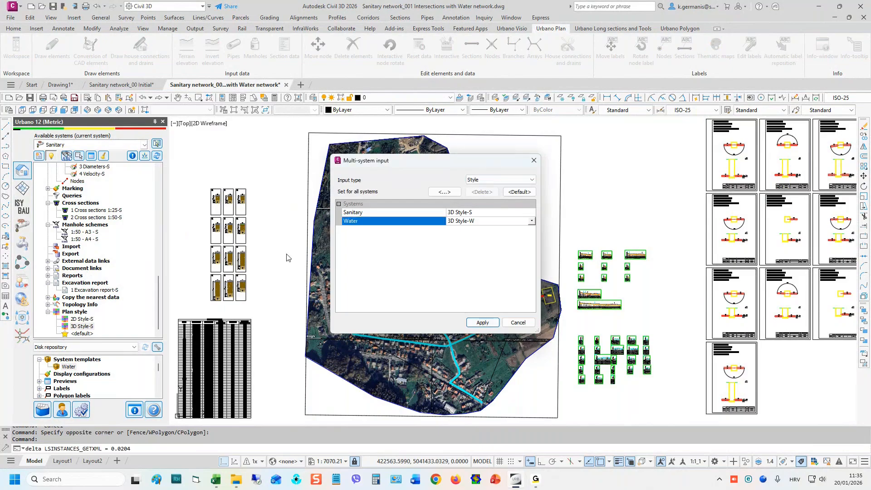
pyautogui.click(518, 323)
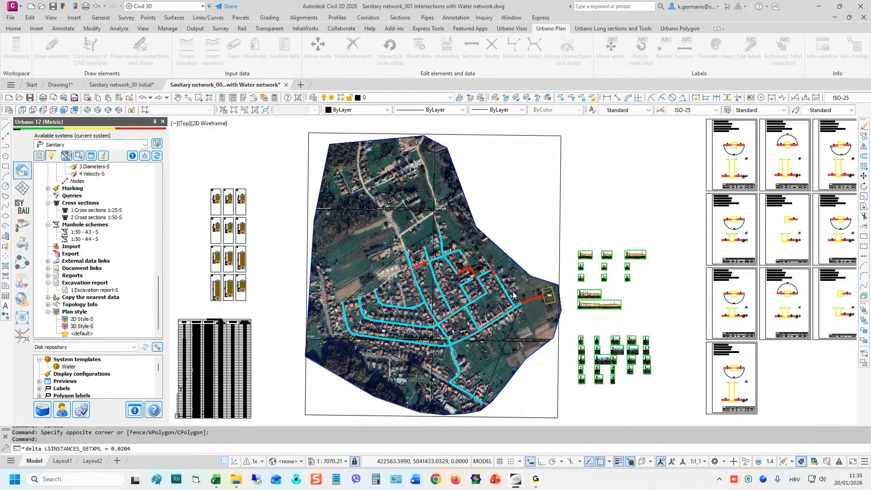
# - Inspect the restyled pipes around node N22 in plan, selecting the sanitary section east of it and deselecting it
pyautogui.scroll(15, 521, 310)
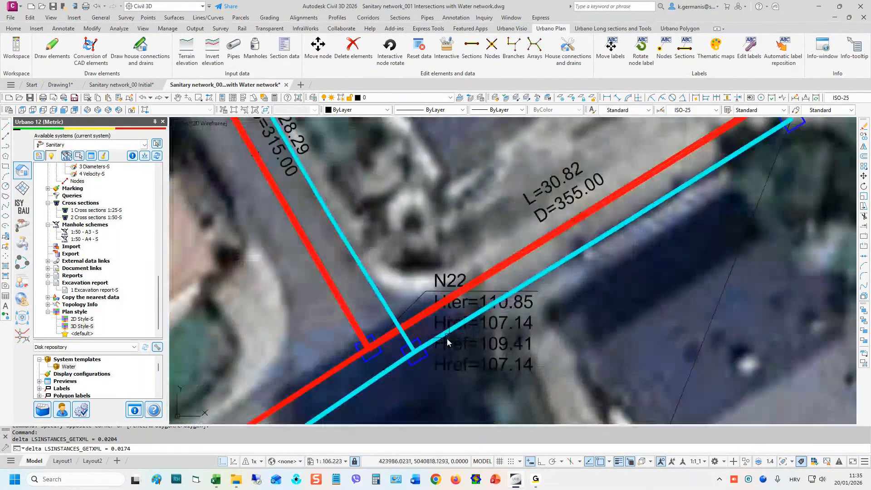
pyautogui.click(407, 323)
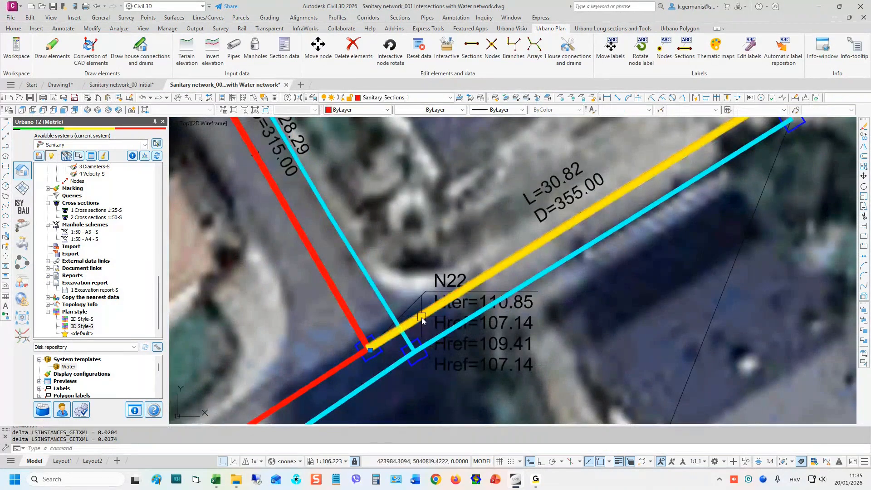
pyautogui.press('Escape')
pyautogui.press('Escape')
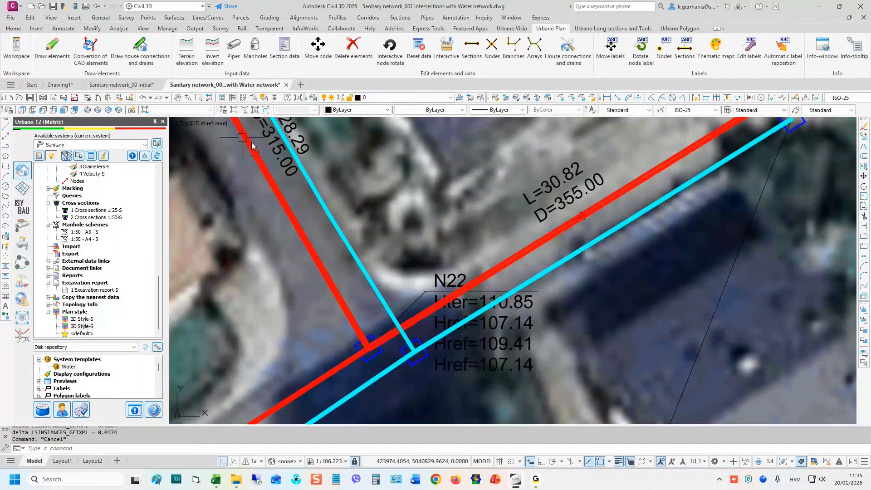
# - Switch the drawing to the SE Isometric view and bring the whole network into view
pyautogui.click(98, 110)
pyautogui.scroll(-3, 459, 263)
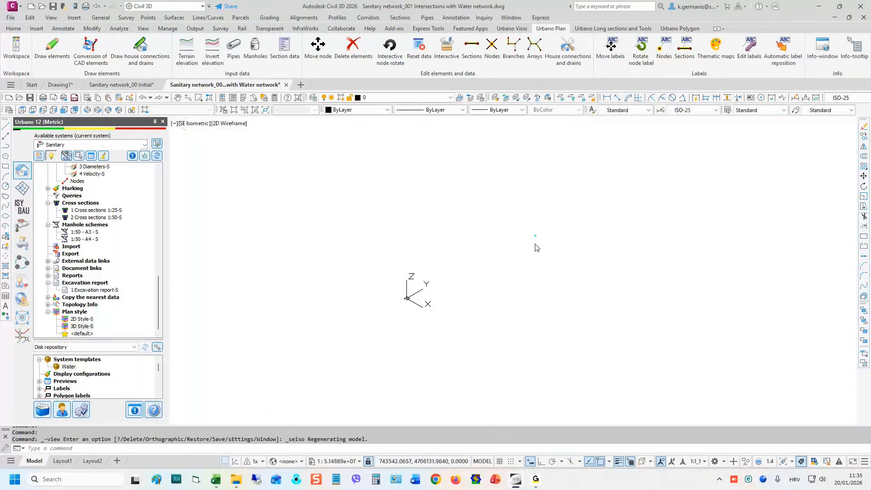
pyautogui.press('Escape')
pyautogui.press('Escape')
pyautogui.press('Escape')
pyautogui.scroll(3, 547, 234)
pyautogui.scroll(4, 498, 234)
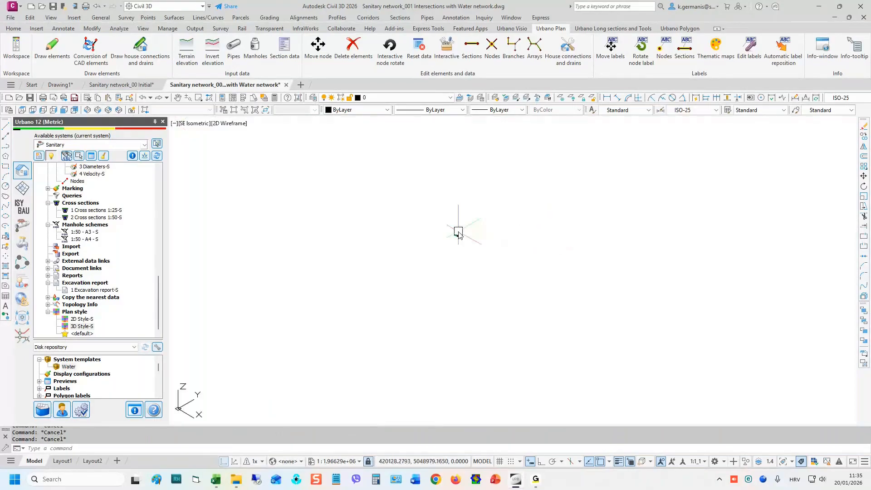
pyautogui.scroll(8, 458, 232)
pyautogui.scroll(4, 499, 264)
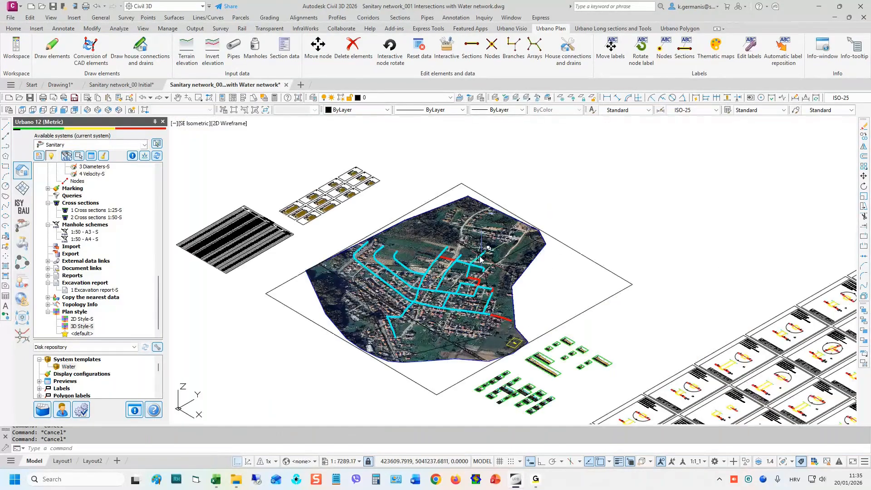
# - Turn off the GM Raster layer and inspect the 3D nodes and pipes of both systems
pyautogui.click(381, 97)
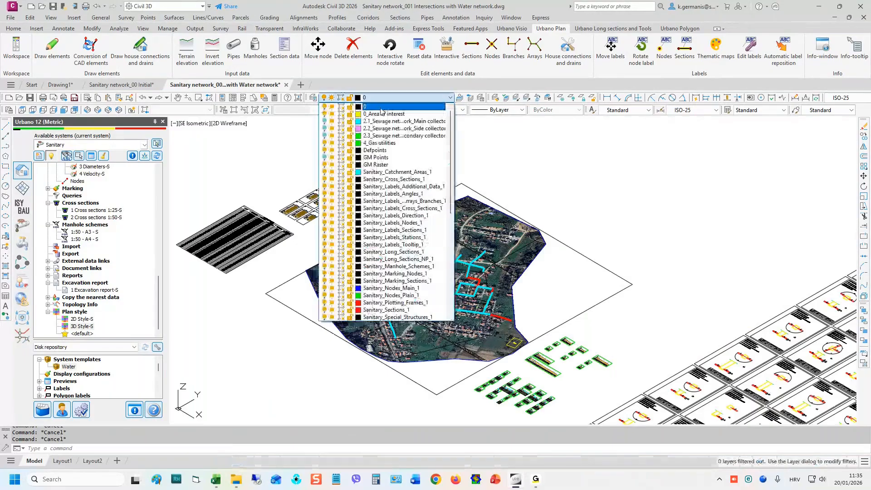
pyautogui.click(324, 165)
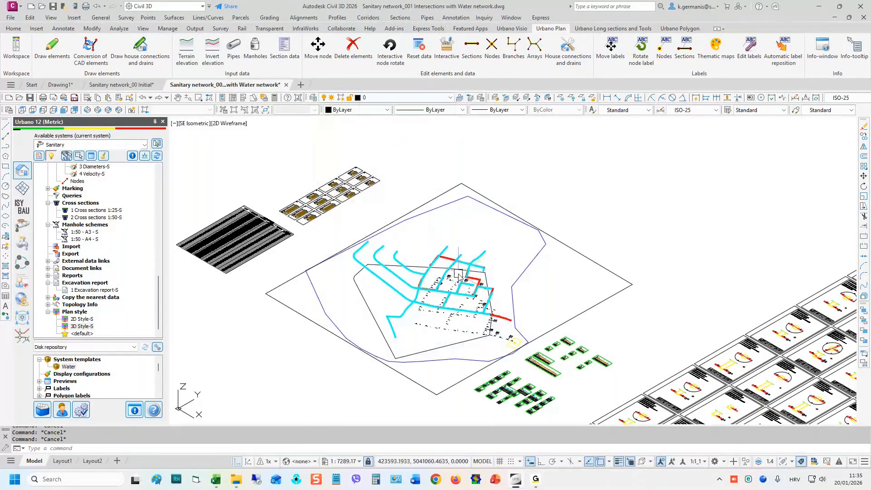
pyautogui.scroll(12, 458, 274)
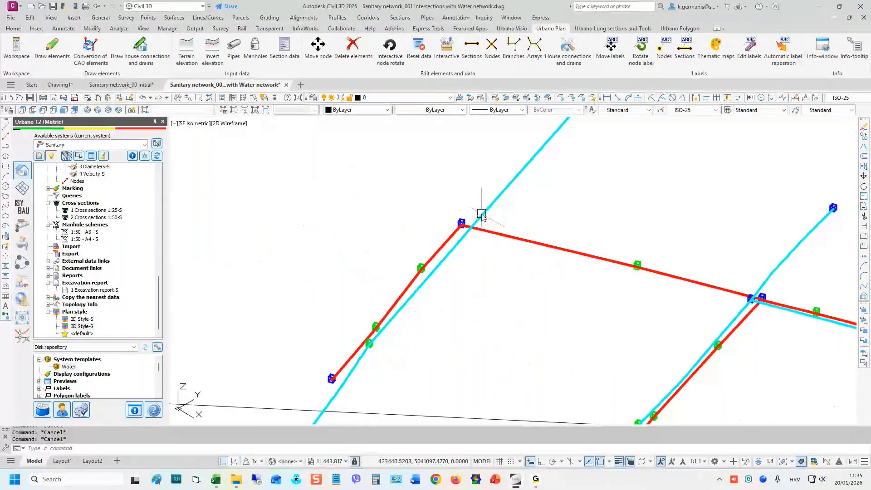
pyautogui.scroll(3, 481, 216)
pyautogui.scroll(-5, 574, 275)
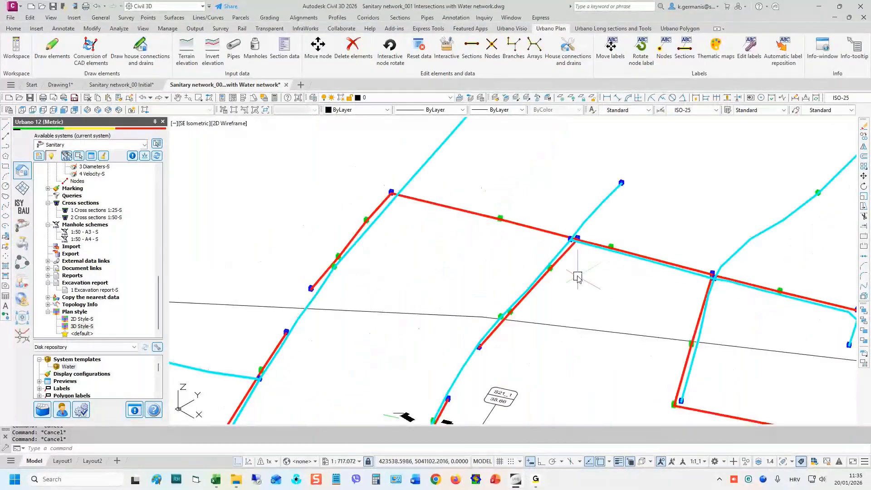
# - Select the adjacent sanitary and water nodes with their pipes at one junction and examine them from another angle in Object Viewer
pyautogui.scroll(8, 577, 278)
pyautogui.scroll(2, 531, 271)
pyautogui.click(547, 306)
pyautogui.click(404, 202)
pyautogui.rightClick(427, 208)
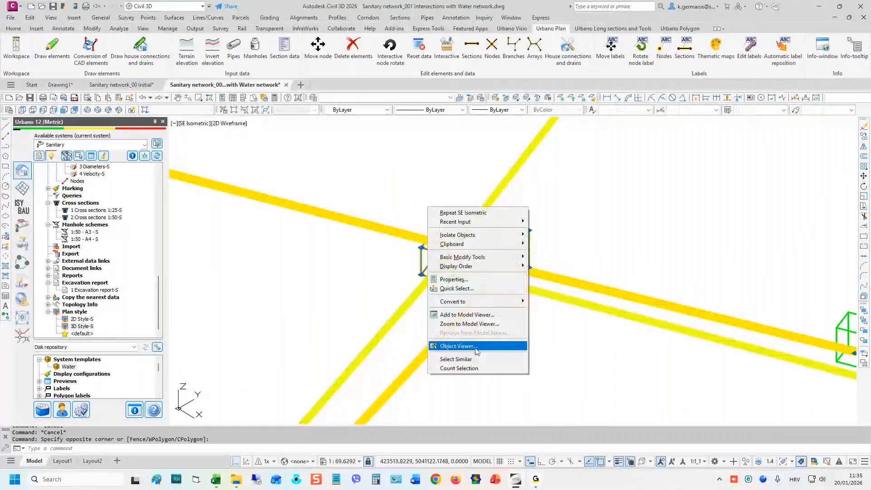
pyautogui.click(475, 351)
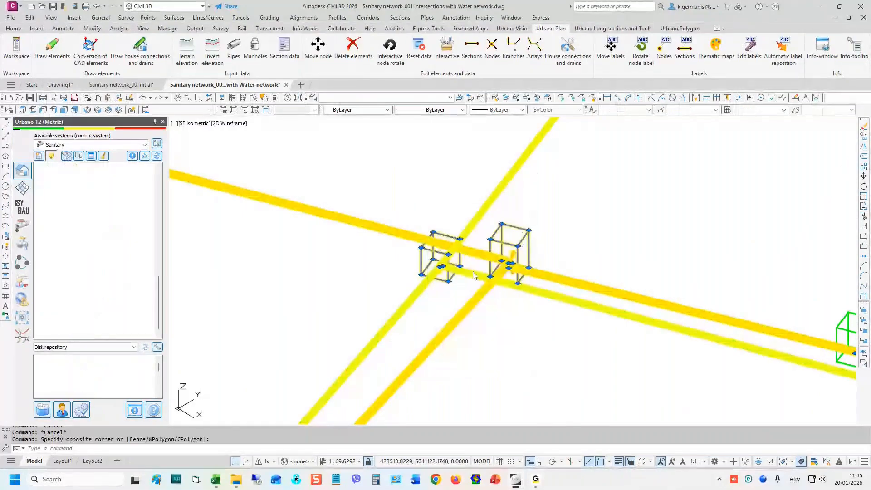
pyautogui.scroll(3, 461, 250)
pyautogui.moveTo(488, 232); pyautogui.dragTo(467, 245)
pyautogui.rightClick(467, 245)
pyautogui.click(501, 251)
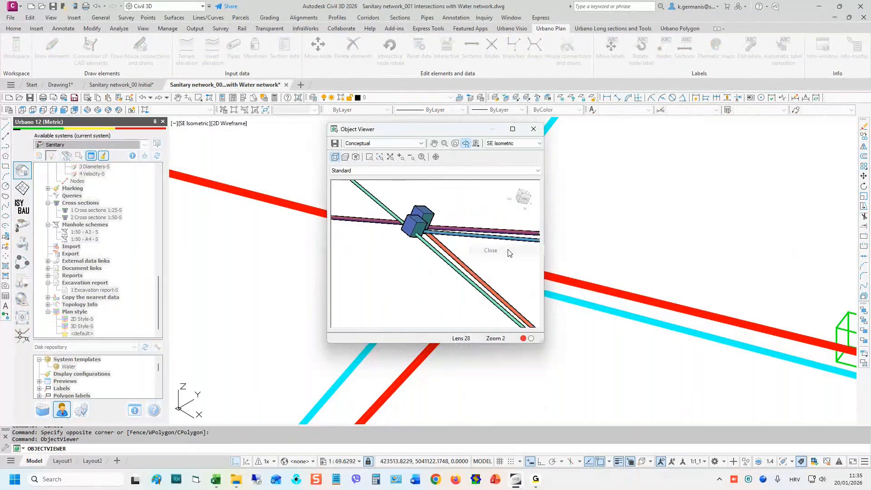
# - Leave the Object Viewer and return the drawing to the Top view
pyautogui.press('Escape')
pyautogui.press('Escape')
pyautogui.press('Escape')
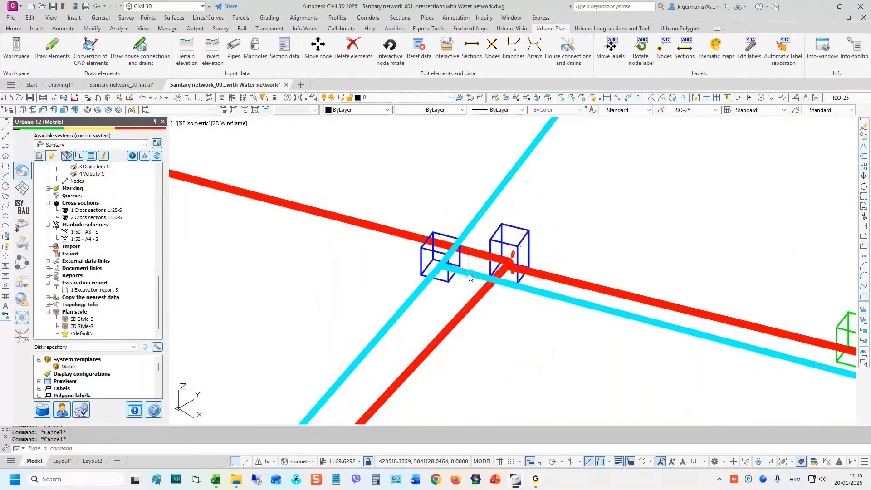
pyautogui.click(22, 110)
pyautogui.press('Escape')
pyautogui.press('Escape')
pyautogui.scroll(-4, 439, 278)
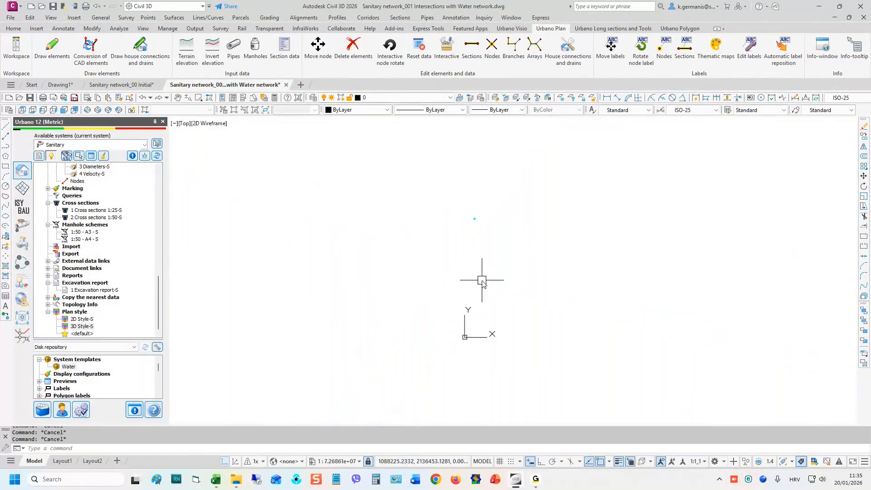
# - Zoom the plan to all nodes listed in the 1 Node Geometry-S table, and clear their marking in the drawing
pyautogui.click(91, 155)
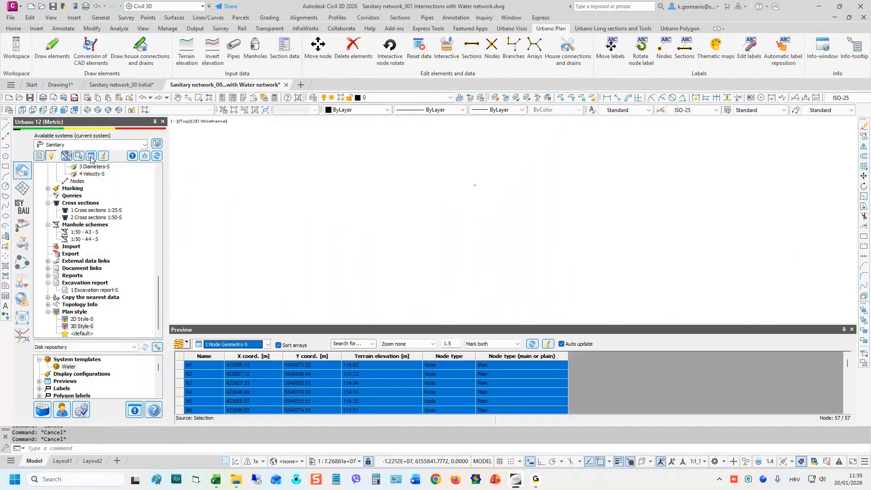
pyautogui.rightClick(230, 378)
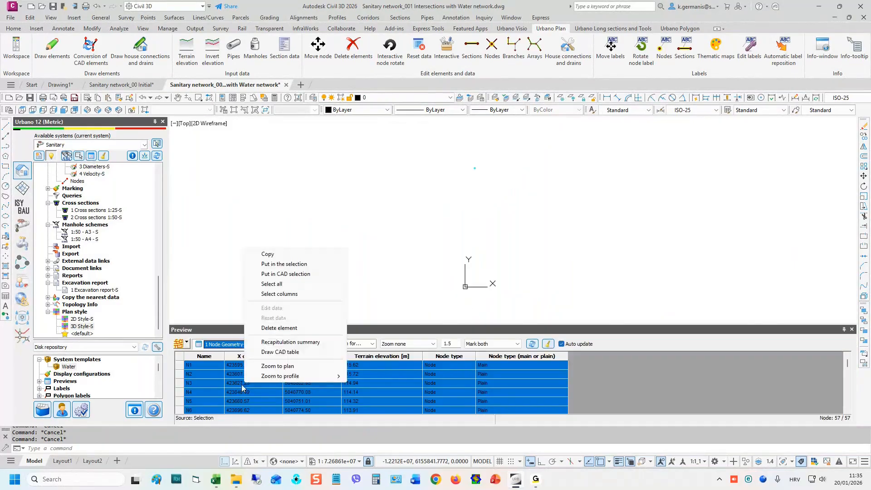
pyautogui.click(294, 366)
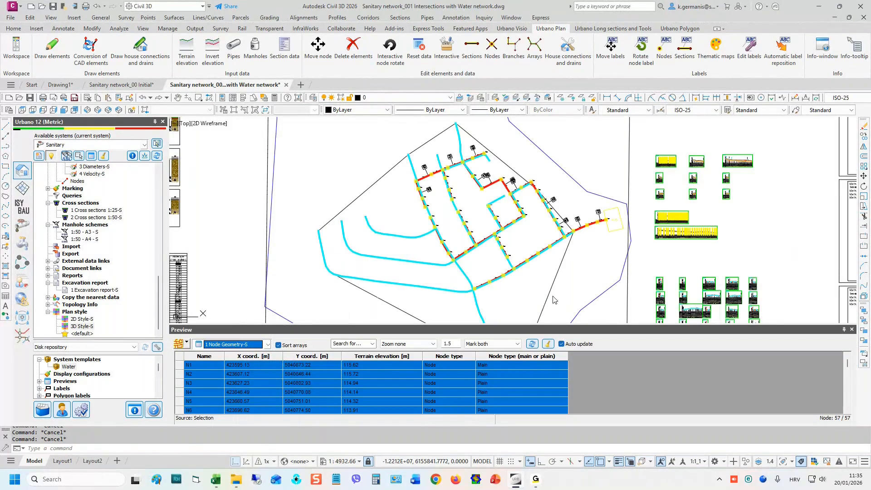
pyautogui.click(526, 292)
pyautogui.click(526, 292)
pyautogui.press('Escape')
pyautogui.click(547, 344)
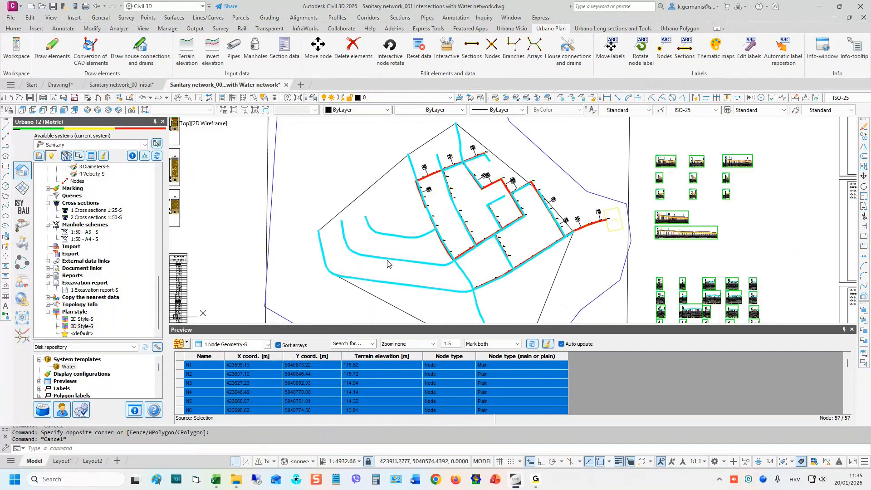
pyautogui.scroll(-2, 387, 258)
pyautogui.press('Escape')
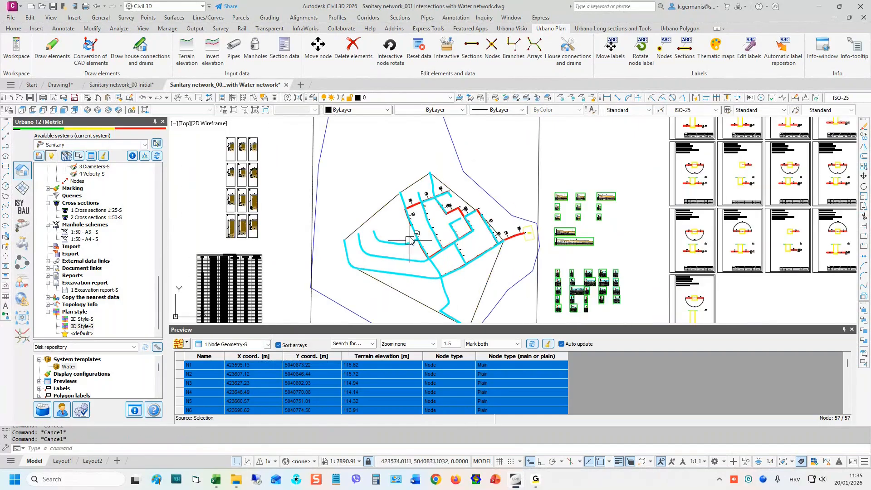
pyautogui.scroll(-4, 399, 236)
pyautogui.moveTo(394, 231)
pyautogui.mouseDown(button='middle')
pyautogui.moveTo(422, 250)
pyautogui.moveTo(410, 248)
pyautogui.mouseUp(button='middle')
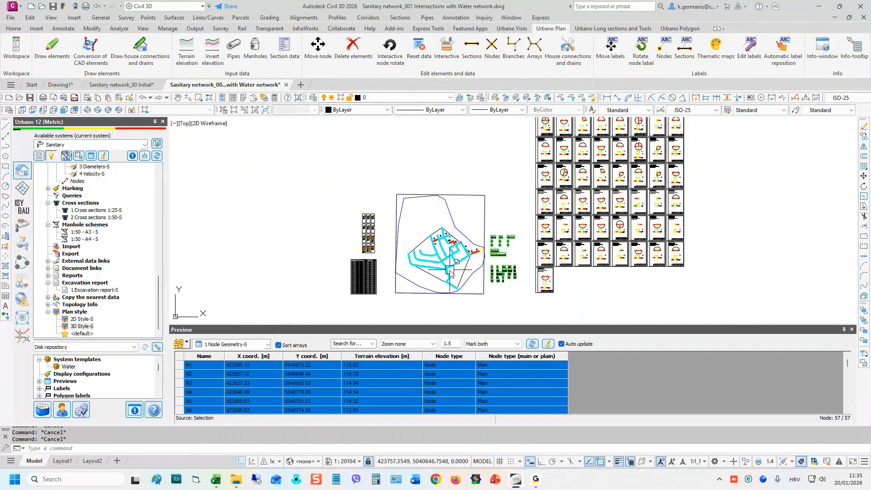
pyautogui.scroll(4, 434, 274)
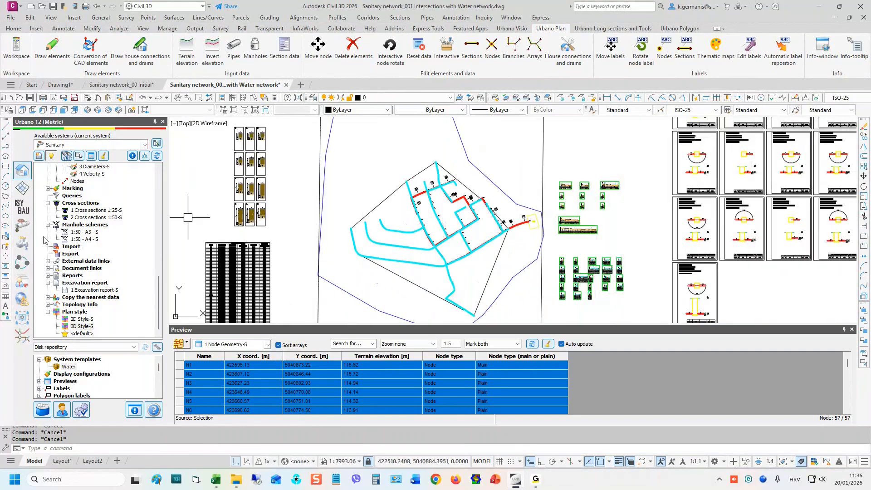
# - Open the export data configurations and show the full data list of the Geometry data configuration
pyautogui.click(24, 269)
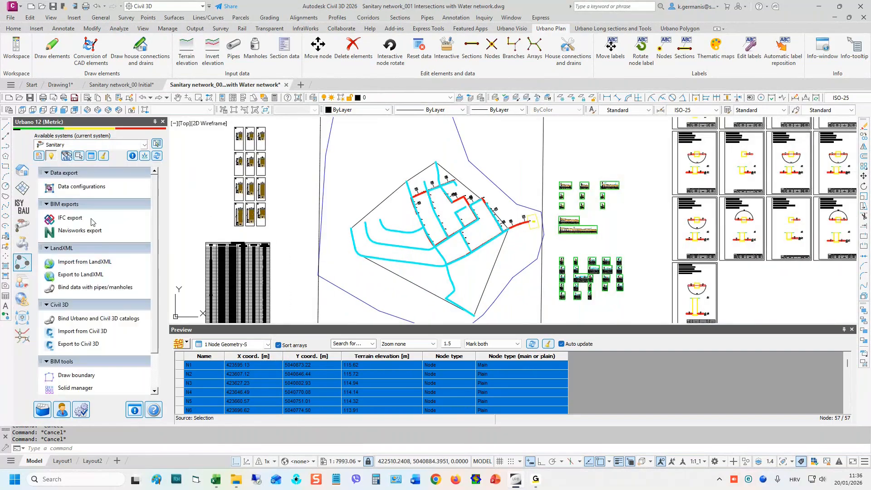
pyautogui.click(85, 193)
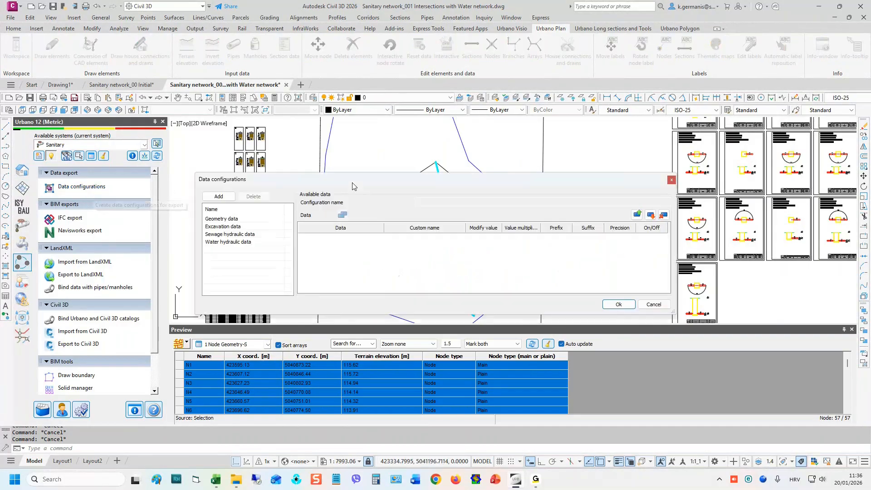
pyautogui.click(240, 220)
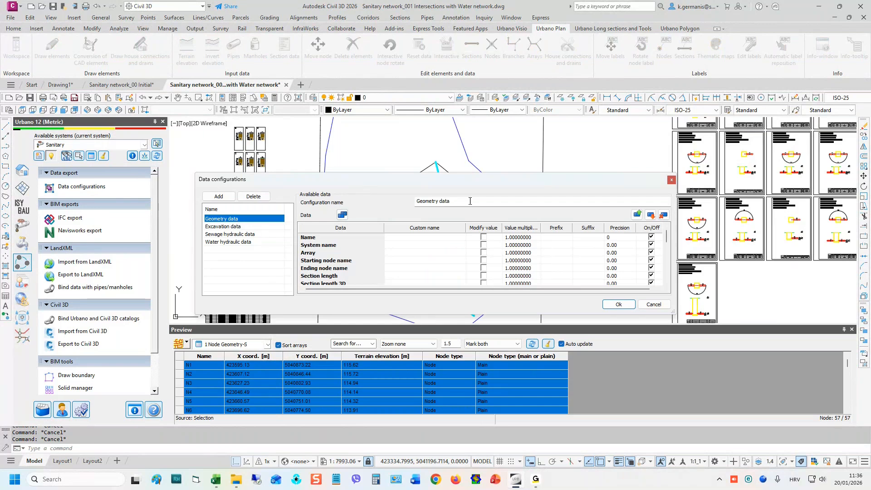
pyautogui.moveTo(416, 315); pyautogui.dragTo(415, 419)
pyautogui.moveTo(417, 184); pyautogui.dragTo(398, 183)
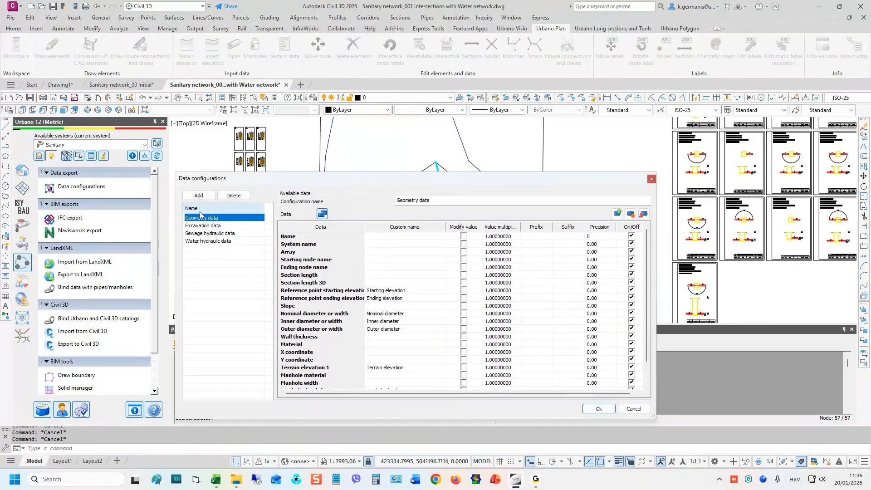
# - Add a data configuration containing Node type, Array, Starting node name and Ending node name
pyautogui.click(198, 195)
pyautogui.click(323, 214)
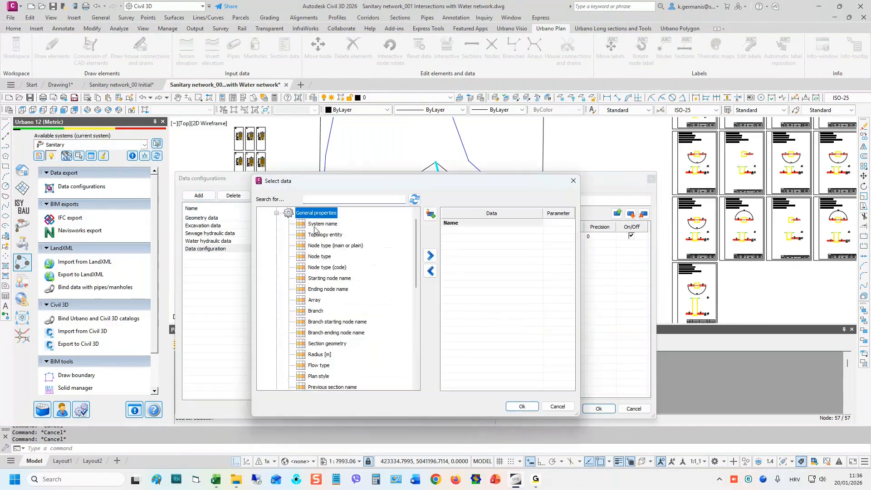
pyautogui.doubleClick(322, 257)
pyautogui.doubleClick(315, 289)
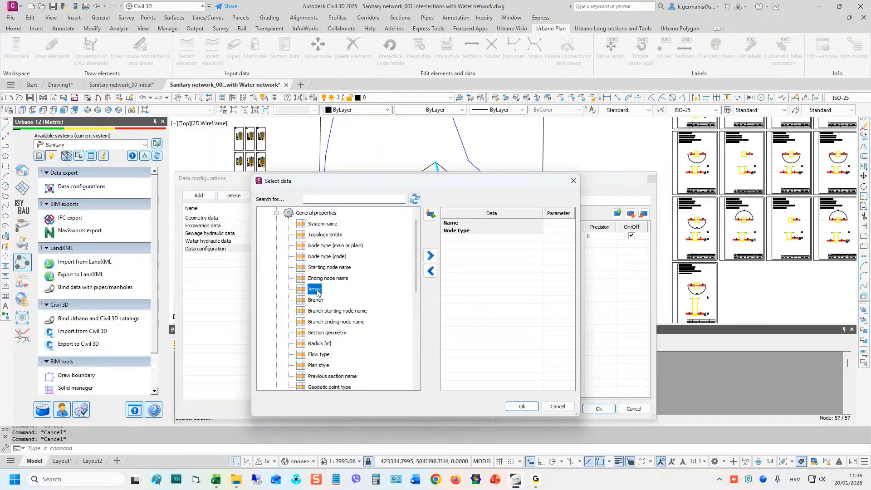
pyautogui.scroll(3, 356, 257)
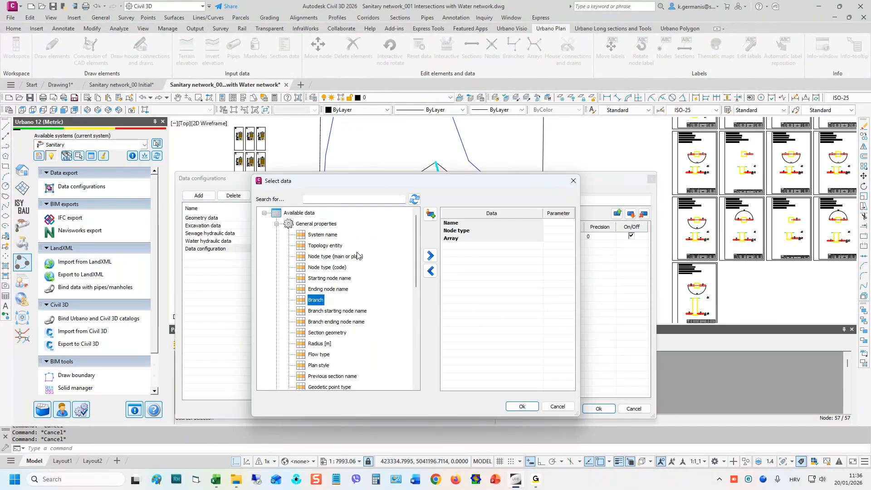
pyautogui.doubleClick(340, 280)
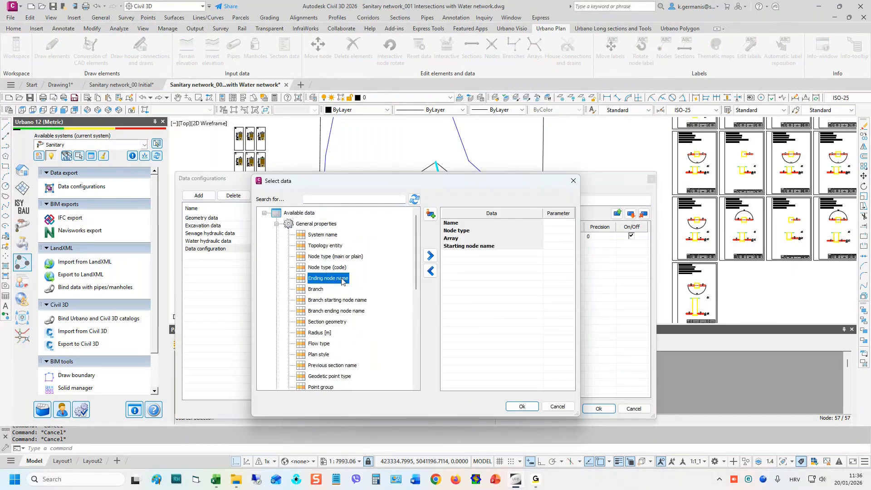
pyautogui.doubleClick(340, 280)
pyautogui.click(517, 408)
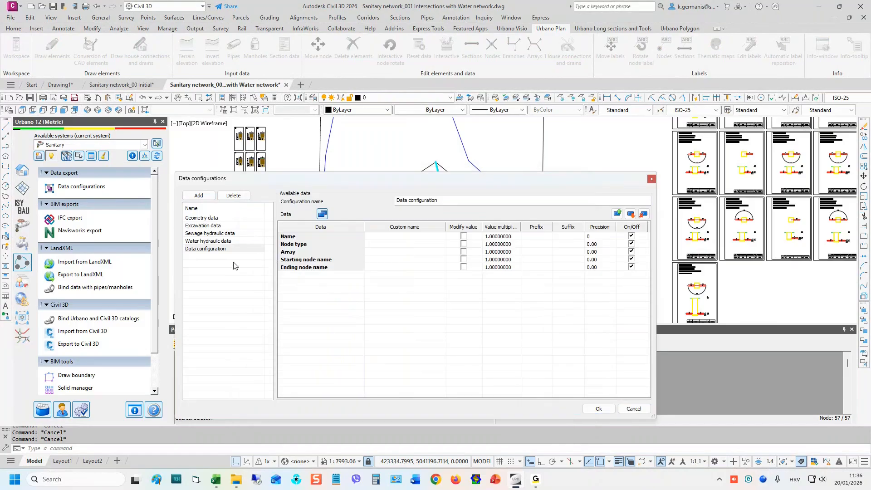
# - Rename the Geometry data configuration as 01U Geometry data
pyautogui.click(225, 250)
pyautogui.click(202, 218)
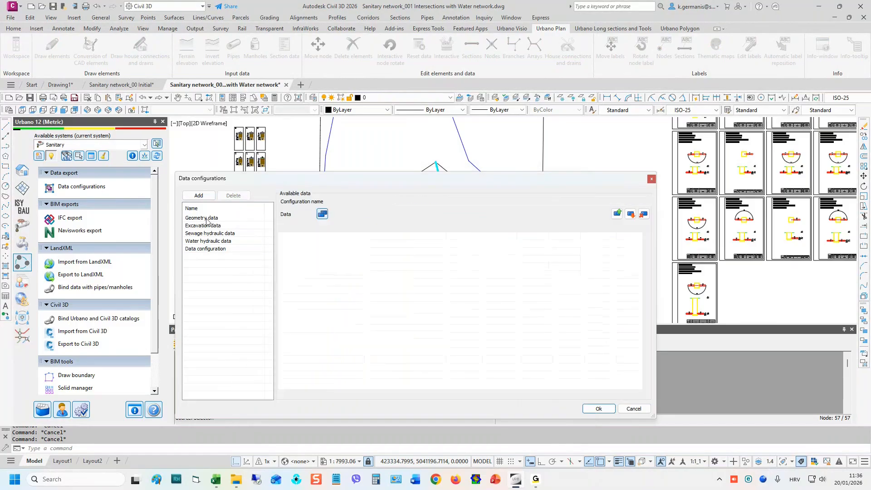
pyautogui.click(398, 200)
pyautogui.write('01U Geometry data')
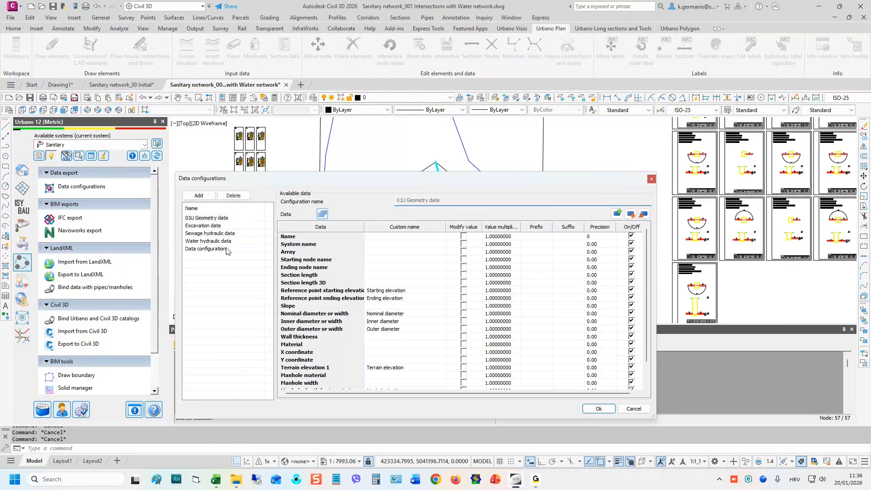
# - Rename the Excavation data configuration as 02U Excavation data
pyautogui.click(224, 226)
pyautogui.click(396, 201)
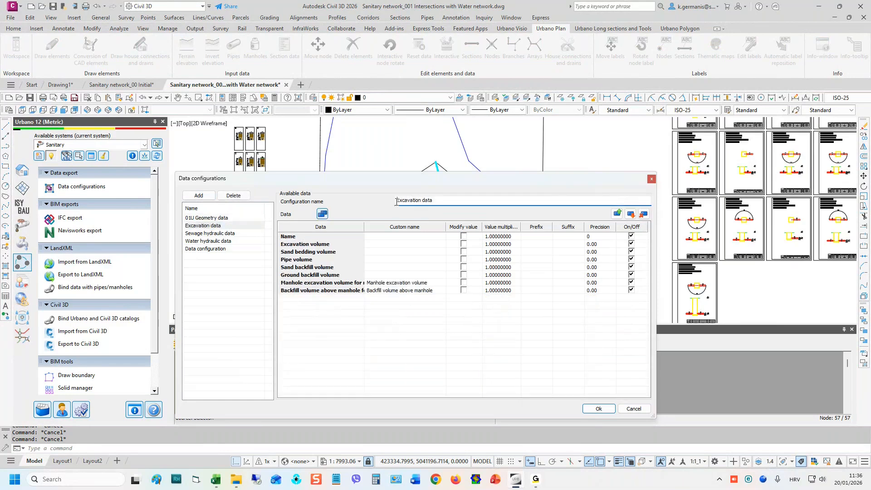
pyautogui.write('02')
pyautogui.press('BackSpace')
pyautogui.write('U')
pyautogui.click(255, 296)
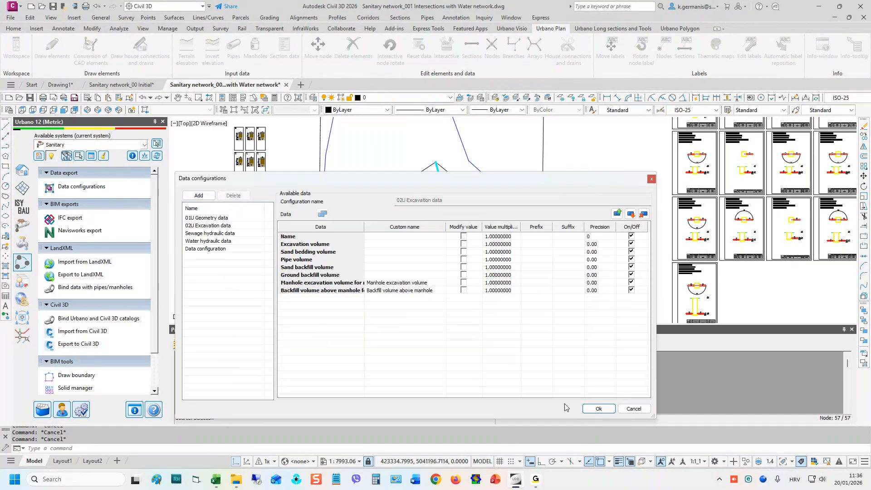
# - Review the Sewage and Water hydraulic data configurations, accept the configuration changes and close the node preview table
pyautogui.click(211, 233)
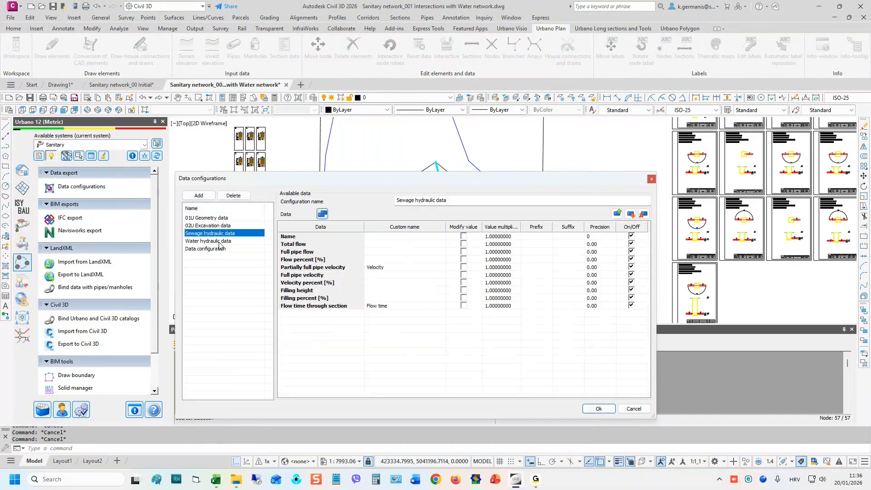
pyautogui.click(214, 241)
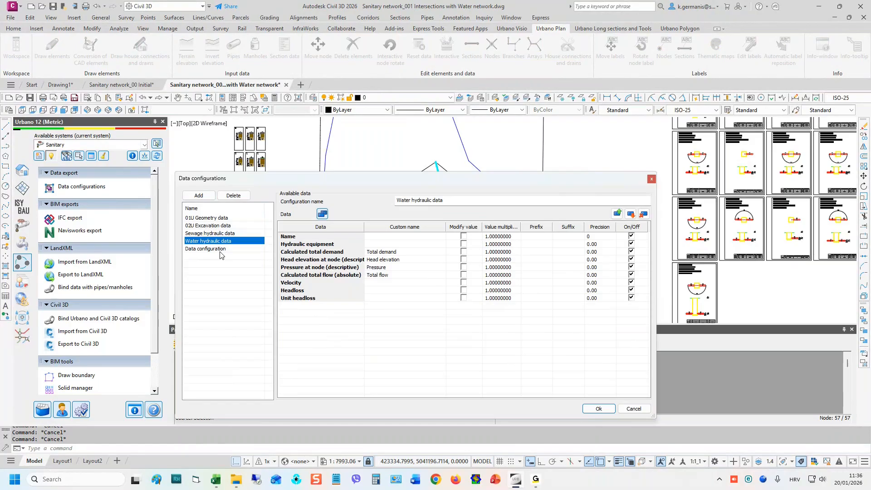
pyautogui.click(603, 408)
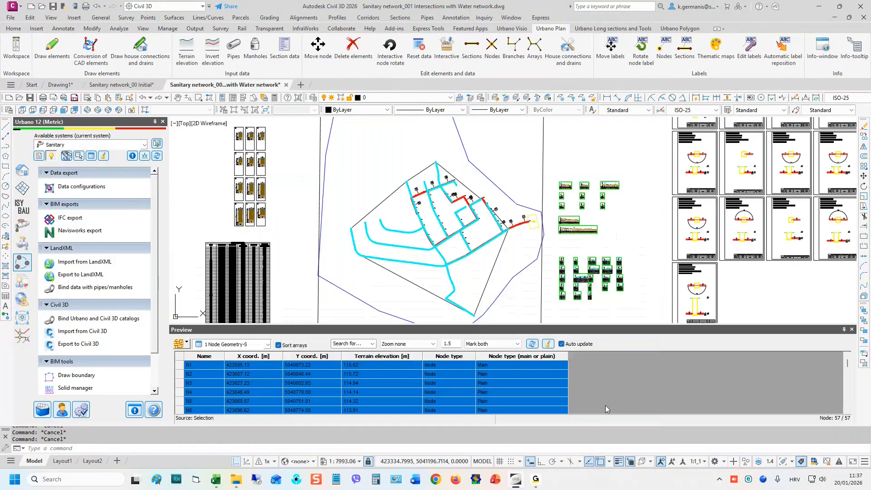
pyautogui.click(851, 329)
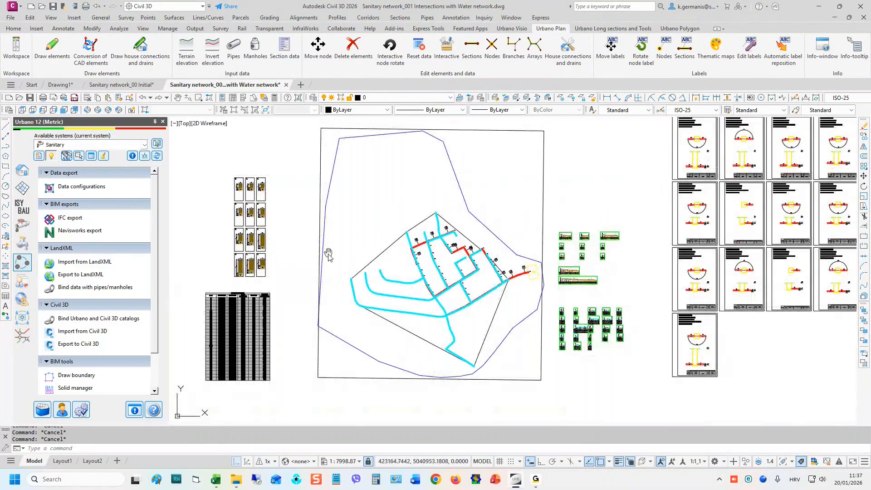
# - Set up an IFC export that includes all Sanitary and Water pipes and manholes and the Google DTM surface
pyautogui.moveTo(328, 255); pyautogui.dragTo(361, 259, button='middle')
pyautogui.click(79, 222)
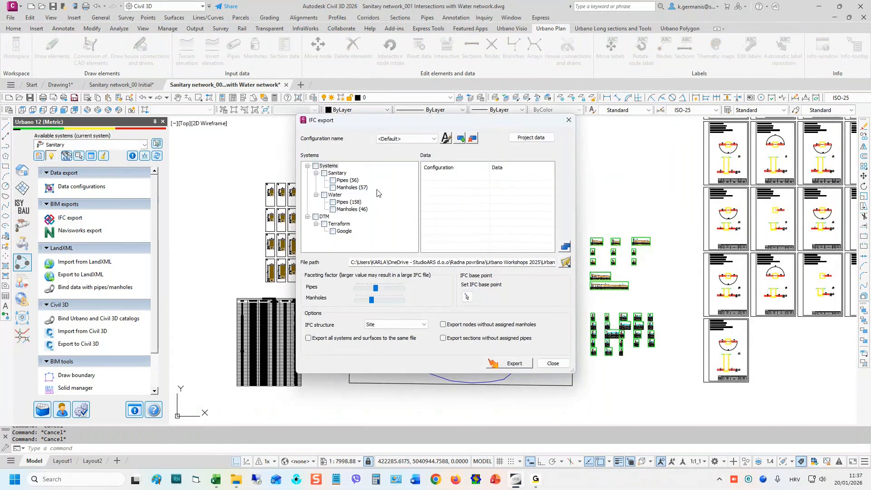
pyautogui.click(316, 166)
pyautogui.click(315, 217)
# - Assign the 01U Geometry data configuration to the IFC export
pyautogui.click(565, 246)
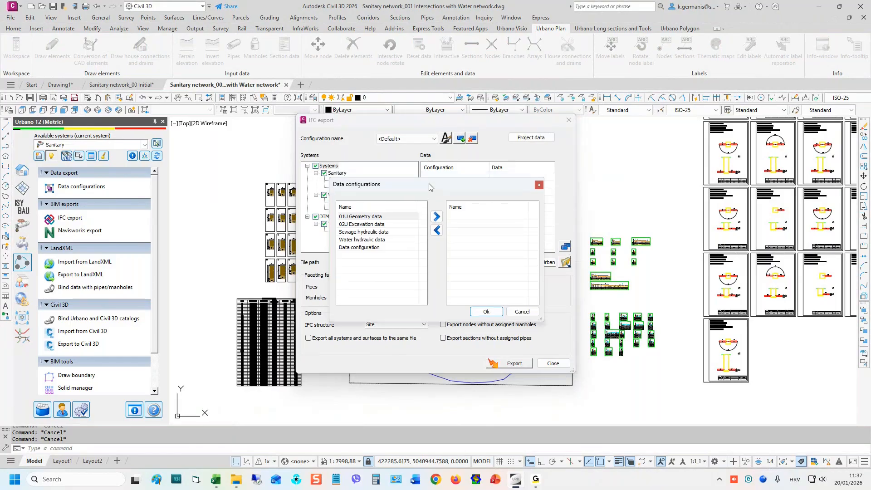
pyautogui.moveTo(429, 183); pyautogui.dragTo(430, 236)
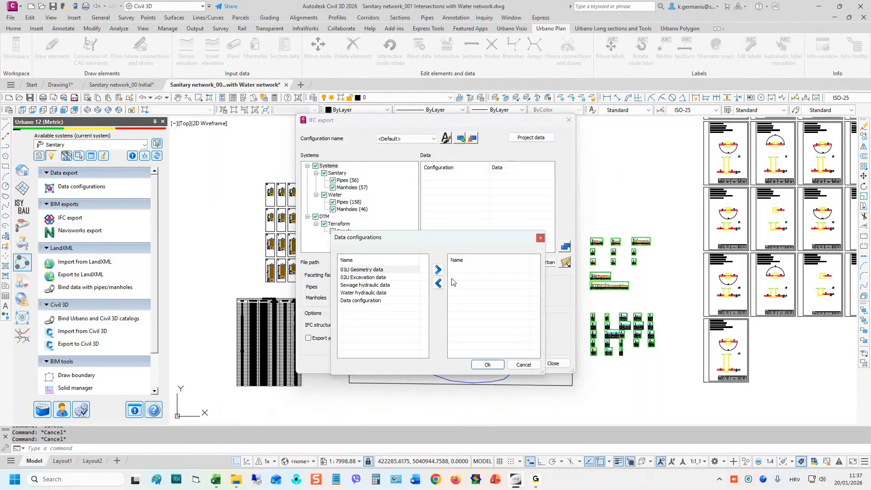
pyautogui.doubleClick(371, 270)
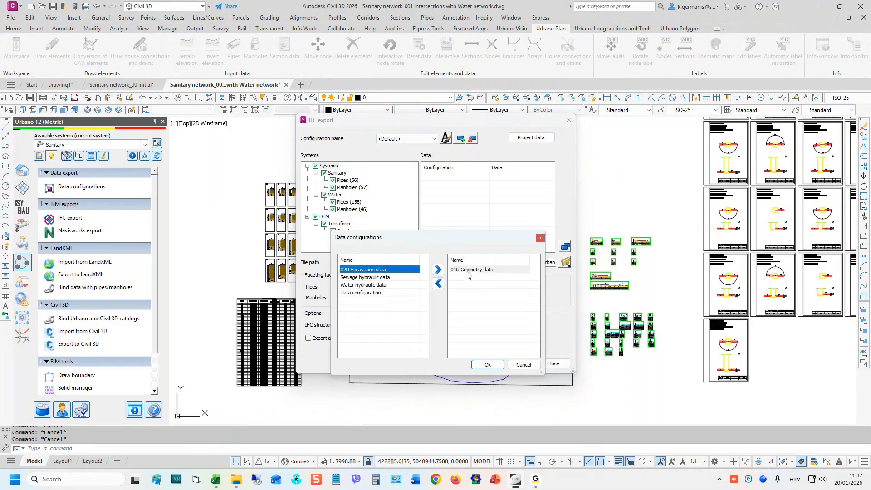
pyautogui.click(487, 364)
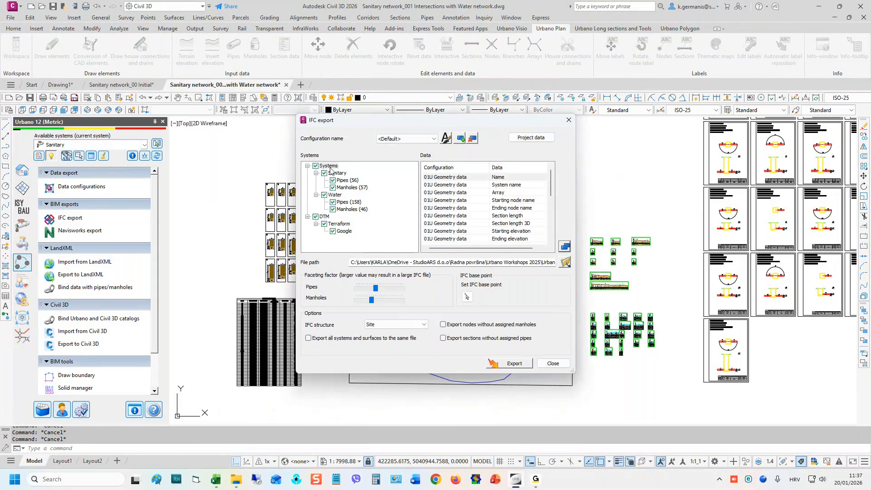
# - Add the 02U Excavation data configuration to the Sanitary system's IFC export data
pyautogui.click(341, 174)
pyautogui.click(565, 247)
pyautogui.click(367, 218)
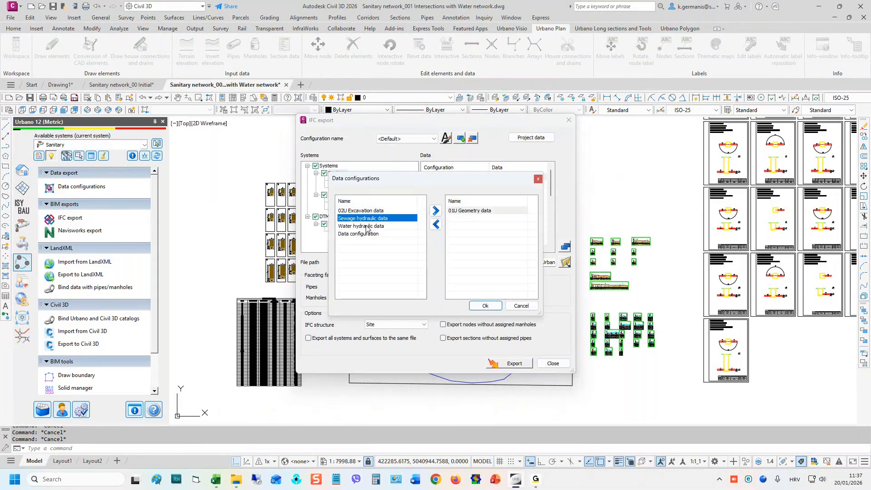
pyautogui.click(363, 211)
pyautogui.click(435, 210)
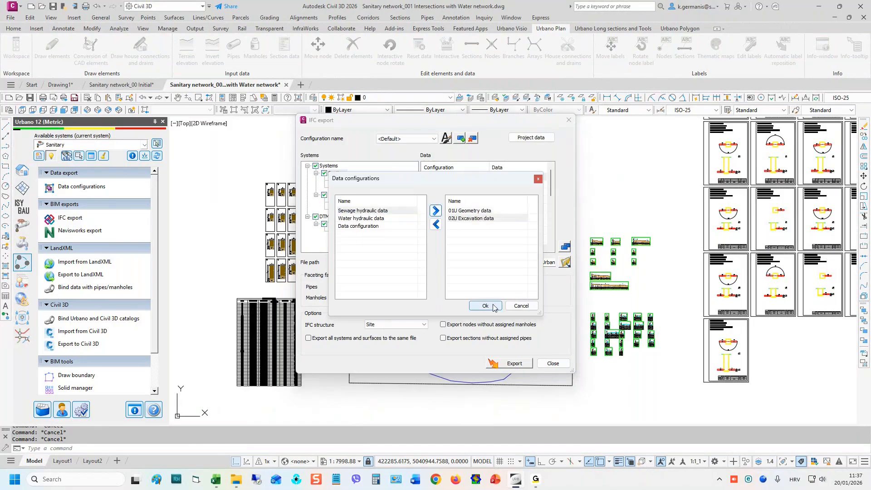
pyautogui.click(493, 305)
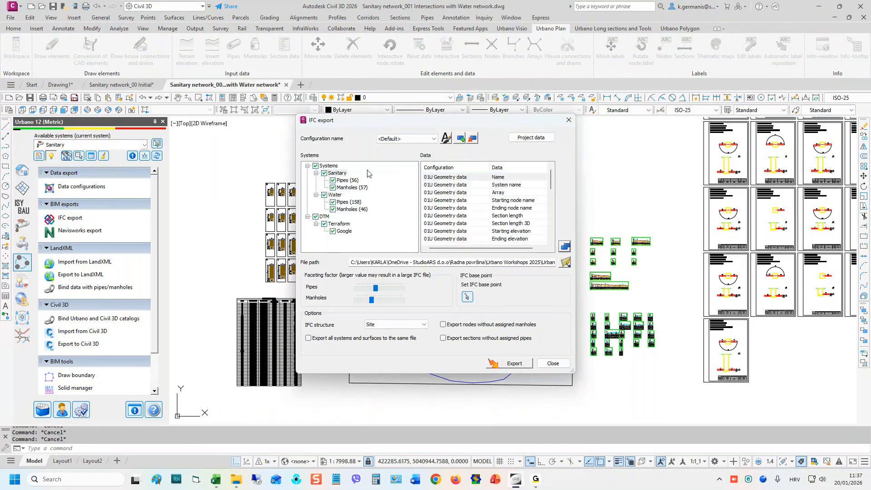
# - Review the Water system's export data, and enable single-file export plus nodes without assigned manholes and sections without assigned pipes
pyautogui.click(336, 196)
pyautogui.scroll(-5, 540, 200)
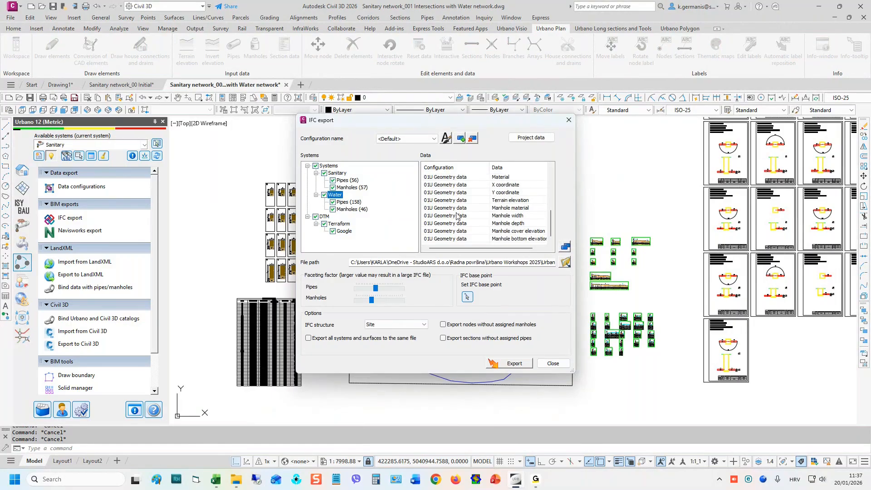
pyautogui.click(317, 339)
pyautogui.click(446, 326)
pyautogui.click(444, 338)
pyautogui.moveTo(550, 223); pyautogui.dragTo(556, 168)
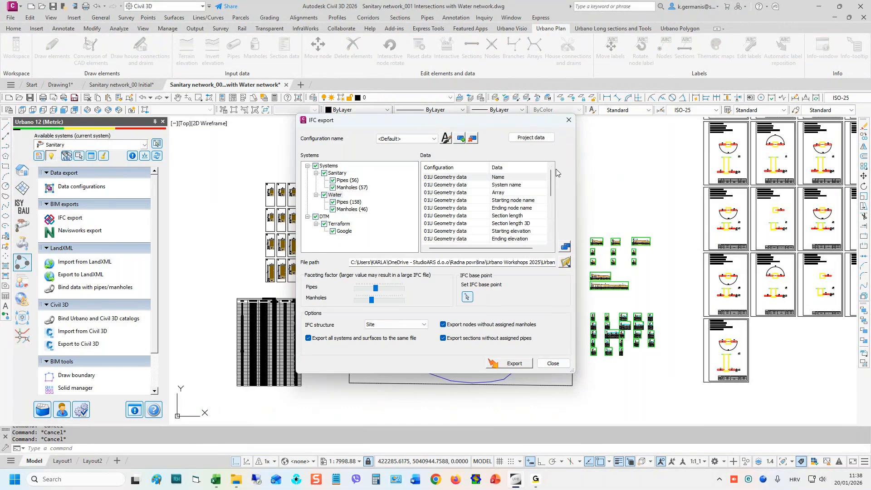
# - Set the IFC base point at the lower-left corner of the rectangular boundary around the networks and run the IFC export
pyautogui.click(467, 297)
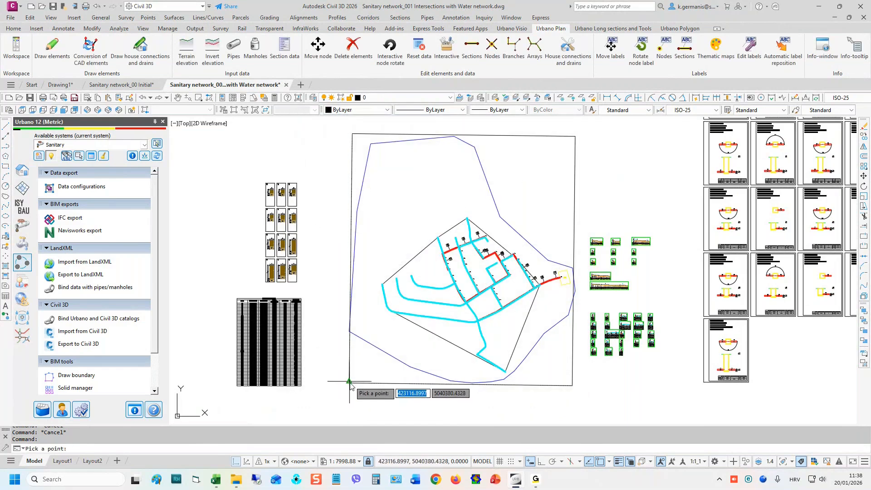
pyautogui.click(349, 382)
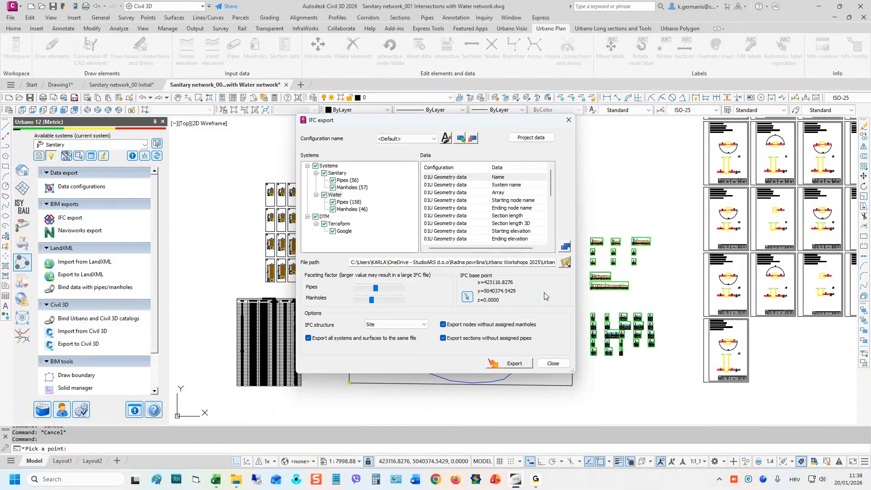
pyautogui.click(517, 365)
pyautogui.click(514, 364)
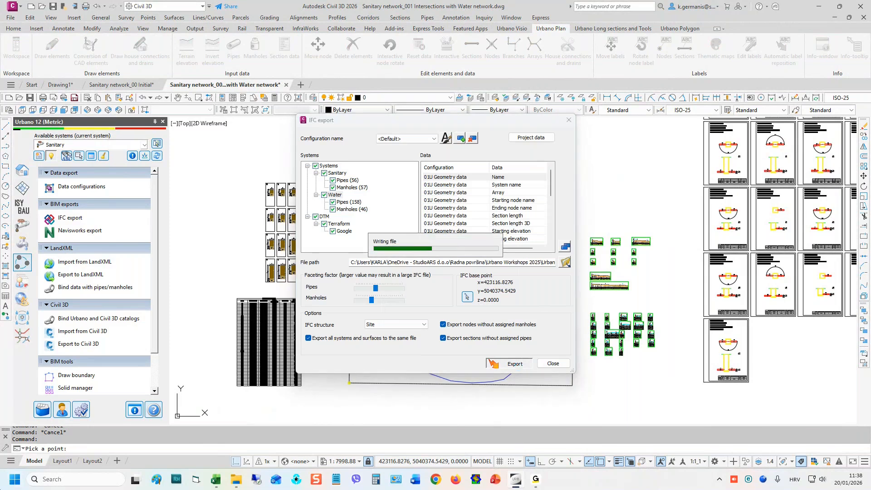
# - Switch to BIMvision by searching for the application and launching it
pyautogui.click(9, 484)
pyautogui.write('BIM VI')
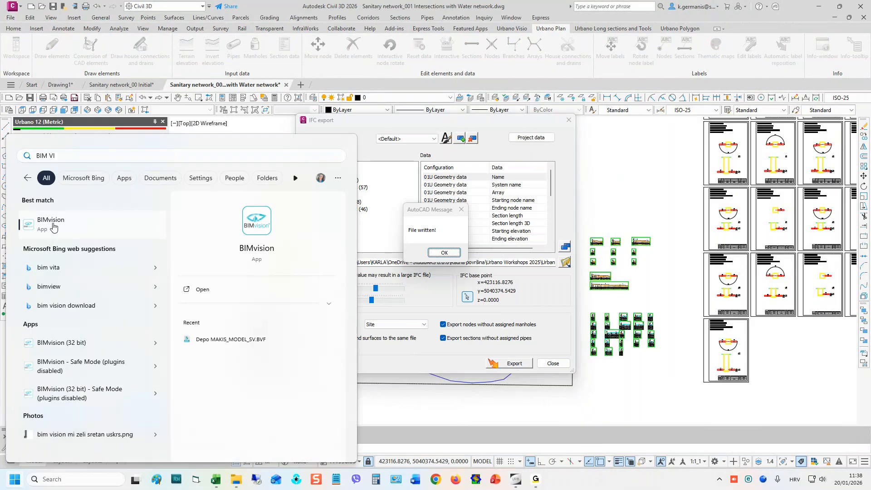
pyautogui.click(53, 226)
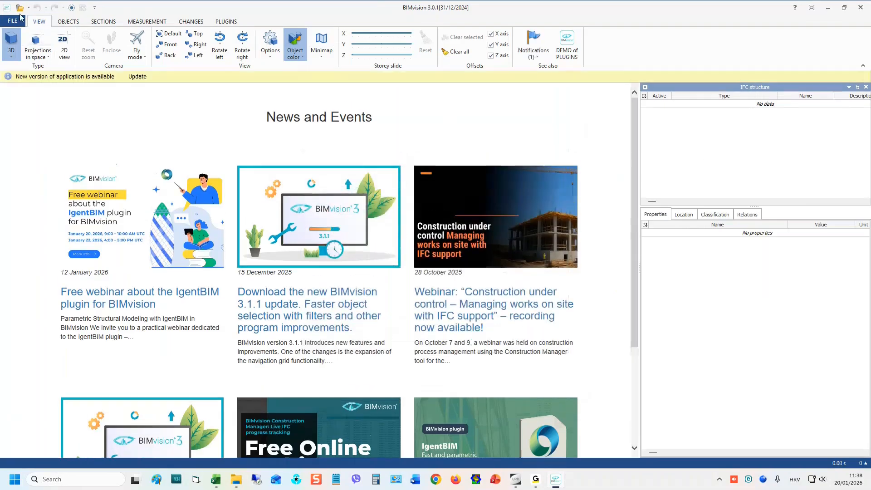
# - Open Sanitary network_001 Intersections with Water network.ifc from the Urbano Workshop 1 folder inside Urbano Workshops 2025 on the Desktop
pyautogui.hotkey('ctrl', 'o')
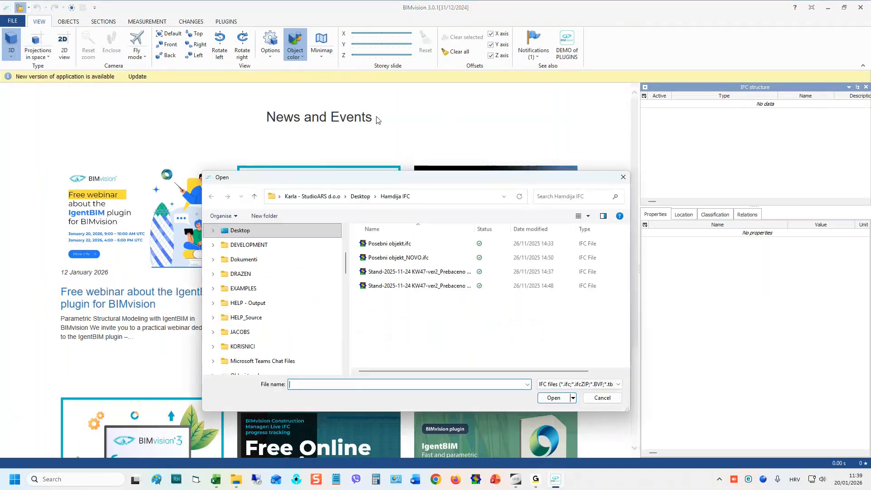
pyautogui.click(361, 196)
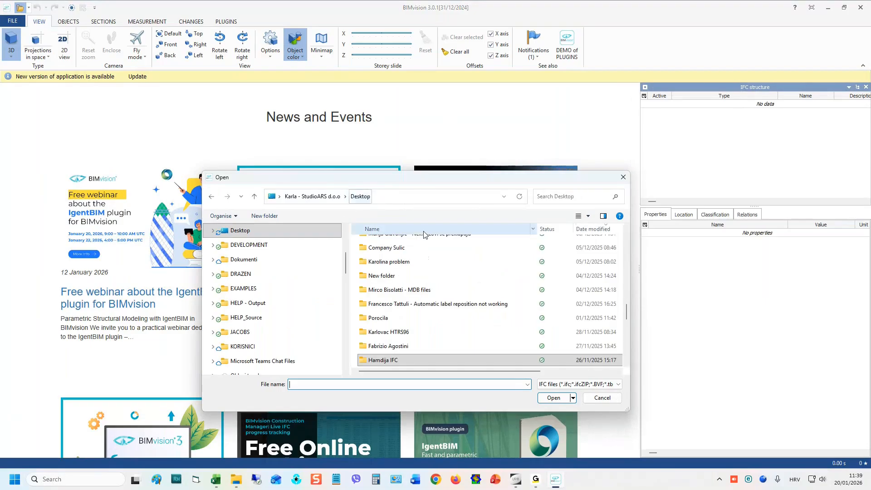
pyautogui.click(397, 276)
pyautogui.scroll(5, 397, 276)
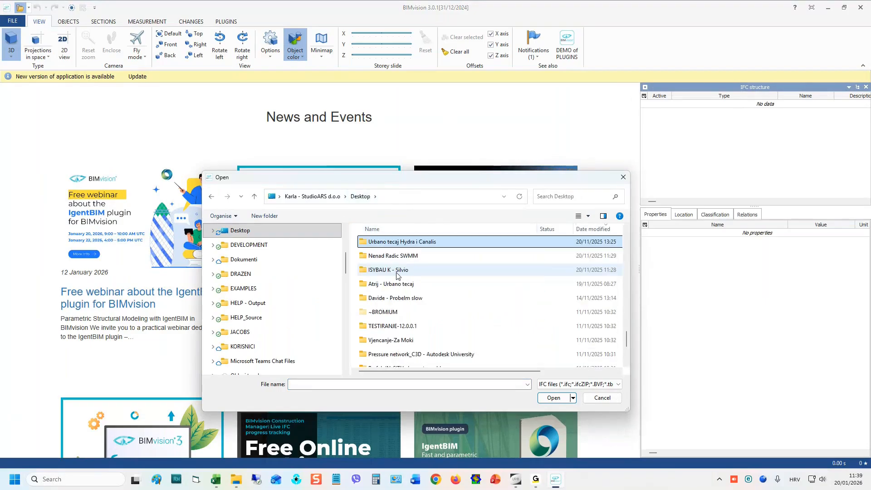
pyautogui.click(426, 242)
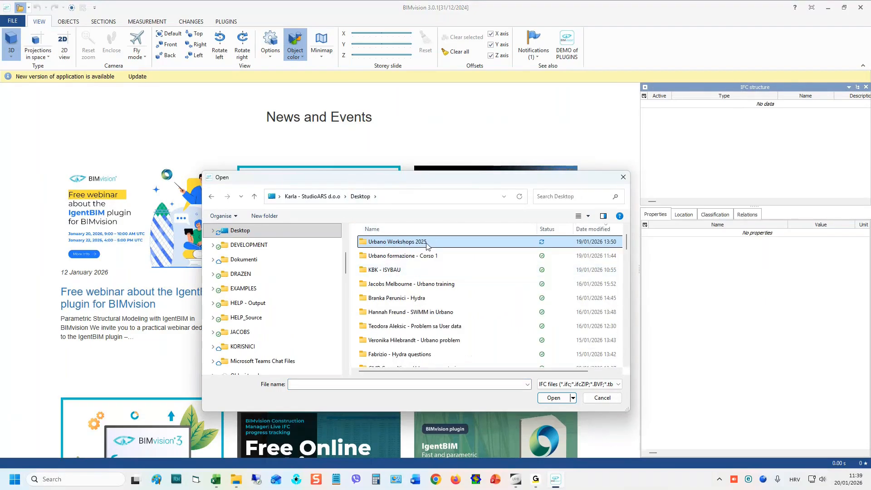
pyautogui.doubleClick(426, 242)
pyautogui.click(404, 247)
pyautogui.doubleClick(404, 247)
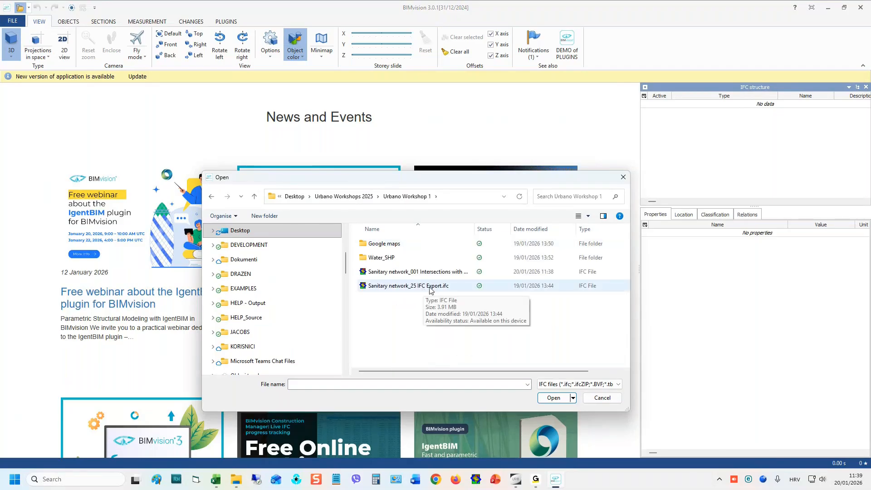
pyautogui.click(430, 286)
pyautogui.click(431, 272)
pyautogui.click(554, 398)
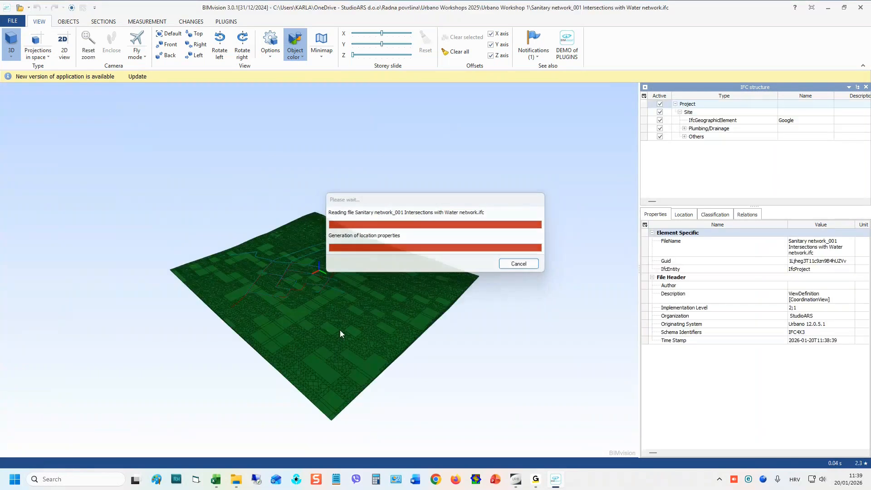
# - Hide the Google terrain surface in the model to expose the pipe networks underneath
pyautogui.scroll(3, 263, 253)
pyautogui.moveTo(262, 252); pyautogui.dragTo(400, 377)
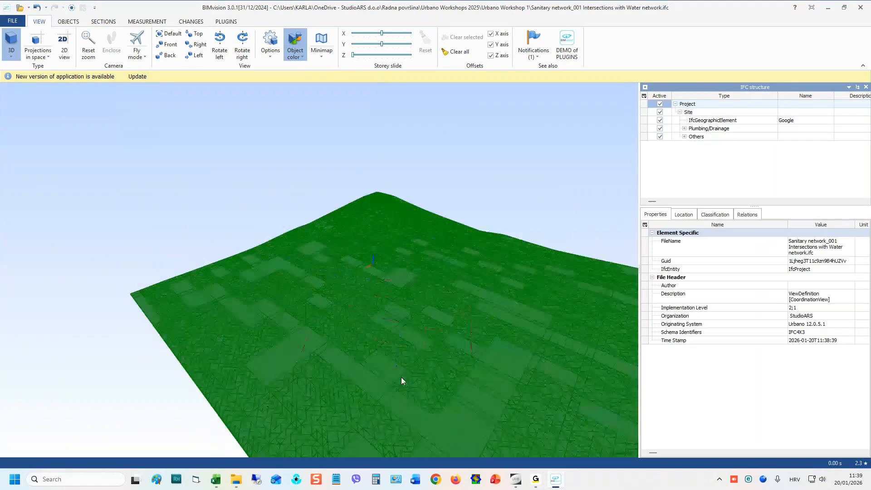
pyautogui.scroll(-3, 403, 385)
pyautogui.rightClick(423, 375)
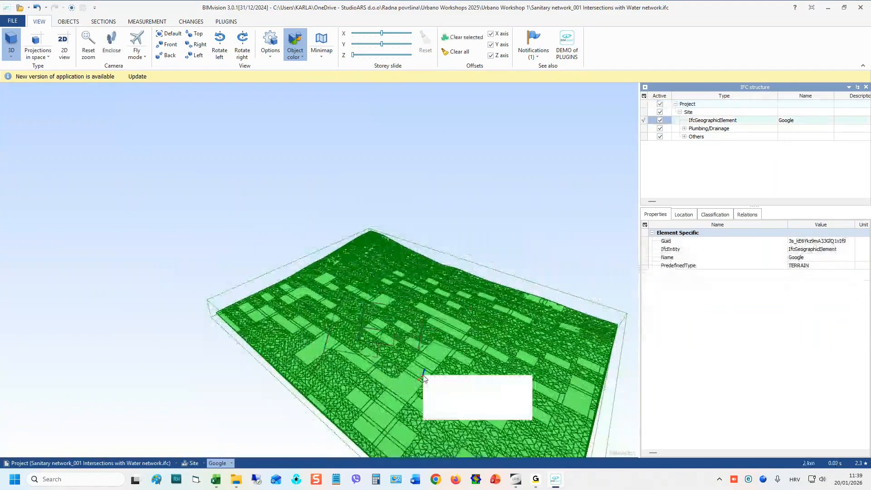
pyautogui.click(455, 382)
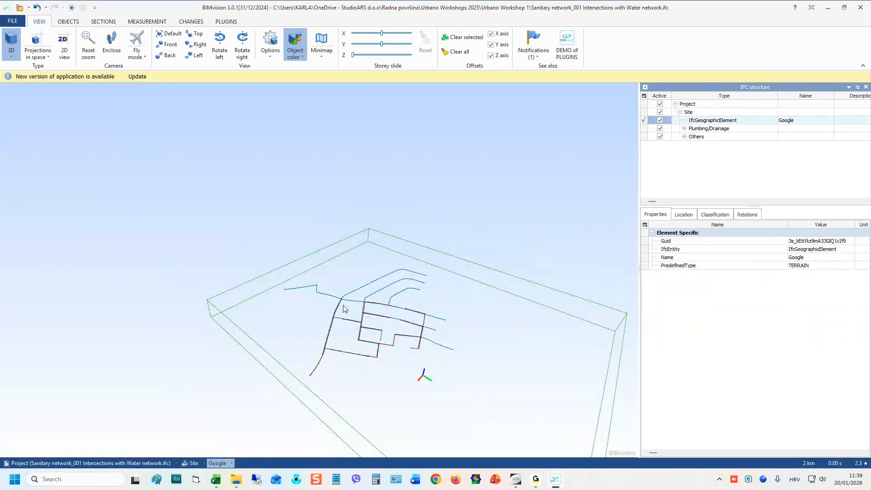
# - Examine the geometry and excavation data of sanitary manhole N12, including its bottom elevation, system name and coordinates
pyautogui.scroll(2, 346, 306)
pyautogui.click(304, 306)
pyautogui.scroll(5, 305, 306)
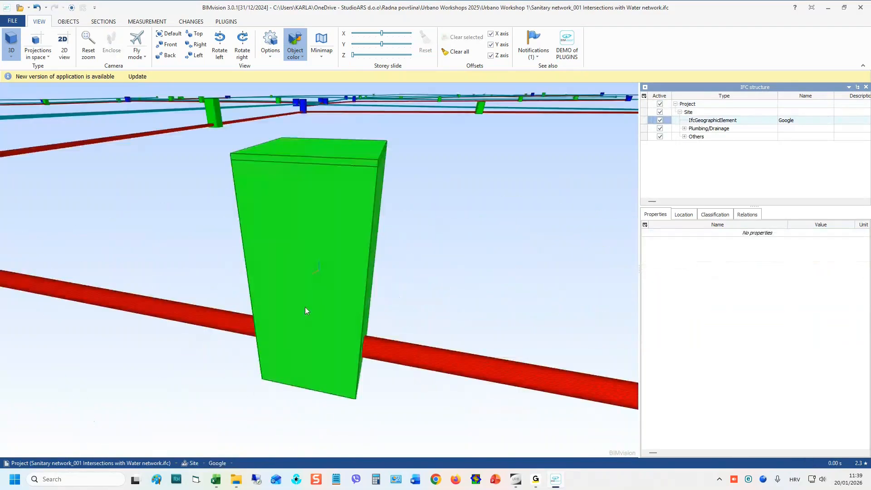
pyautogui.scroll(-5, 439, 265)
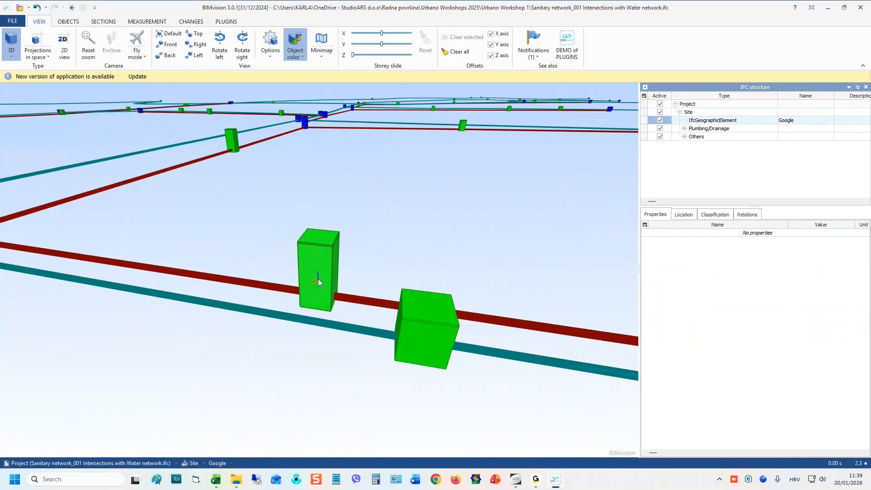
pyautogui.click(318, 281)
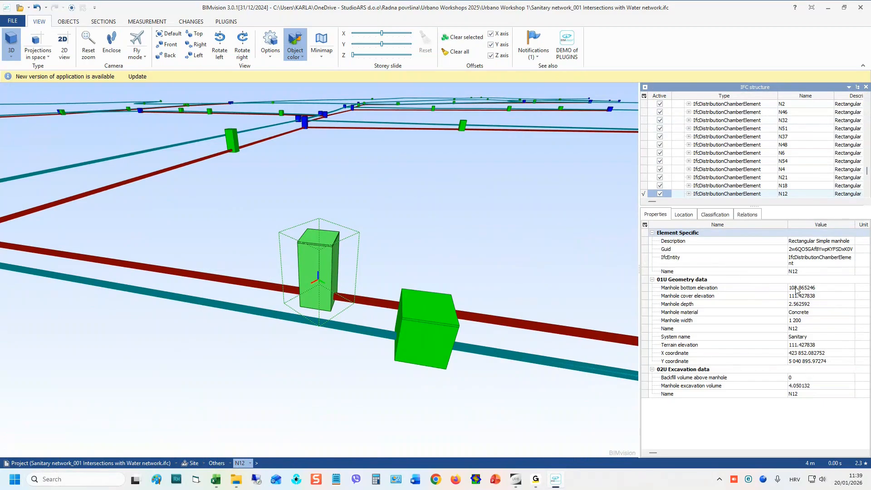
pyautogui.click(816, 288)
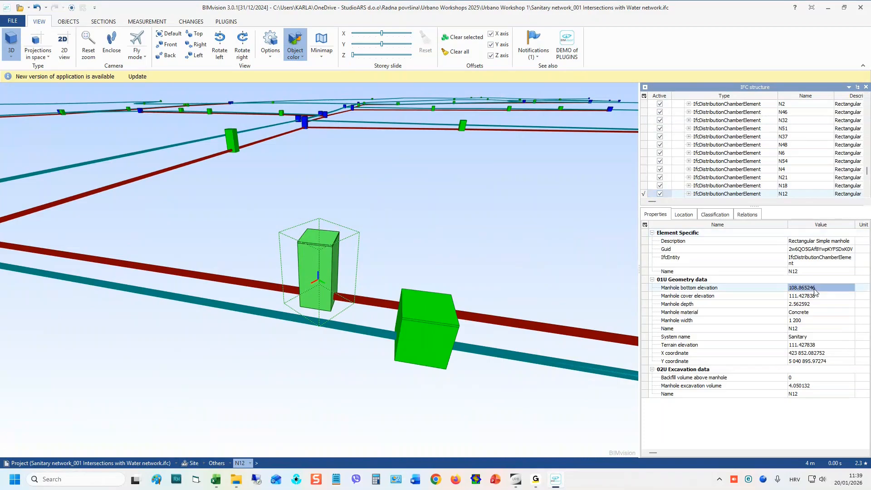
pyautogui.click(814, 336)
pyautogui.click(821, 345)
pyautogui.click(824, 352)
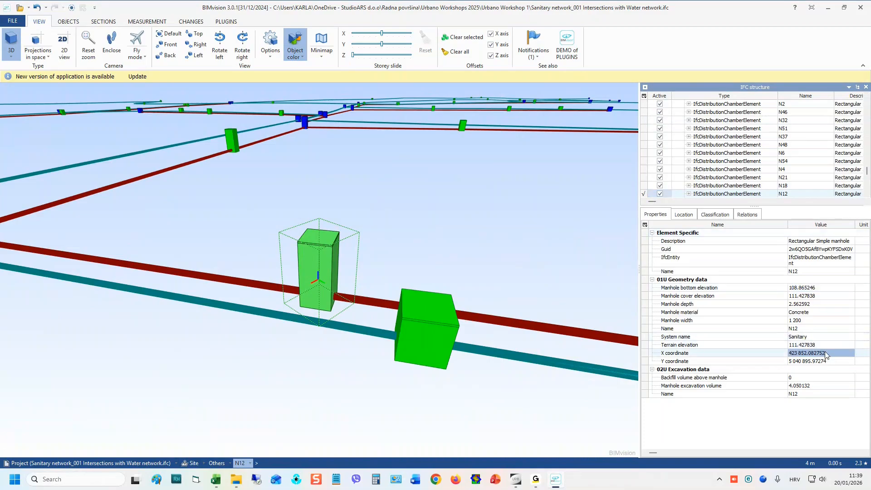
pyautogui.click(824, 359)
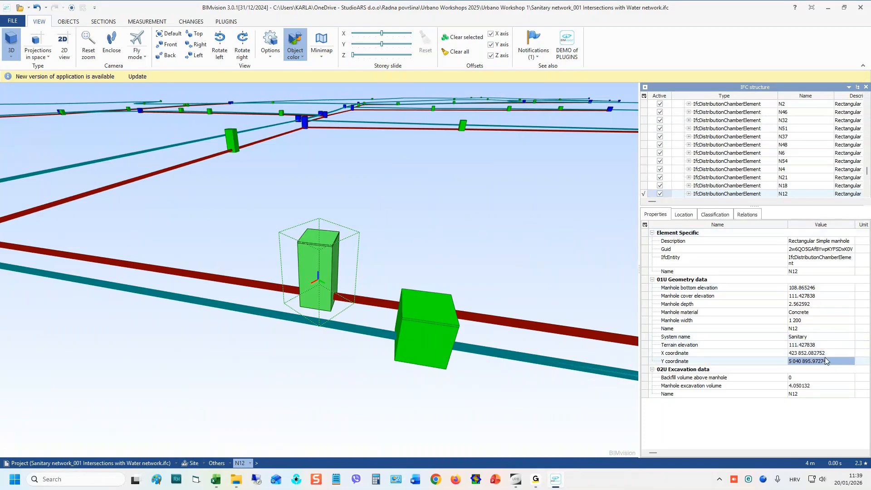
# - Examine the geometry and excavation data attached to the sanitary pipe running from manhole N12
pyautogui.click(380, 307)
pyautogui.press('Down')
pyautogui.press('Down')
pyautogui.press('Down')
pyautogui.press('Down')
pyautogui.press('Down')
pyautogui.press('Down')
pyautogui.press('Down')
pyautogui.press('Down')
pyautogui.press('Down')
pyautogui.press('Down')
pyautogui.press('Down')
pyautogui.press('Down')
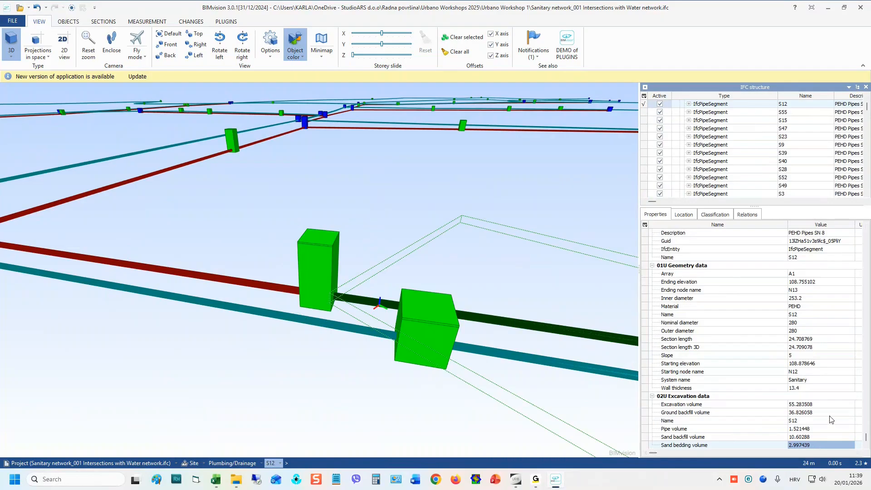
# - Examine the data of the water pipe and adjoining water manhole N10, and return to the Civil 3D drawing
pyautogui.click(486, 353)
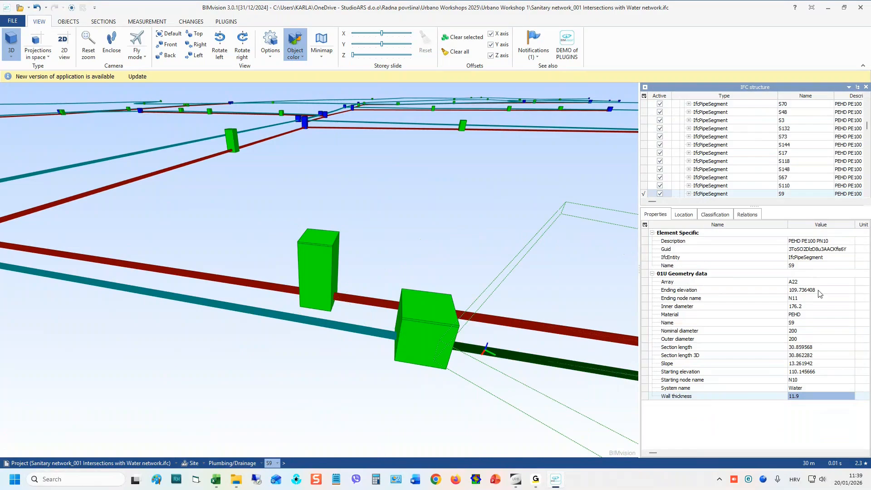
pyautogui.click(425, 337)
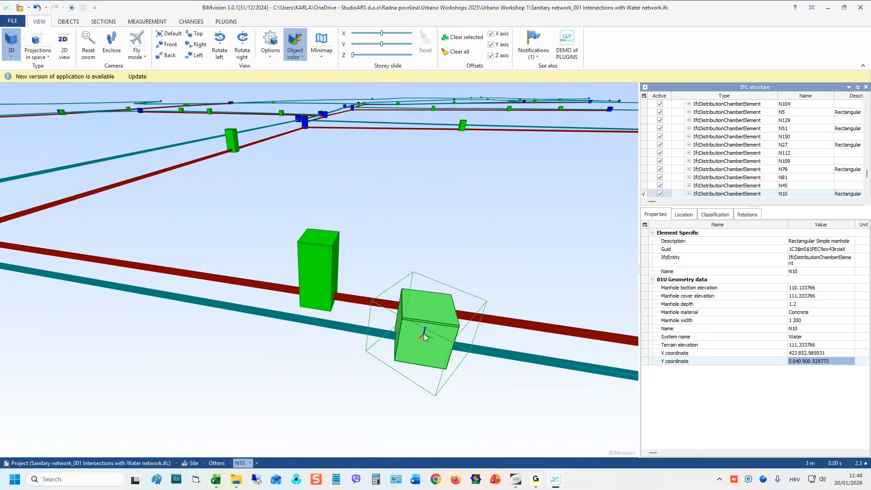
pyautogui.click(828, 9)
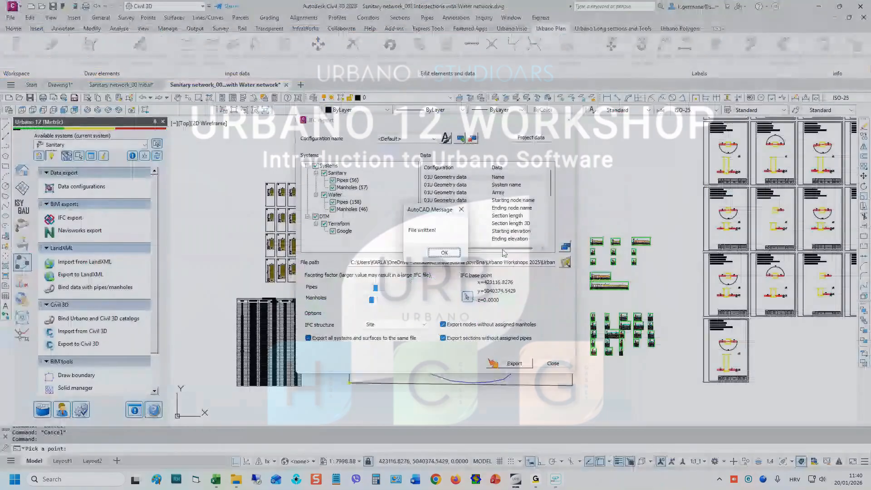